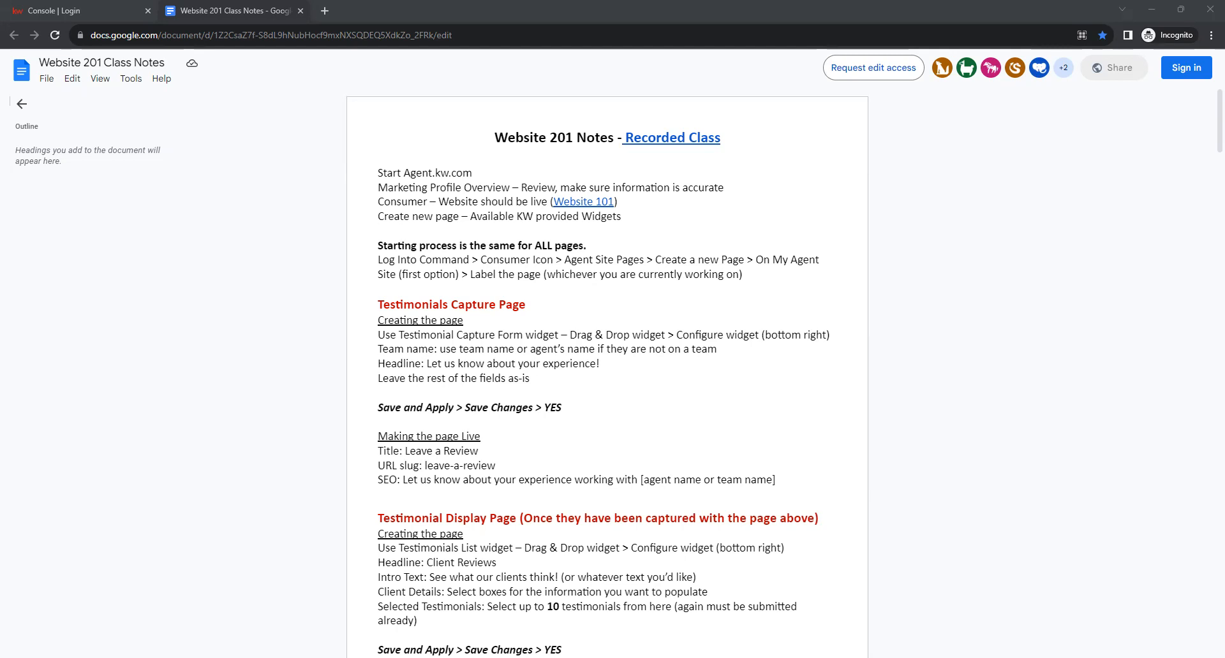
Switch from the Website 201 class notes doc to the Console | Login tab.
{"action": "left_click", "coordinate": [97, 10]}
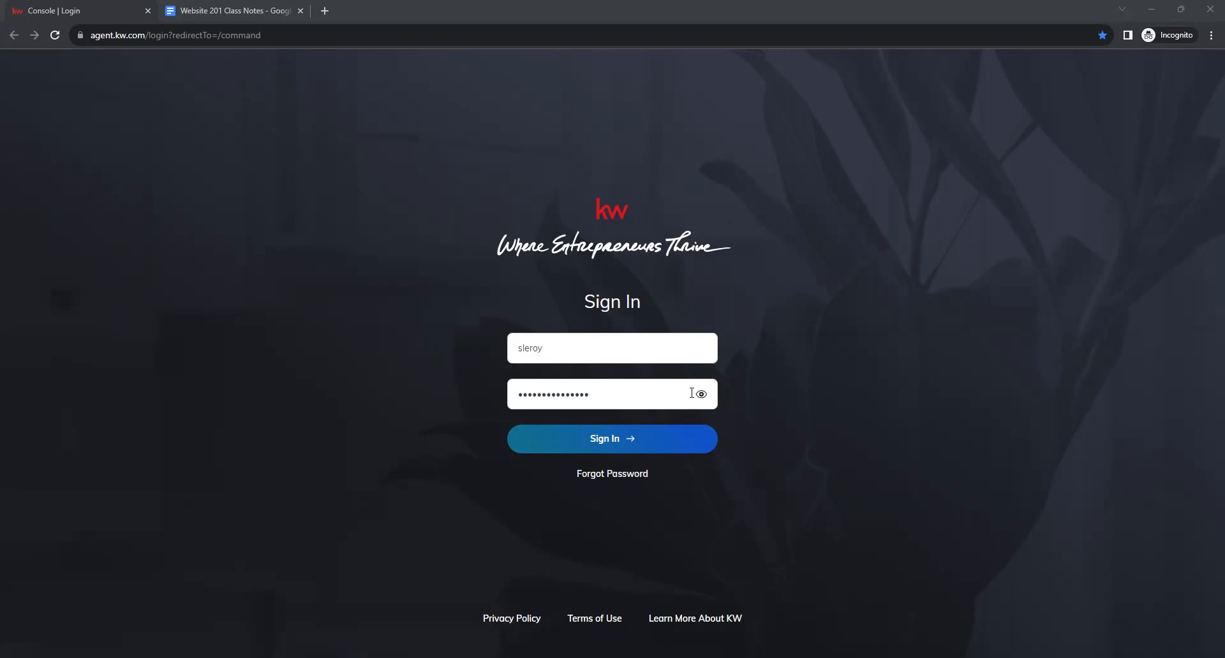
Sign in to KW Command, open account Settings, and expand Connect Settings in the sidebar.
{"action": "left_click", "coordinate": [592, 448]}
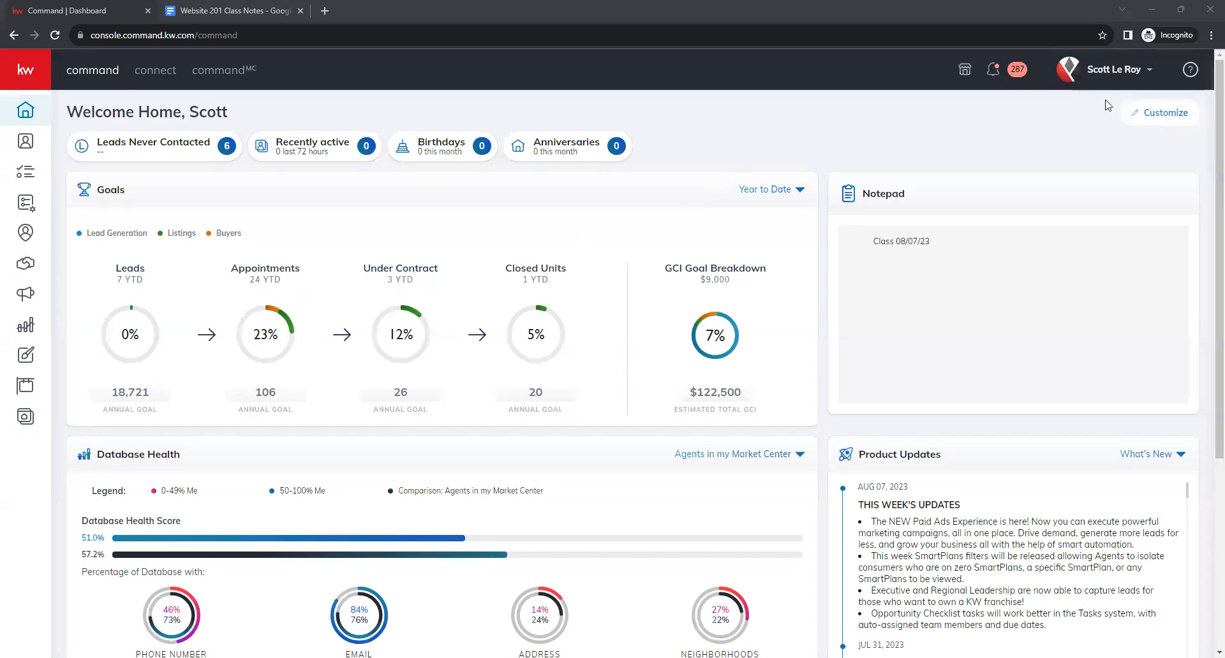
{"action": "left_click", "coordinate": [1114, 76]}
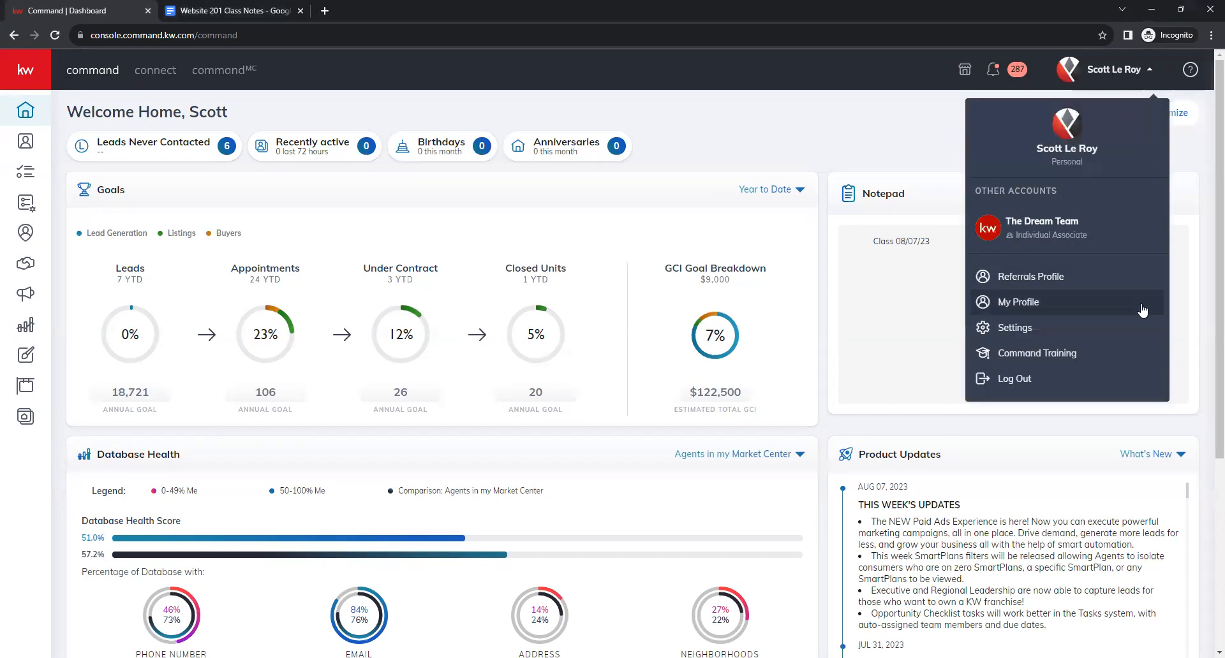
{"action": "left_click", "coordinate": [1079, 327]}
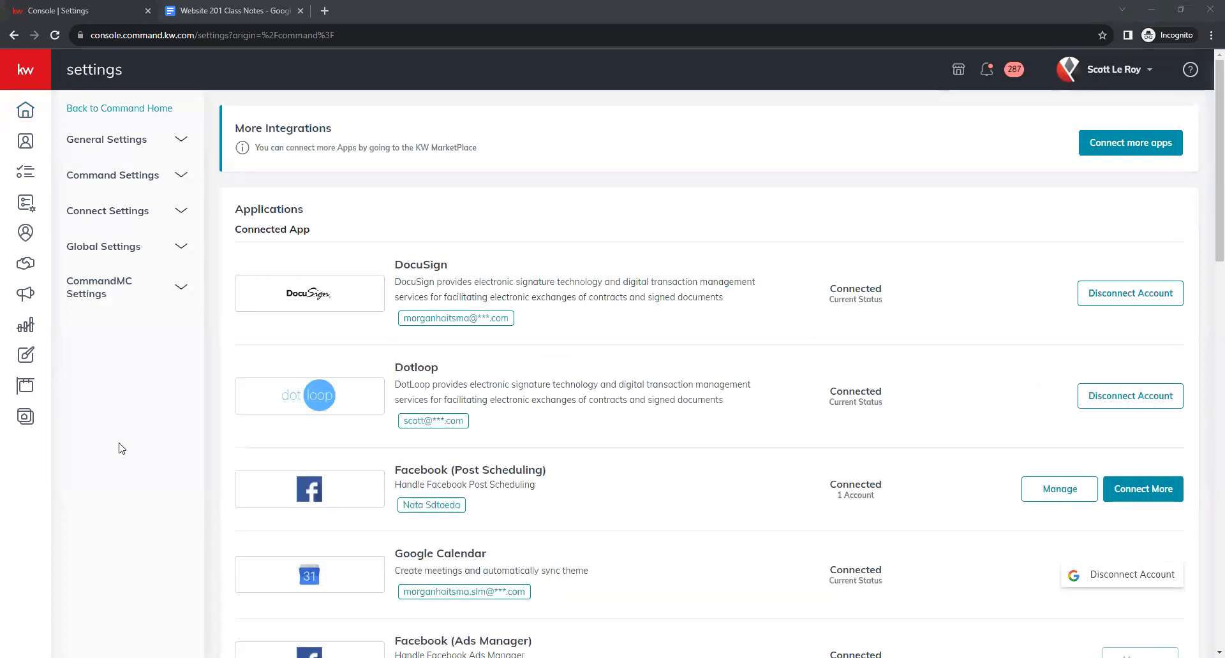
{"action": "left_click", "coordinate": [179, 212]}
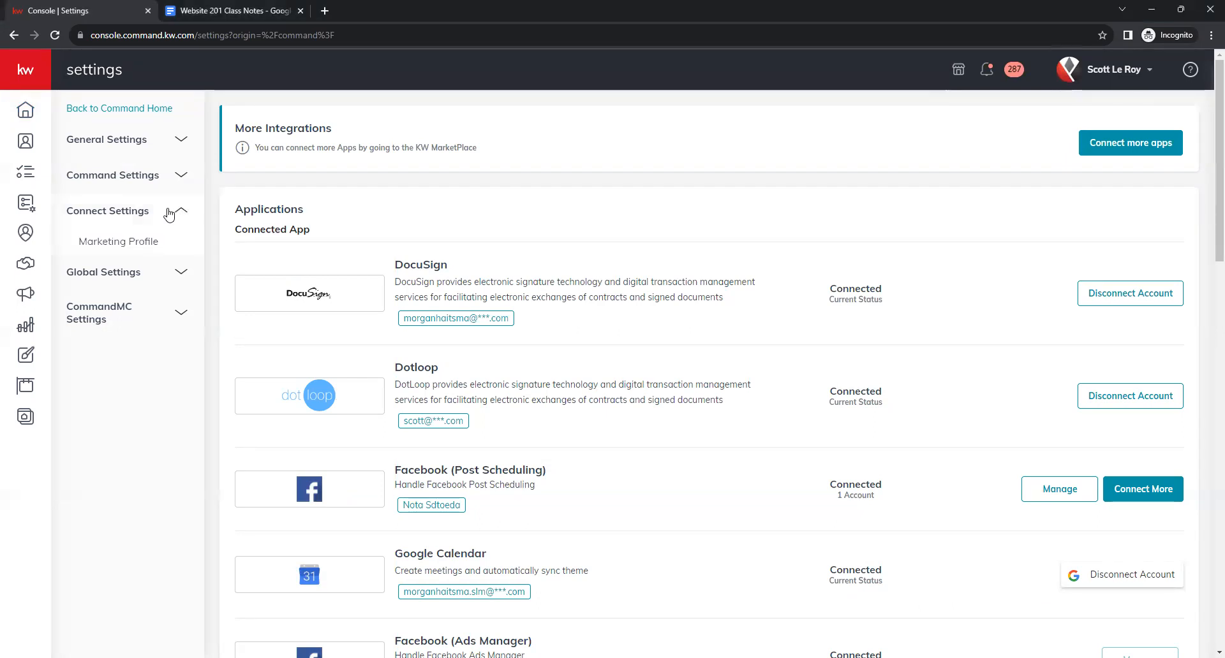
Open Marketing Profile and review its agent photo, team logo and My Details fields.
{"action": "left_click", "coordinate": [150, 247]}
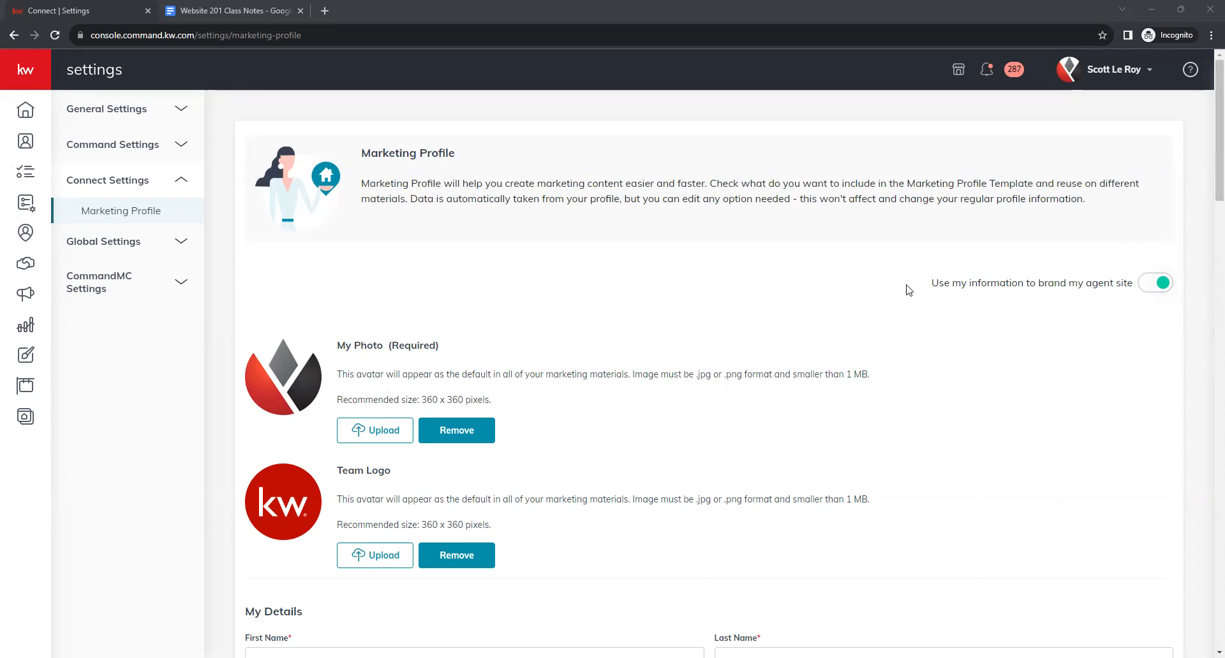
{"action": "scroll", "coordinate": [683, 288], "scroll_direction": "down", "scroll_amount": 1}
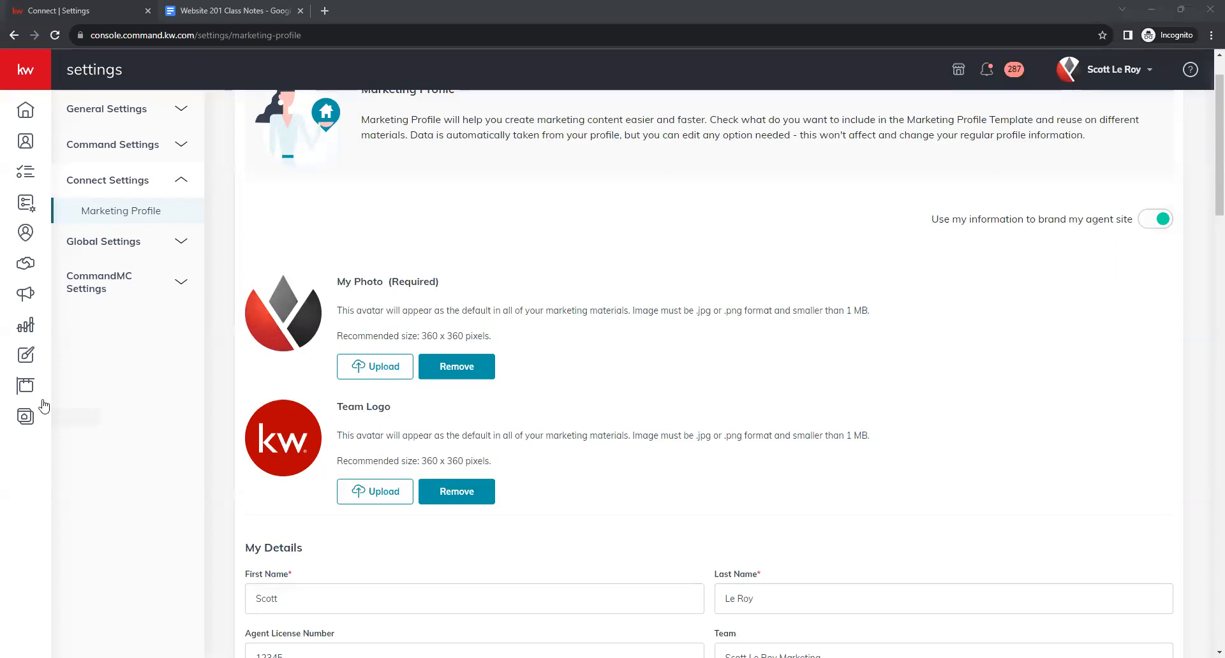
{"action": "scroll", "coordinate": [267, 400], "scroll_direction": "down", "scroll_amount": 1}
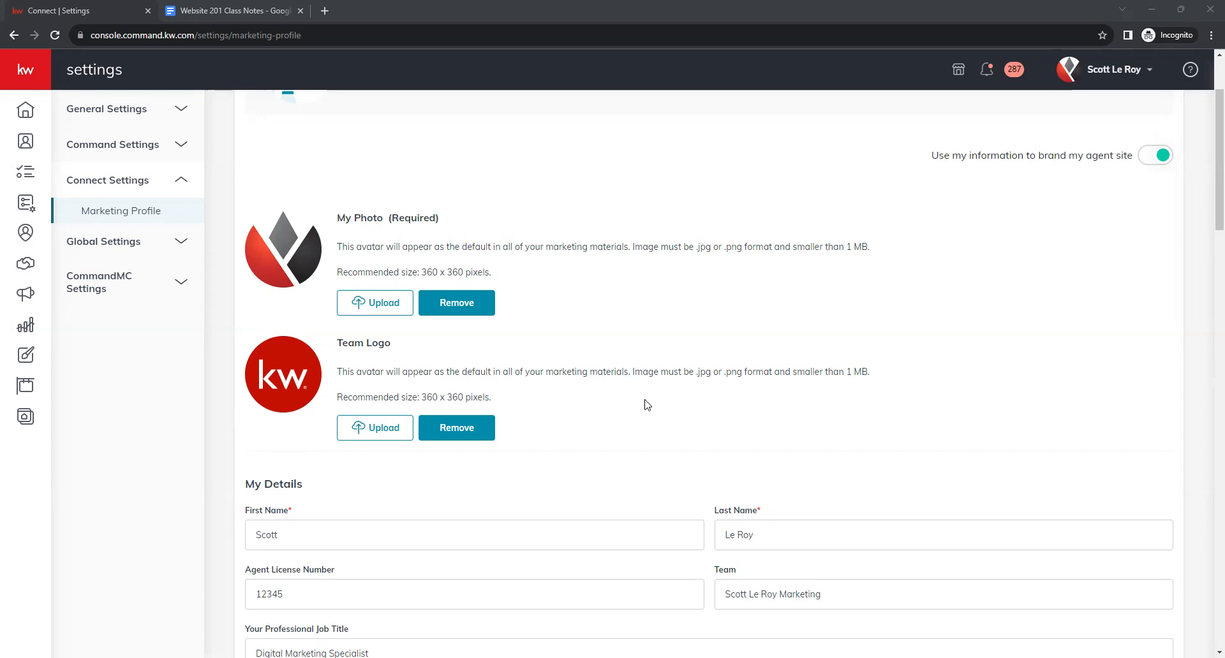
{"action": "scroll", "coordinate": [646, 403], "scroll_direction": "down", "scroll_amount": 3}
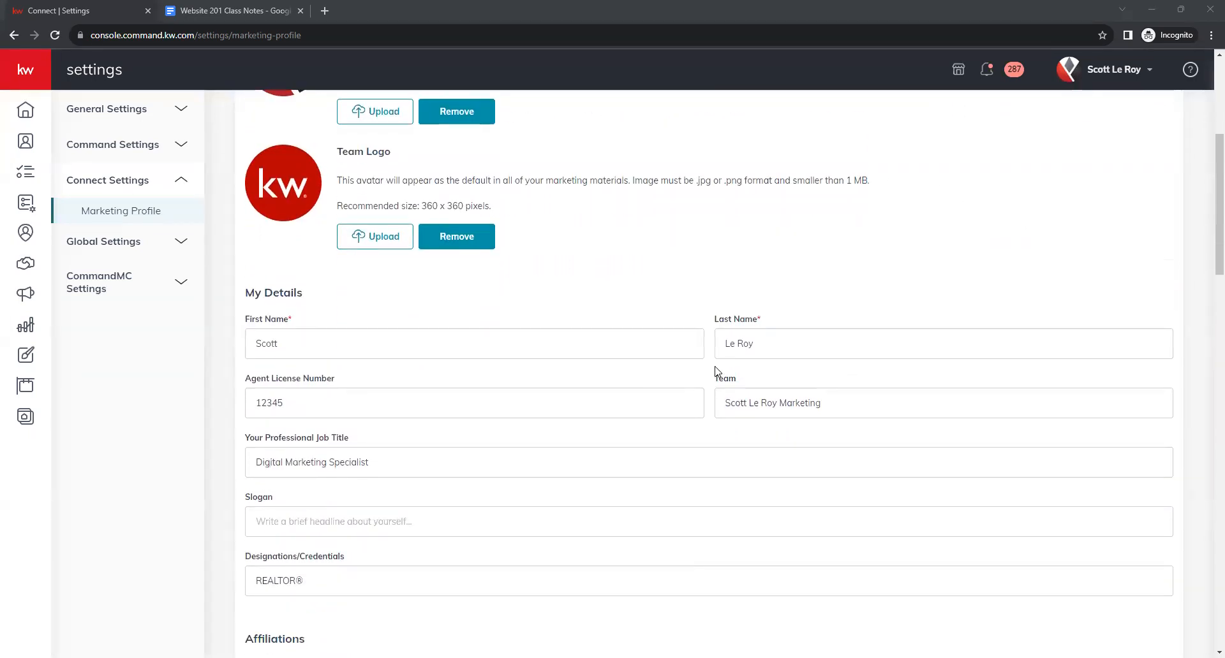
{"action": "scroll", "coordinate": [709, 375], "scroll_direction": "down", "scroll_amount": 1}
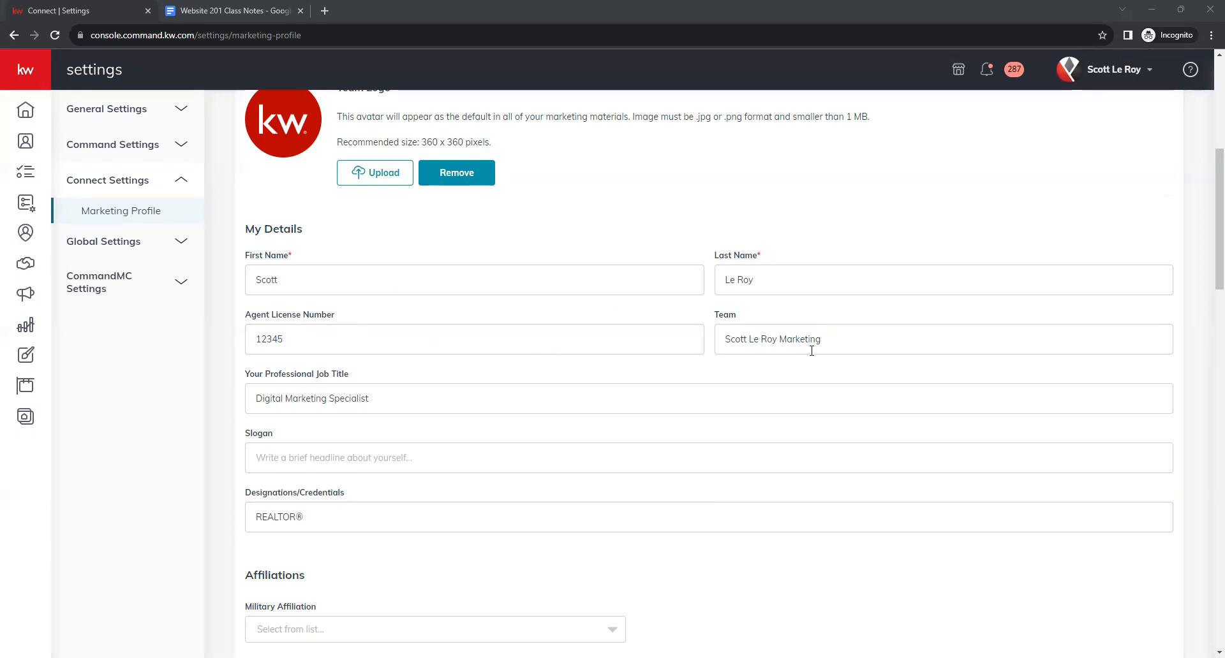
{"action": "left_click", "coordinate": [840, 344]}
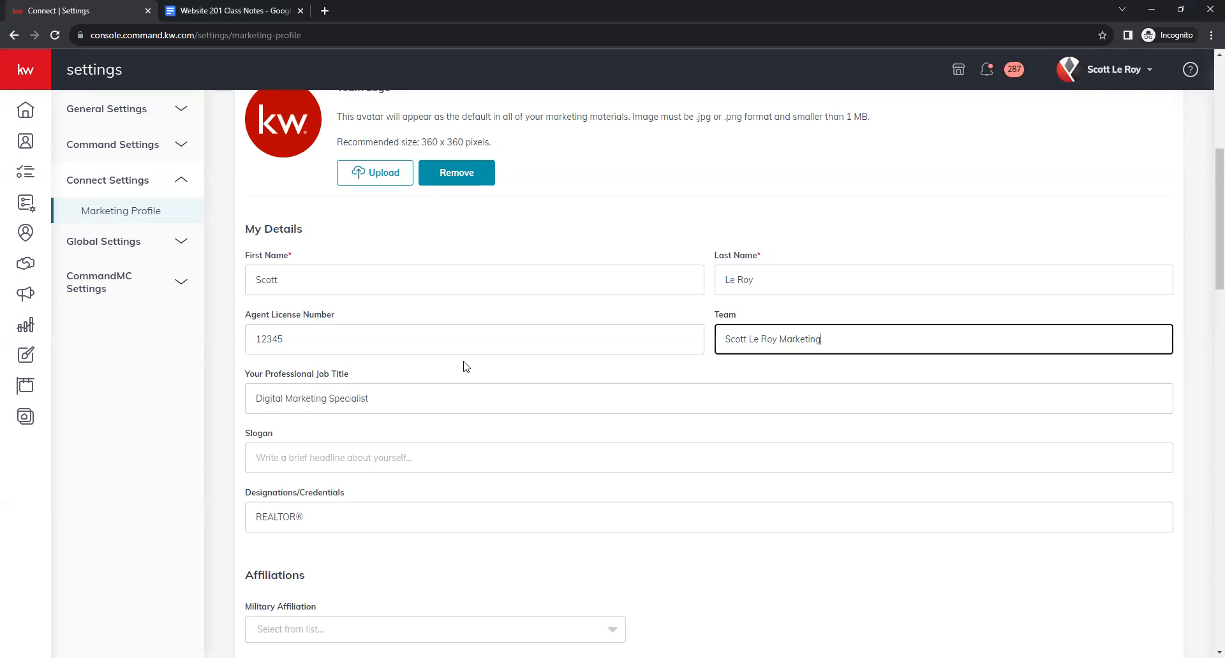
{"action": "scroll", "coordinate": [459, 364], "scroll_direction": "down", "scroll_amount": 1}
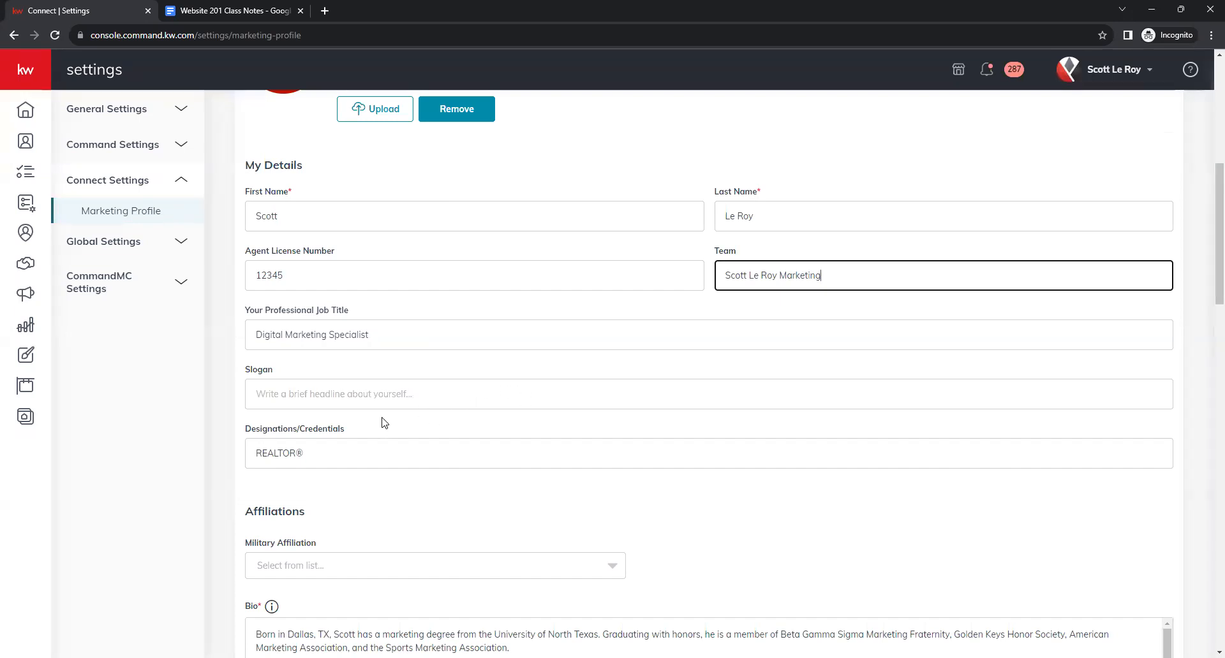
{"action": "scroll", "coordinate": [359, 394], "scroll_direction": "down", "scroll_amount": 1}
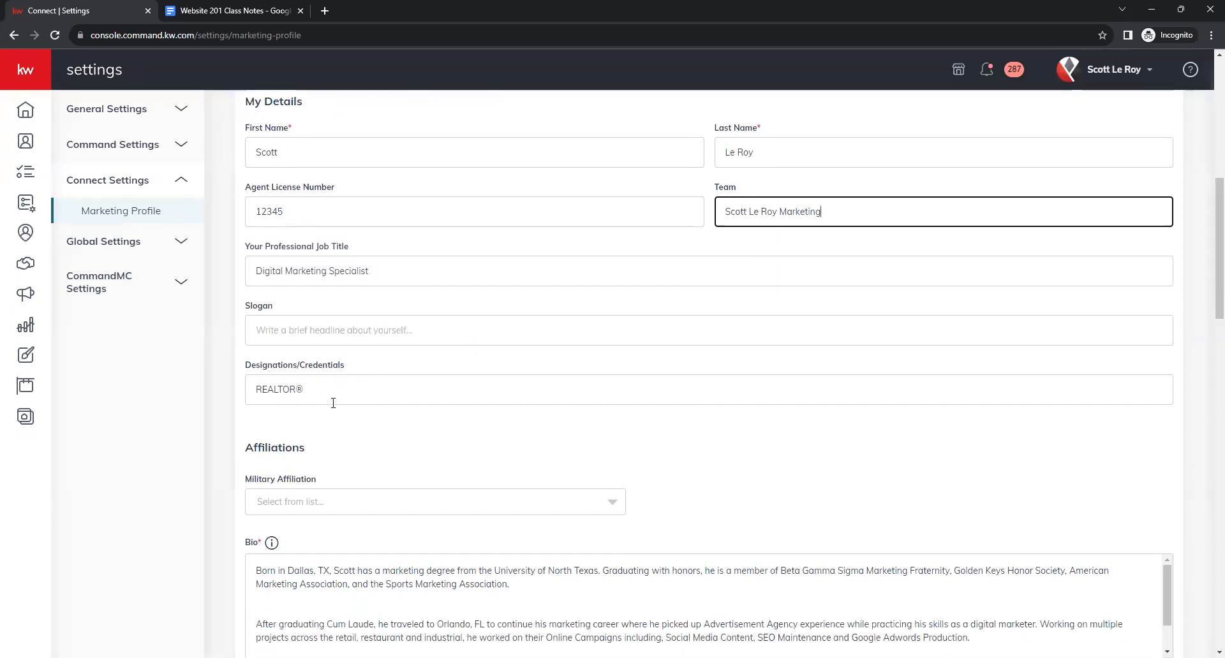
{"action": "left_click", "coordinate": [307, 390]}
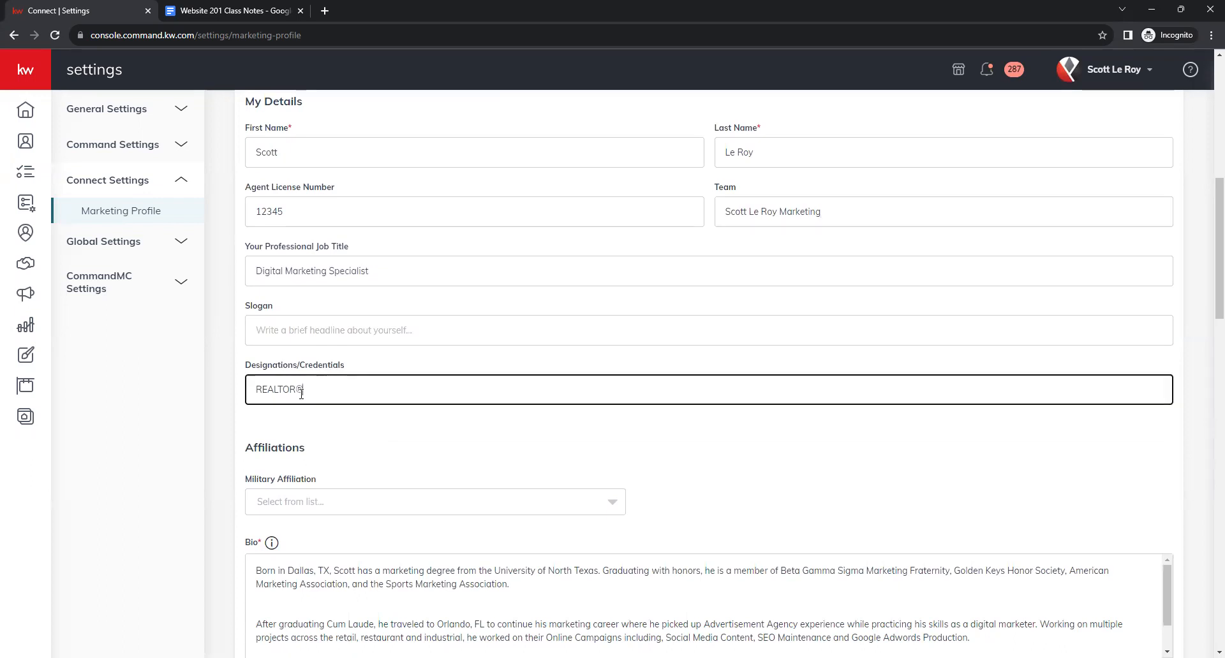
{"action": "left_click_drag", "start_coordinate": [296, 393], "coordinate": [307, 394]}
{"action": "key", "text": "ctrl+c"}
{"action": "key", "text": "BackSpace"}
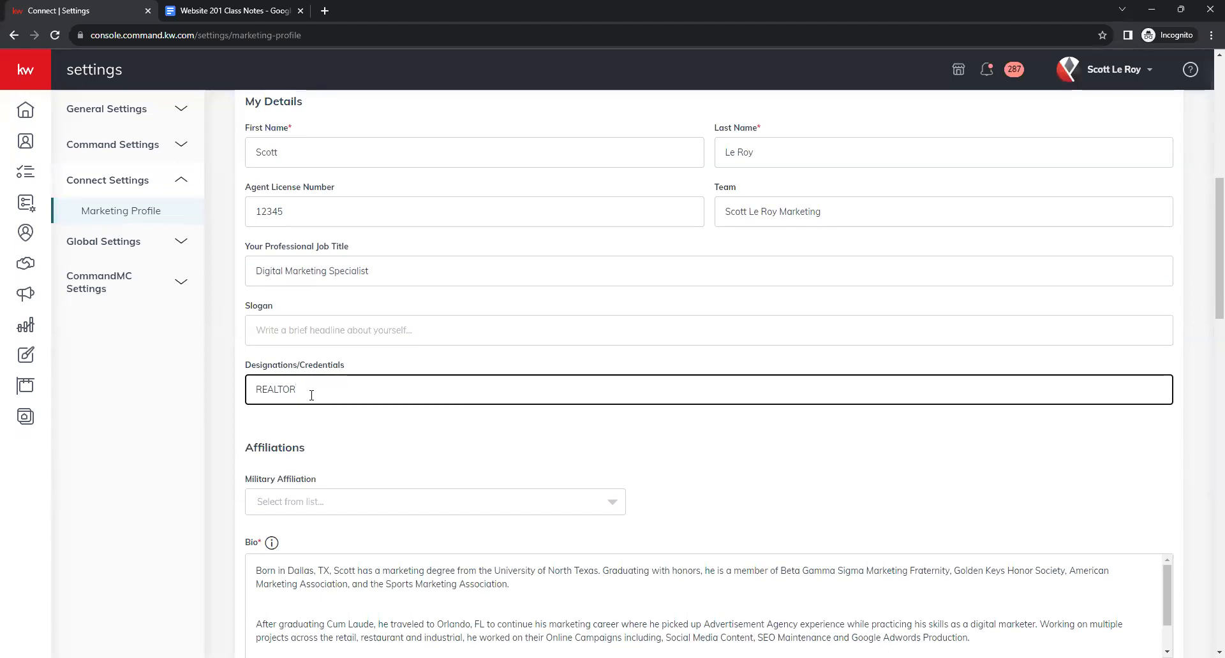
{"action": "key", "text": "ctrl+v"}
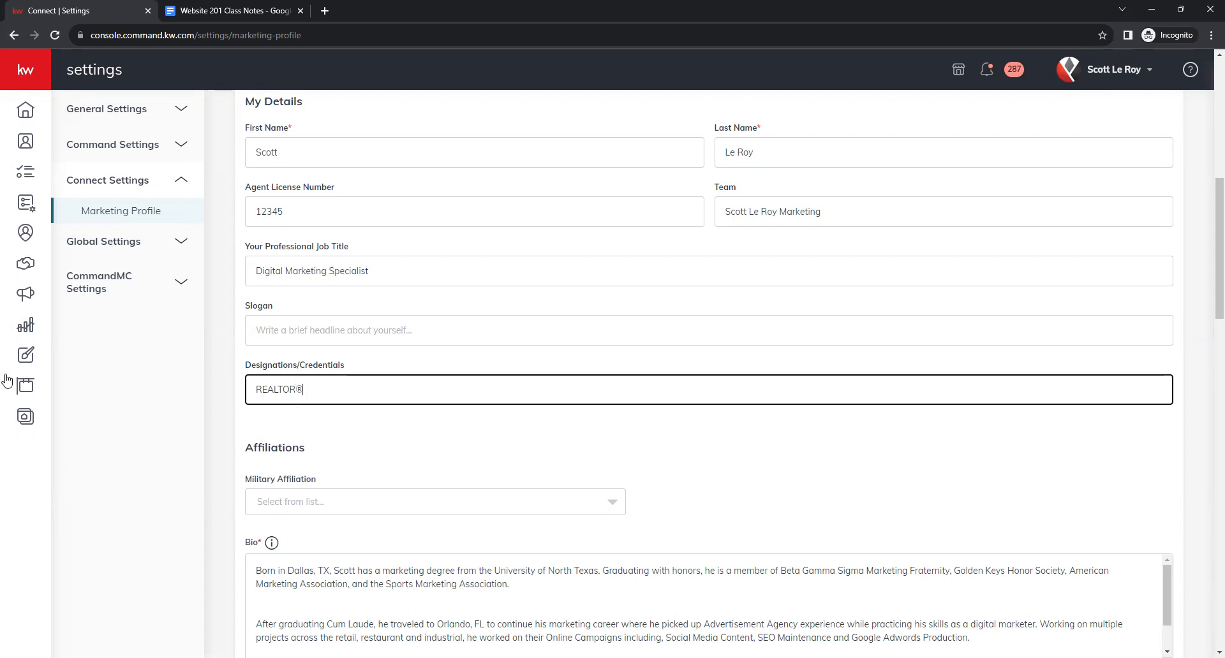
{"action": "scroll", "coordinate": [704, 406], "scroll_direction": "down", "scroll_amount": 1}
{"action": "scroll", "coordinate": [705, 411], "scroll_direction": "down", "scroll_amount": 2}
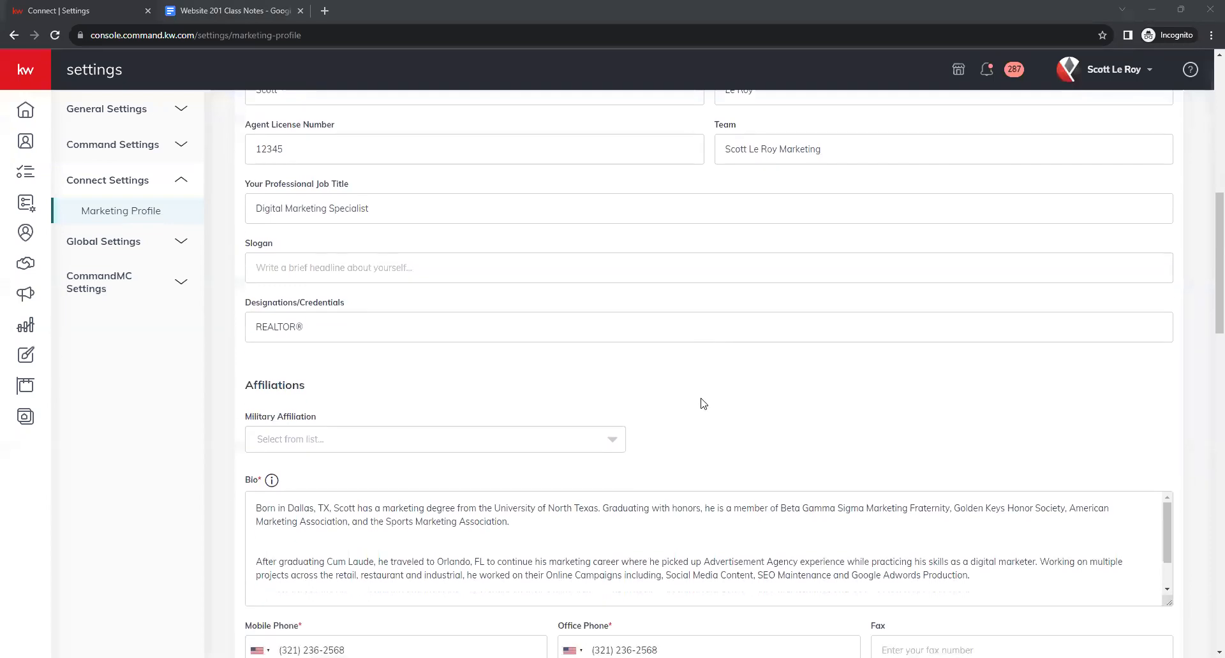
Choose Active Duty Military as Military Affiliation, then stretch the Bio to show three paragraphs.
{"action": "left_click", "coordinate": [665, 335]}
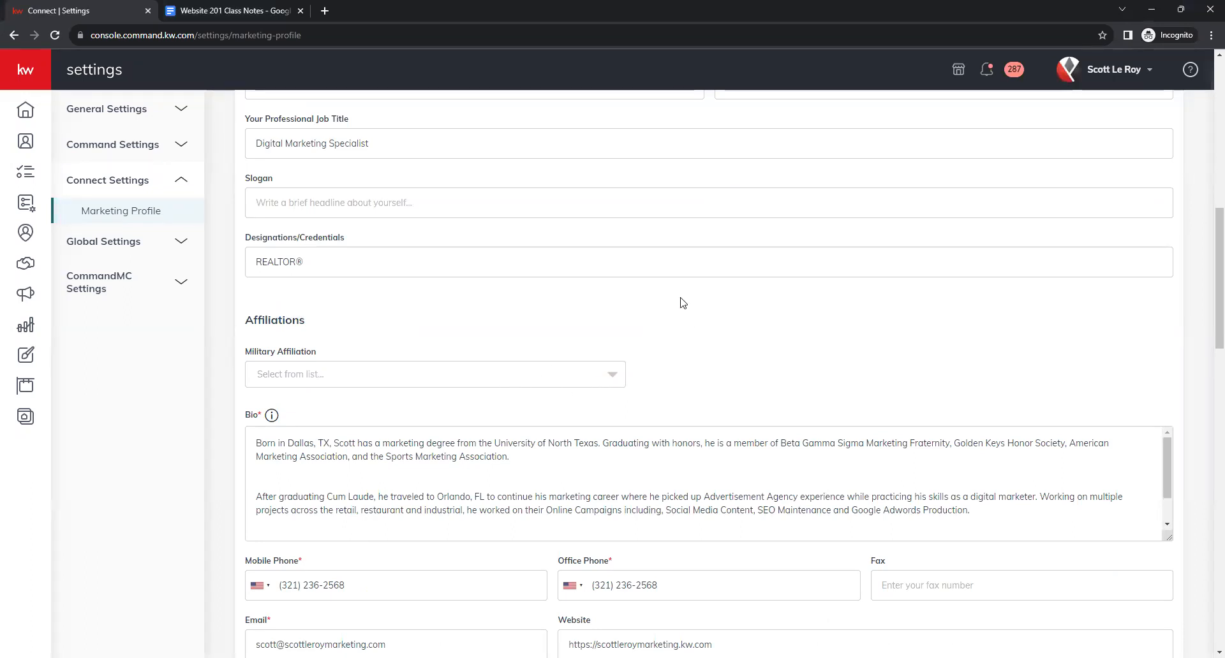
{"action": "scroll", "coordinate": [663, 327], "scroll_direction": "down", "scroll_amount": 1}
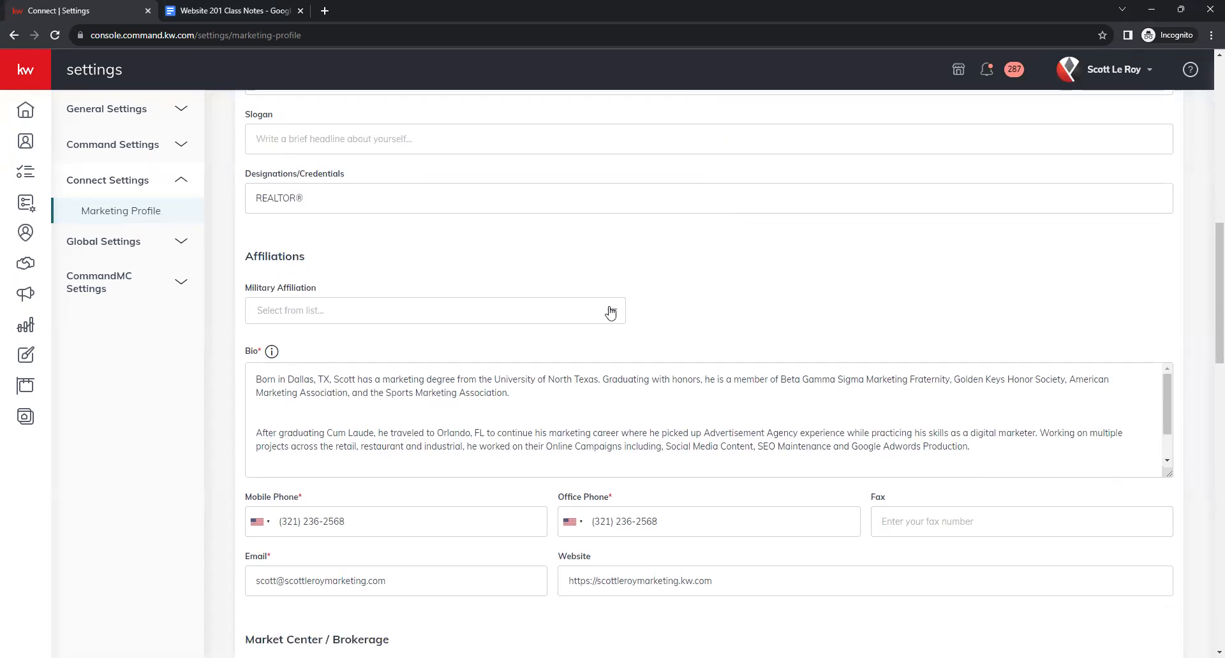
{"action": "left_click", "coordinate": [611, 313]}
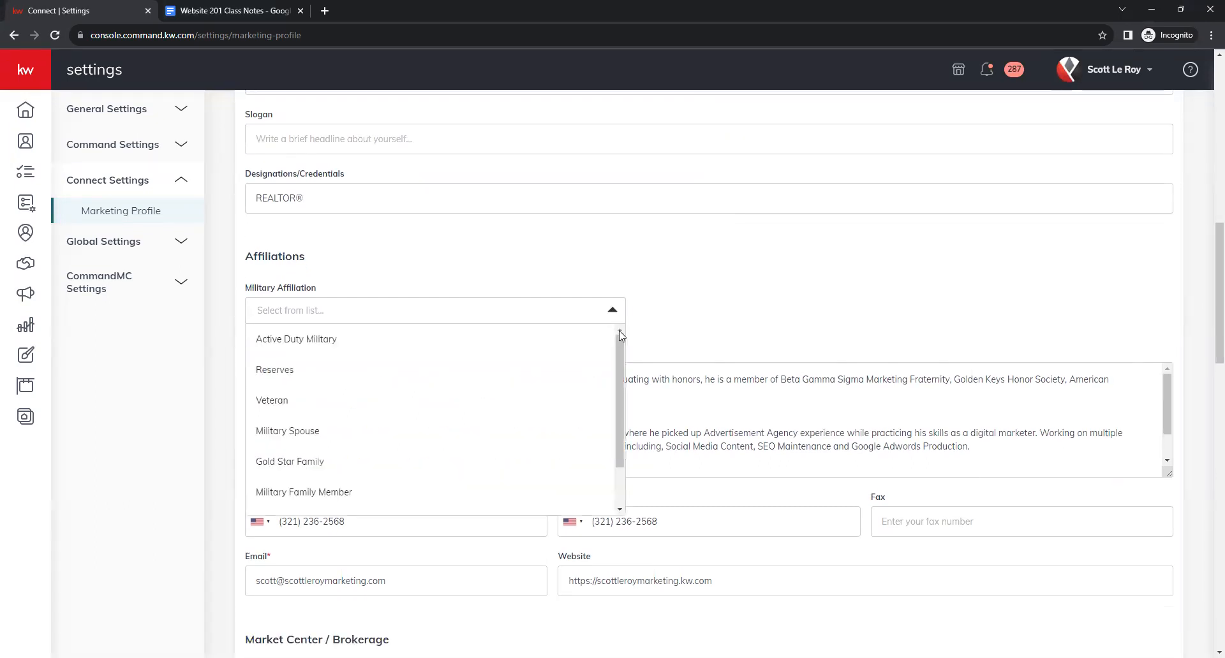
{"action": "mouse_move", "coordinate": [620, 347]}
{"action": "left_mouse_down"}
{"action": "mouse_move", "coordinate": [621, 399]}
{"action": "mouse_move", "coordinate": [620, 330]}
{"action": "left_mouse_up"}
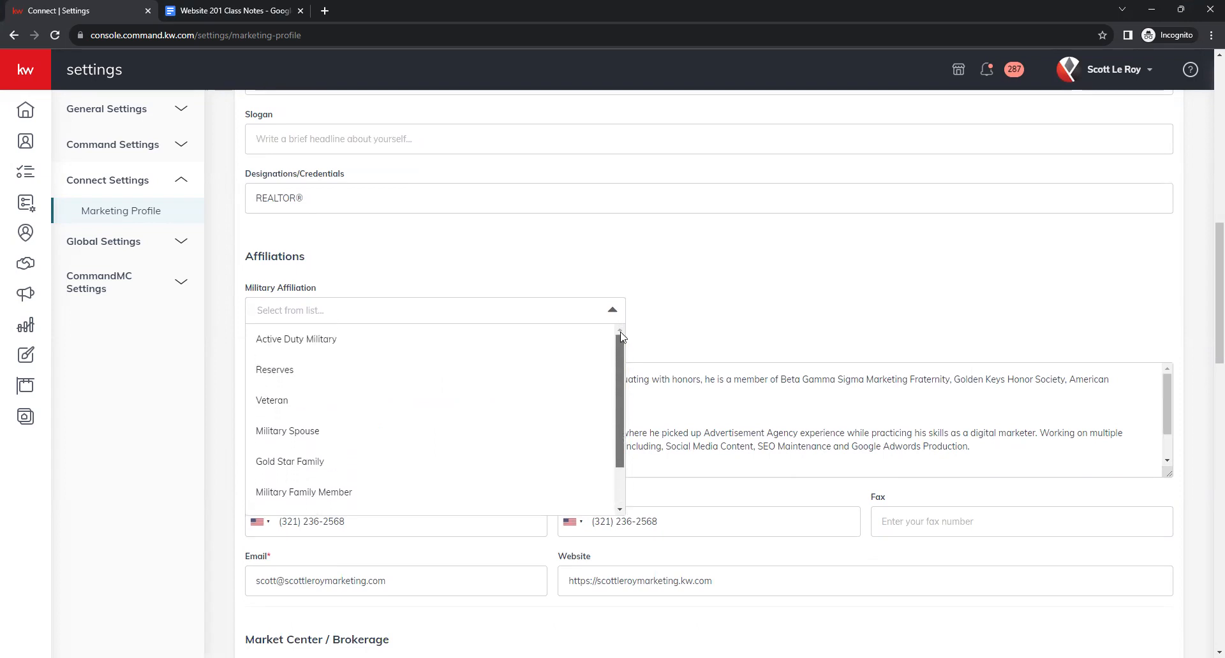
{"action": "left_click", "coordinate": [351, 342]}
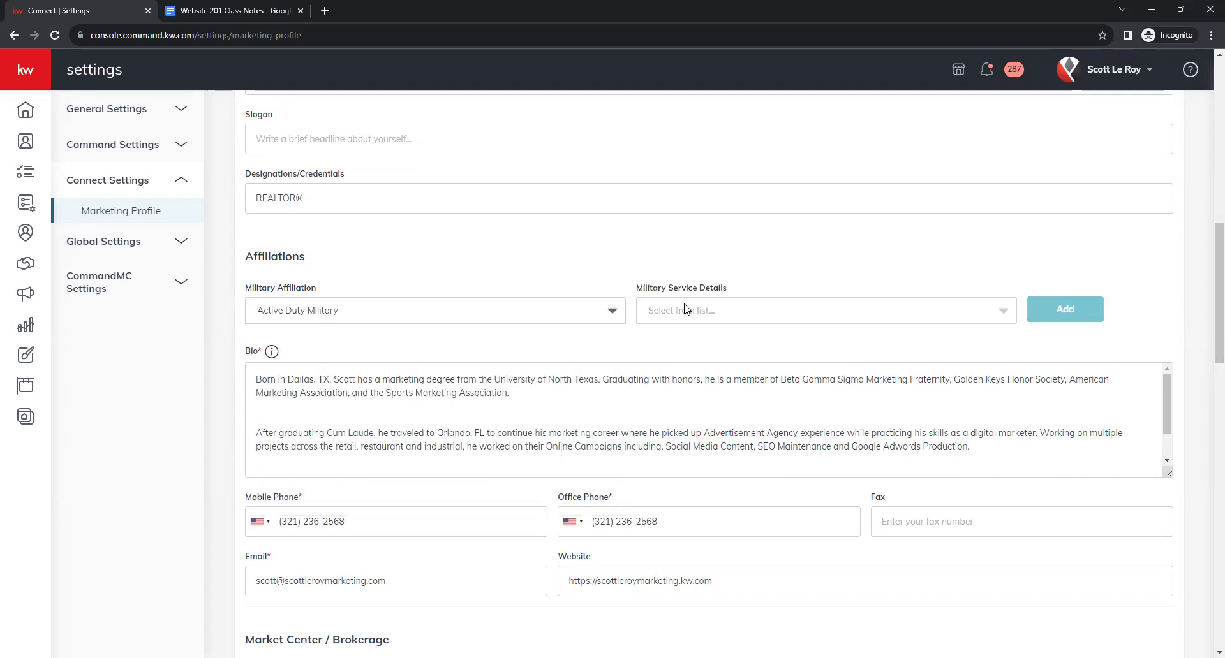
{"action": "left_click", "coordinate": [1007, 317]}
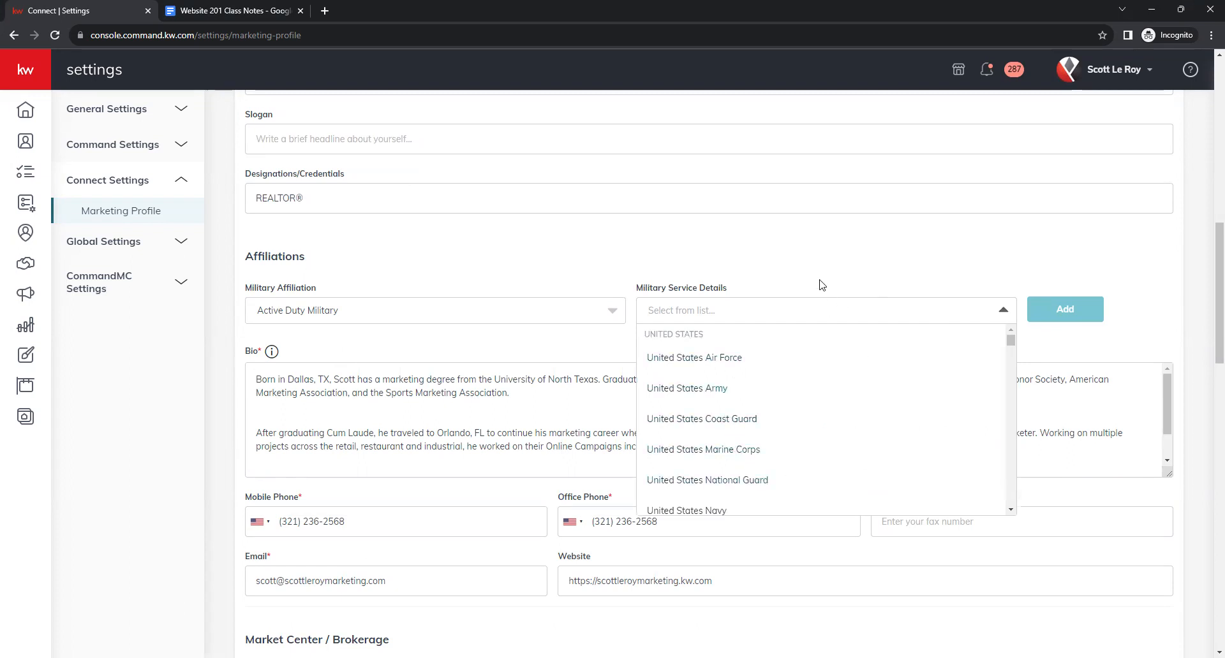
{"action": "left_click", "coordinate": [792, 244]}
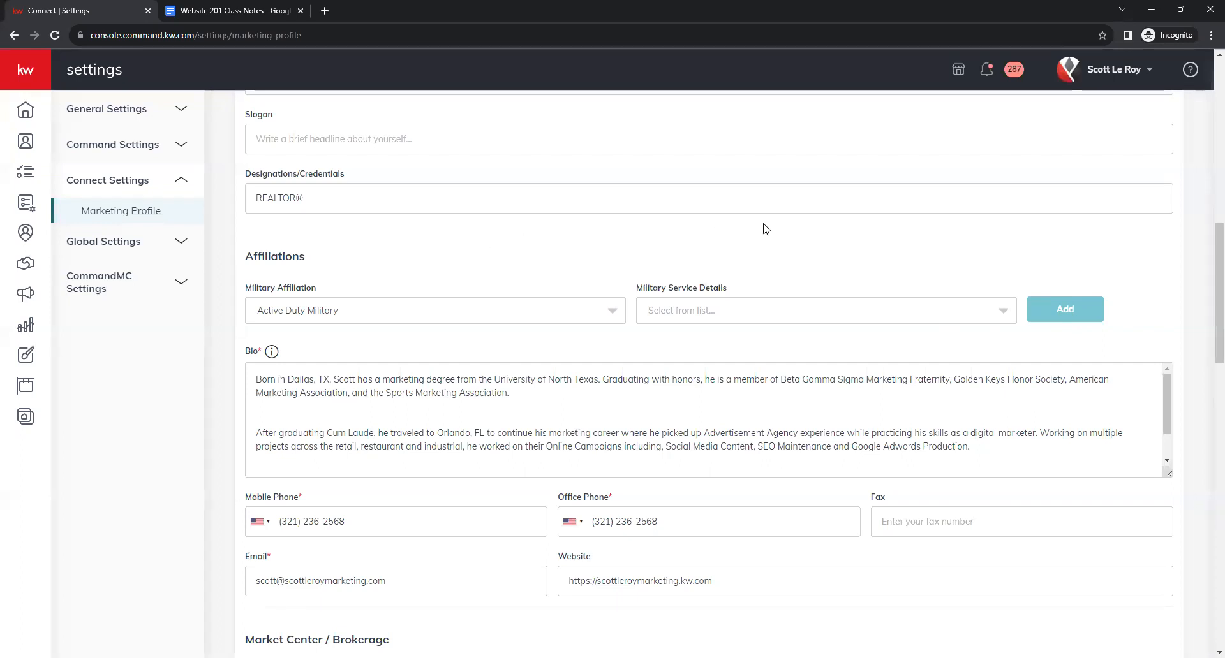
{"action": "scroll", "coordinate": [797, 230], "scroll_direction": "down", "scroll_amount": 1}
{"action": "left_click_drag", "start_coordinate": [1169, 410], "coordinate": [1178, 524]}
Resize the Bio box back to a compact height, leaving its three paragraphs untouched.
{"action": "left_click", "coordinate": [312, 460]}
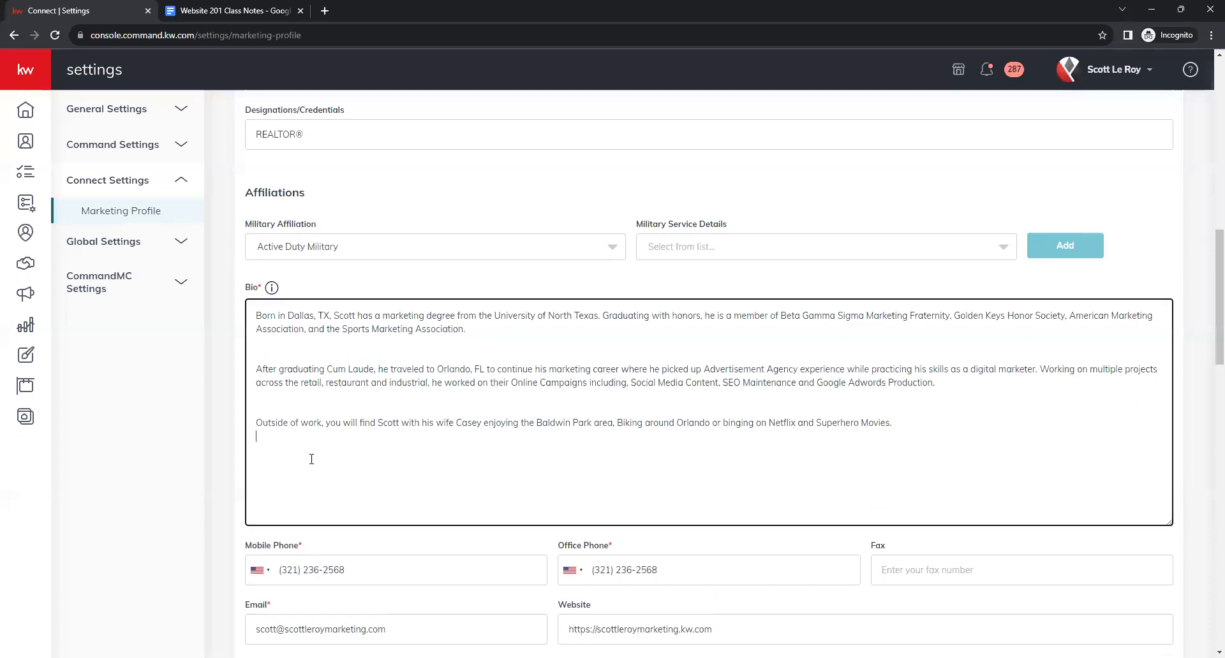
{"action": "left_click", "coordinate": [274, 355]}
{"action": "left_click", "coordinate": [282, 399]}
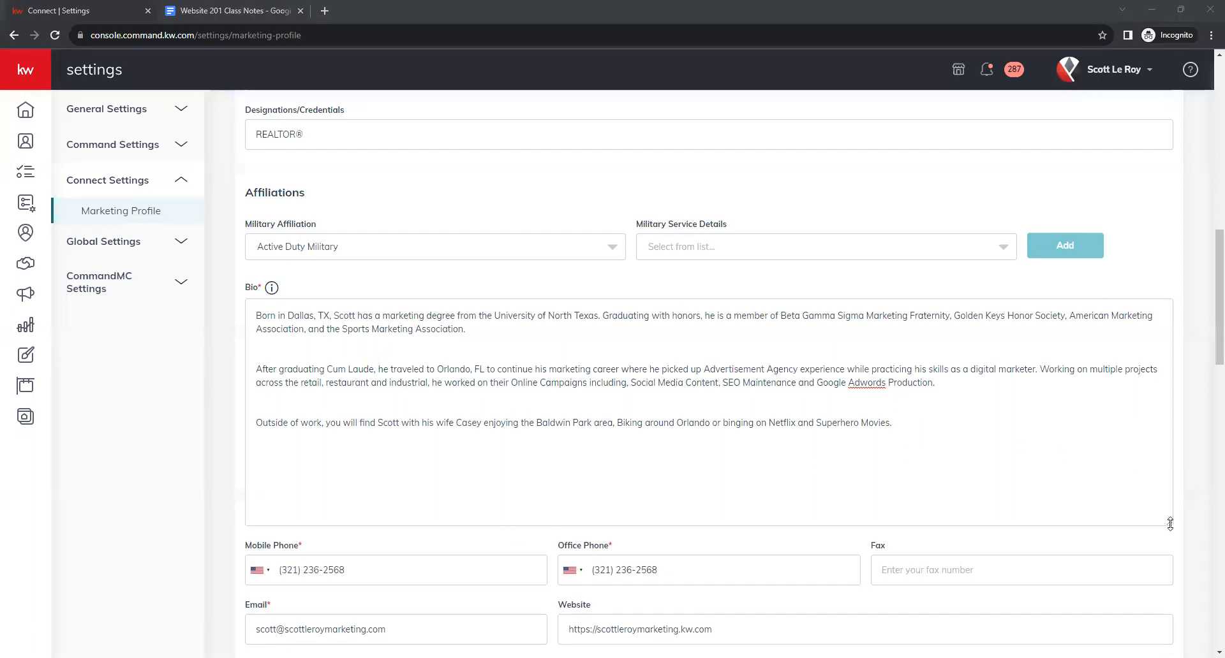
{"action": "left_click_drag", "start_coordinate": [1170, 524], "coordinate": [1170, 446]}
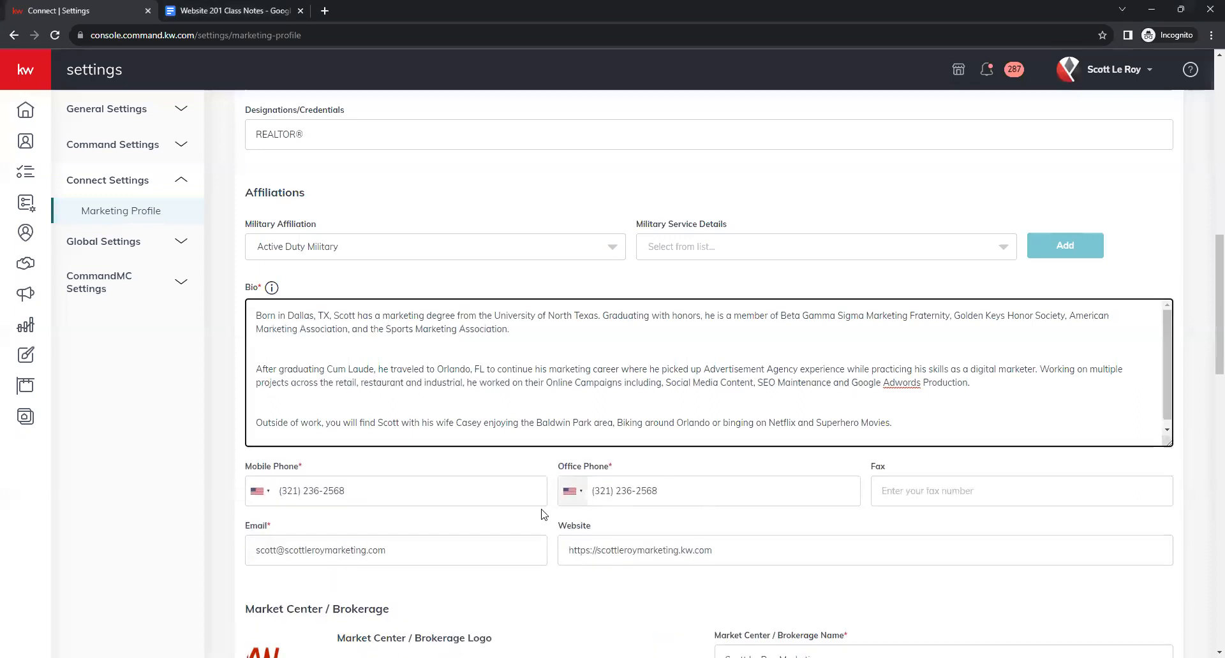
Check the Mobile Phone number and close its country-code list without changing it.
{"action": "scroll", "coordinate": [561, 495], "scroll_direction": "down", "scroll_amount": 1}
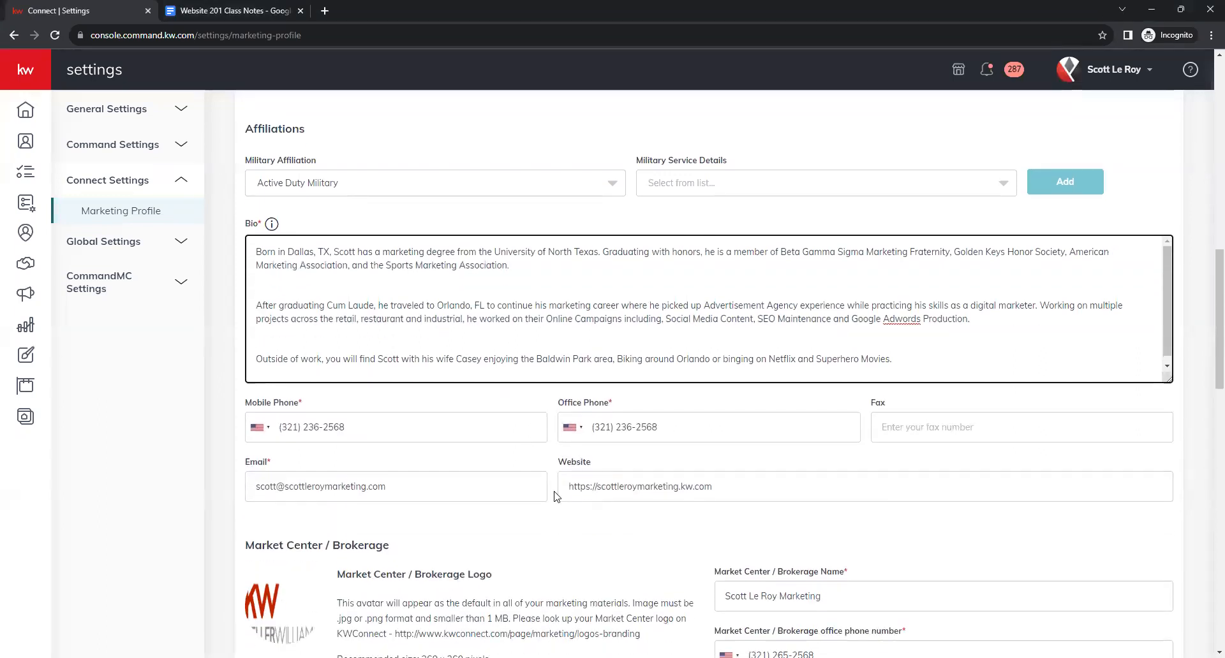
{"action": "scroll", "coordinate": [554, 496], "scroll_direction": "down", "scroll_amount": 1}
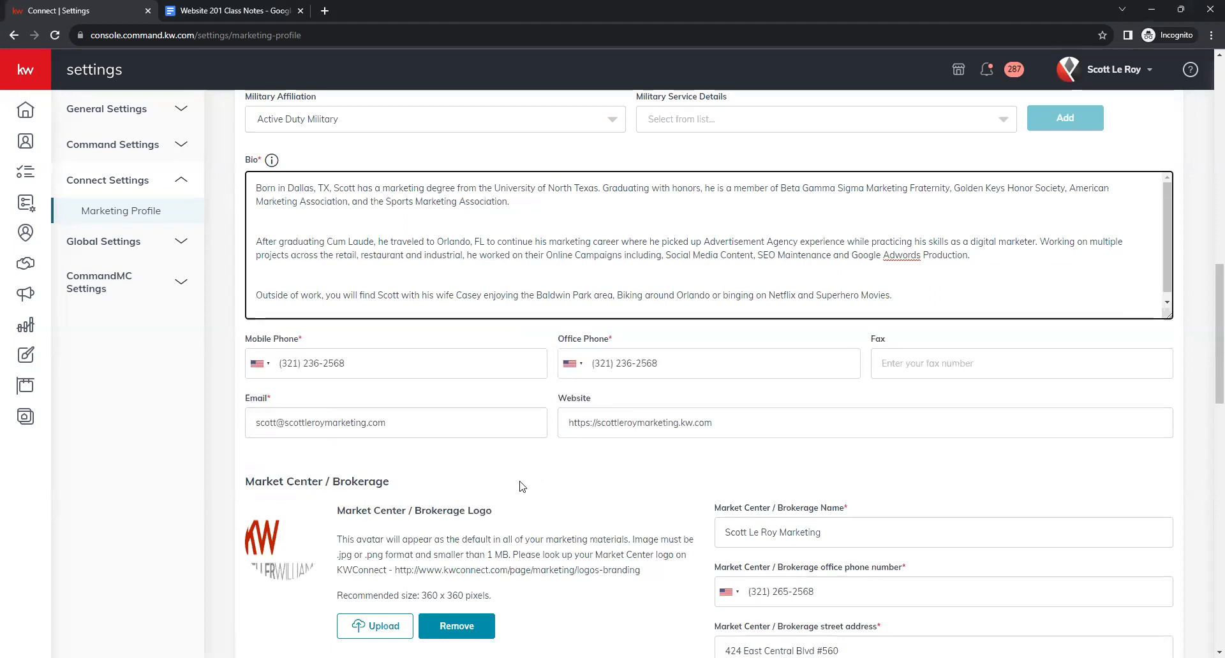
{"action": "left_click", "coordinate": [369, 361]}
{"action": "left_click", "coordinate": [410, 392]}
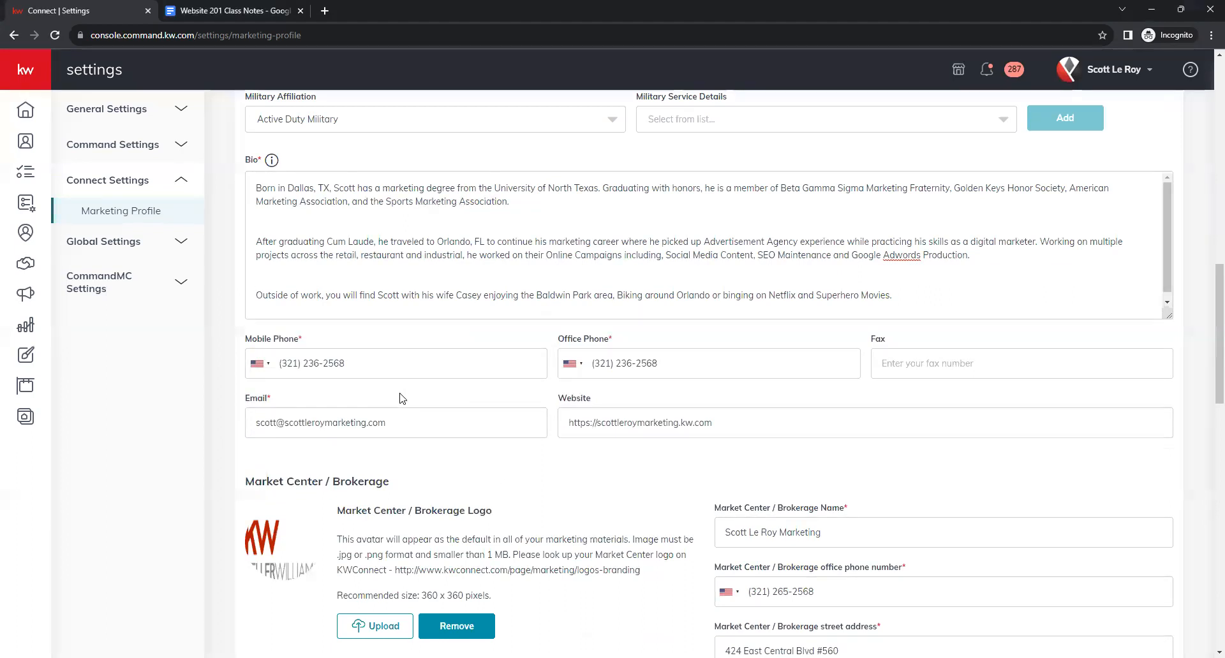
{"action": "left_click", "coordinate": [268, 370]}
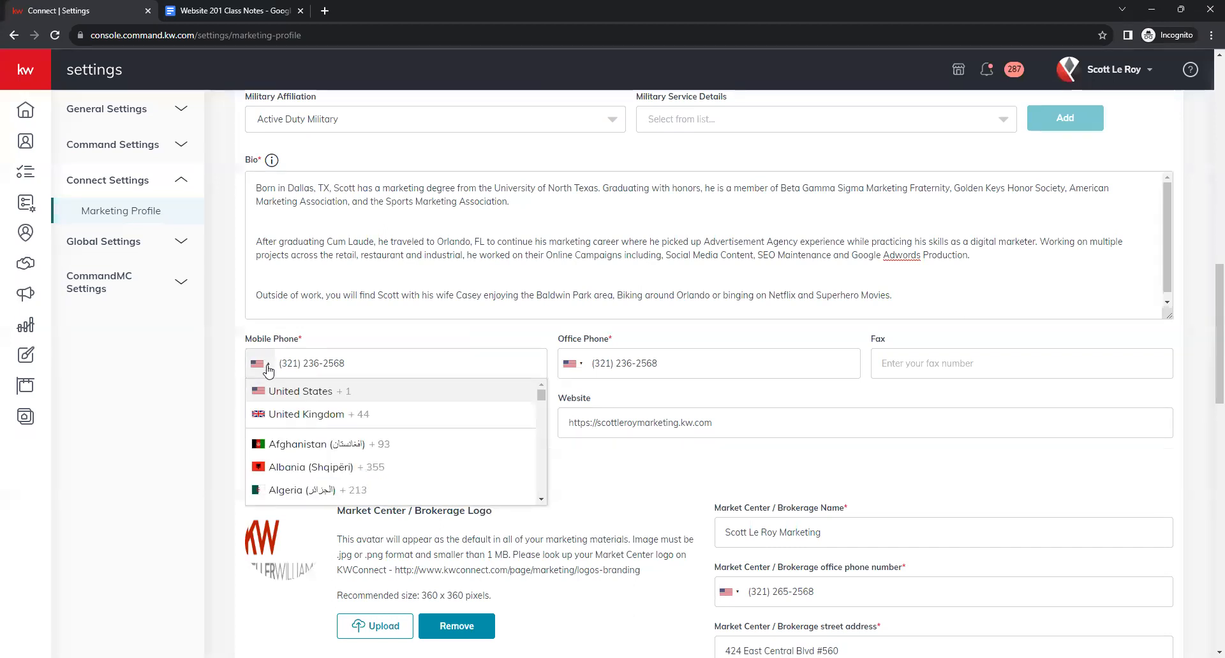
{"action": "left_click", "coordinate": [318, 340]}
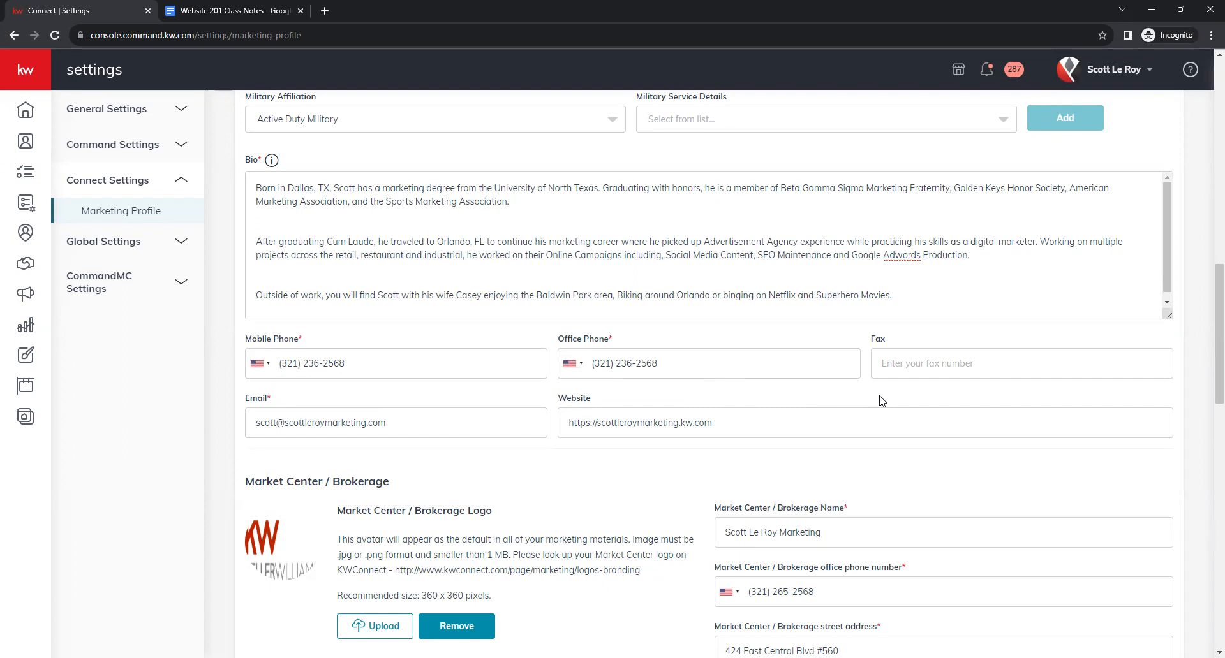
{"action": "left_click", "coordinate": [1021, 368]}
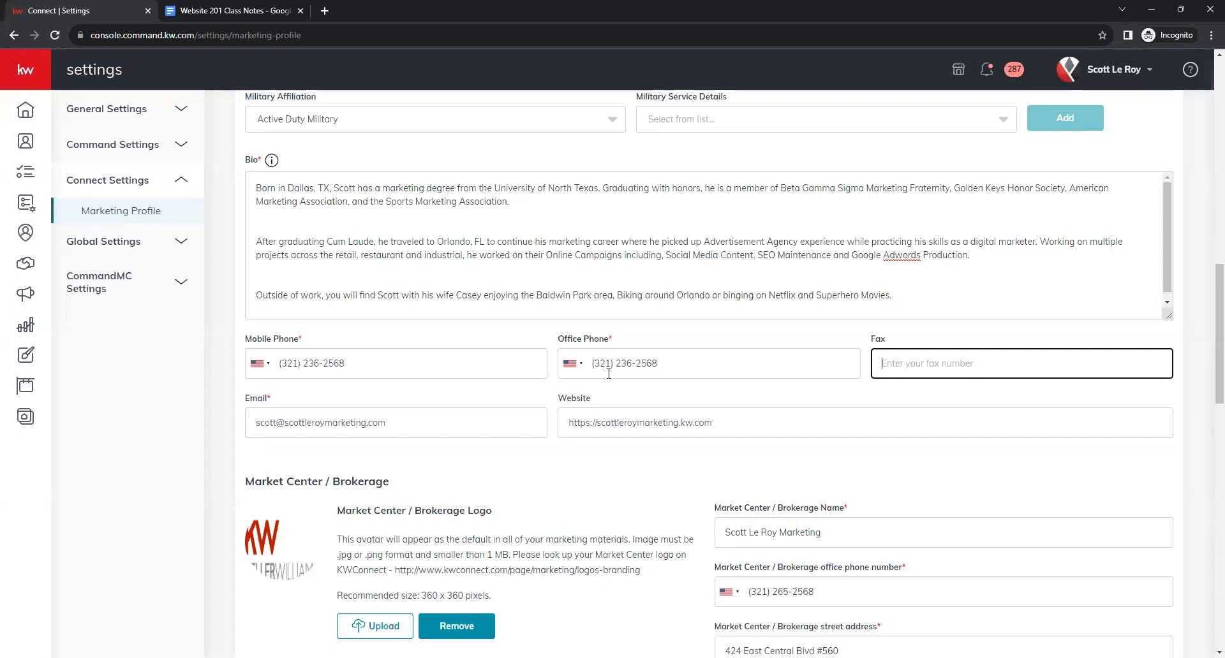
{"action": "left_click", "coordinate": [448, 423]}
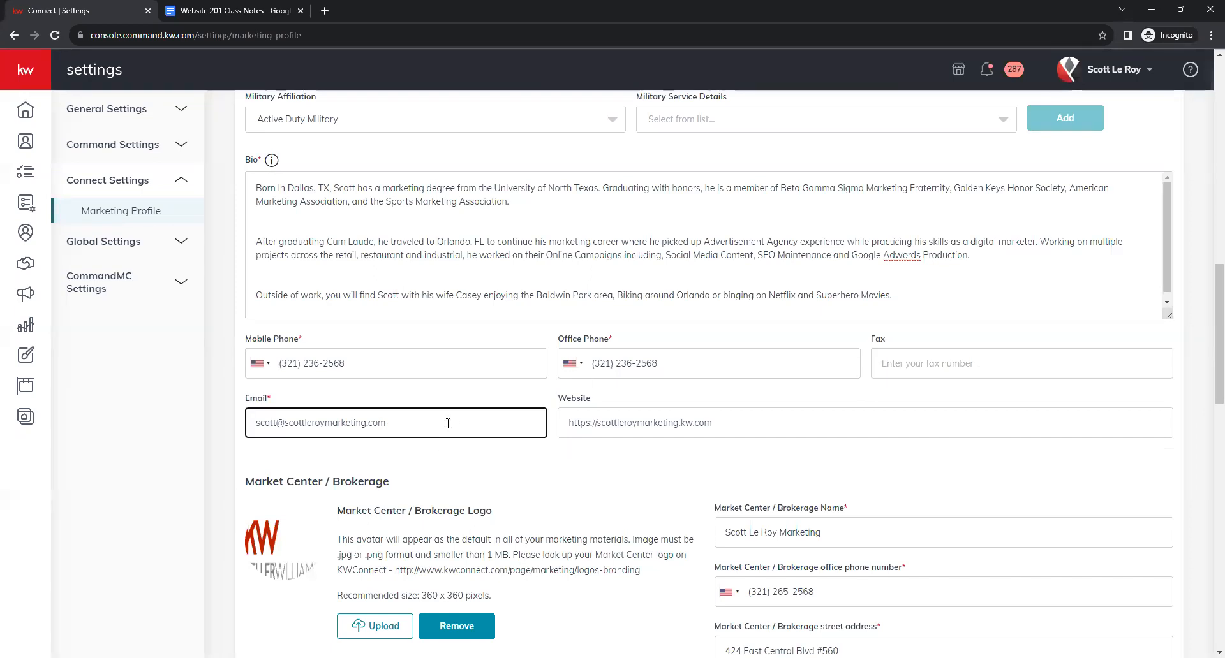
{"action": "scroll", "coordinate": [448, 423], "scroll_direction": "down", "scroll_amount": 1}
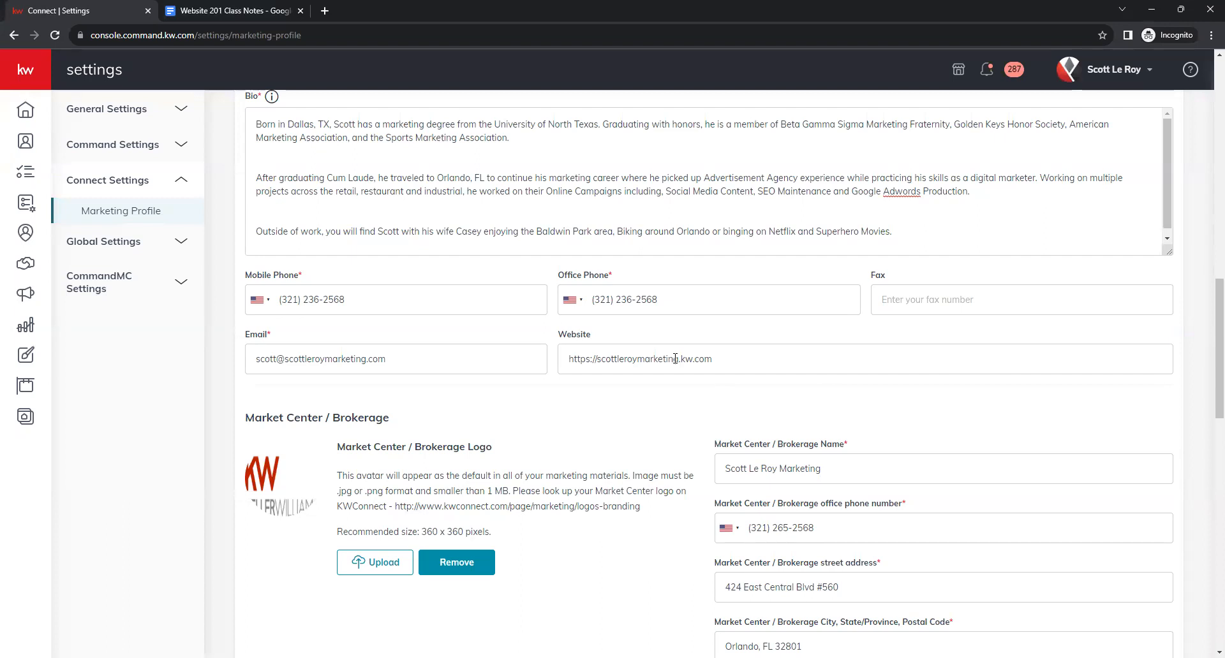
{"action": "left_click", "coordinate": [596, 359]}
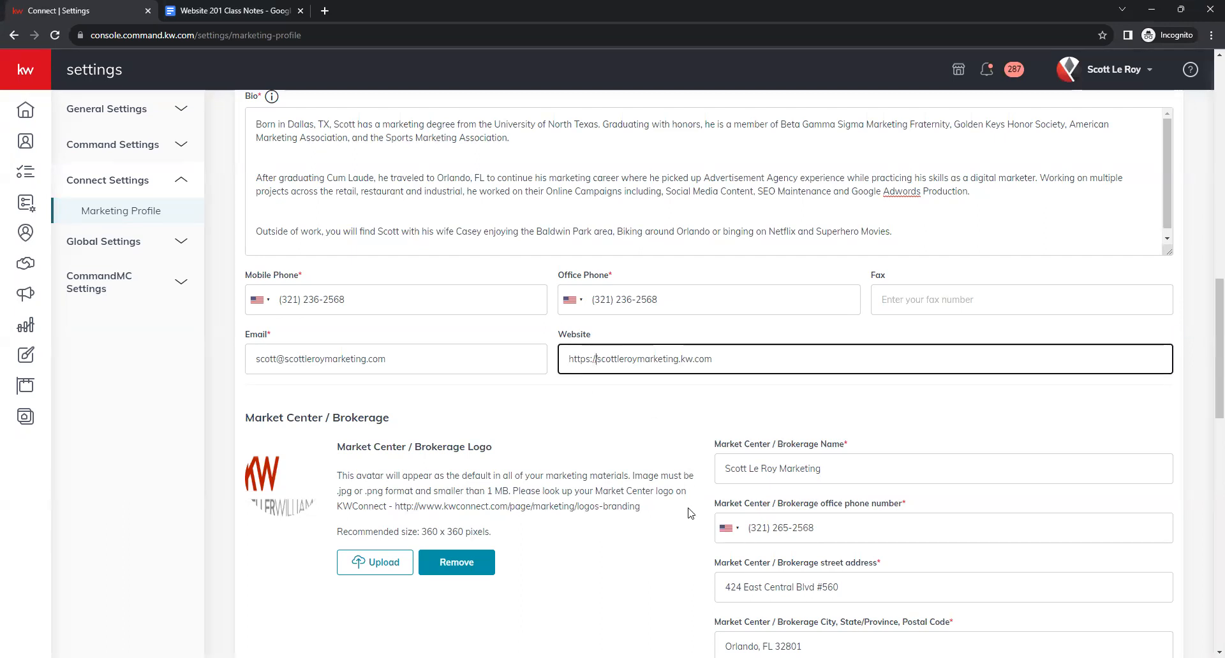
{"action": "type", "text": "www."}
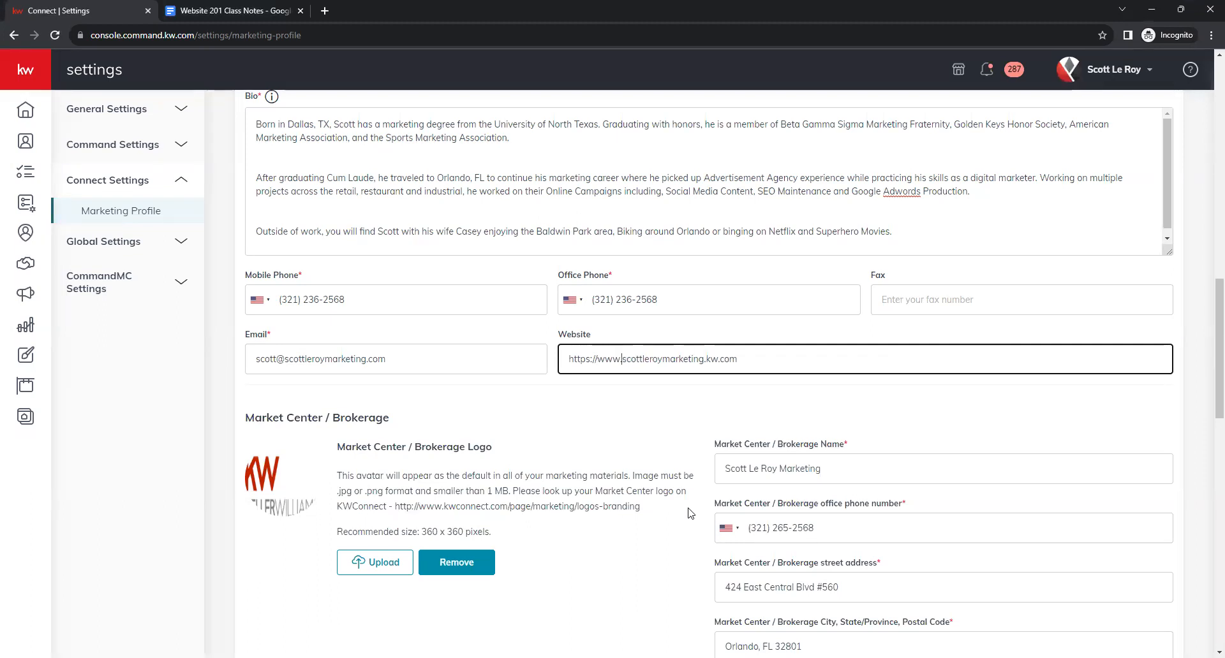
{"action": "key", "text": "BackSpace"}
{"action": "key", "text": "BackSpace"}
{"action": "key", "text": "BackSpace"}
{"action": "key", "text": "BackSpace"}
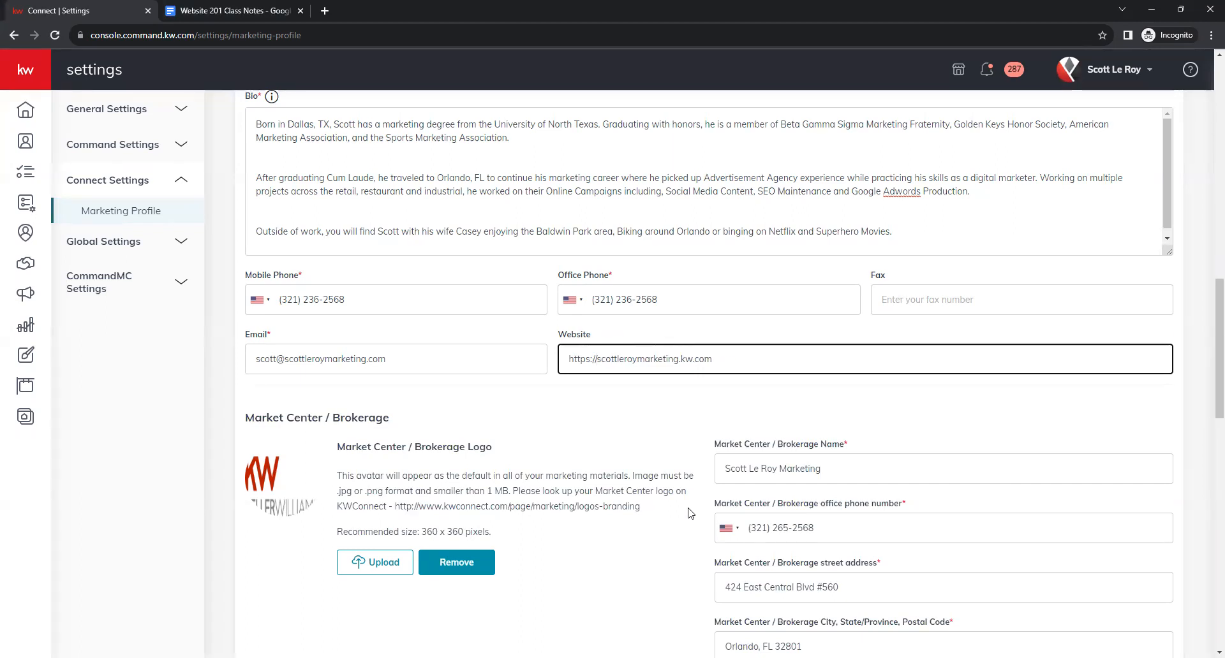
{"action": "left_click", "coordinate": [625, 415]}
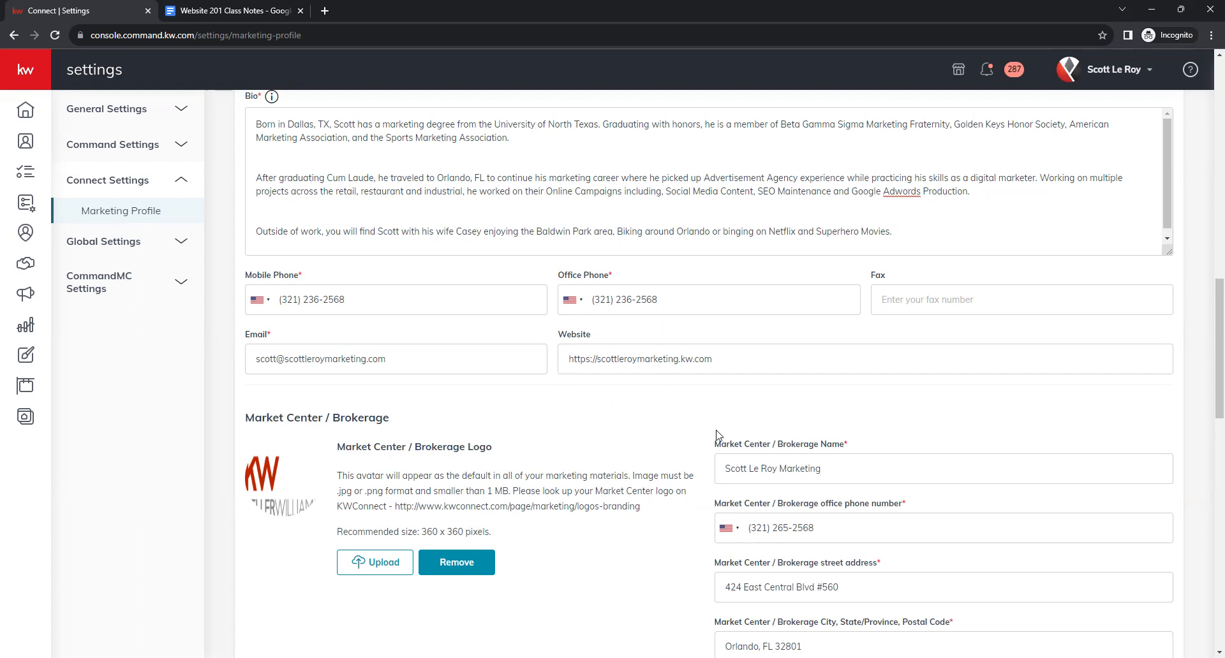
{"action": "left_click", "coordinate": [737, 363]}
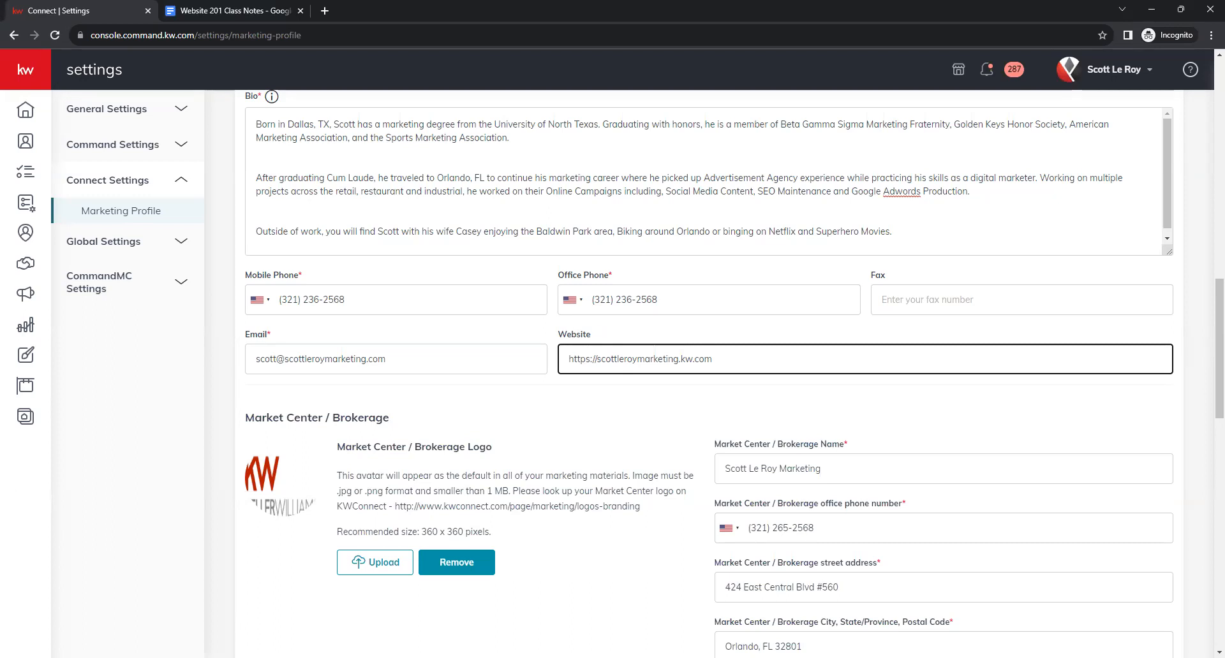
{"action": "scroll", "coordinate": [613, 442], "scroll_direction": "down", "scroll_amount": 2}
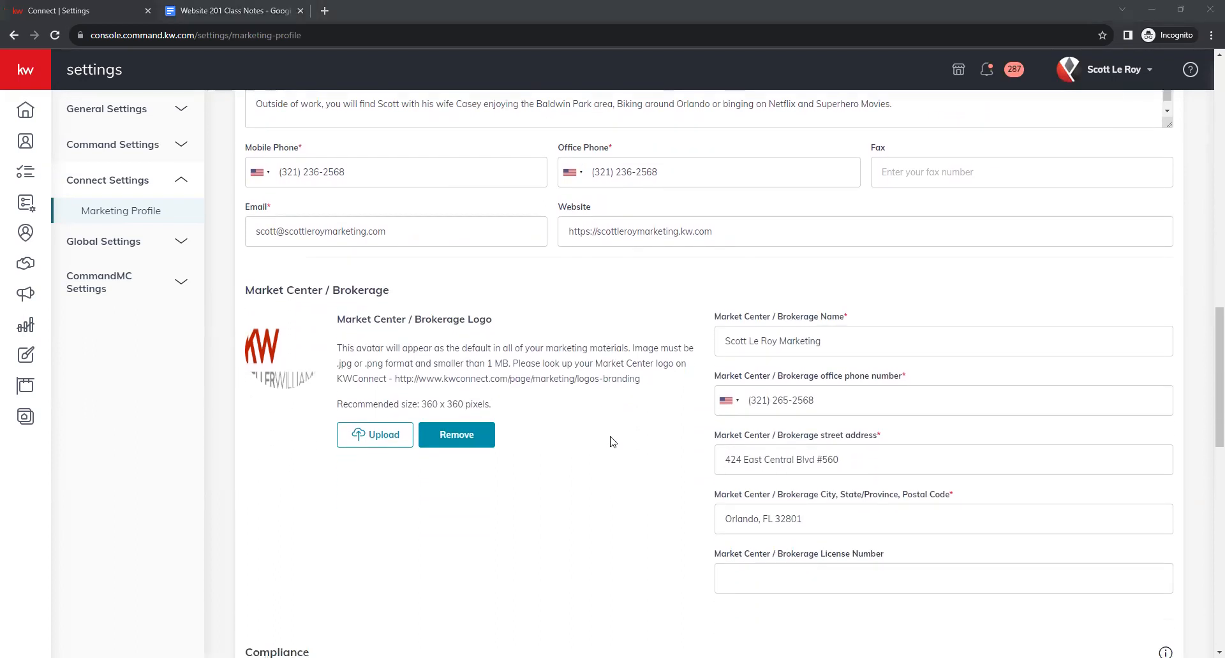
{"action": "scroll", "coordinate": [632, 460], "scroll_direction": "up", "scroll_amount": 1}
{"action": "scroll", "coordinate": [632, 460], "scroll_direction": "down", "scroll_amount": 2}
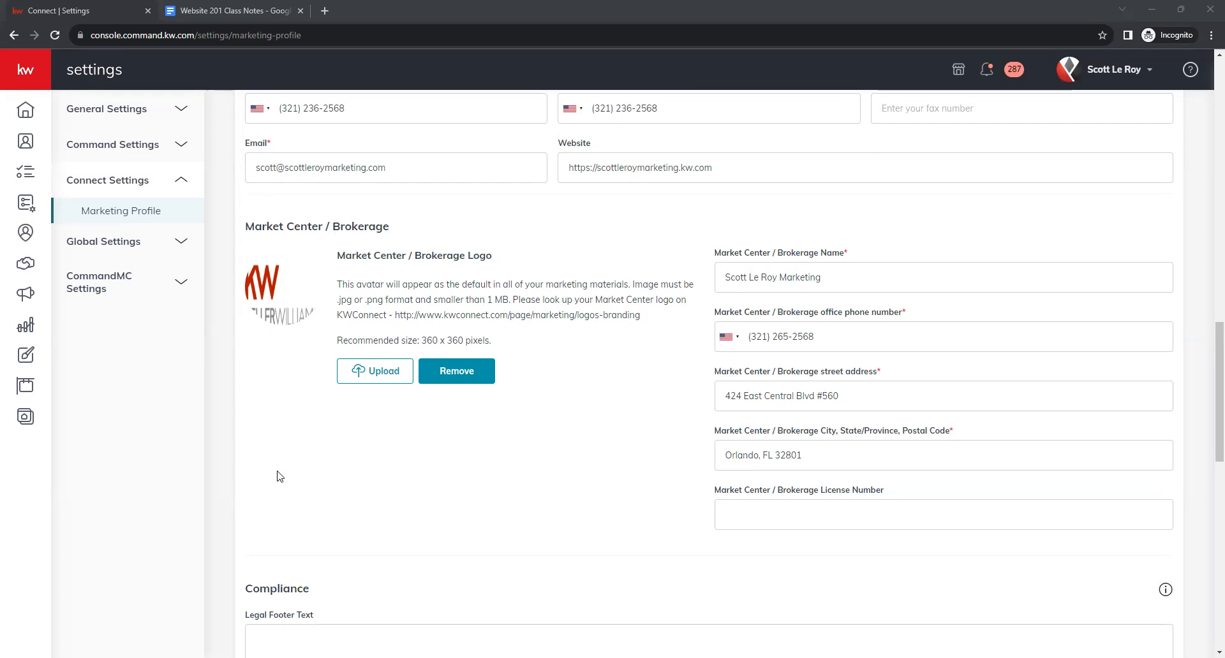
{"action": "scroll", "coordinate": [611, 396], "scroll_direction": "down", "scroll_amount": 4}
{"action": "scroll", "coordinate": [616, 269], "scroll_direction": "down", "scroll_amount": 3}
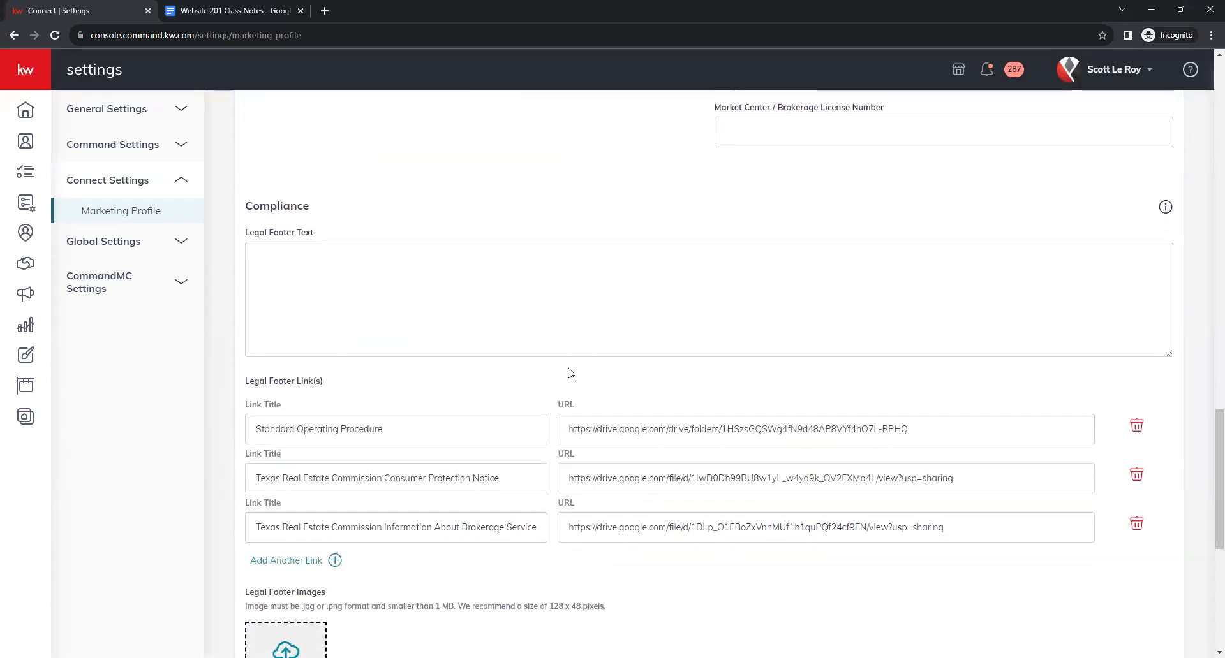
{"action": "left_click", "coordinate": [388, 254]}
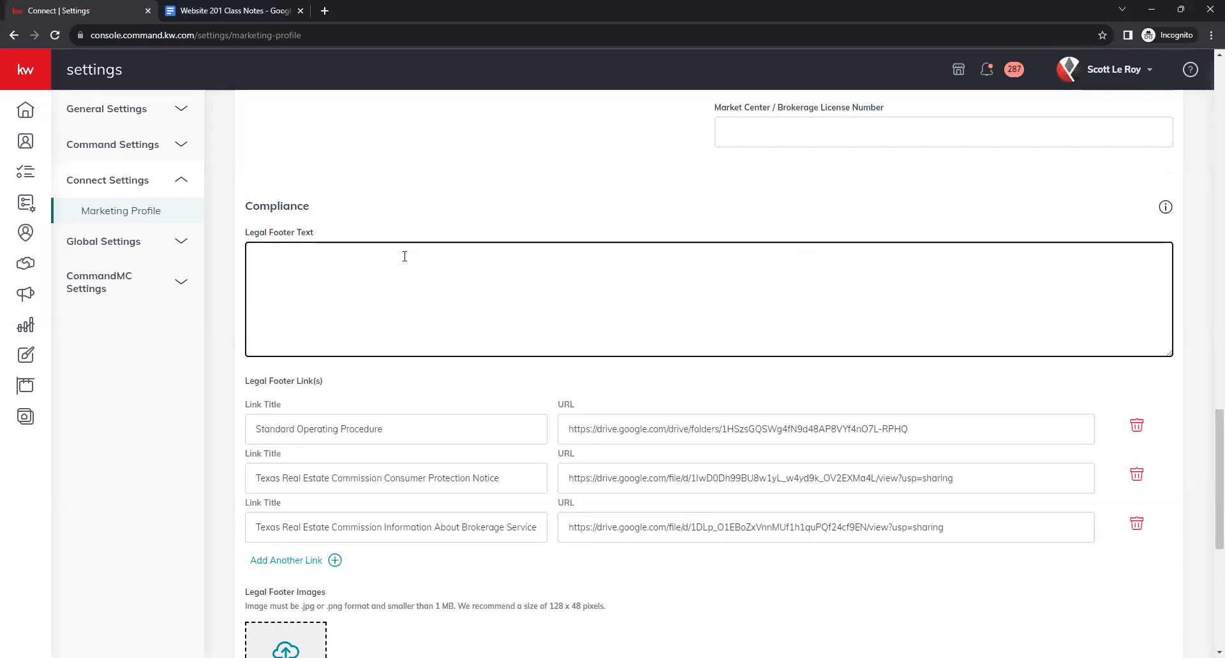
{"action": "scroll", "coordinate": [476, 319], "scroll_direction": "down", "scroll_amount": 1}
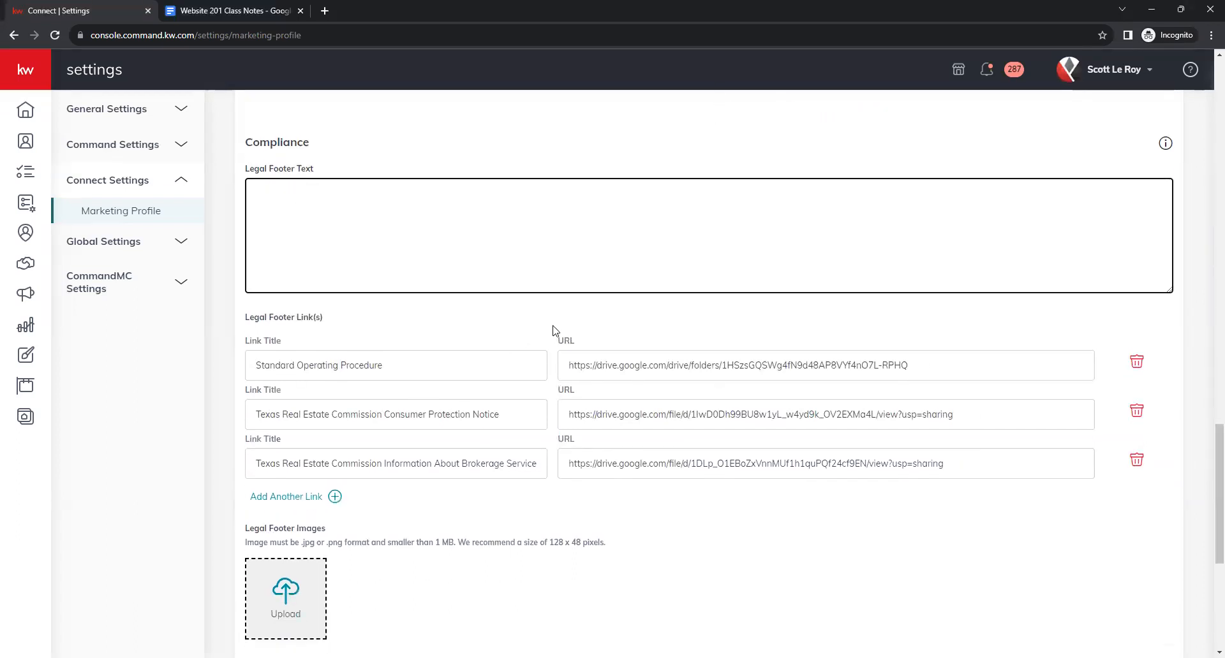
{"action": "scroll", "coordinate": [555, 329], "scroll_direction": "down", "scroll_amount": 1}
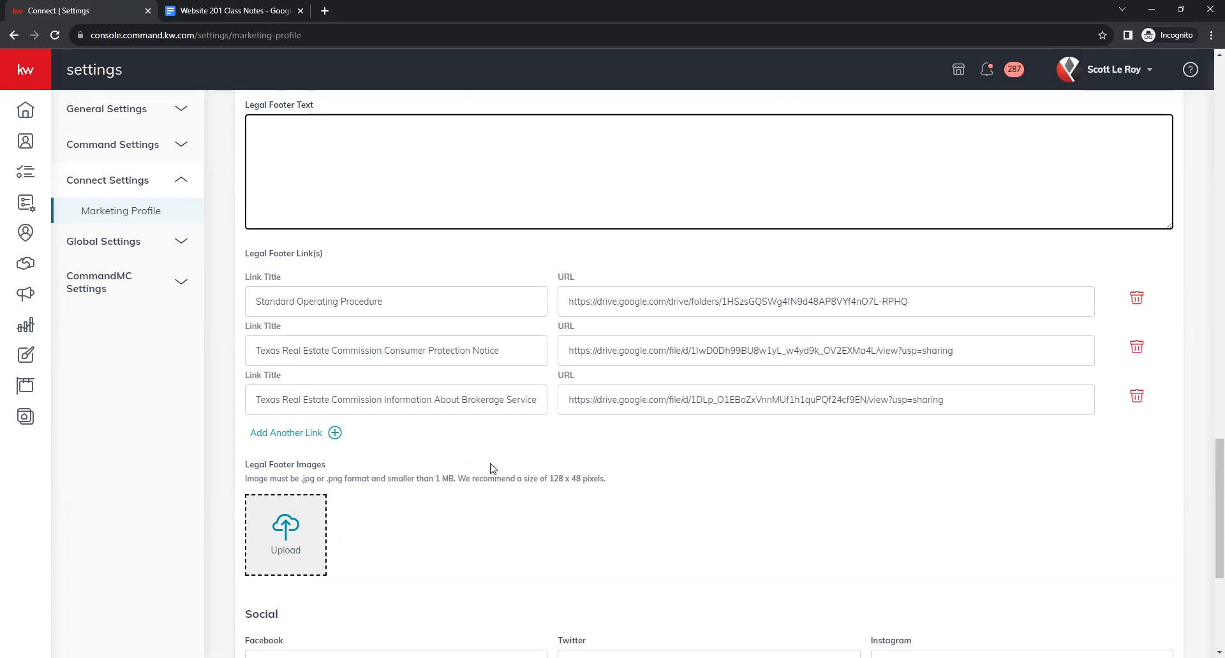
{"action": "left_click", "coordinate": [281, 436]}
{"action": "left_click", "coordinate": [266, 449]}
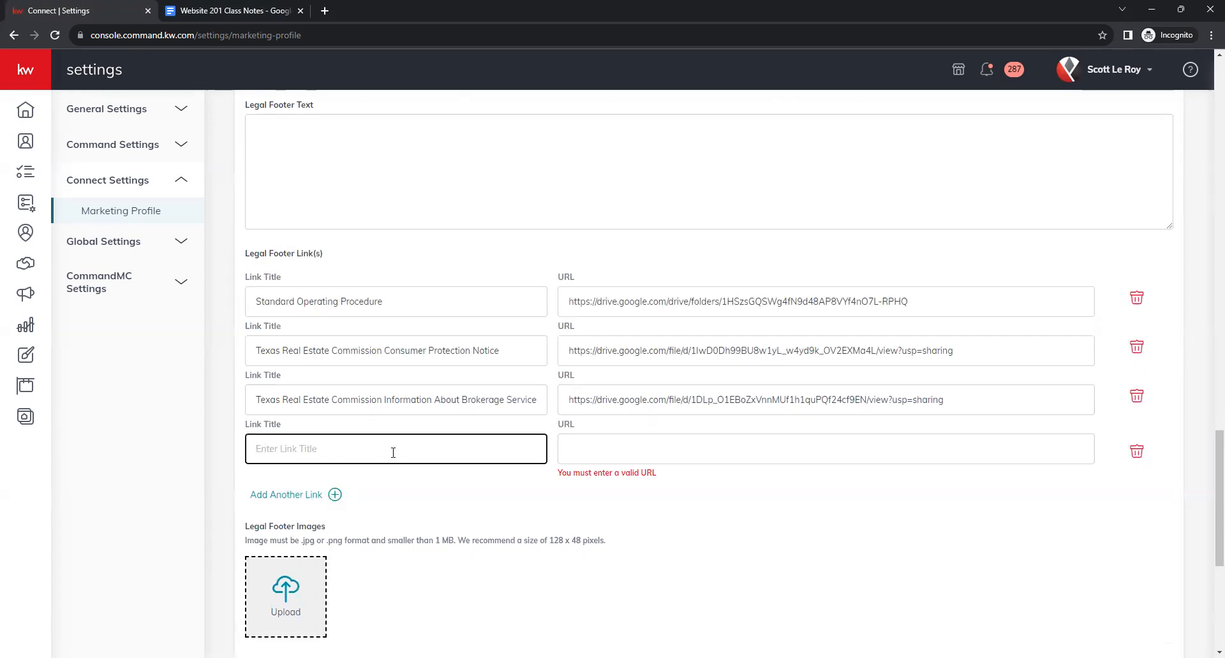
{"action": "left_click", "coordinate": [801, 461]}
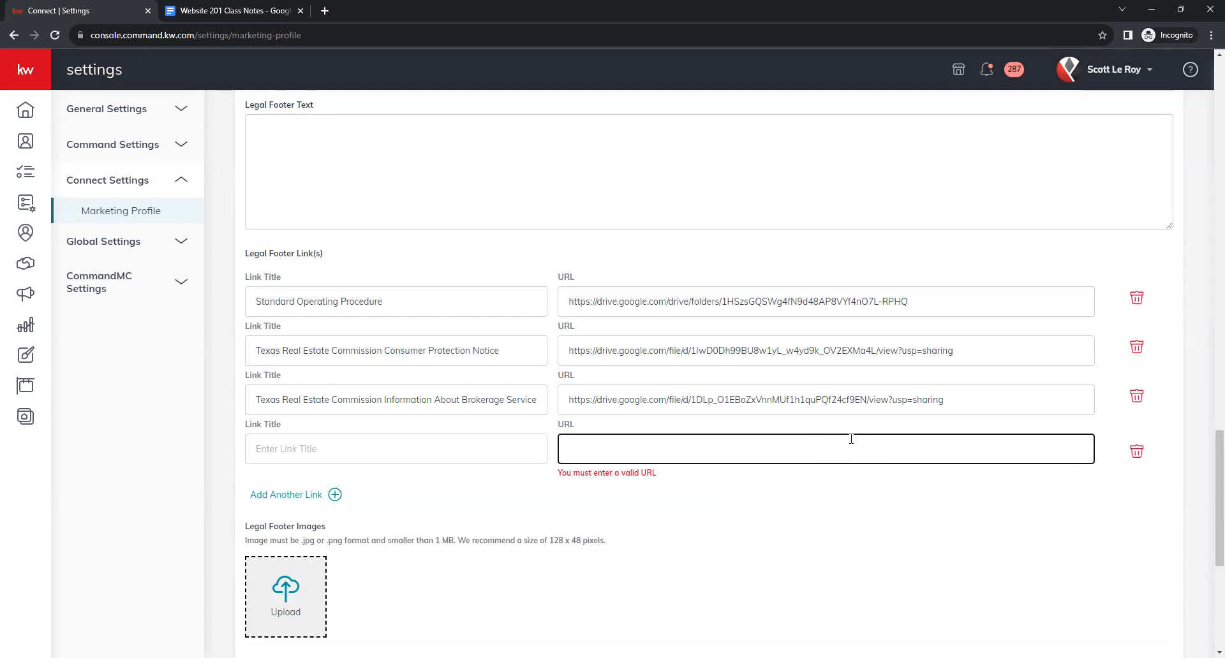
{"action": "left_click", "coordinate": [1138, 454]}
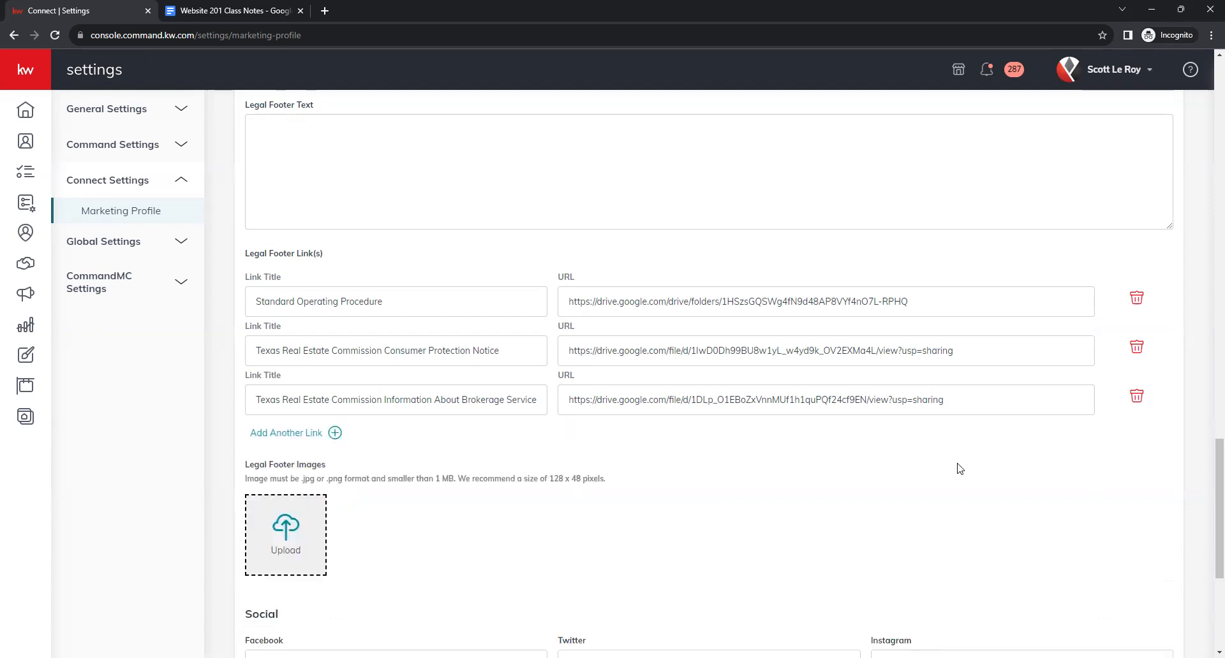
{"action": "scroll", "coordinate": [608, 424], "scroll_direction": "down", "scroll_amount": 1}
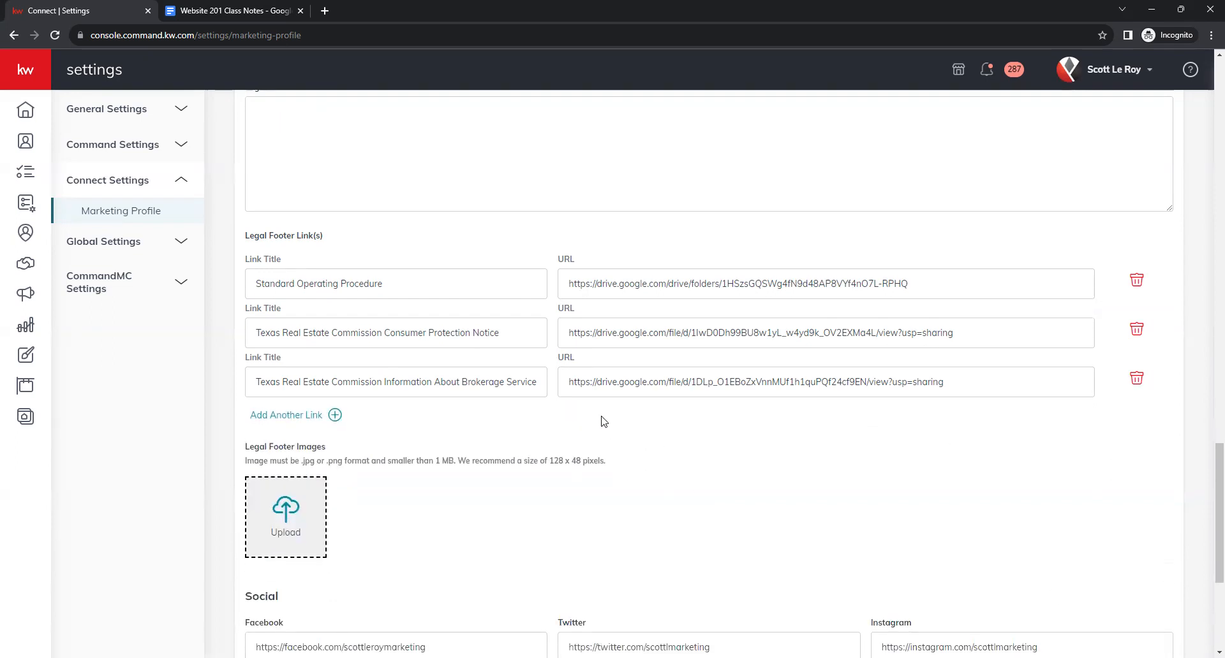
{"action": "scroll", "coordinate": [596, 423], "scroll_direction": "down", "scroll_amount": 1}
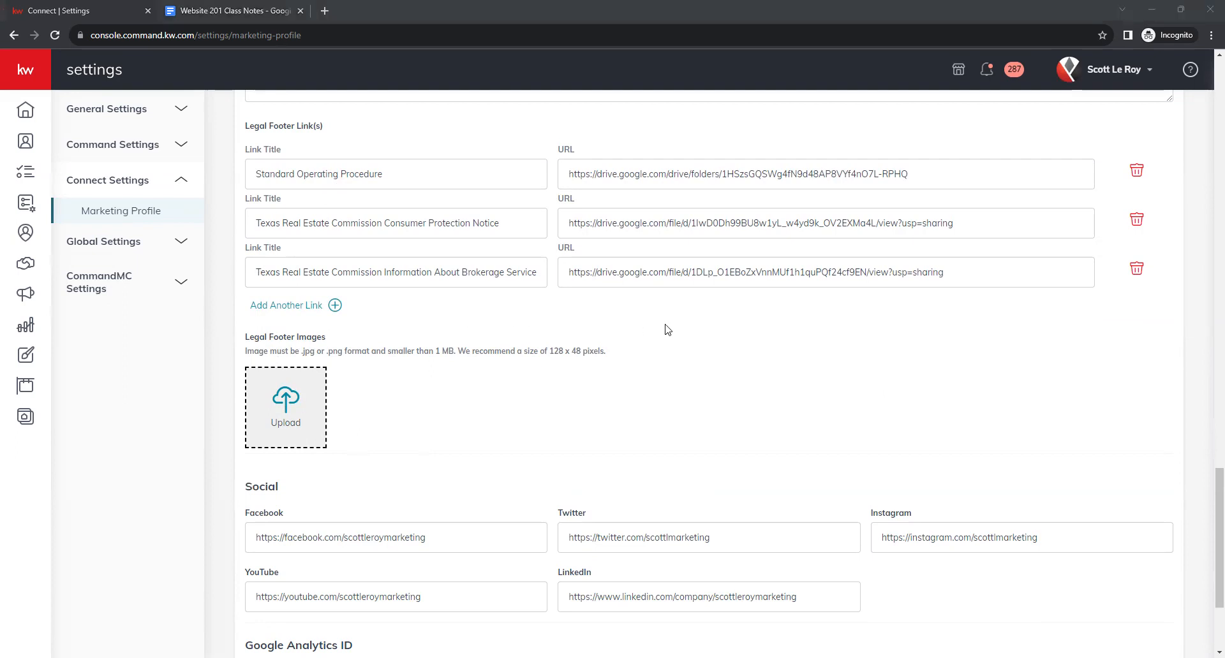
{"action": "scroll", "coordinate": [605, 294], "scroll_direction": "down", "scroll_amount": 3}
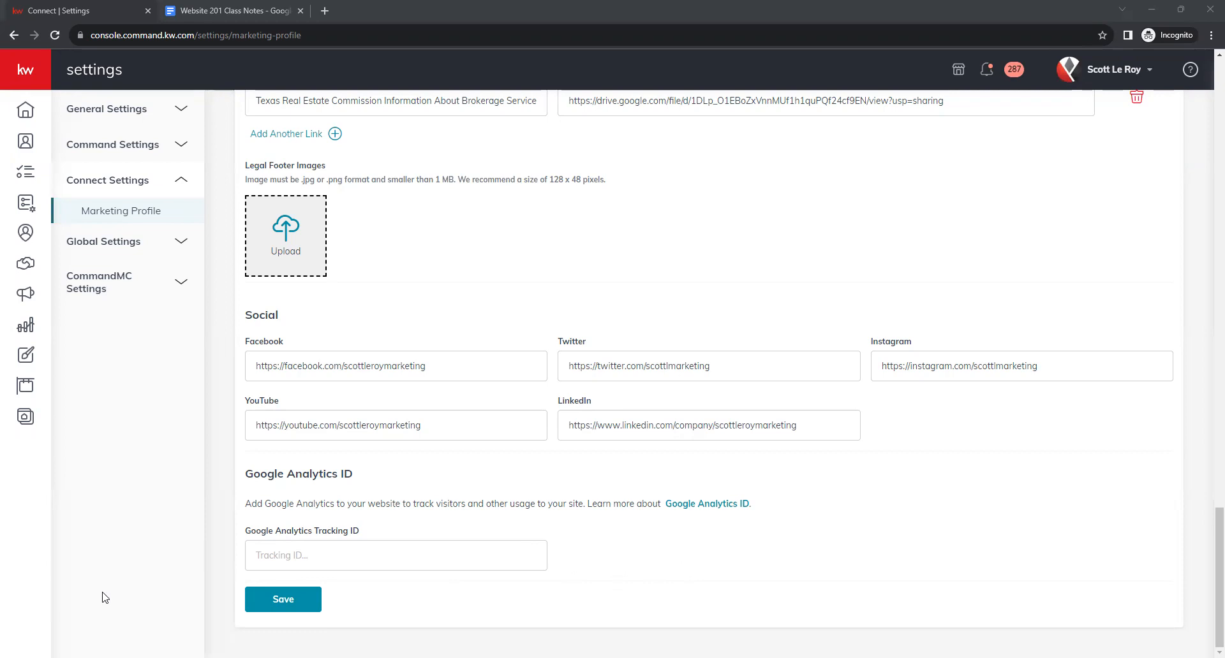
Save the Marketing Profile and dismiss the success confirmation.
{"action": "left_click", "coordinate": [291, 597]}
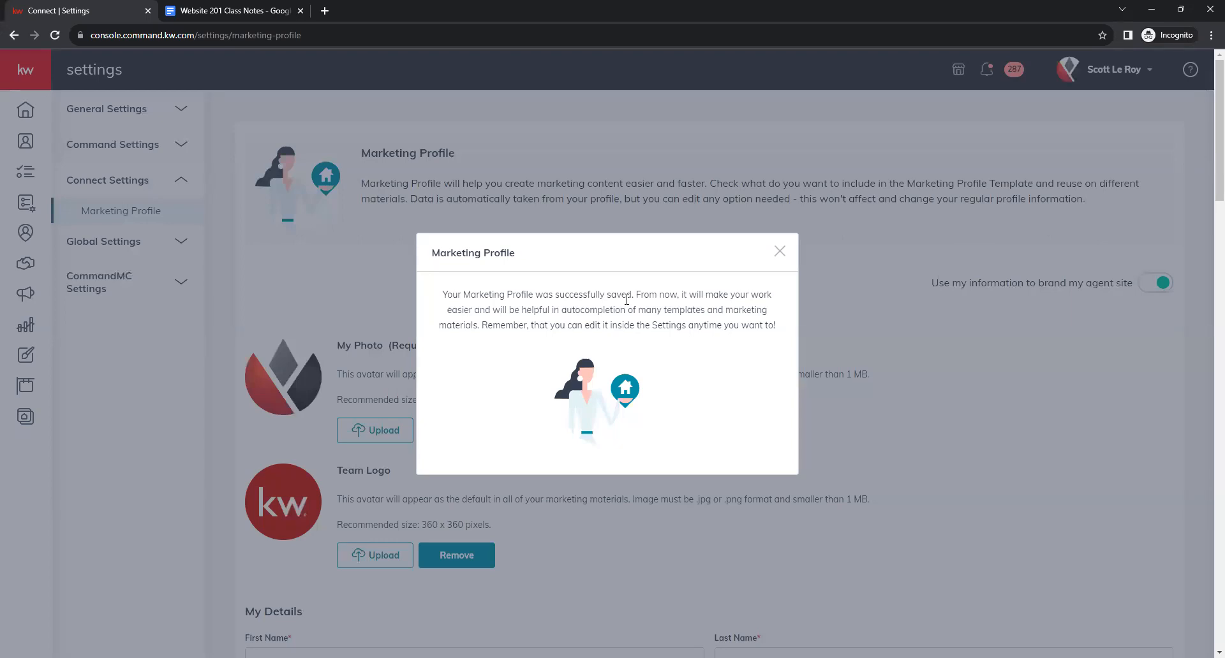
{"action": "left_click", "coordinate": [912, 287]}
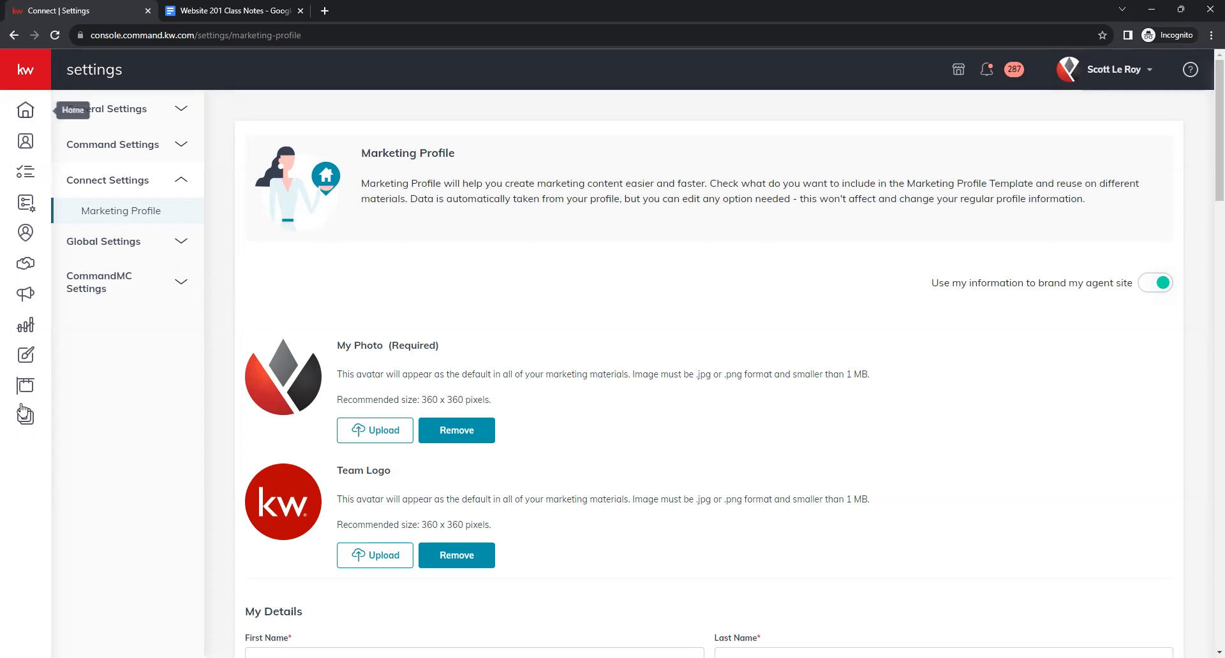
Expand the sidebar and open the Consumer agent site pages list.
{"action": "left_click", "coordinate": [28, 63]}
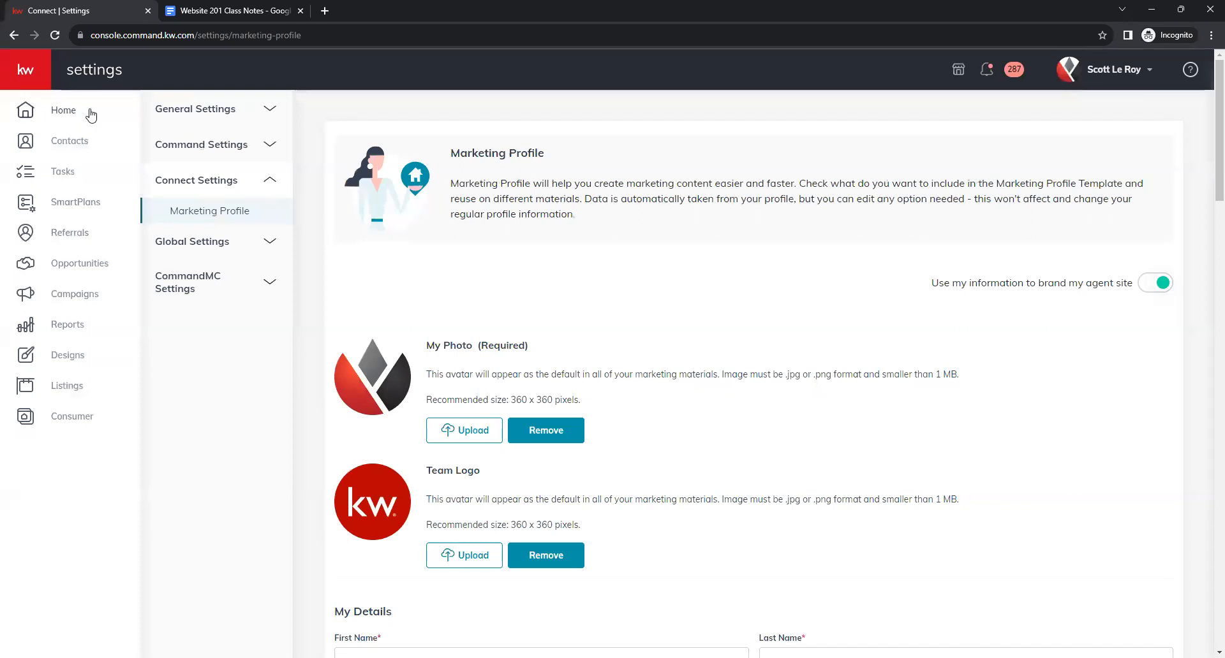
{"action": "left_click", "coordinate": [64, 423]}
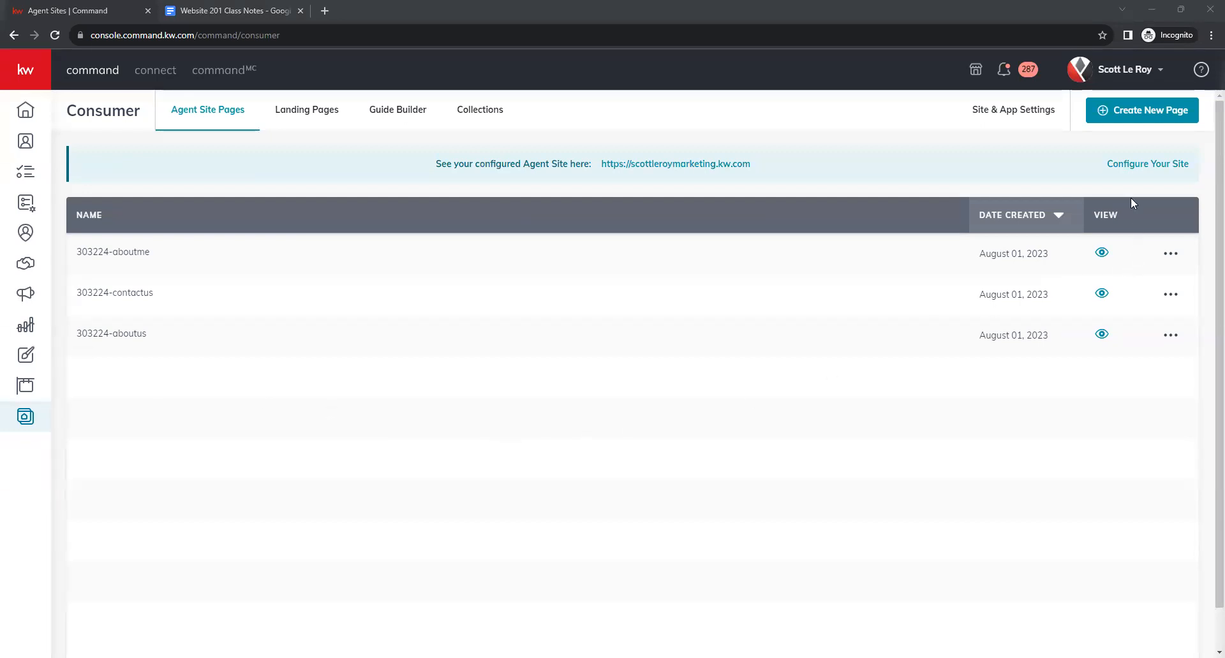
Create a new page On My Agent Site and open it, empty, in the editor.
{"action": "left_click", "coordinate": [1160, 121]}
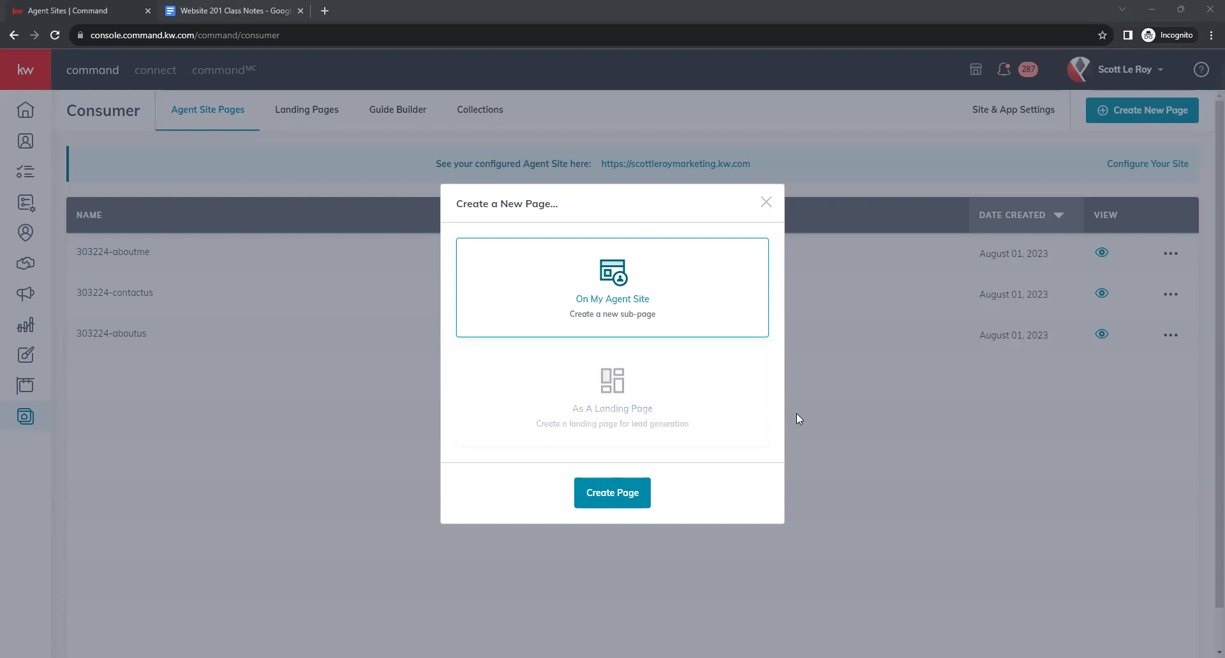
{"action": "left_click", "coordinate": [630, 311]}
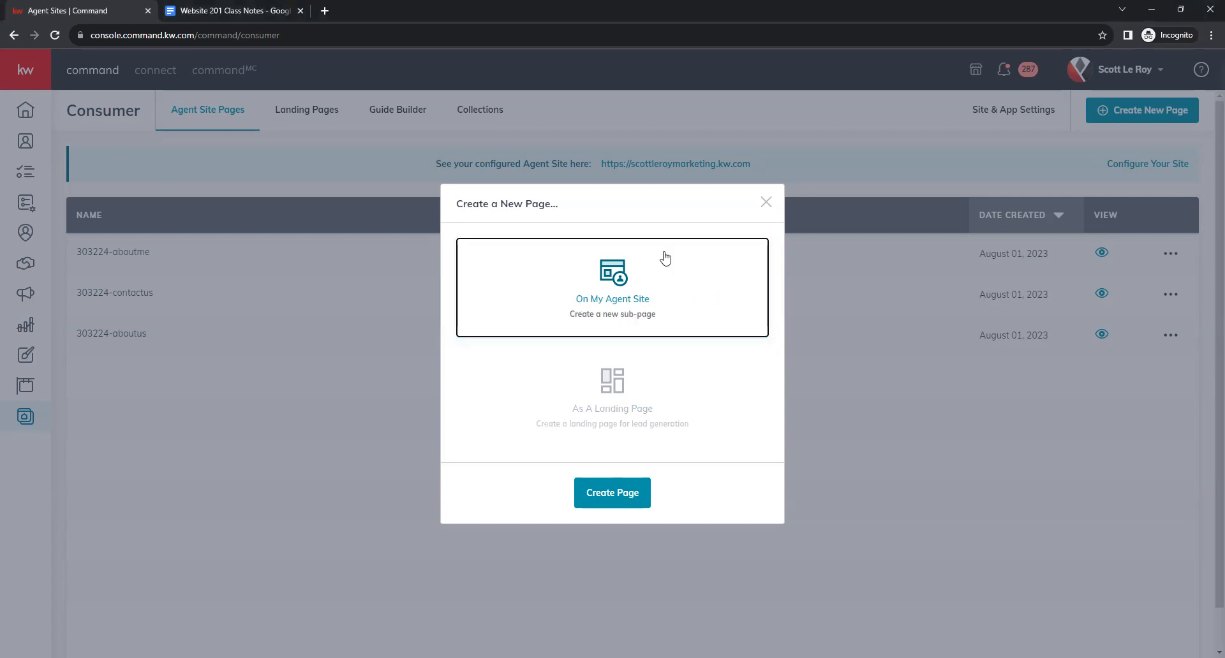
{"action": "left_click", "coordinate": [618, 504]}
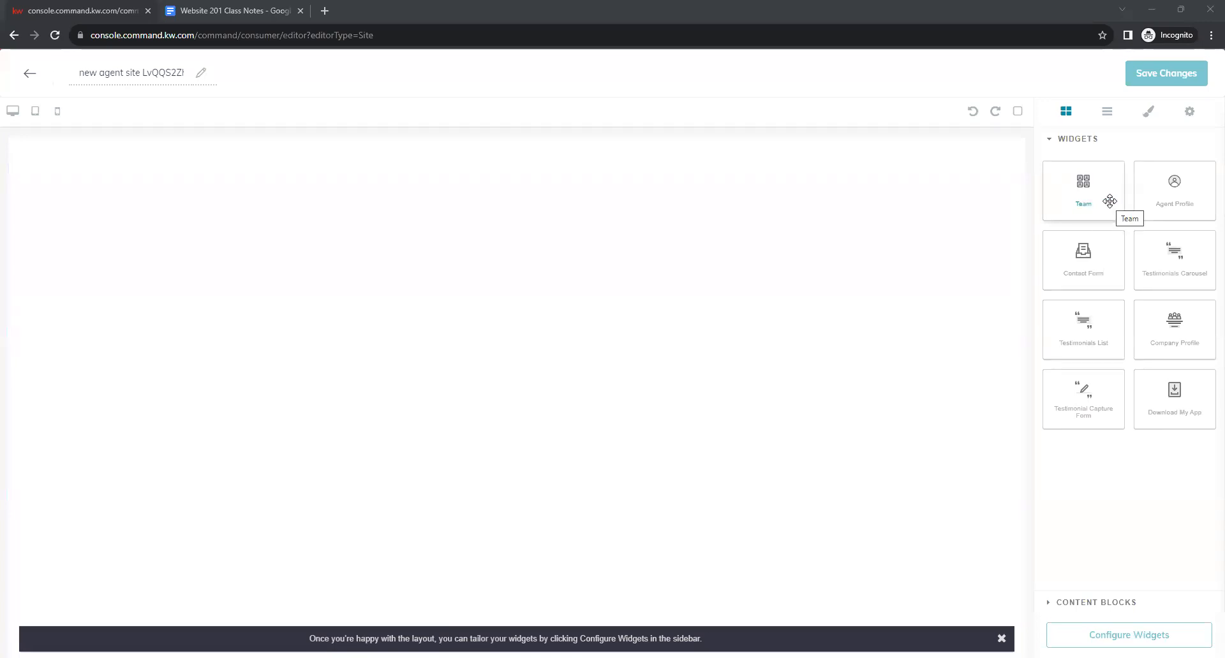
Drop a Team widget, delete it, and place an Agent Profile widget on the page instead.
{"action": "left_click_drag", "start_coordinate": [1110, 201], "coordinate": [908, 284]}
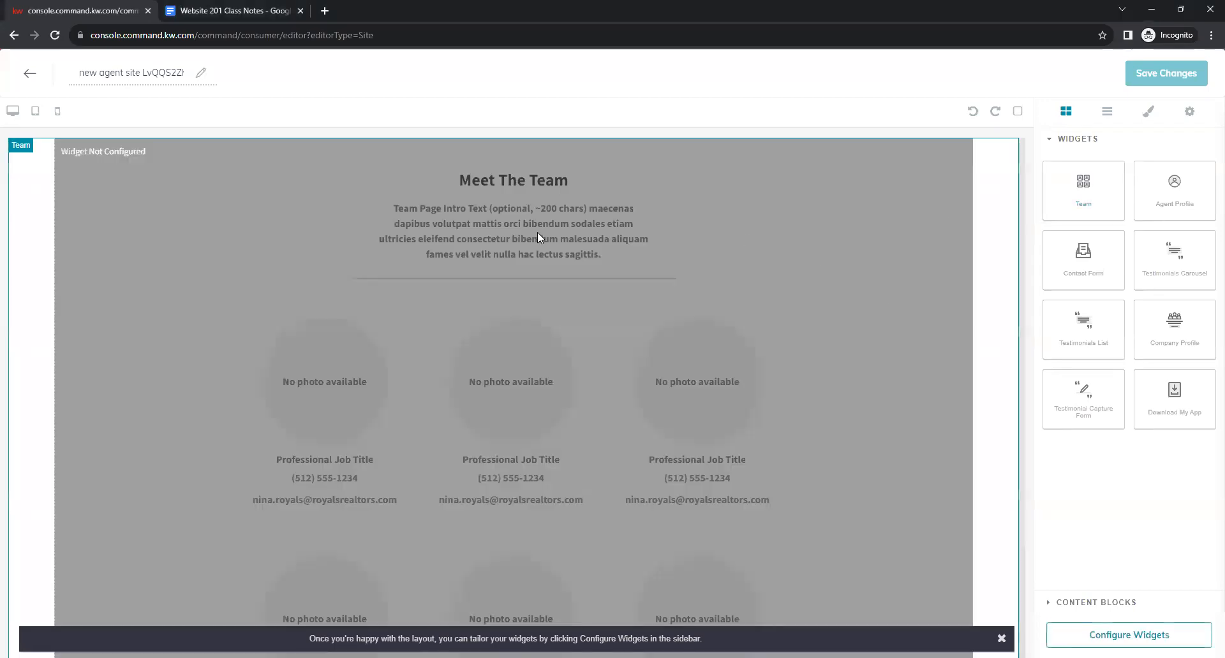
{"action": "scroll", "coordinate": [694, 321], "scroll_direction": "down", "scroll_amount": 2}
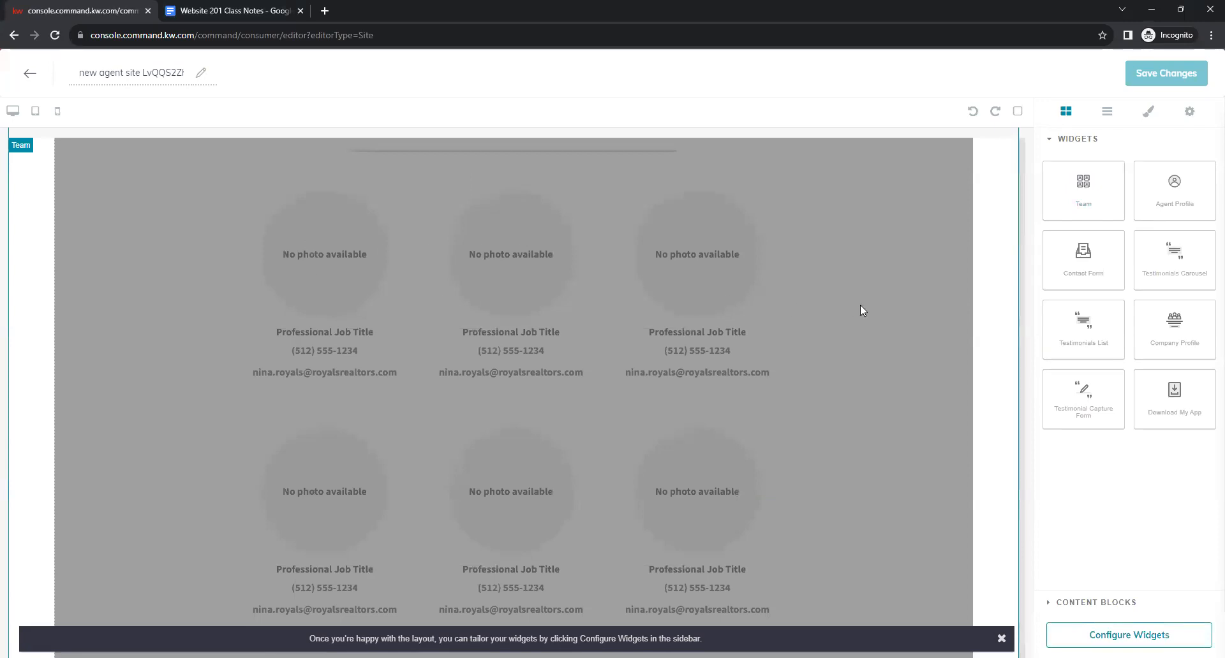
{"action": "scroll", "coordinate": [661, 259], "scroll_direction": "up", "scroll_amount": 1}
{"action": "scroll", "coordinate": [702, 319], "scroll_direction": "down", "scroll_amount": 1}
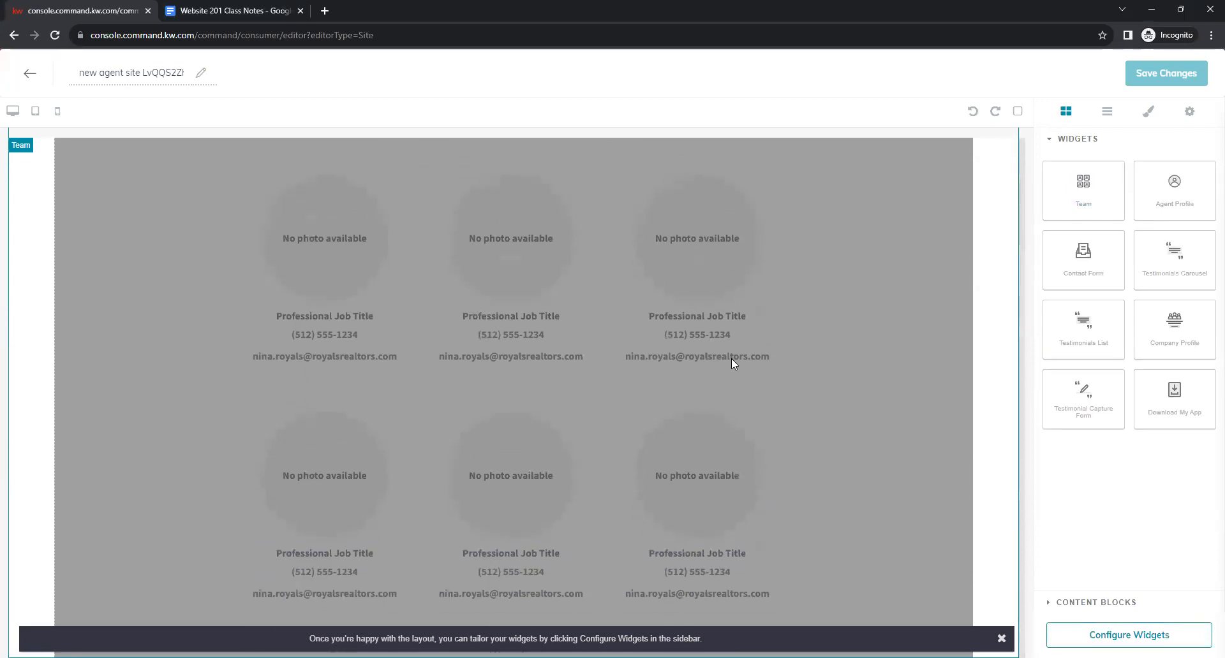
{"action": "scroll", "coordinate": [798, 383], "scroll_direction": "up", "scroll_amount": 2}
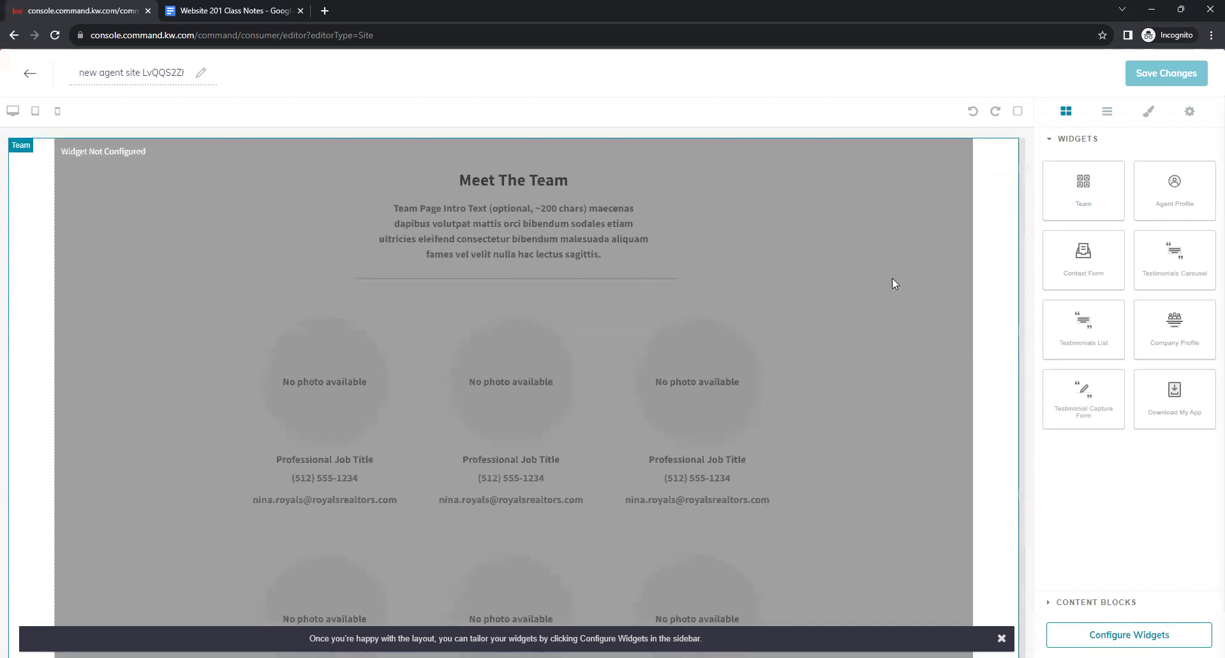
{"action": "left_click", "coordinate": [1010, 145]}
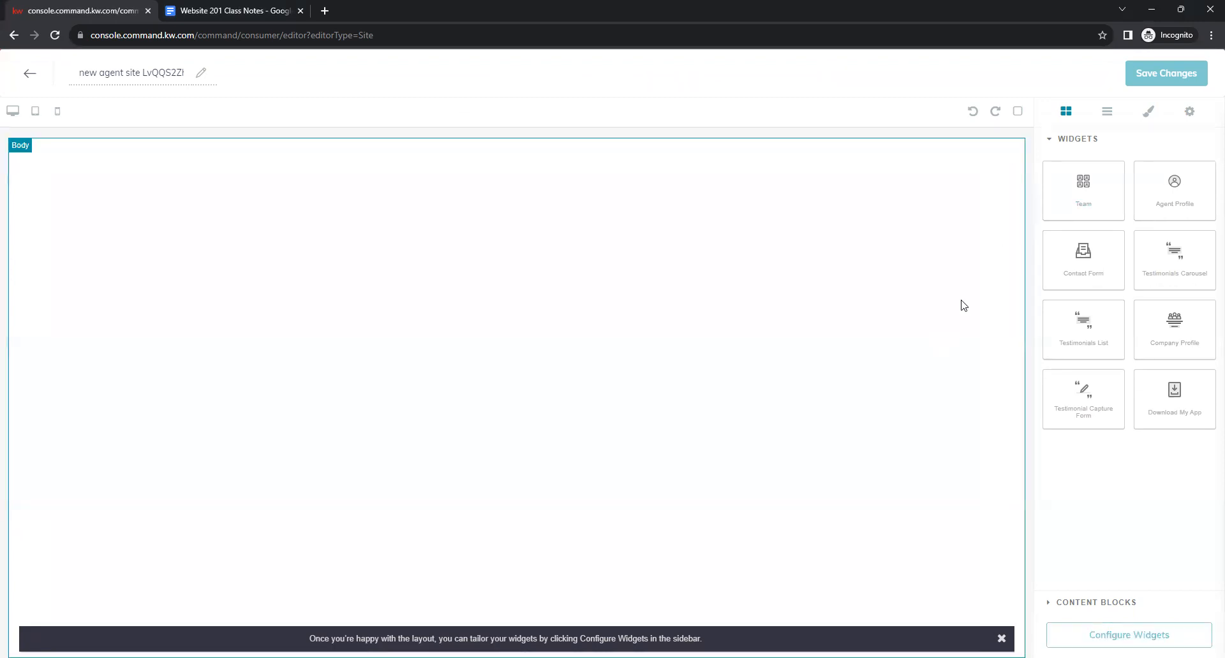
{"action": "left_click_drag", "start_coordinate": [1192, 180], "coordinate": [772, 304]}
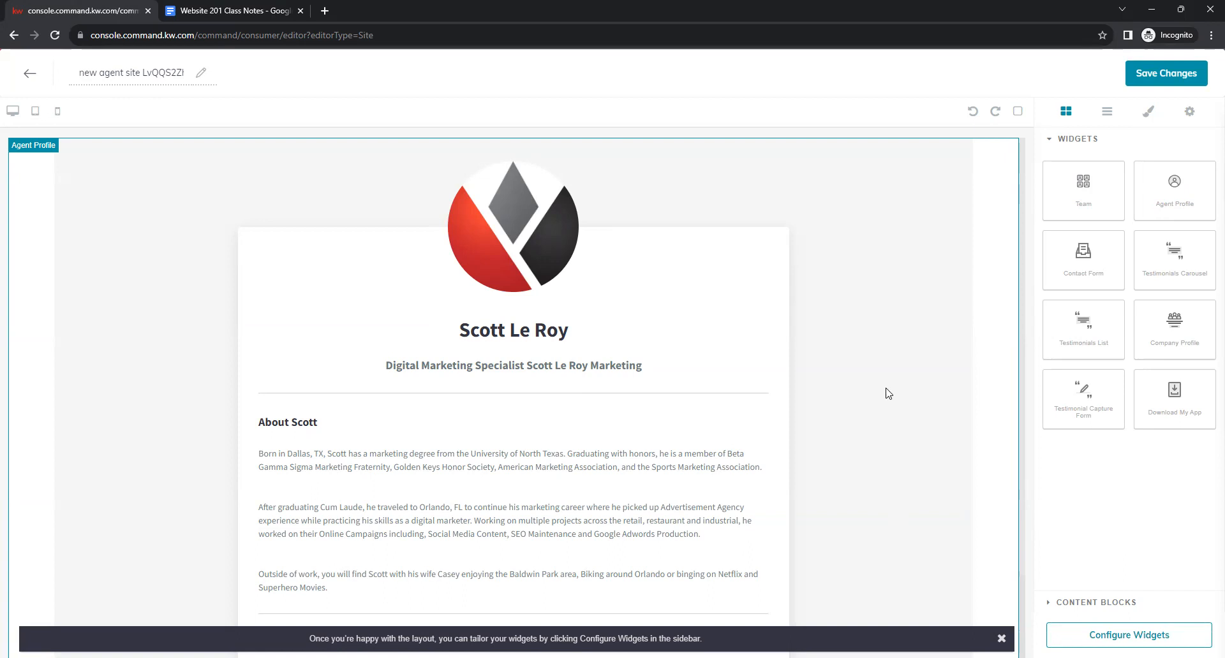
Delete the Agent Profile widget, then add and remove trial Contact Form and Testimonials List widgets.
{"action": "left_click", "coordinate": [1008, 147]}
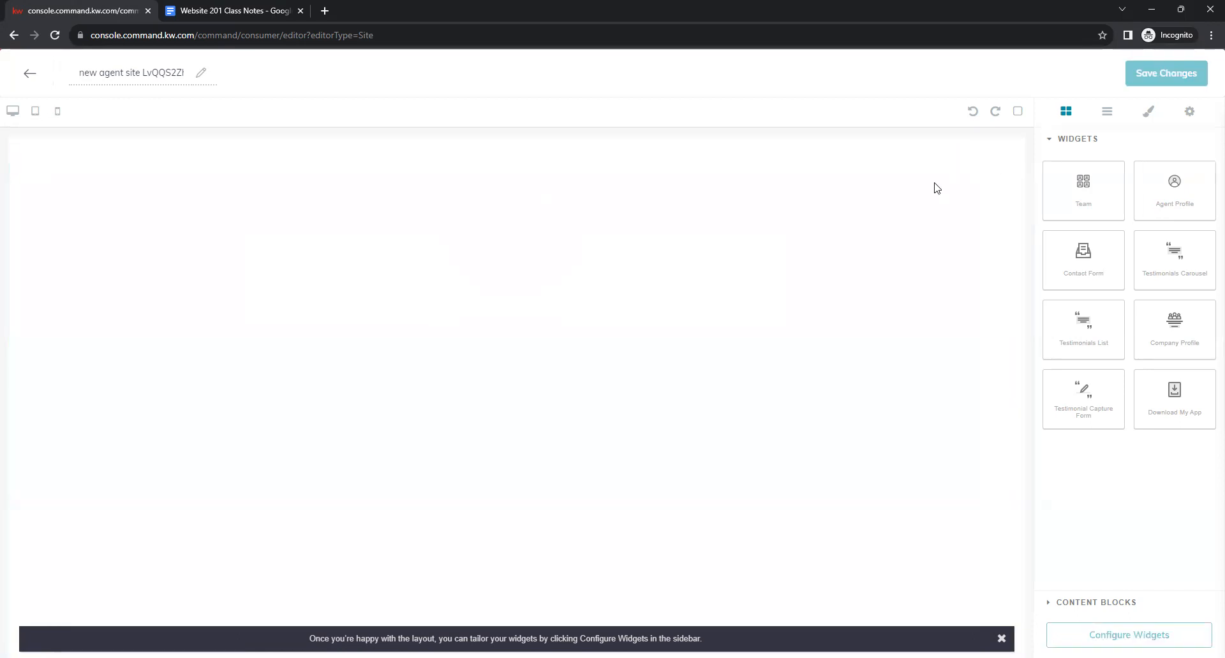
{"action": "left_click_drag", "start_coordinate": [1084, 252], "coordinate": [682, 180]}
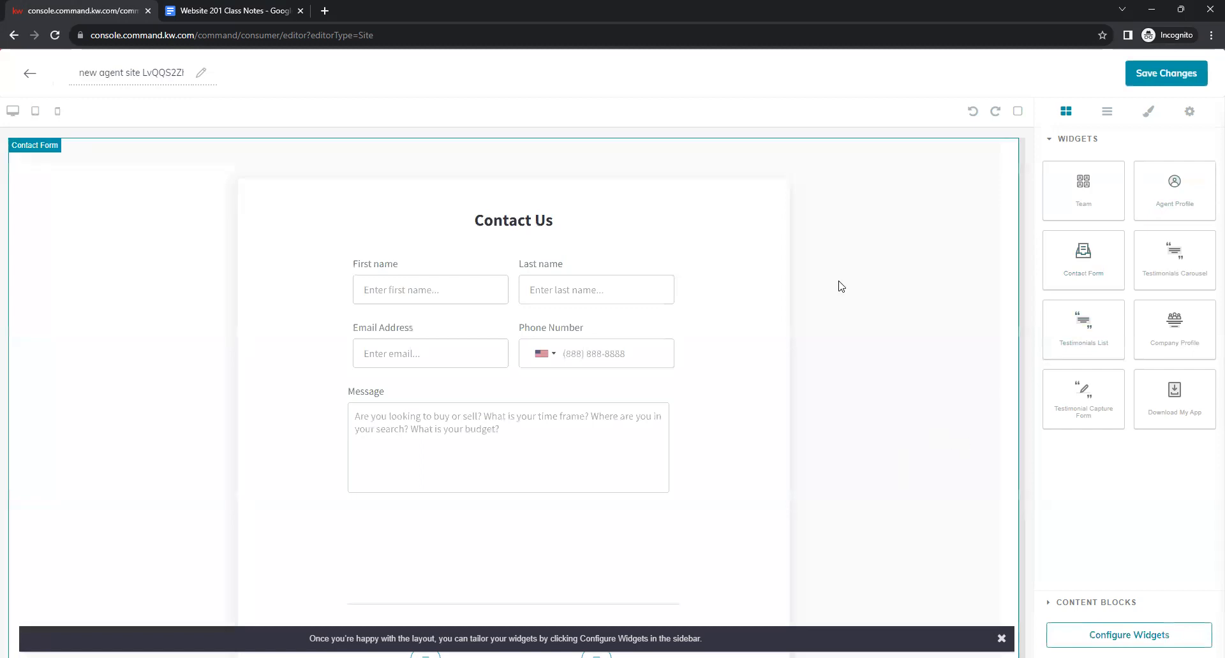
{"action": "left_click", "coordinate": [970, 541]}
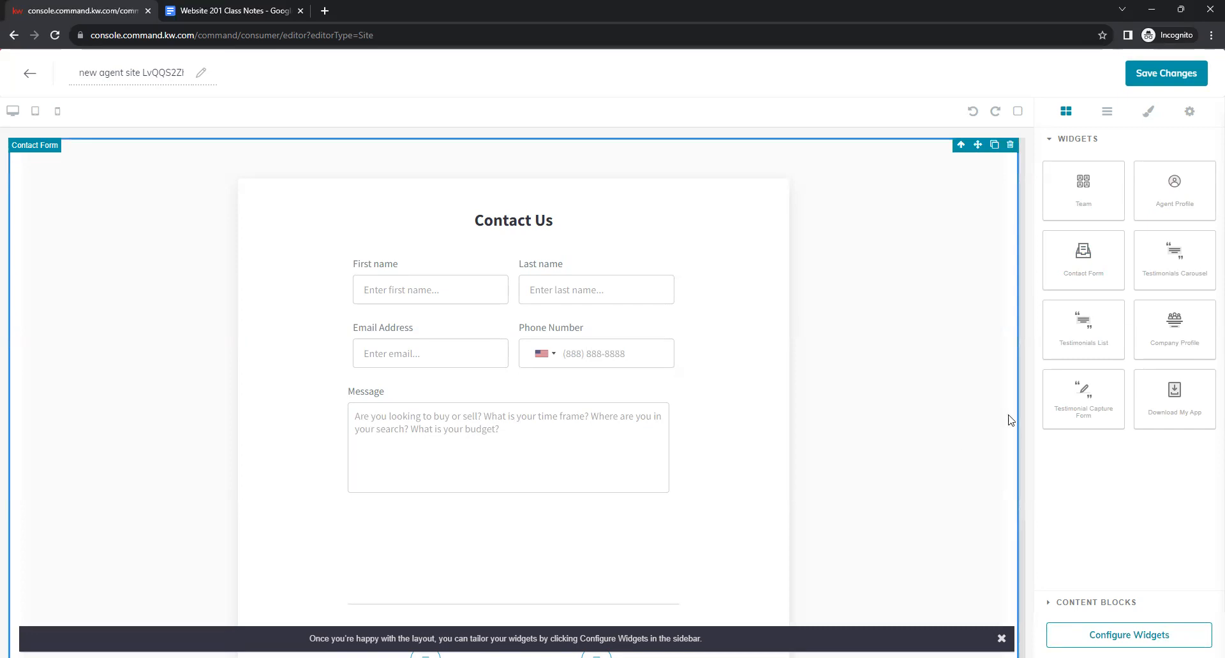
{"action": "left_click", "coordinate": [1010, 145]}
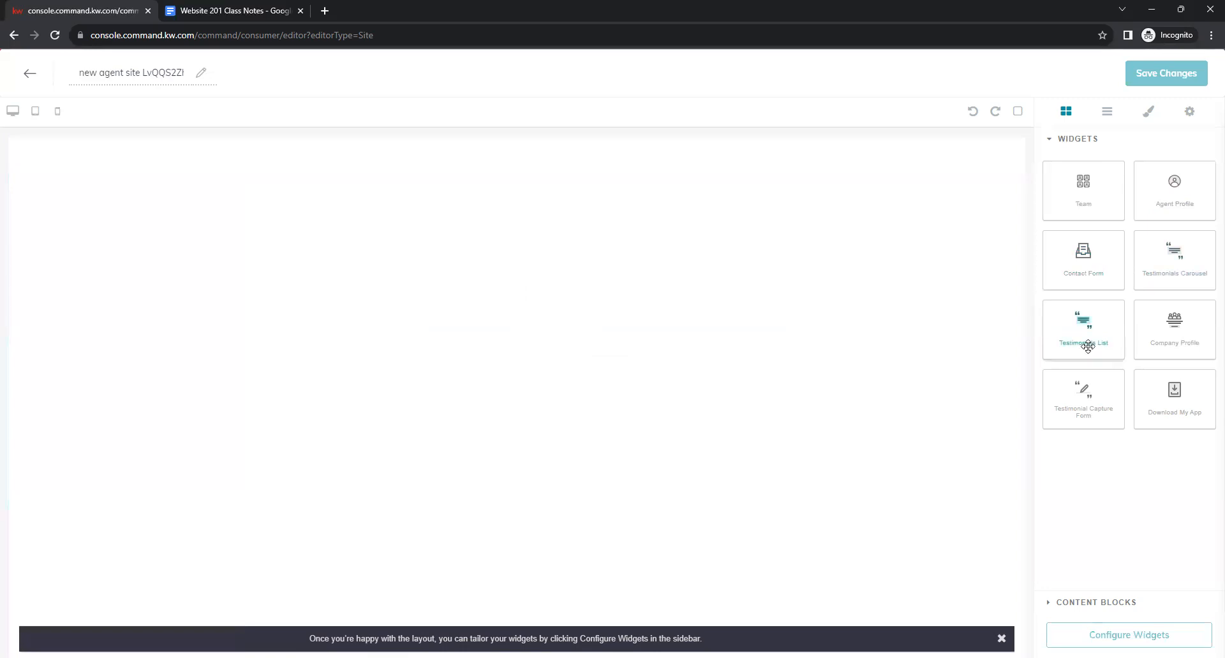
{"action": "left_click_drag", "start_coordinate": [1087, 348], "coordinate": [804, 345]}
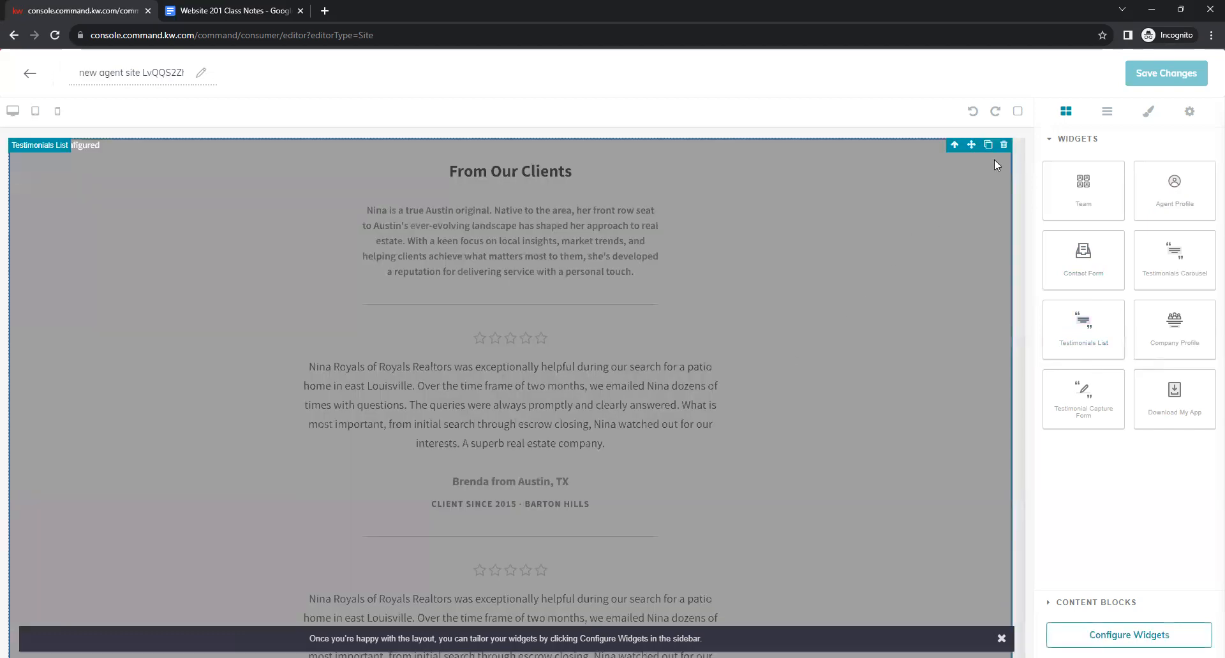
{"action": "left_click", "coordinate": [1004, 145]}
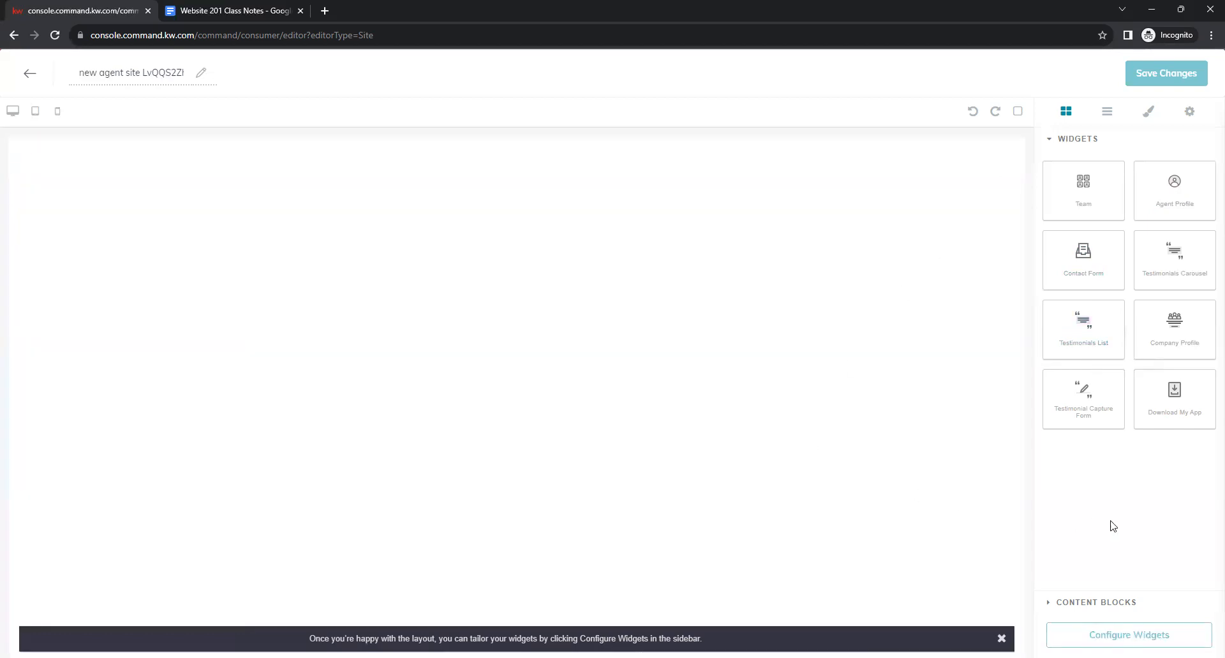
Add and discard the Company Profile section, then place a Testimonial Capture Form widget instead.
{"action": "left_click_drag", "start_coordinate": [1184, 329], "coordinate": [987, 394]}
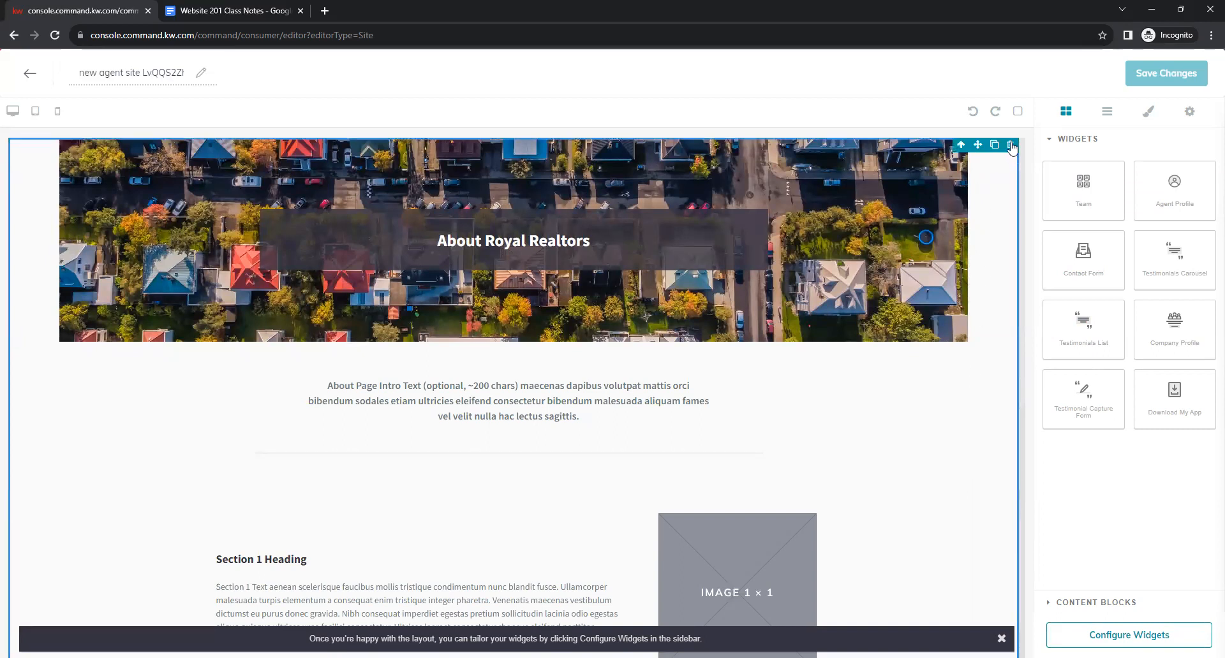
{"action": "left_click", "coordinate": [1011, 146]}
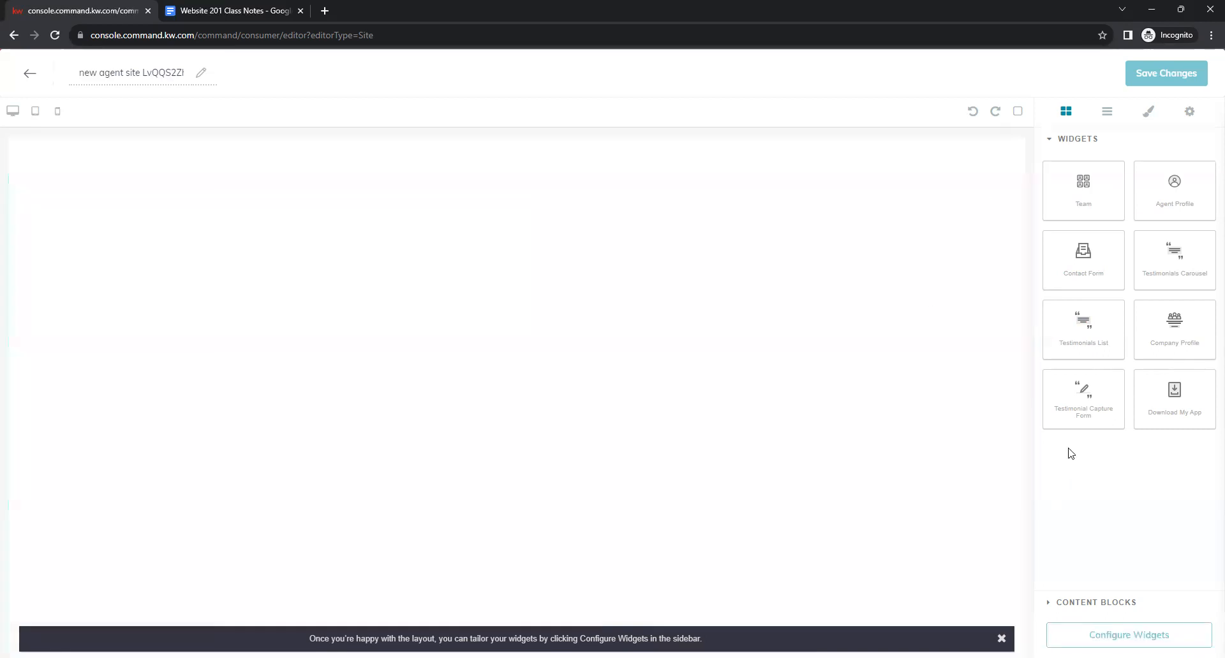
{"action": "left_click_drag", "start_coordinate": [1080, 405], "coordinate": [798, 532]}
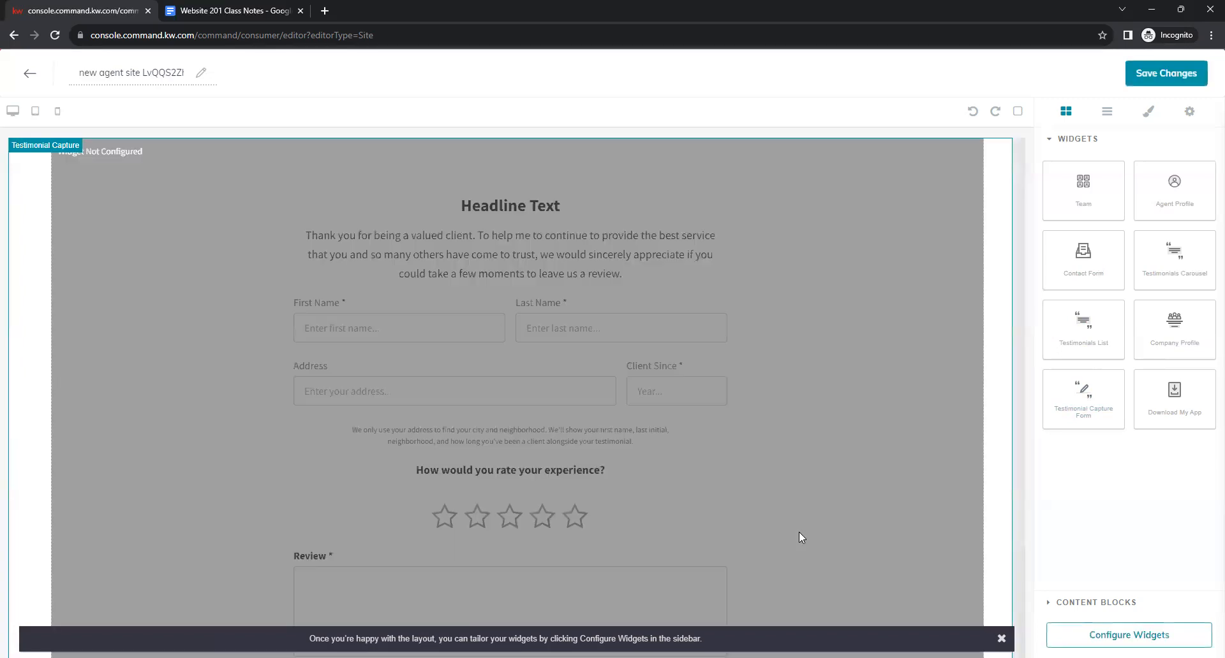
Delete the Testimonial Capture widget, add and remove a trial Download My App section, then expand Content Blocks.
{"action": "mouse_move", "coordinate": [993, 234]}
{"action": "left_click", "coordinate": [1003, 146]}
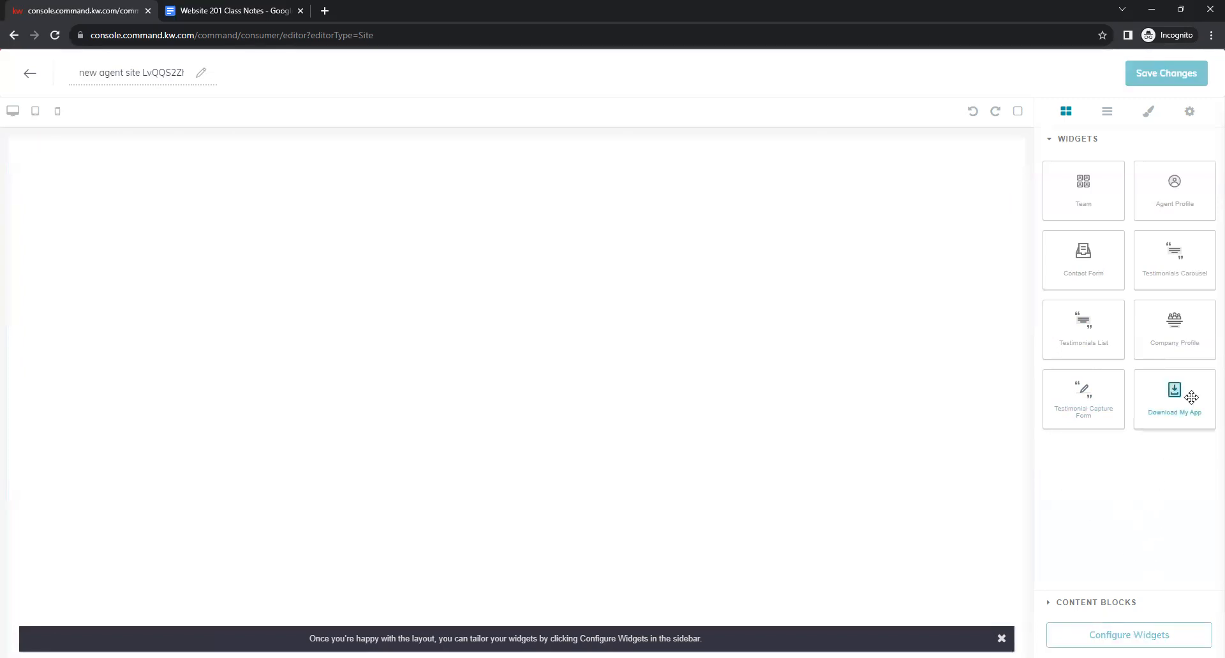
{"action": "left_click_drag", "start_coordinate": [1191, 398], "coordinate": [780, 346]}
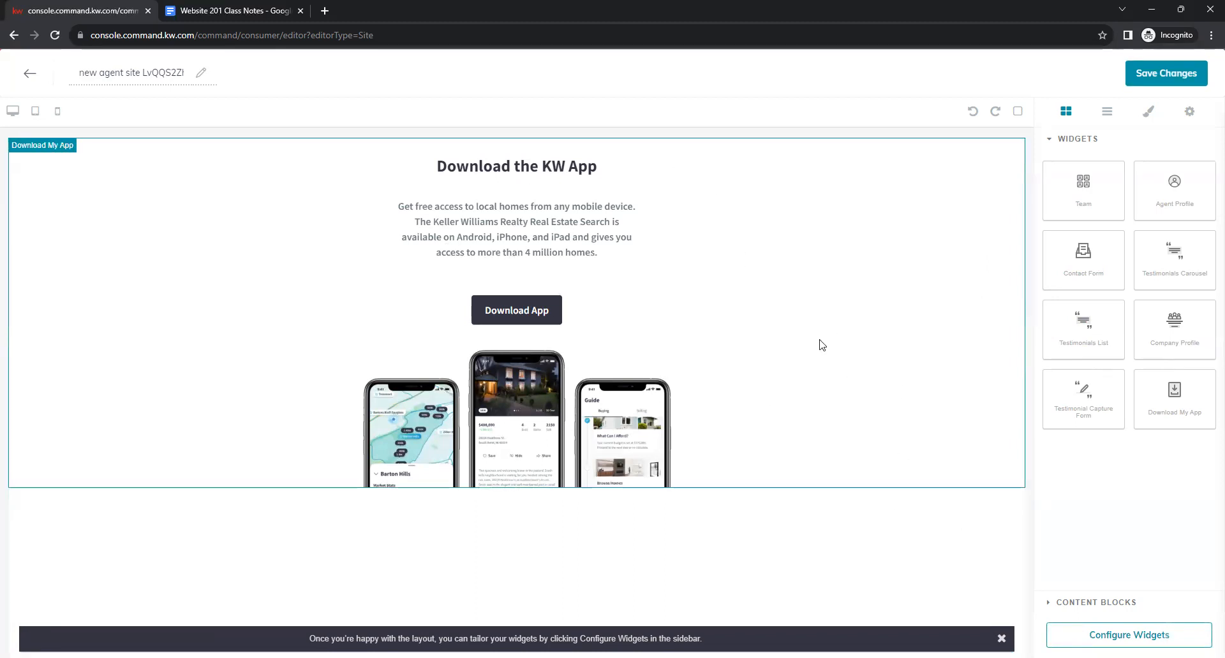
{"action": "left_click", "coordinate": [852, 358]}
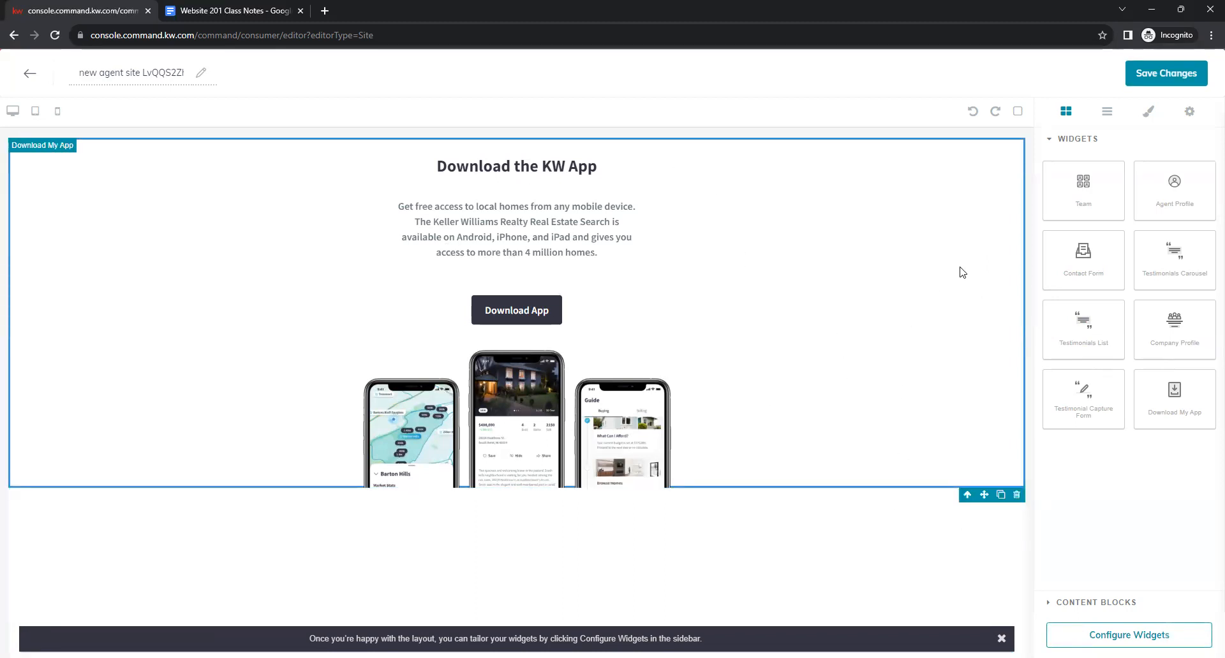
{"action": "left_click", "coordinate": [1017, 495]}
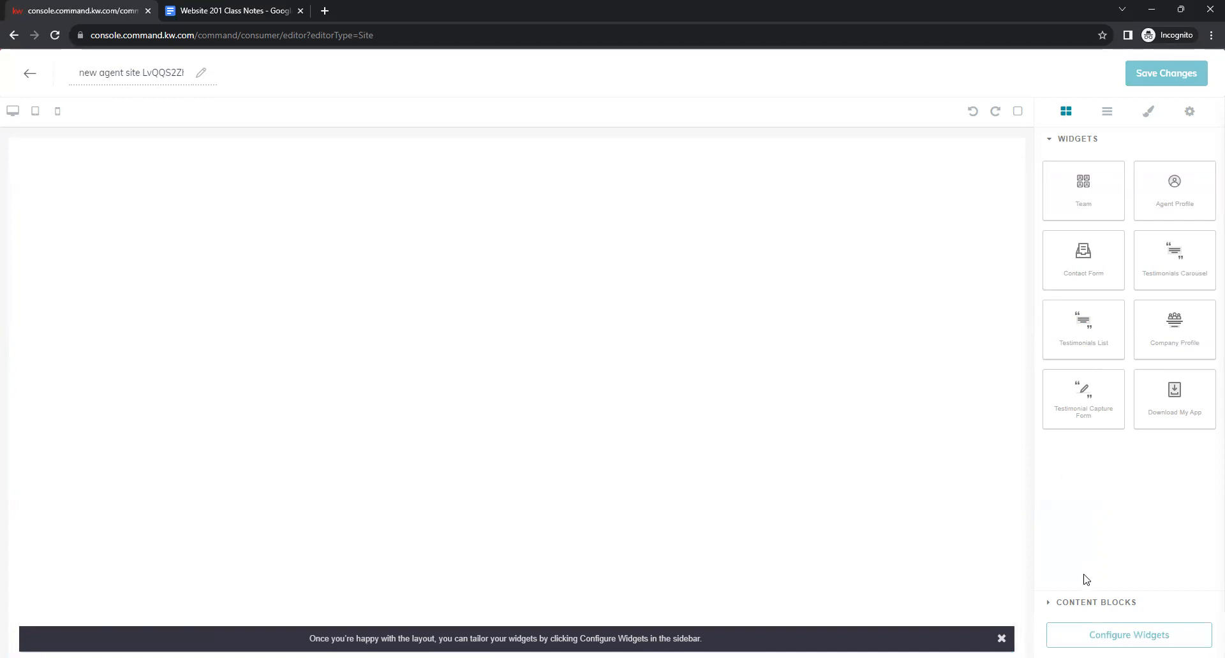
{"action": "left_click", "coordinate": [1060, 605]}
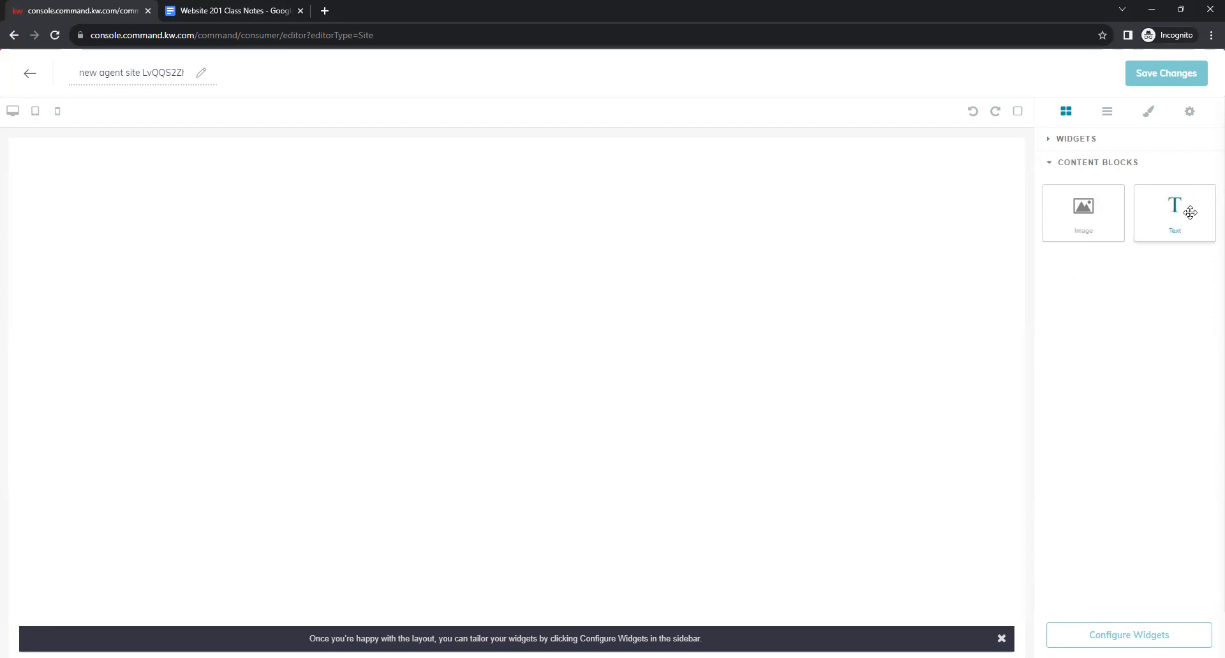
Place a Text block at the page top reading 'Test', then expand the widget list.
{"action": "left_click_drag", "start_coordinate": [1186, 214], "coordinate": [834, 170]}
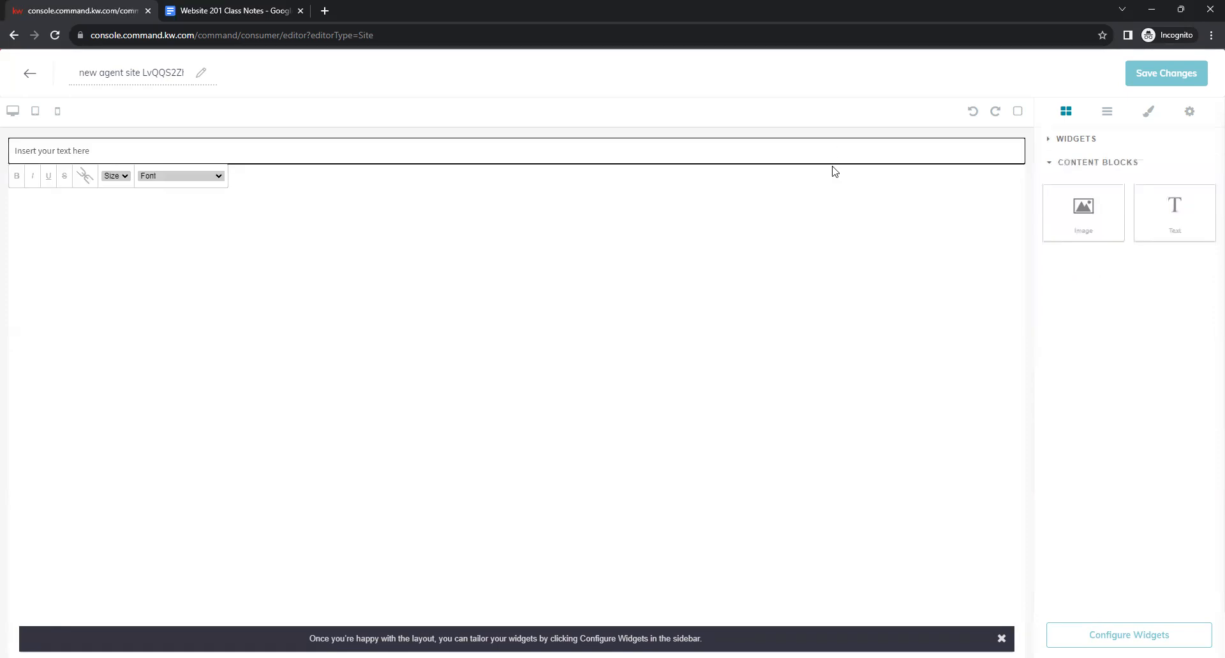
{"action": "left_click", "coordinate": [501, 156]}
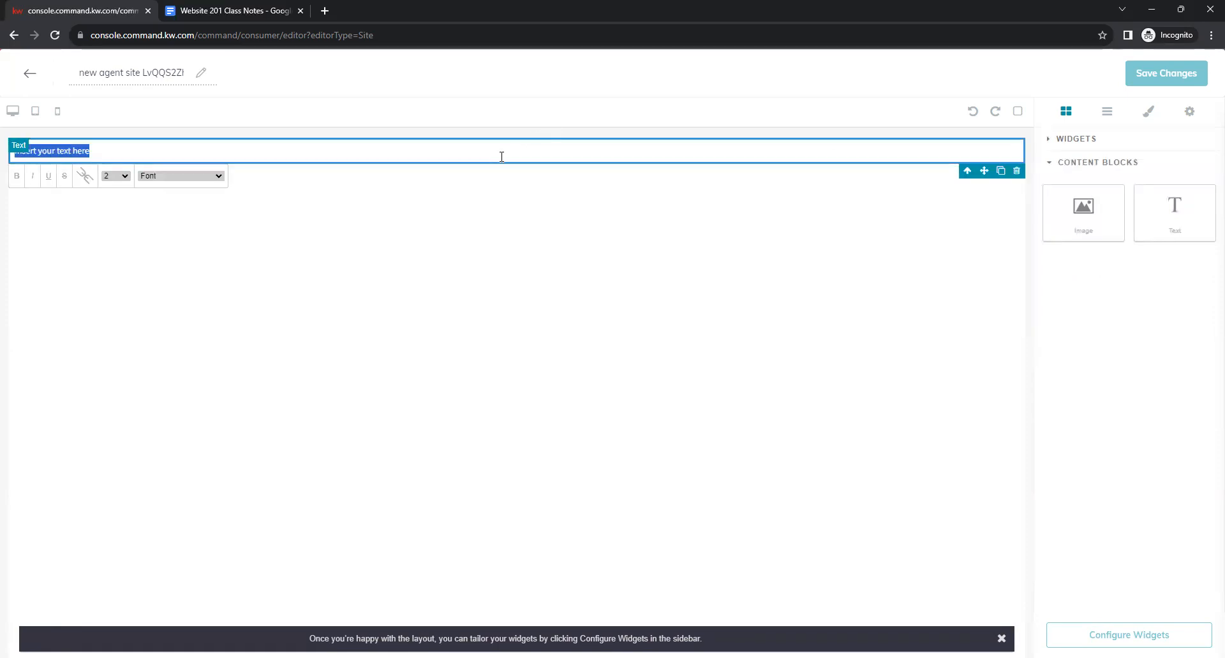
{"action": "key", "text": "BackSpace"}
{"action": "left_click", "coordinate": [594, 321]}
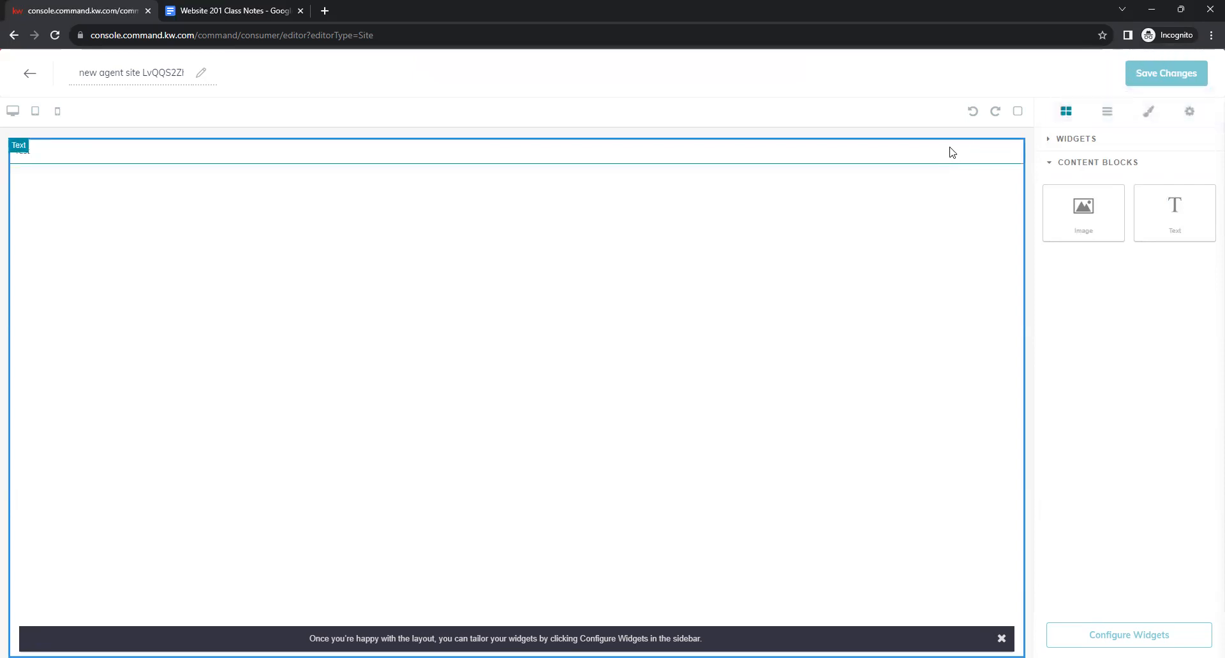
{"action": "left_click", "coordinate": [1056, 143]}
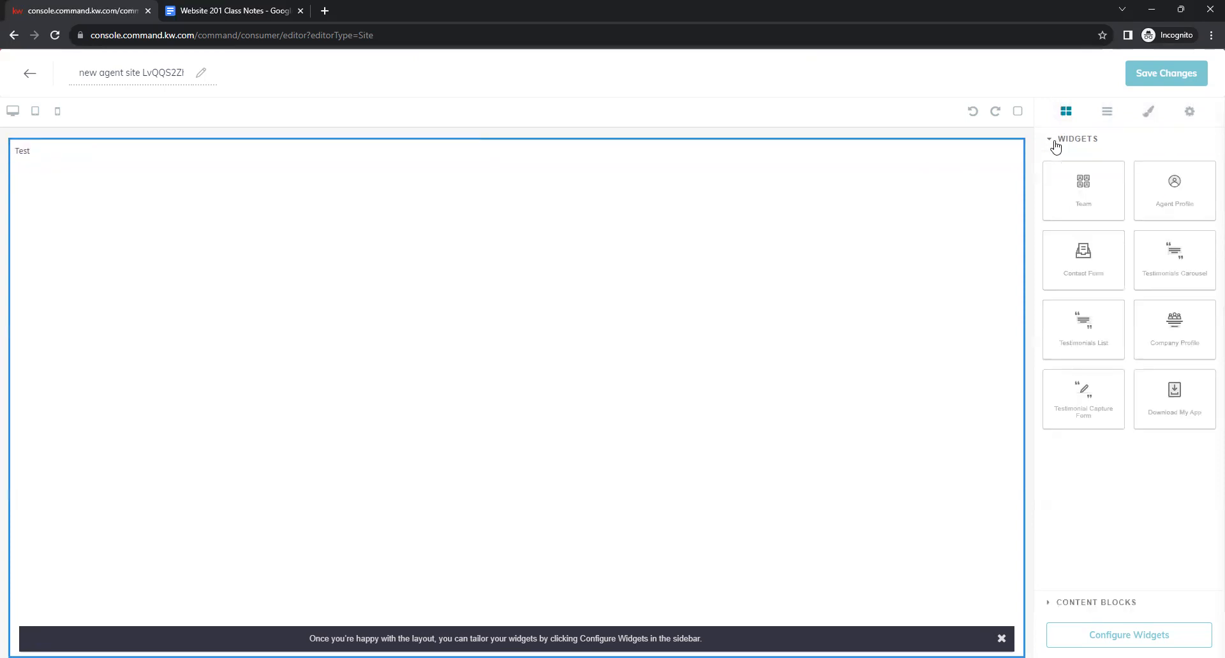
Add a Download the KW App section, delete the Test text block, and discard a trial Contact Form.
{"action": "left_click_drag", "start_coordinate": [1177, 406], "coordinate": [757, 377]}
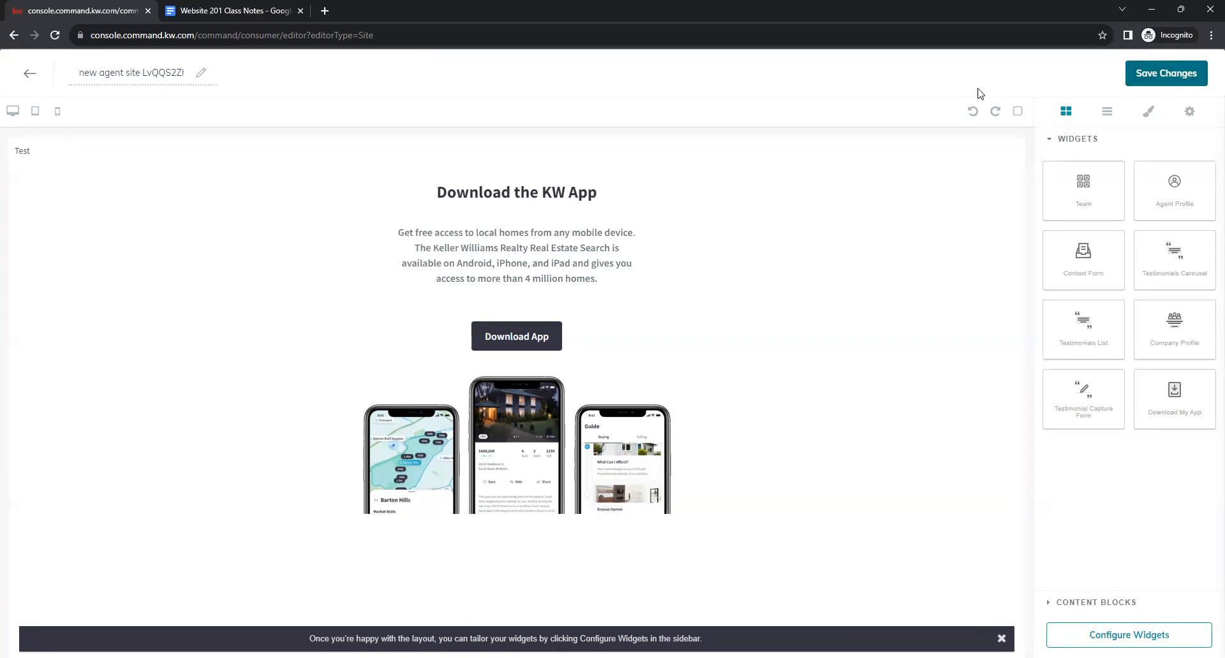
{"action": "left_click", "coordinate": [823, 156]}
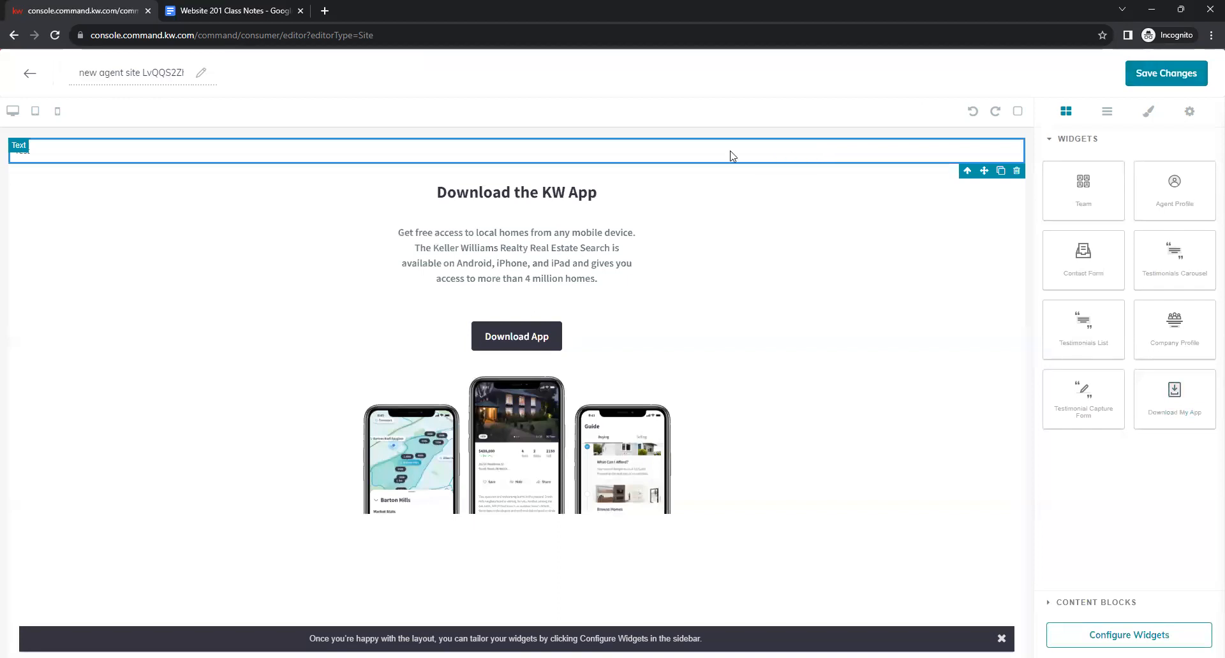
{"action": "left_click", "coordinate": [1017, 171]}
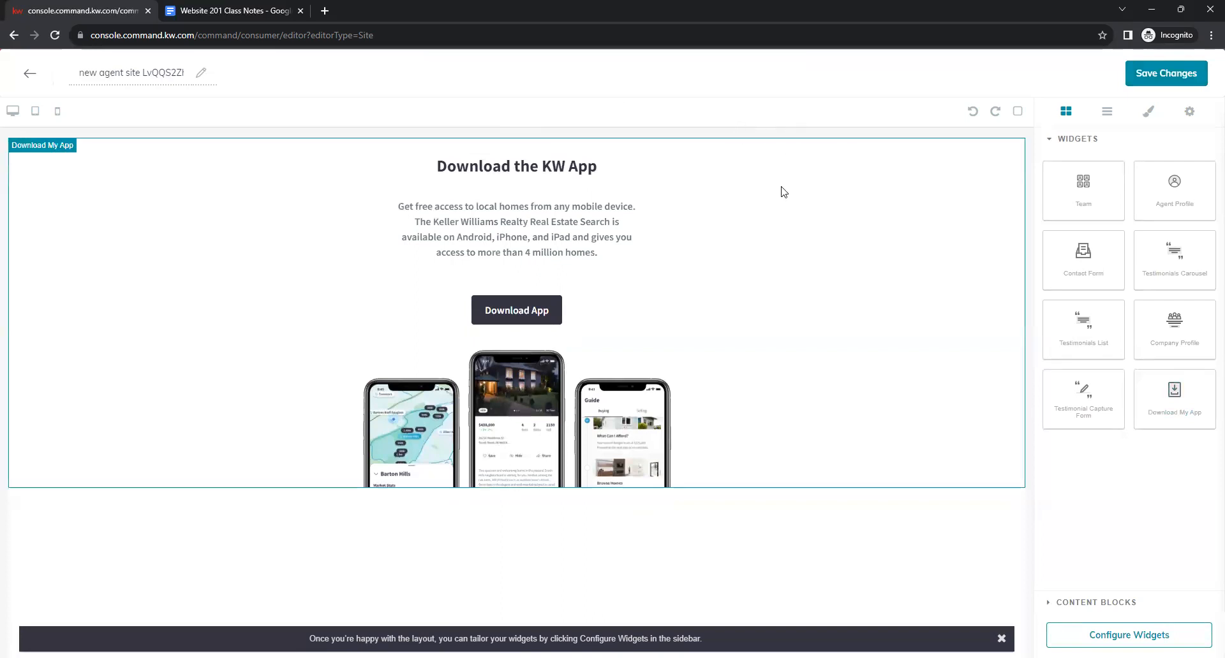
{"action": "left_click_drag", "start_coordinate": [1098, 258], "coordinate": [667, 507]}
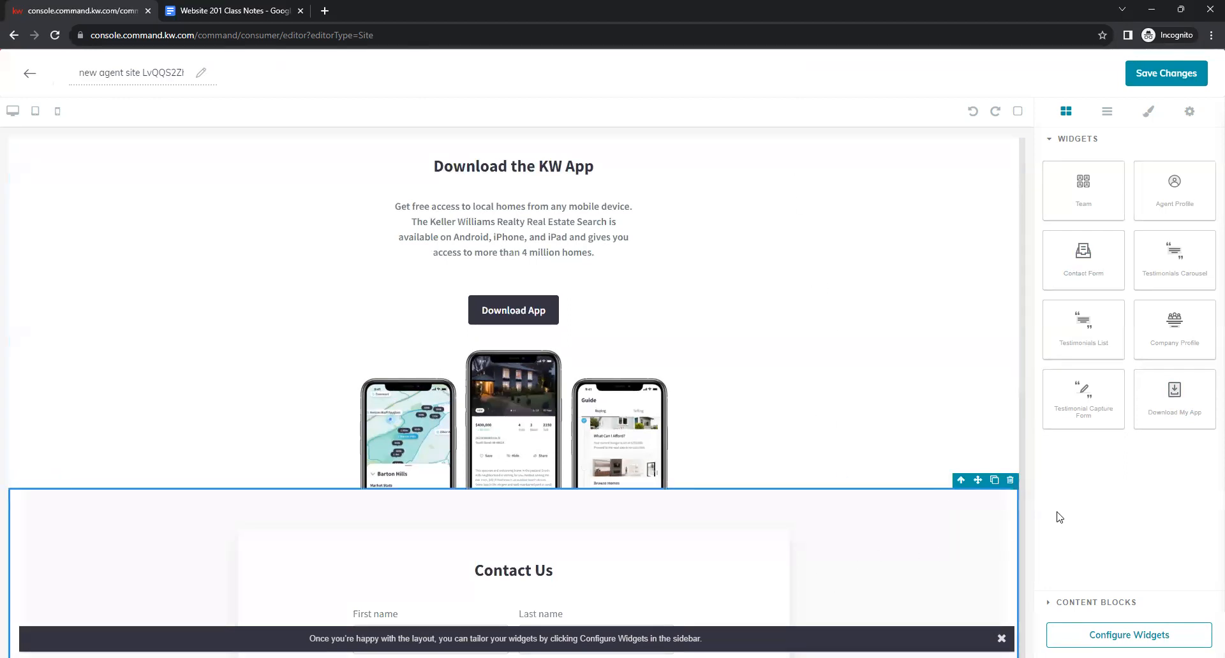
{"action": "left_click", "coordinate": [1011, 480]}
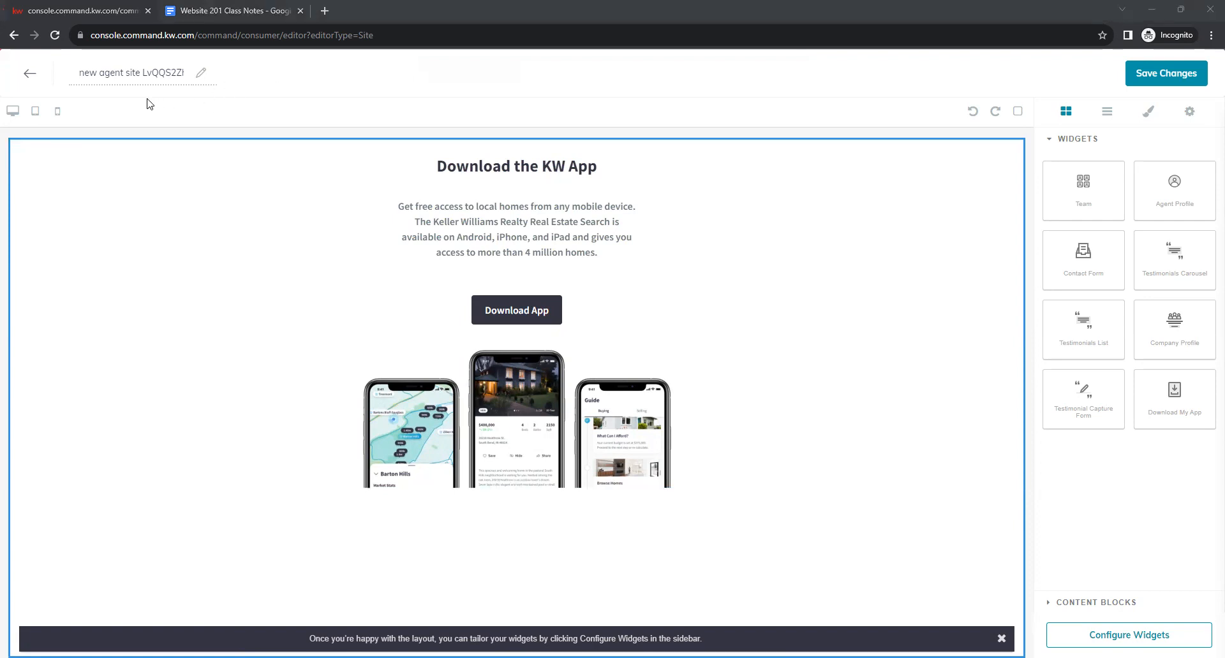
Rename the page to 'Download My App' and save the changes.
{"action": "left_click_drag", "start_coordinate": [79, 69], "coordinate": [181, 75]}
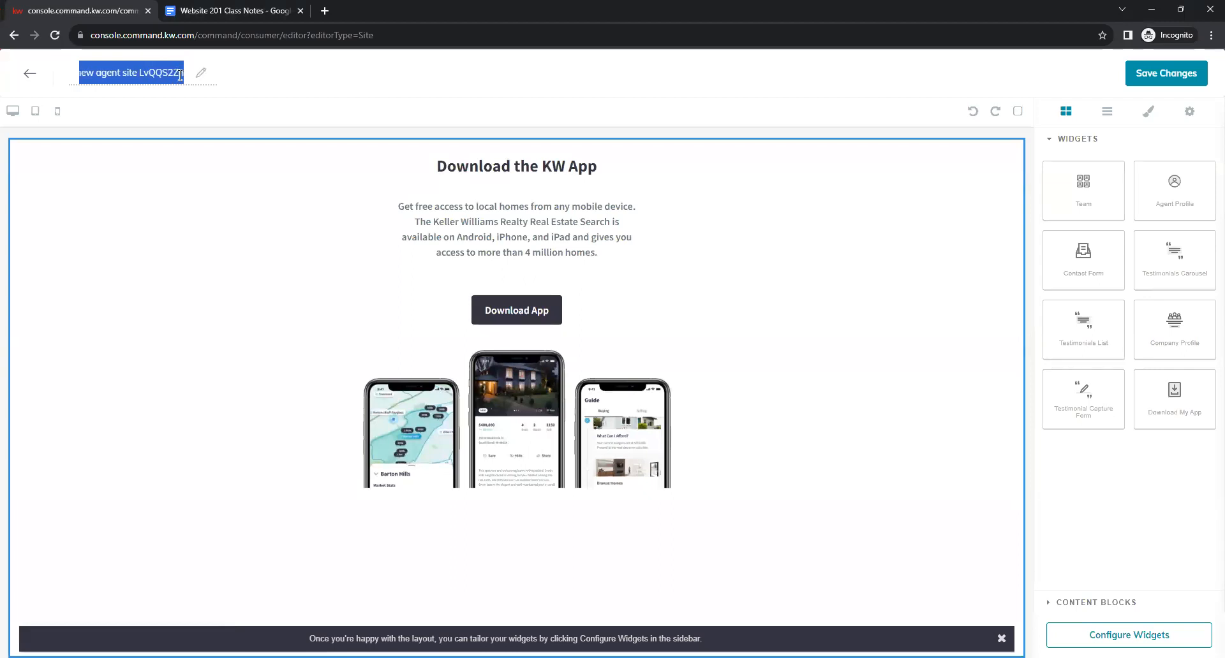
{"action": "left_click", "coordinate": [181, 75]}
{"action": "triple_click", "coordinate": [140, 75]}
{"action": "key", "text": "BackSpace"}
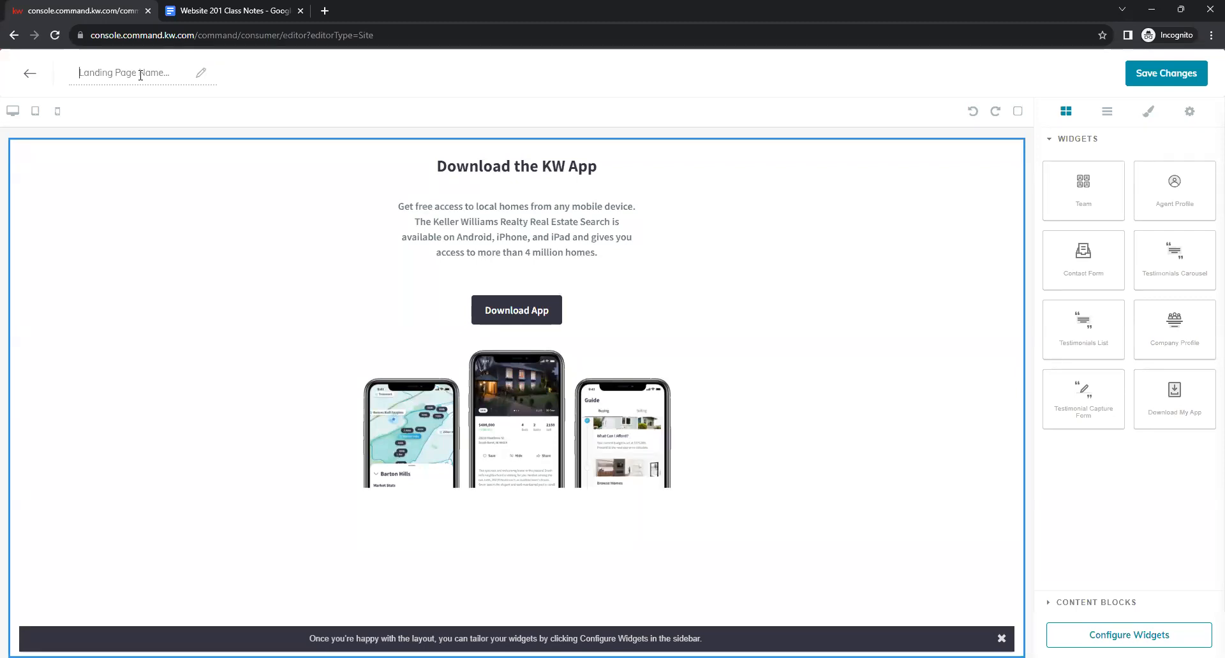
{"action": "type", "text": "Download My App"}
{"action": "left_click", "coordinate": [1163, 76]}
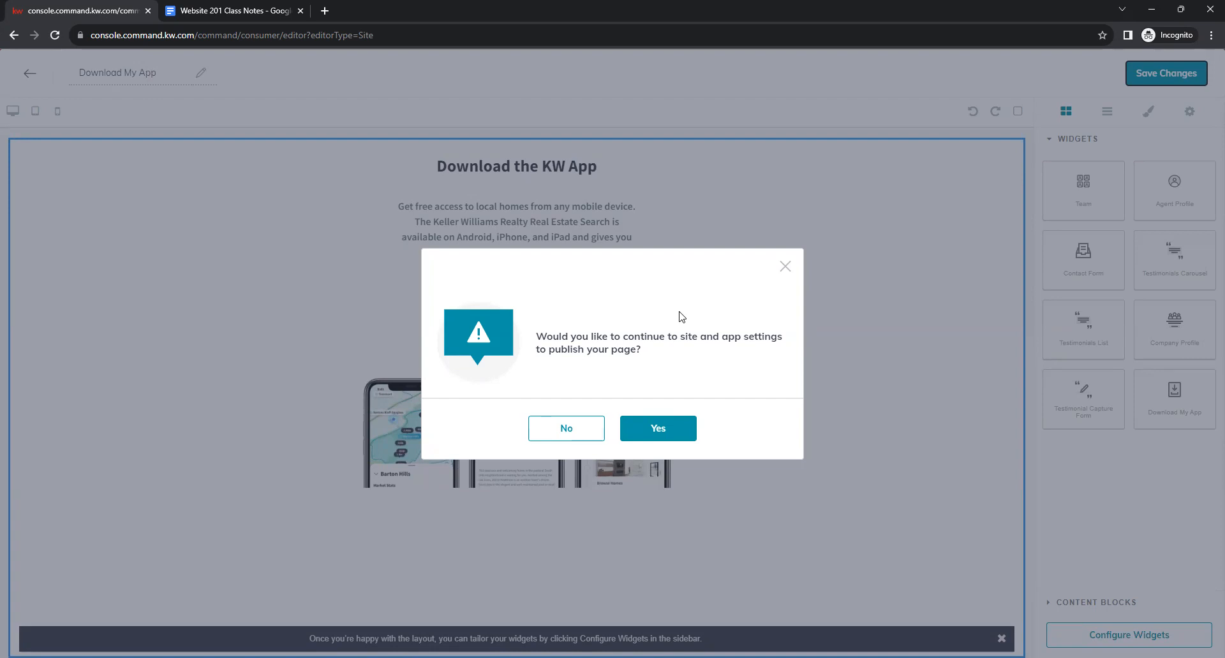
Skip publishing, return to the site pages list, and start creating a new page.
{"action": "left_click", "coordinate": [577, 441]}
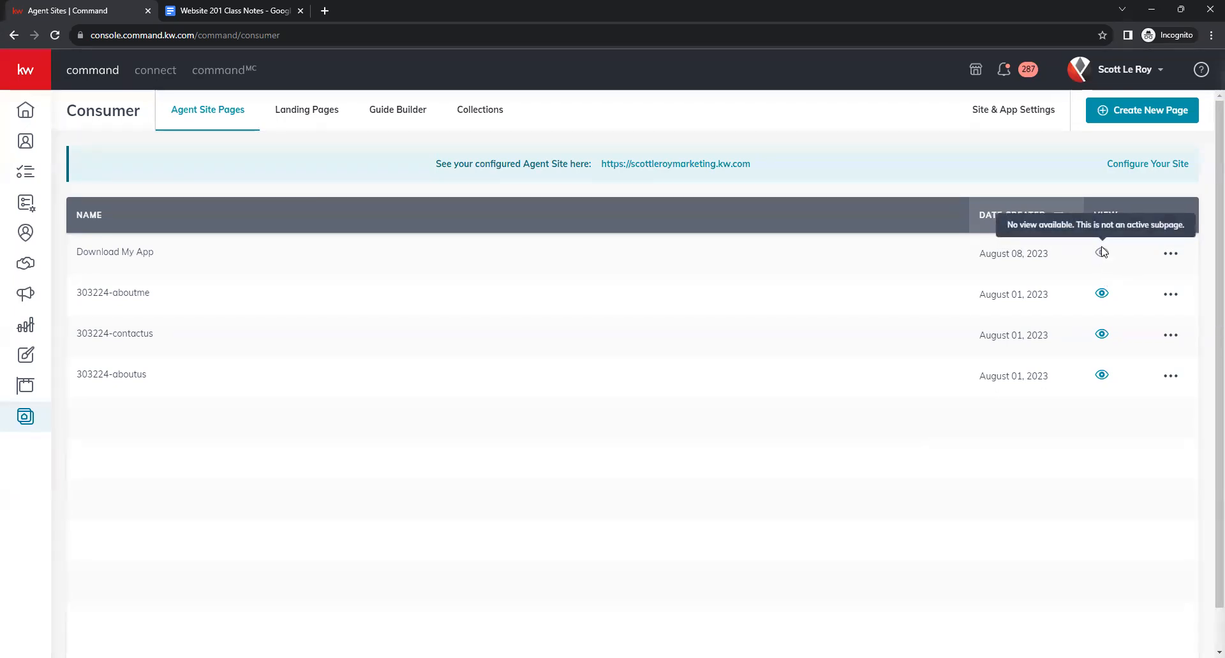
{"action": "mouse_move", "coordinate": [1104, 265]}
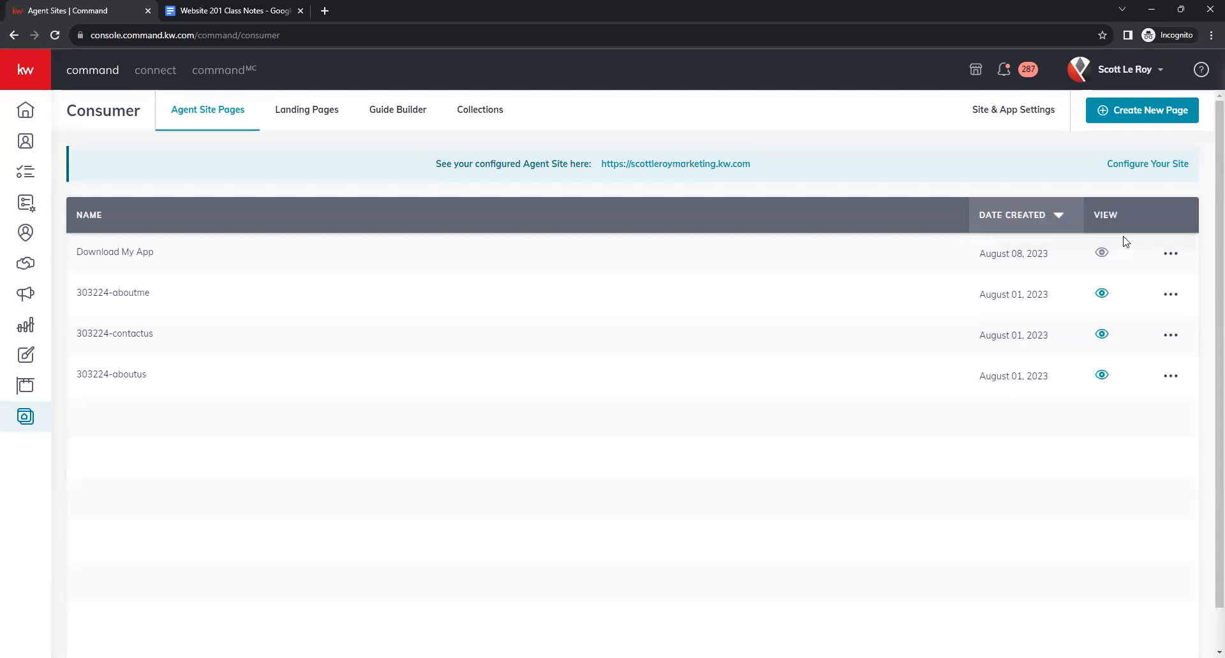
{"action": "left_click", "coordinate": [1143, 112]}
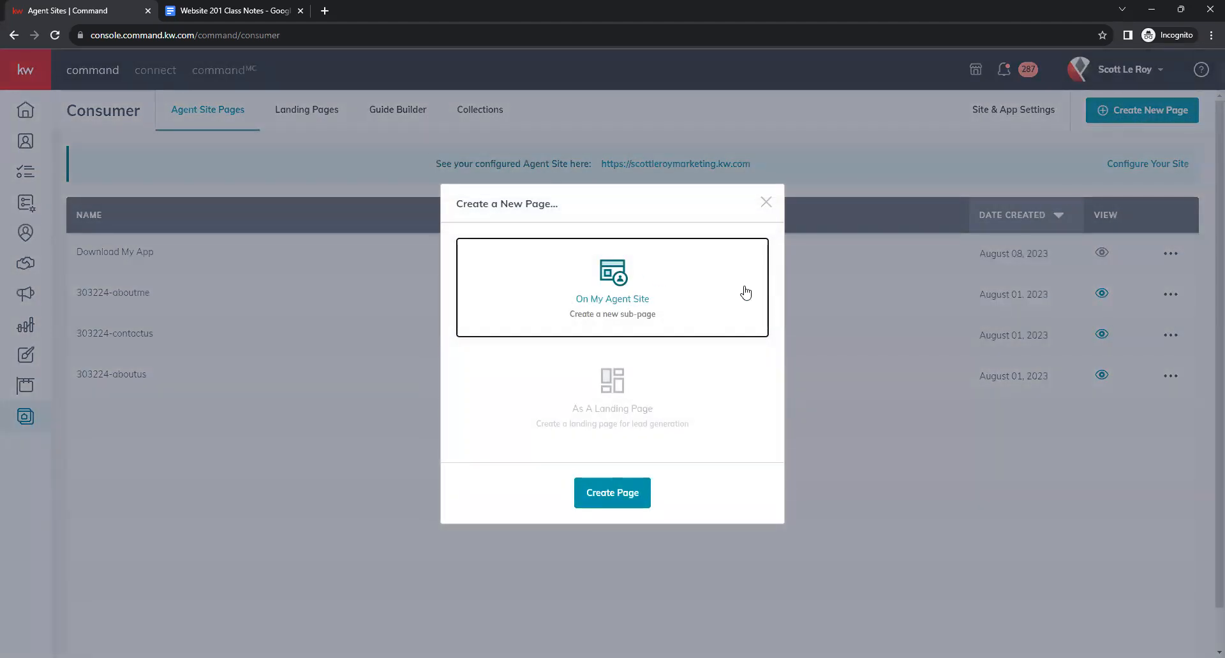
Create a new agent-site page named 'Mortgage Calculator', then bring up the class notes.
{"action": "left_click", "coordinate": [604, 504]}
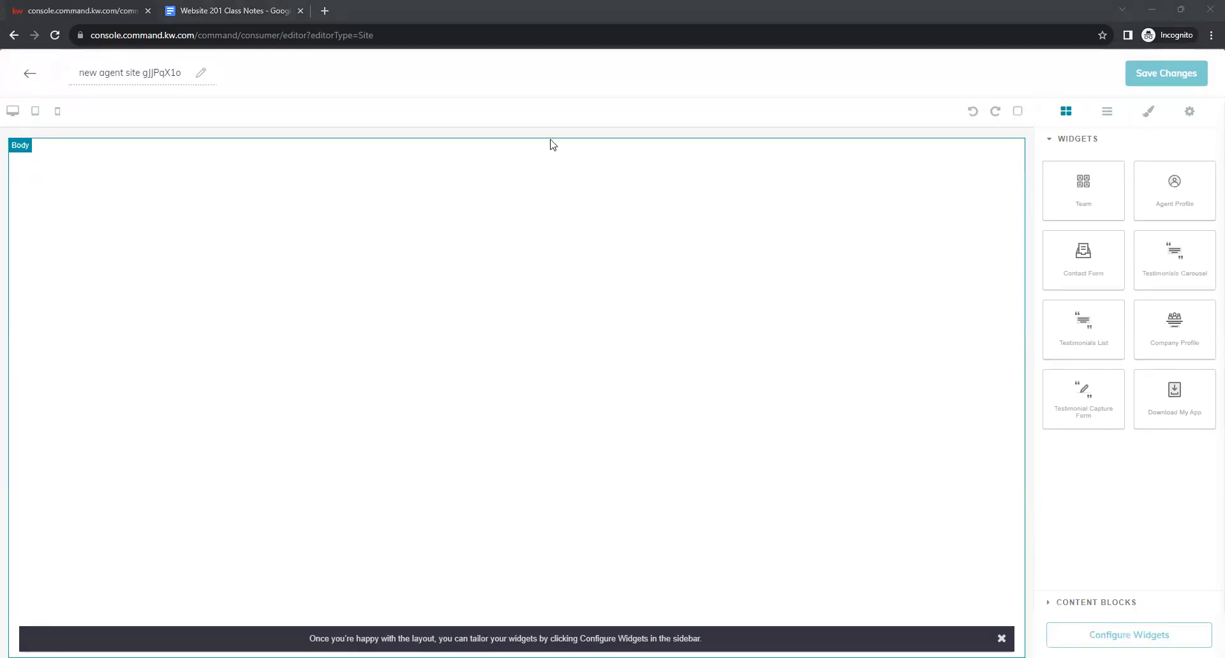
{"action": "left_click", "coordinate": [373, 289]}
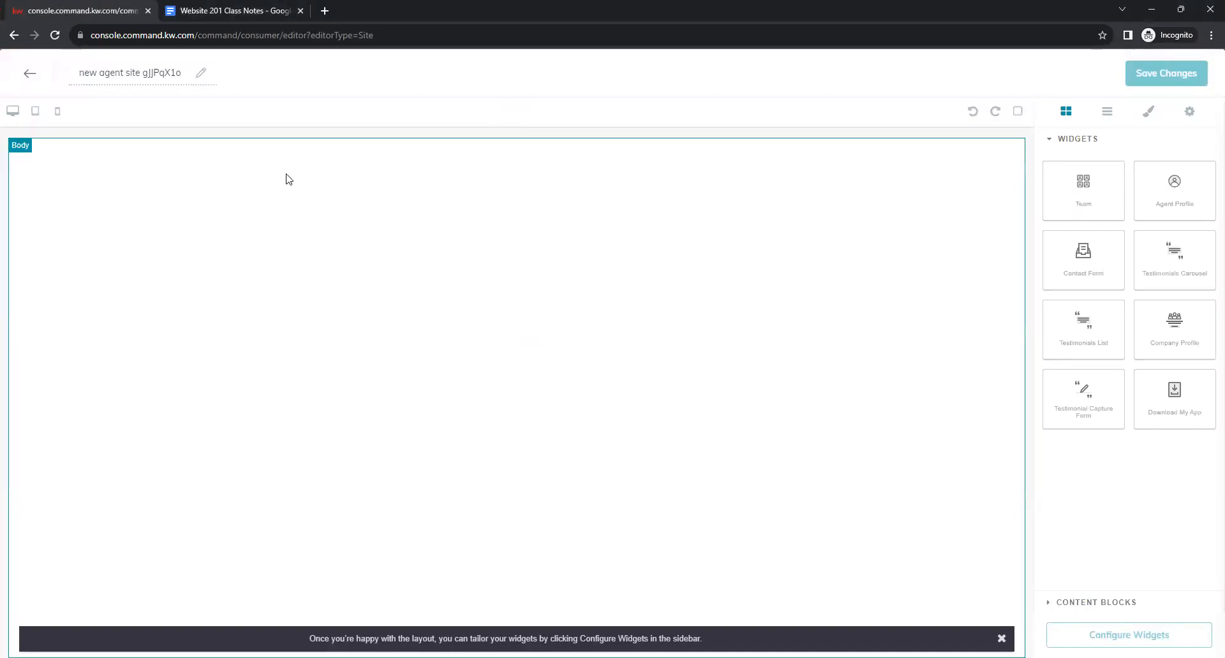
{"action": "triple_click", "coordinate": [166, 72]}
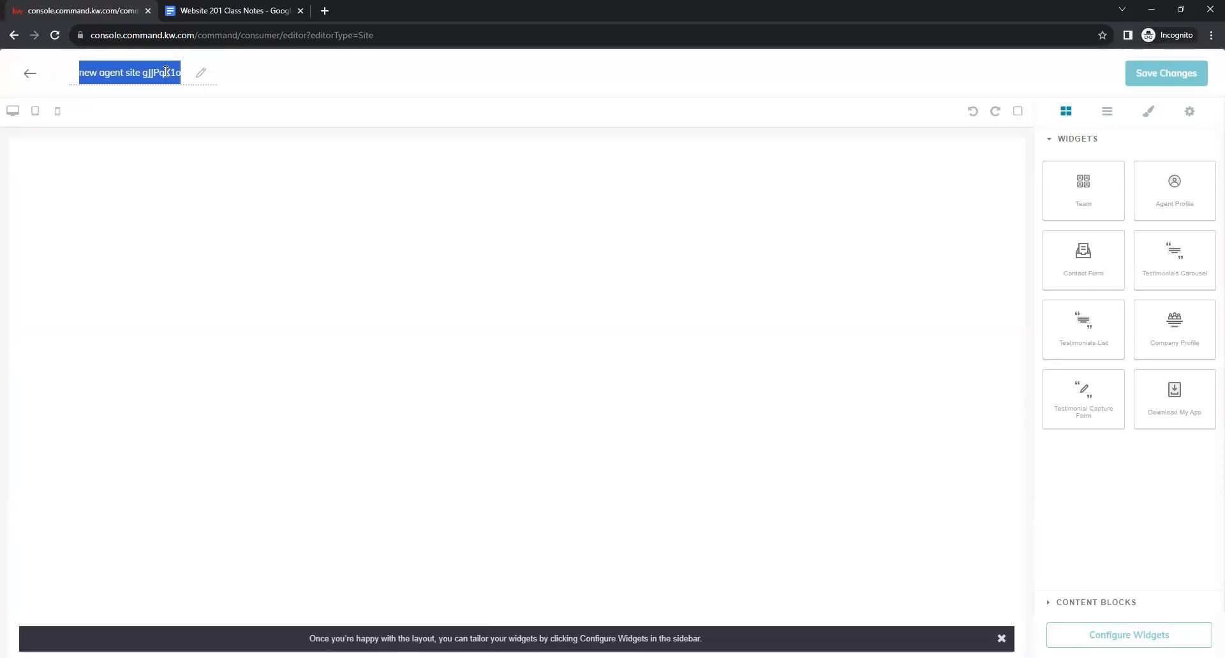
{"action": "key", "text": "BackSpace"}
{"action": "type", "text": "Mo"}
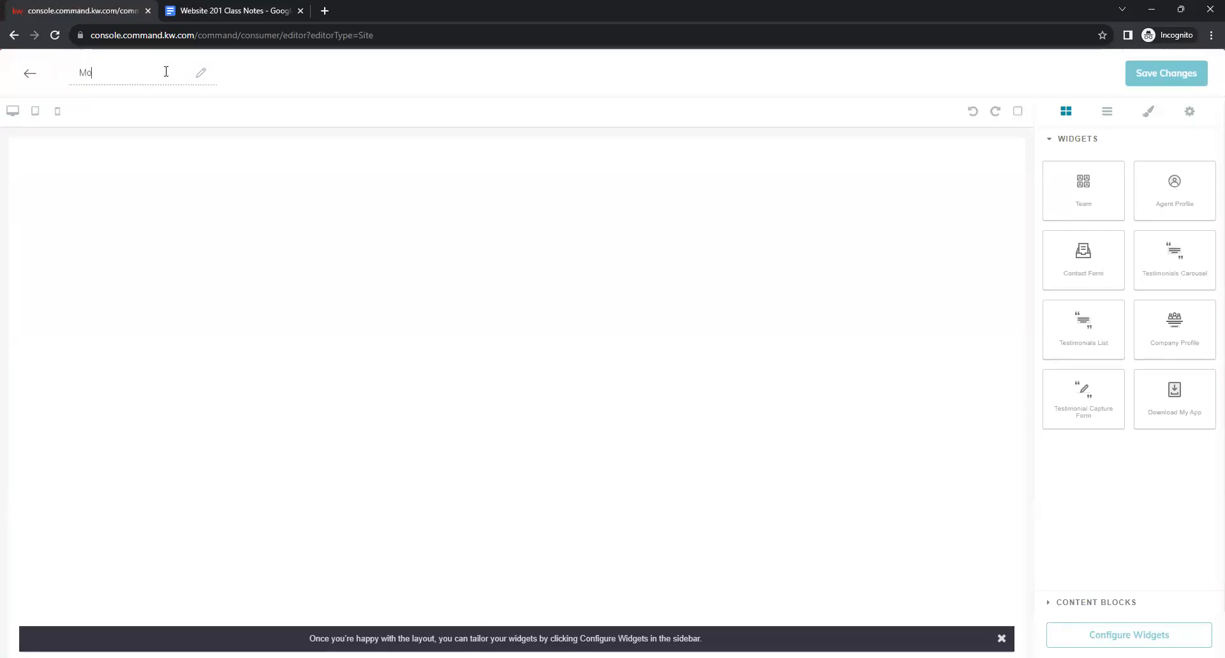
{"action": "type", "text": "rtgage Calculator"}
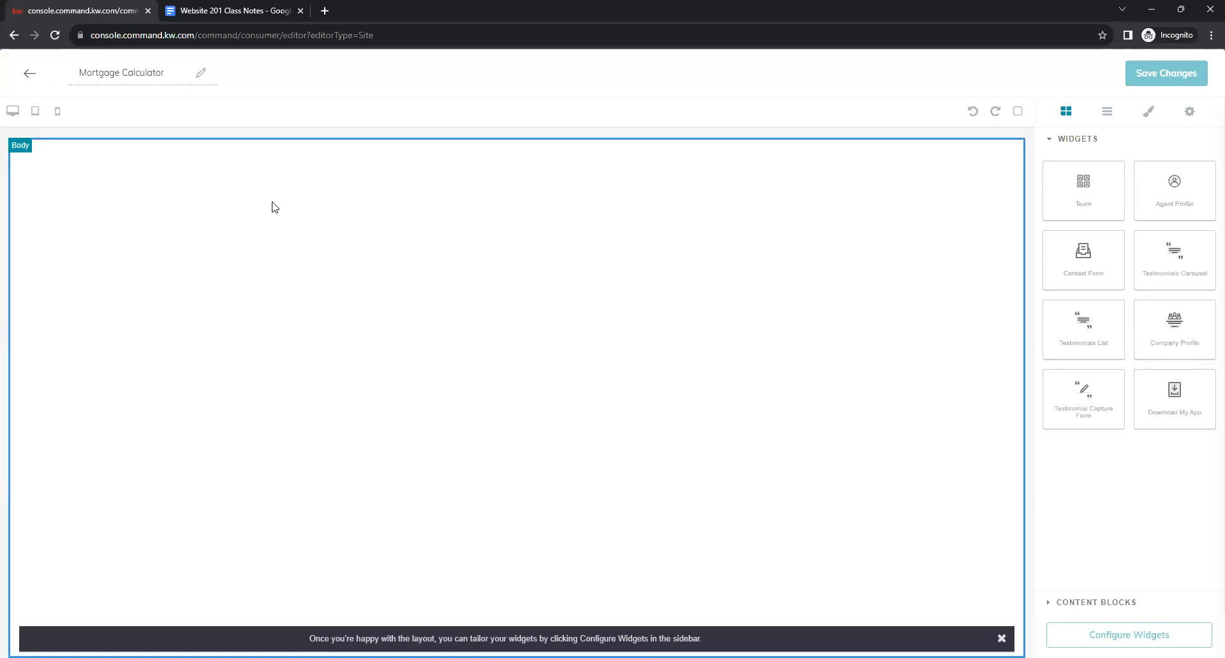
{"action": "left_click", "coordinate": [223, 10]}
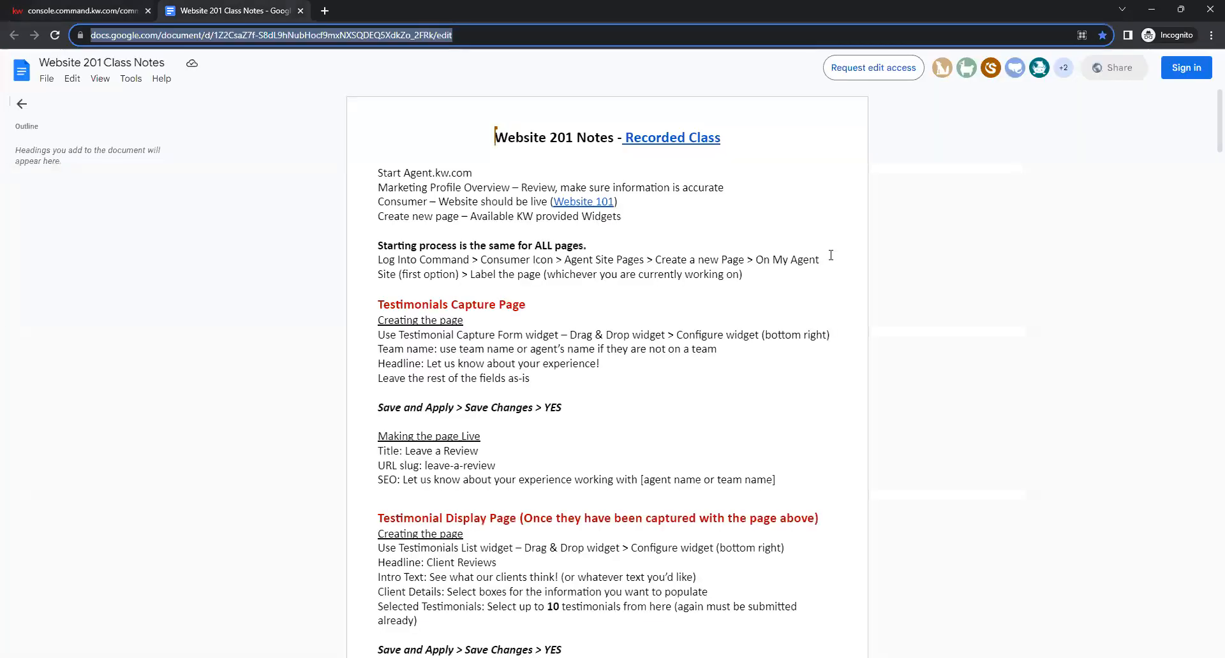
Scroll the class notes to the Mortgage Calculator instructions, then return to the KW Command editor.
{"action": "scroll", "coordinate": [750, 340], "scroll_direction": "down", "scroll_amount": 3}
{"action": "scroll", "coordinate": [751, 340], "scroll_direction": "down", "scroll_amount": 5}
{"action": "scroll", "coordinate": [750, 341], "scroll_direction": "up", "scroll_amount": 2}
{"action": "scroll", "coordinate": [749, 342], "scroll_direction": "down", "scroll_amount": 2}
{"action": "scroll", "coordinate": [749, 342], "scroll_direction": "down", "scroll_amount": 5}
{"action": "scroll", "coordinate": [515, 310], "scroll_direction": "up", "scroll_amount": 1}
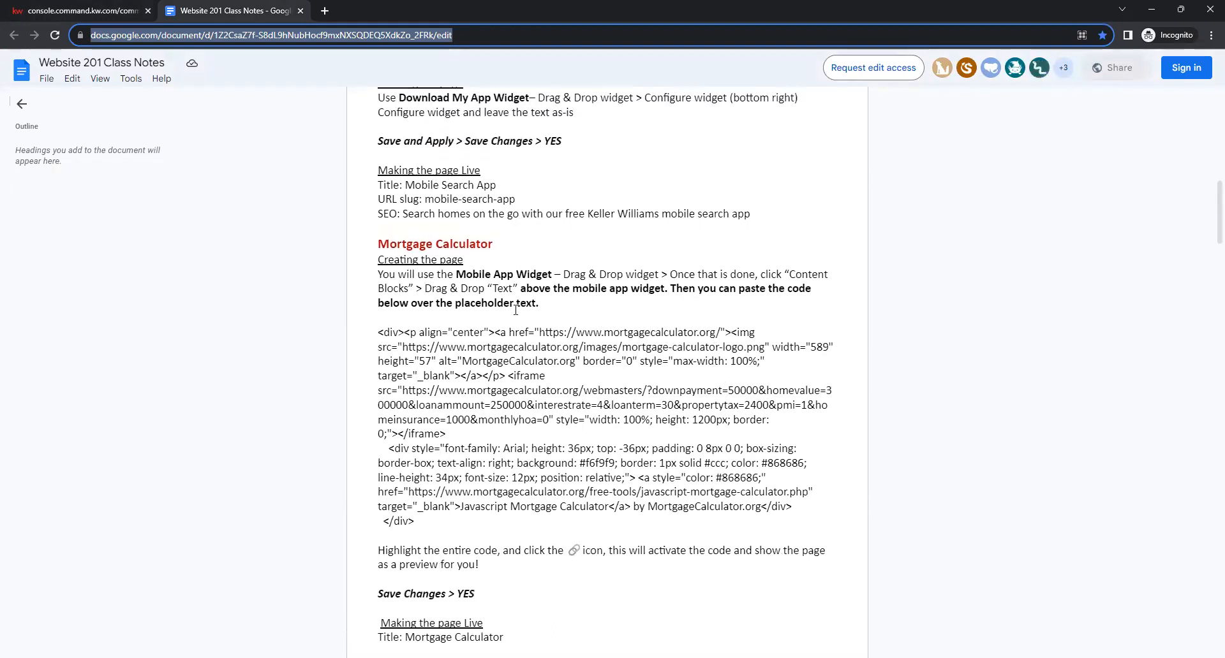
{"action": "left_click", "coordinate": [379, 274]}
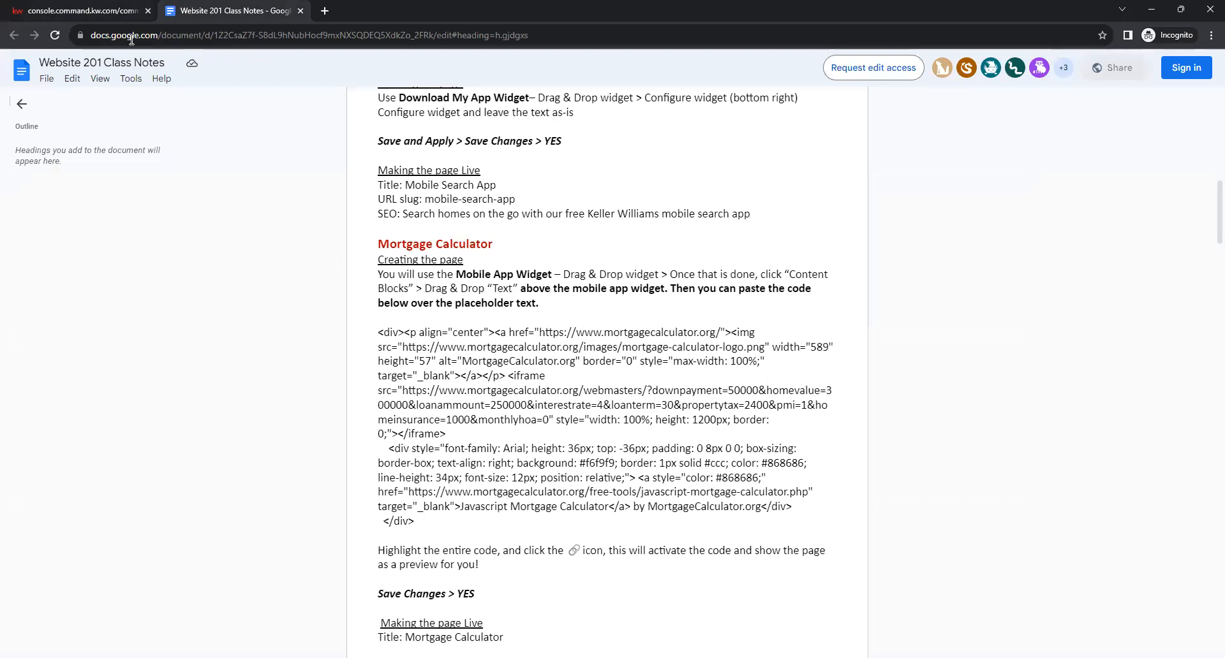
{"action": "left_click", "coordinate": [77, 5]}
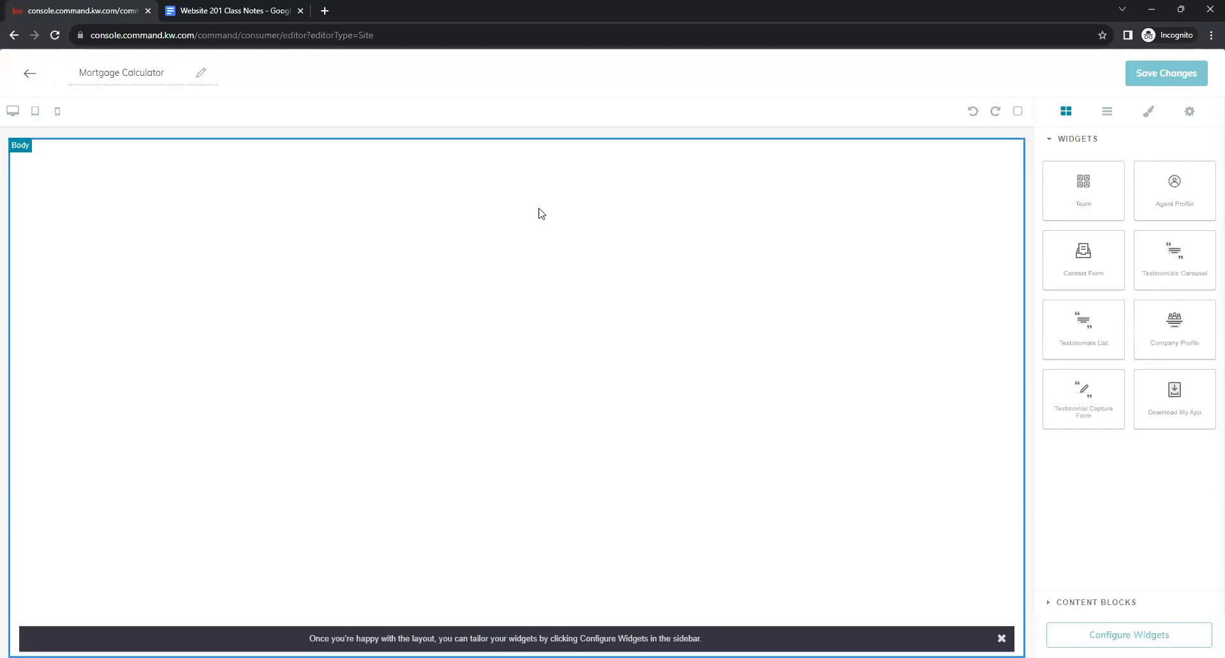
Add a Text content block at the top of the Mortgage Calculator page.
{"action": "left_click", "coordinate": [1126, 605]}
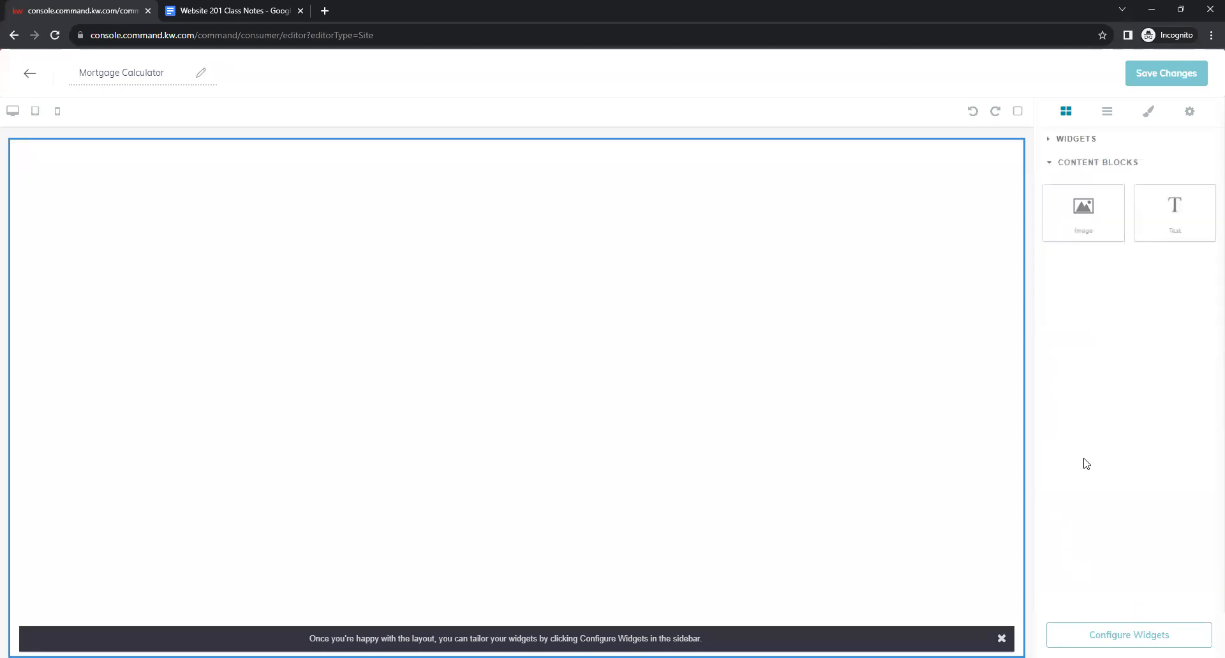
{"action": "left_click_drag", "start_coordinate": [1194, 210], "coordinate": [699, 170]}
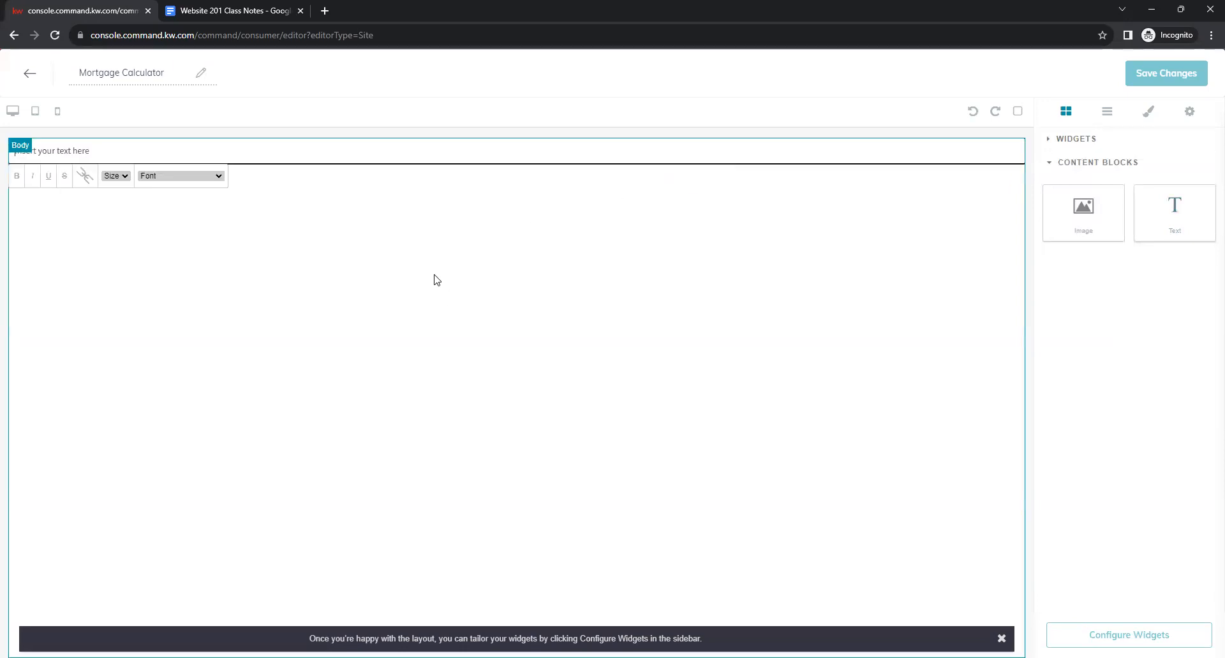
{"action": "double_click", "coordinate": [149, 151]}
{"action": "left_click", "coordinate": [428, 292]}
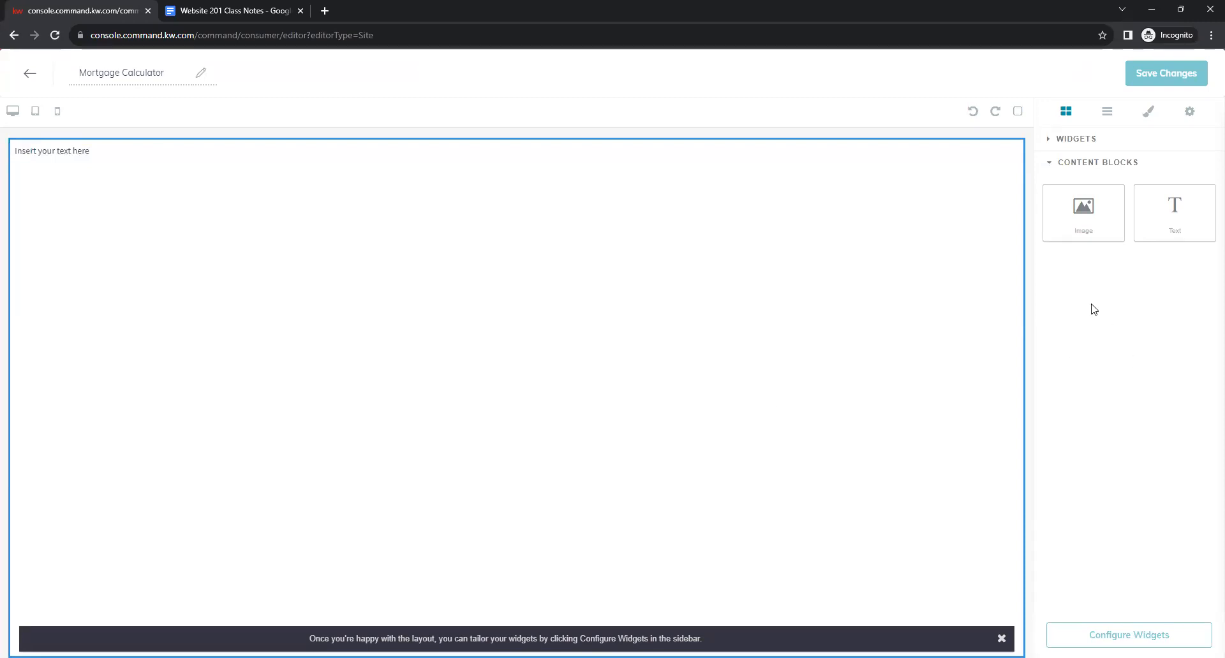
Add a Contact Form widget below the text block, then bring up the class notes.
{"action": "left_click", "coordinate": [1077, 141]}
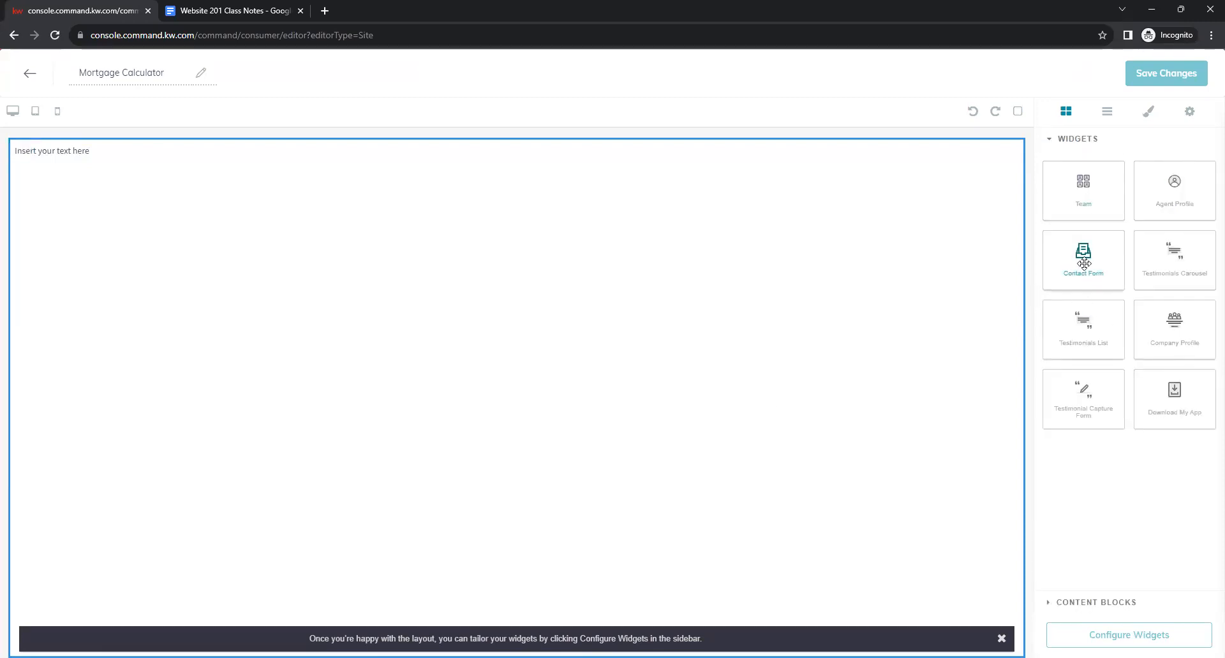
{"action": "left_click_drag", "start_coordinate": [1084, 263], "coordinate": [265, 270]}
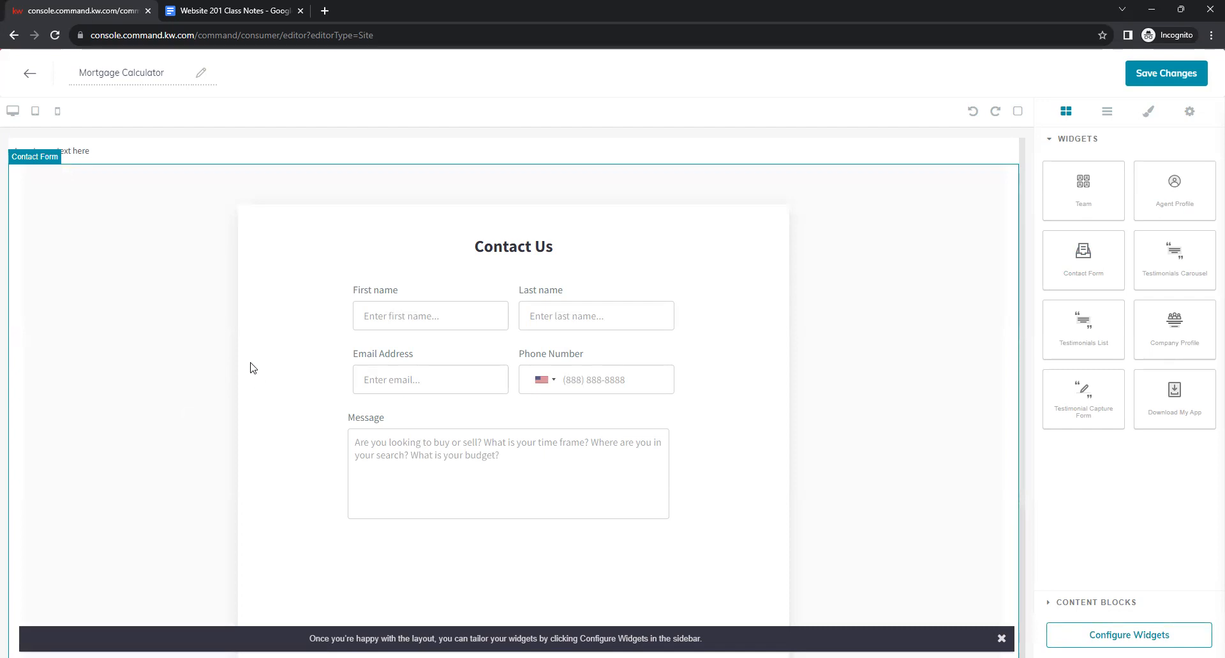
{"action": "left_click", "coordinate": [216, 10]}
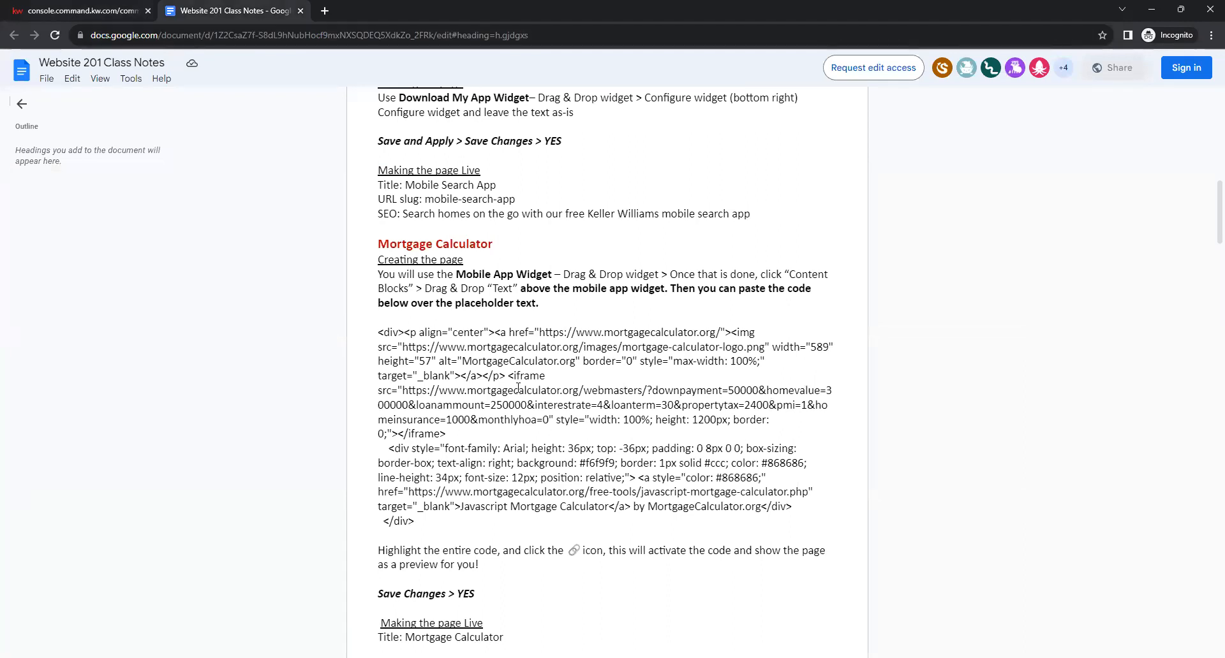
Copy the full mortgagecalculator.org embed code from the Google Docs class notes.
{"action": "left_click", "coordinate": [375, 333]}
{"action": "left_click_drag", "start_coordinate": [413, 522], "coordinate": [375, 339]}
{"action": "key", "text": "ctrl+c"}
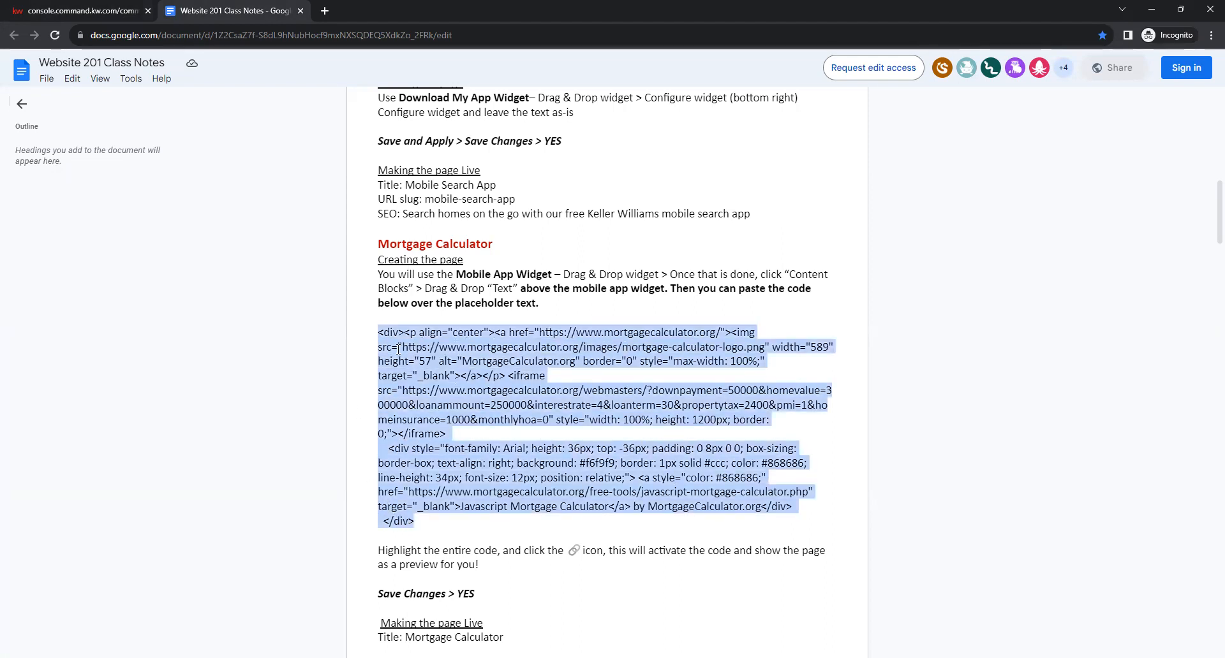
{"action": "right_click", "coordinate": [534, 352]}
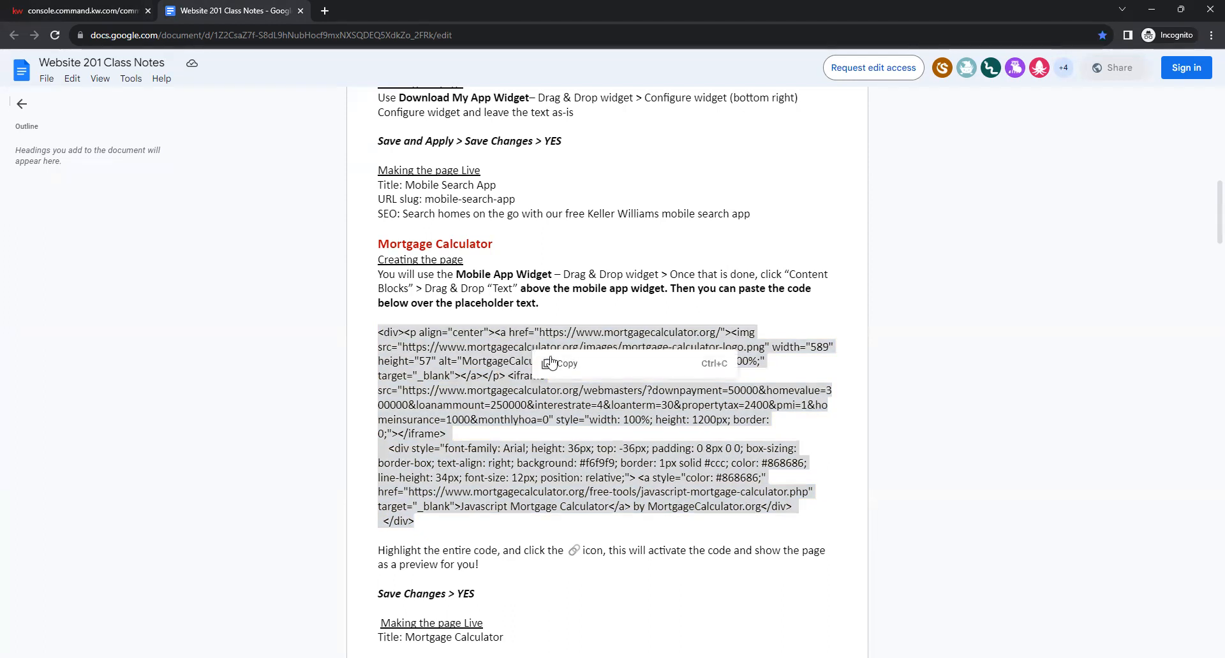
{"action": "left_click", "coordinate": [555, 363]}
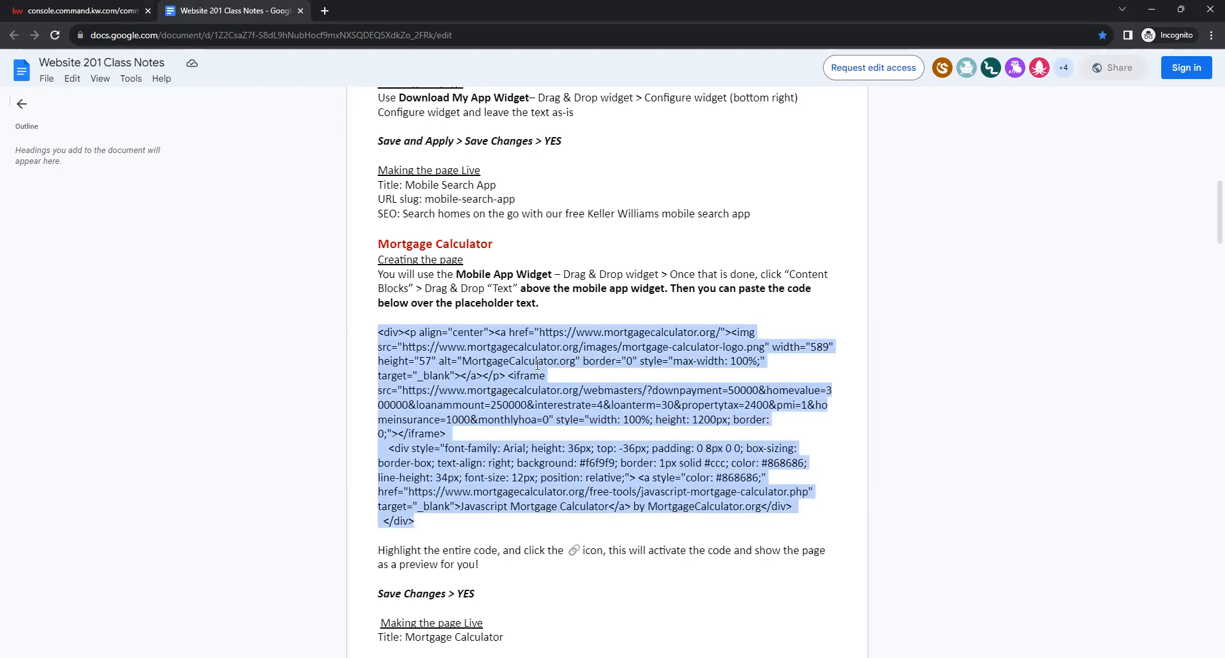
{"action": "left_click", "coordinate": [93, 12]}
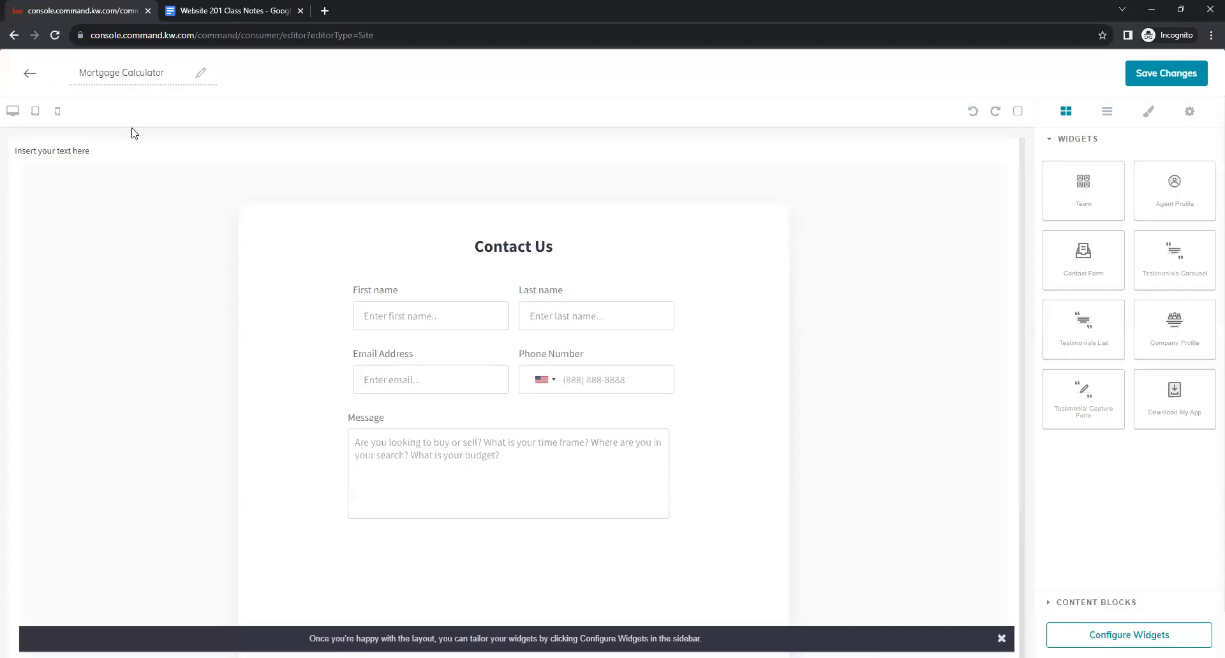
Replace the Text block's 'Insert your text here' placeholder with the pasted mortgage calculator embed code.
{"action": "left_click", "coordinate": [96, 151]}
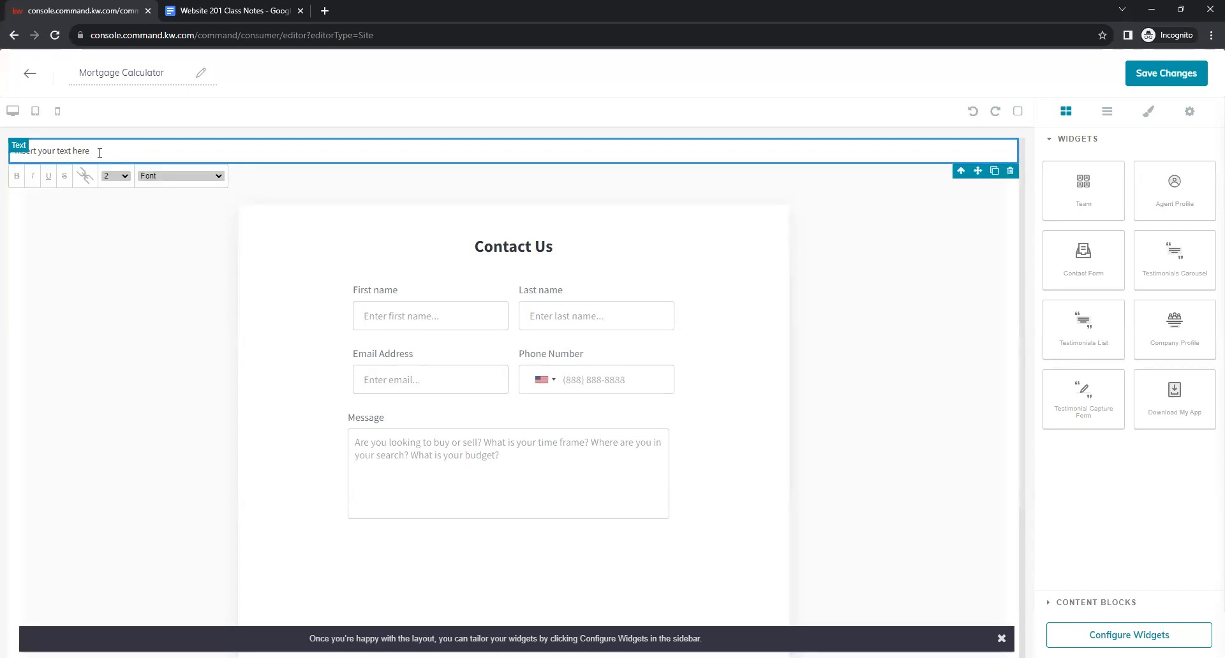
{"action": "left_click_drag", "start_coordinate": [91, 151], "coordinate": [10, 151]}
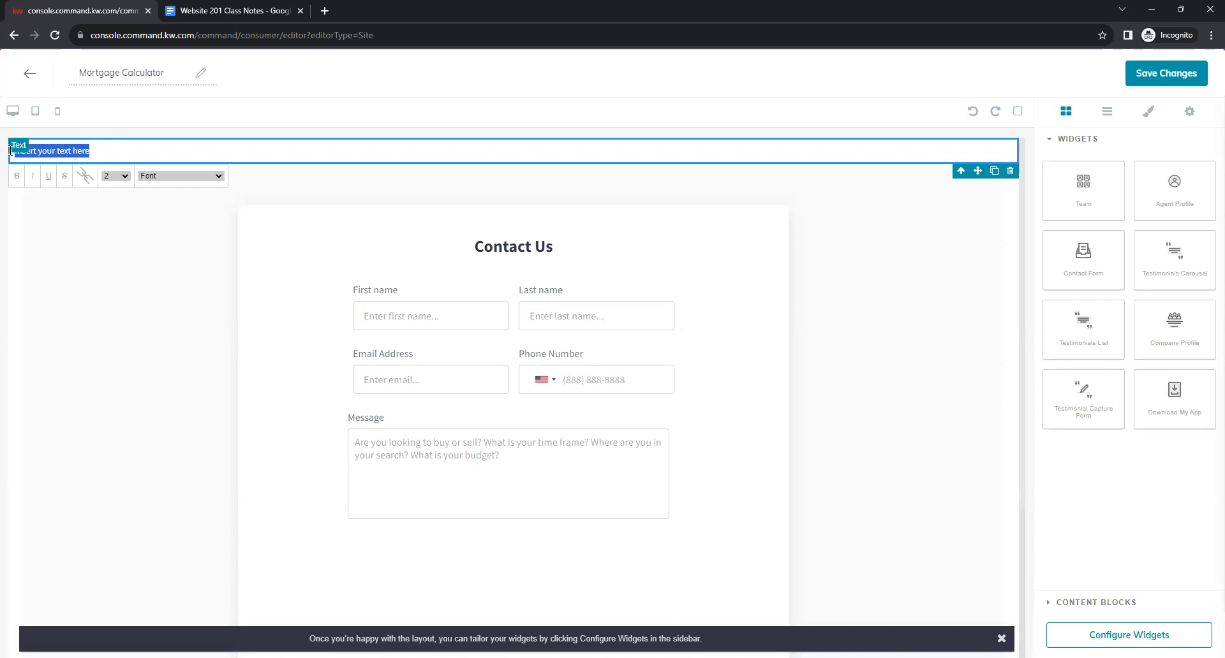
{"action": "key", "text": "BackSpace"}
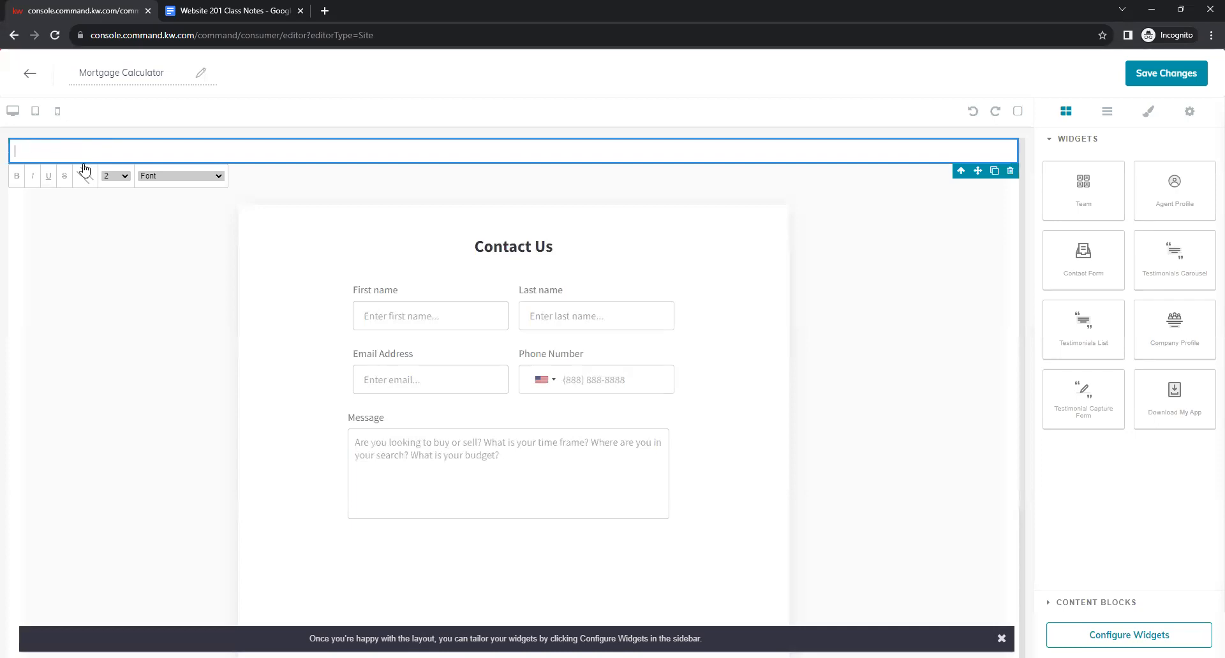
{"action": "right_click", "coordinate": [72, 149]}
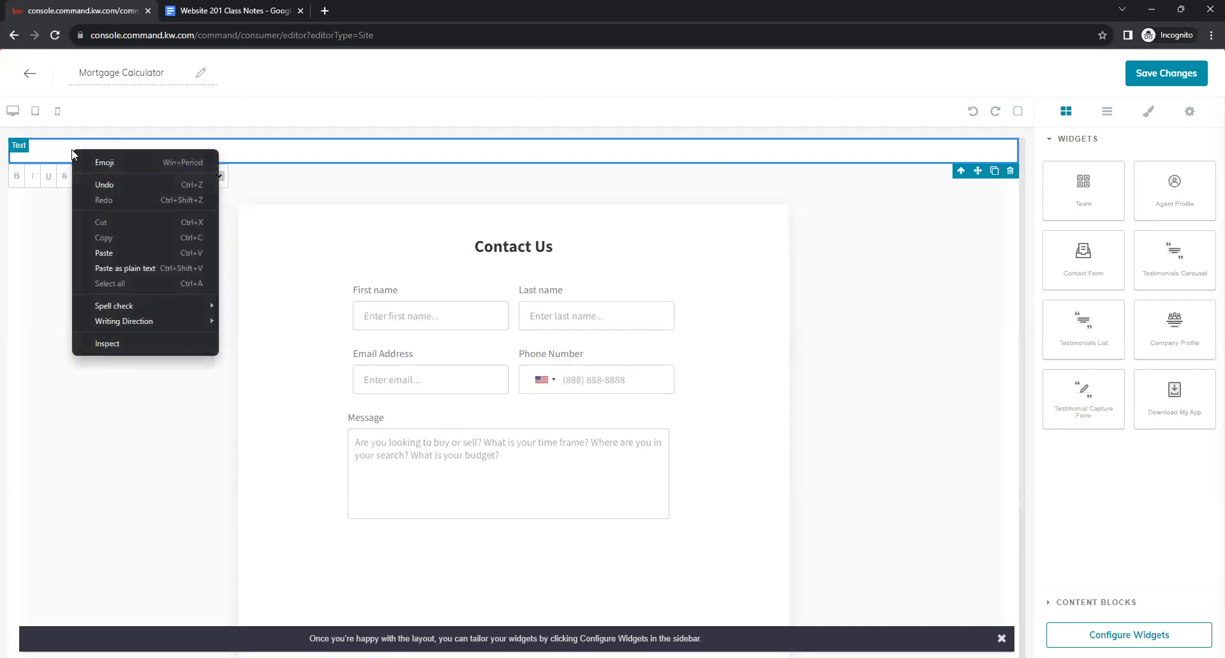
{"action": "left_click", "coordinate": [105, 253]}
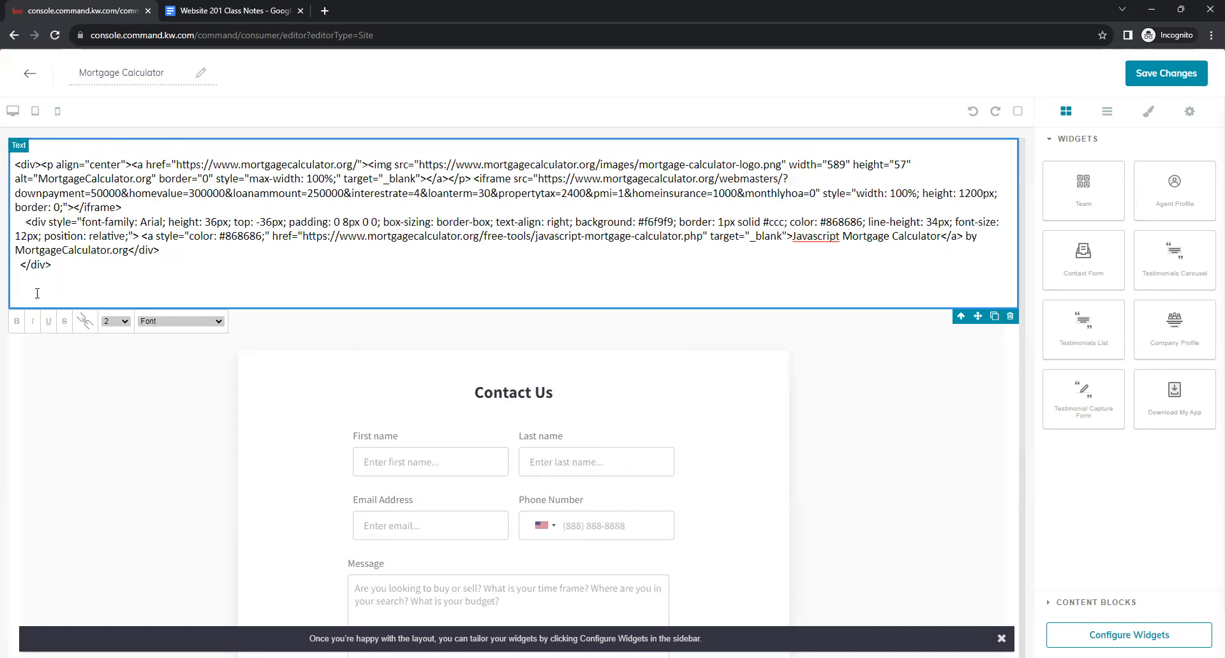
{"action": "left_click_drag", "start_coordinate": [34, 292], "coordinate": [13, 159]}
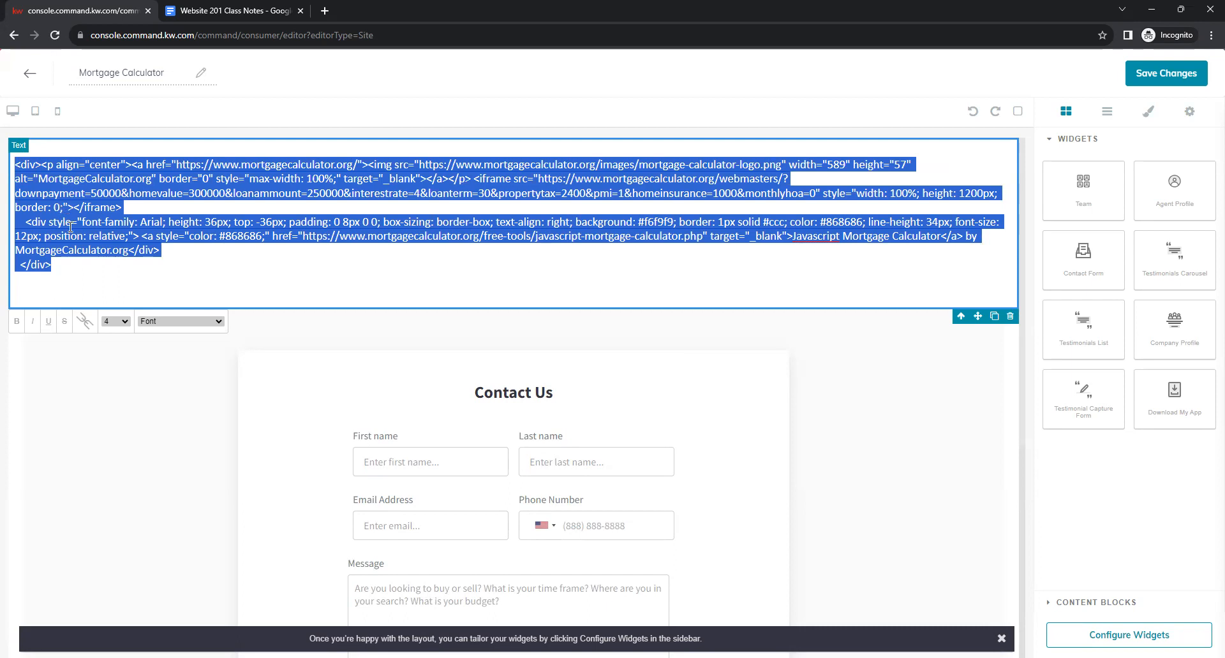
Turn the selected code into a live mortgage calculator embed on the page.
{"action": "left_click", "coordinate": [83, 321]}
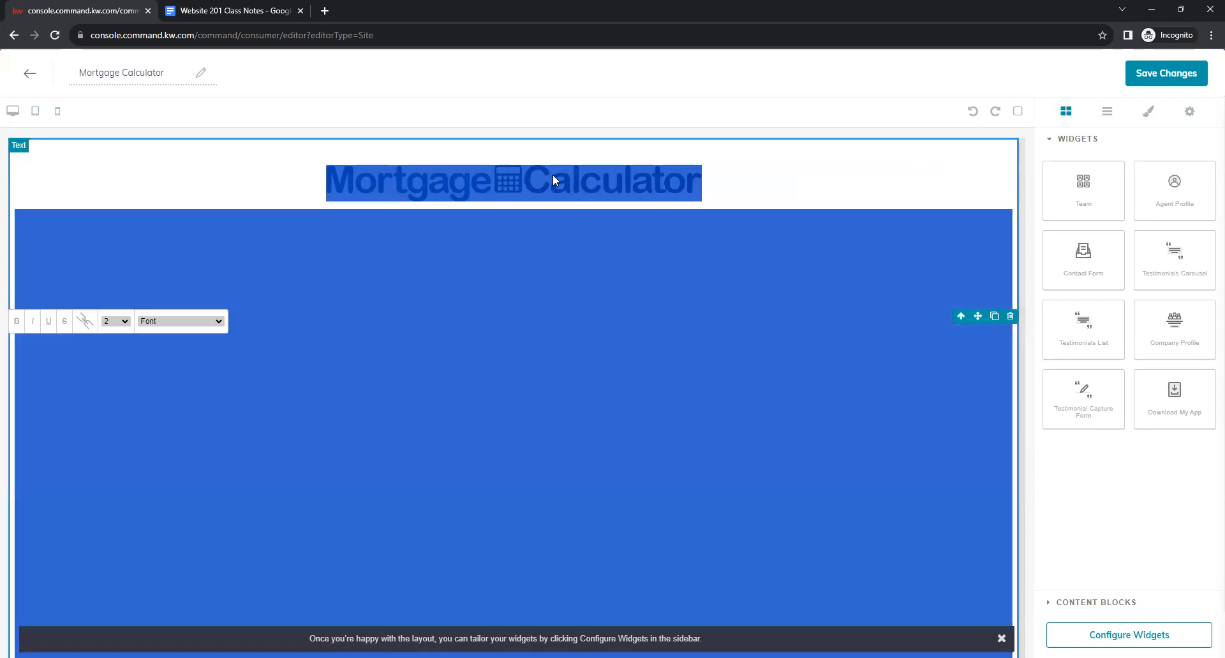
{"action": "left_click", "coordinate": [553, 135]}
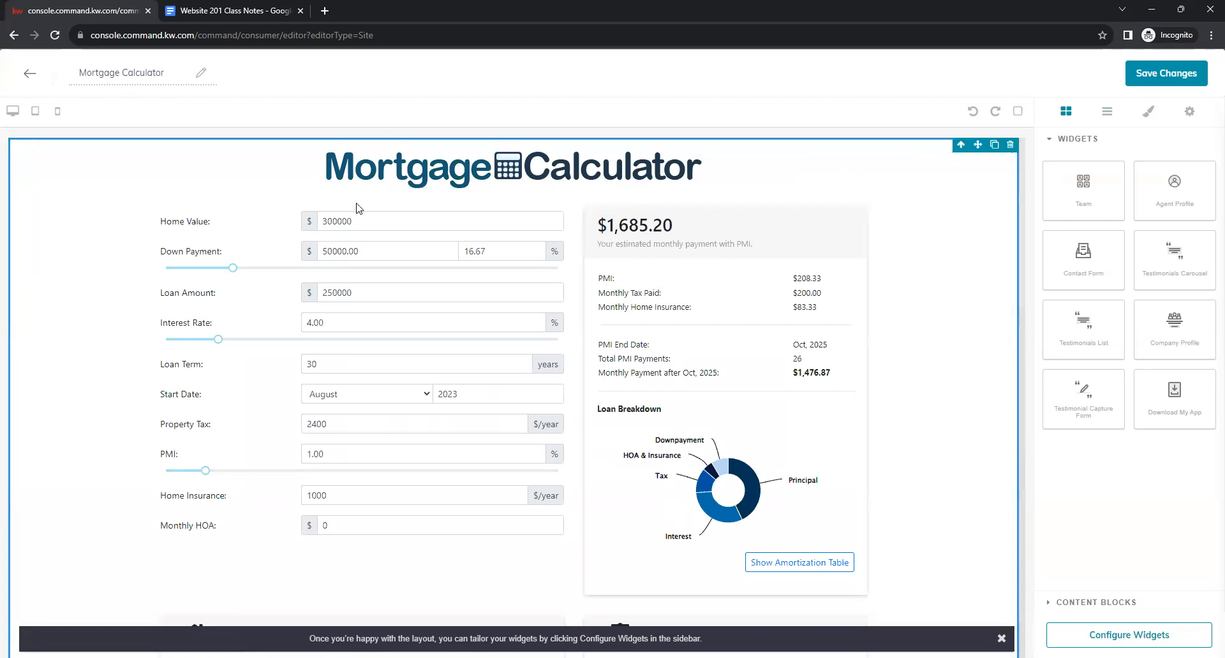
{"action": "scroll", "coordinate": [912, 341], "scroll_direction": "down", "scroll_amount": 3}
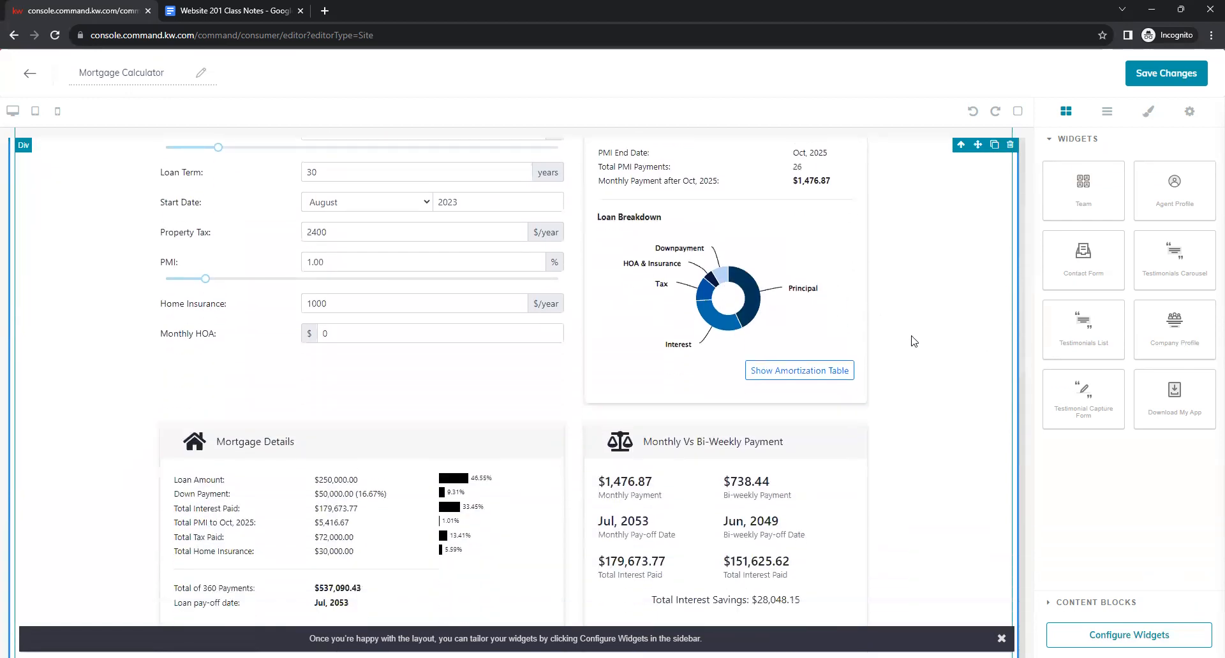
{"action": "scroll", "coordinate": [909, 344], "scroll_direction": "down", "scroll_amount": 4}
{"action": "scroll", "coordinate": [908, 347], "scroll_direction": "up", "scroll_amount": 7}
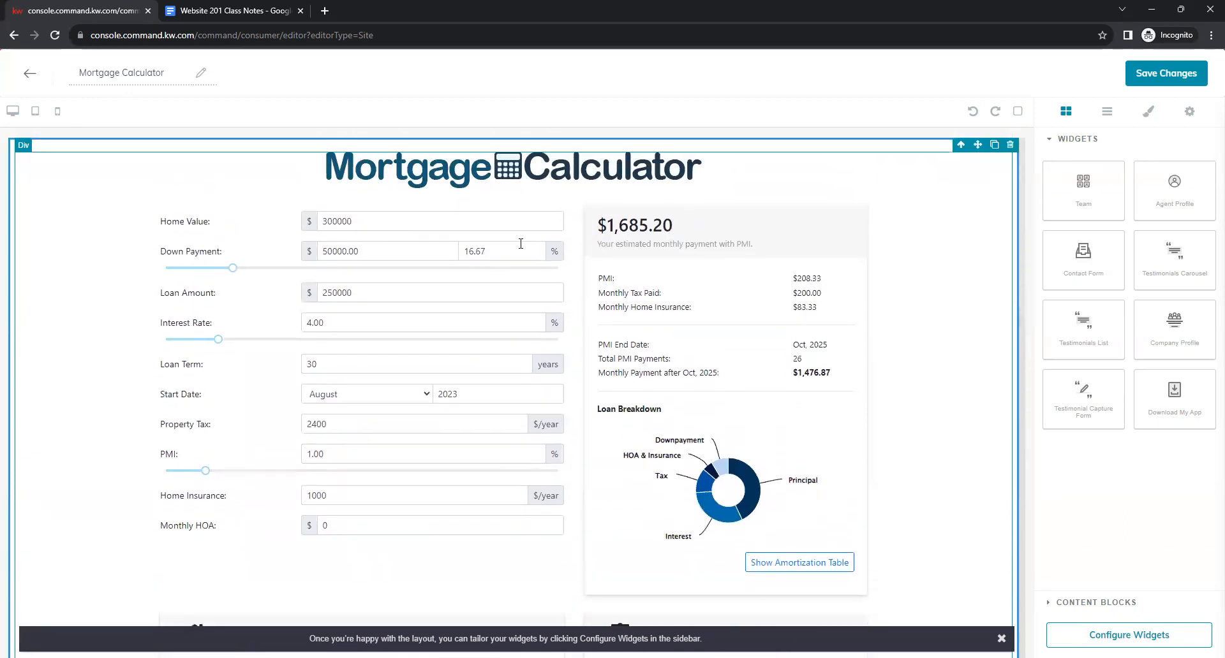
Test the calculator with a 500000 home value and 5% down payment, then save the page.
{"action": "double_click", "coordinate": [337, 219]}
{"action": "type", "text": "500000"}
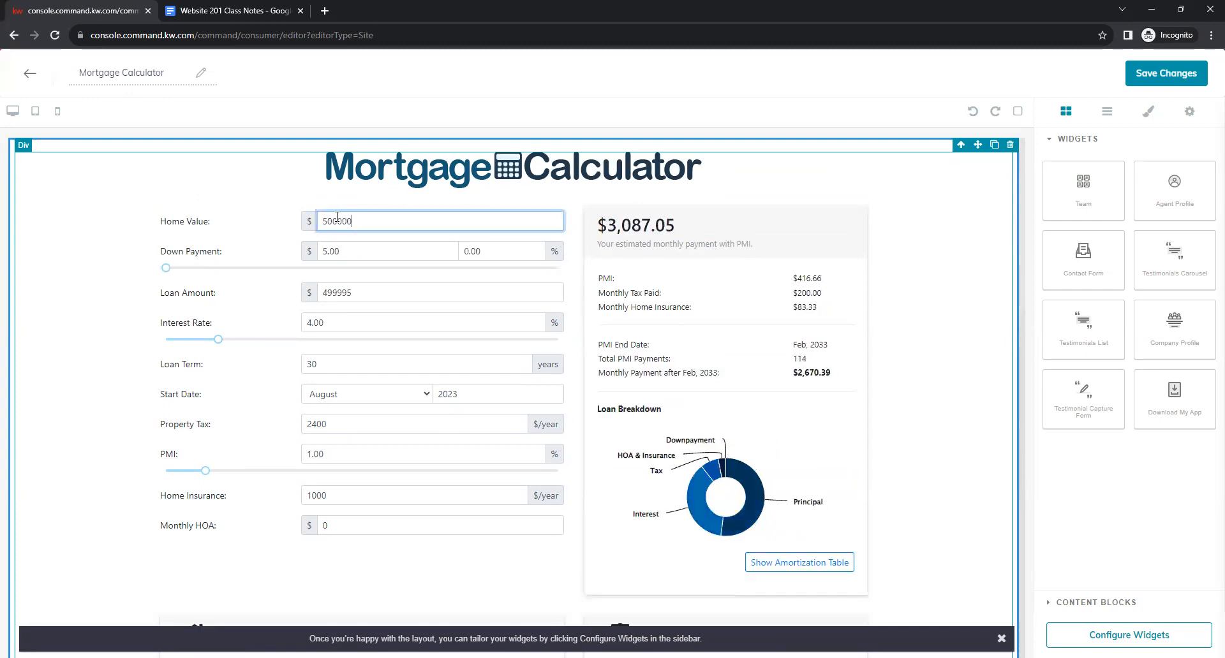
{"action": "left_click", "coordinate": [496, 205]}
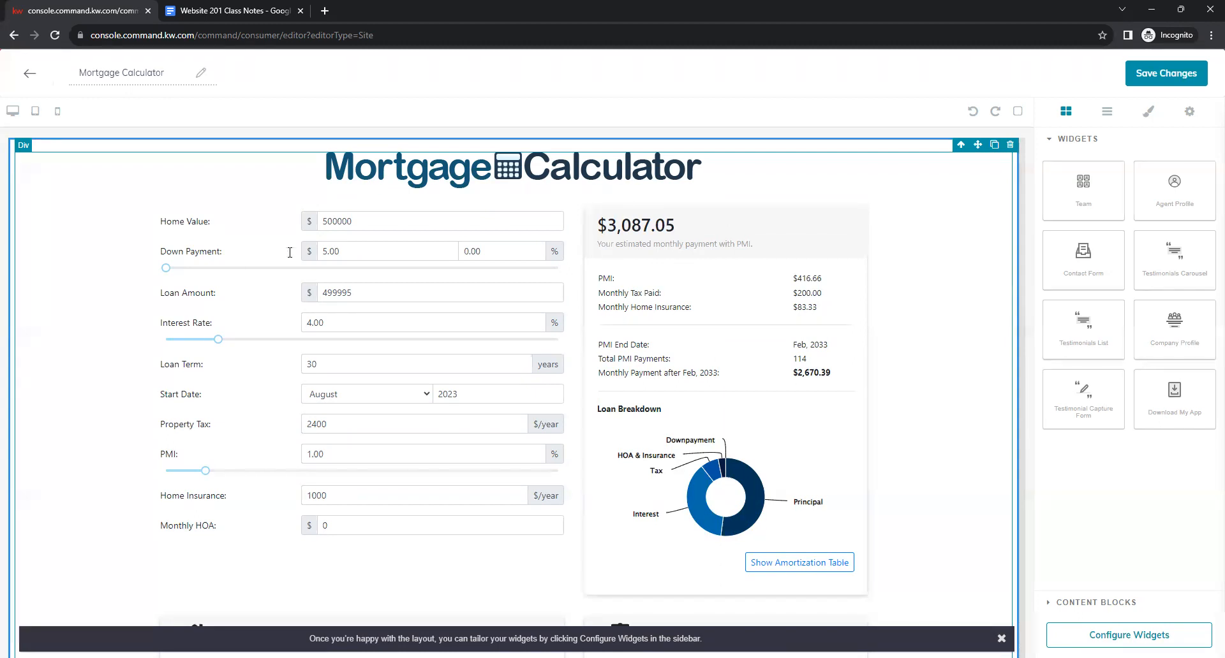
{"action": "left_click_drag", "start_coordinate": [166, 268], "coordinate": [185, 271]}
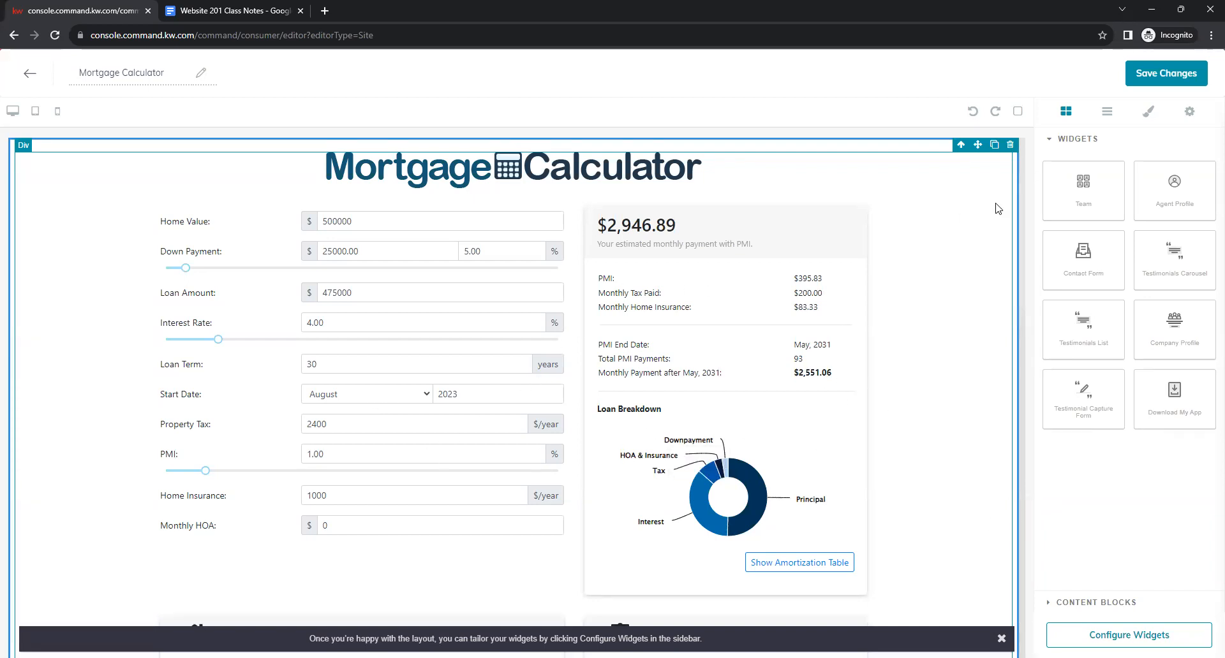
{"action": "left_click", "coordinate": [1171, 76]}
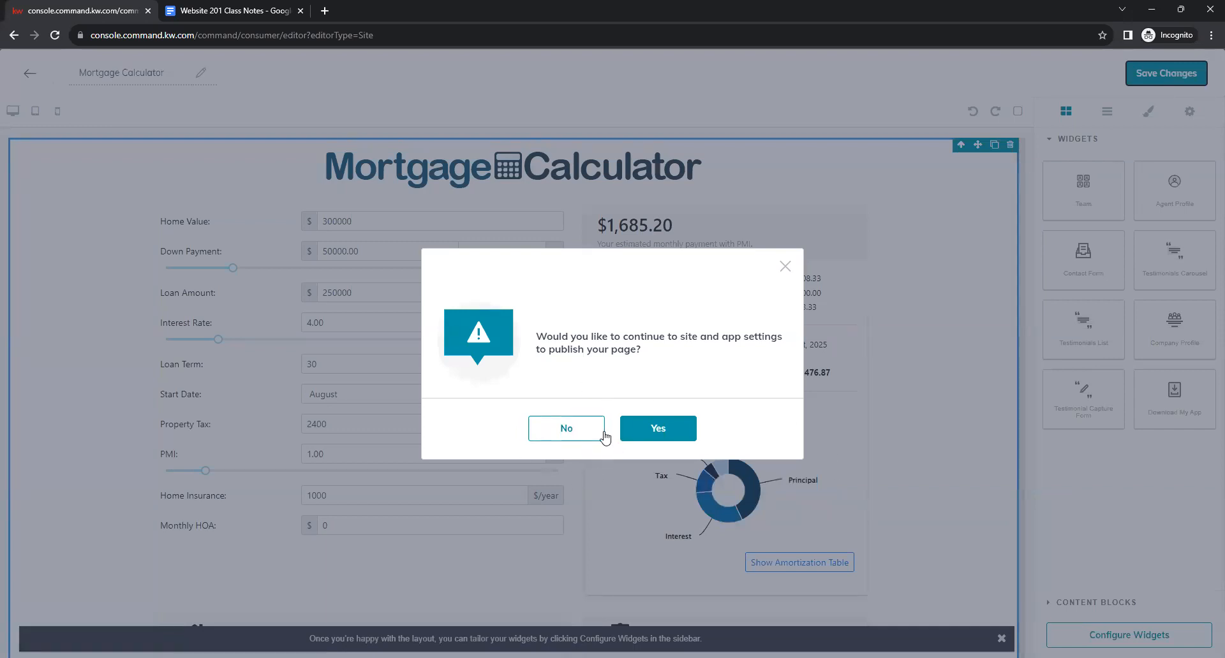
Decline the publish-settings prompt and return to the Agent Site Pages list.
{"action": "left_click", "coordinate": [560, 439]}
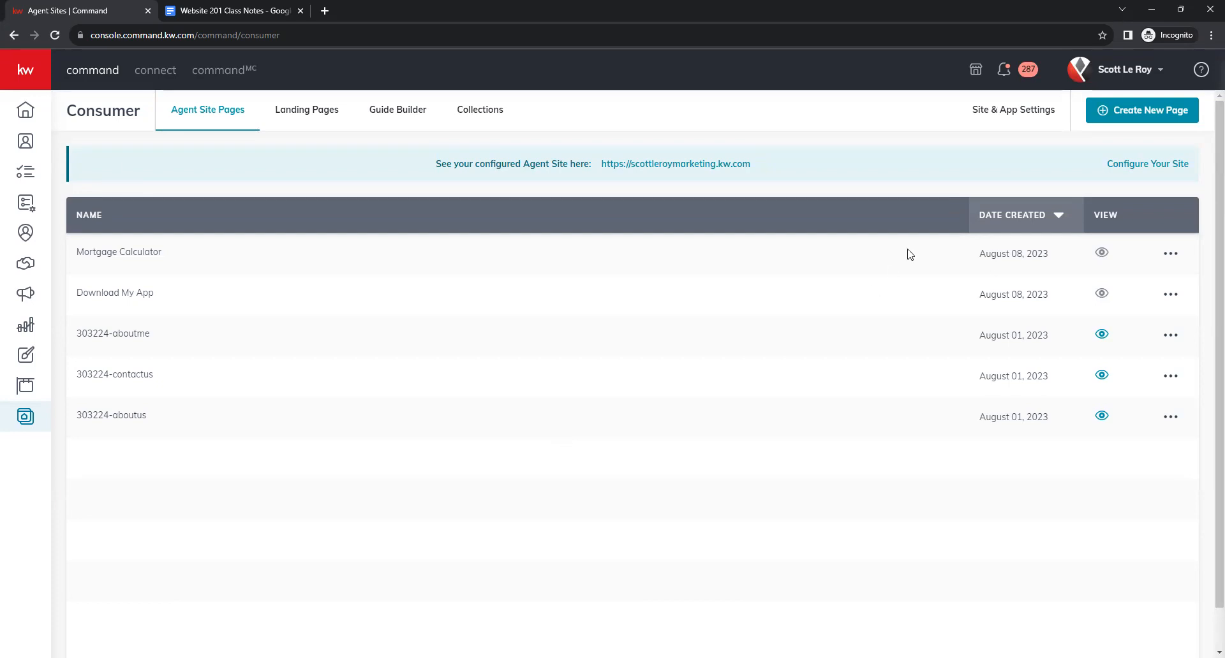
Create a new agent-site page and title it 'Local School Search'.
{"action": "left_click", "coordinate": [1109, 121]}
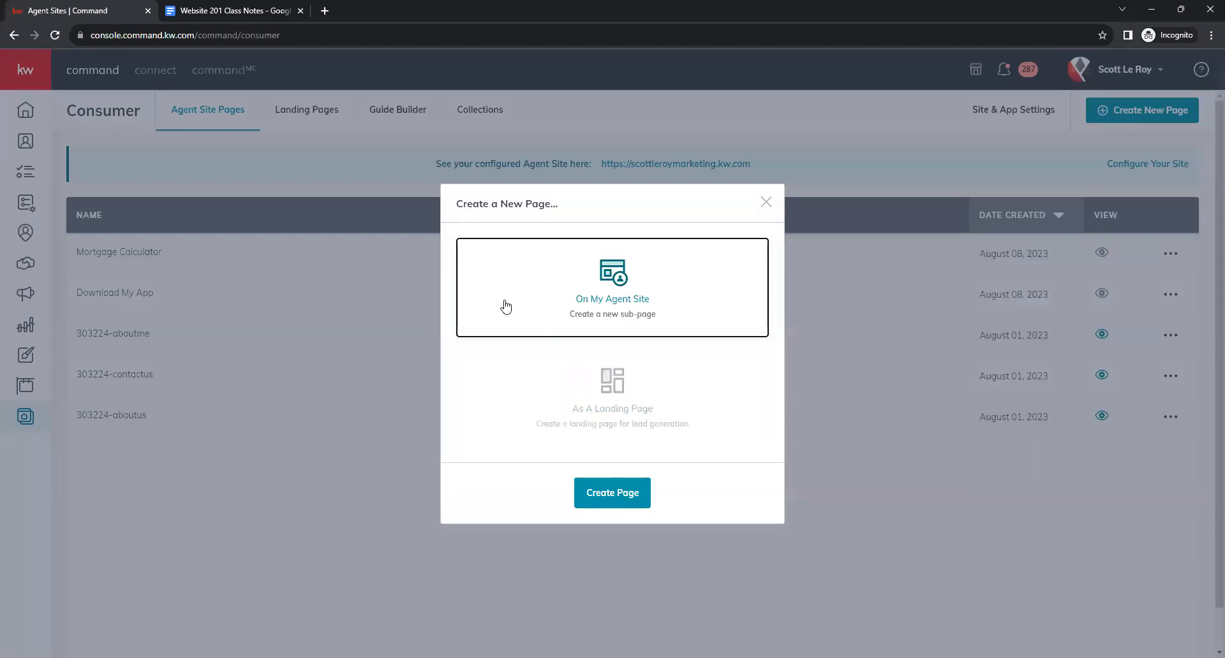
{"action": "left_click", "coordinate": [607, 502]}
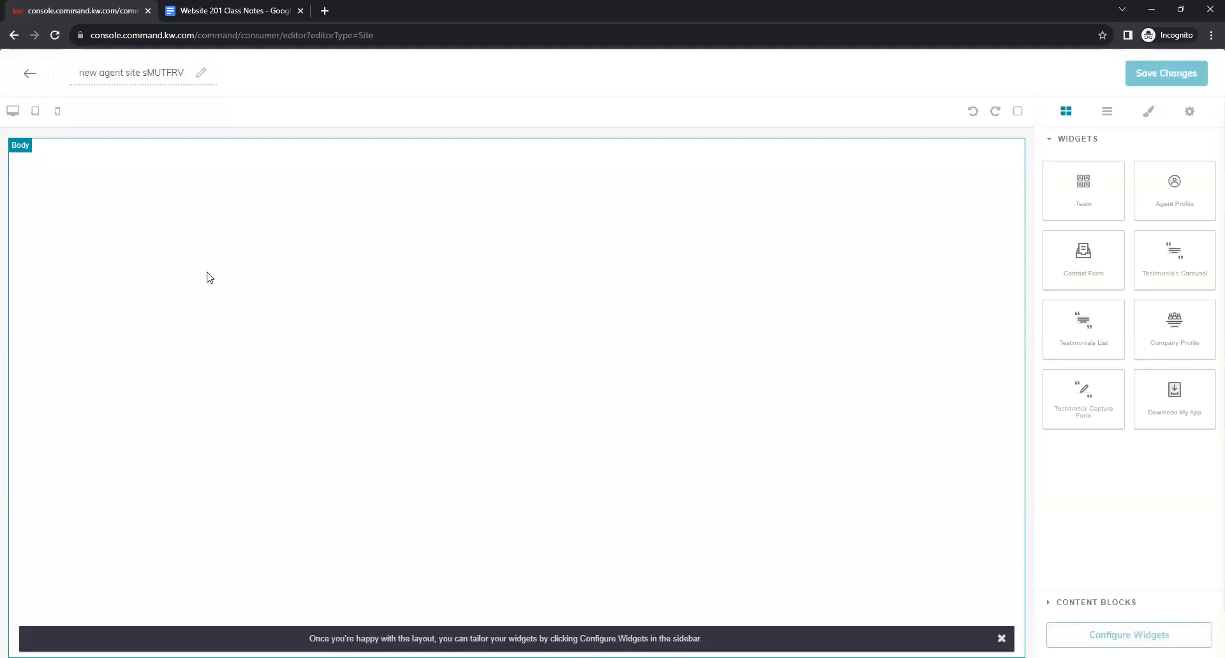
{"action": "triple_click", "coordinate": [137, 76]}
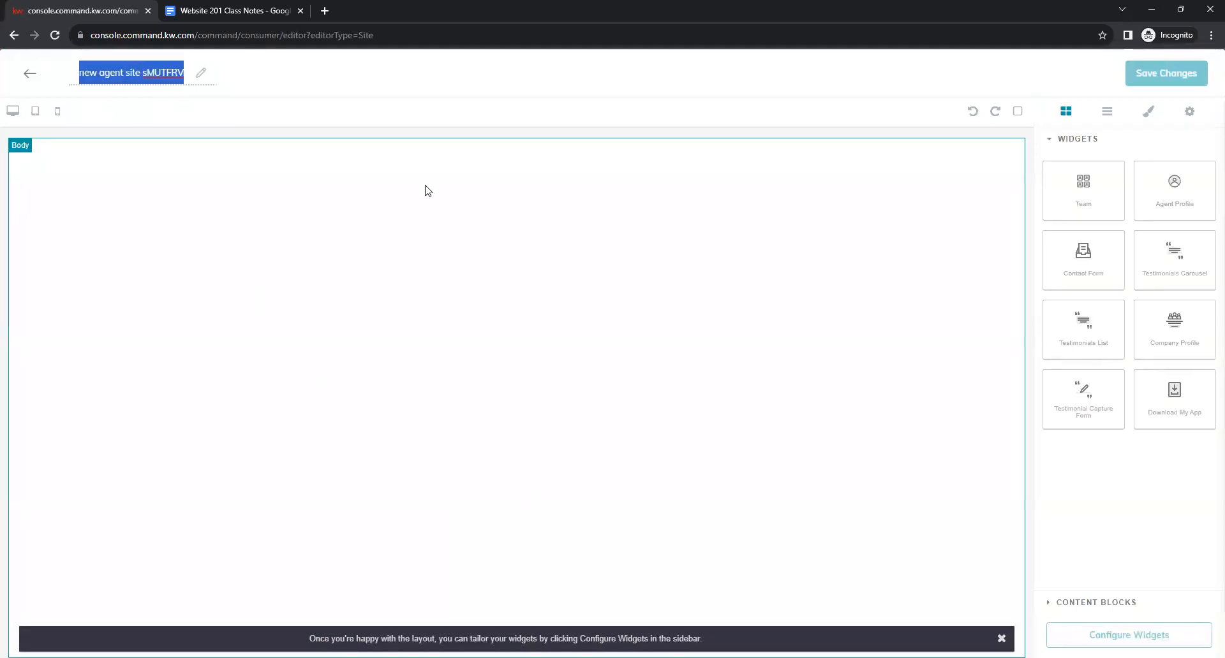
{"action": "key", "text": "BackSpace"}
{"action": "type", "text": "Local School Se"}
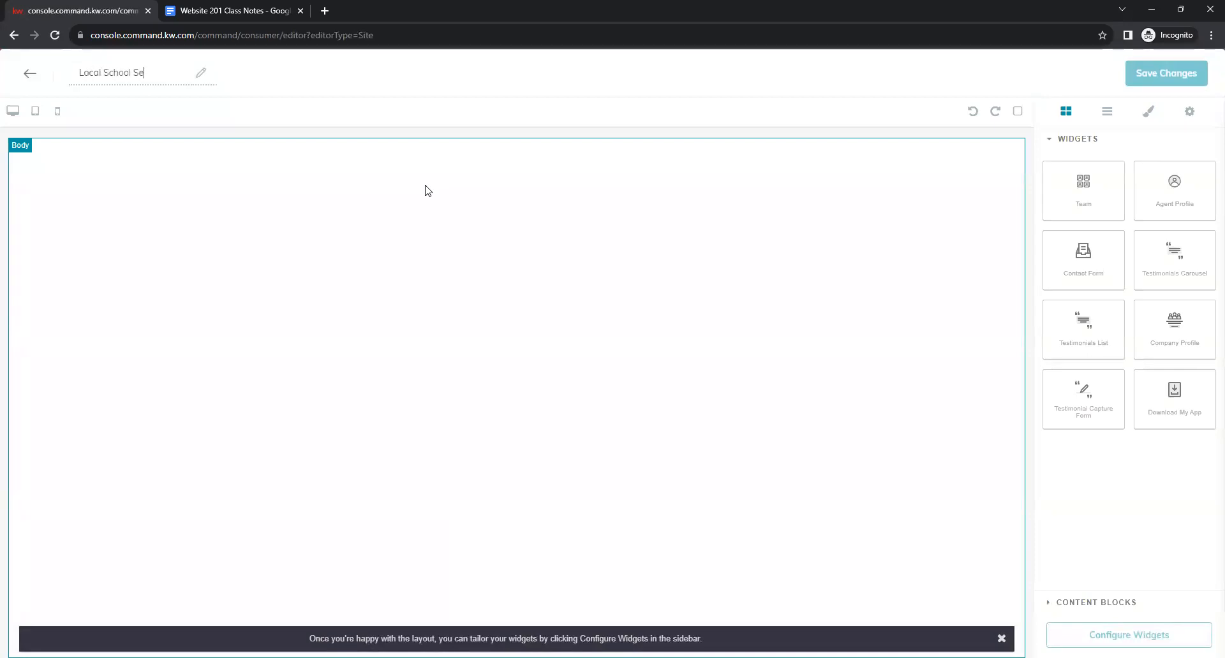
{"action": "type", "text": "arch"}
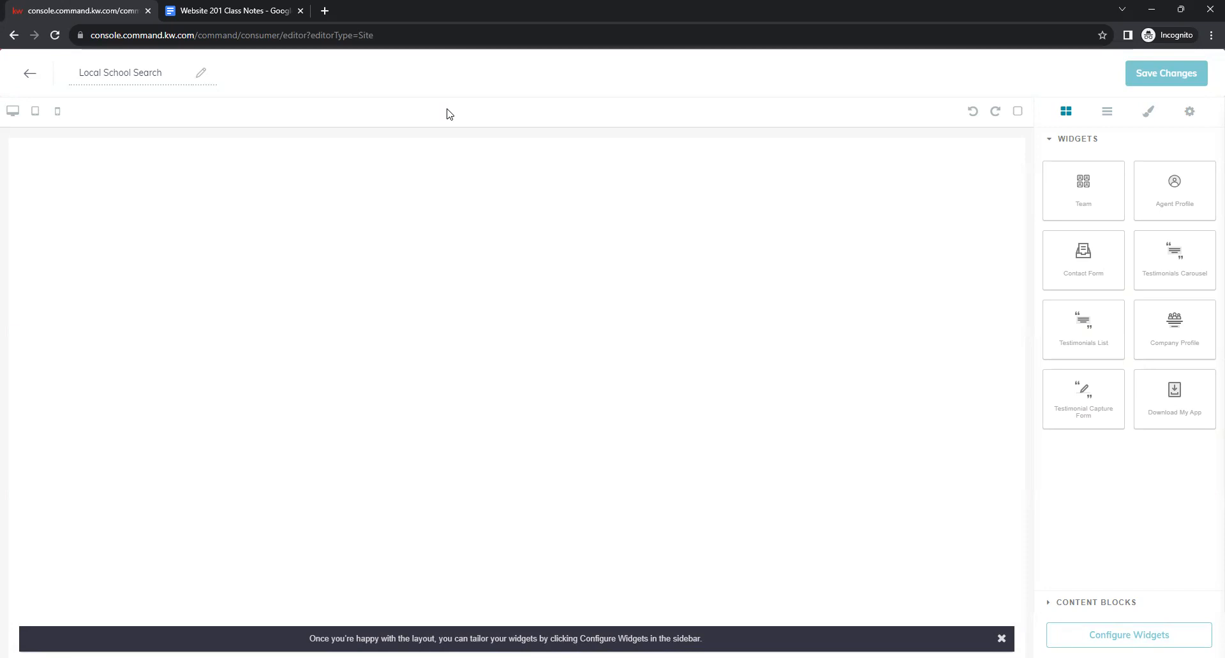
{"action": "left_click", "coordinate": [237, 9]}
Scroll the notes to the Great Schools Widget section and open its greatschools.org link in a new tab.
{"action": "left_click", "coordinate": [798, 380]}
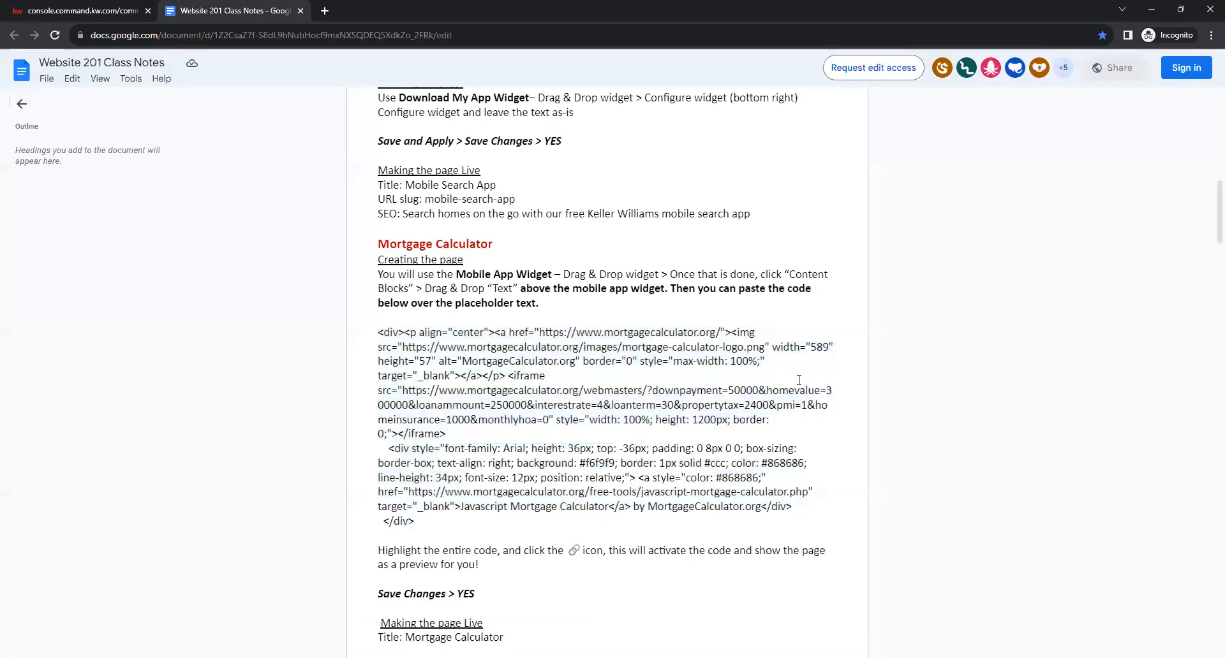
{"action": "scroll", "coordinate": [799, 381], "scroll_direction": "down", "scroll_amount": 8}
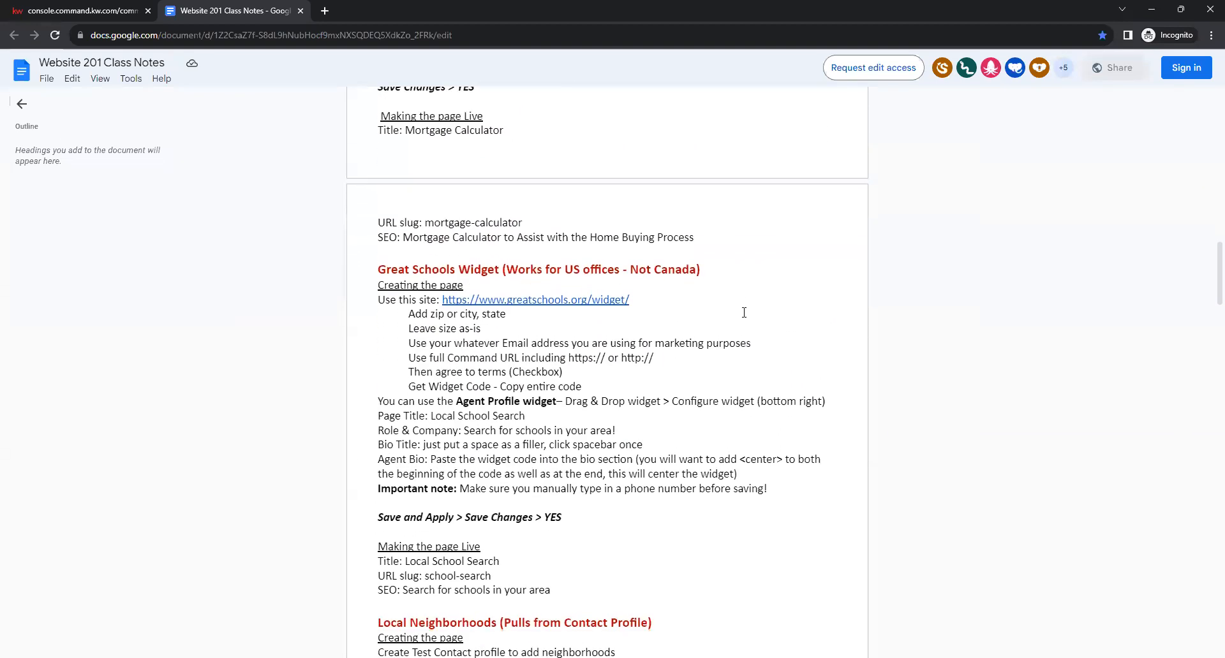
{"action": "scroll", "coordinate": [744, 313], "scroll_direction": "down", "scroll_amount": 1}
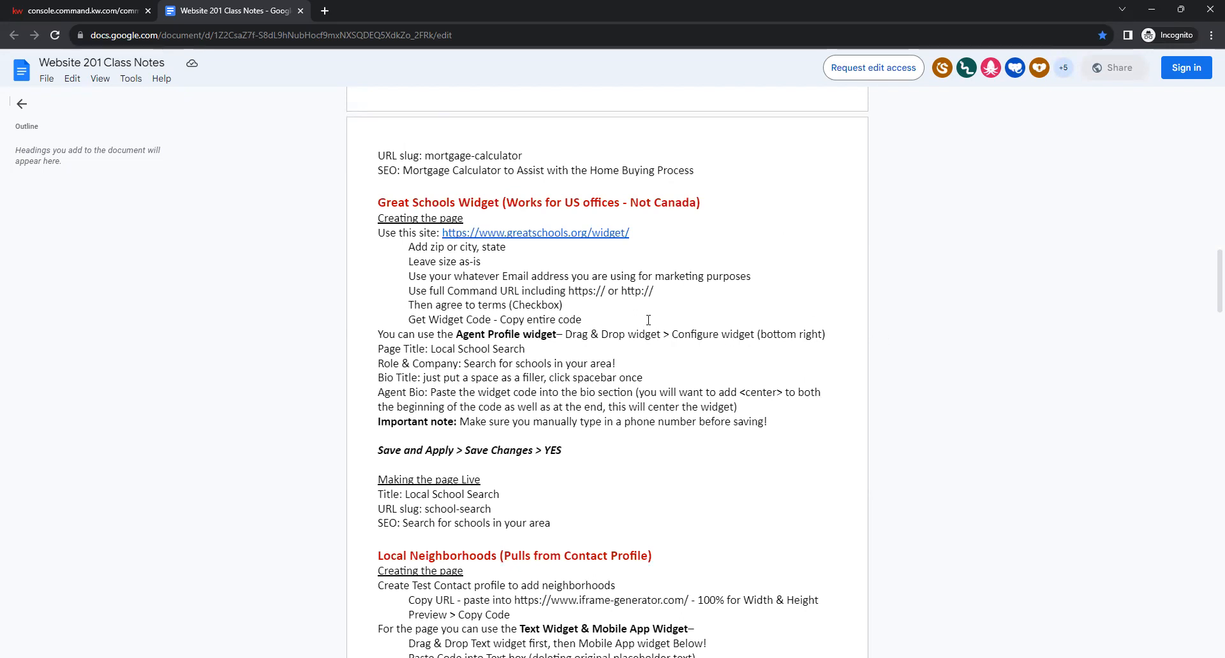
{"action": "mouse_move", "coordinate": [463, 232]}
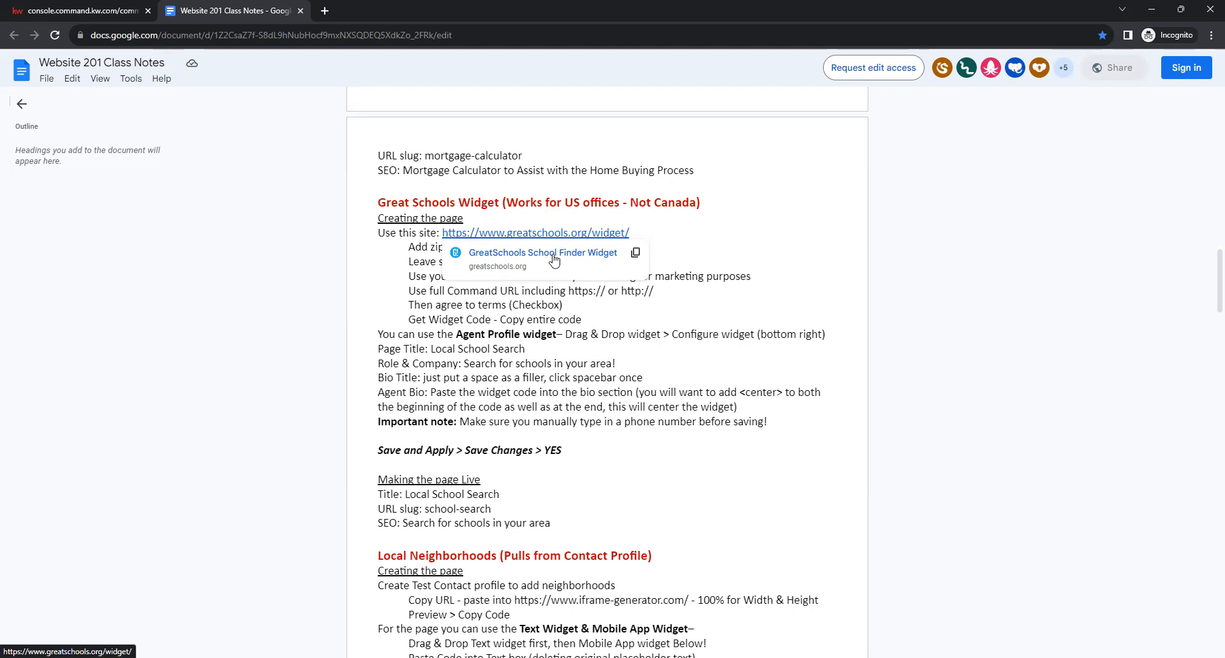
{"action": "left_click", "coordinate": [553, 254]}
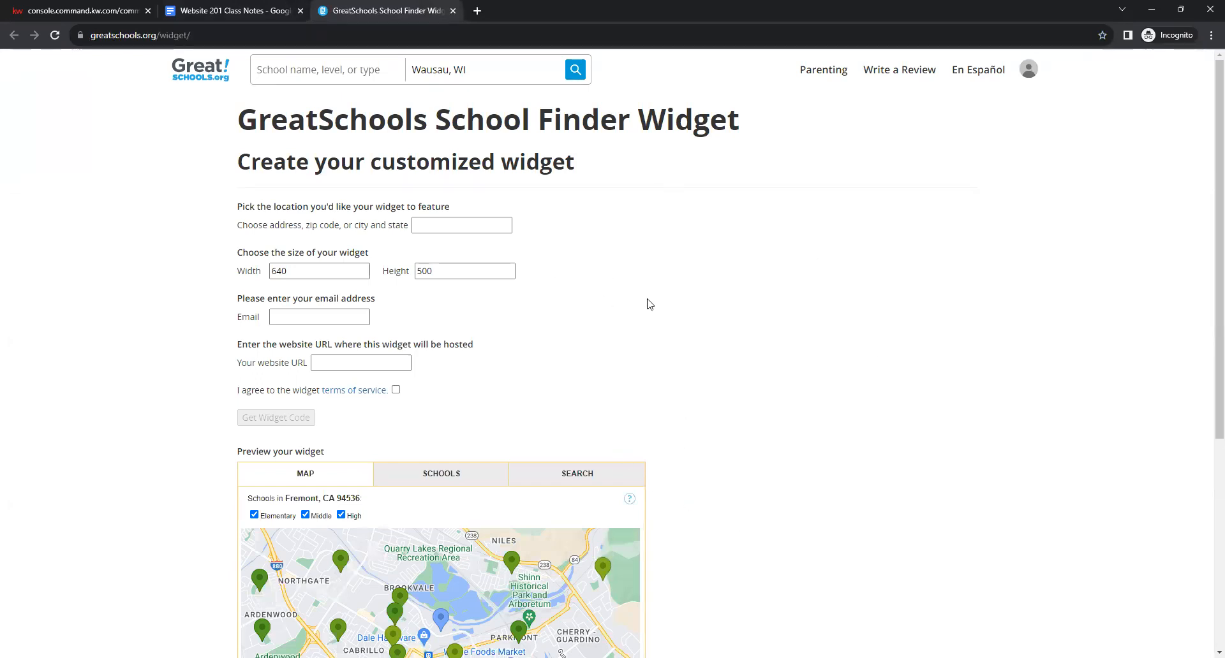
Fill the GreatSchools widget form with location 'orlando, fl', an email, the agent site URL, and accept the terms.
{"action": "left_click", "coordinate": [468, 228]}
{"action": "left_click", "coordinate": [450, 228]}
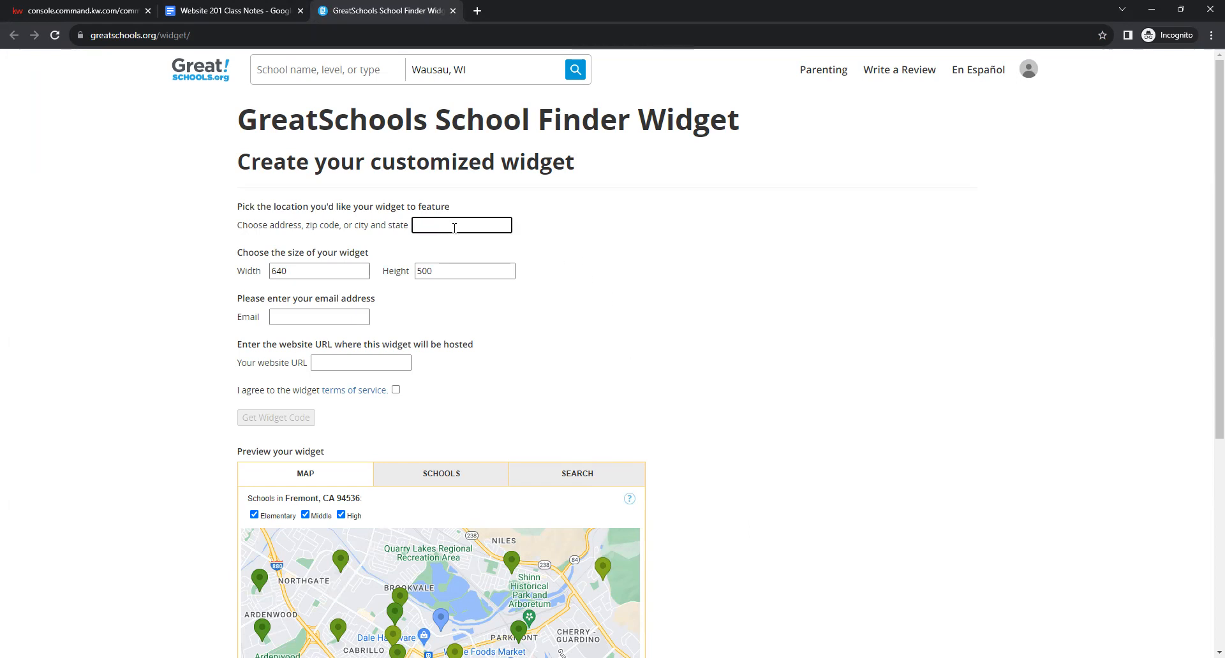
{"action": "type", "text": "orlando, fl"}
{"action": "left_click", "coordinate": [551, 295]}
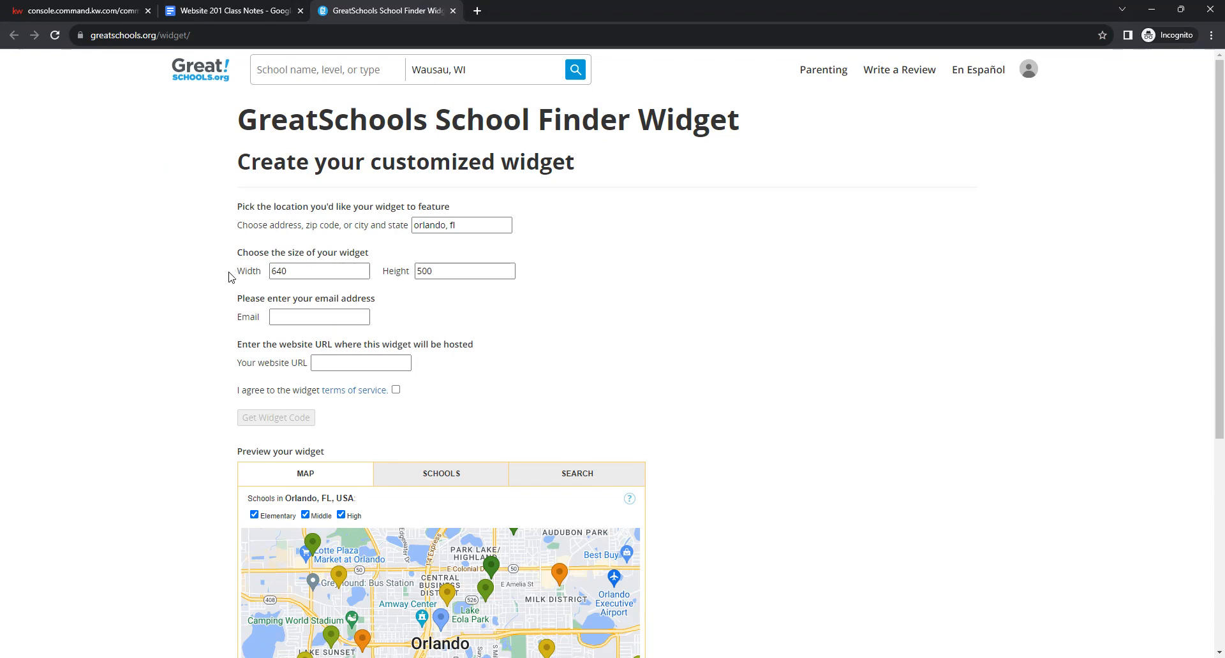
{"action": "left_click", "coordinate": [325, 318]}
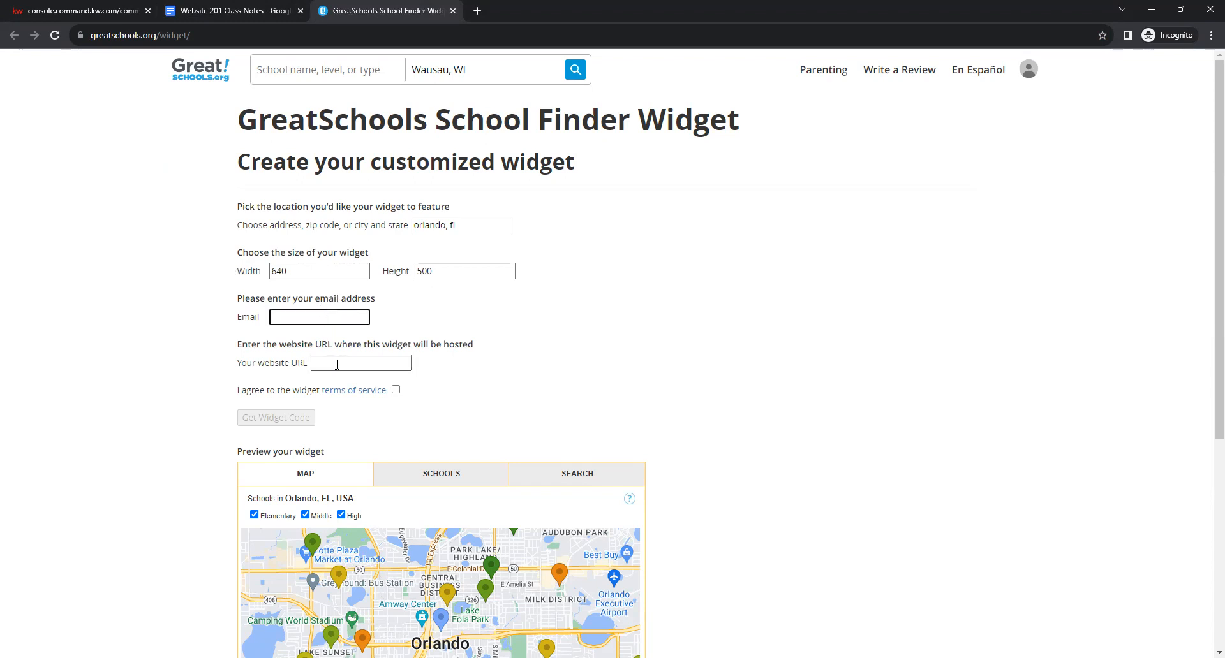
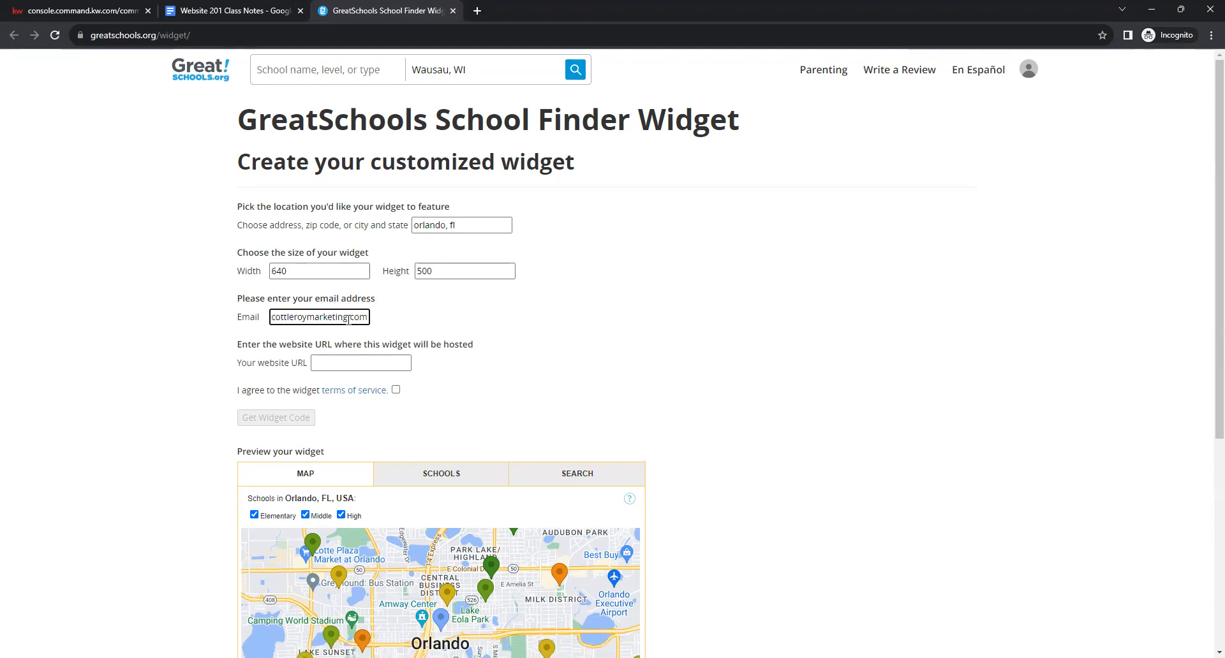
{"action": "left_click", "coordinate": [357, 362]}
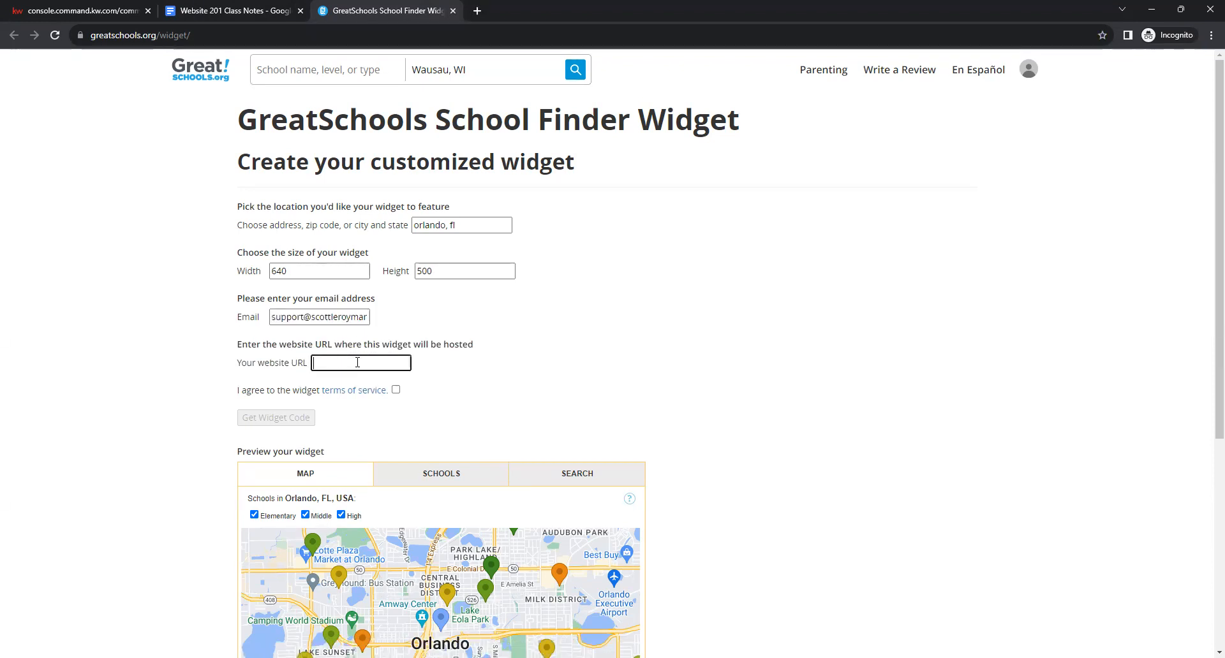
{"action": "type", "text": "scottleroymar"}
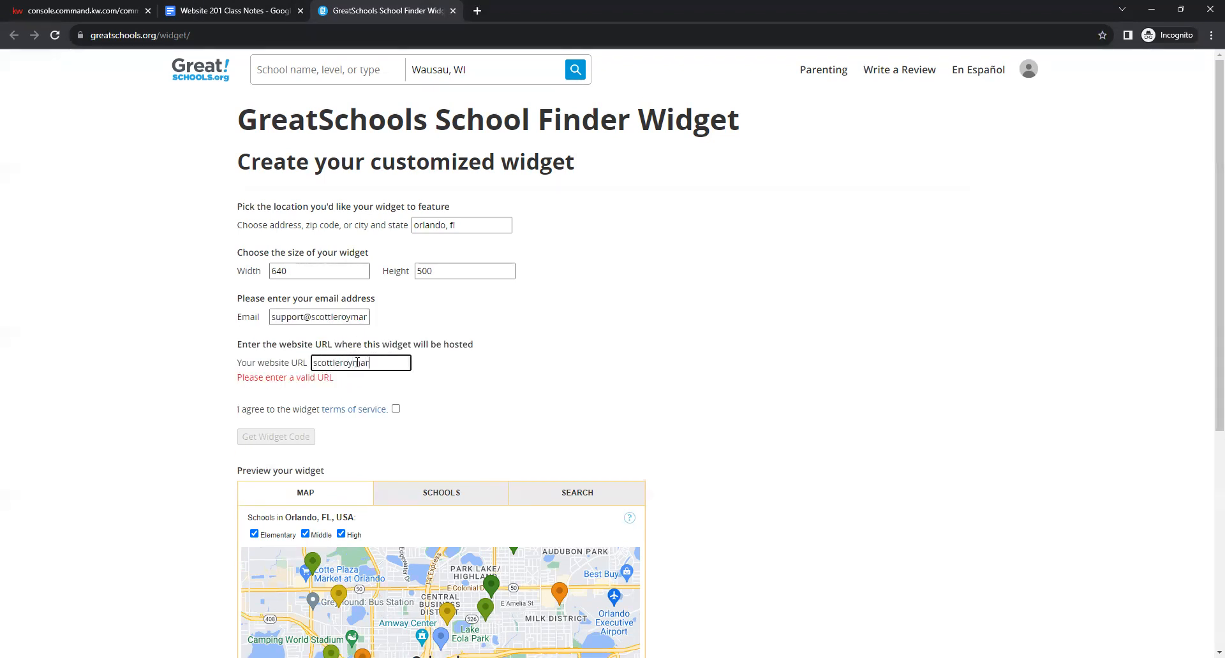
{"action": "type", "text": "keting.kw.com"}
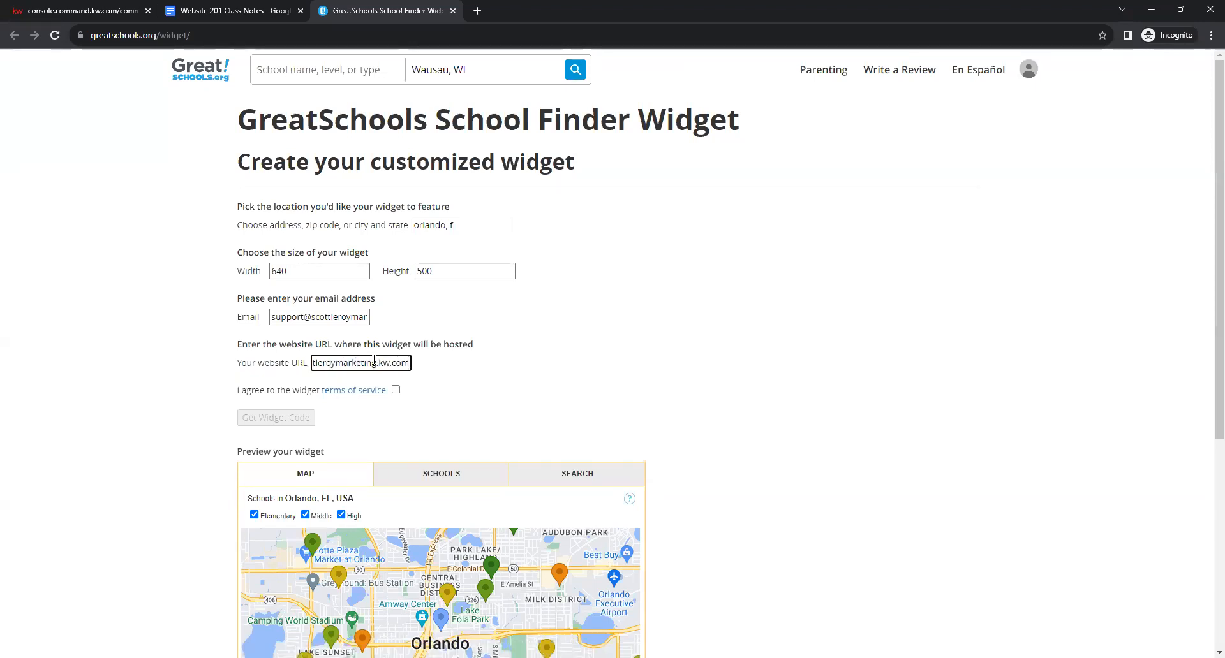
{"action": "left_click", "coordinate": [559, 374]}
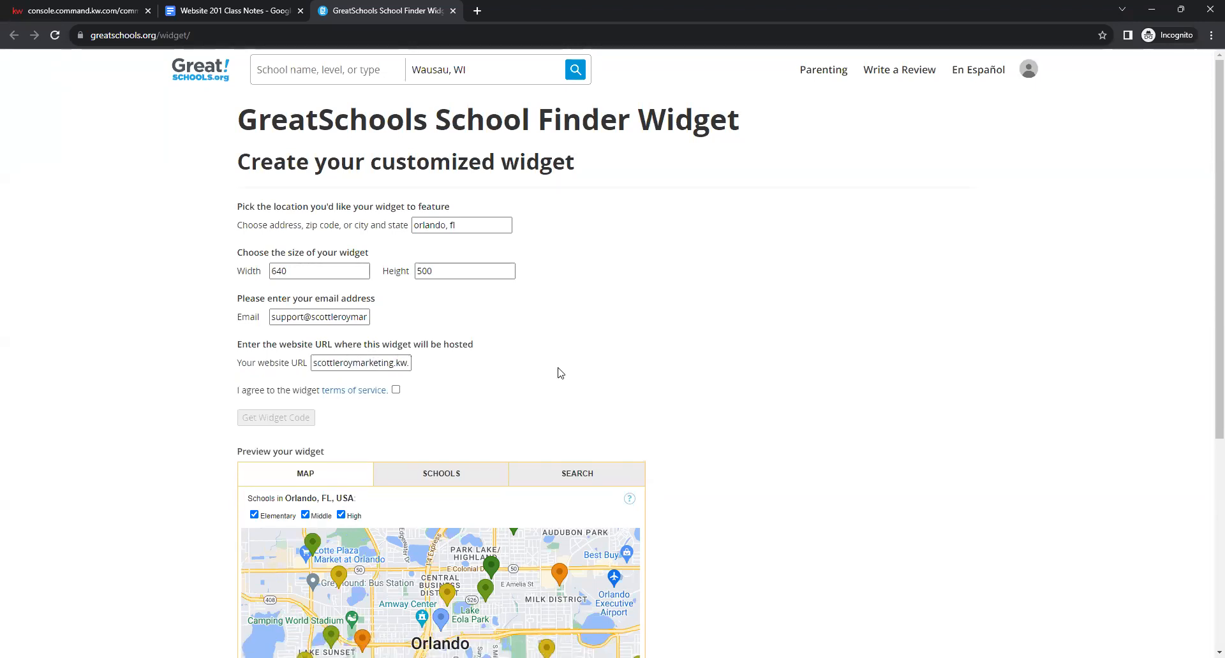
{"action": "left_click", "coordinate": [396, 390]}
Generate the 640×500 School Finder widget code and copy all of it.
{"action": "left_click", "coordinate": [271, 421]}
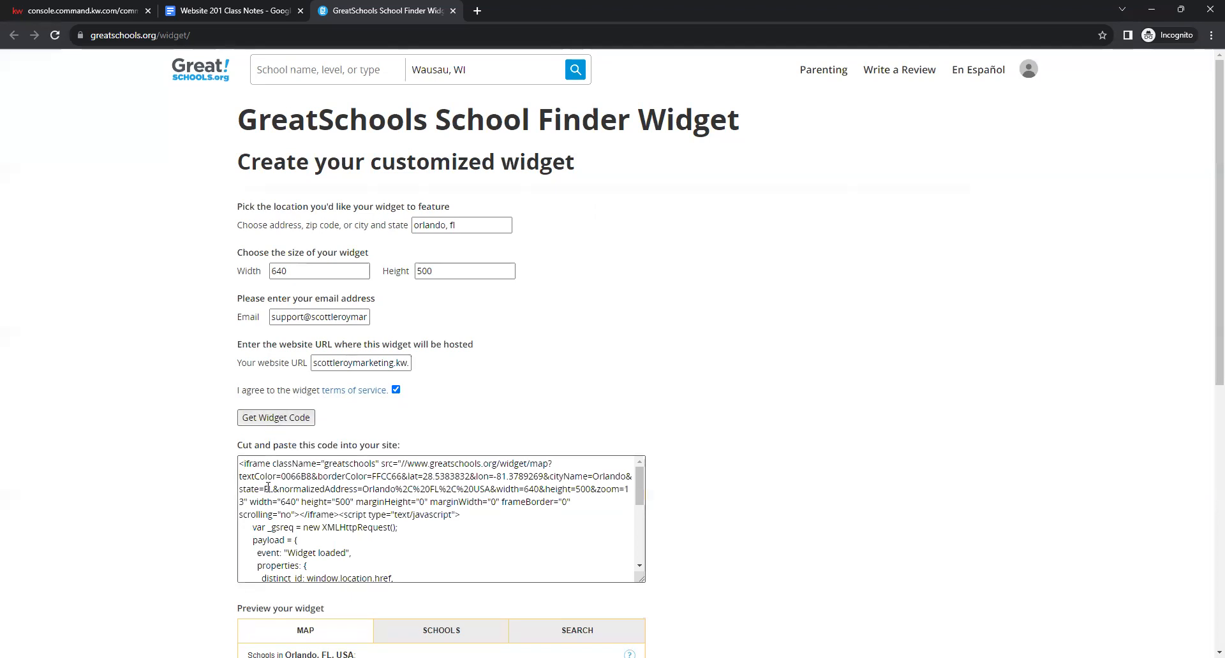
{"action": "left_click", "coordinate": [245, 464]}
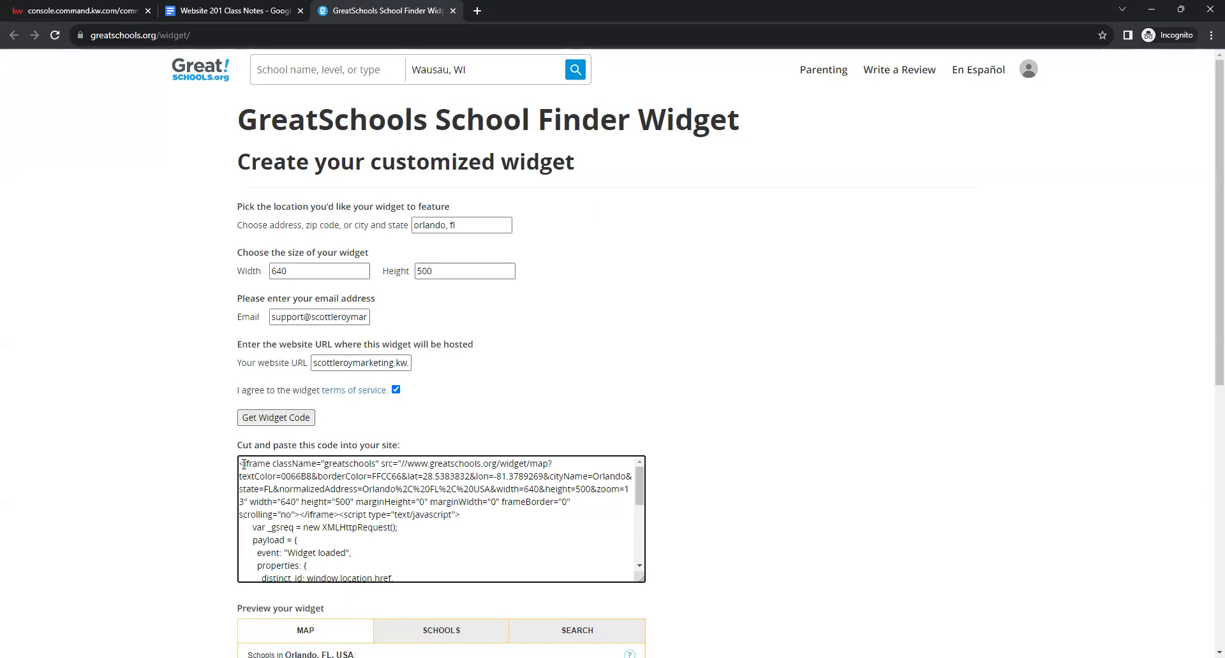
{"action": "left_click_drag", "start_coordinate": [239, 464], "coordinate": [459, 581]}
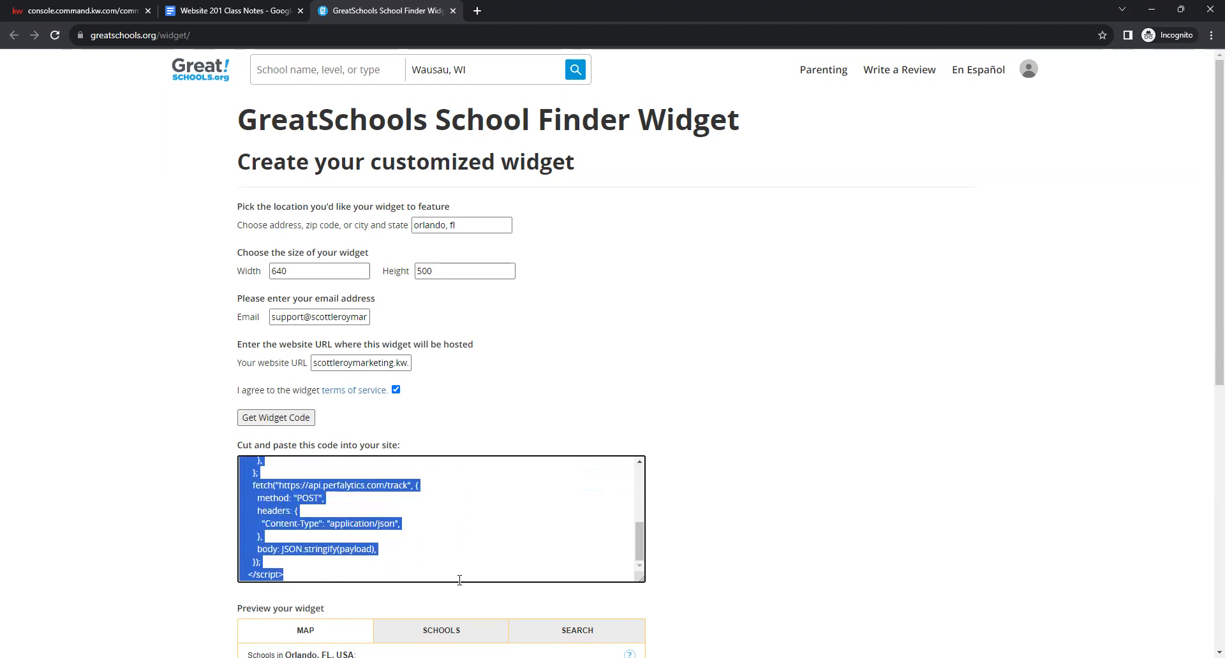
{"action": "right_click", "coordinate": [292, 495]}
{"action": "left_click", "coordinate": [316, 509]}
{"action": "left_click", "coordinate": [219, 5]}
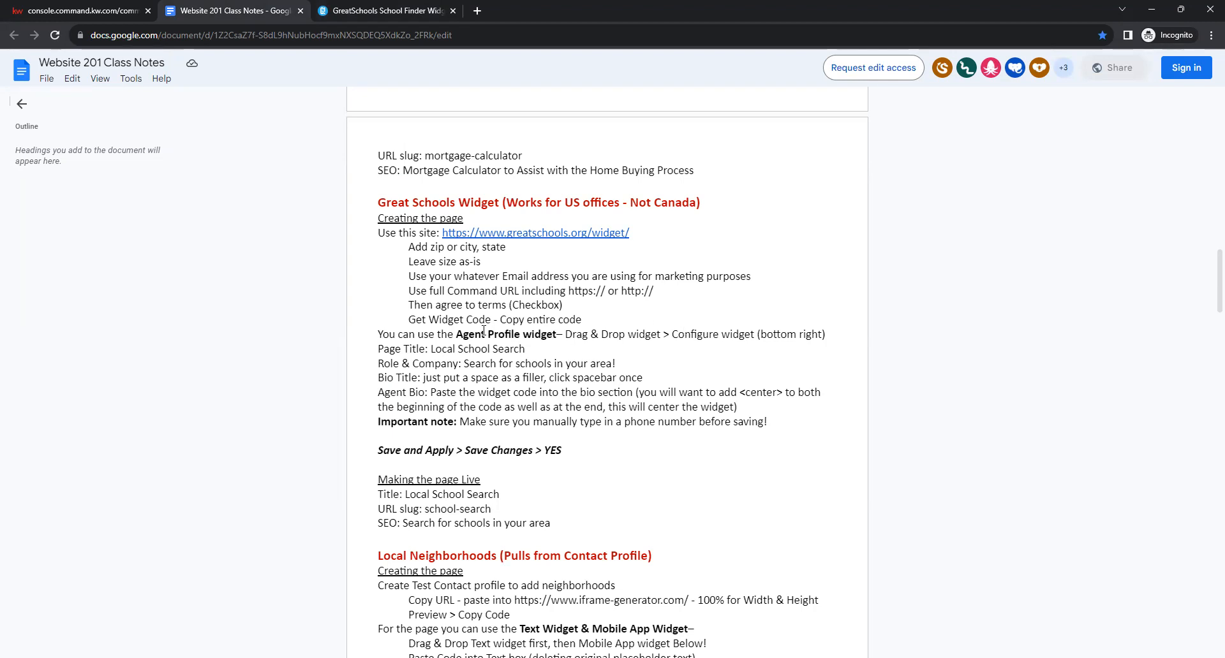
Confirm in the notes that the widget code belongs in an Agent Profile widget's bio.
{"action": "left_click_drag", "start_coordinate": [450, 338], "coordinate": [566, 340]}
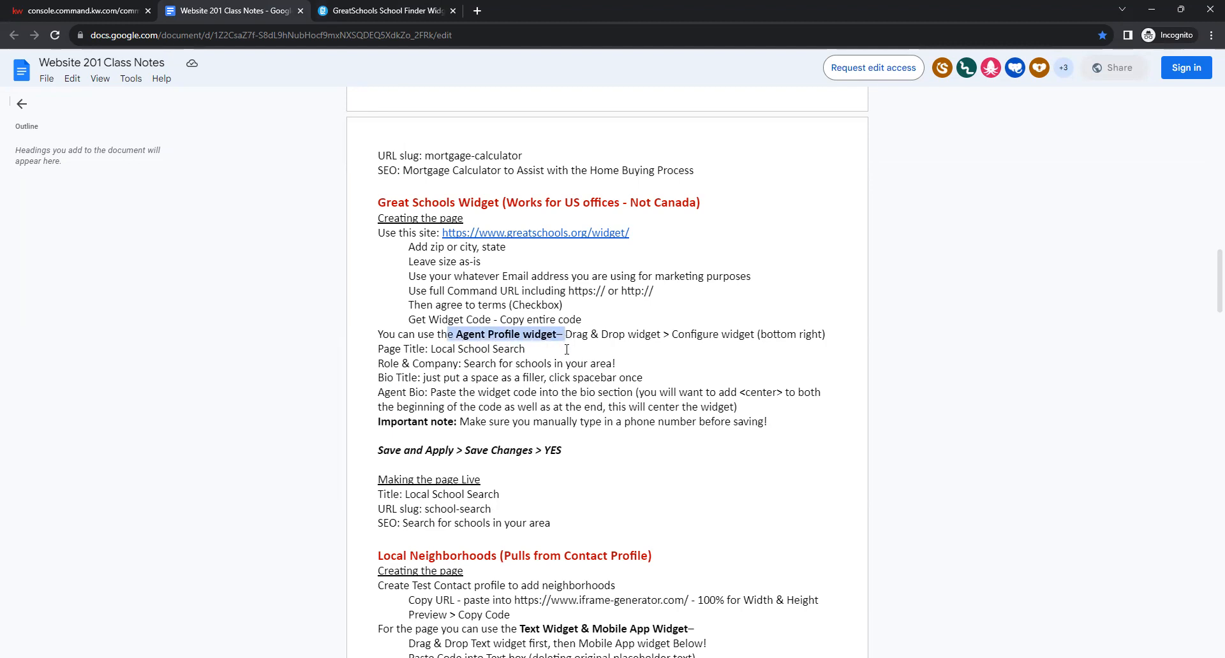
{"action": "left_click", "coordinate": [567, 349]}
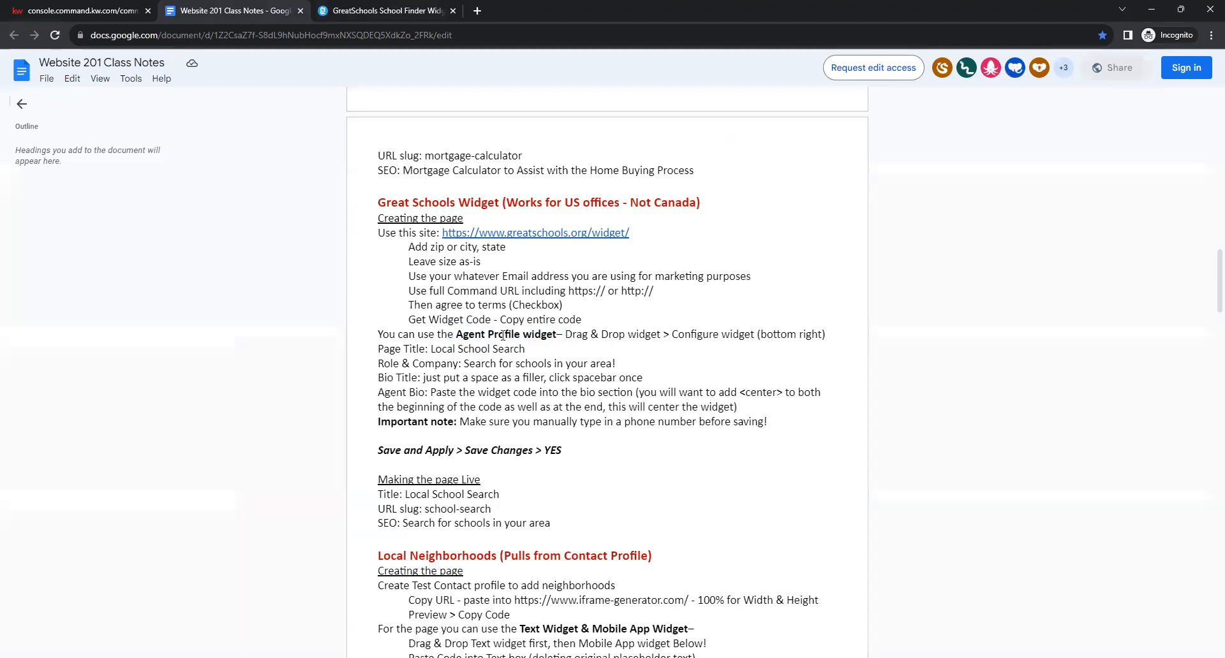
{"action": "left_click", "coordinate": [90, 5]}
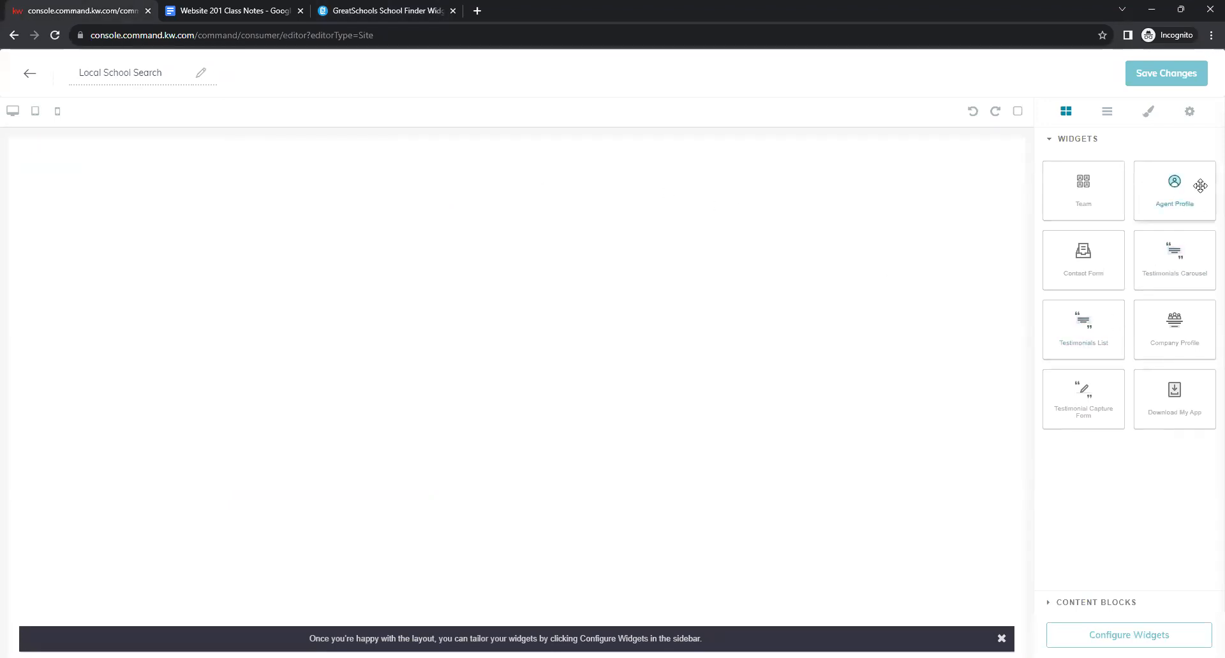
Drag an Agent Profile widget onto the blank Local School Search page and open its settings form.
{"action": "left_click_drag", "start_coordinate": [1180, 186], "coordinate": [498, 215]}
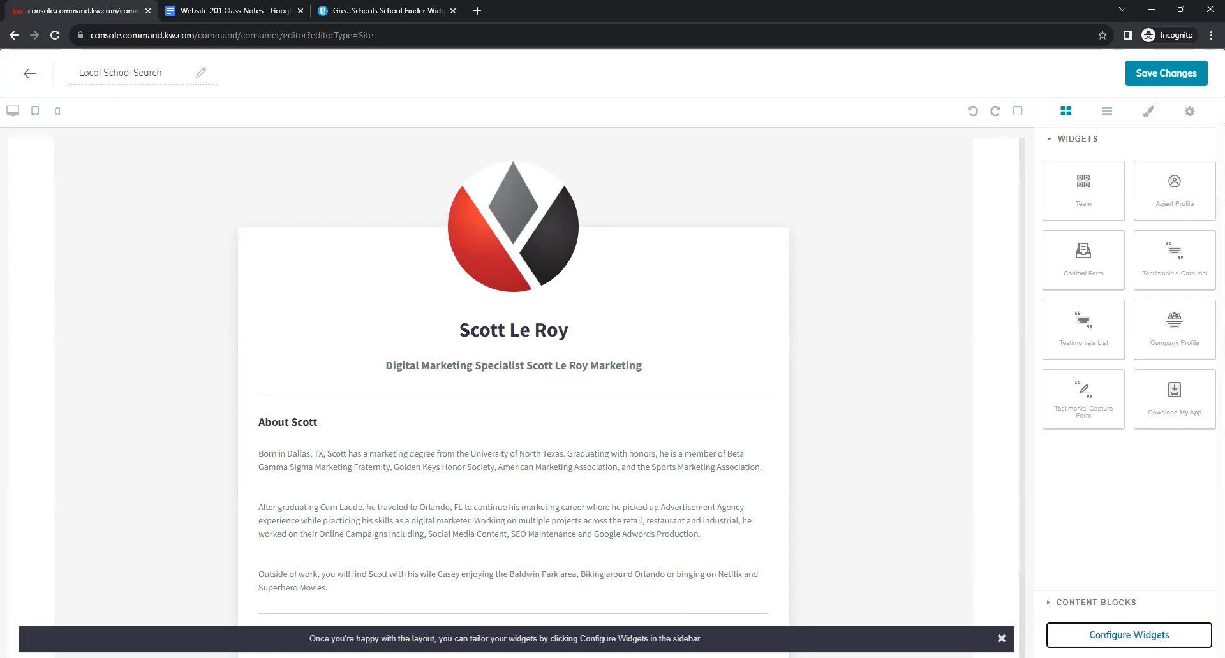
{"action": "left_click", "coordinate": [1140, 634]}
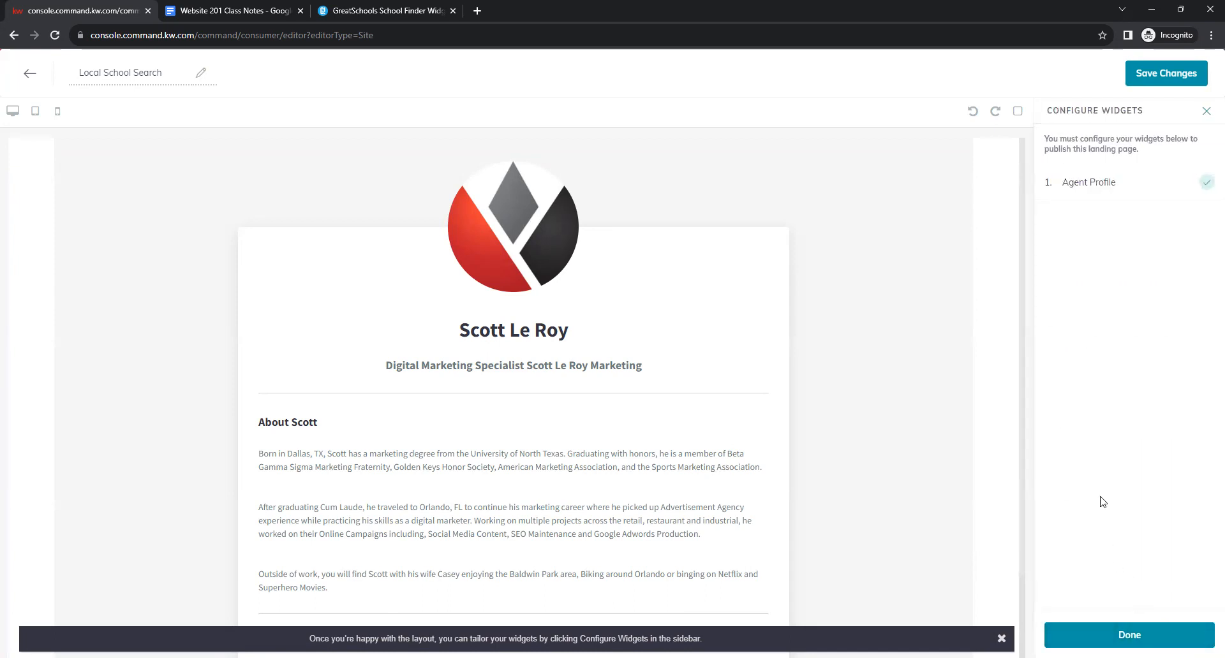
{"action": "left_click", "coordinate": [1113, 185]}
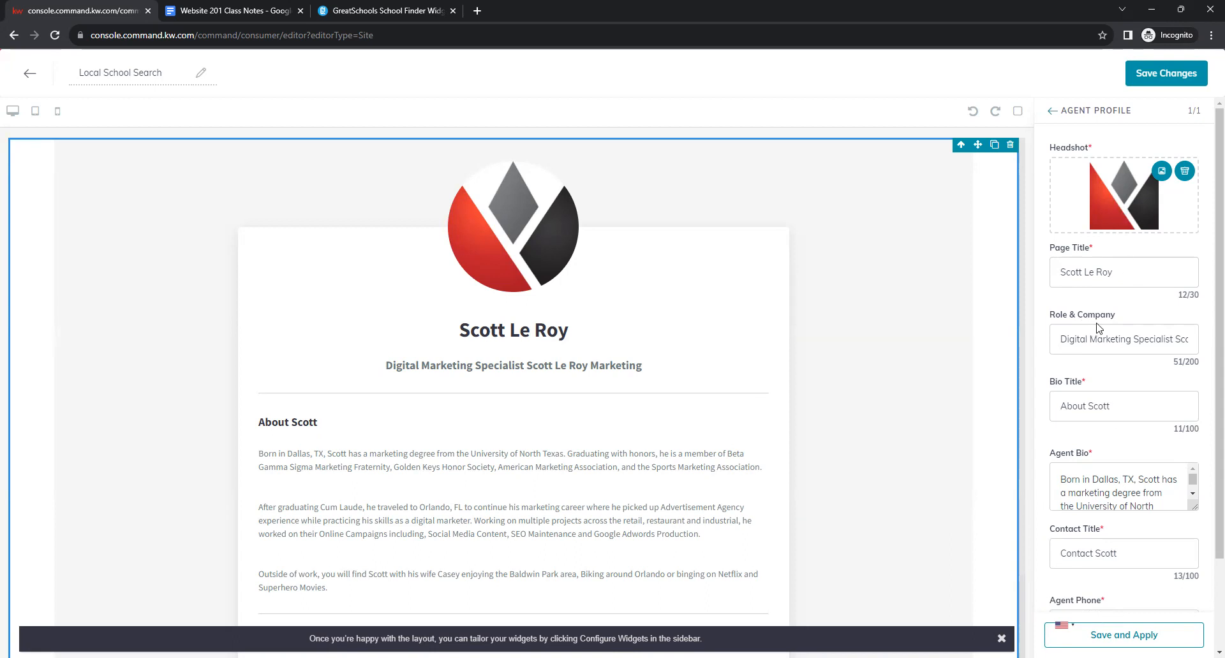
Set the Agent Profile Page Title to 'Local School Search', checking the class notes for the value.
{"action": "left_click", "coordinate": [1103, 279]}
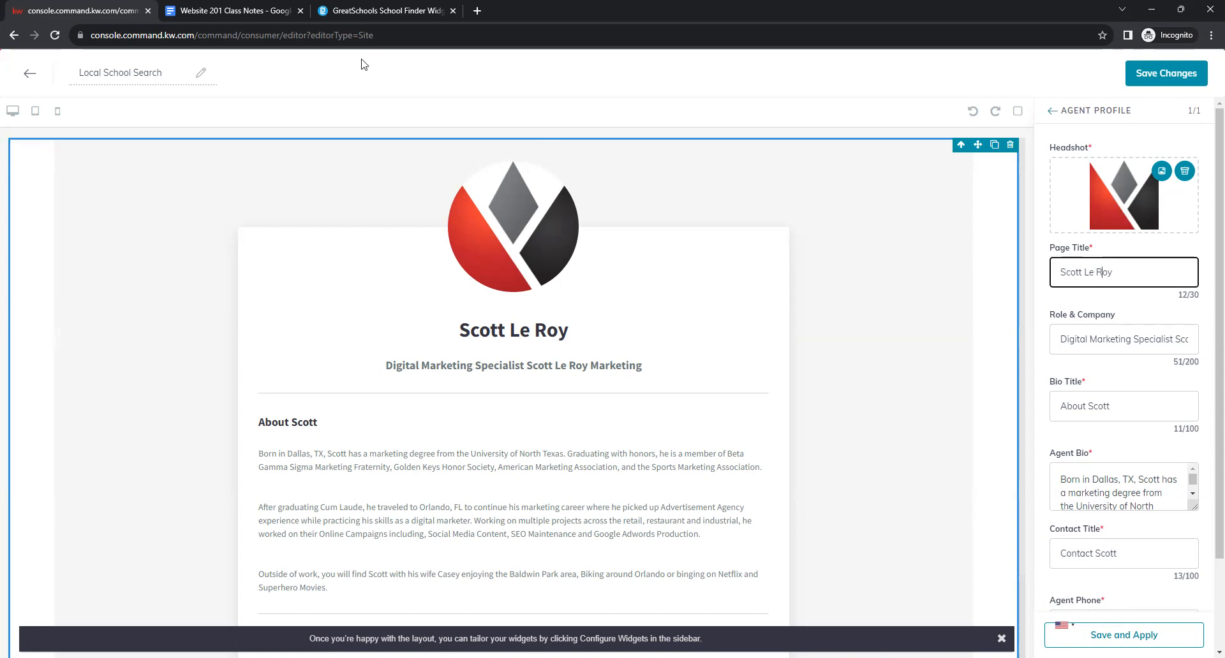
{"action": "left_click", "coordinate": [245, 7]}
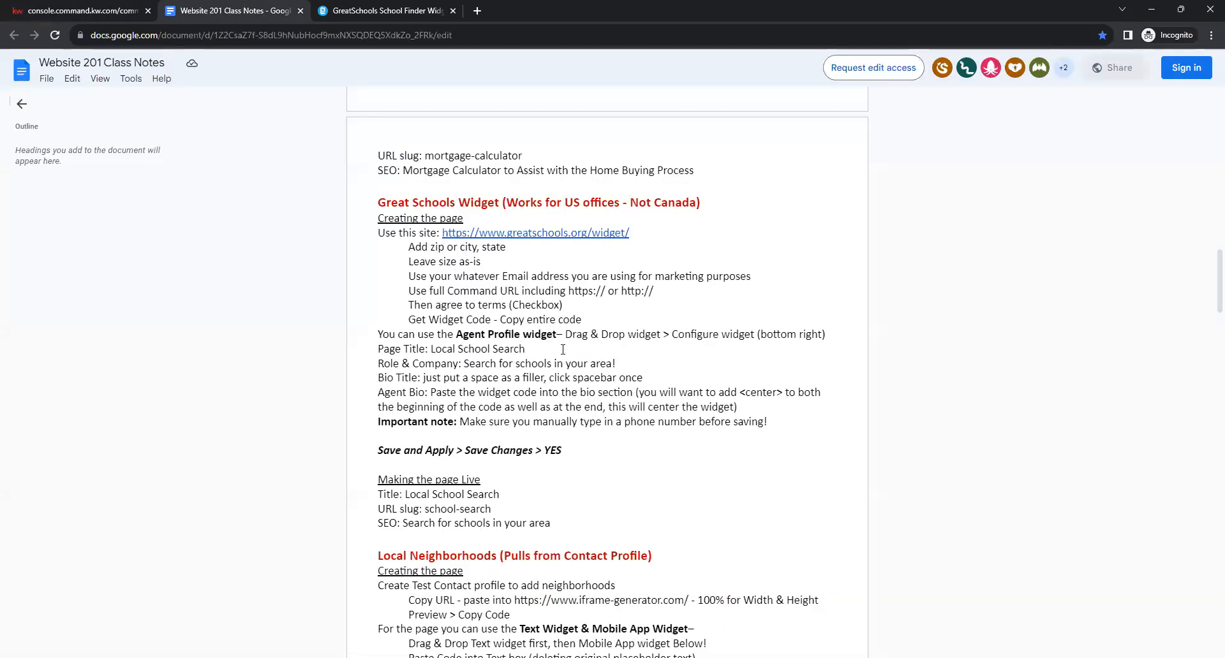
{"action": "left_click_drag", "start_coordinate": [371, 347], "coordinate": [609, 368]}
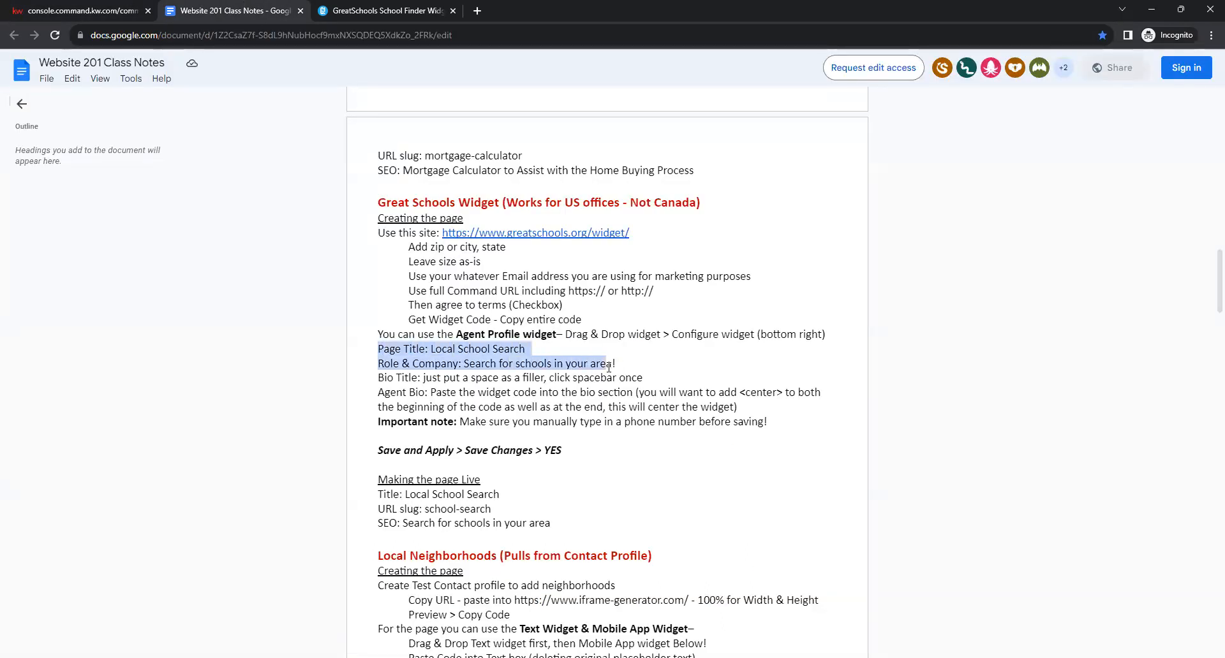
{"action": "left_click", "coordinate": [634, 367]}
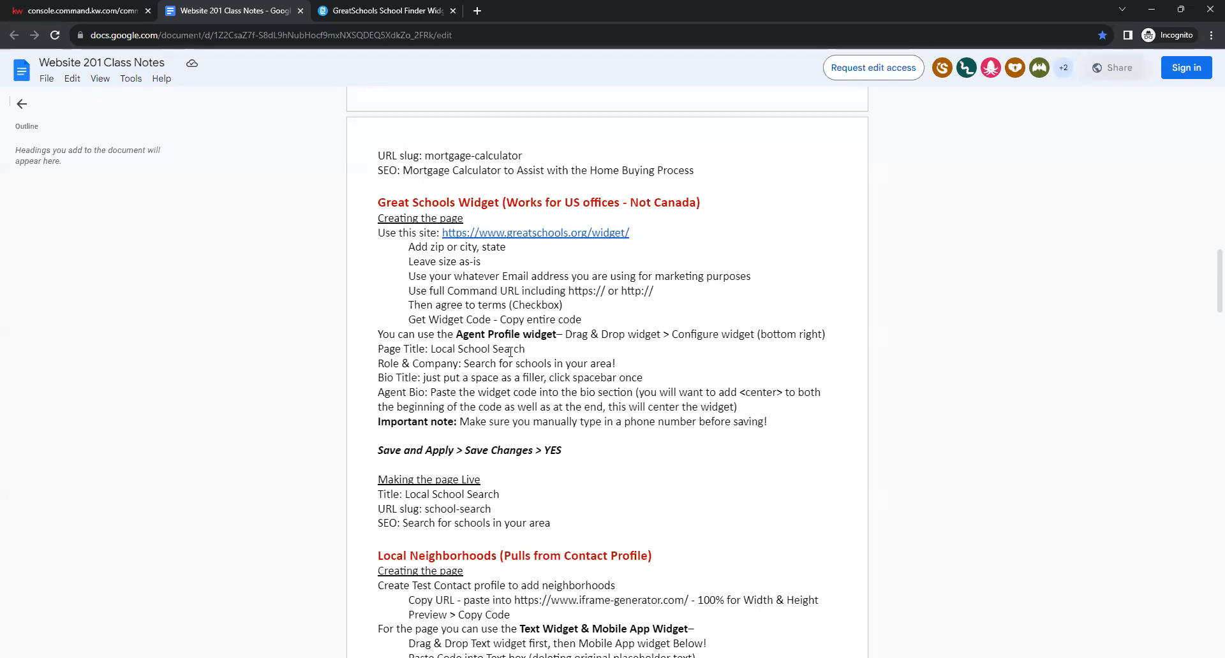
{"action": "scroll", "coordinate": [511, 352], "scroll_direction": "down", "scroll_amount": 1}
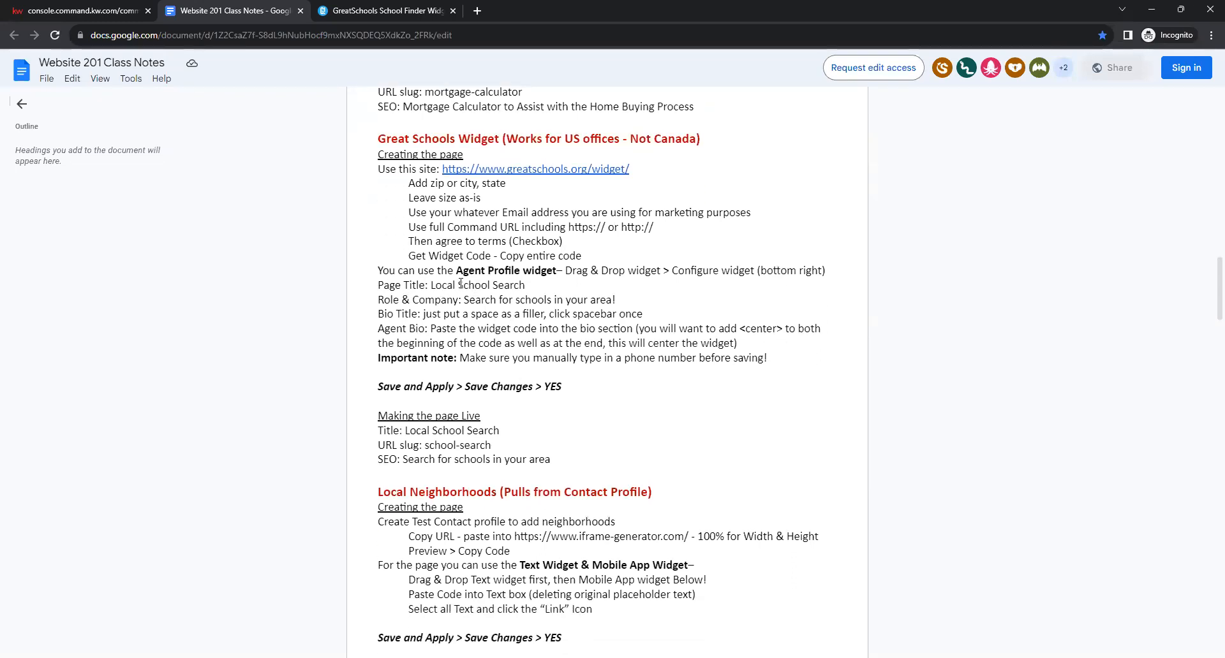
{"action": "left_click", "coordinate": [86, 11]}
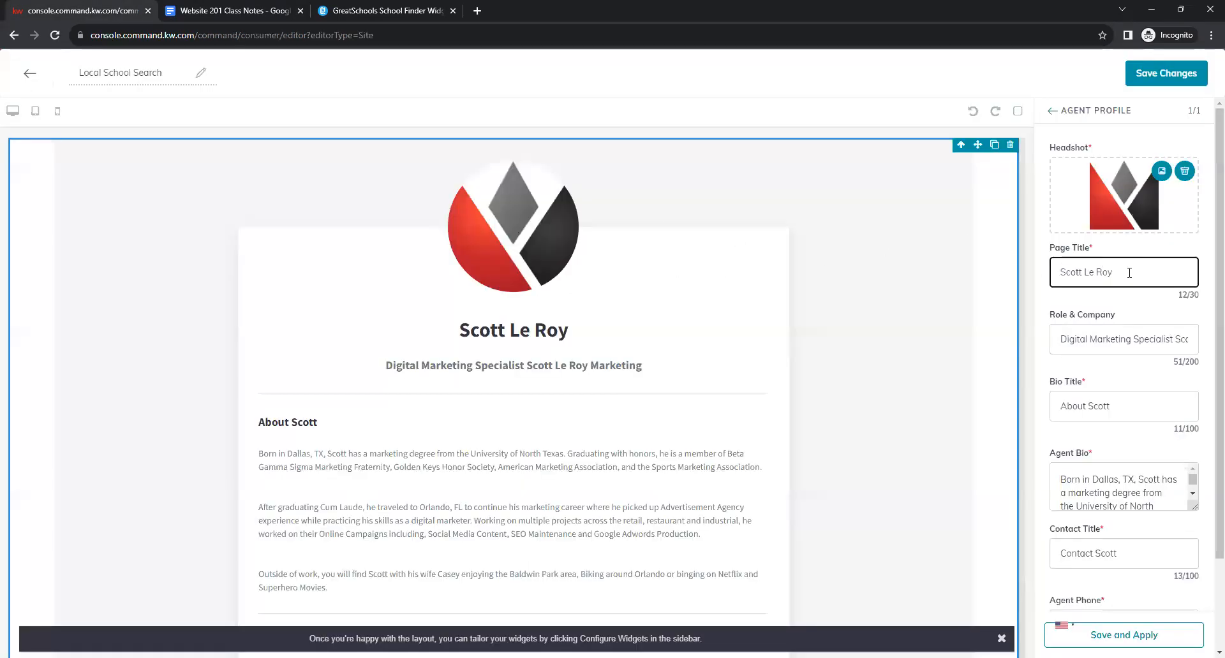
{"action": "left_click_drag", "start_coordinate": [1122, 273], "coordinate": [1054, 273]}
{"action": "key", "text": "BackSpace"}
{"action": "type", "text": "Local School Search"}
{"action": "left_click", "coordinate": [1071, 300]}
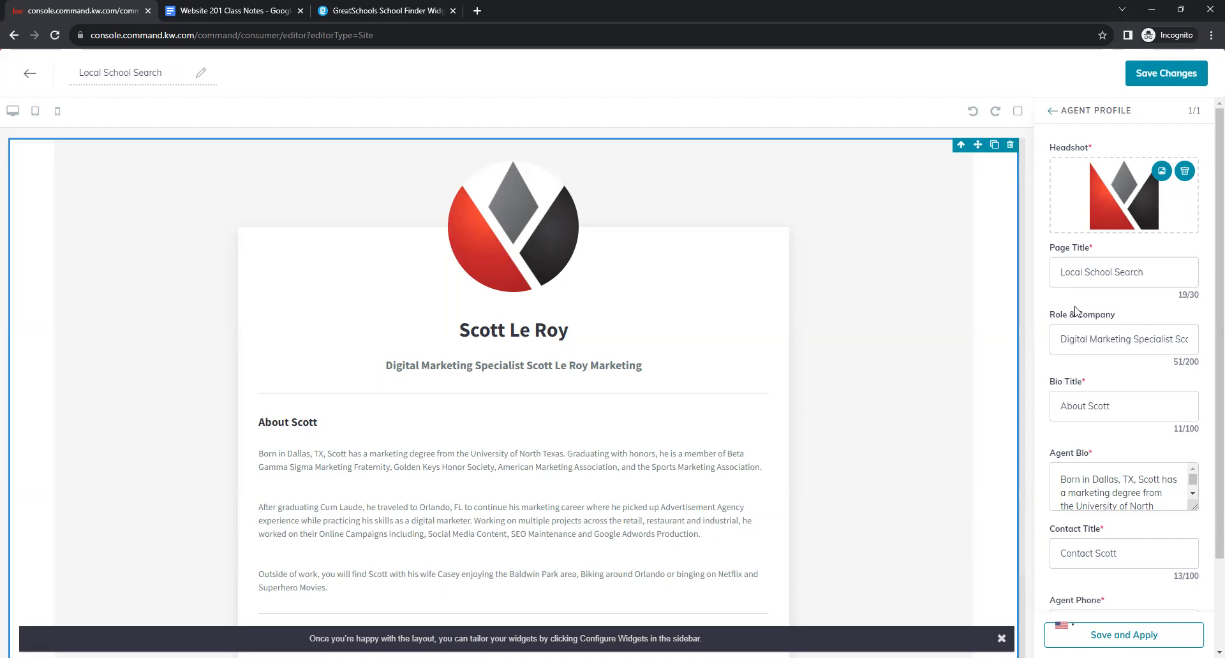
Change Role & Company to 'Search for Schools in your area' as given in the notes.
{"action": "left_click", "coordinate": [1086, 339]}
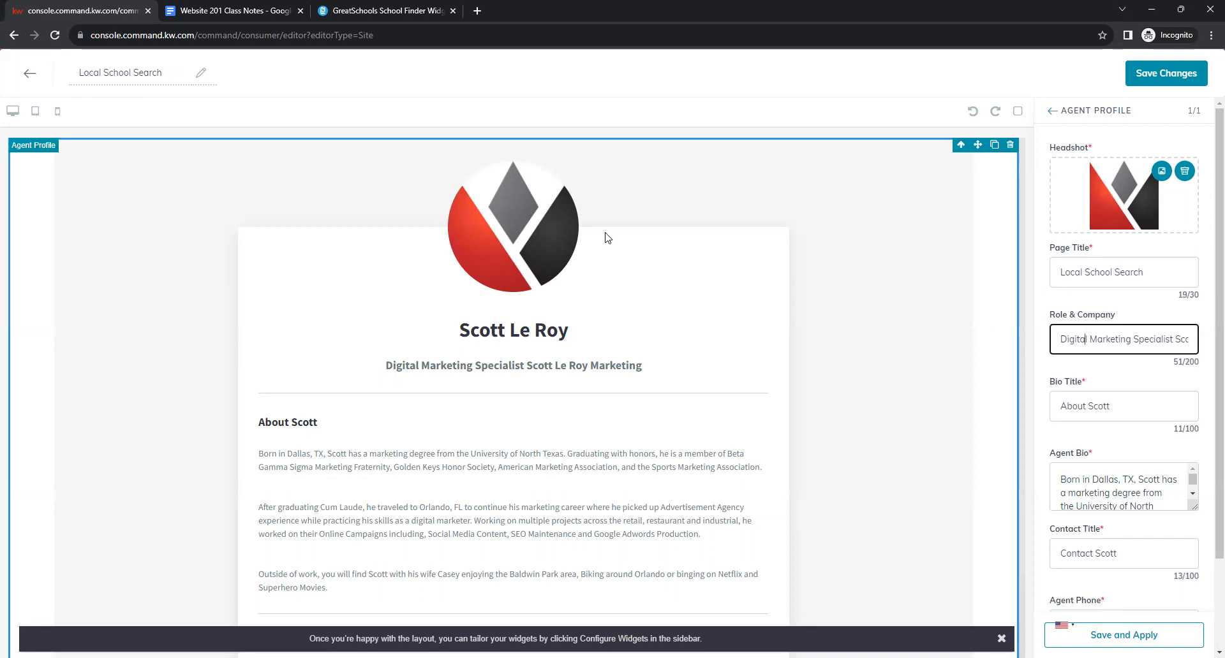
{"action": "left_click", "coordinate": [228, 10]}
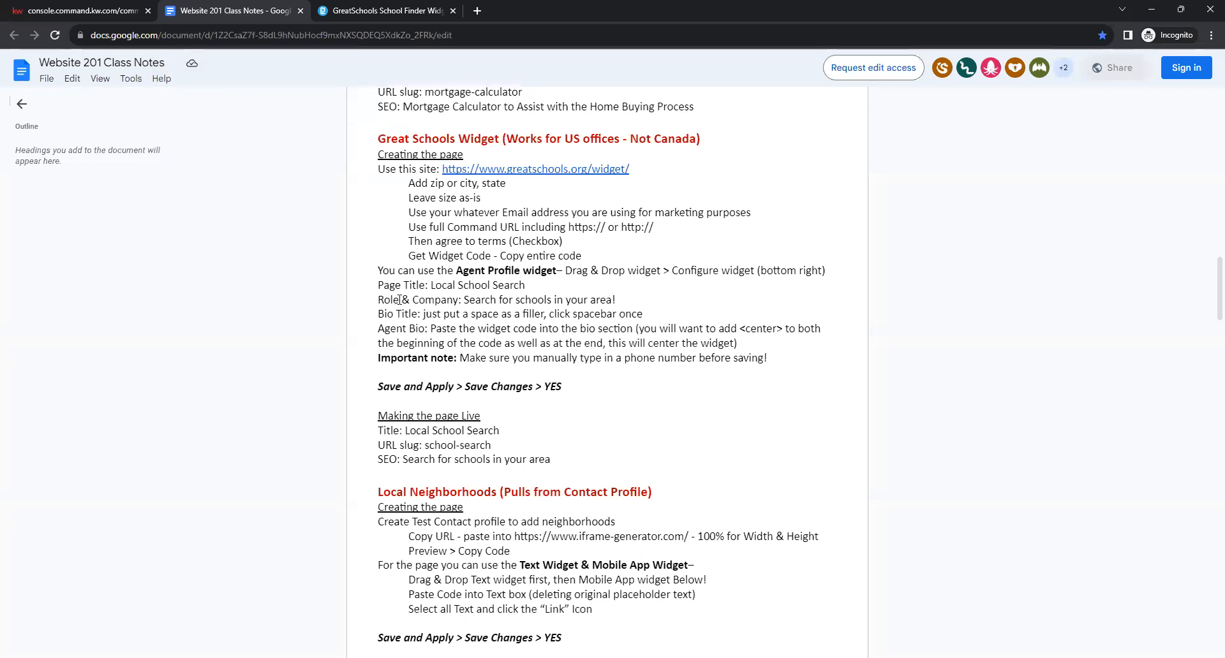
{"action": "left_click_drag", "start_coordinate": [616, 301], "coordinate": [466, 299]}
{"action": "left_click", "coordinate": [576, 301]}
{"action": "left_click", "coordinate": [107, 13]}
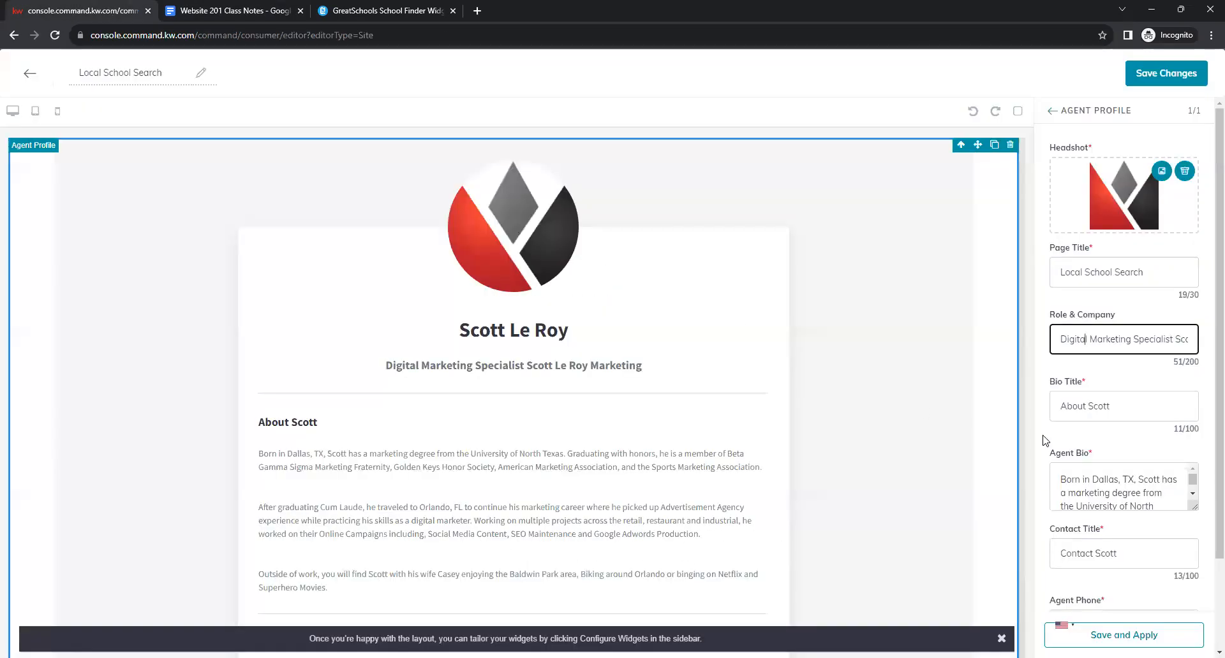
{"action": "triple_click", "coordinate": [1145, 336]}
{"action": "key", "text": "BackSpace"}
{"action": "type", "text": "Sear"}
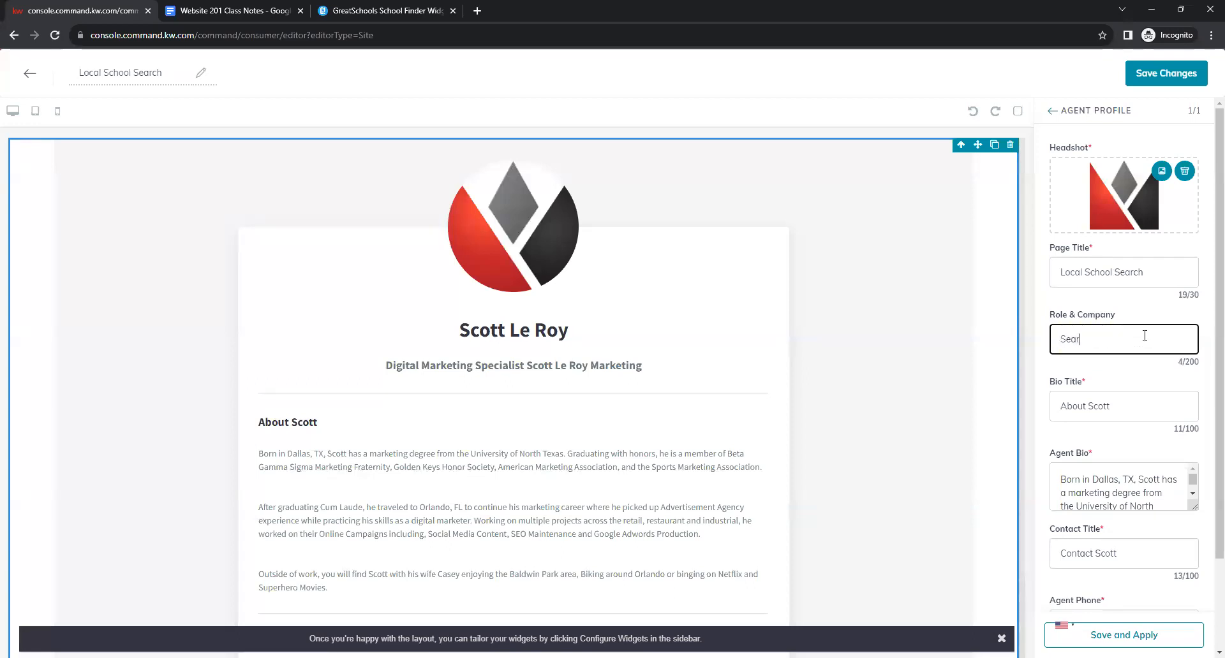
{"action": "type", "text": "ch for Schools in your area"}
{"action": "scroll", "coordinate": [1102, 394], "scroll_direction": "down", "scroll_amount": 1}
{"action": "left_click", "coordinate": [1133, 344]}
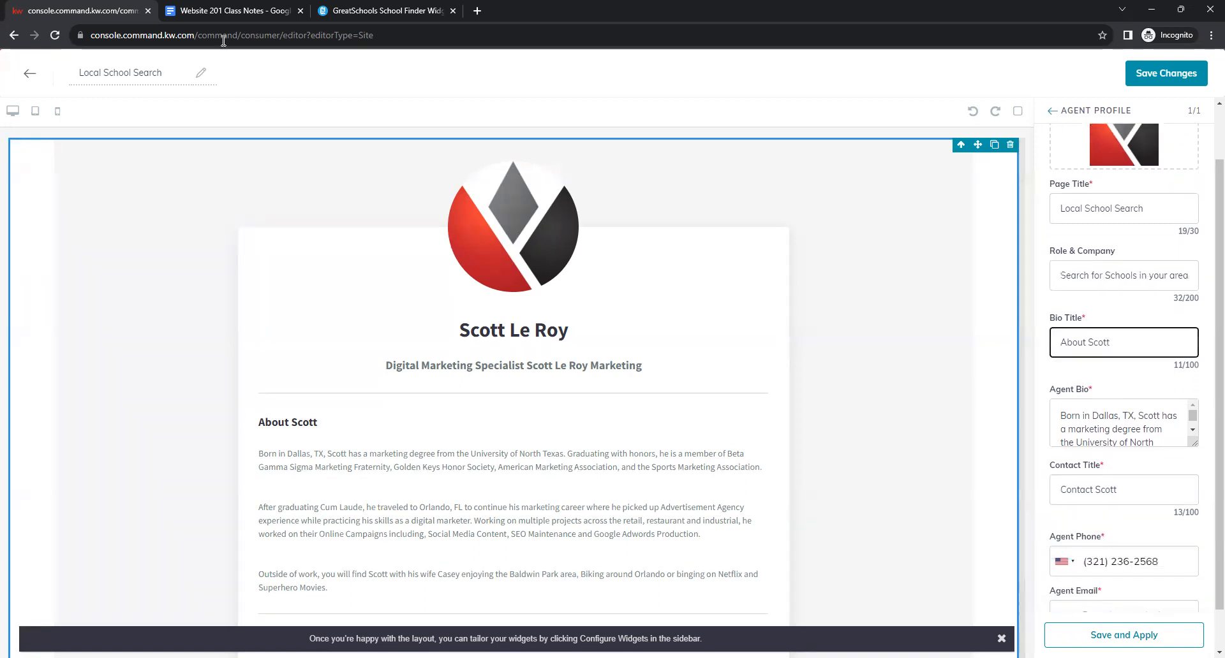
{"action": "left_click", "coordinate": [218, 8]}
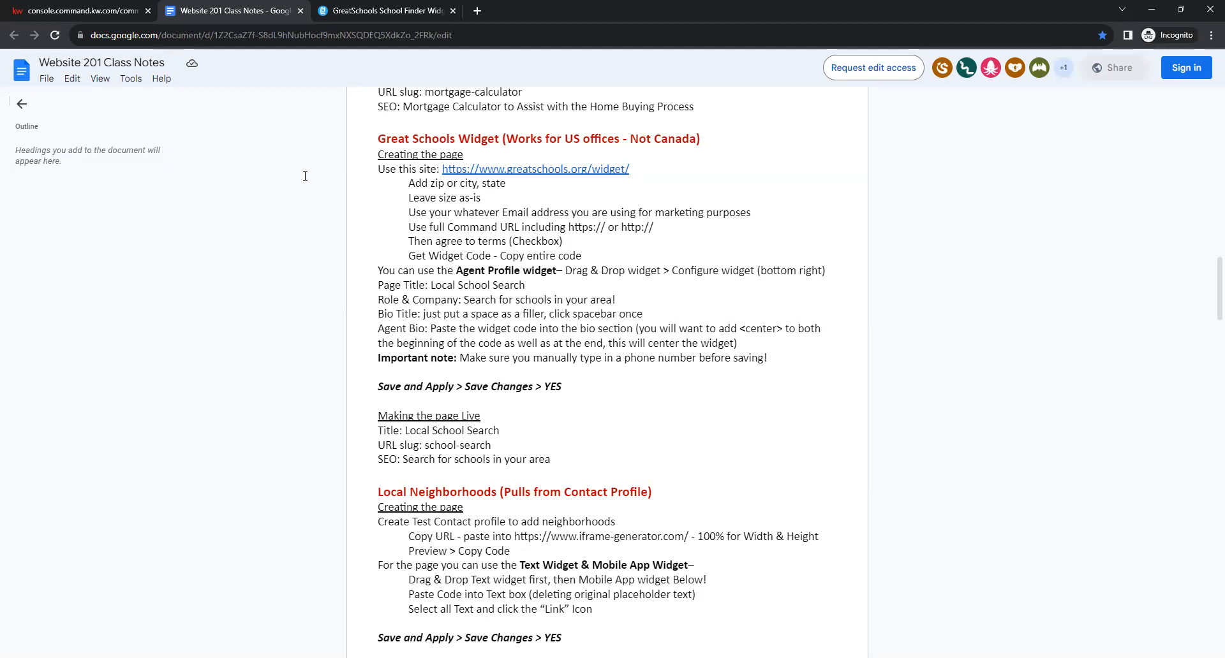
Clear the Agent Profile bio title 'About Scott', leaving a single blank space as filler.
{"action": "left_click", "coordinate": [107, 9]}
{"action": "left_click", "coordinate": [1175, 344]}
{"action": "key", "text": "ctrl+a"}
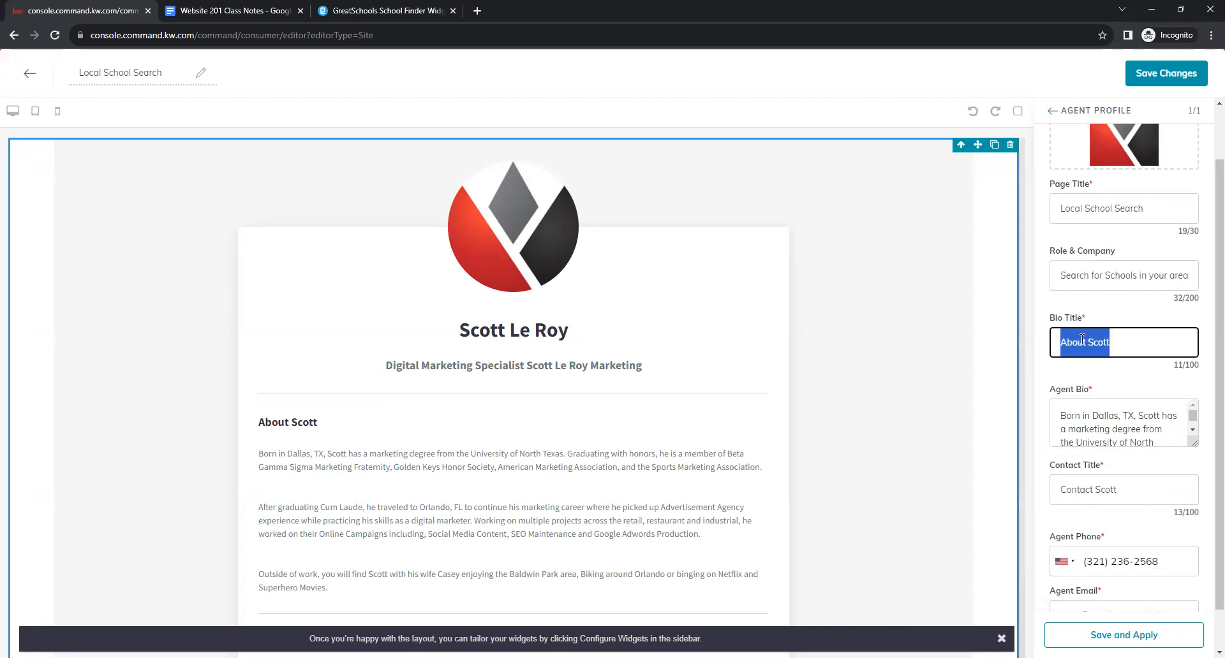
{"action": "key", "text": "BackSpace"}
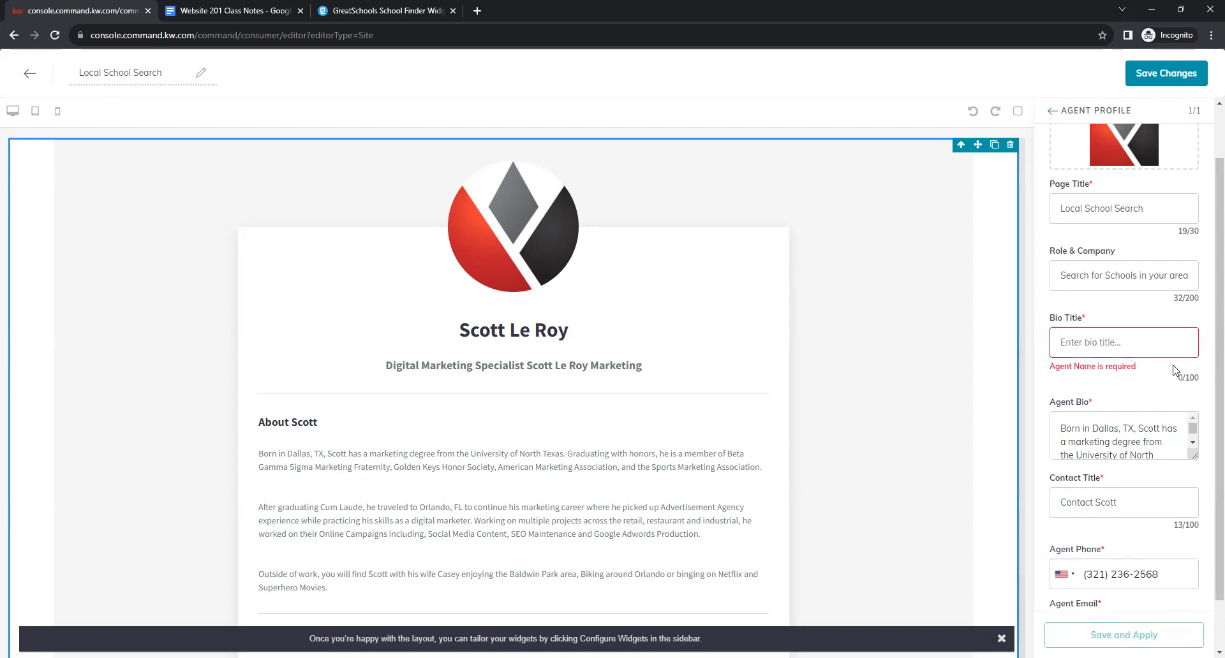
{"action": "left_click", "coordinate": [1088, 342]}
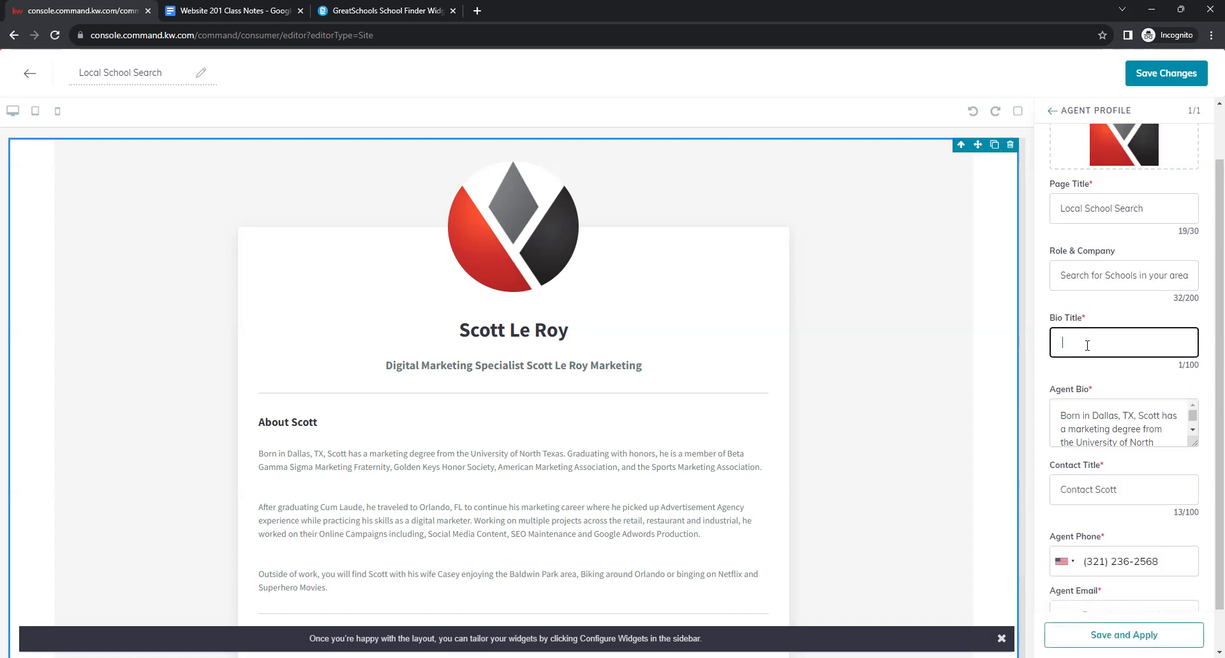
{"action": "left_click", "coordinate": [1079, 379]}
Enlarge the Agent Bio box and delete all of the existing bio text.
{"action": "left_click_drag", "start_coordinate": [1193, 442], "coordinate": [1189, 614]}
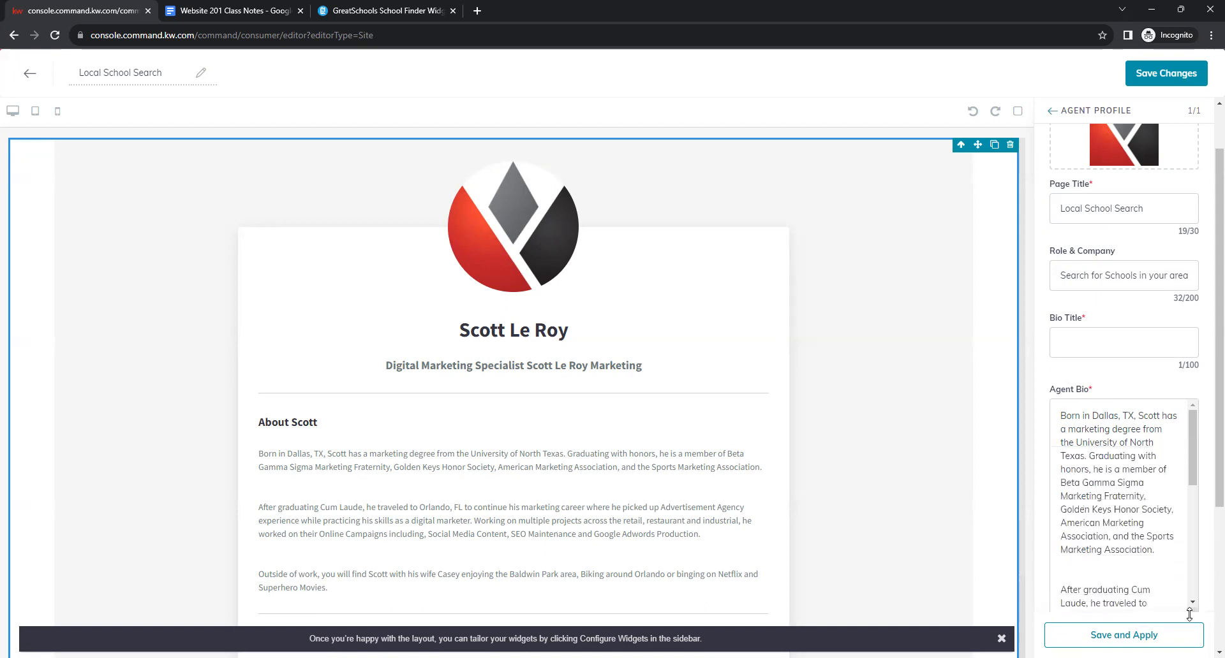
{"action": "scroll", "coordinate": [1191, 414], "scroll_direction": "down", "scroll_amount": 1}
{"action": "scroll", "coordinate": [1208, 428], "scroll_direction": "down", "scroll_amount": 1}
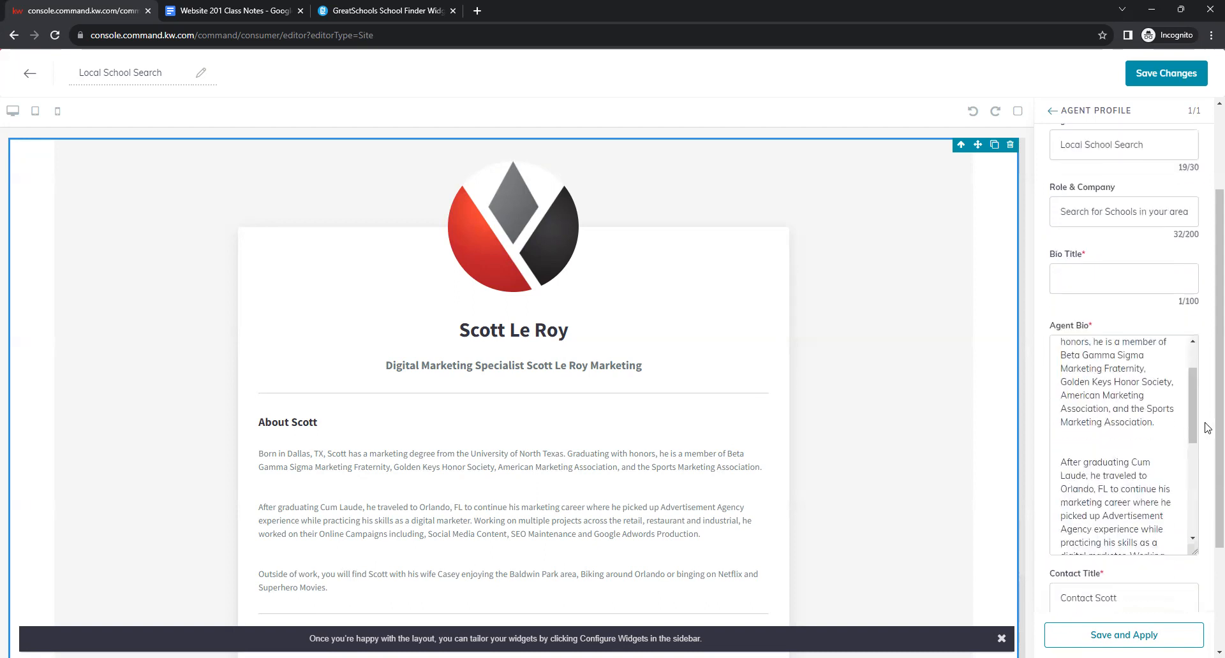
{"action": "left_click_drag", "start_coordinate": [1194, 423], "coordinate": [1193, 352]}
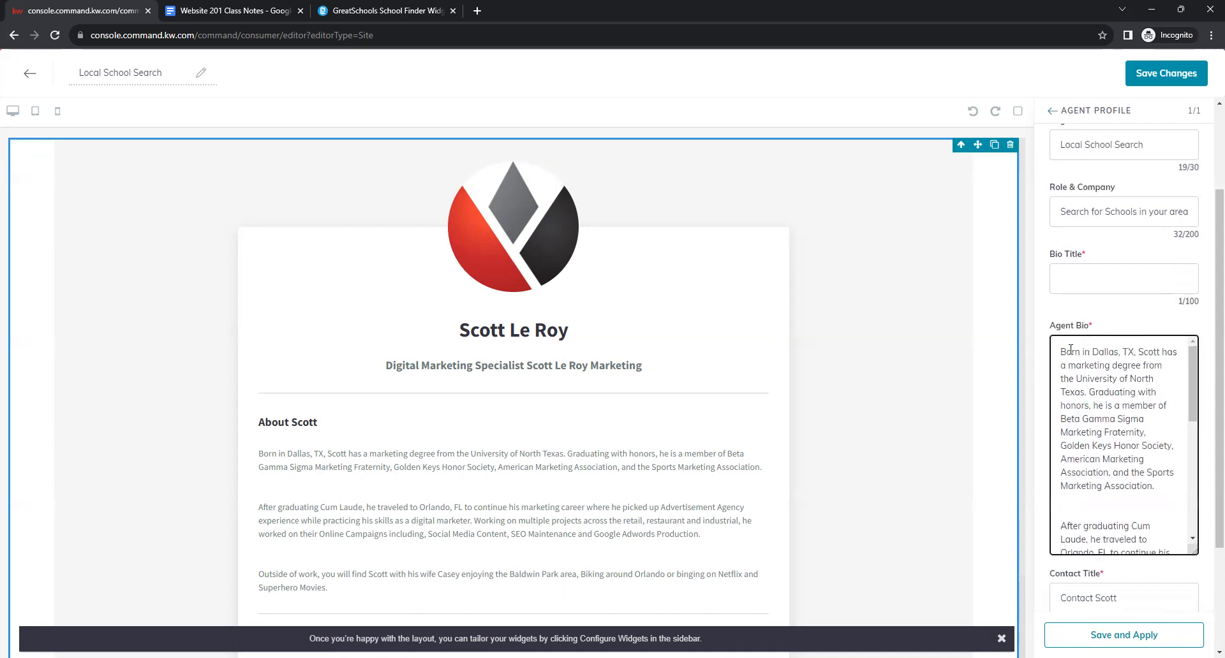
{"action": "left_click_drag", "start_coordinate": [1059, 352], "coordinate": [1182, 576]}
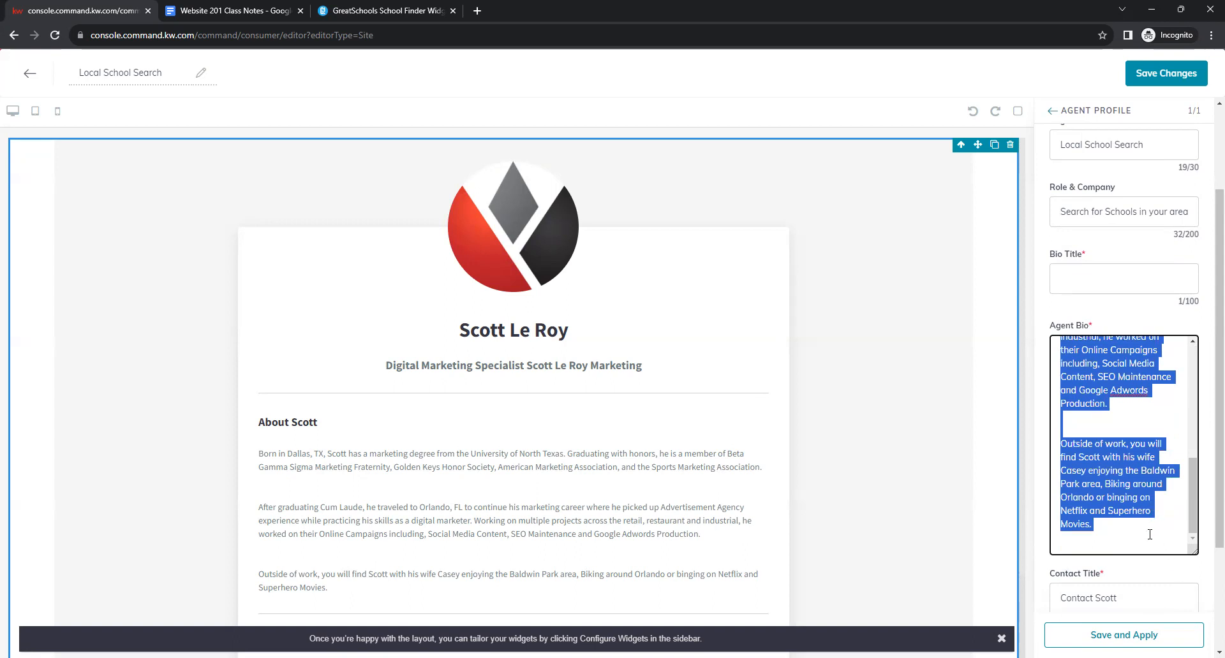
{"action": "key", "text": "BackSpace"}
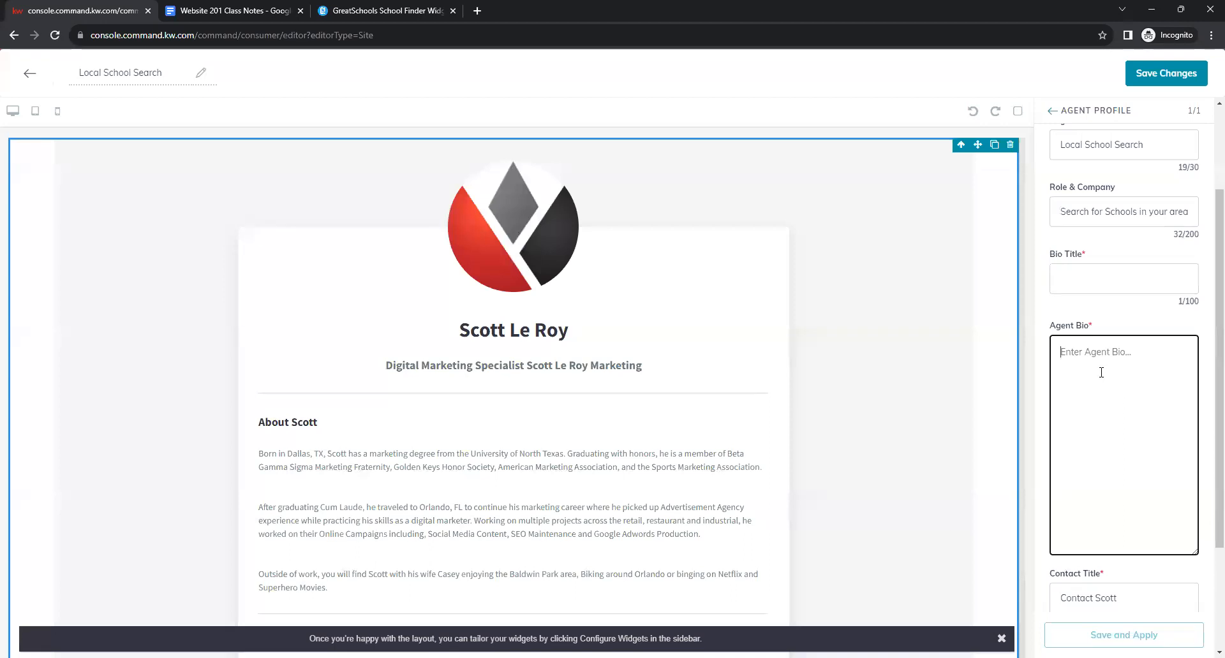
Enter the copied GreatSchools widget code in the bio, wrapped in <center> tags.
{"action": "type", "text": "<ce"}
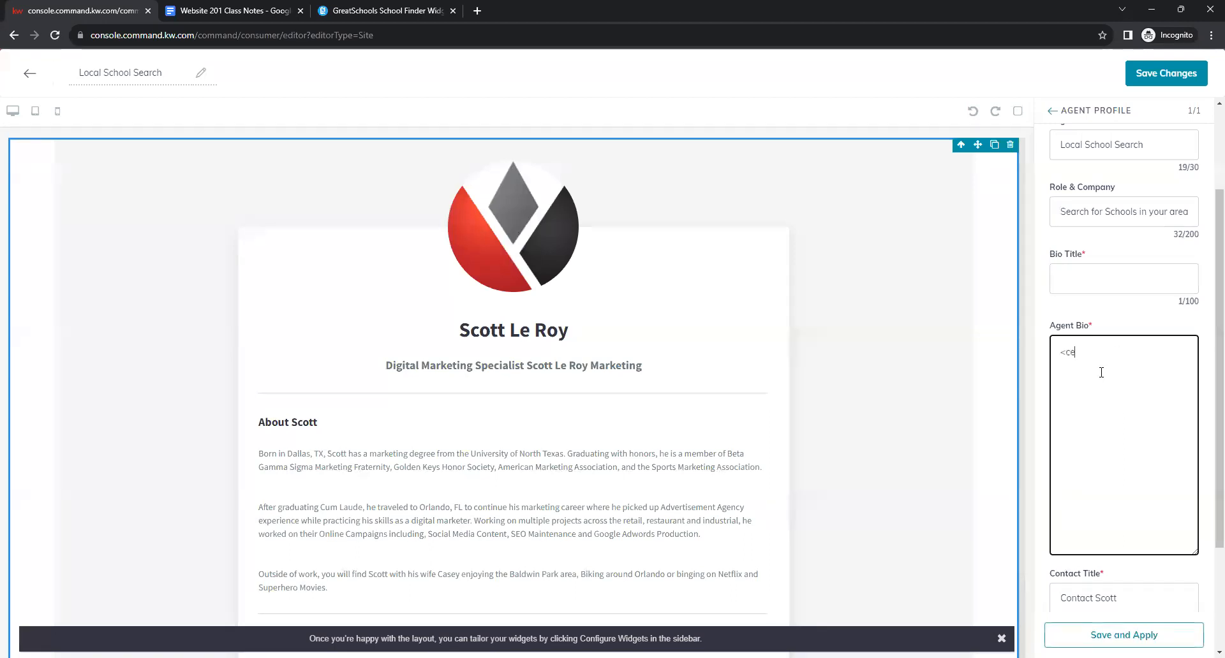
{"action": "type", "text": "nter>"}
{"action": "right_click", "coordinate": [1113, 353]}
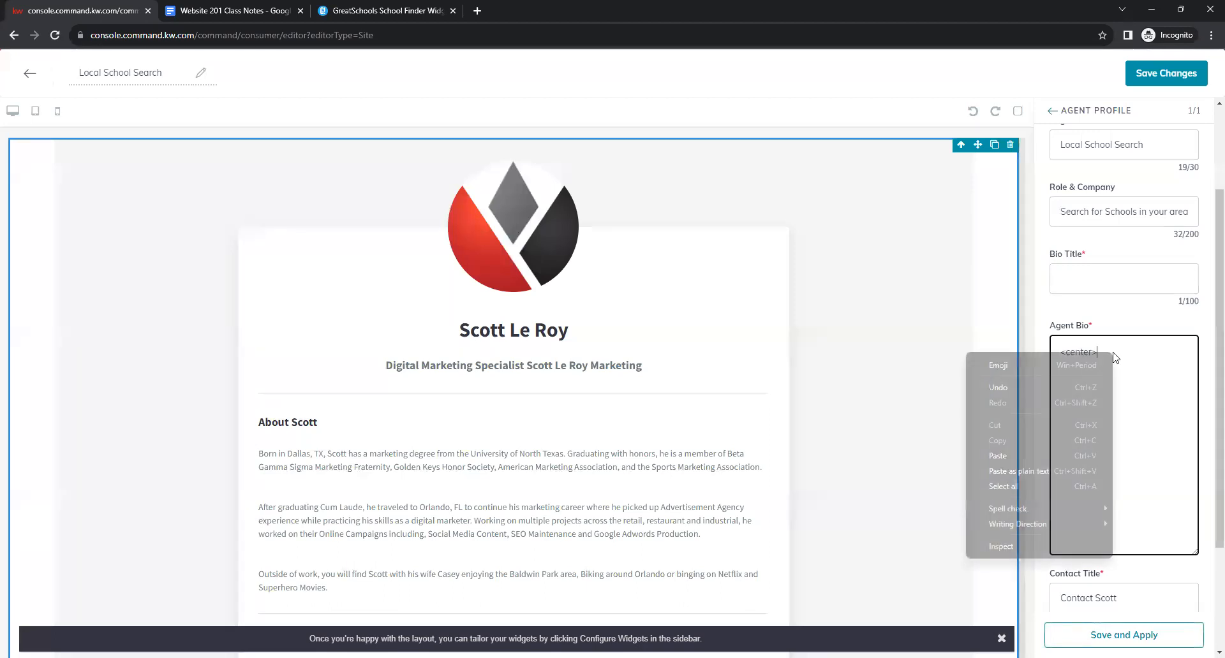
{"action": "left_click", "coordinate": [1067, 452]}
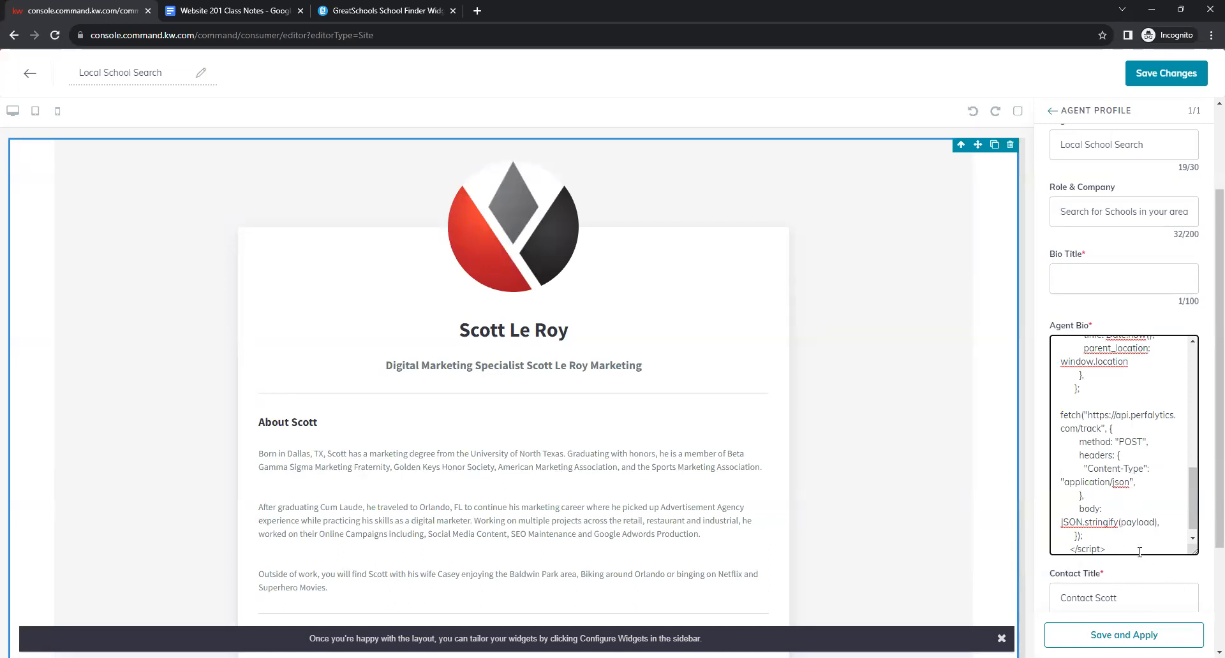
{"action": "type", "text": "<center>"}
{"action": "scroll", "coordinate": [1144, 572], "scroll_direction": "down", "scroll_amount": 3}
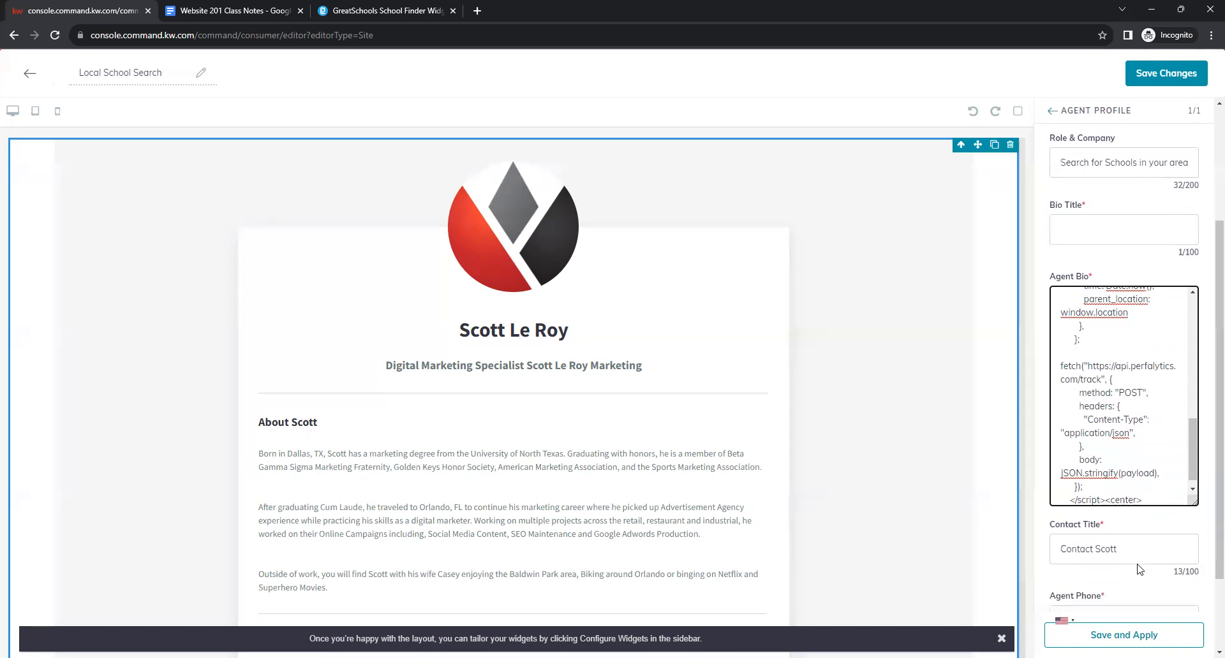
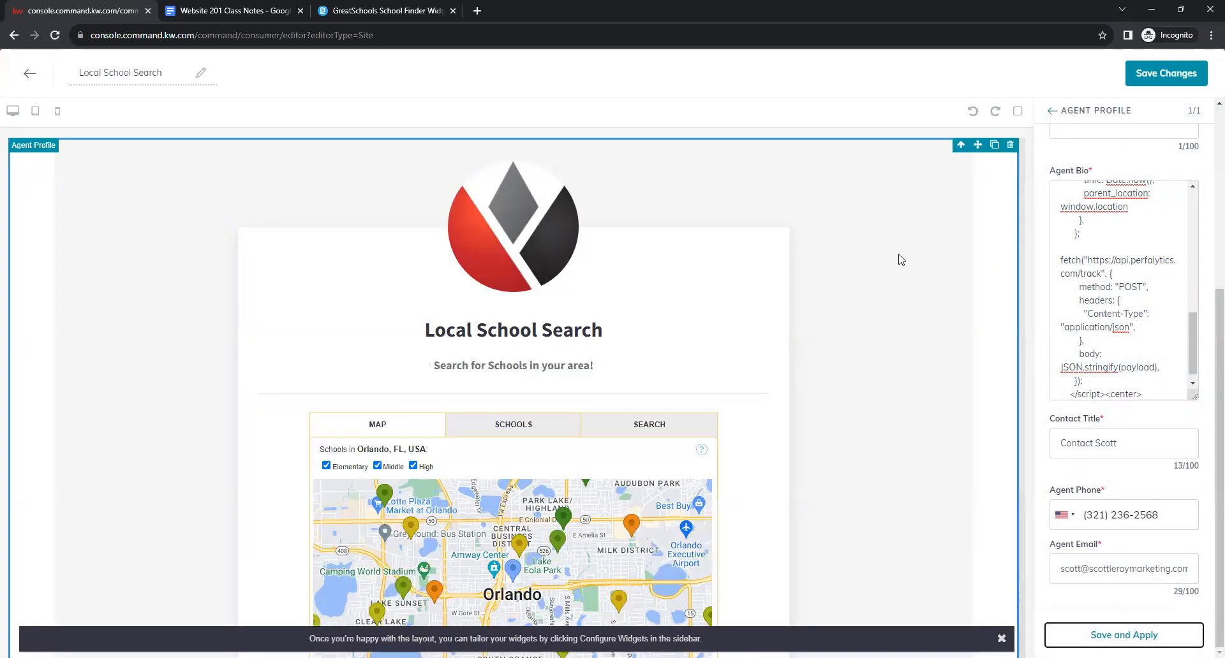
{"action": "scroll", "coordinate": [766, 340], "scroll_direction": "down", "scroll_amount": 2}
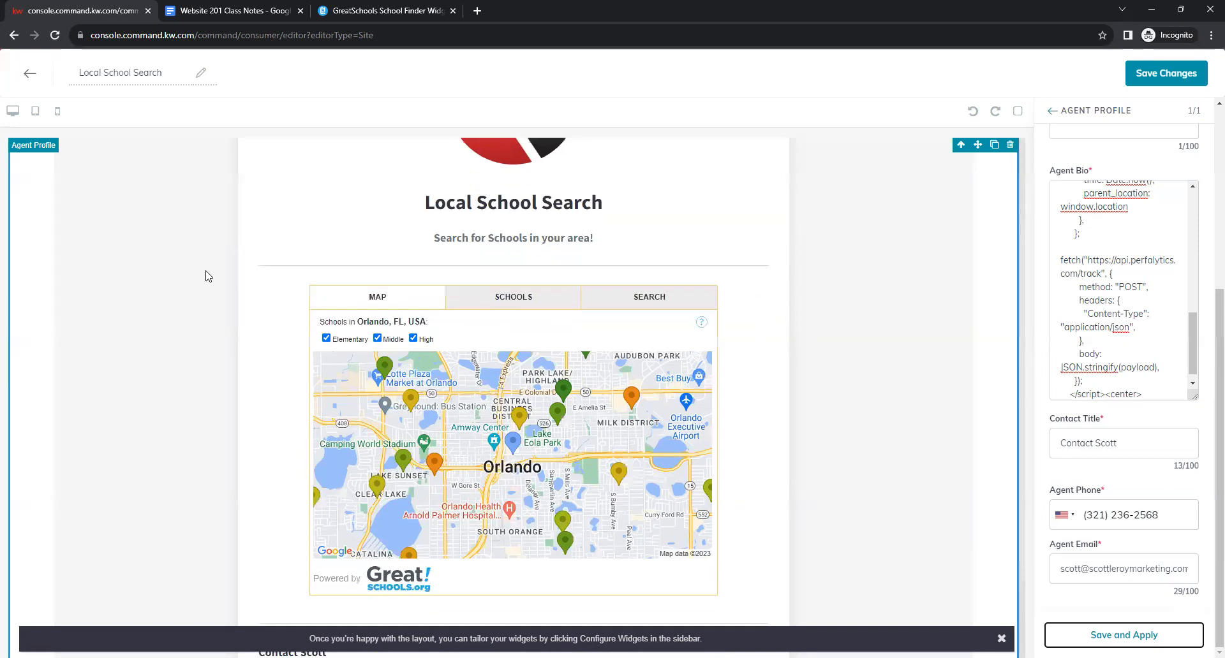
{"action": "scroll", "coordinate": [866, 335], "scroll_direction": "up", "scroll_amount": 1}
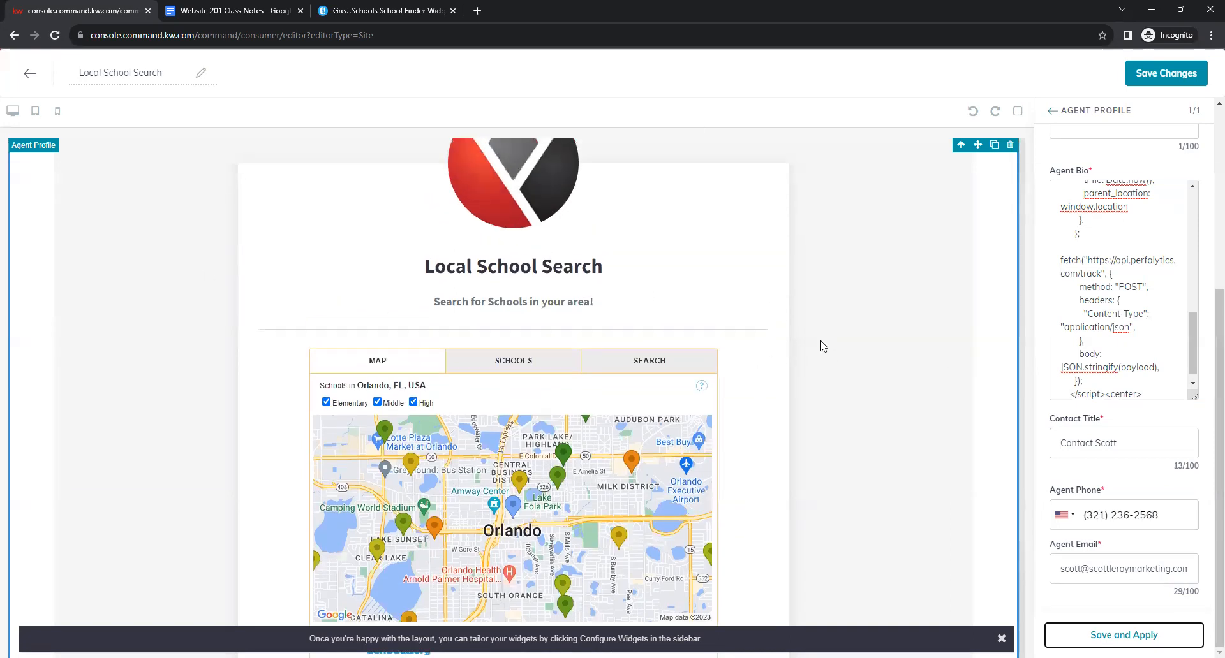
{"action": "scroll", "coordinate": [817, 347], "scroll_direction": "down", "scroll_amount": 1}
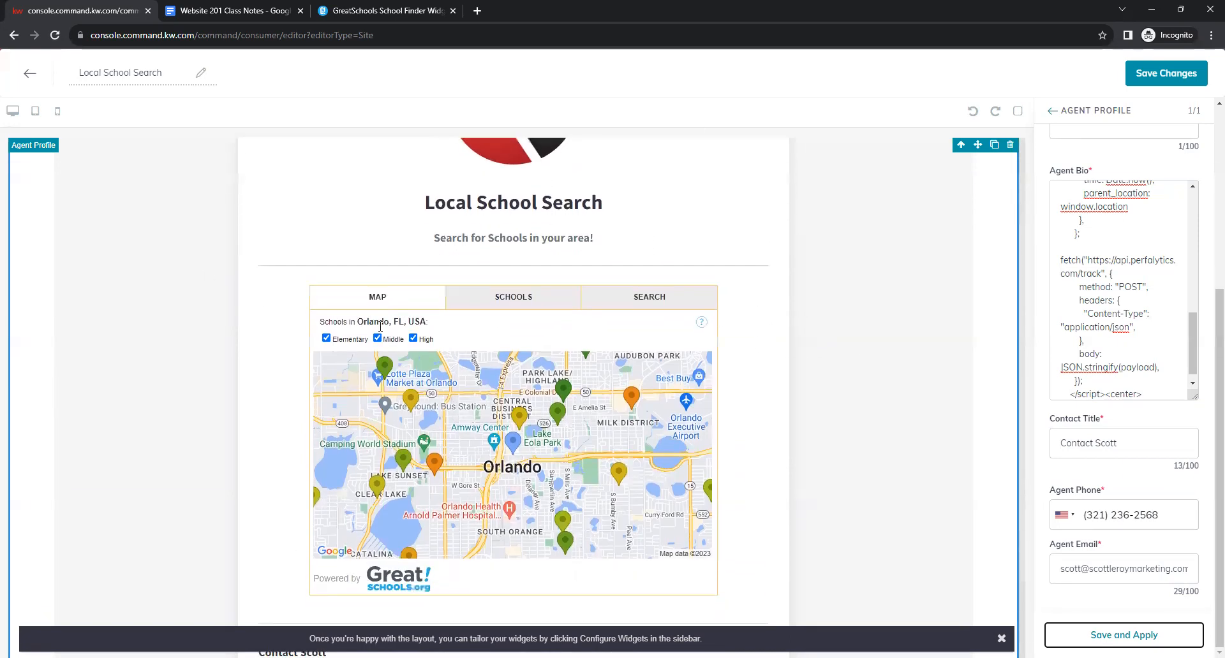
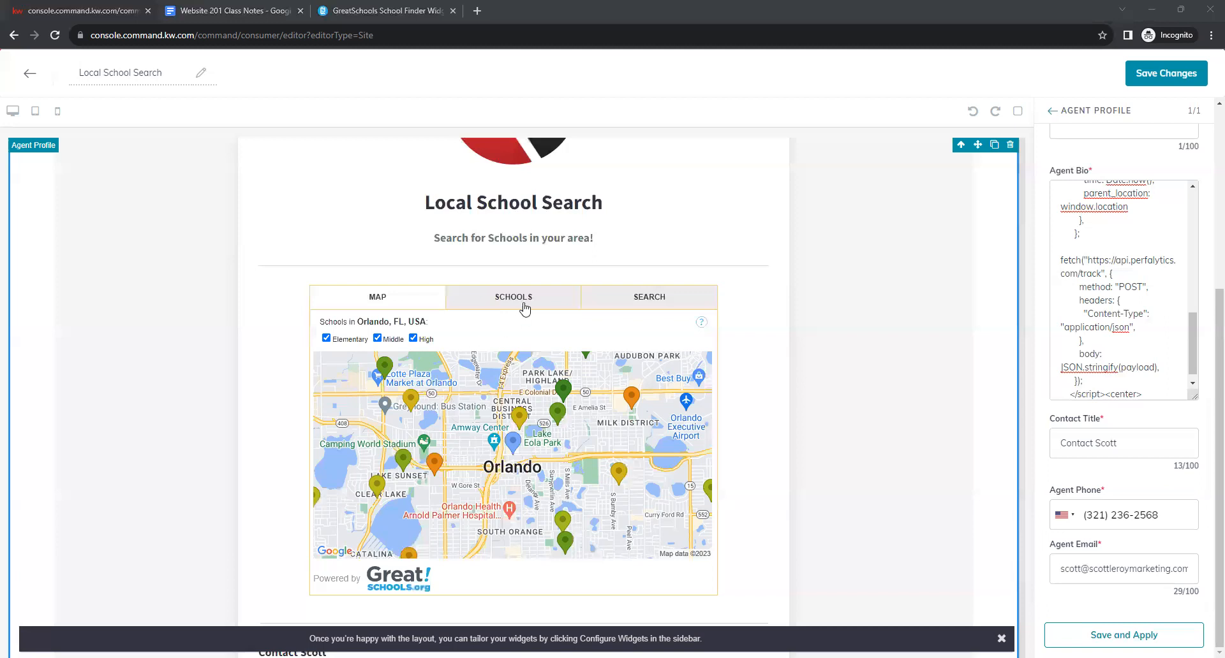
Test the GreatSchools widget's SCHOOLS list, SEARCH field, and MAP tabs, leaving the Orlando map showing.
{"action": "left_click", "coordinate": [525, 309]}
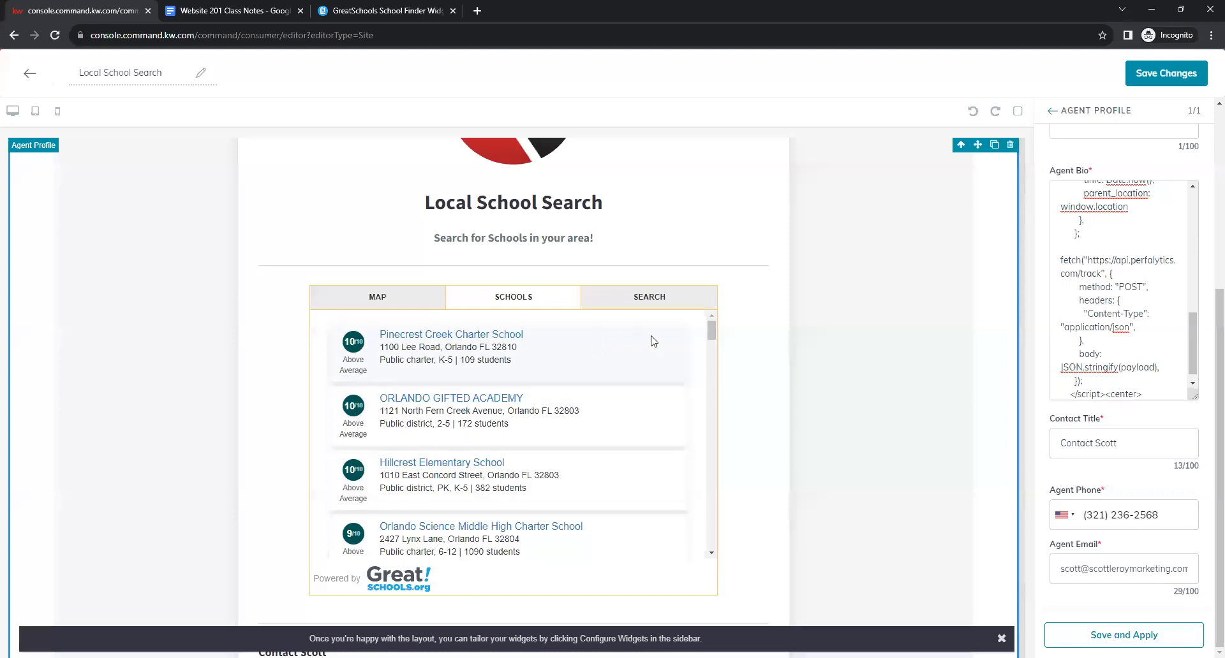
{"action": "left_click", "coordinate": [649, 302]}
{"action": "left_click", "coordinate": [535, 388]}
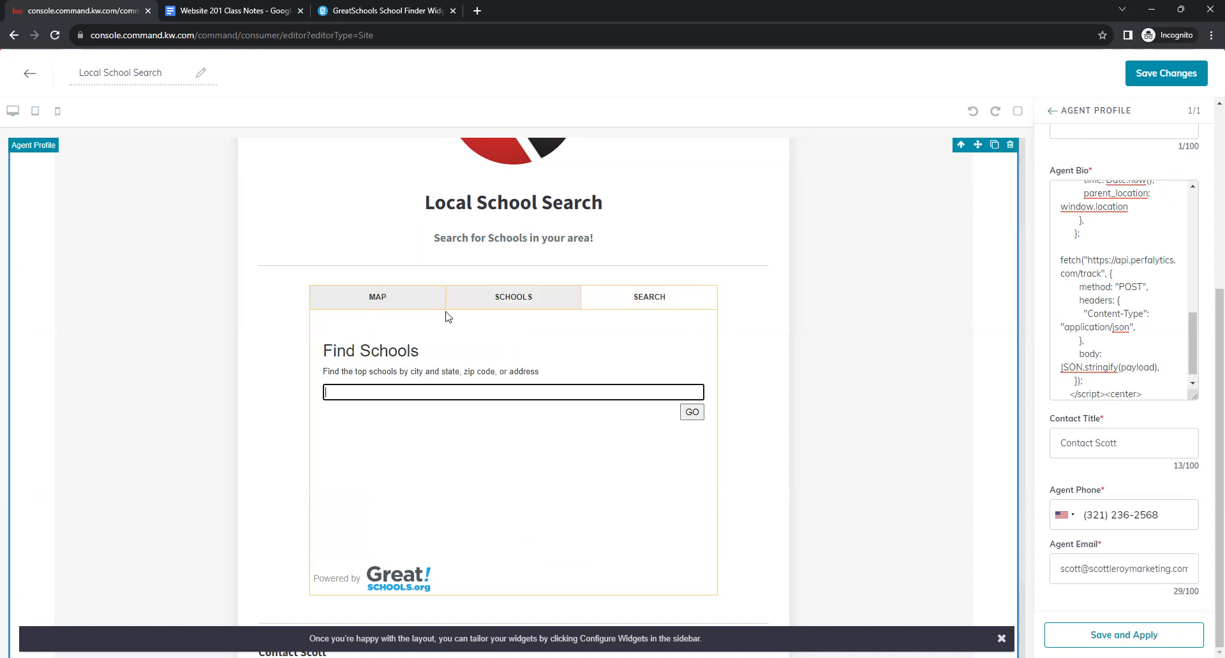
{"action": "left_click", "coordinate": [407, 300]}
{"action": "scroll", "coordinate": [820, 349], "scroll_direction": "down", "scroll_amount": 1}
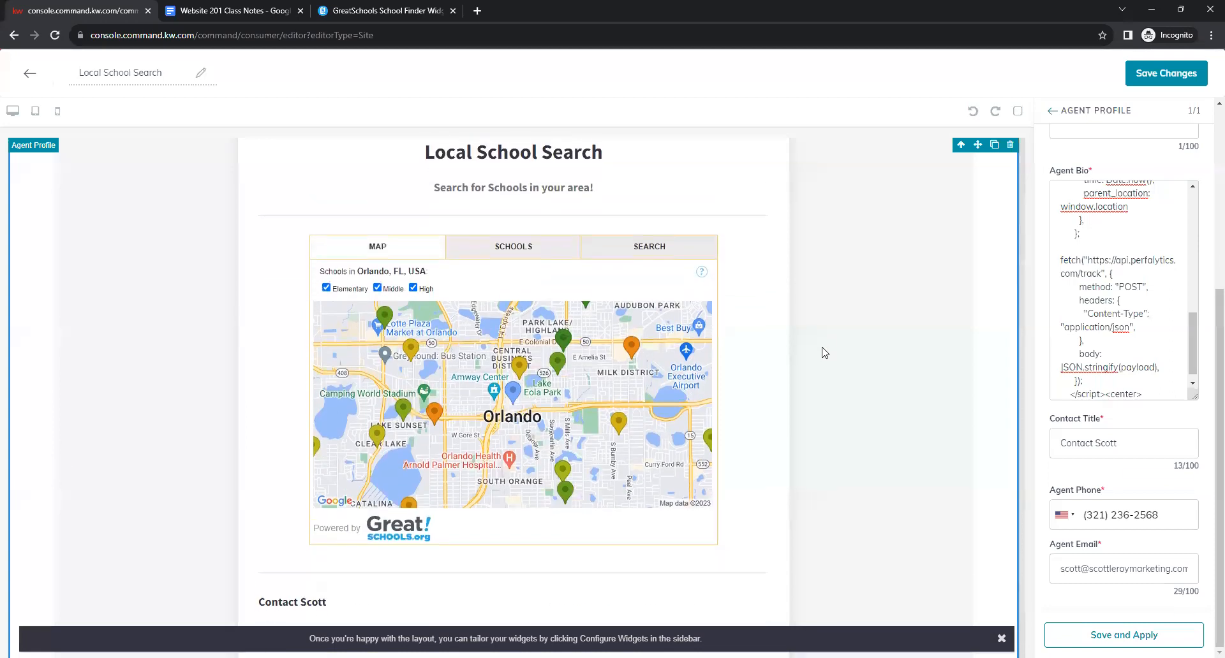
{"action": "scroll", "coordinate": [823, 354], "scroll_direction": "down", "scroll_amount": 1}
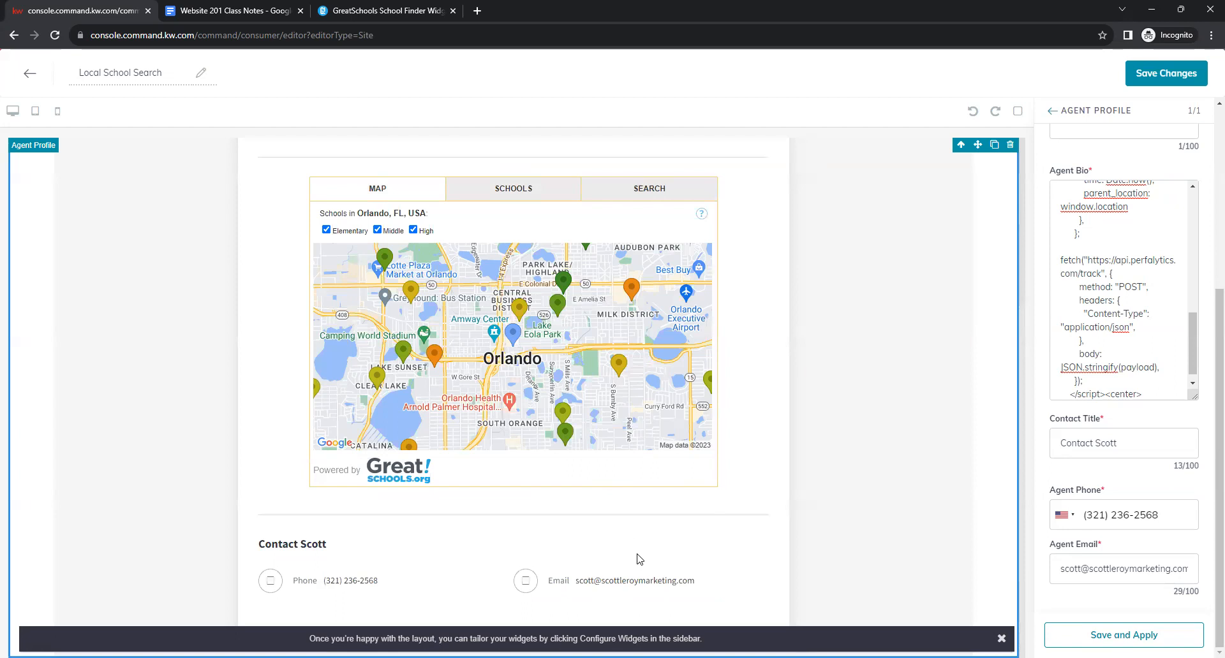
{"action": "scroll", "coordinate": [913, 379], "scroll_direction": "up", "scroll_amount": 4}
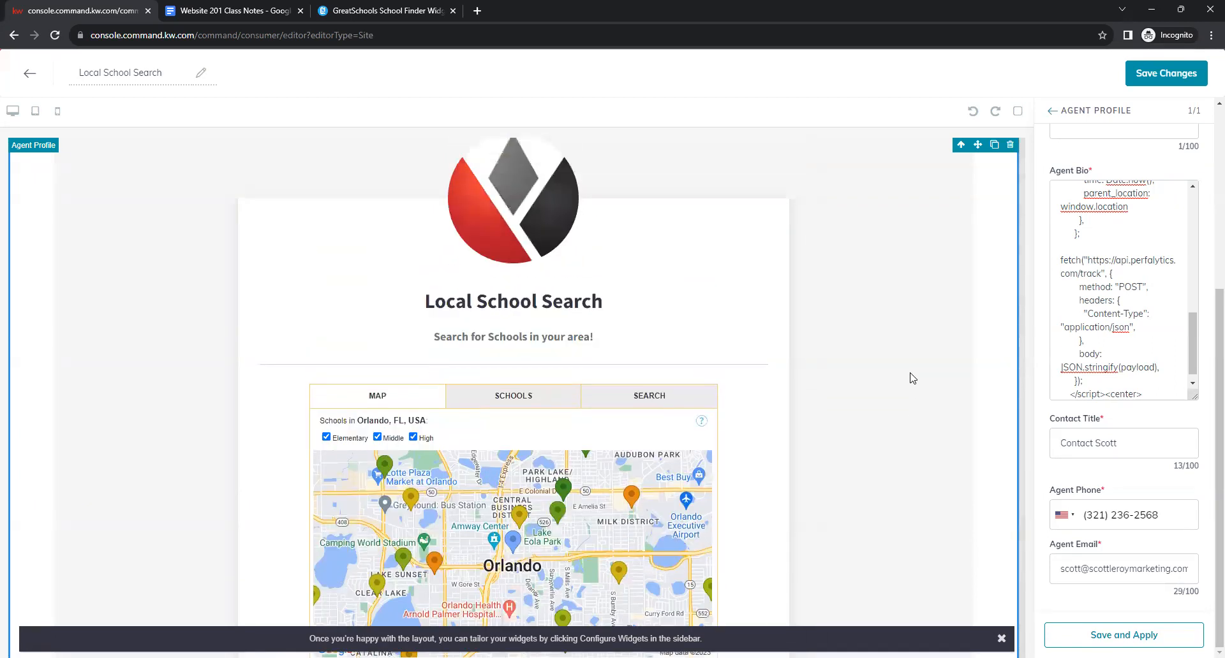
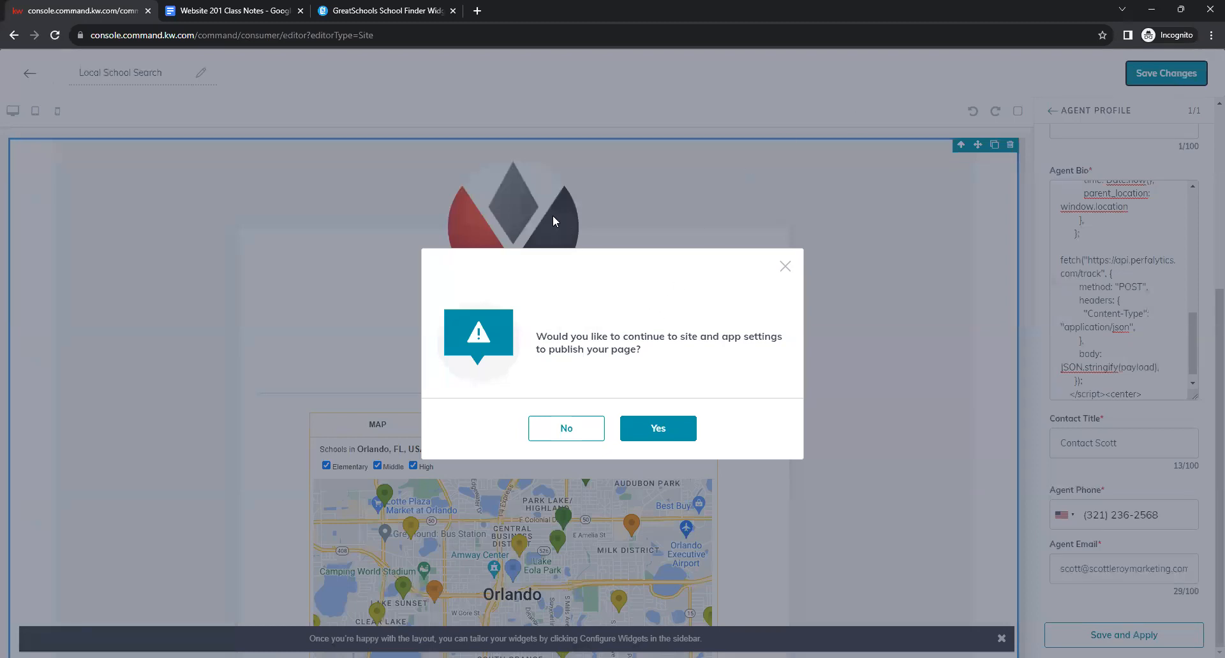
Skip publishing the school page and start a new page on the agent site.
{"action": "left_click", "coordinate": [562, 435]}
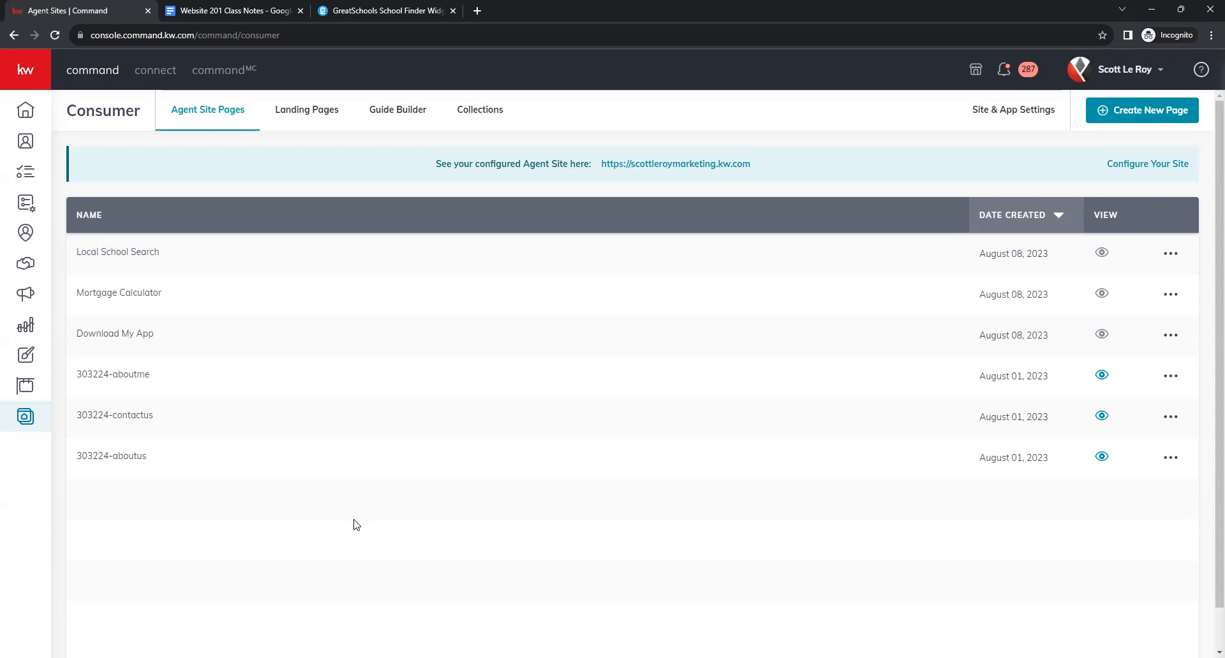
{"action": "left_click", "coordinate": [1156, 111]}
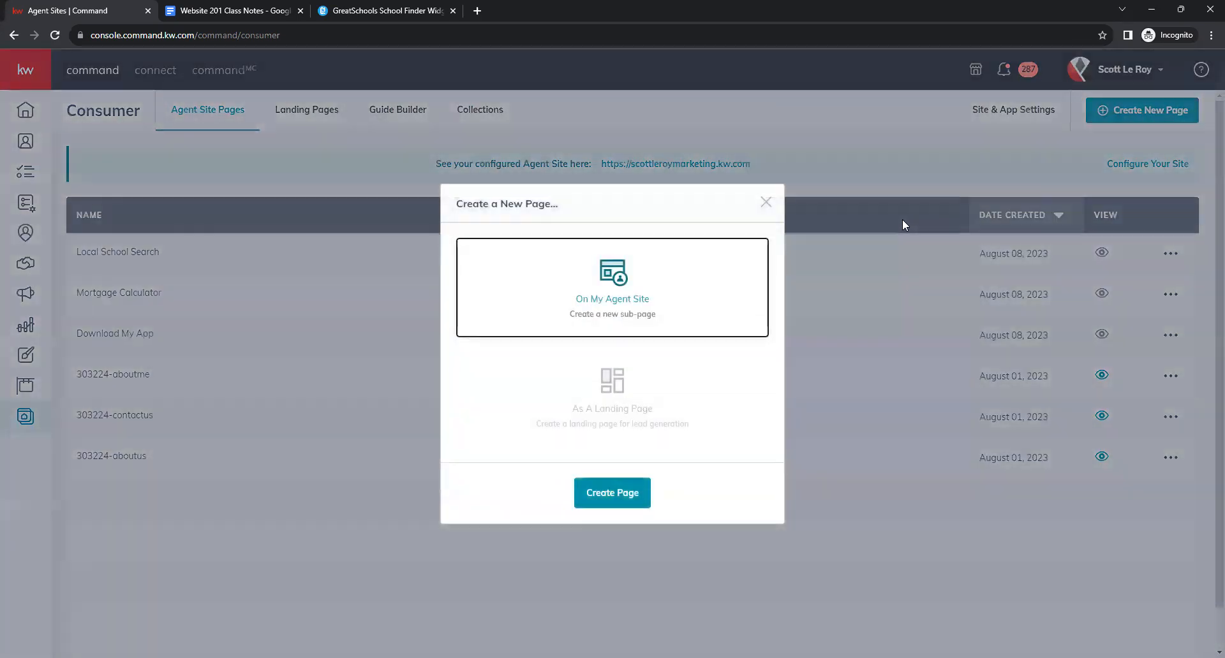
{"action": "left_click", "coordinate": [600, 494]}
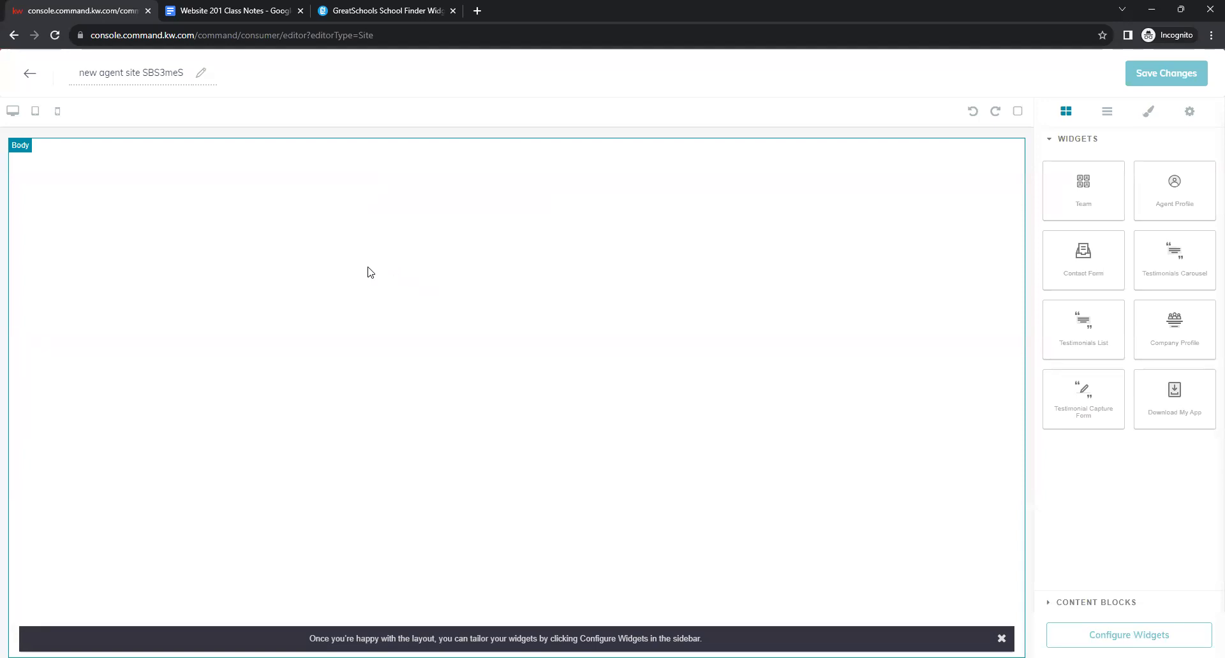
Retitle the new page 'Keller Mortgage/Keller Covered'.
{"action": "left_click", "coordinate": [161, 72]}
{"action": "key", "text": "BackSpace"}
{"action": "type", "text": "Keller Mortgho"}
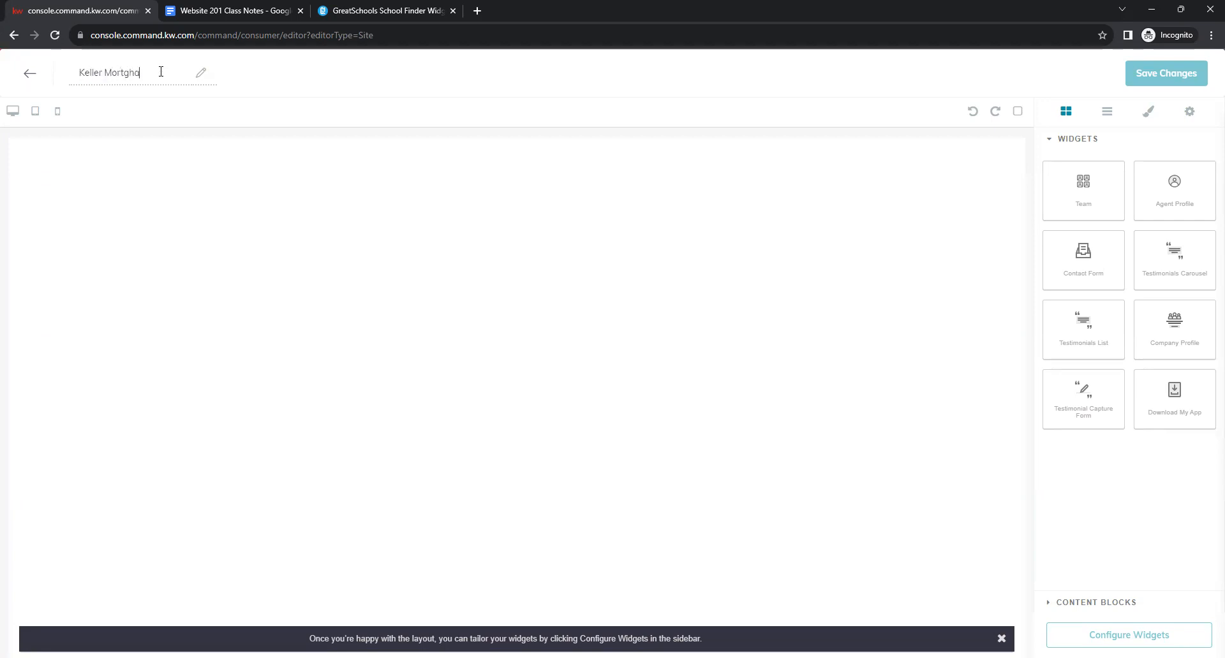
{"action": "type", "text": "ge/Keller Covered"}
{"action": "left_click", "coordinate": [272, 110]}
From the class notes' Keller Covered section, open the Agent URL Lookup page in a new tab.
{"action": "left_click", "coordinate": [247, 6]}
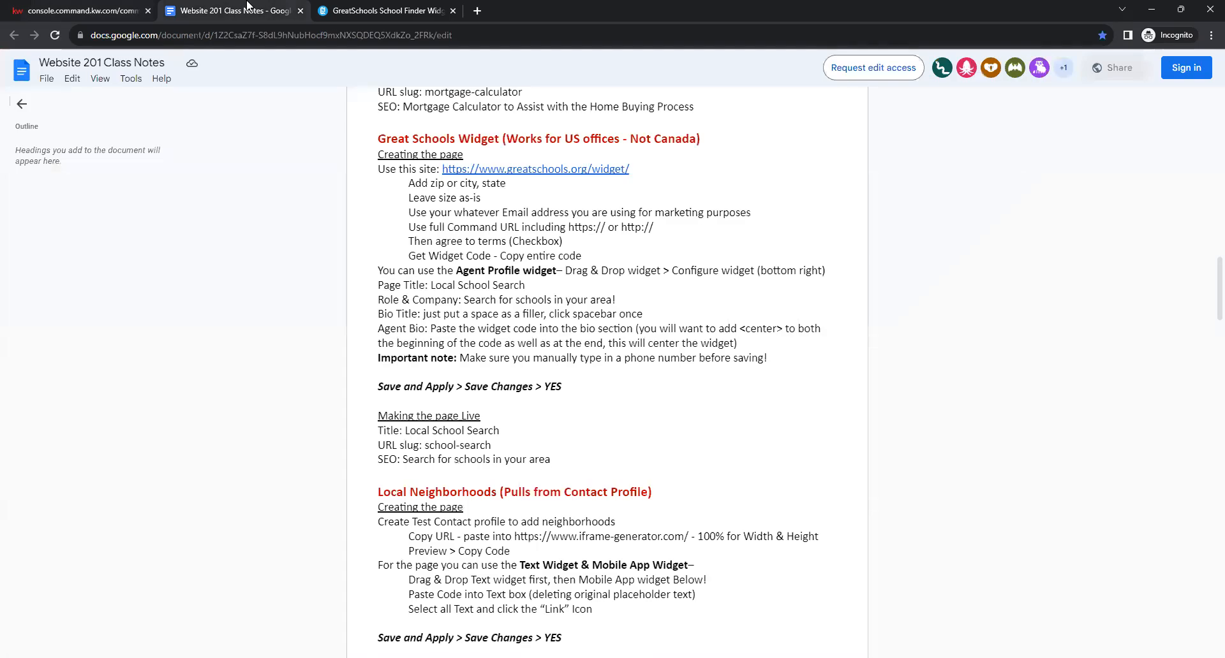
{"action": "scroll", "coordinate": [944, 340], "scroll_direction": "down", "scroll_amount": 3}
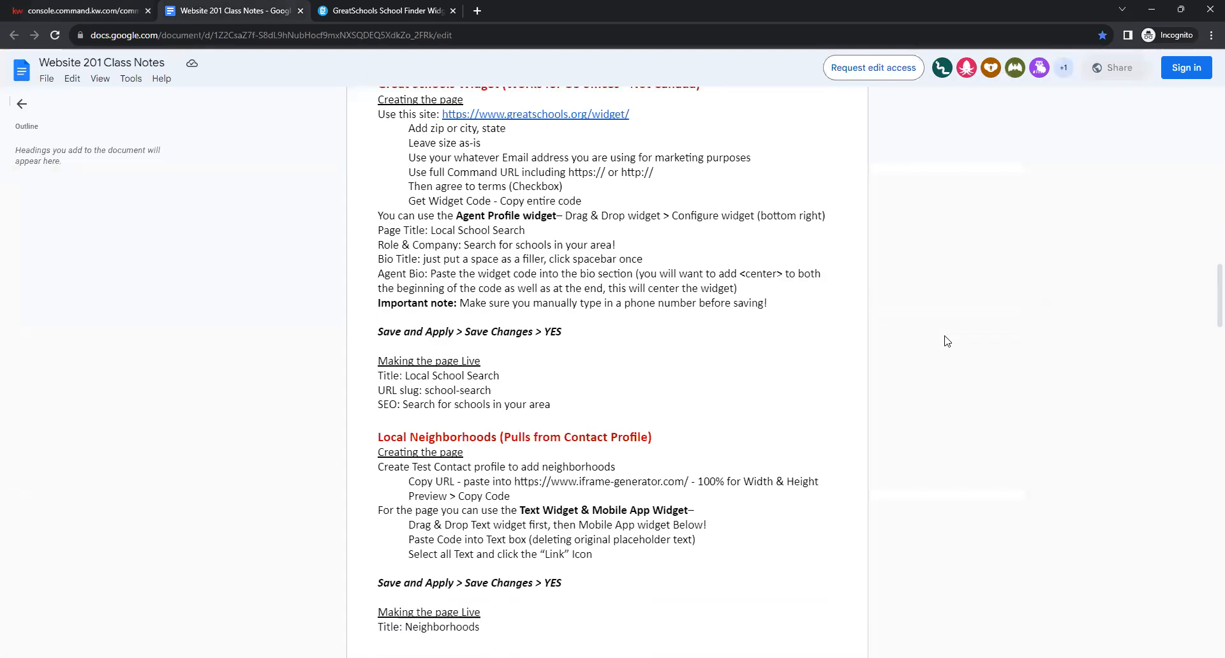
{"action": "scroll", "coordinate": [947, 344], "scroll_direction": "down", "scroll_amount": 5}
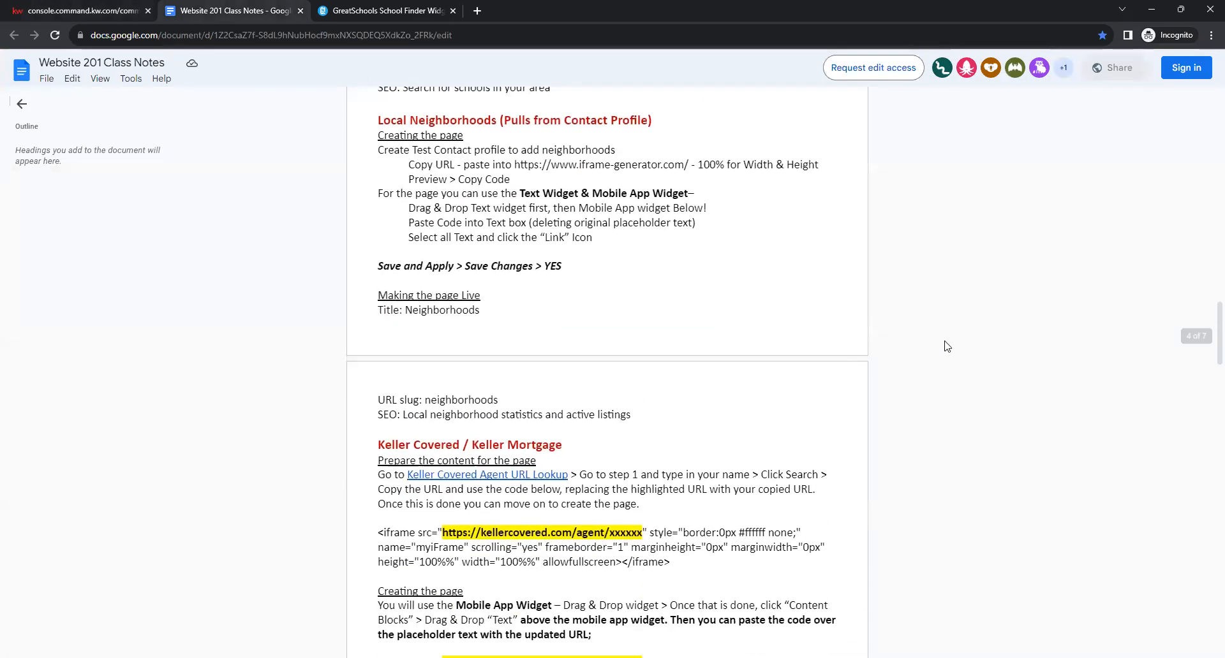
{"action": "scroll", "coordinate": [944, 348], "scroll_direction": "up", "scroll_amount": 2}
{"action": "scroll", "coordinate": [943, 346], "scroll_direction": "down", "scroll_amount": 4}
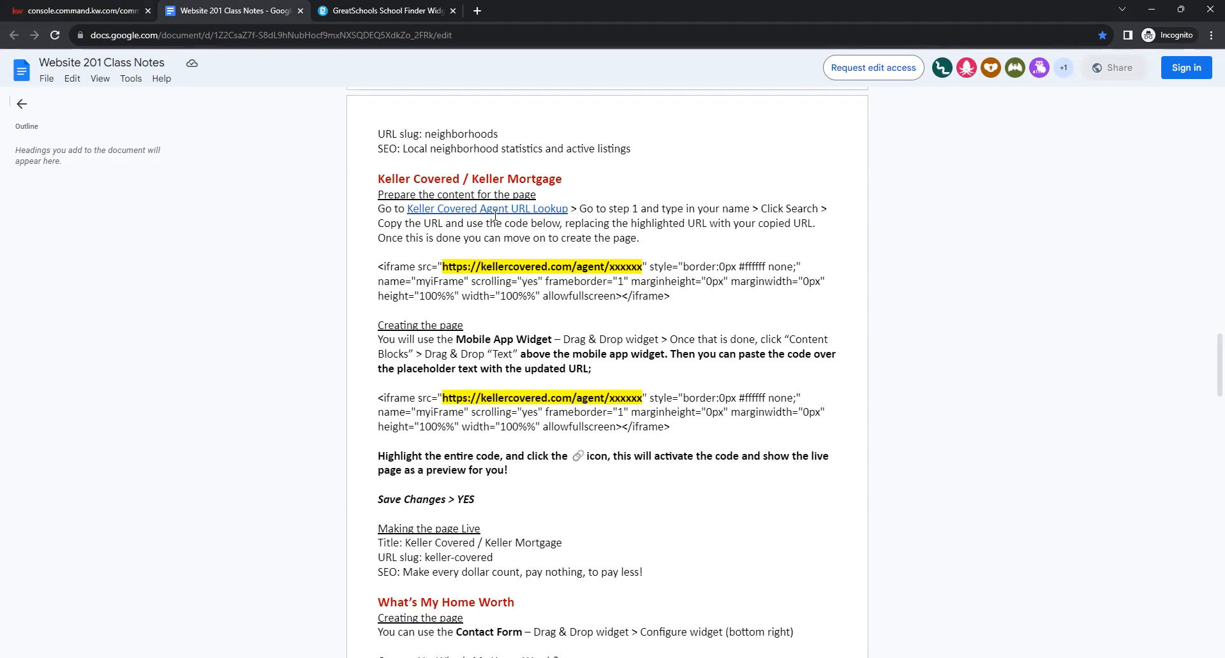
{"action": "left_click", "coordinate": [509, 211]}
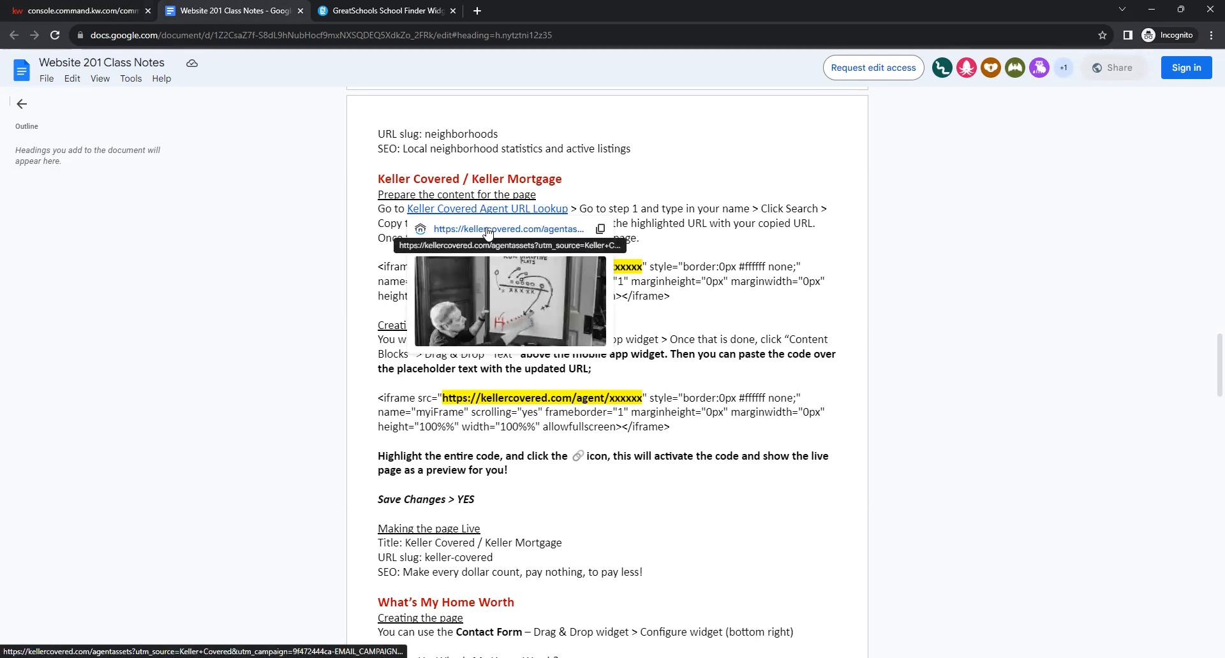
{"action": "left_click", "coordinate": [488, 230]}
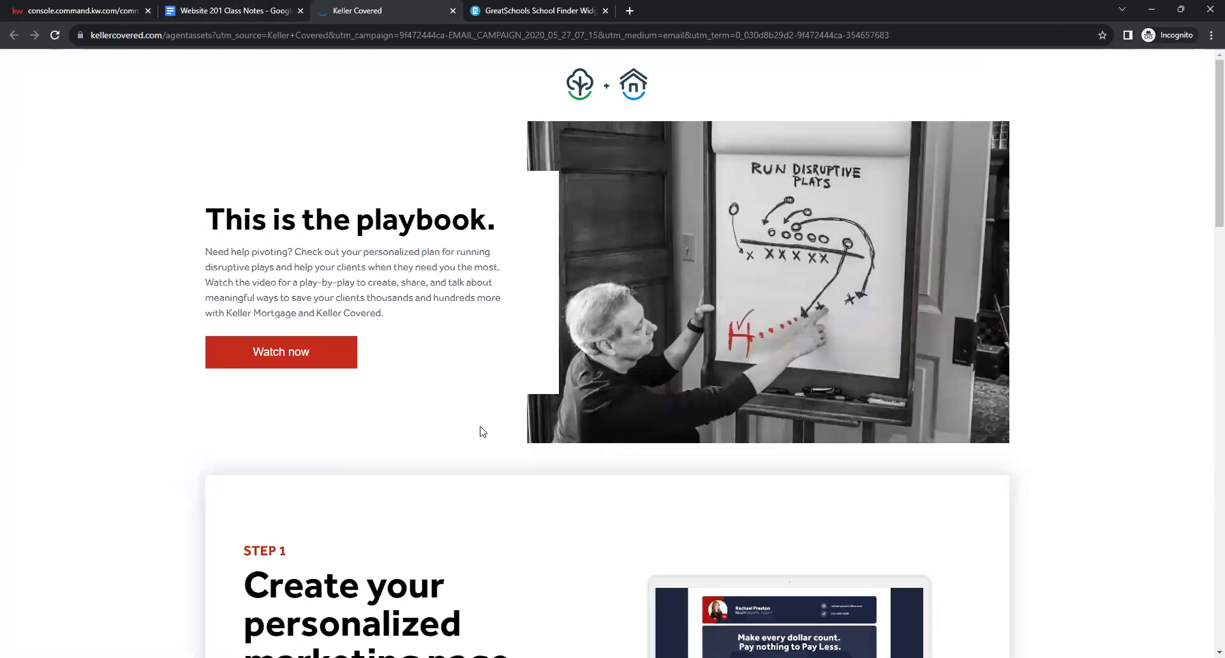
Search Keller Covered for the demo agent's personalized marketing page.
{"action": "scroll", "coordinate": [453, 429], "scroll_direction": "down", "scroll_amount": 3}
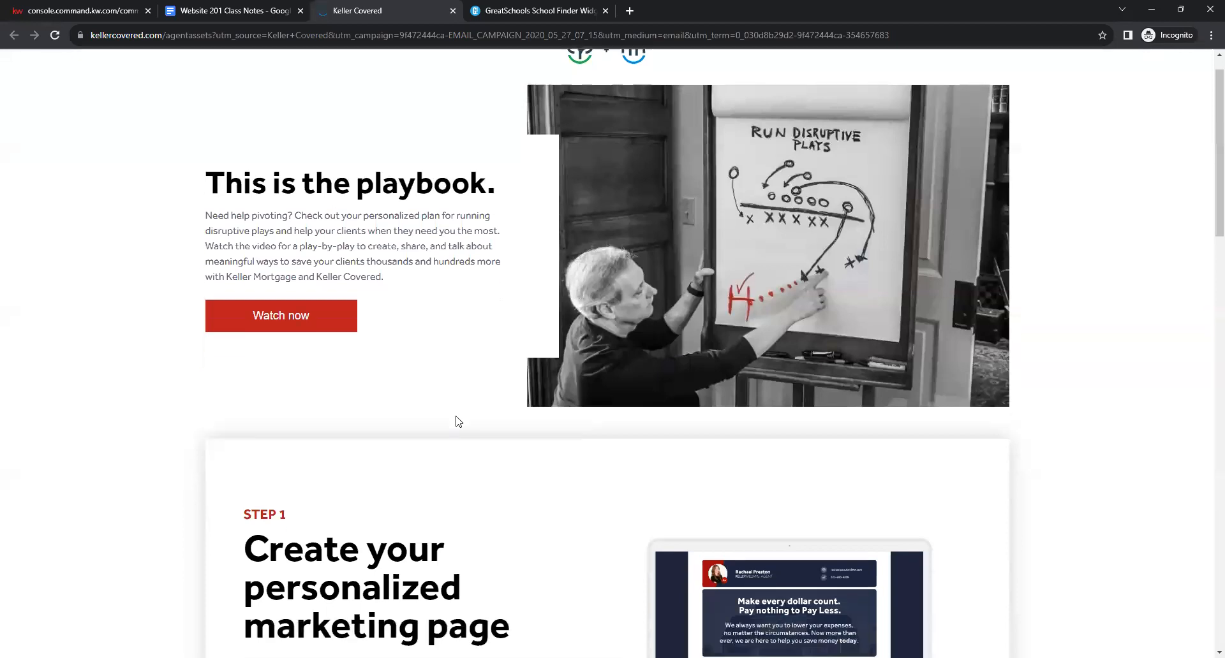
{"action": "scroll", "coordinate": [461, 223], "scroll_direction": "down", "scroll_amount": 3}
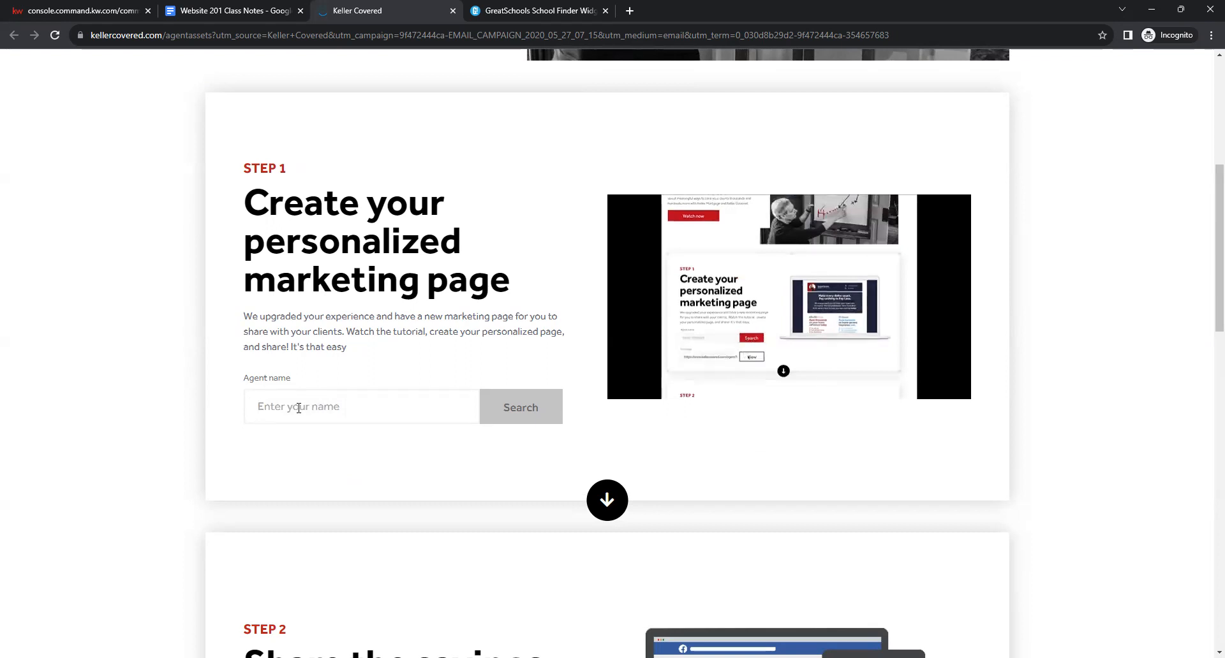
{"action": "type", "text": "demo"}
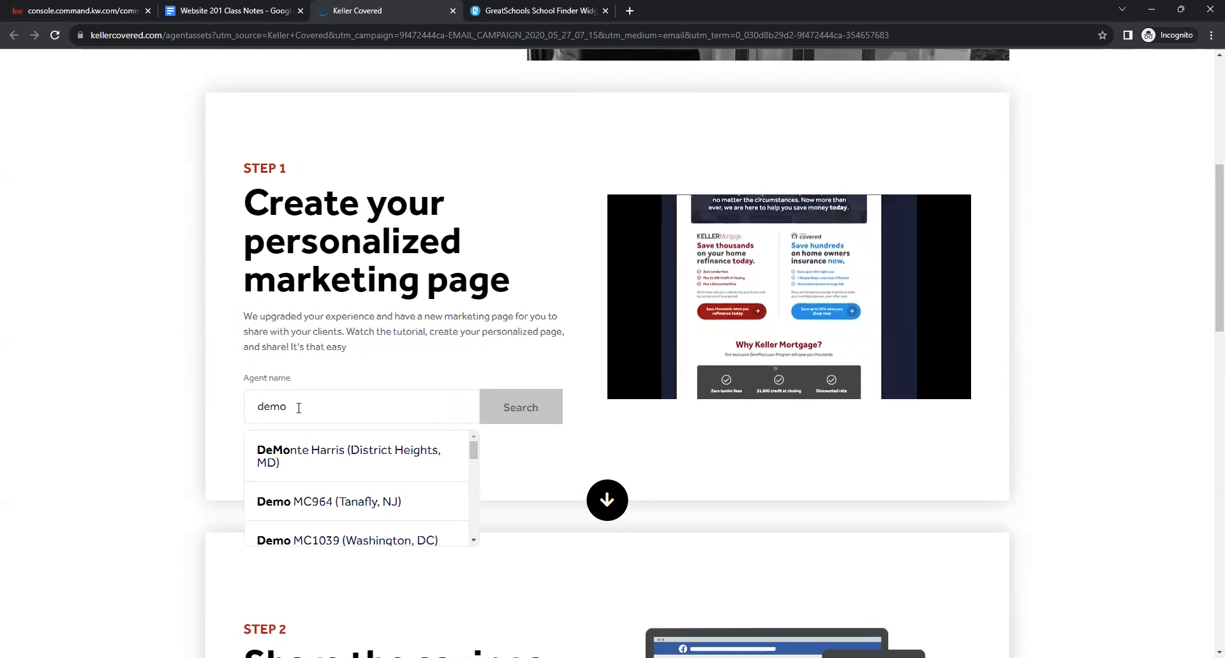
{"action": "left_click", "coordinate": [317, 502]}
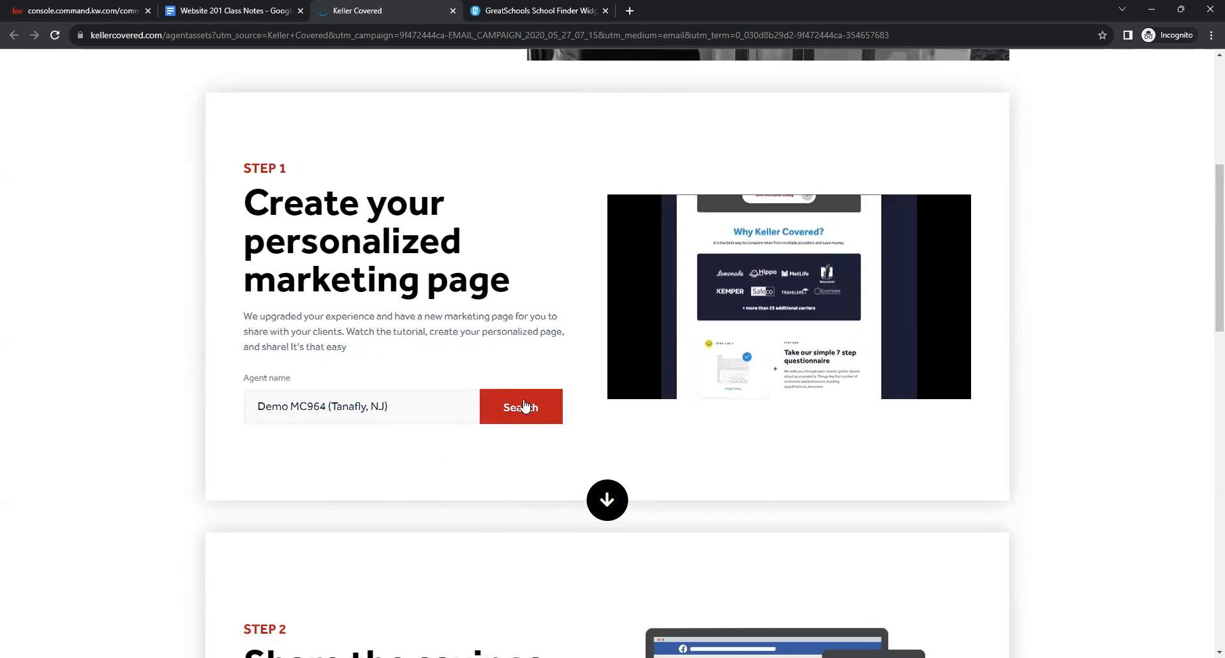
{"action": "left_click", "coordinate": [524, 403]}
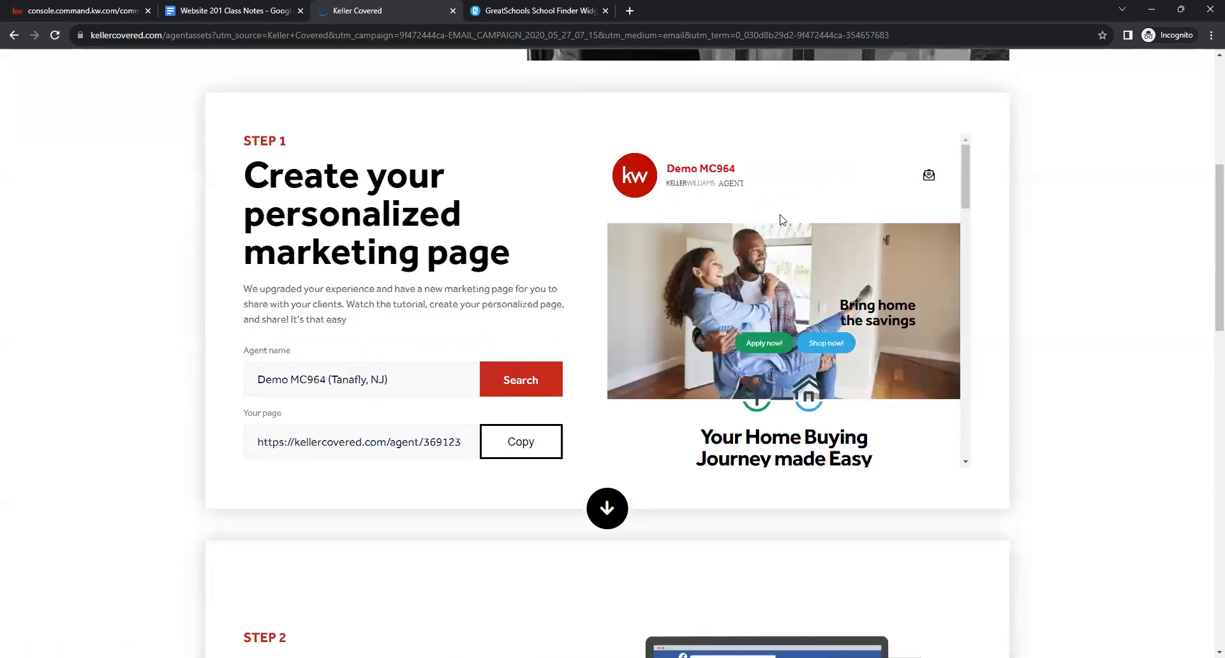
Copy the demo agent's personalized page URL and go back to the class notes.
{"action": "left_click_drag", "start_coordinate": [666, 173], "coordinate": [988, 183]}
{"action": "left_click", "coordinate": [789, 189]}
{"action": "left_click", "coordinate": [950, 192]}
{"action": "left_click_drag", "start_coordinate": [256, 446], "coordinate": [479, 434]}
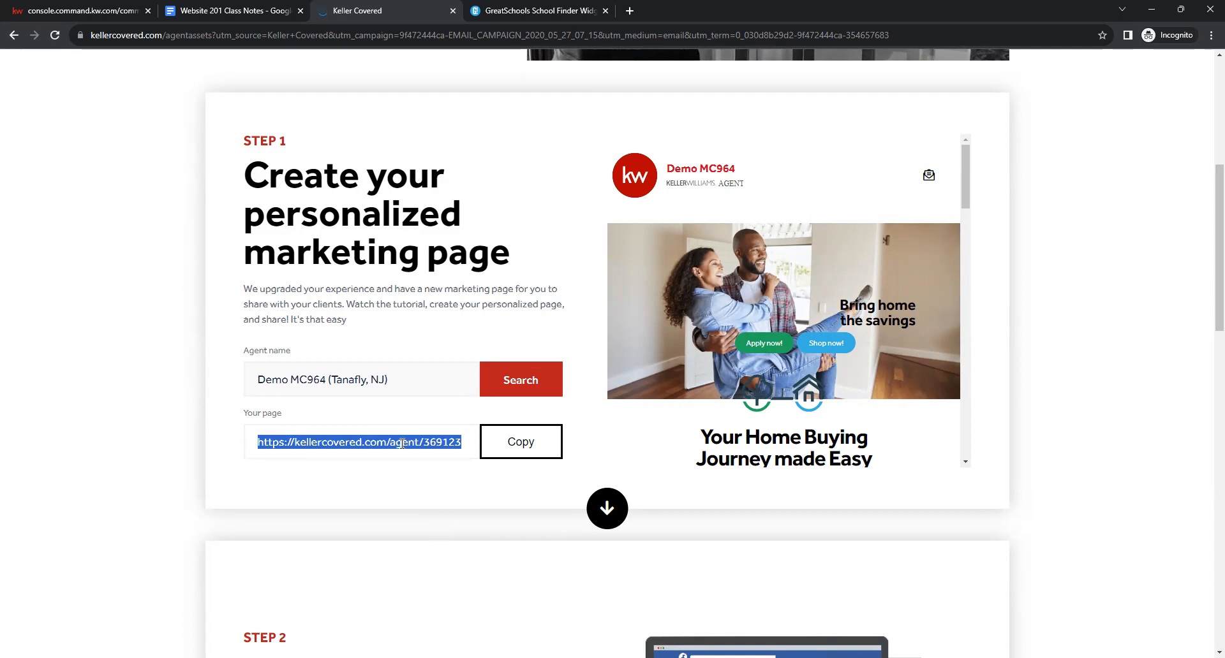
{"action": "left_click", "coordinate": [425, 492]}
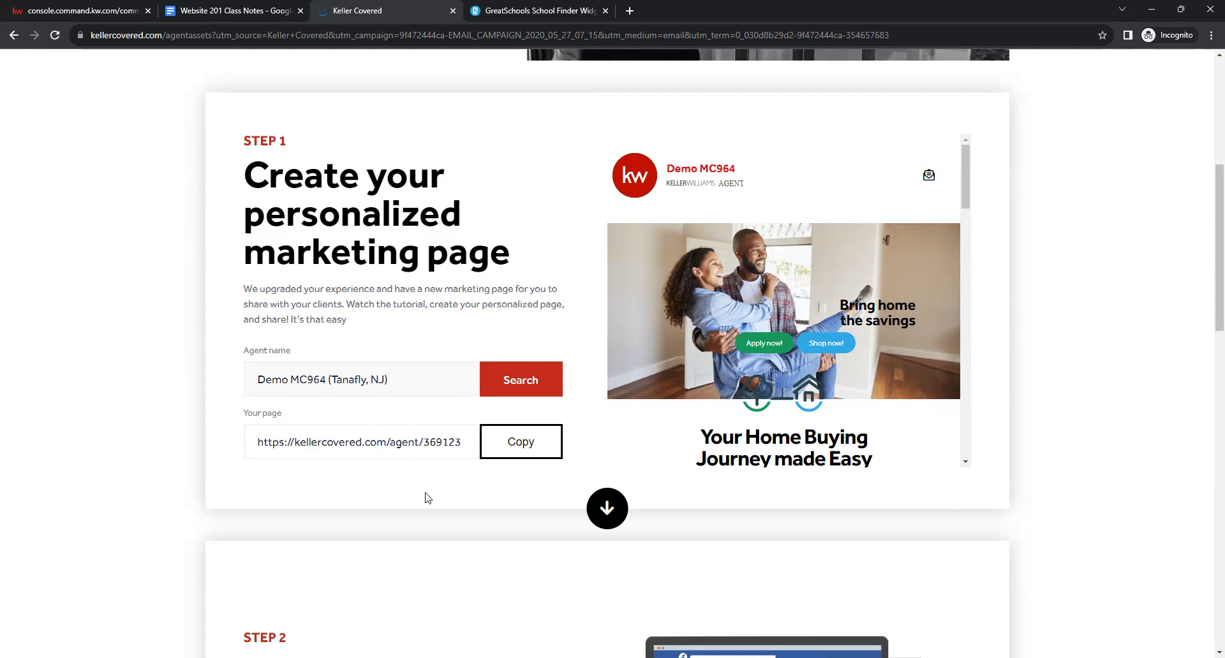
{"action": "left_click", "coordinate": [533, 452]}
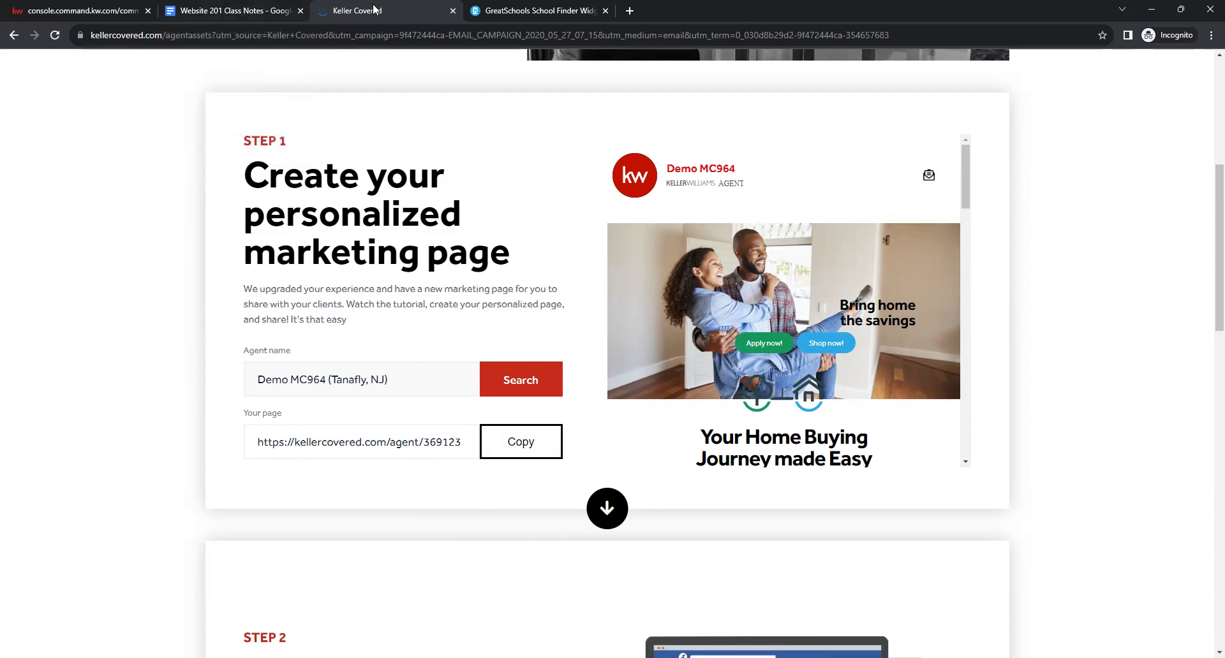
{"action": "left_click", "coordinate": [209, 9]}
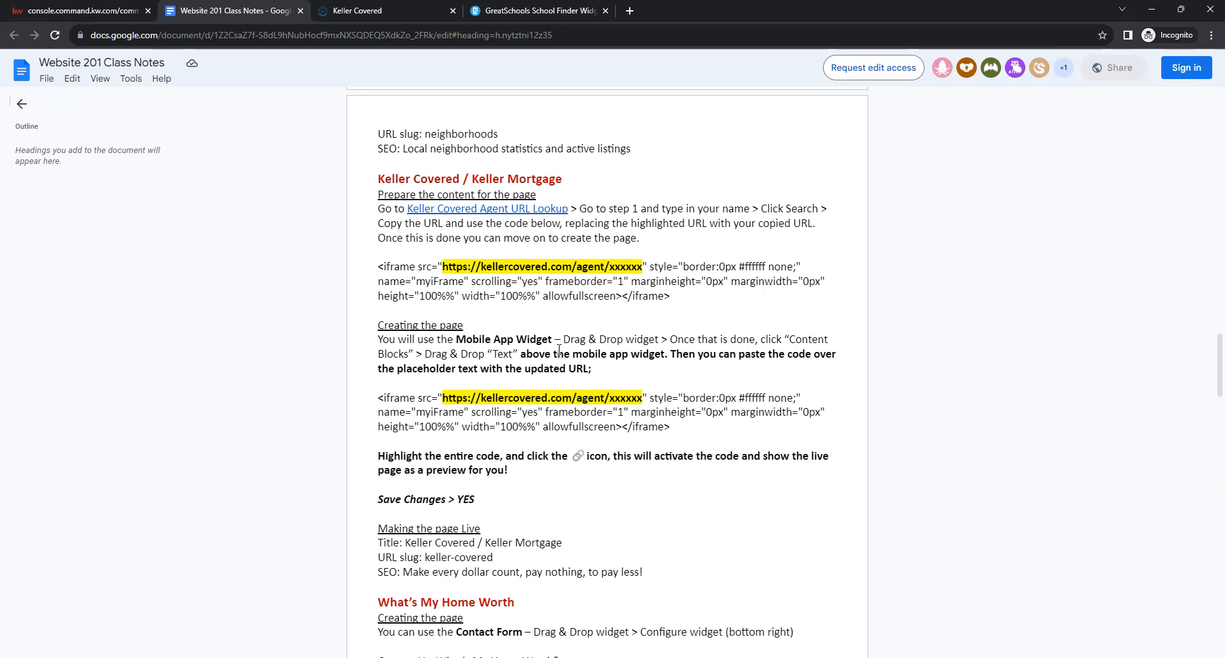
Add a Contact Form to the new page with a Text block above it.
{"action": "left_click", "coordinate": [95, 9]}
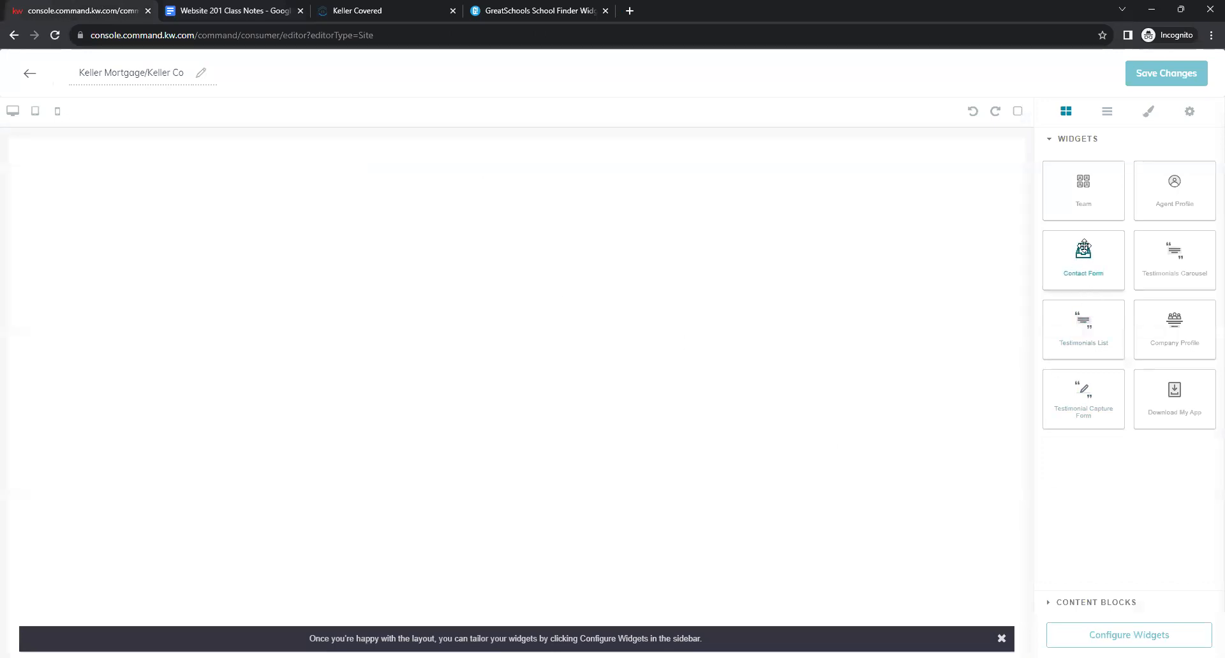
{"action": "left_click_drag", "start_coordinate": [1100, 252], "coordinate": [904, 259]}
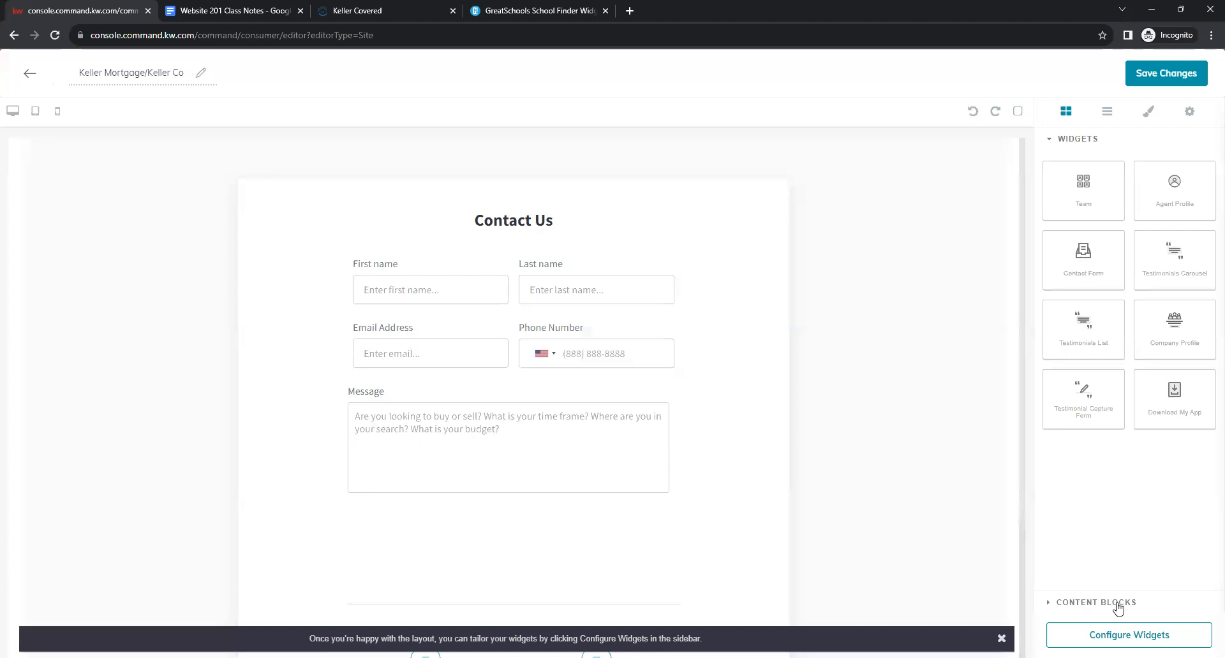
{"action": "left_click", "coordinate": [1143, 609]}
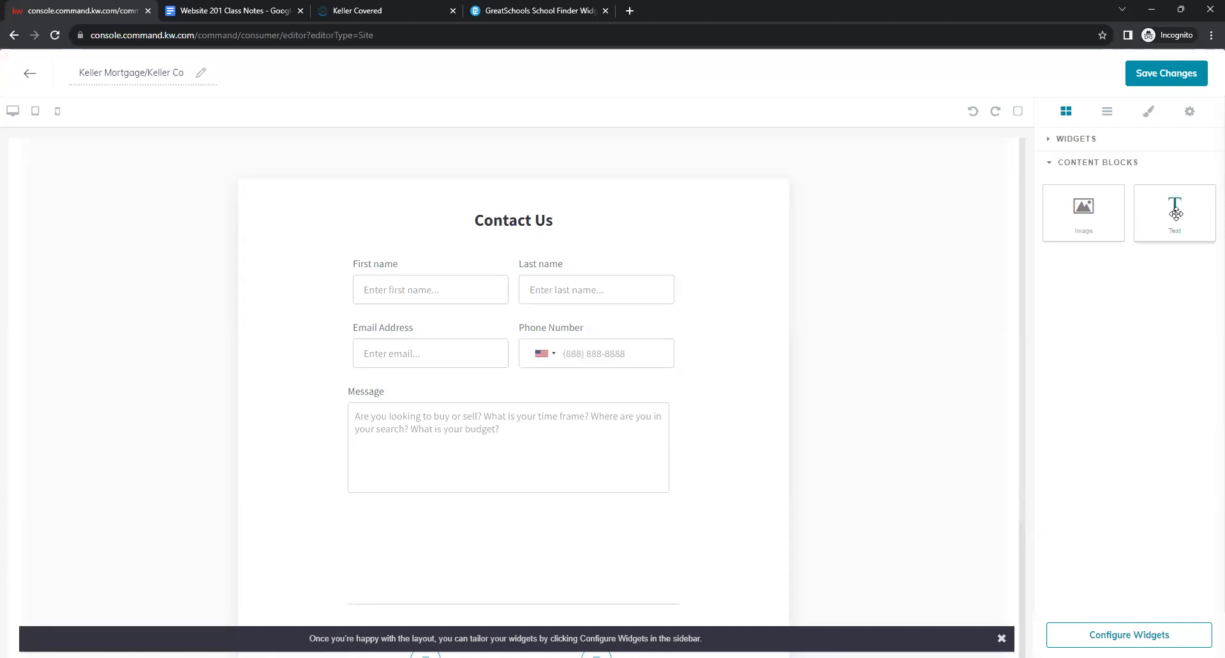
{"action": "left_click_drag", "start_coordinate": [1175, 214], "coordinate": [772, 144]}
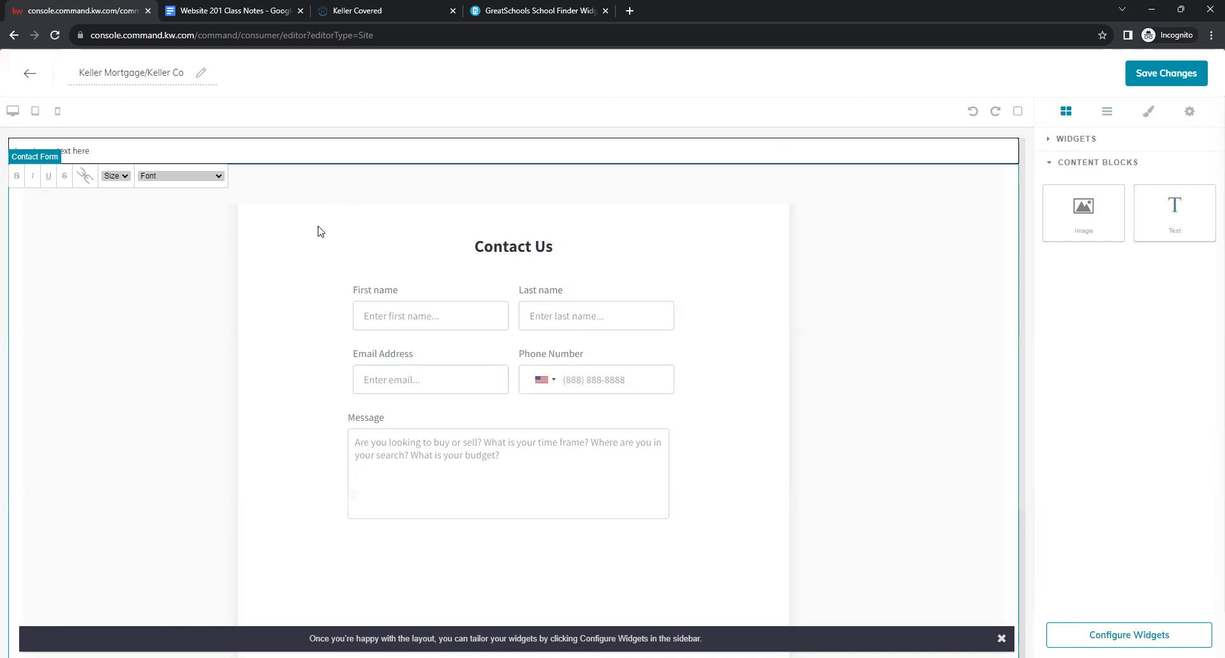
{"action": "left_click", "coordinate": [249, 12]}
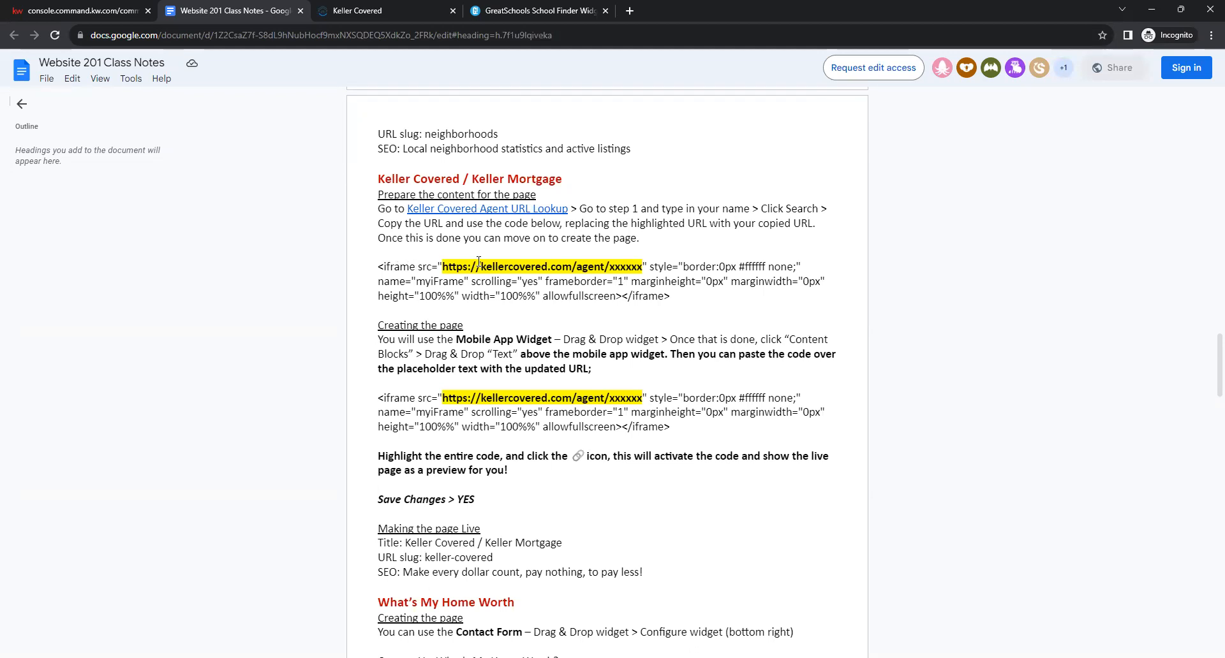
Copy the first Keller Covered iframe embed code from the class notes.
{"action": "left_click_drag", "start_coordinate": [668, 295], "coordinate": [370, 273]}
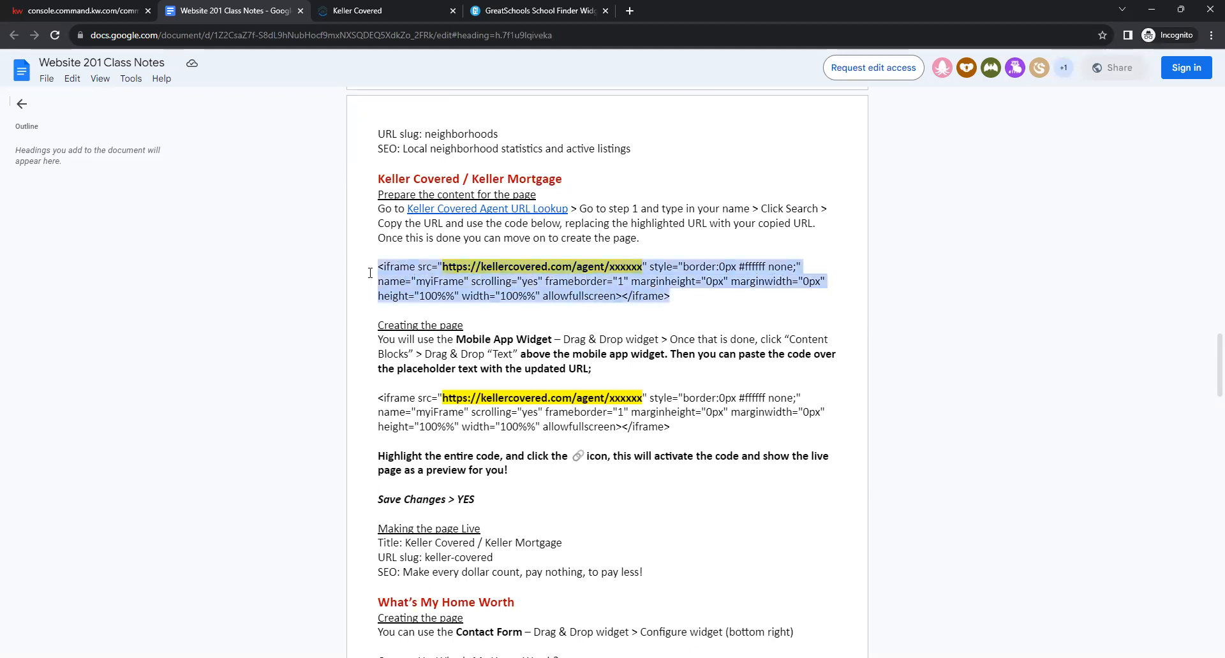
{"action": "right_click", "coordinate": [425, 278]}
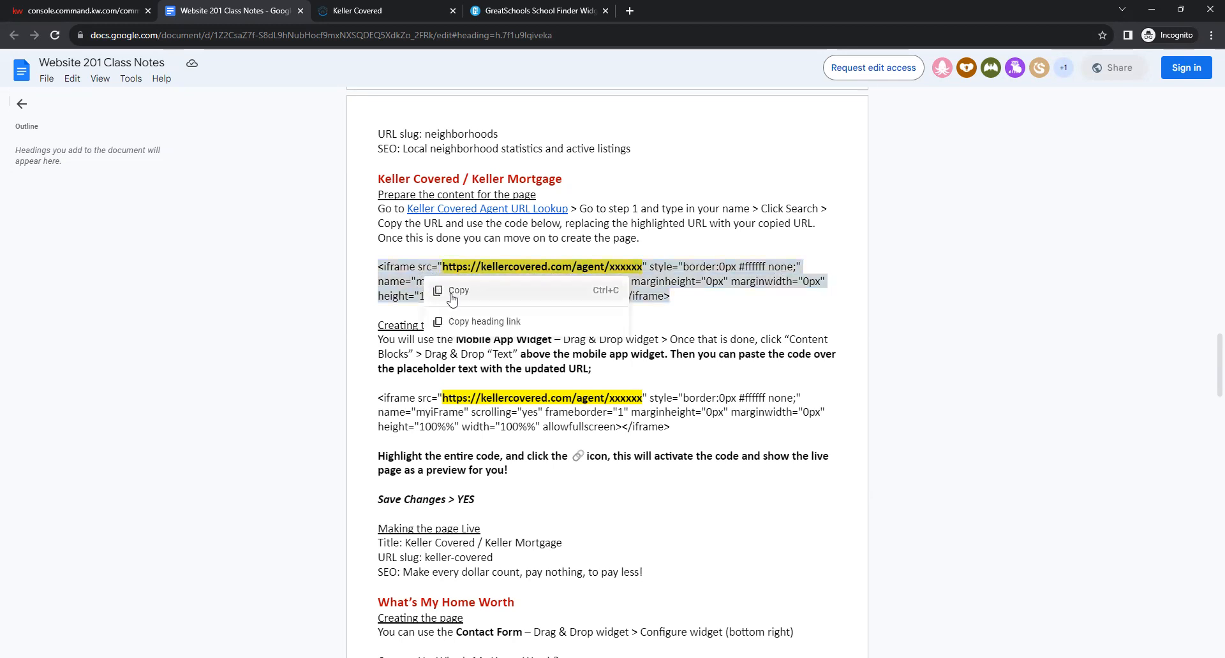
{"action": "left_click", "coordinate": [456, 292]}
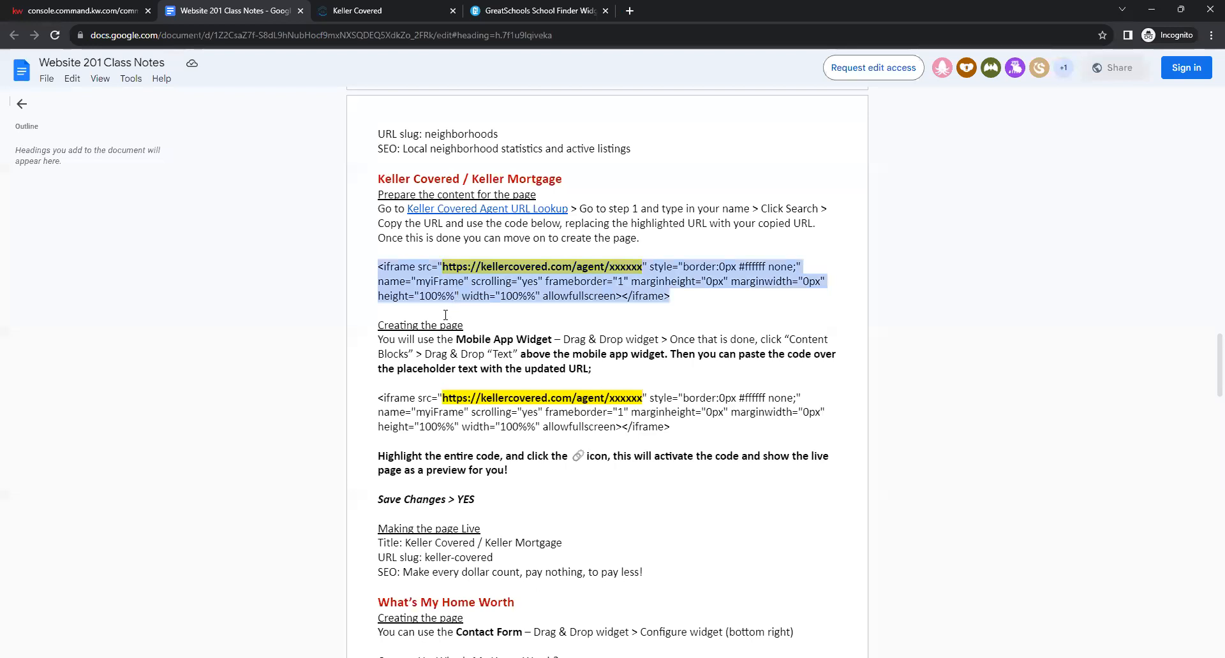
{"action": "left_click", "coordinate": [62, 8]}
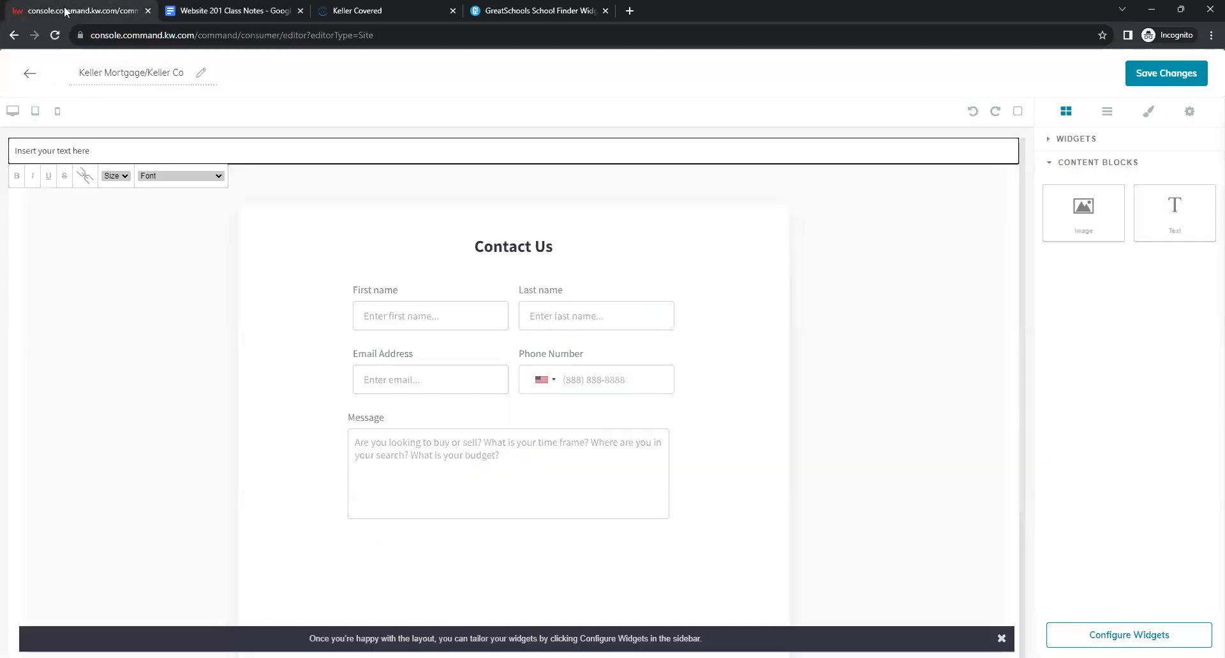
Replace the text block's placeholder text with the pasted iframe embed code.
{"action": "left_click", "coordinate": [124, 157]}
{"action": "left_click_drag", "start_coordinate": [85, 154], "coordinate": [10, 154]}
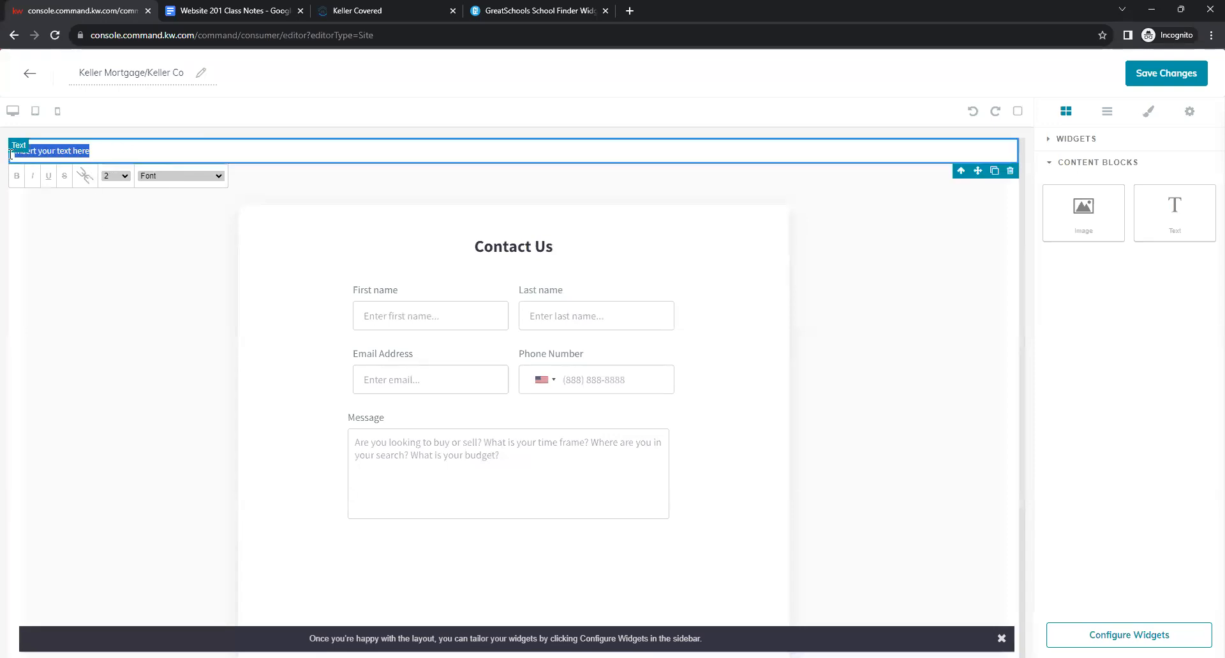
{"action": "key", "text": "BackSpace"}
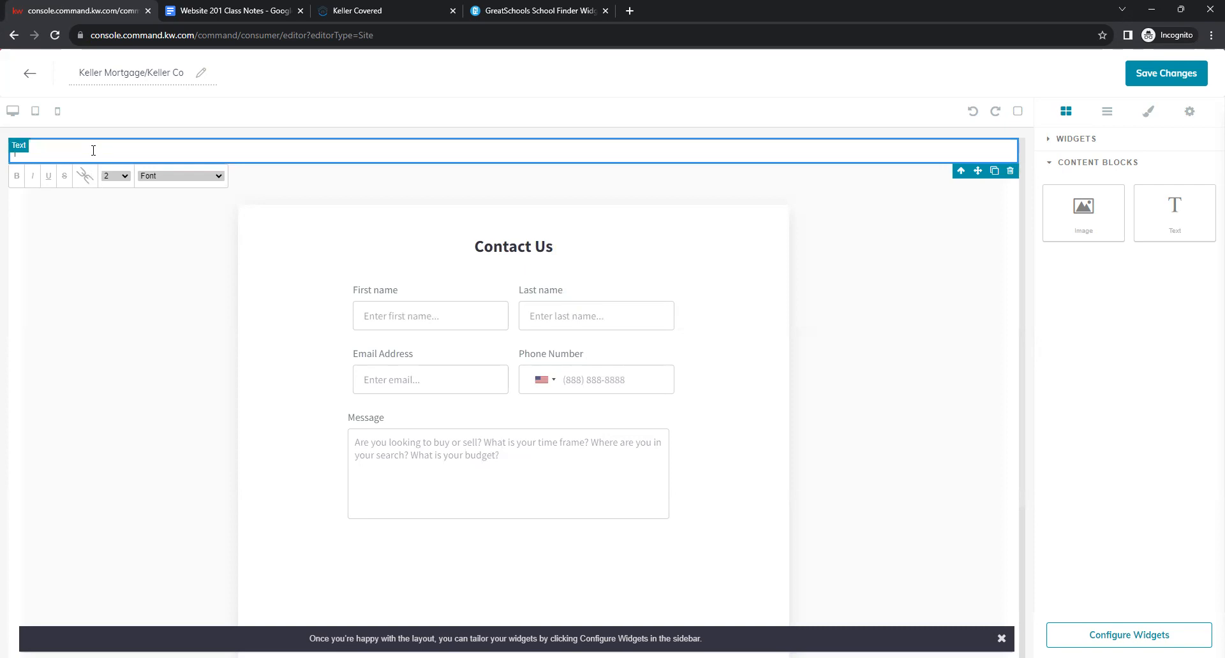
{"action": "right_click", "coordinate": [93, 151]}
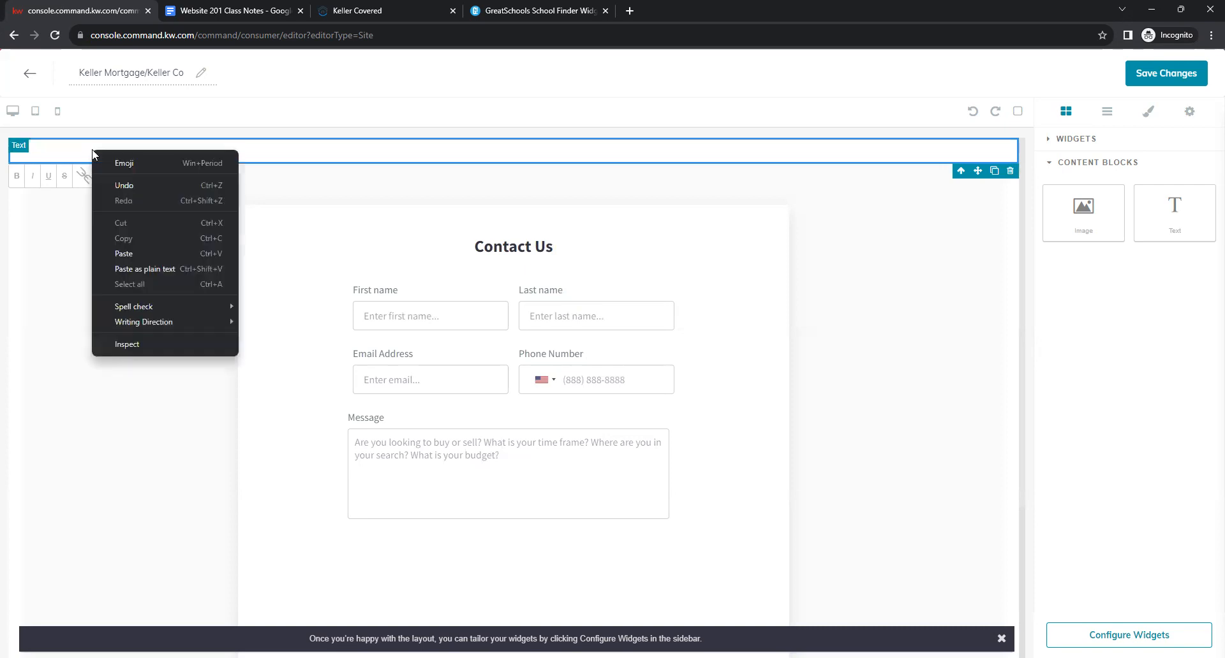
{"action": "left_click", "coordinate": [124, 253]}
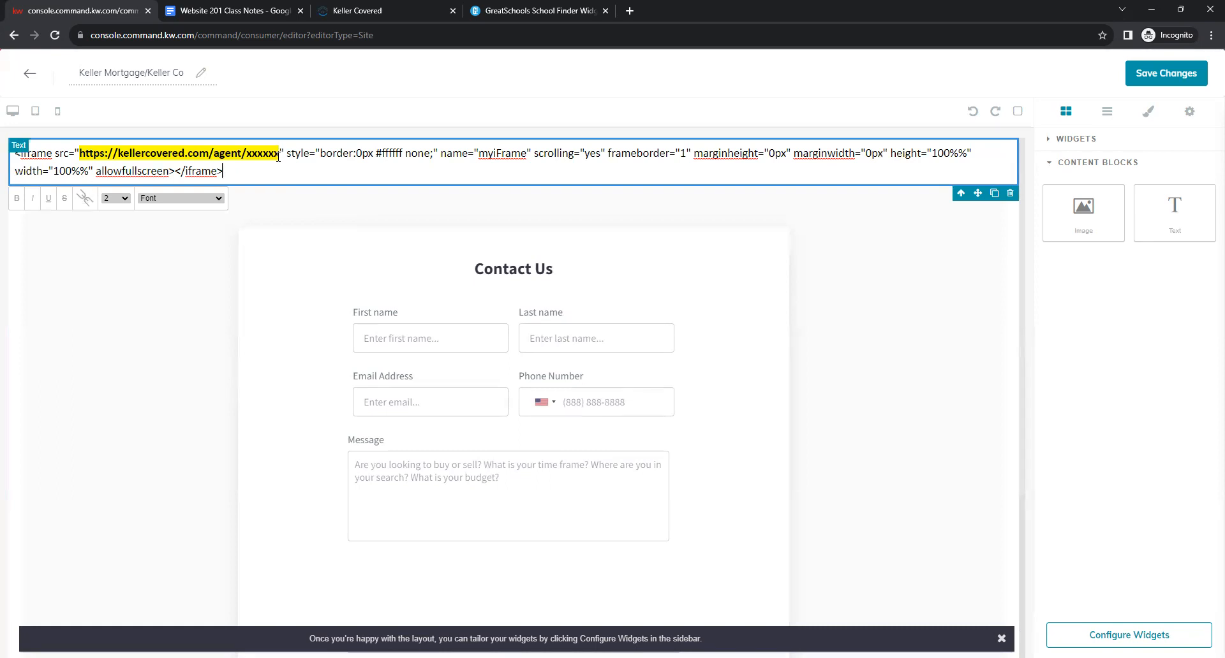
{"action": "left_click_drag", "start_coordinate": [281, 154], "coordinate": [82, 153]}
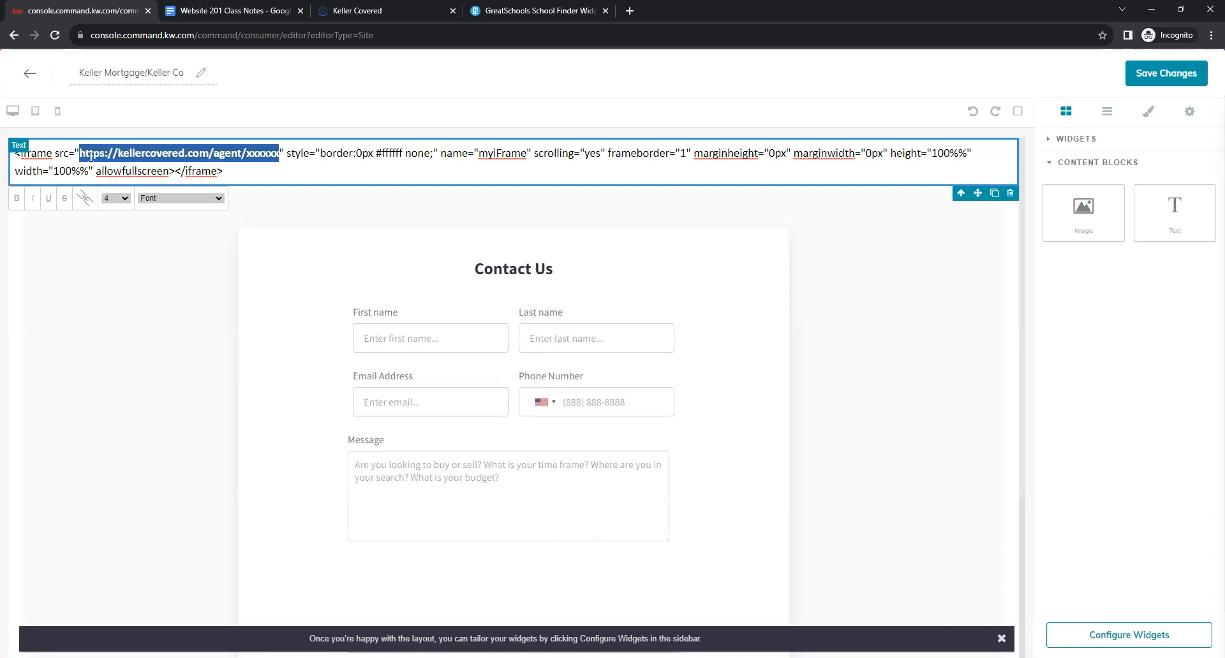
{"action": "left_click", "coordinate": [263, 158]}
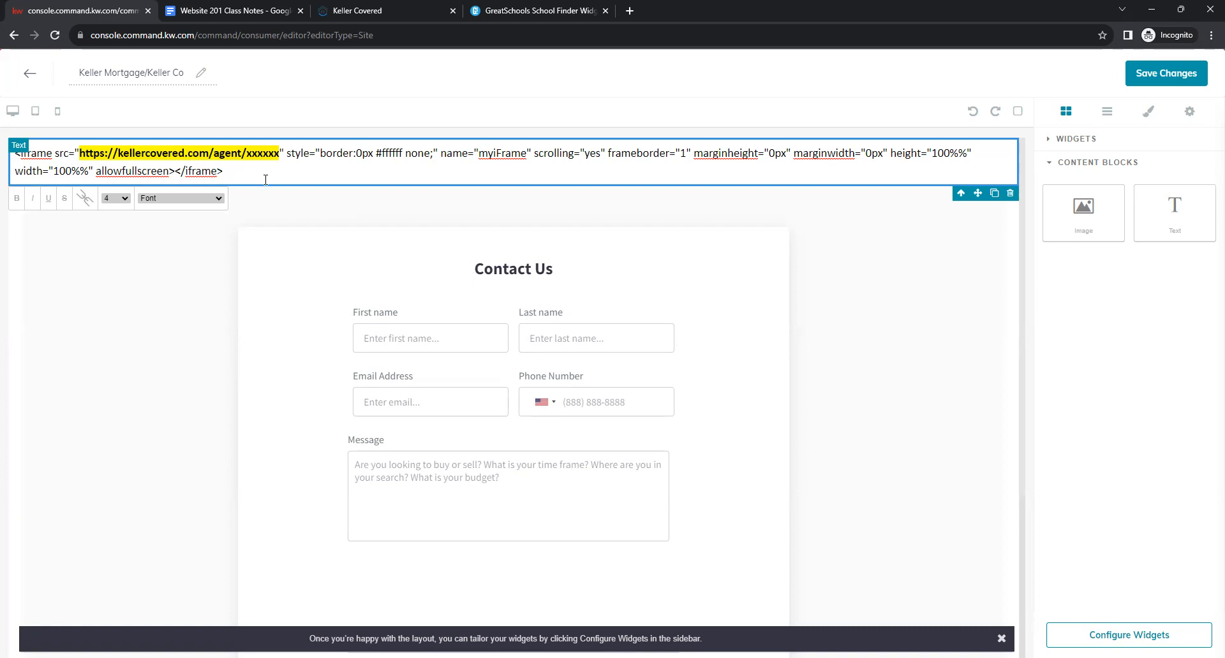
Copy the demo agent's personalized Keller Covered page link.
{"action": "left_click", "coordinate": [394, 11]}
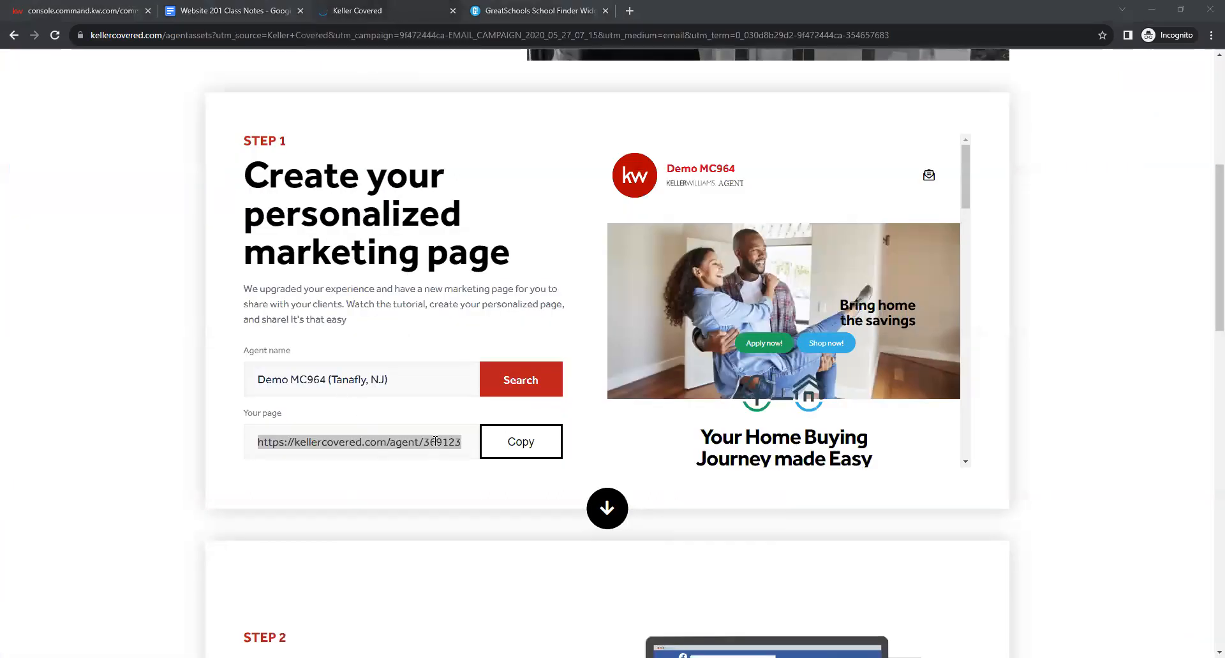
{"action": "left_click", "coordinate": [522, 447]}
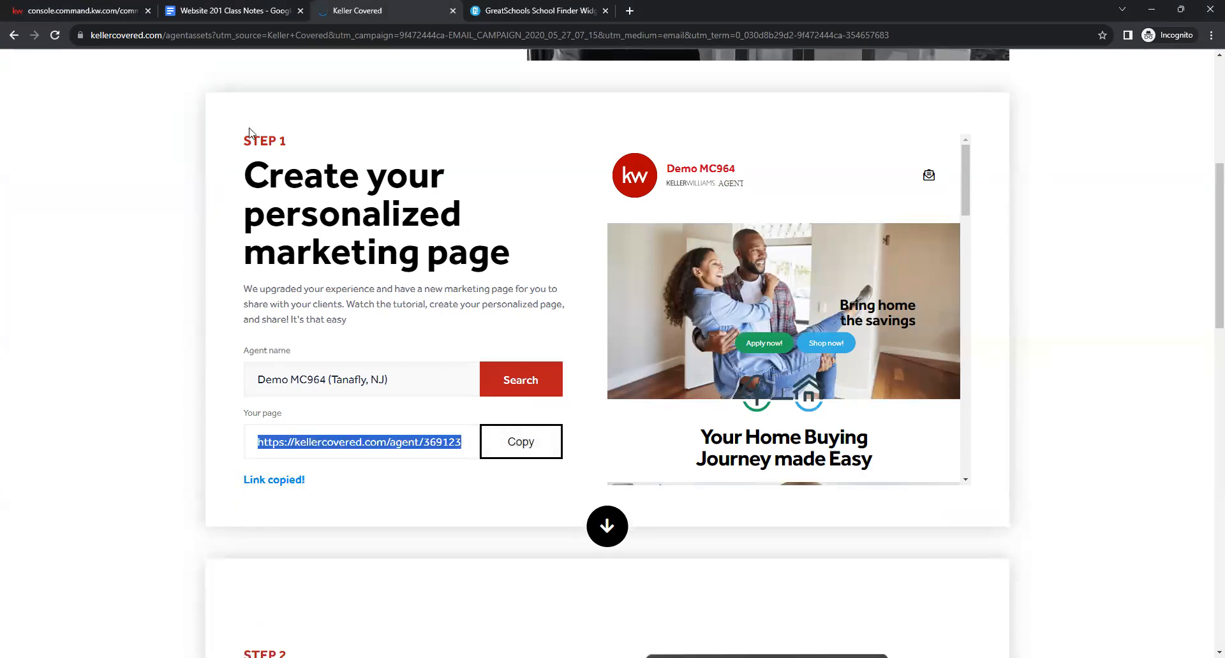
{"action": "left_click", "coordinate": [61, 5]}
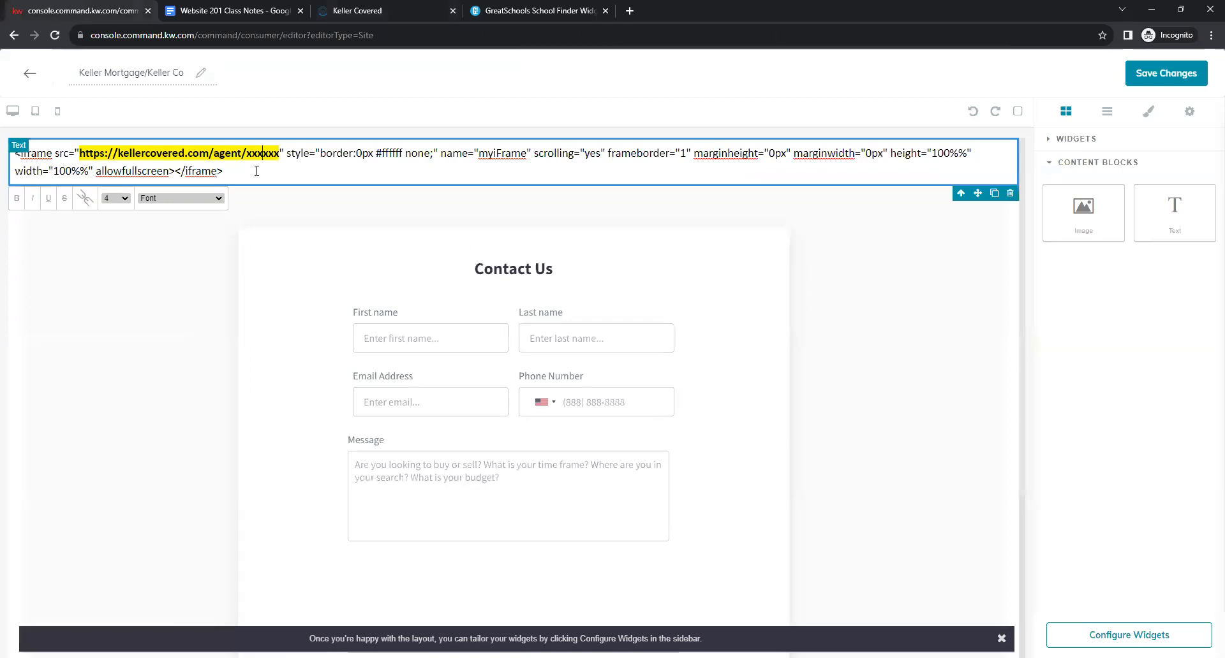
Paste the agent link over the xxxxxx placeholder URL and select the whole iframe code.
{"action": "left_click_drag", "start_coordinate": [281, 155], "coordinate": [81, 154]}
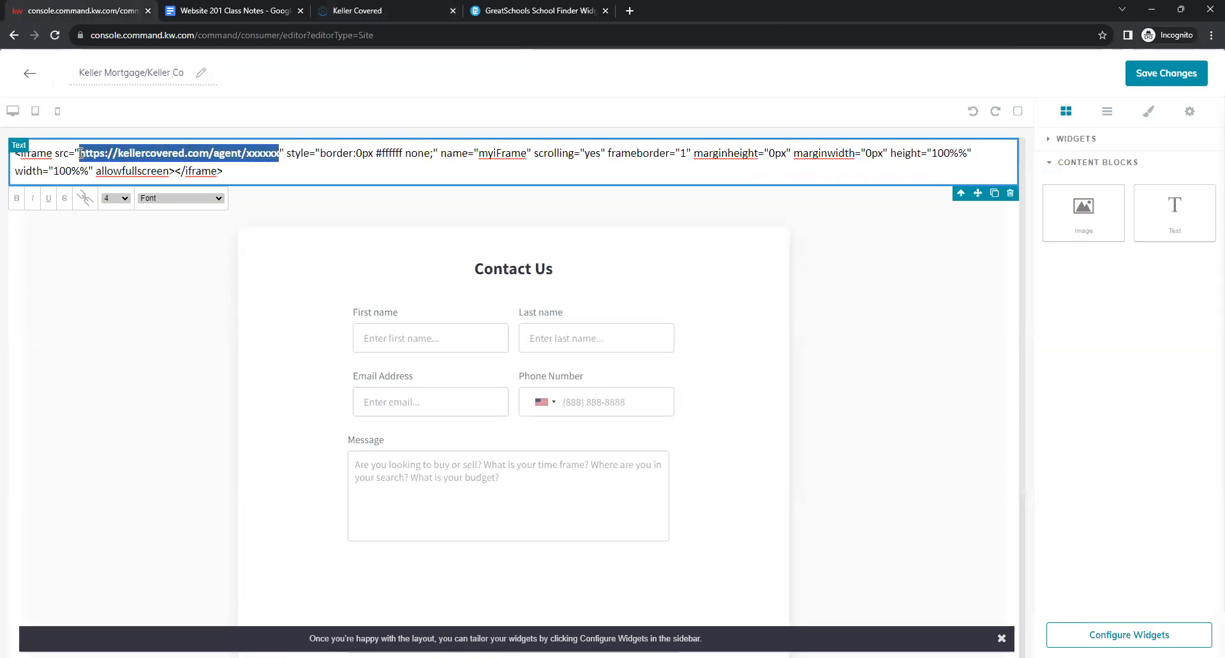
{"action": "right_click", "coordinate": [145, 151]}
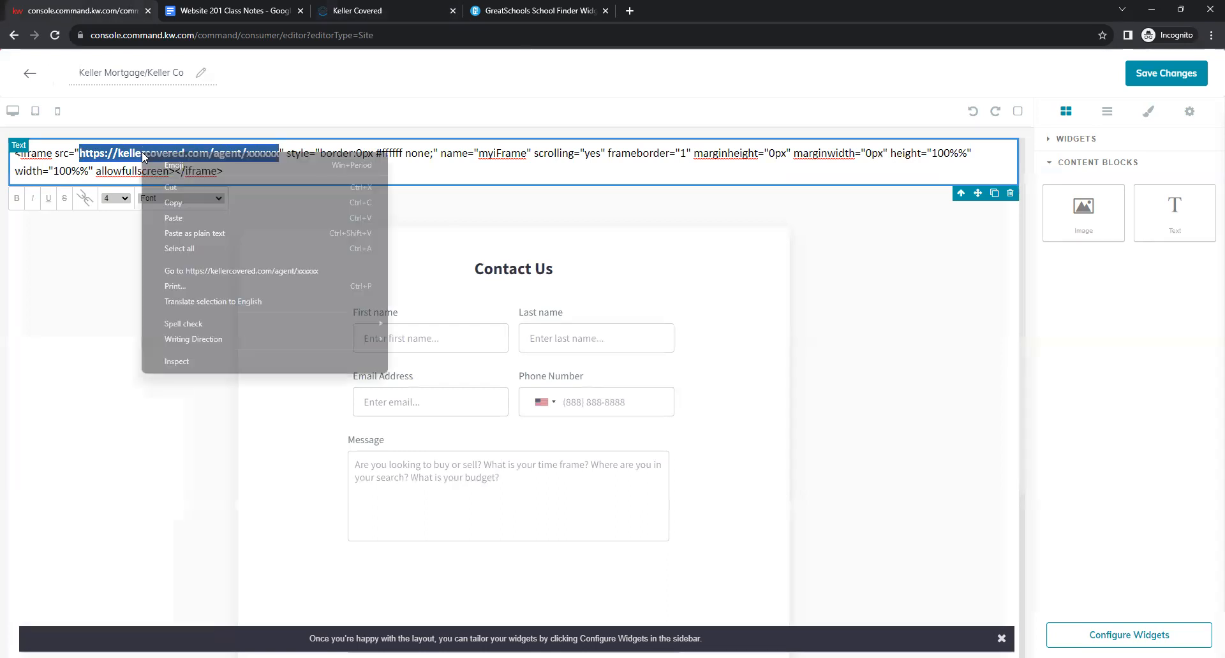
{"action": "left_click", "coordinate": [175, 218]}
{"action": "left_click_drag", "start_coordinate": [252, 156], "coordinate": [284, 160]}
{"action": "left_click", "coordinate": [284, 159]}
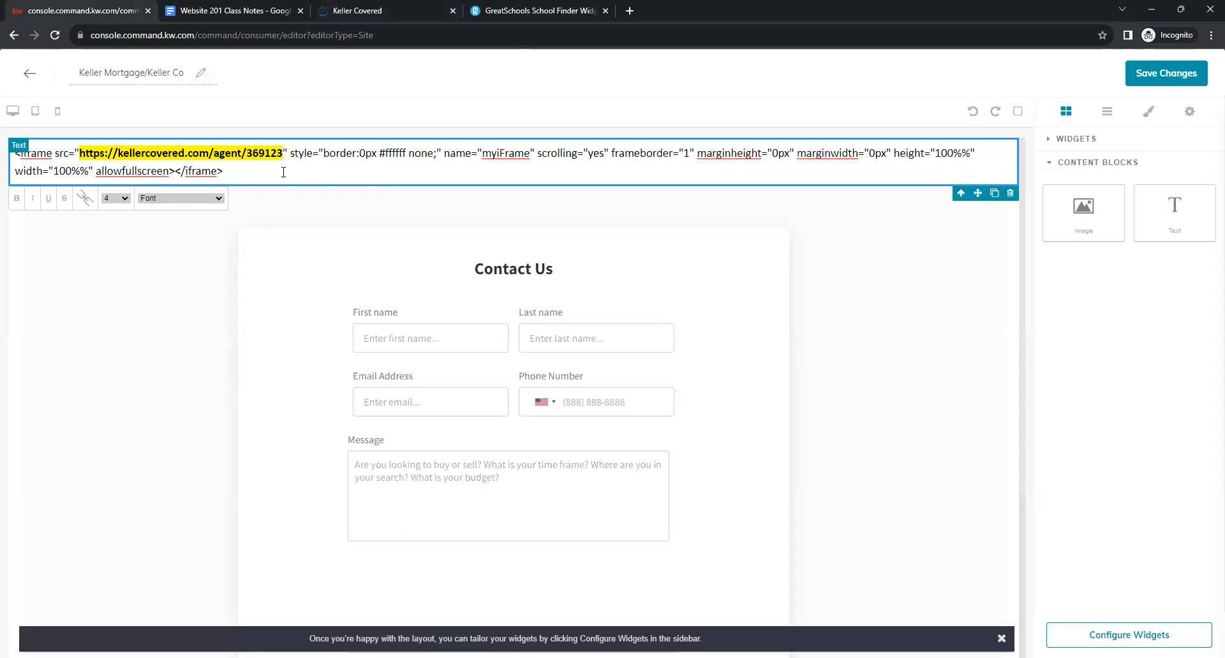
{"action": "left_click_drag", "start_coordinate": [256, 181], "coordinate": [8, 158]}
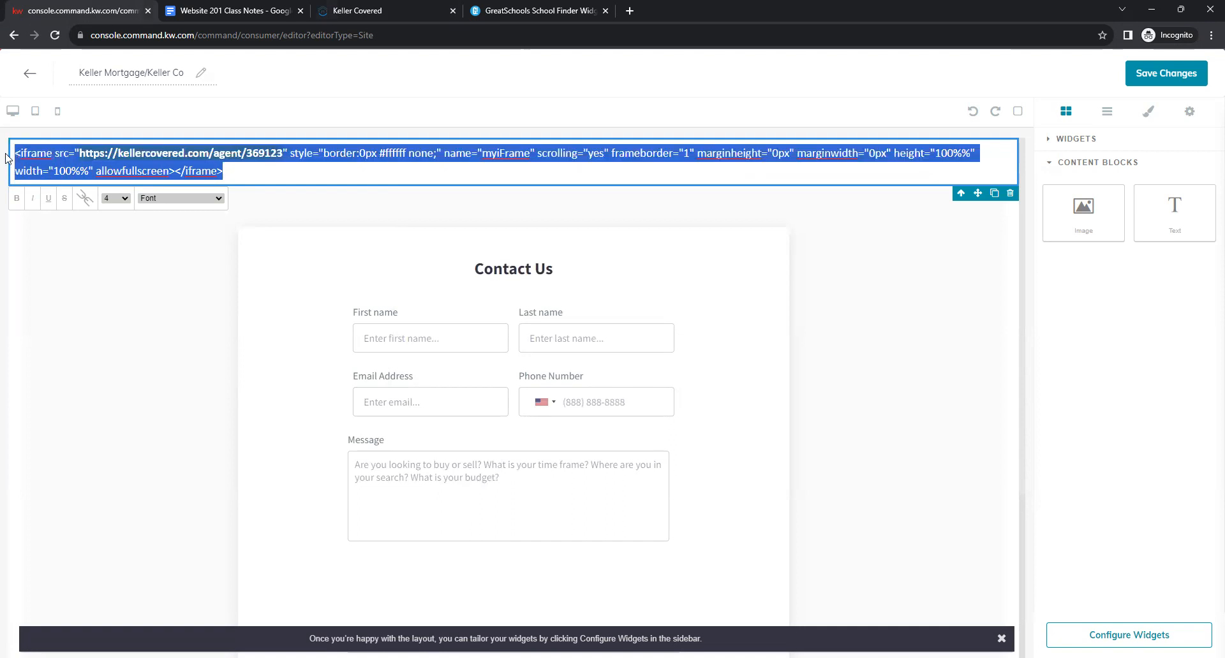
Convert the code into an embedded Keller Covered page, save it, and skip publishing.
{"action": "left_click", "coordinate": [86, 202]}
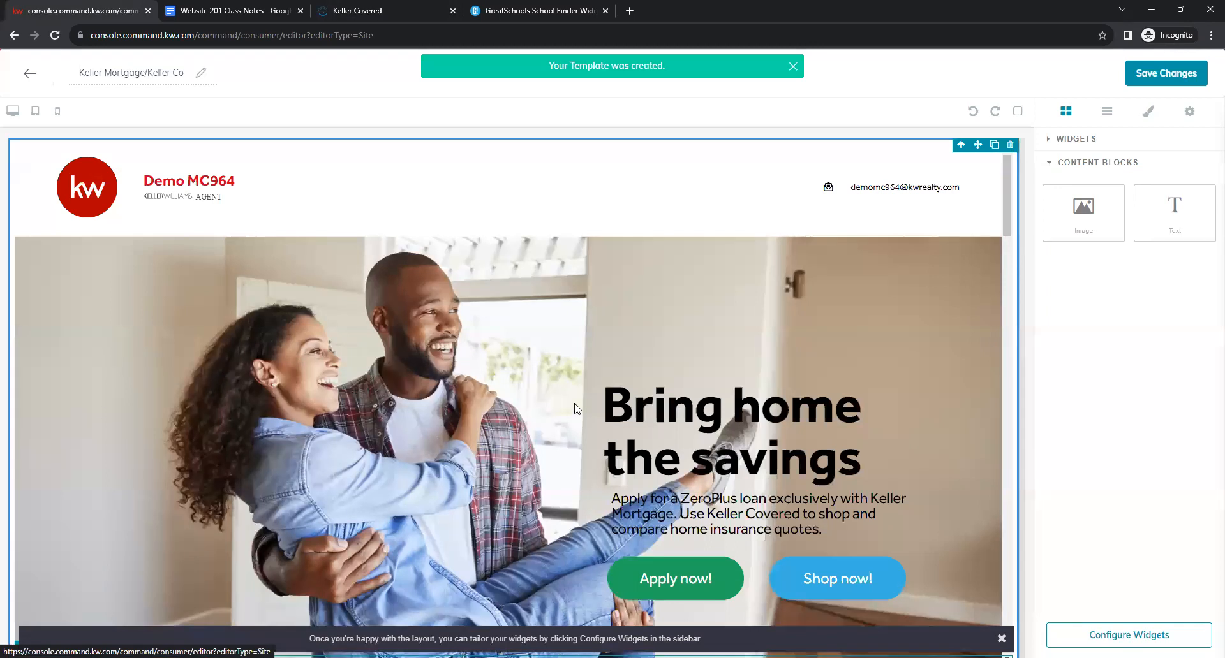
{"action": "scroll", "coordinate": [592, 310], "scroll_direction": "down", "scroll_amount": 10}
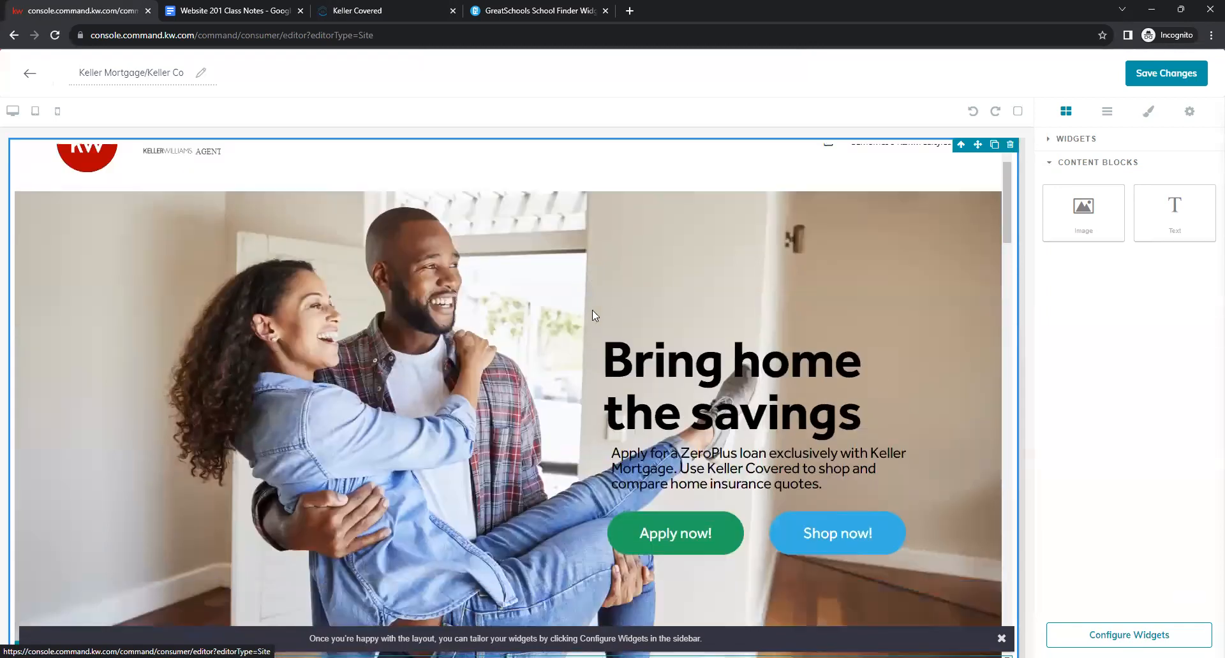
{"action": "scroll", "coordinate": [592, 315], "scroll_direction": "down", "scroll_amount": 10}
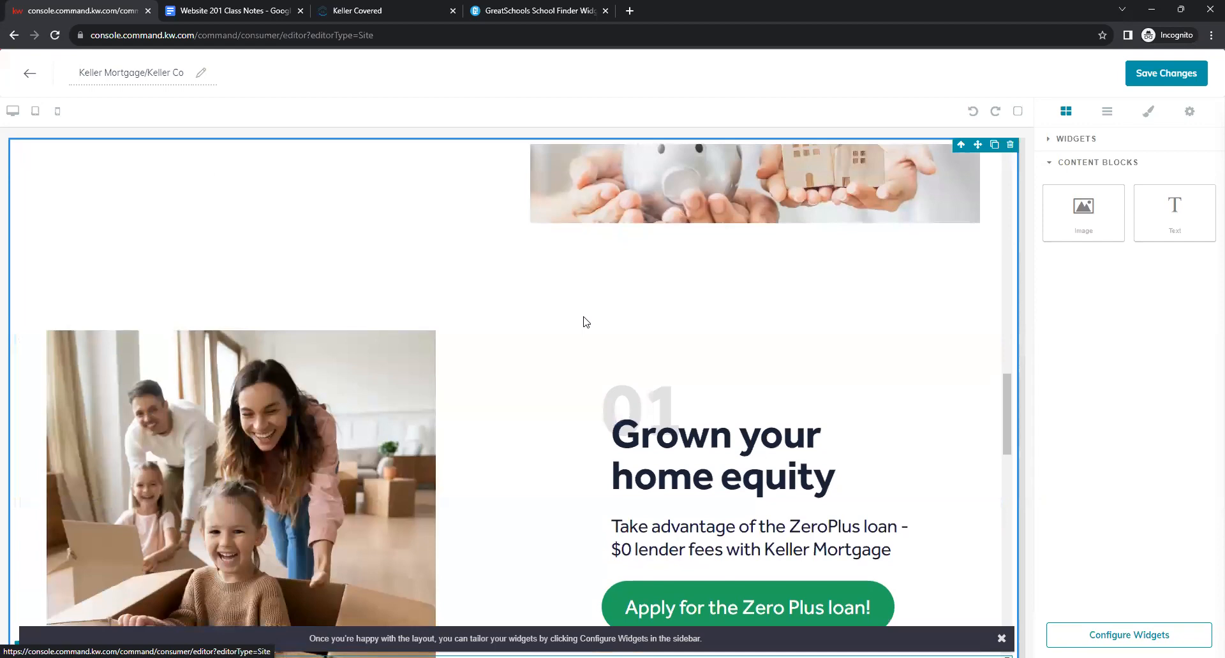
{"action": "scroll", "coordinate": [578, 324], "scroll_direction": "down", "scroll_amount": 12}
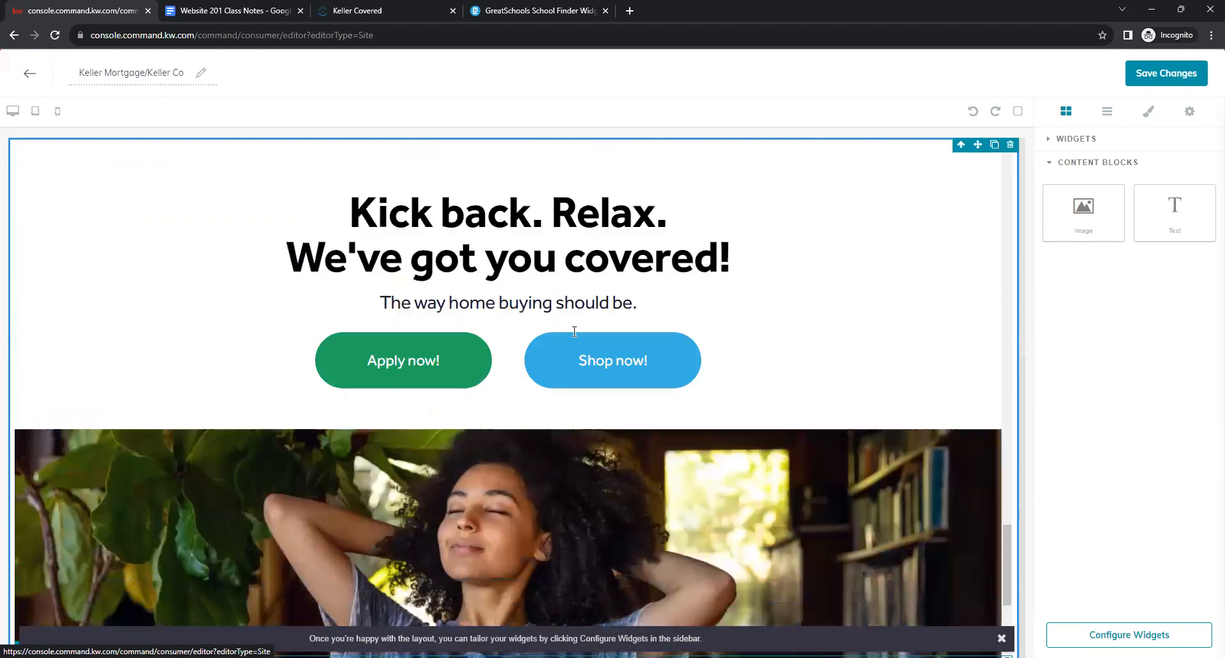
{"action": "scroll", "coordinate": [581, 330], "scroll_direction": "up", "scroll_amount": 9}
{"action": "scroll", "coordinate": [581, 329], "scroll_direction": "up", "scroll_amount": 10}
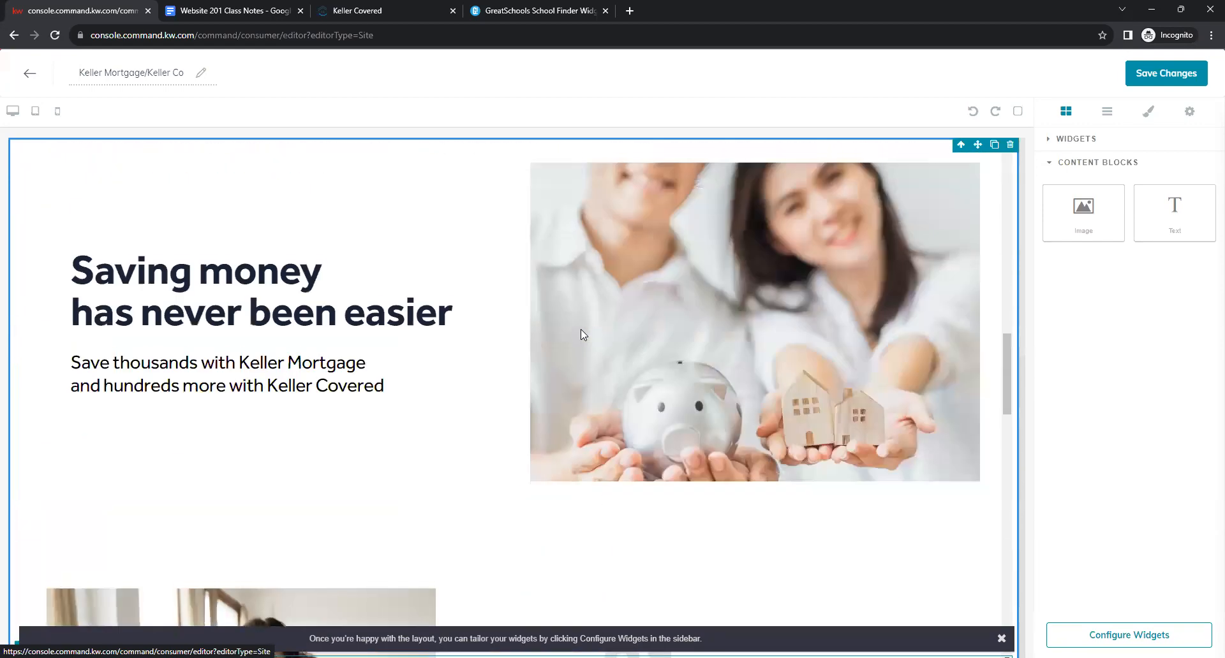
{"action": "scroll", "coordinate": [583, 333], "scroll_direction": "up", "scroll_amount": 5}
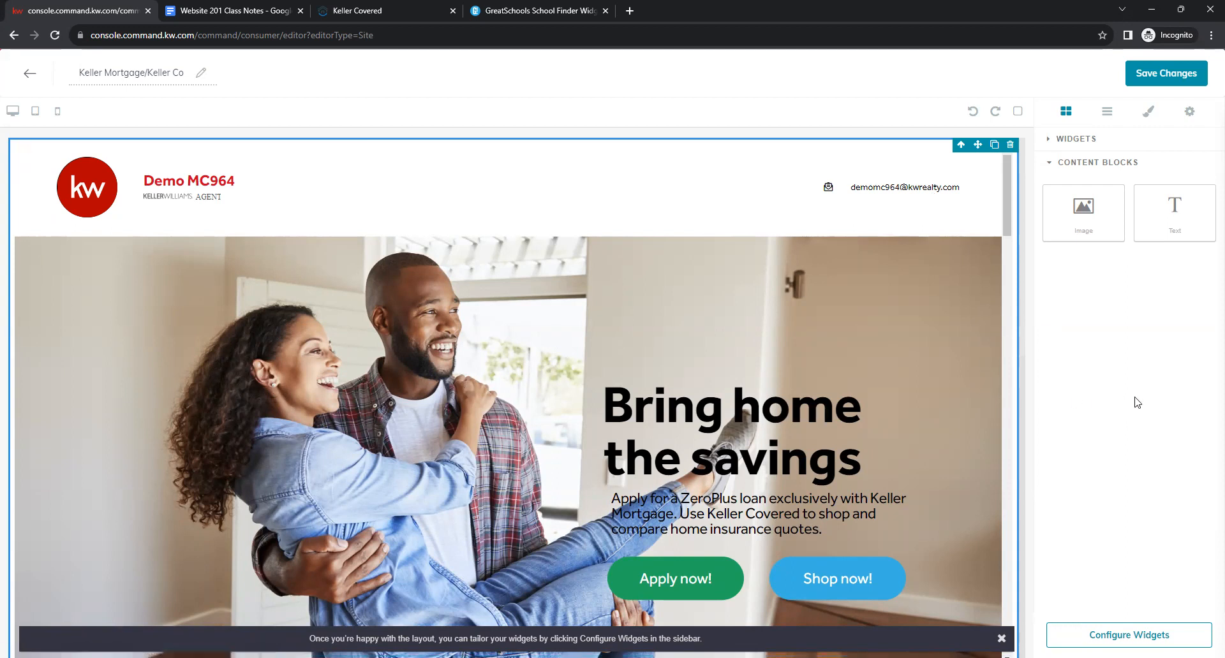
{"action": "left_click", "coordinate": [1165, 76]}
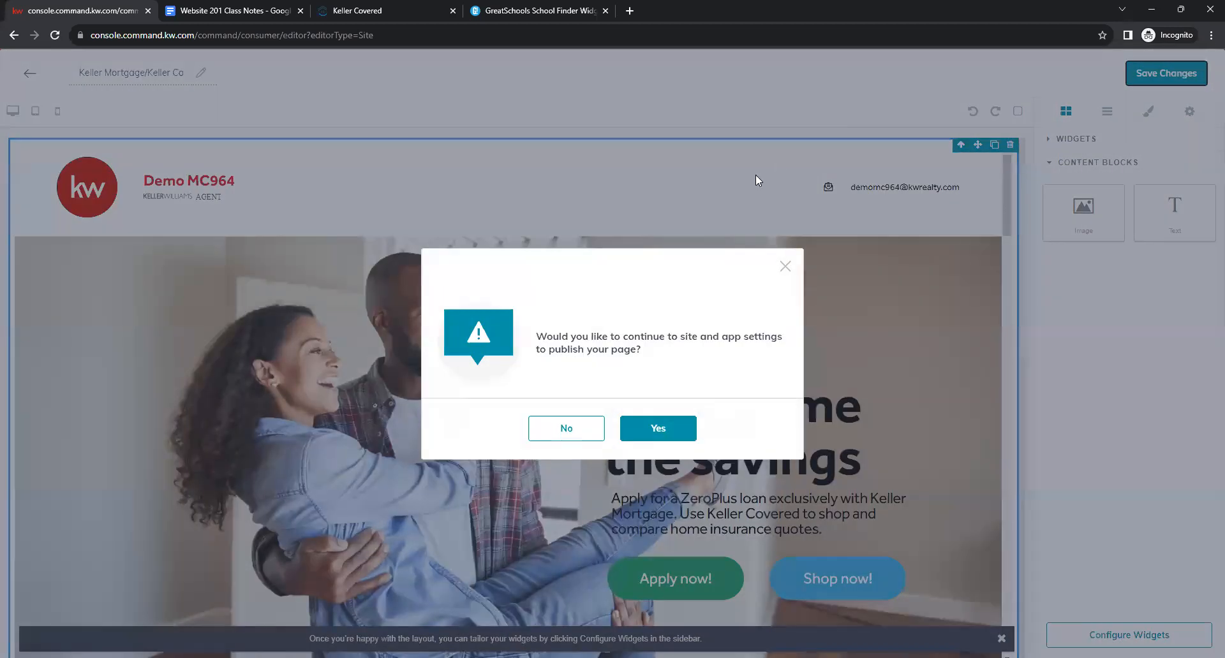
{"action": "left_click", "coordinate": [567, 429]}
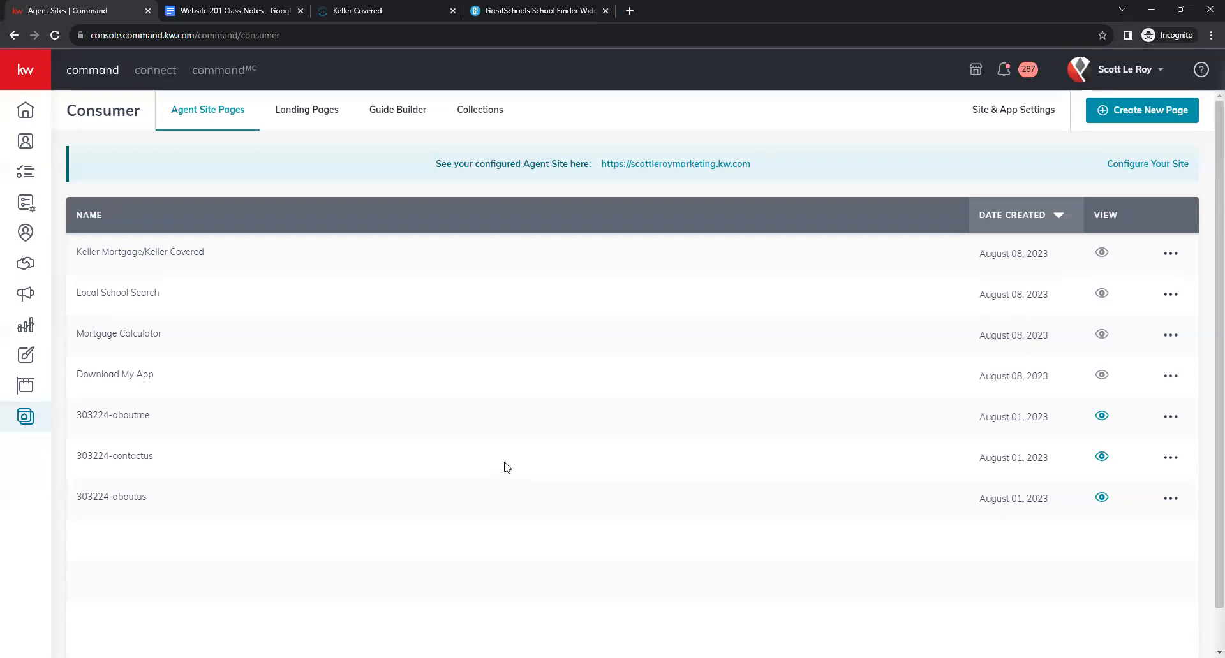
Create a new agent-site page named 'What's My Home Worth?'.
{"action": "left_click", "coordinate": [1159, 111]}
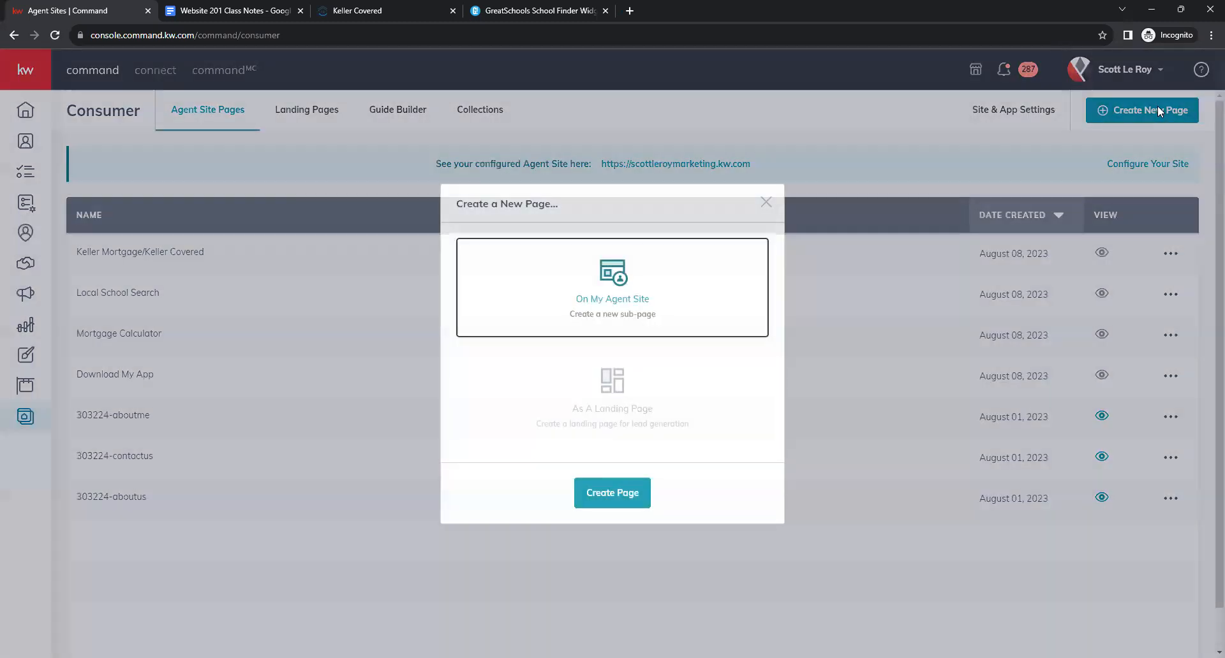
{"action": "left_click", "coordinate": [625, 493]}
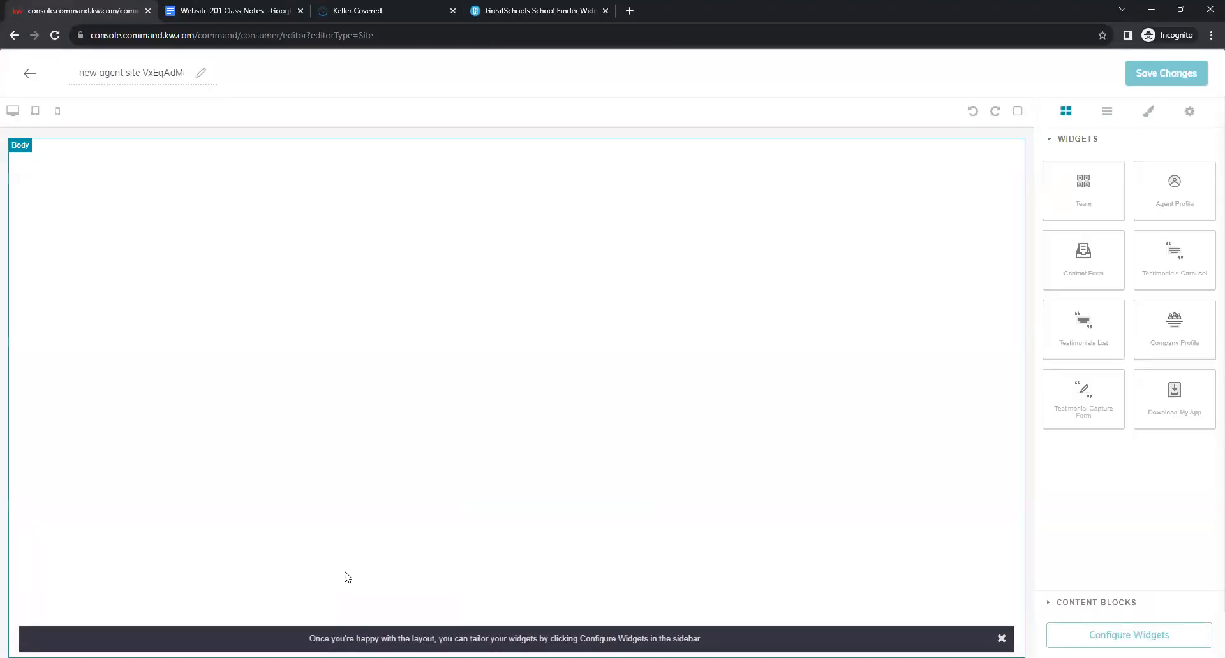
{"action": "triple_click", "coordinate": [136, 72]}
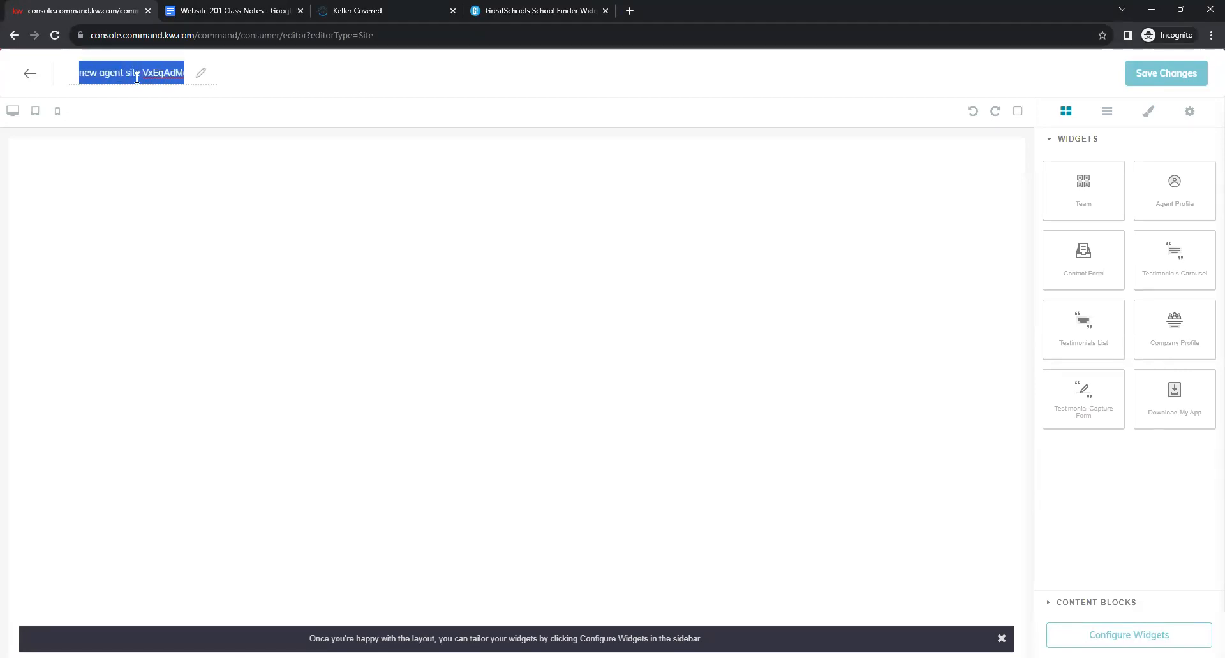
{"action": "key", "text": "BackSpace"}
{"action": "type", "text": "What"}
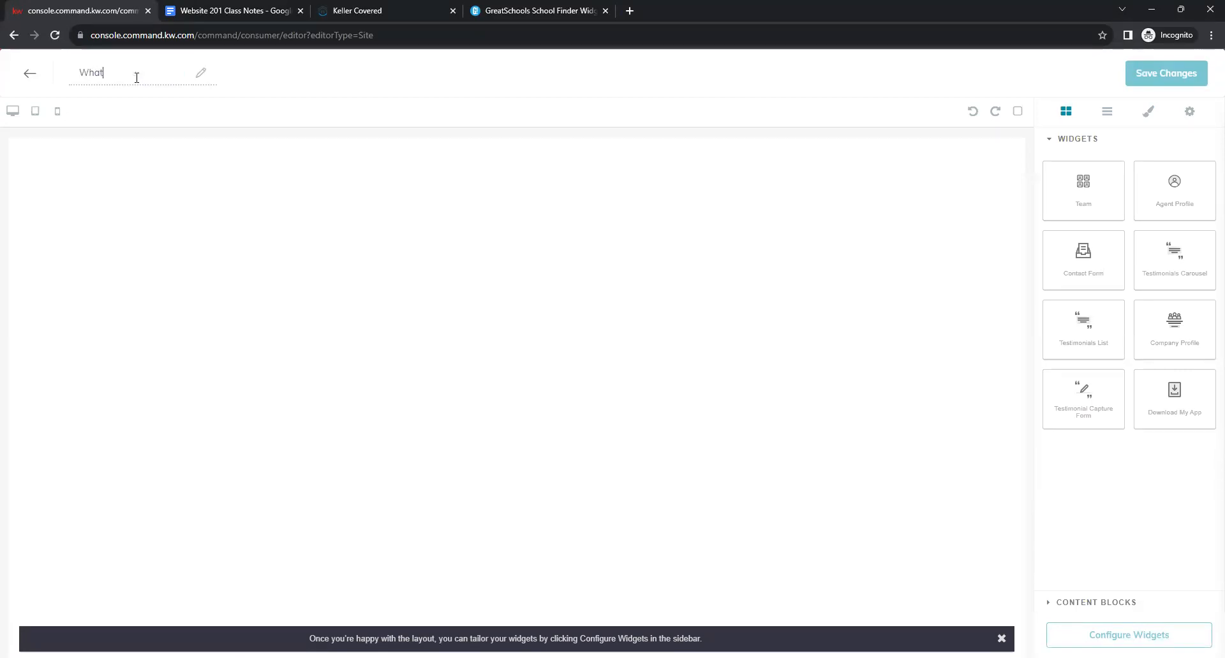
{"action": "type", "text": "'s My Home Worth"}
{"action": "key", "text": "BackSpace"}
{"action": "type", "text": "th"}
Check the Contact Form instruction for this page in the class notes.
{"action": "left_click", "coordinate": [257, 9]}
{"action": "scroll", "coordinate": [952, 389], "scroll_direction": "down", "scroll_amount": 4}
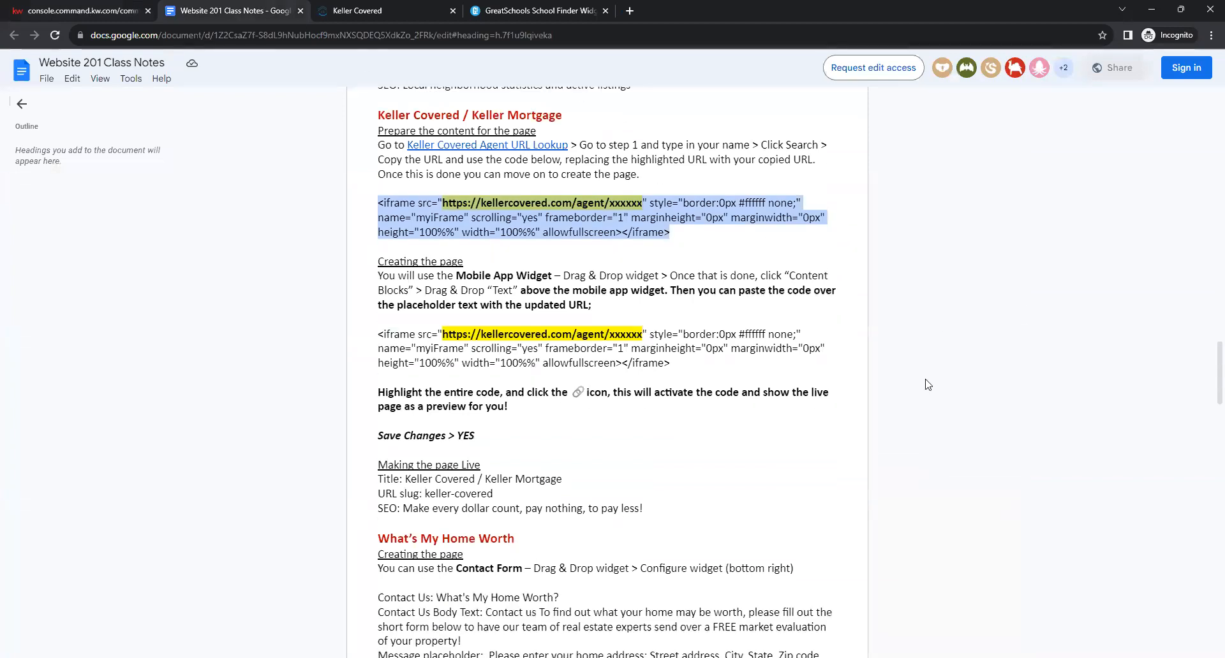
{"action": "scroll", "coordinate": [924, 382], "scroll_direction": "down", "scroll_amount": 1}
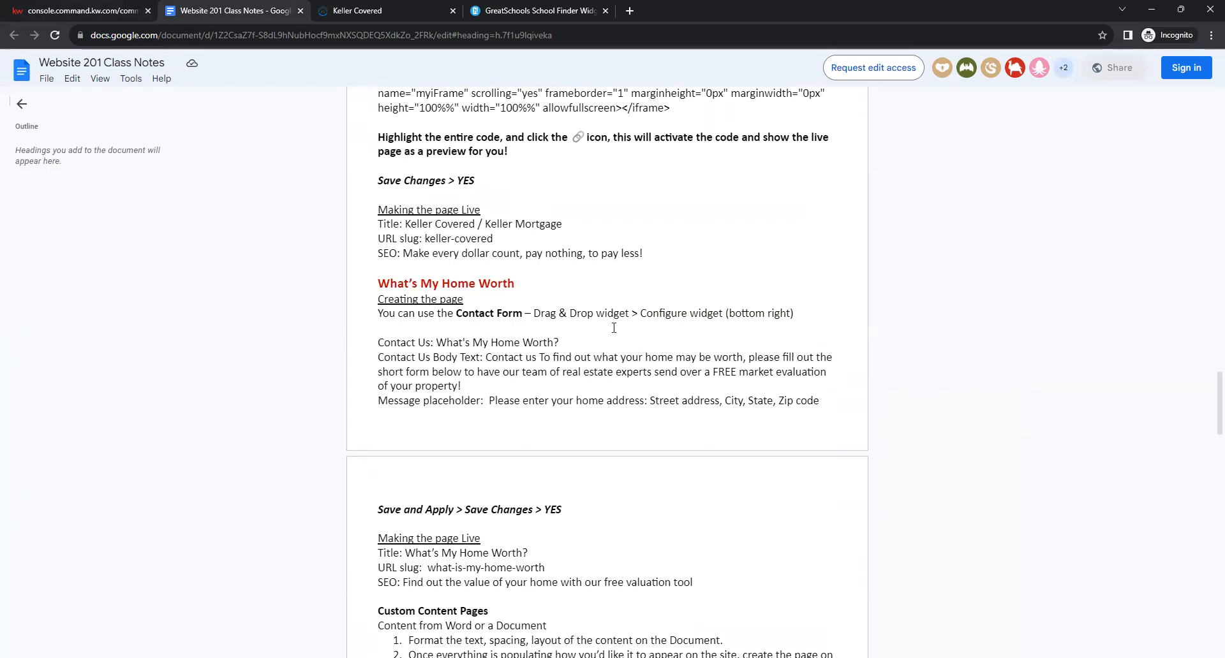
{"action": "left_click_drag", "start_coordinate": [457, 313], "coordinate": [523, 313]}
{"action": "left_click", "coordinate": [533, 313]}
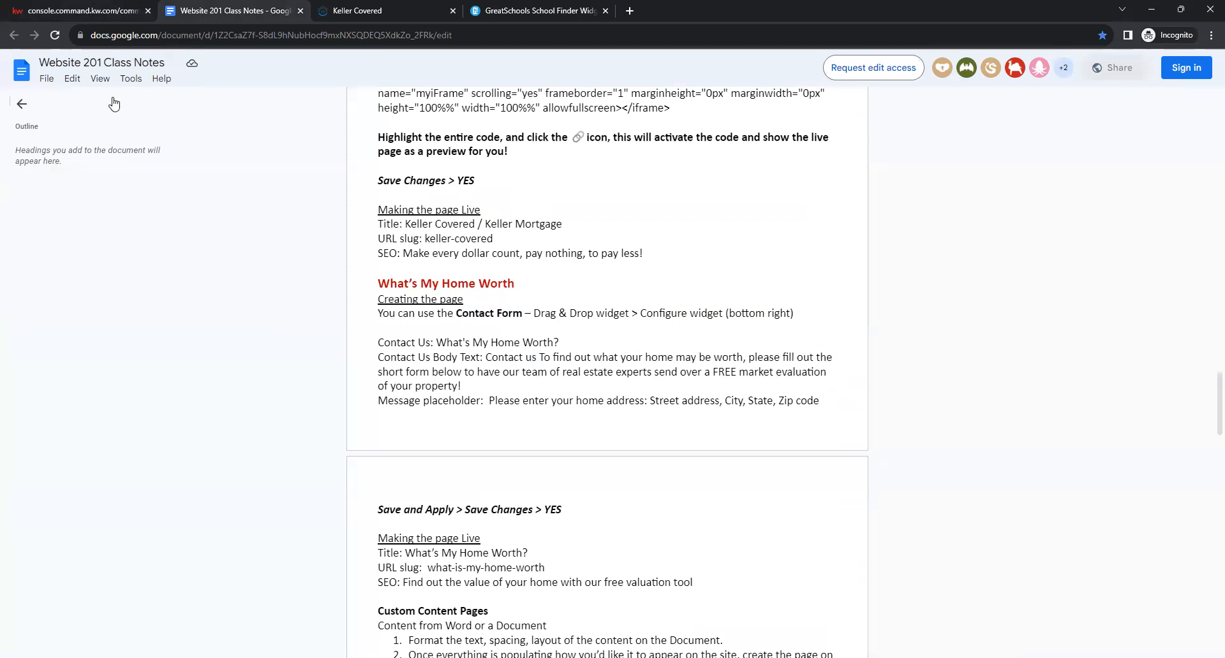
{"action": "left_click", "coordinate": [64, 6]}
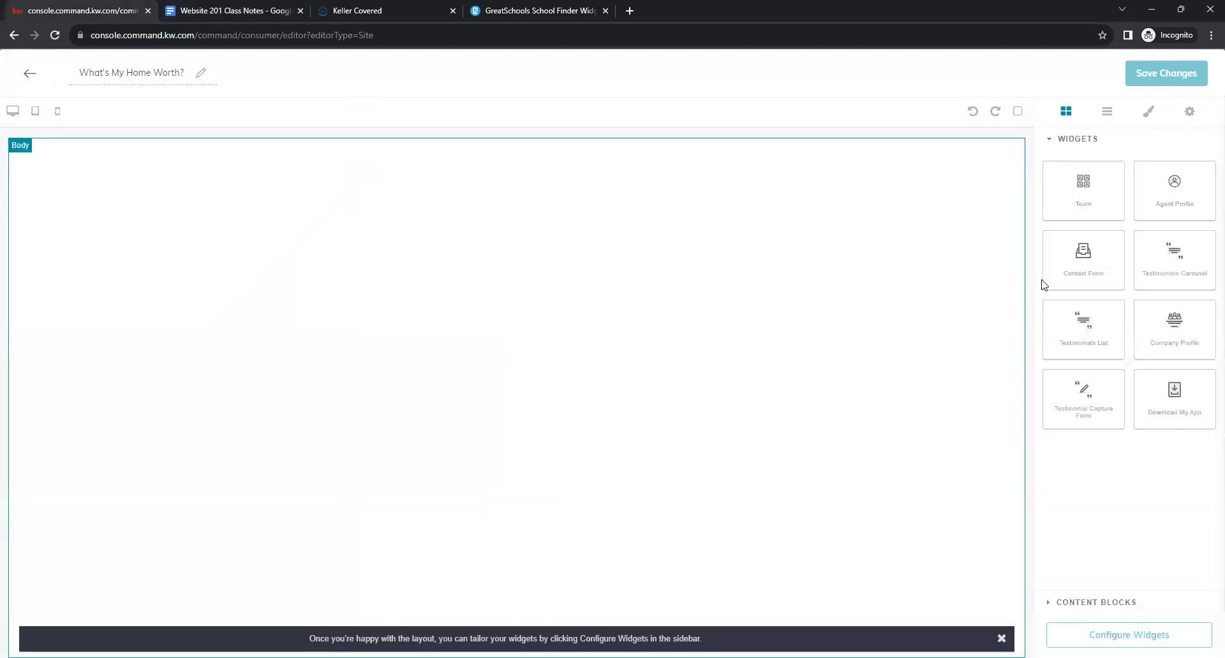
Add a contact form to the 'What's My Home Worth?' page and open its settings.
{"action": "left_click_drag", "start_coordinate": [1021, 258], "coordinate": [432, 219]}
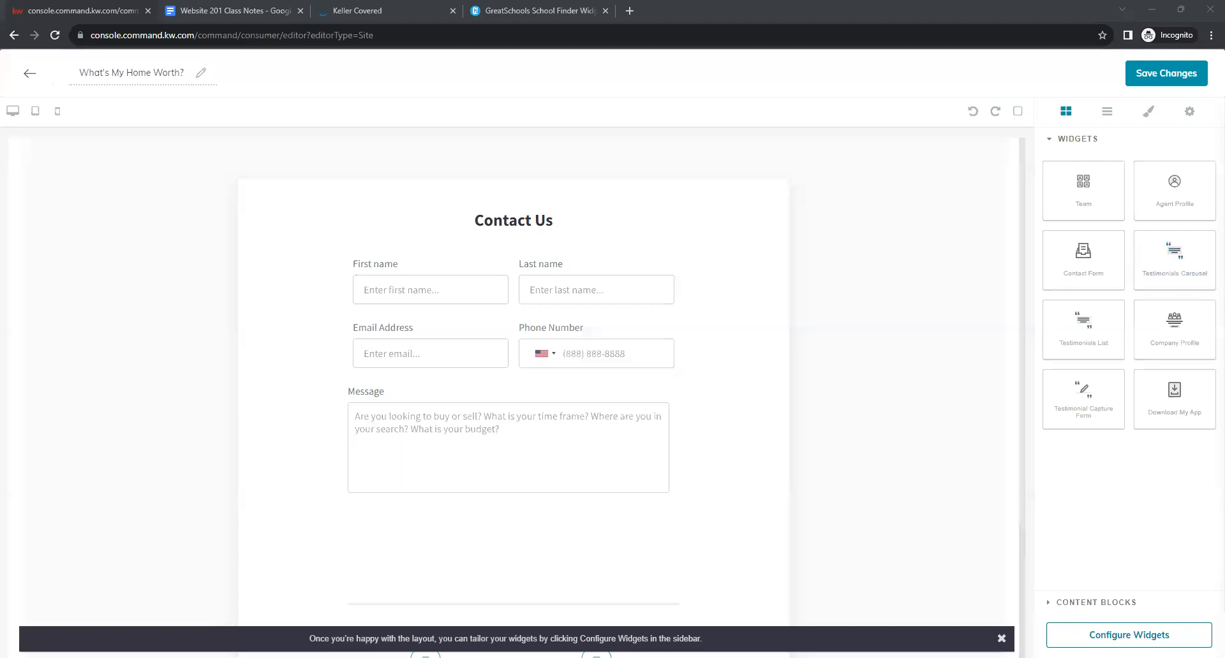
{"action": "left_click", "coordinate": [1129, 635]}
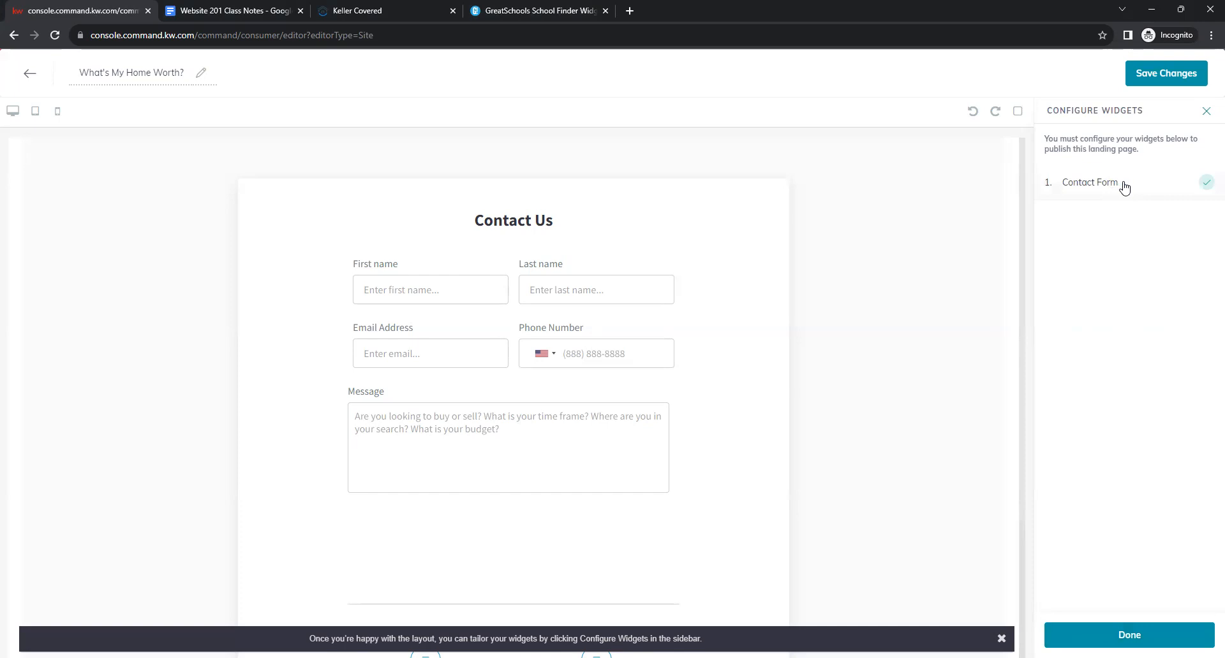
{"action": "left_click", "coordinate": [1084, 185]}
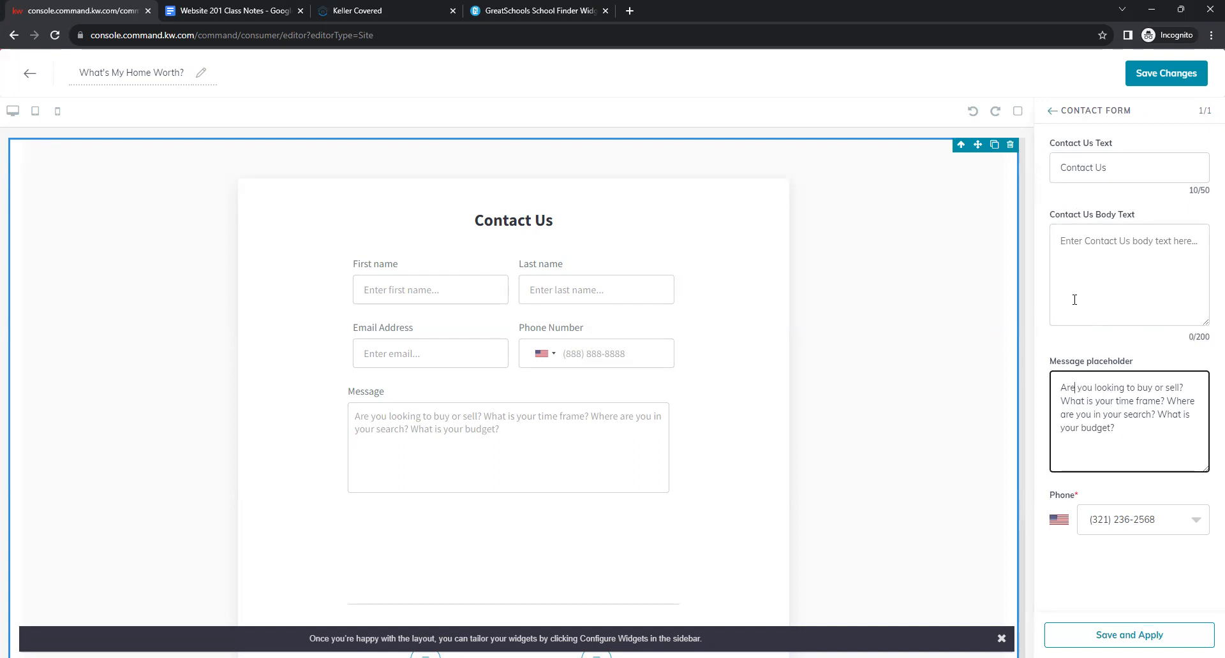
Copy the heading text 'What's My Home Worth?' from the class notes.
{"action": "left_click", "coordinate": [212, 13]}
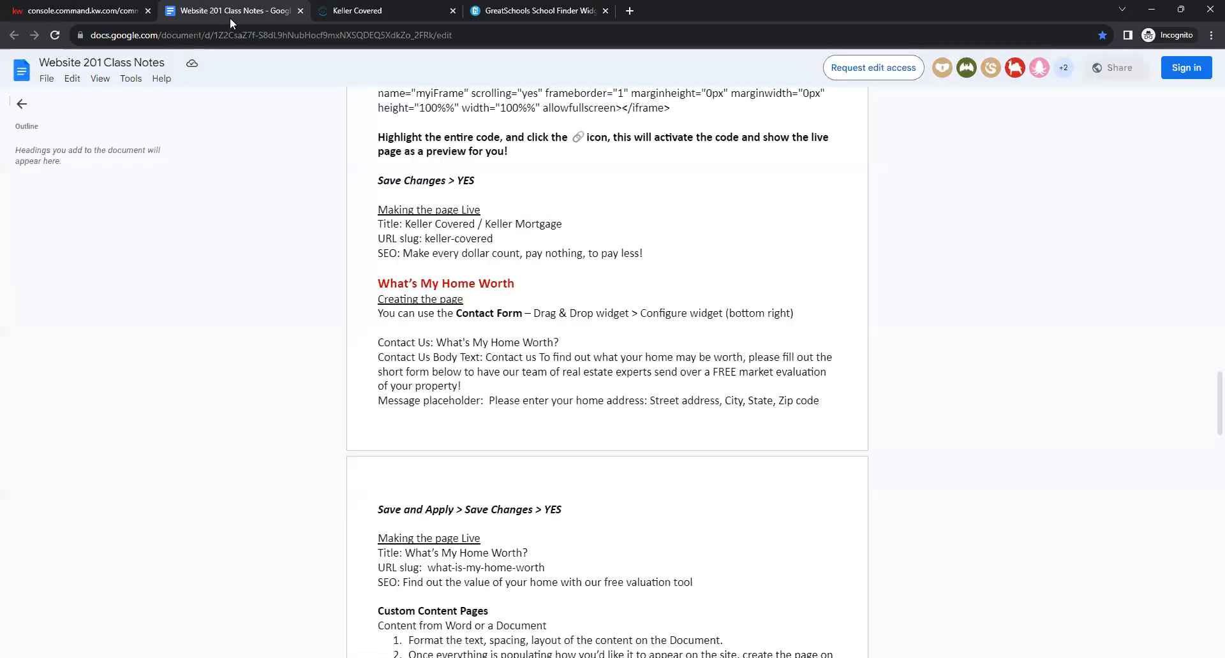
{"action": "left_click_drag", "start_coordinate": [381, 343], "coordinate": [557, 343]}
{"action": "left_click", "coordinate": [372, 357]}
{"action": "left_click_drag", "start_coordinate": [377, 359], "coordinate": [553, 357]}
{"action": "left_click", "coordinate": [375, 402]}
{"action": "left_click_drag", "start_coordinate": [559, 342], "coordinate": [436, 343]}
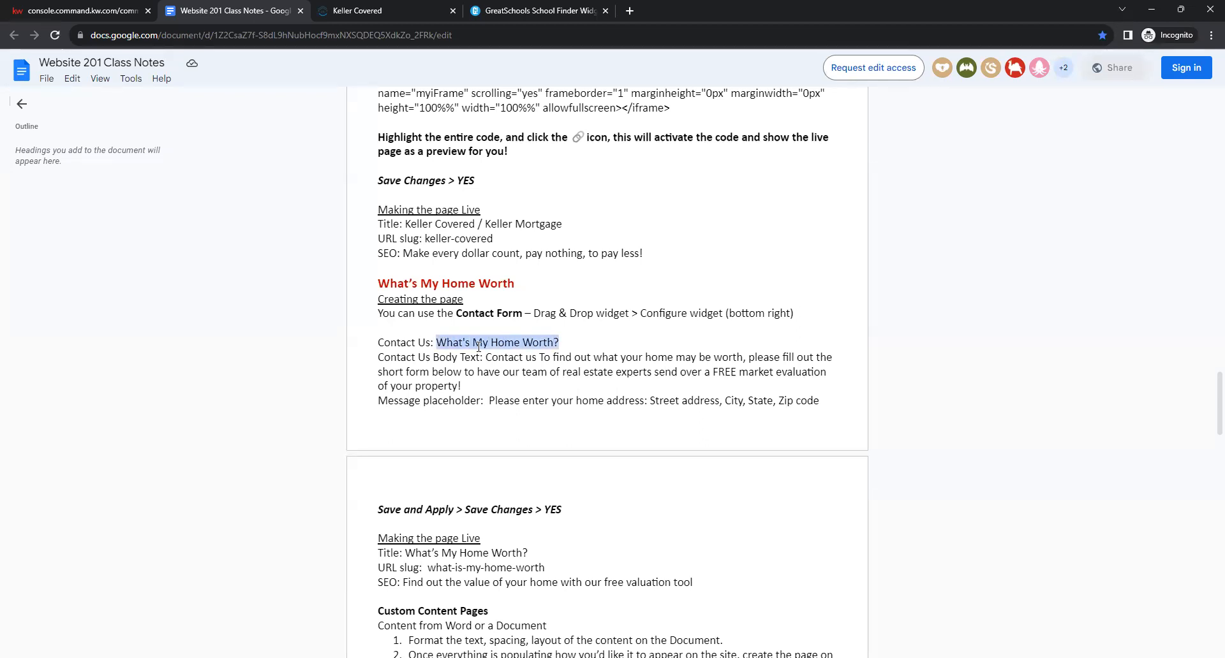
{"action": "right_click", "coordinate": [503, 345]}
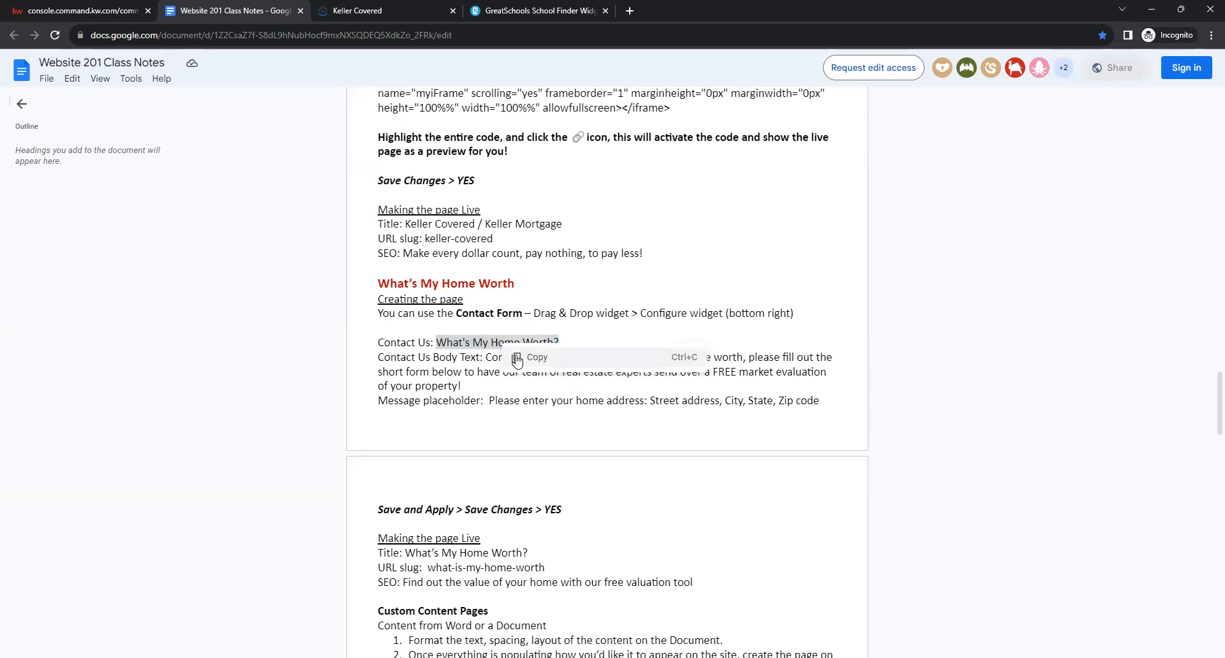
{"action": "left_click", "coordinate": [516, 359]}
Replace the Contact Us Text heading with the pasted 'What's My Home Worth?'.
{"action": "left_click", "coordinate": [104, 10]}
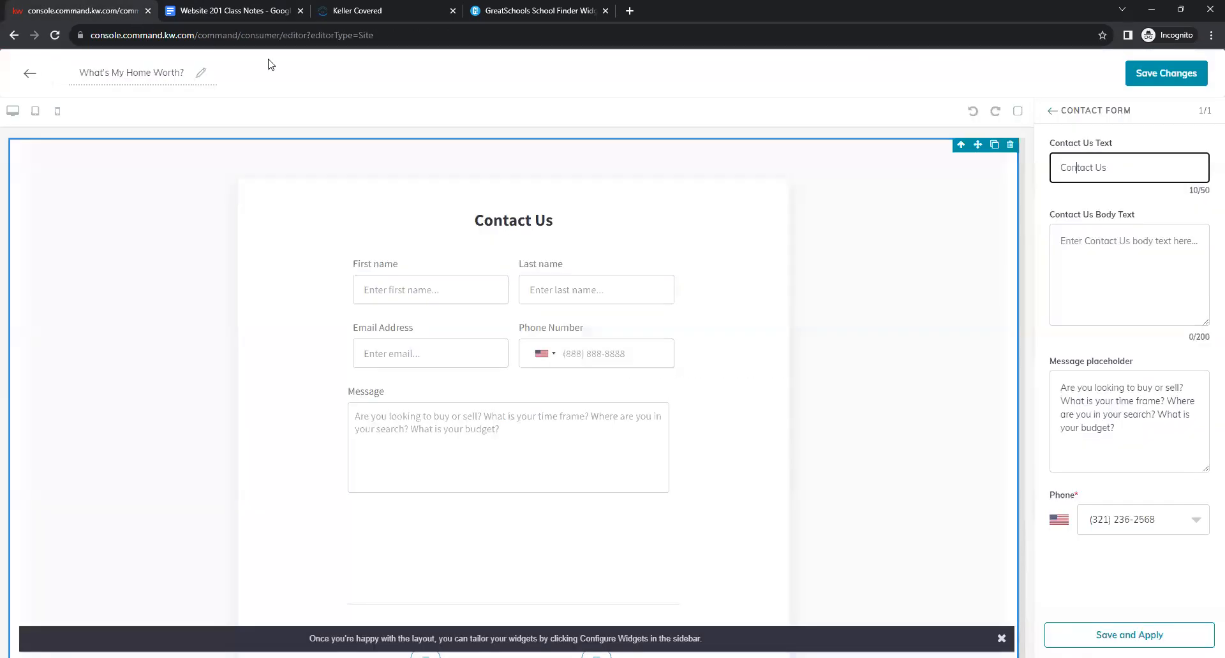
{"action": "left_click_drag", "start_coordinate": [1178, 171], "coordinate": [1068, 170]}
{"action": "key", "text": "BackSpace"}
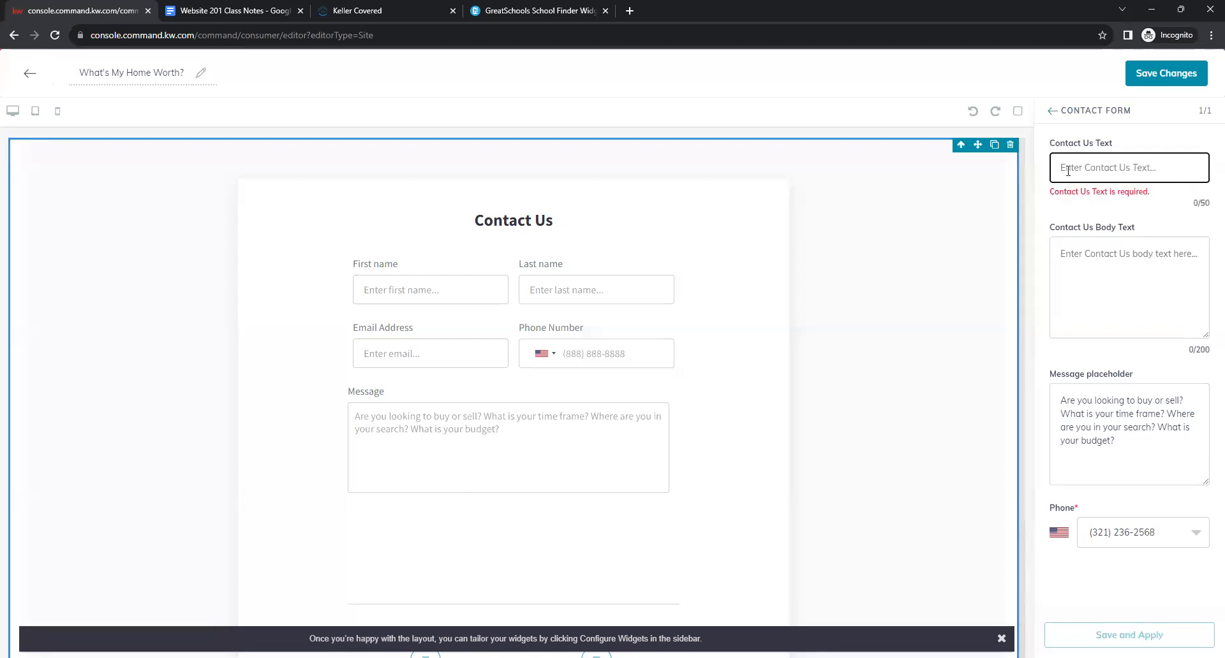
{"action": "right_click", "coordinate": [1068, 173]}
{"action": "left_click", "coordinate": [1011, 273]}
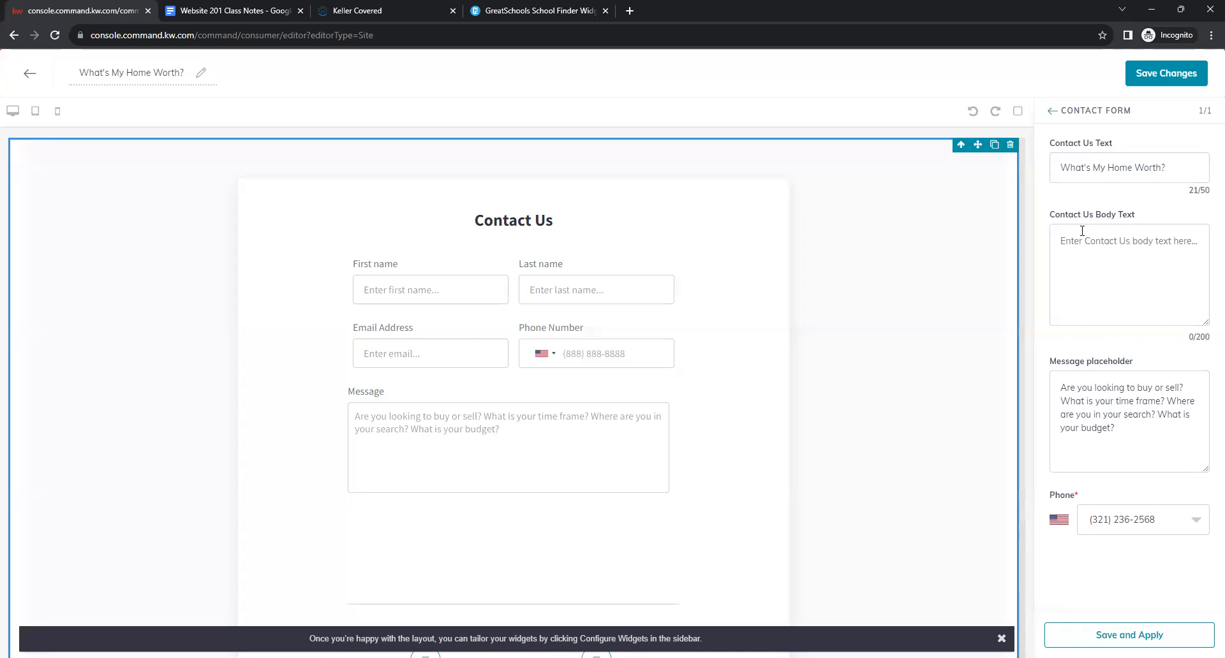
{"action": "left_click", "coordinate": [1179, 238]}
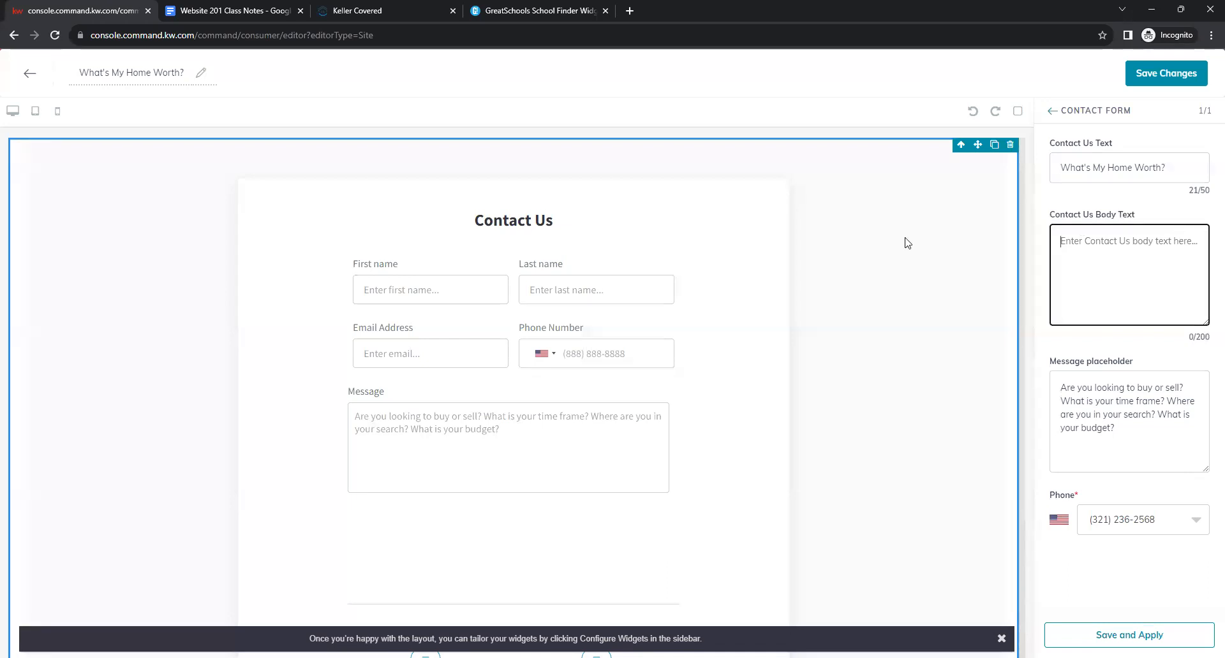
Paste the FREE market evaluation message from the notes into Contact Us Body Text.
{"action": "left_click", "coordinate": [221, 7]}
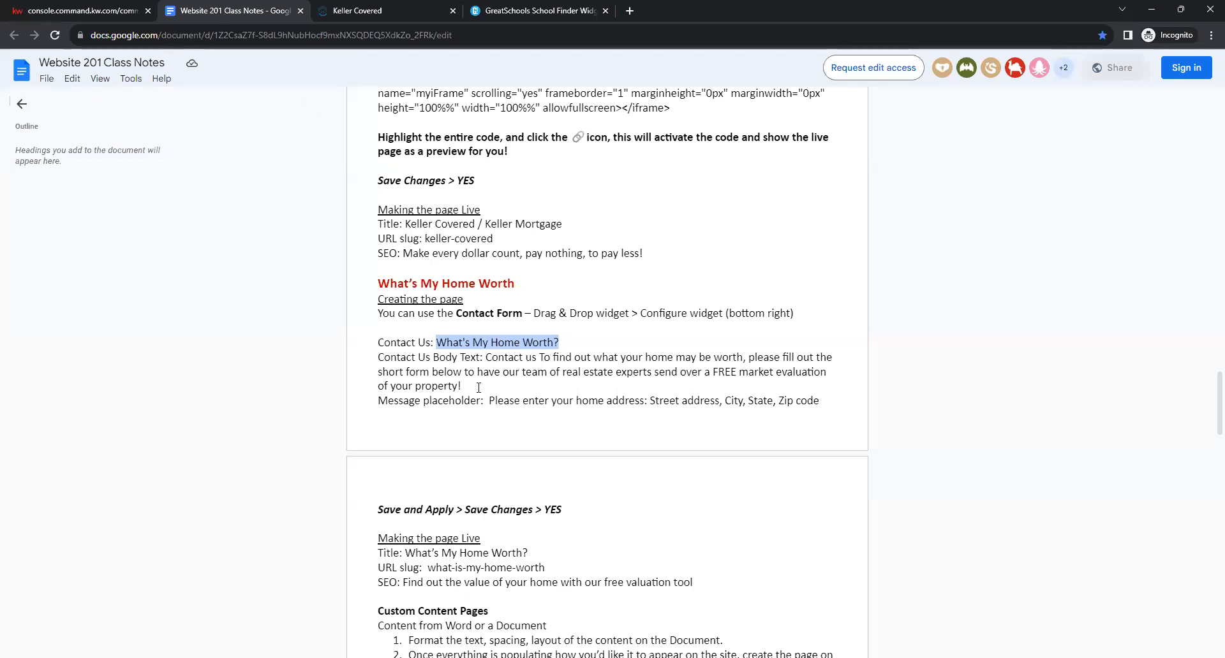
{"action": "left_click_drag", "start_coordinate": [461, 386], "coordinate": [483, 361]}
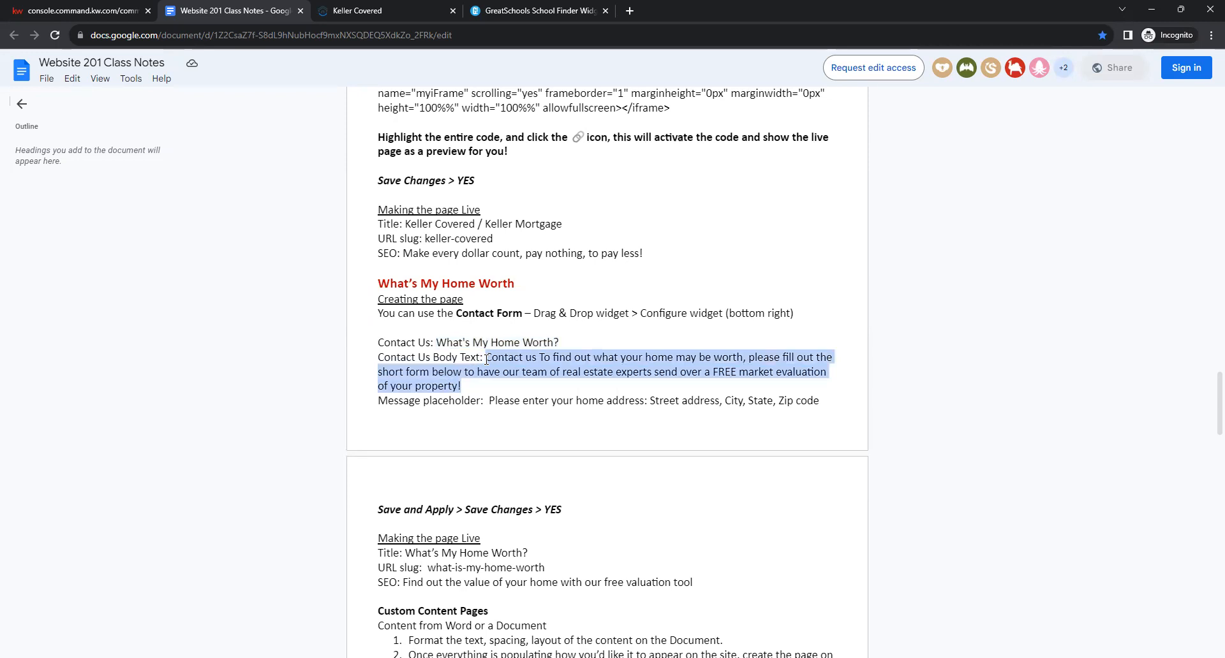
{"action": "right_click", "coordinate": [554, 362]}
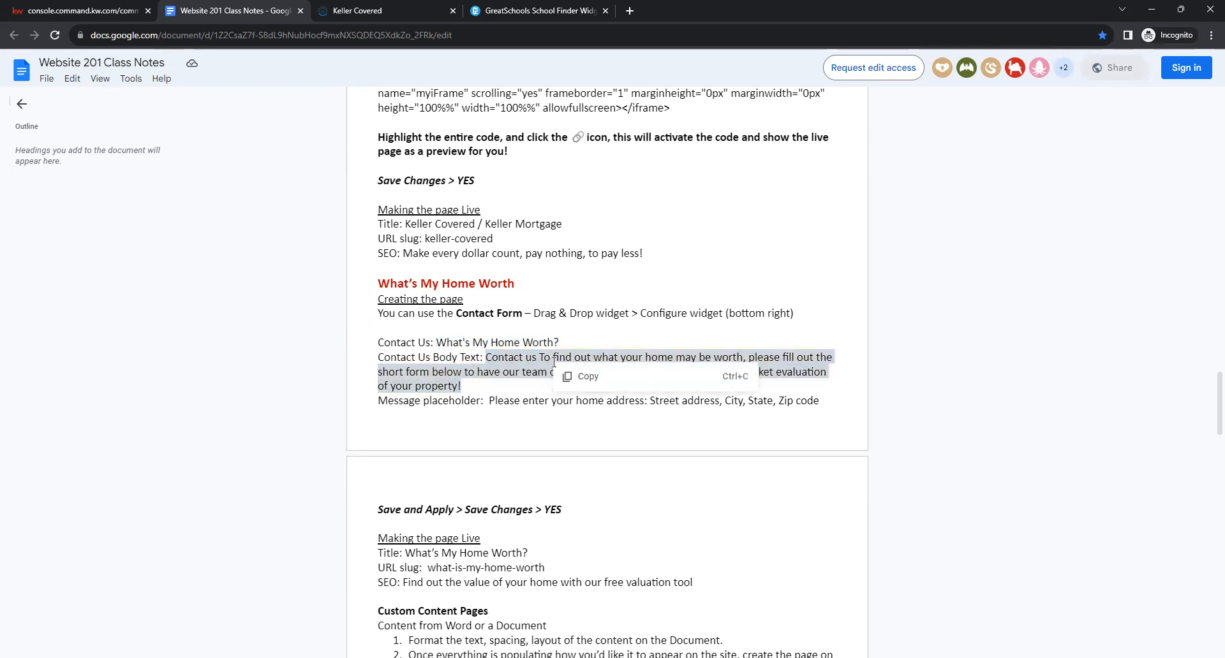
{"action": "left_click", "coordinate": [641, 376]}
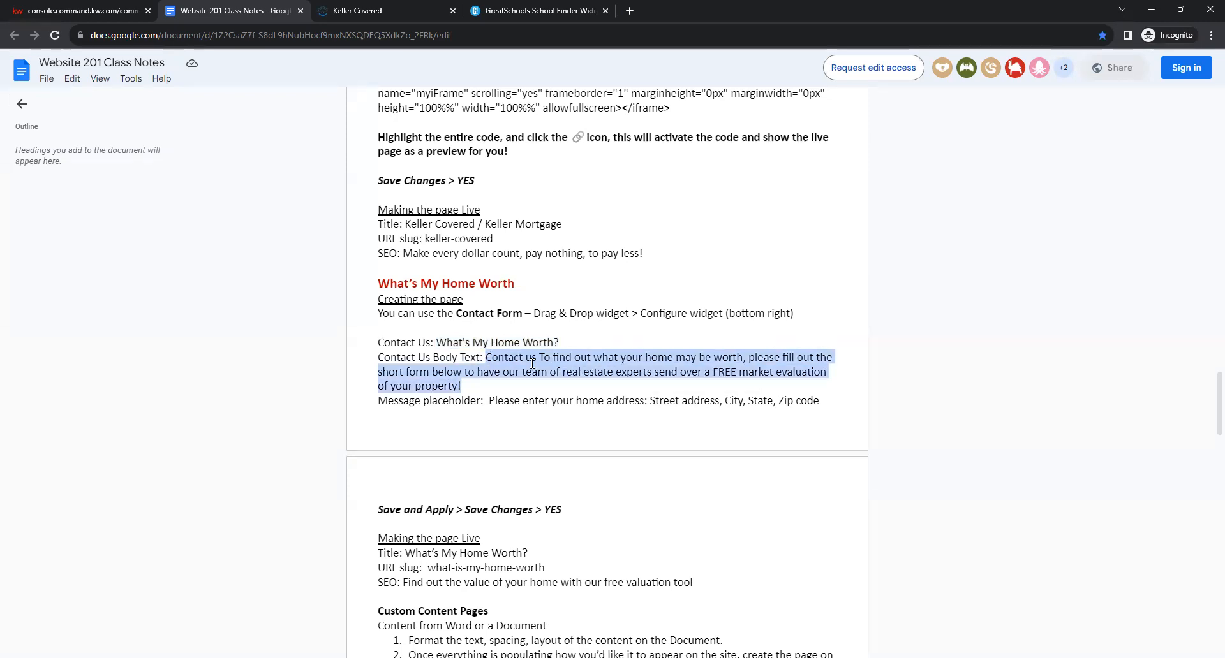
{"action": "left_click", "coordinate": [71, 6]}
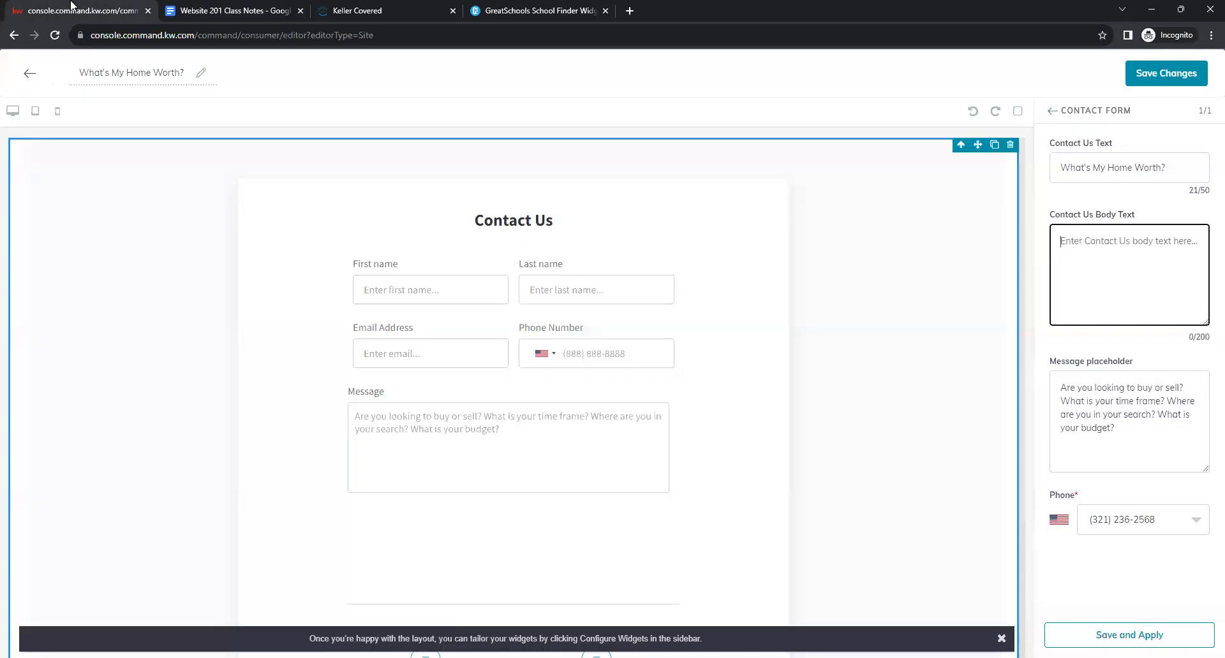
{"action": "right_click", "coordinate": [1087, 235]}
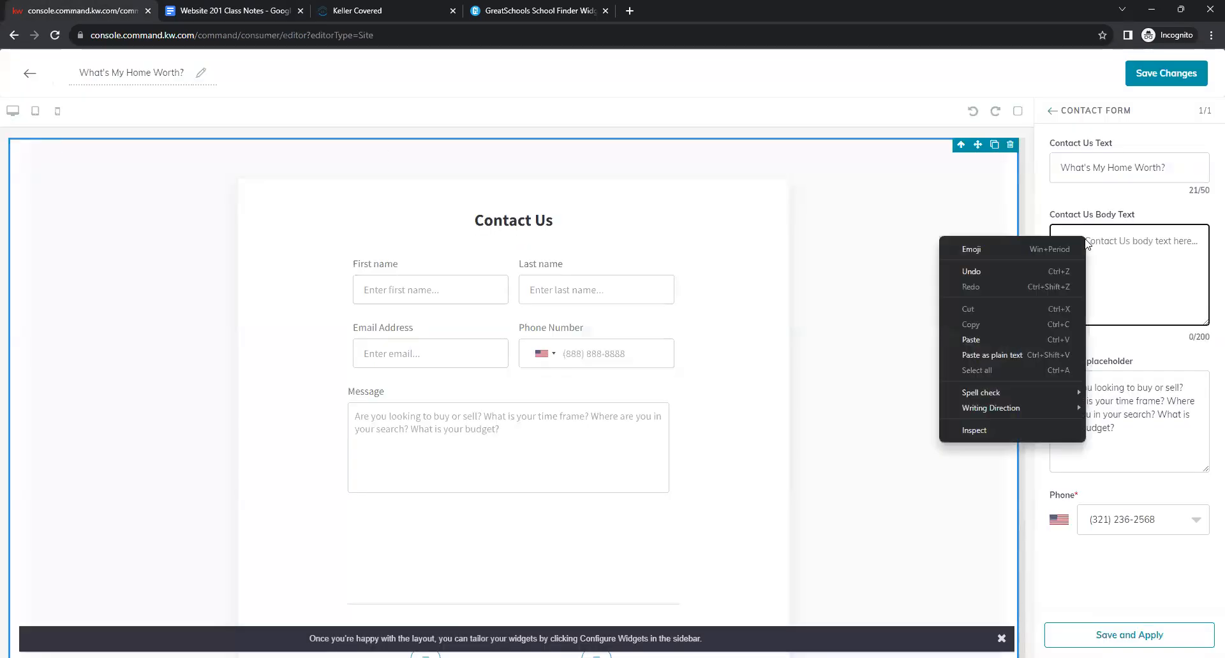
{"action": "left_click", "coordinate": [1034, 341]}
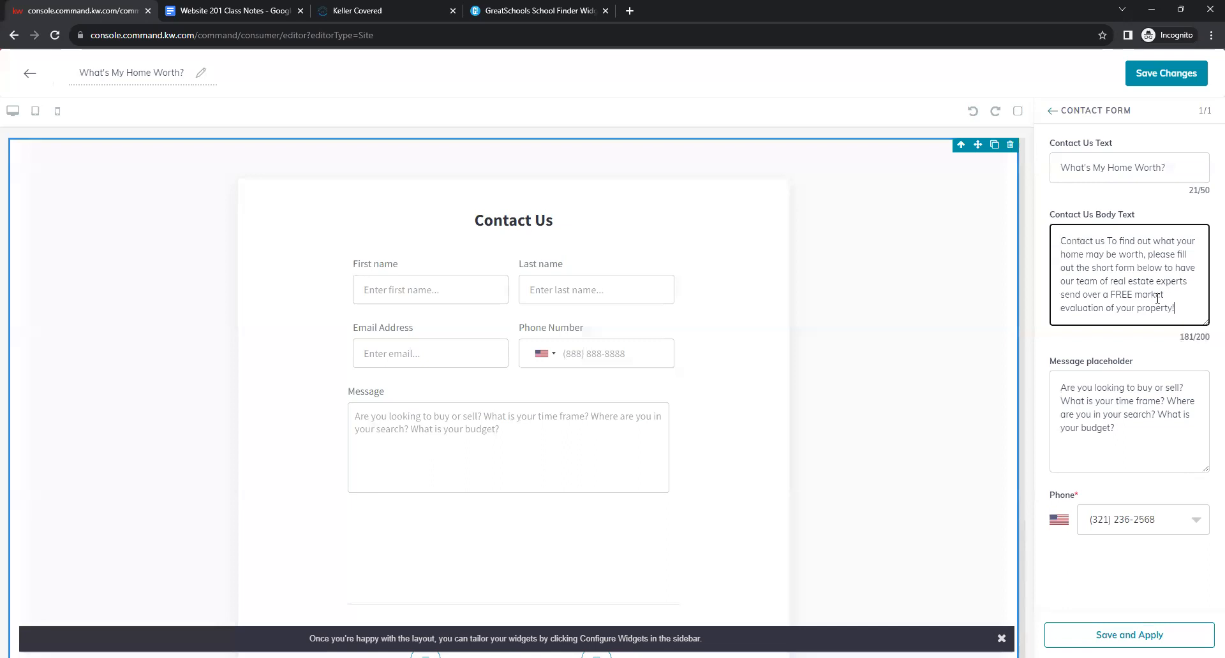
{"action": "left_click", "coordinate": [1131, 352]}
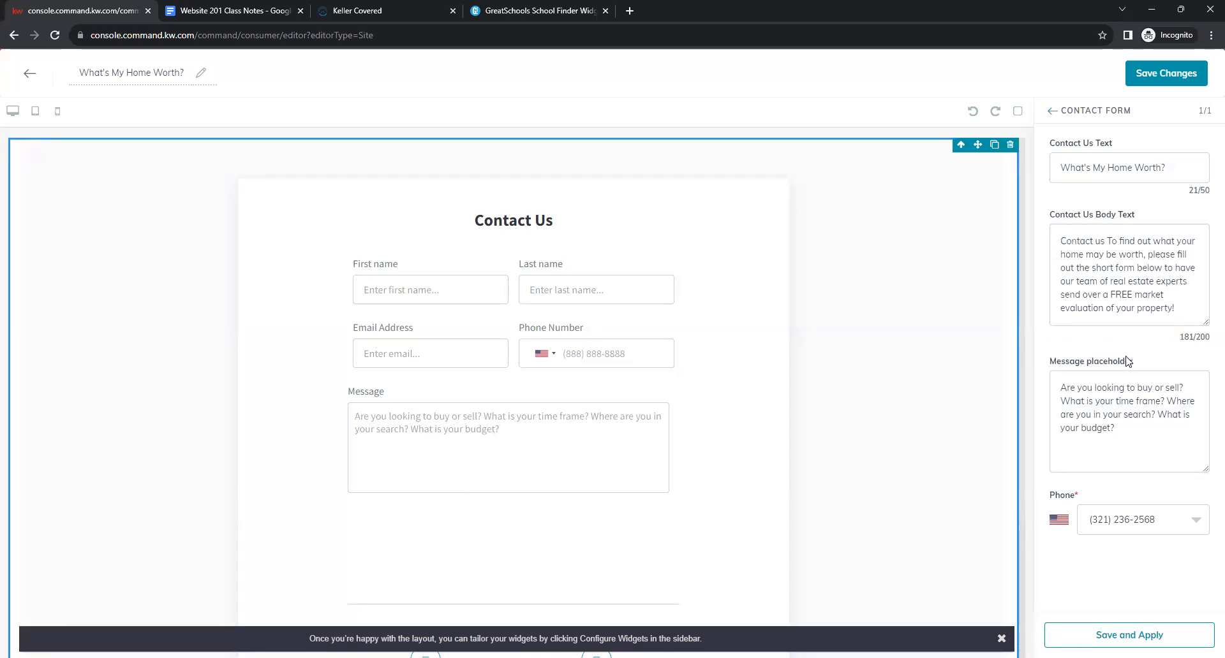
Delete the default Message placeholder text.
{"action": "left_click", "coordinate": [1094, 388]}
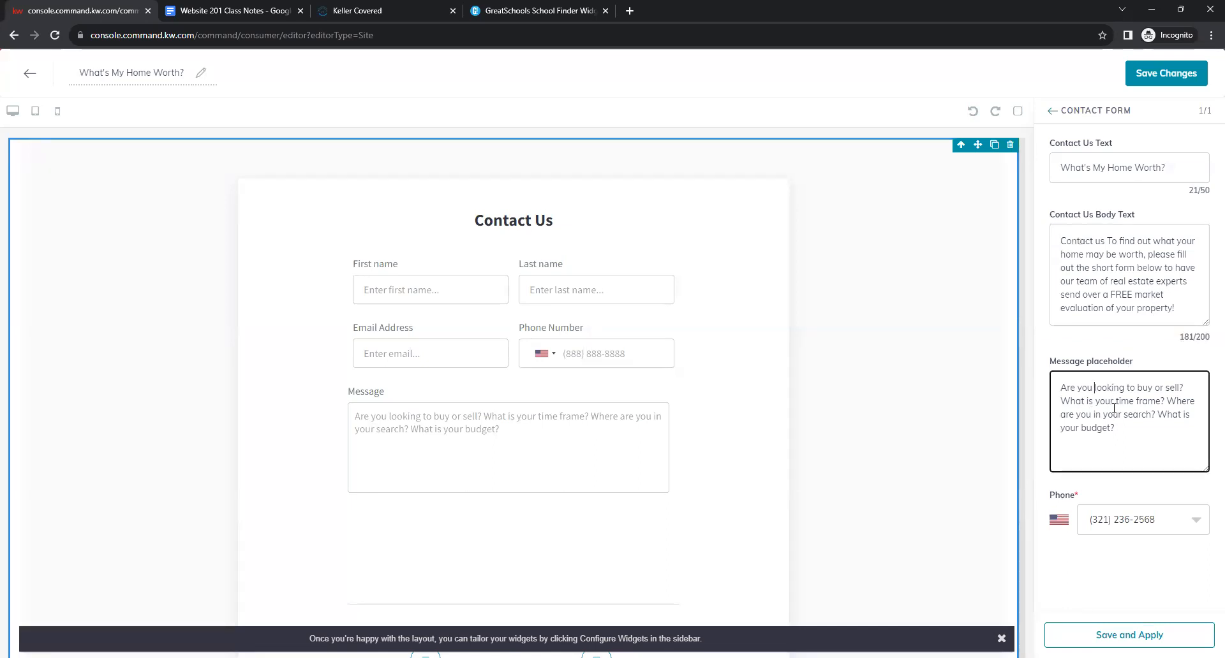
{"action": "left_click_drag", "start_coordinate": [1147, 438], "coordinate": [1059, 386]}
{"action": "key", "text": "BackSpace"}
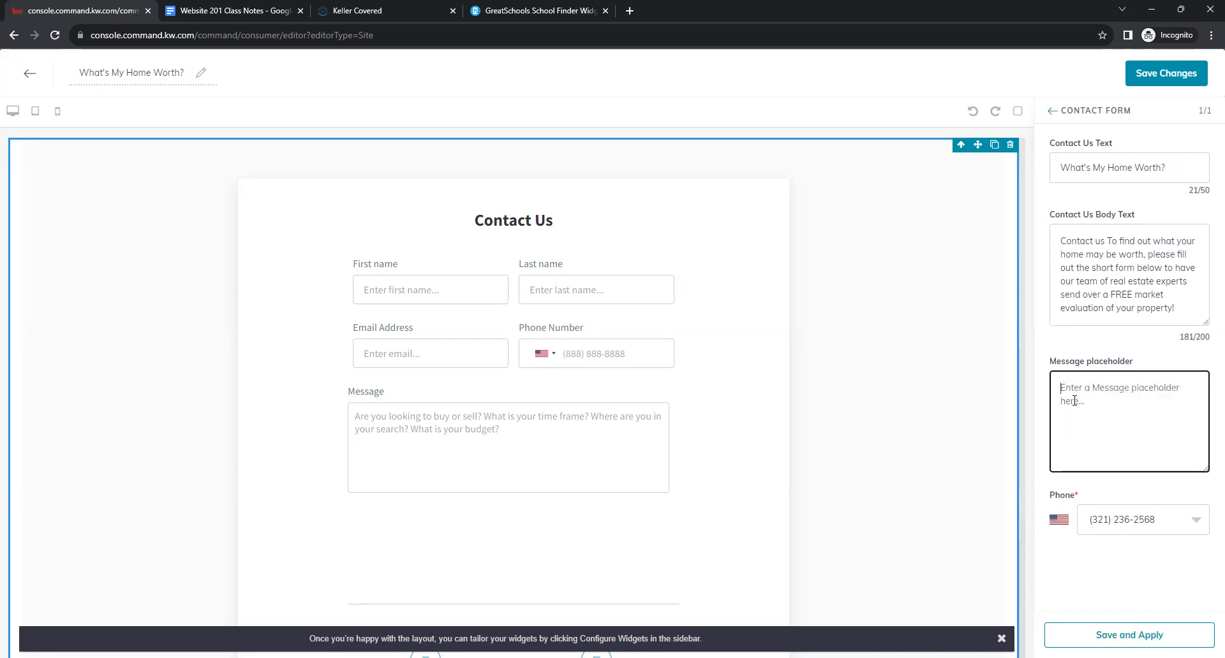
Set the Message placeholder to 'Please enter your home address: Street address, City, State, Zip code' from the notes.
{"action": "left_click", "coordinate": [250, 9]}
{"action": "left_click_drag", "start_coordinate": [820, 401], "coordinate": [489, 406]}
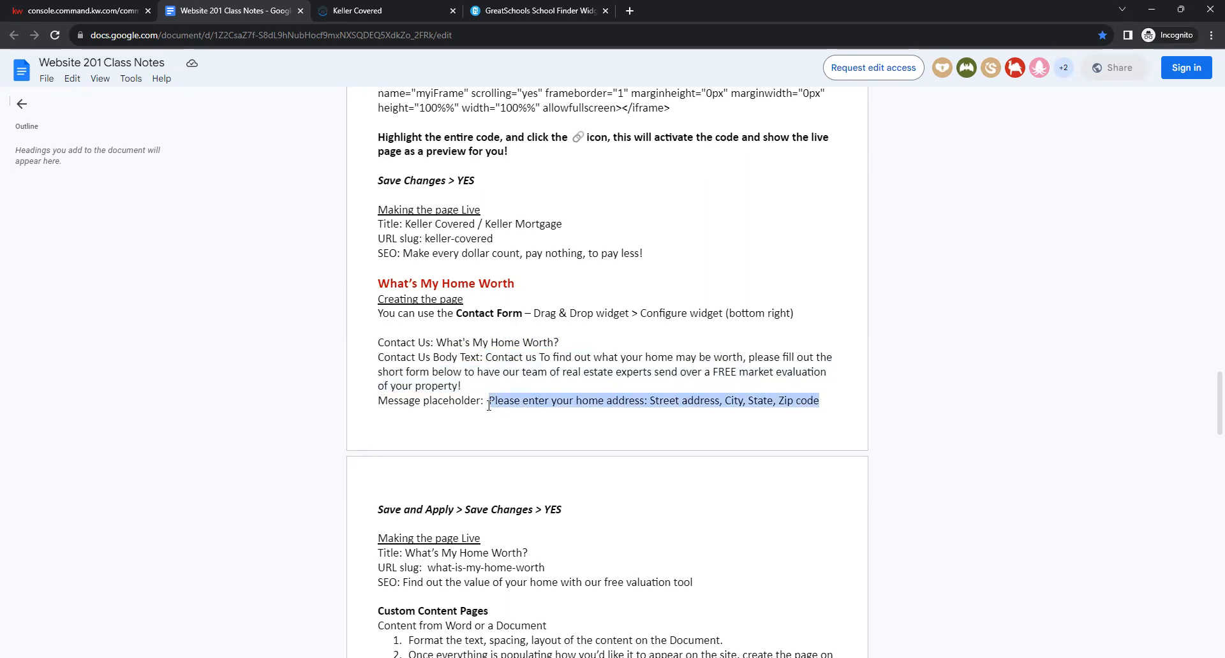
{"action": "right_click", "coordinate": [497, 400]}
{"action": "left_click", "coordinate": [510, 412]}
{"action": "left_click", "coordinate": [57, 11]}
{"action": "right_click", "coordinate": [1077, 406]}
{"action": "left_click", "coordinate": [1023, 507]}
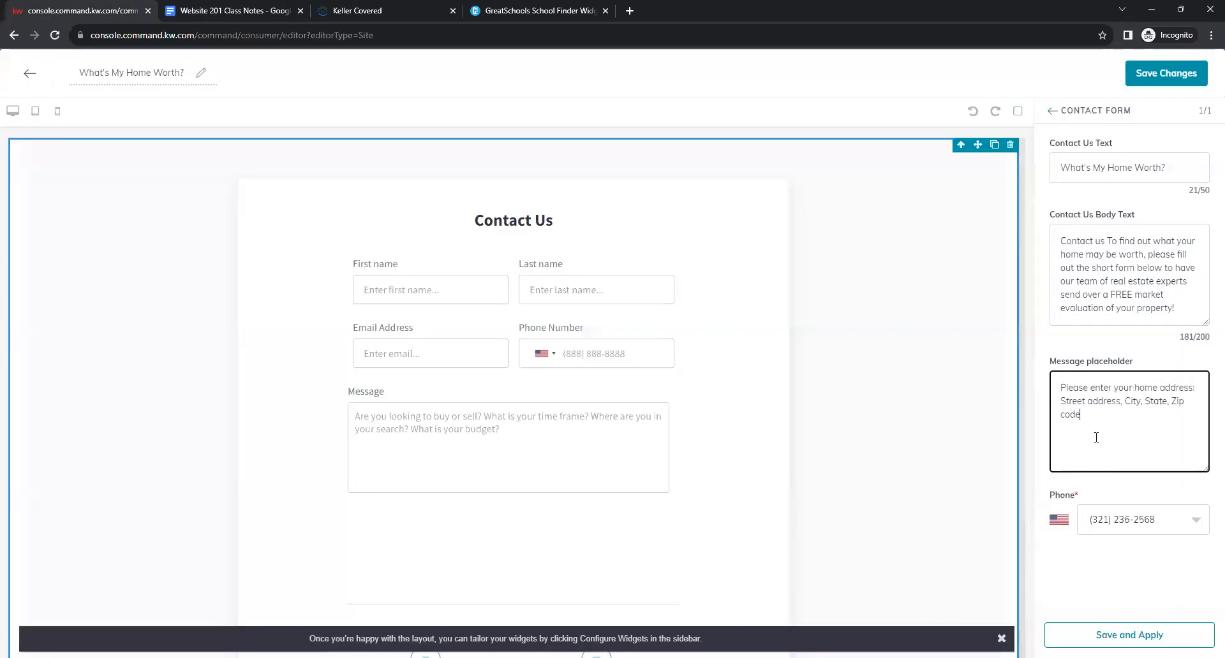
{"action": "left_click", "coordinate": [1070, 350]}
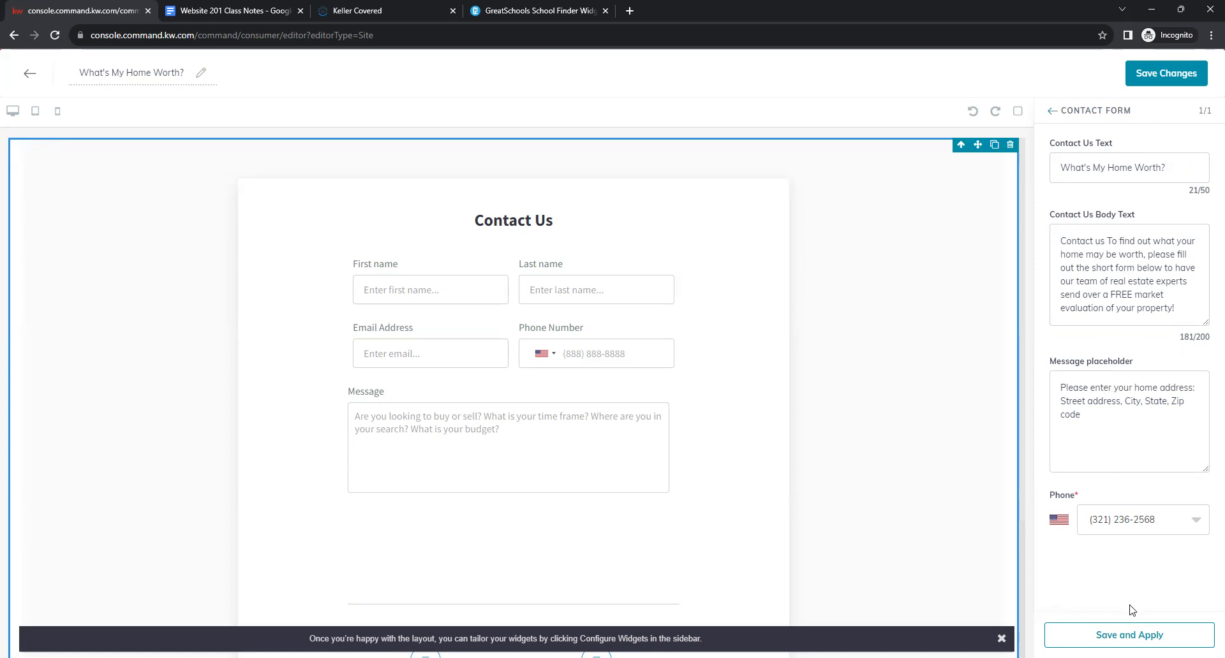
Apply the contact form settings and save the What's My Home Worth? page.
{"action": "left_click", "coordinate": [1129, 635]}
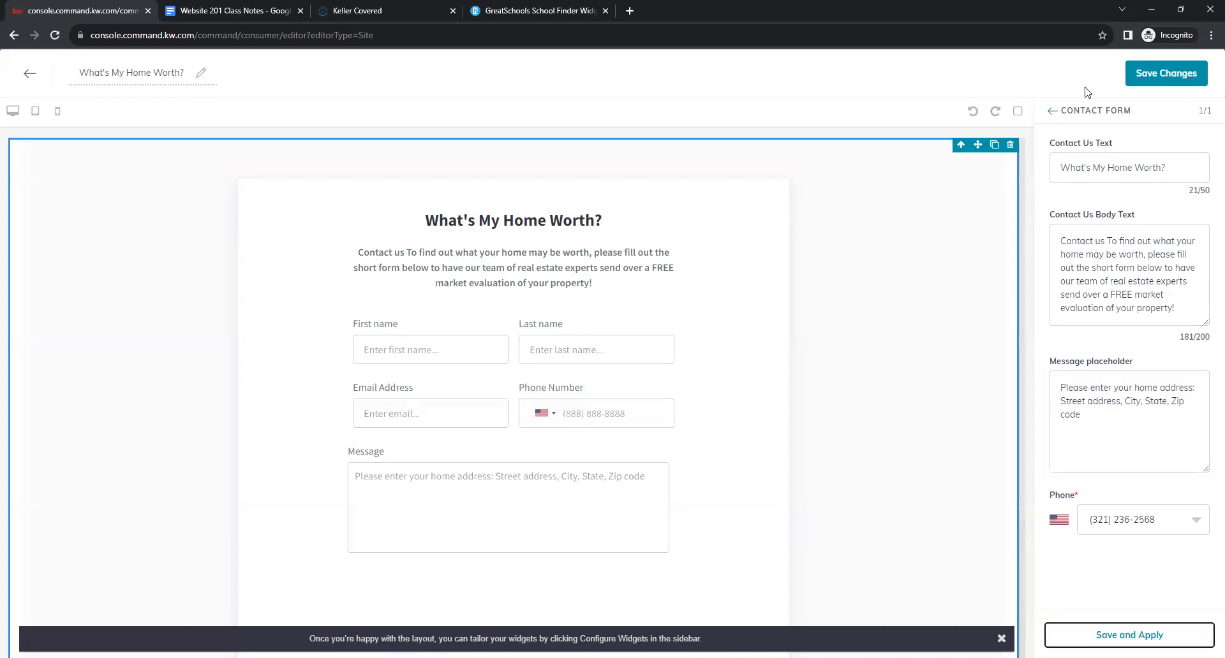
{"action": "left_click", "coordinate": [1170, 74]}
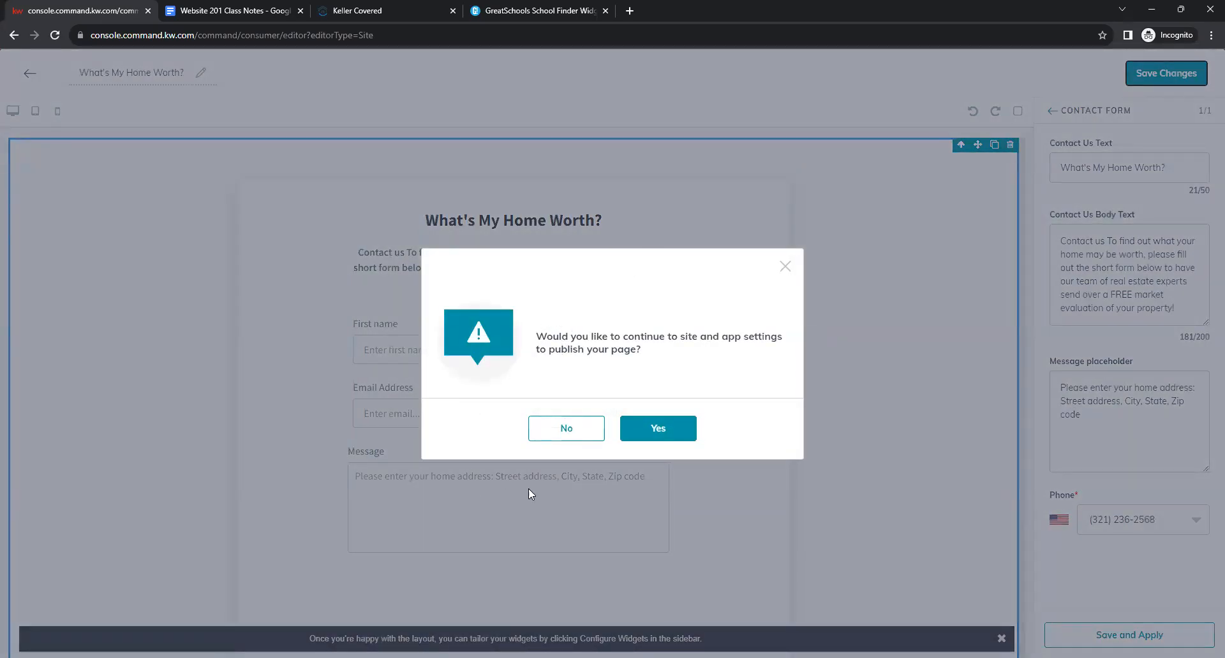
Decline publishing via site settings and go back to the Agent Site Pages list.
{"action": "left_click", "coordinate": [568, 428]}
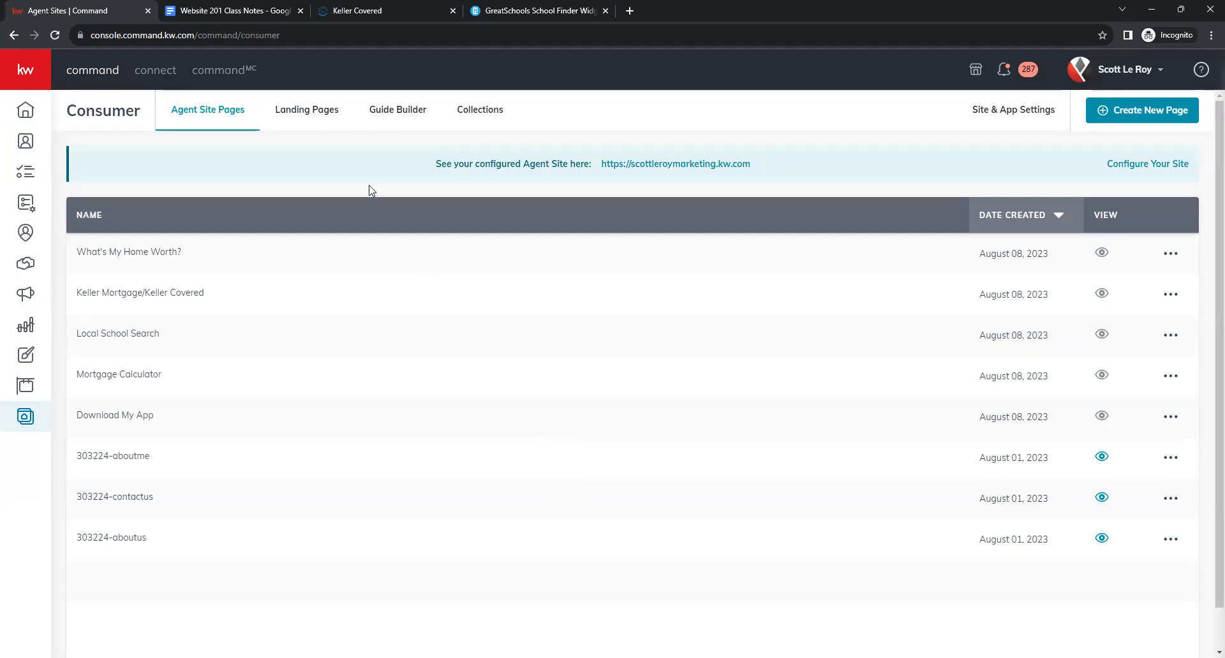
{"action": "left_click", "coordinate": [253, 11]}
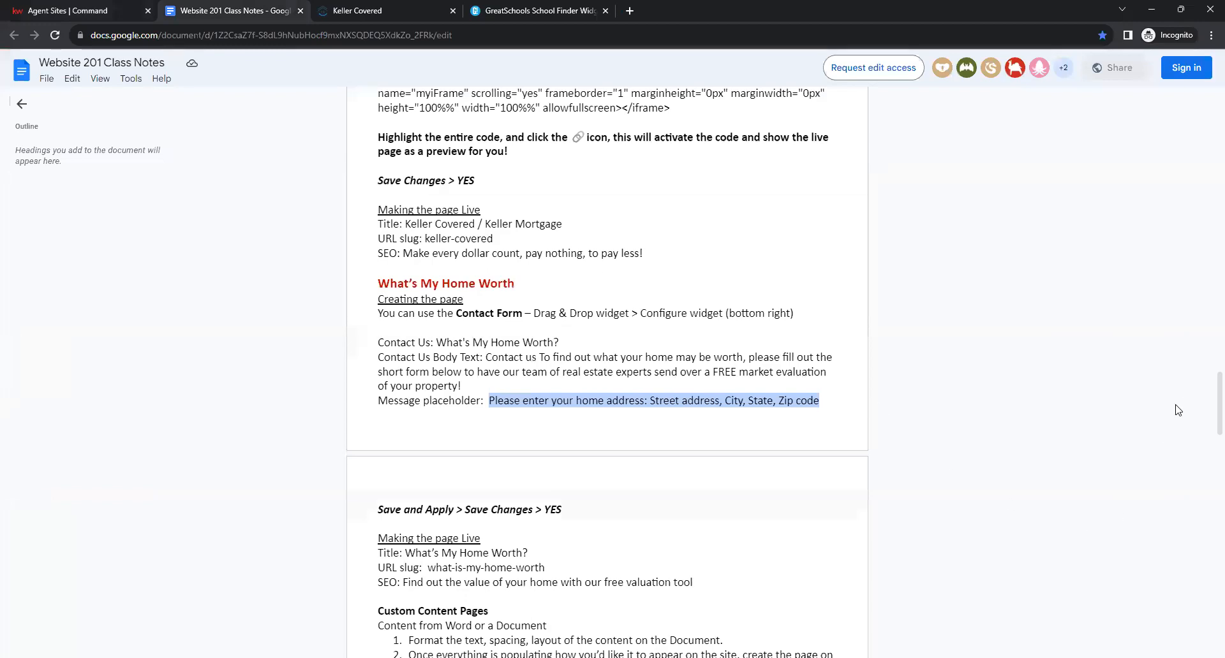
{"action": "left_click_drag", "start_coordinate": [1207, 426], "coordinate": [1207, 97]}
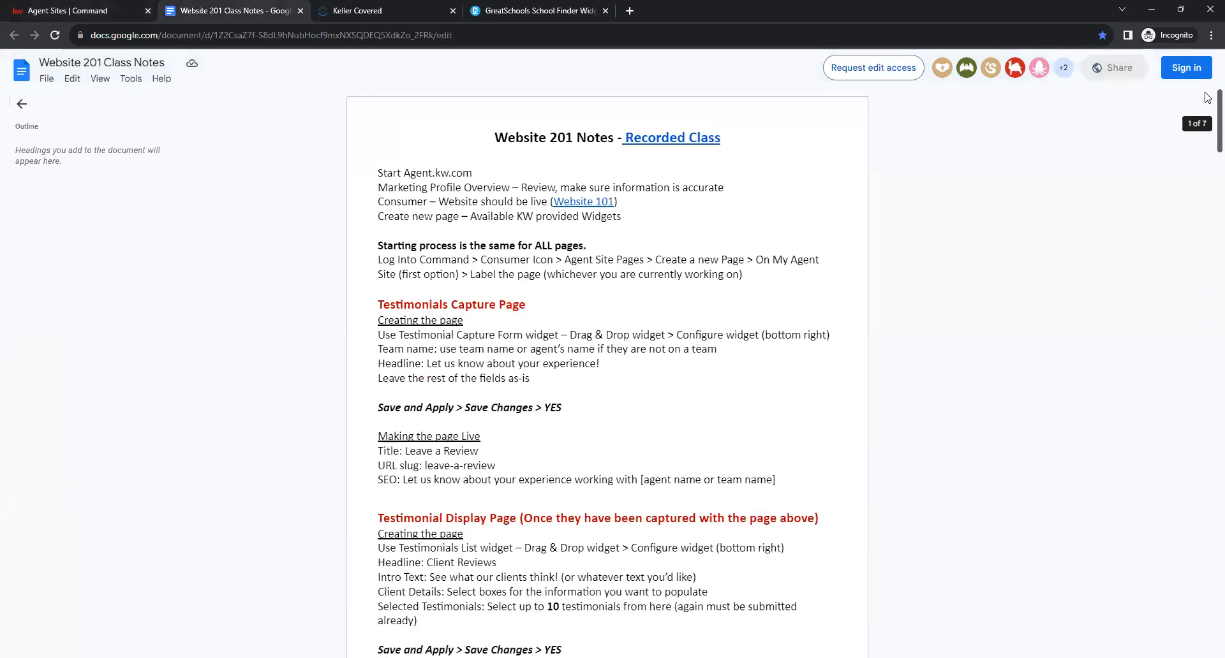
{"action": "scroll", "coordinate": [945, 300], "scroll_direction": "down", "scroll_amount": 2}
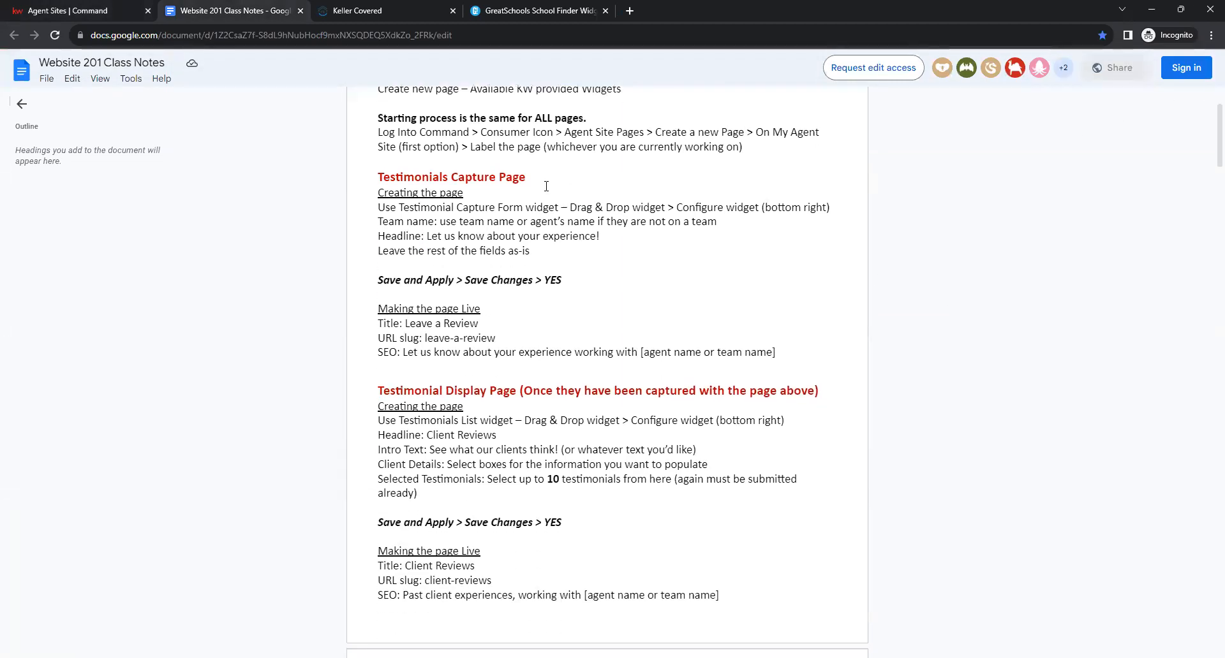
{"action": "left_click_drag", "start_coordinate": [378, 177], "coordinate": [528, 175]}
{"action": "left_click", "coordinate": [523, 173]}
{"action": "left_click_drag", "start_coordinate": [378, 391], "coordinate": [528, 392]}
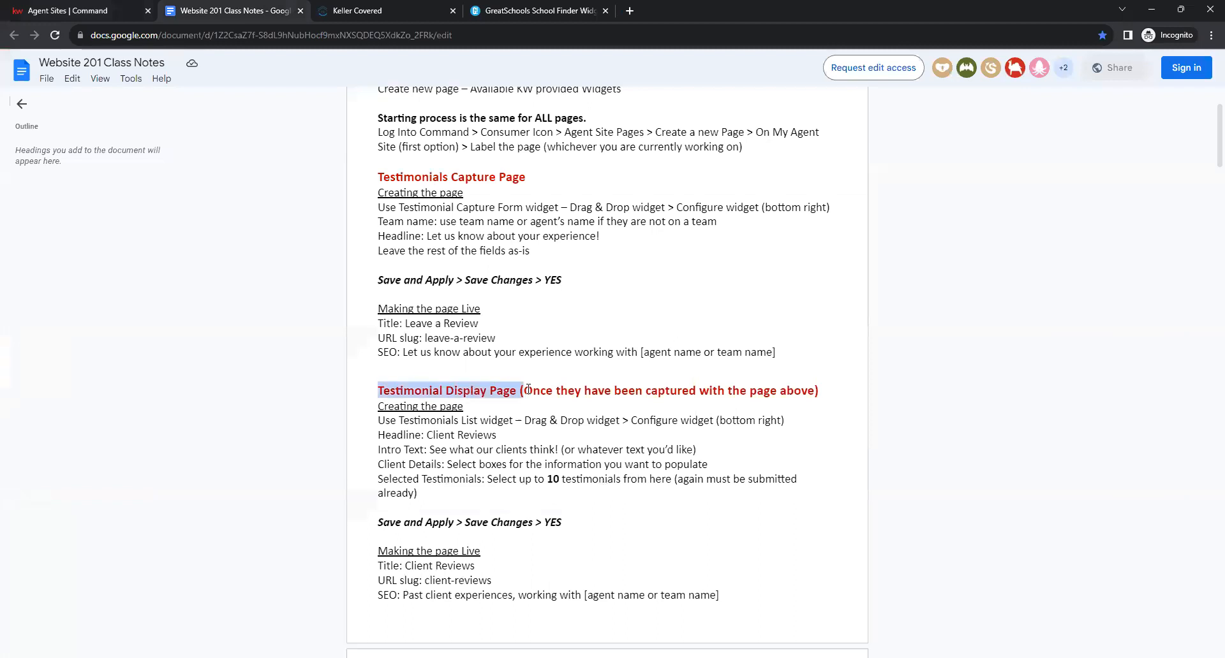
{"action": "left_click", "coordinate": [528, 392]}
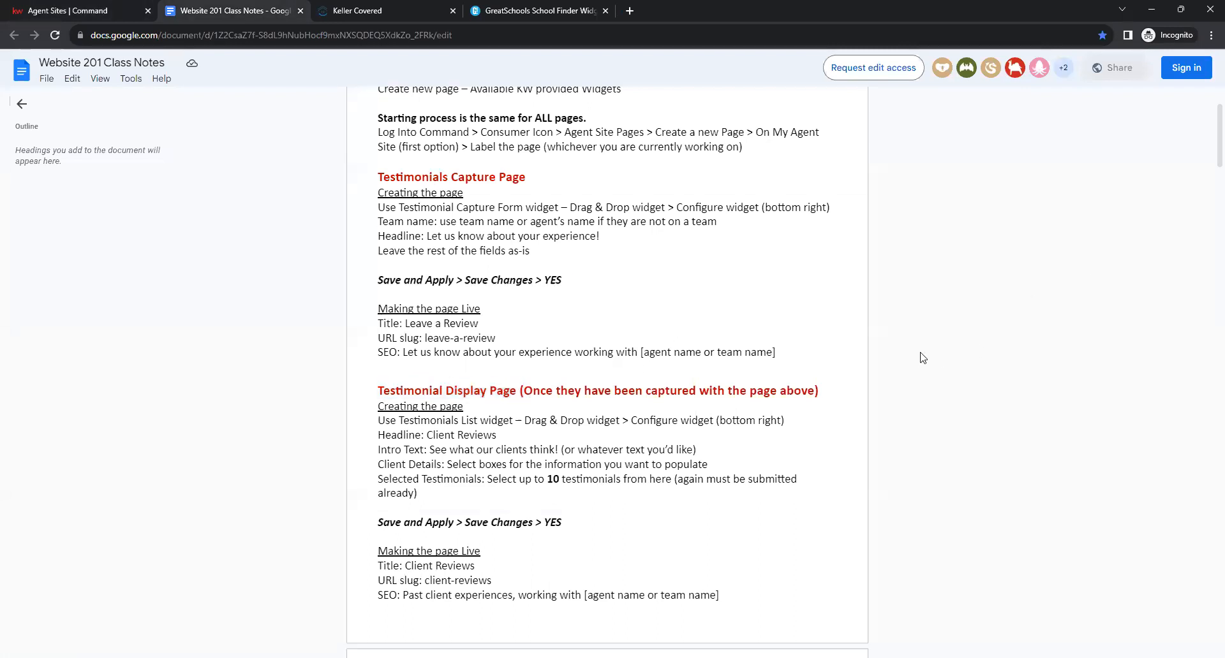
{"action": "left_click", "coordinate": [91, 6]}
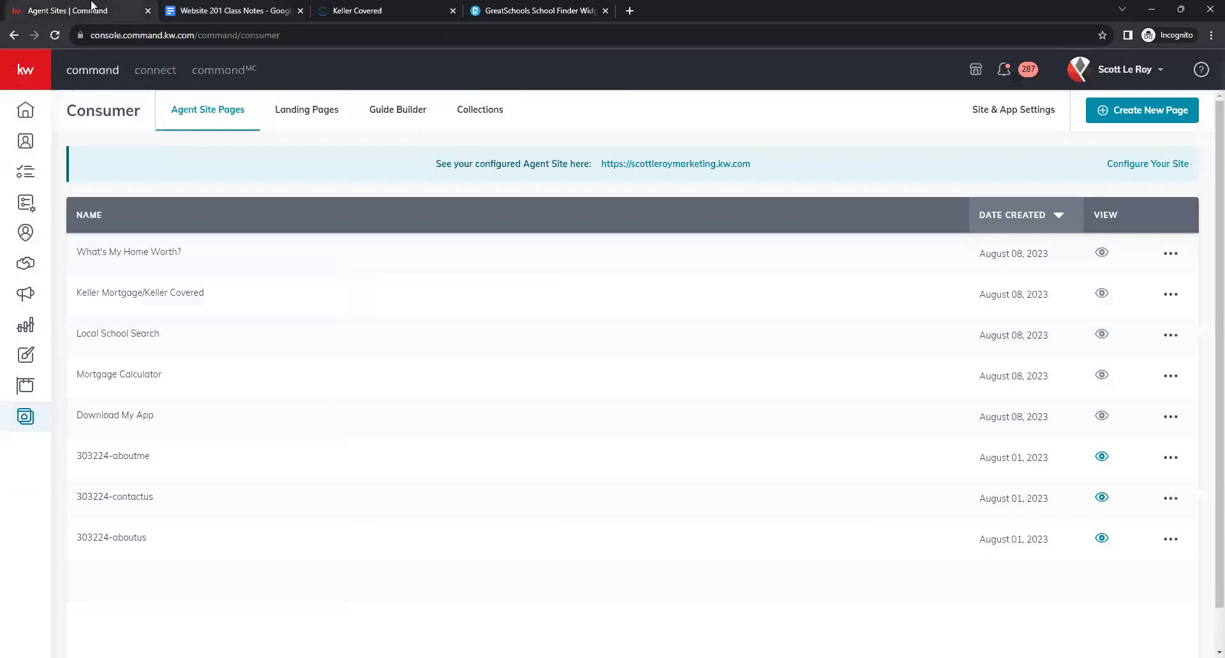
Create a new agent site page, add a Testimonial Capture Form, and list widgets to configure.
{"action": "left_click", "coordinate": [1143, 111]}
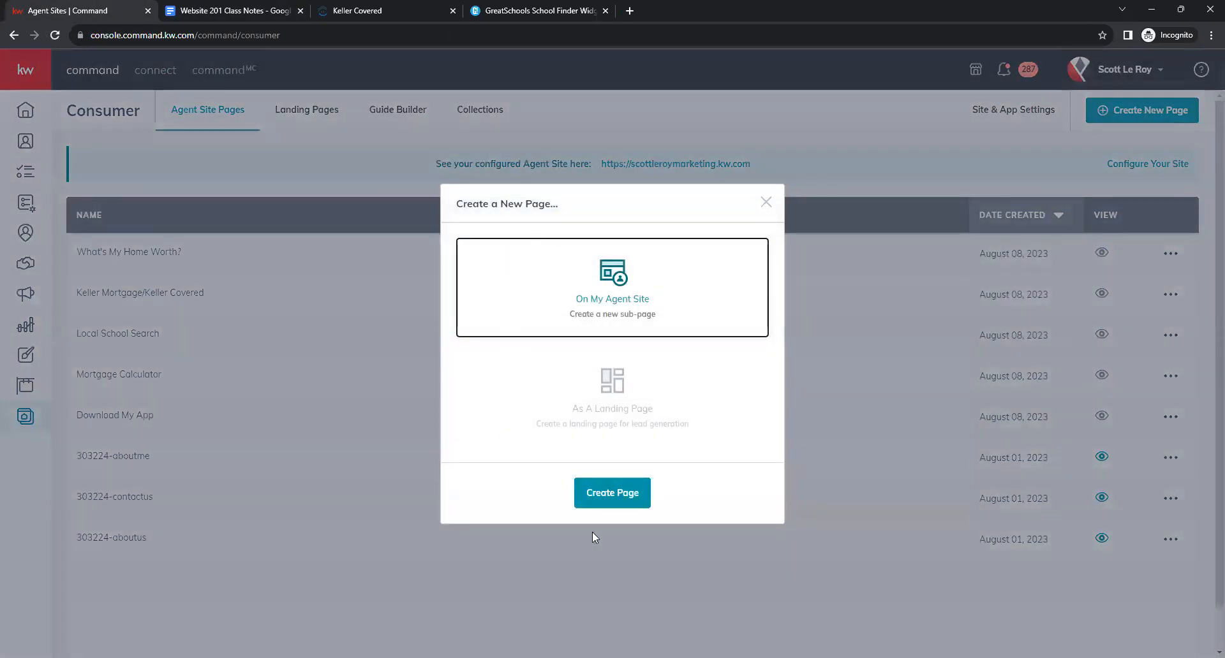
{"action": "left_click", "coordinate": [614, 508]}
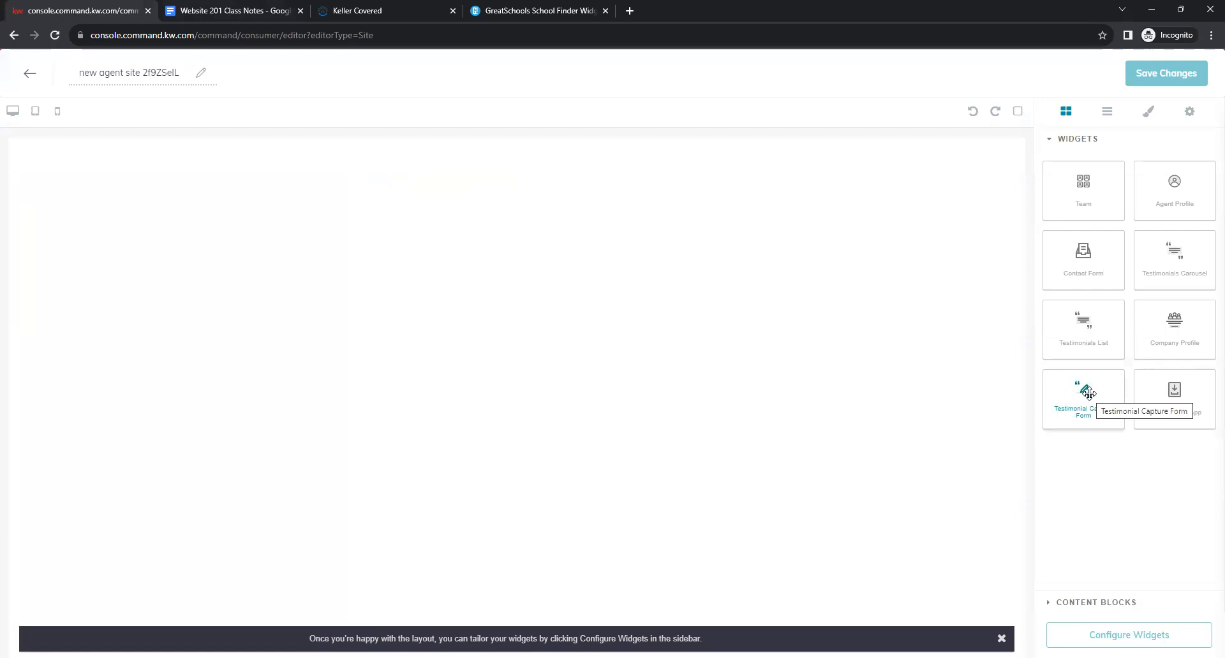
{"action": "left_click_drag", "start_coordinate": [1088, 393], "coordinate": [605, 351]}
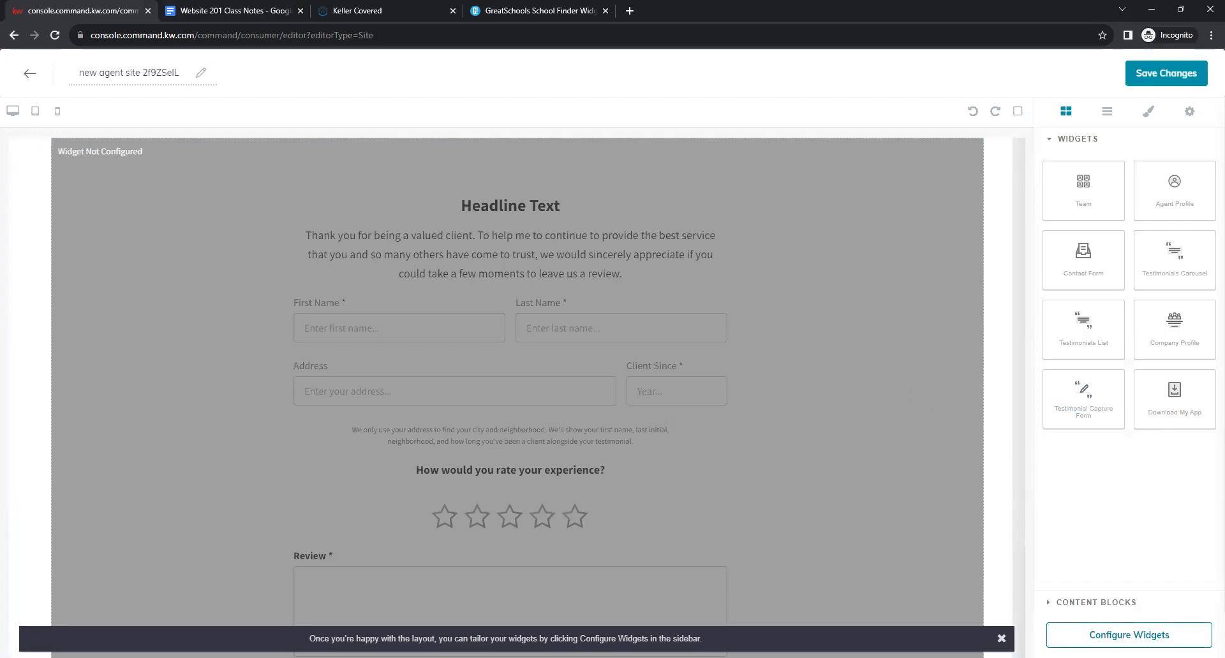
{"action": "left_click", "coordinate": [1129, 635]}
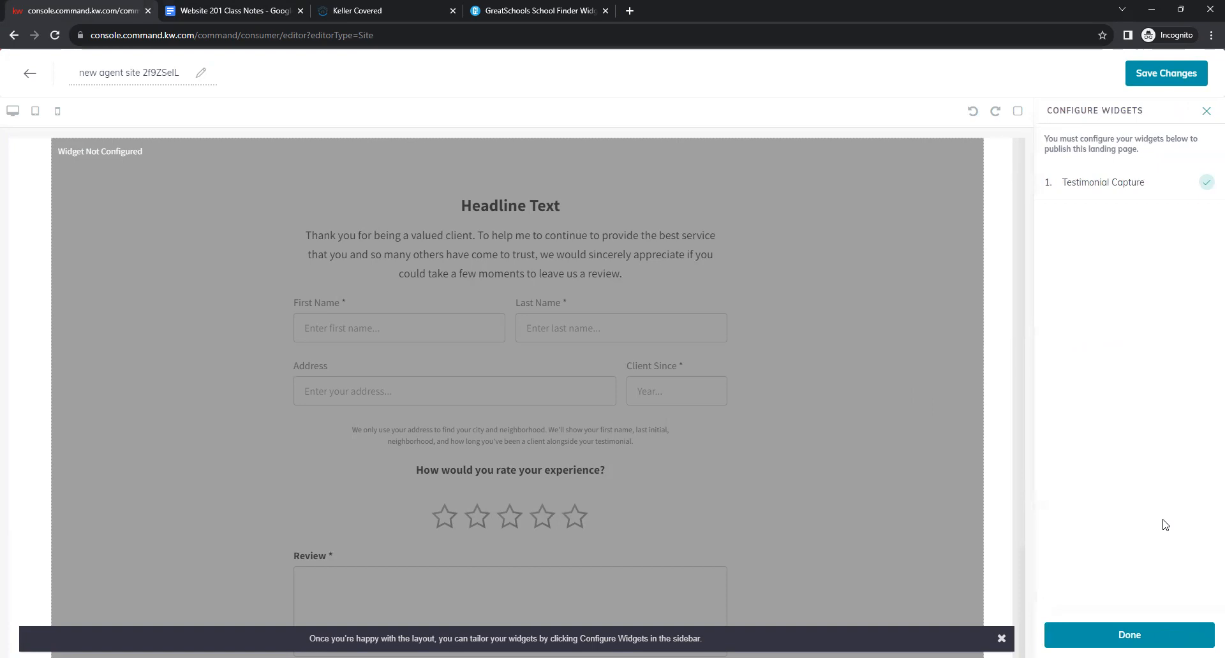
Open the Testimonial Capture settings, then switch to the Website 201 Class Notes document.
{"action": "left_click", "coordinate": [1063, 191]}
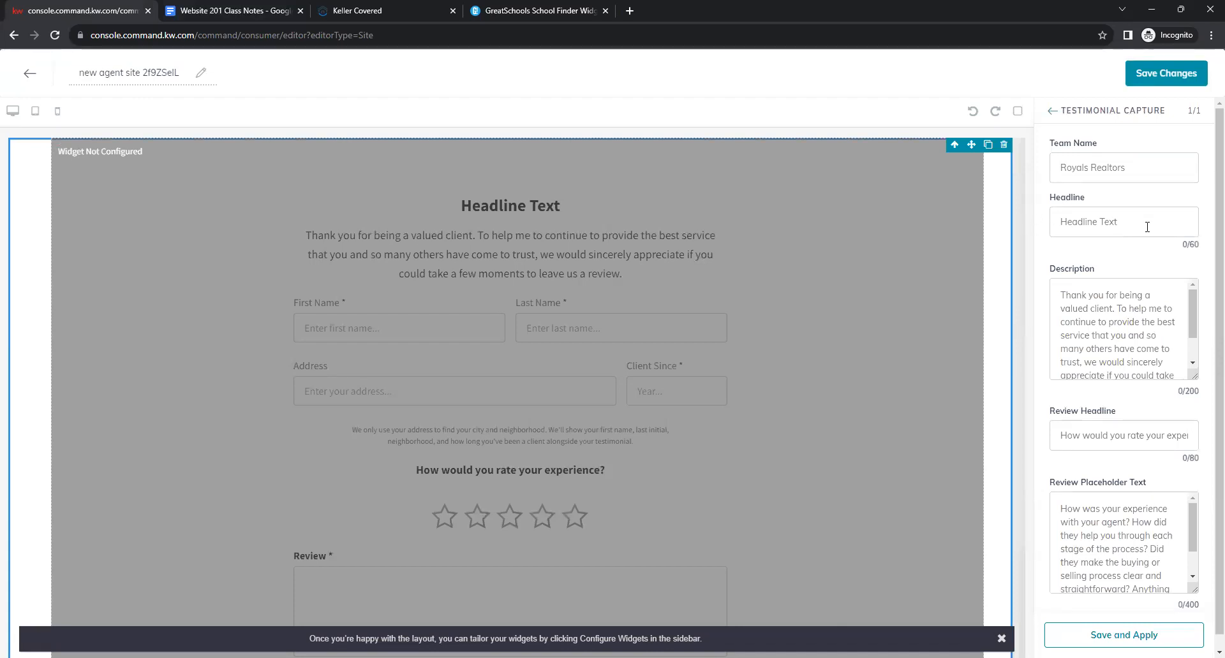
{"action": "left_click", "coordinate": [1119, 162]}
{"action": "left_click", "coordinate": [1091, 223]}
{"action": "left_click", "coordinate": [1094, 171]}
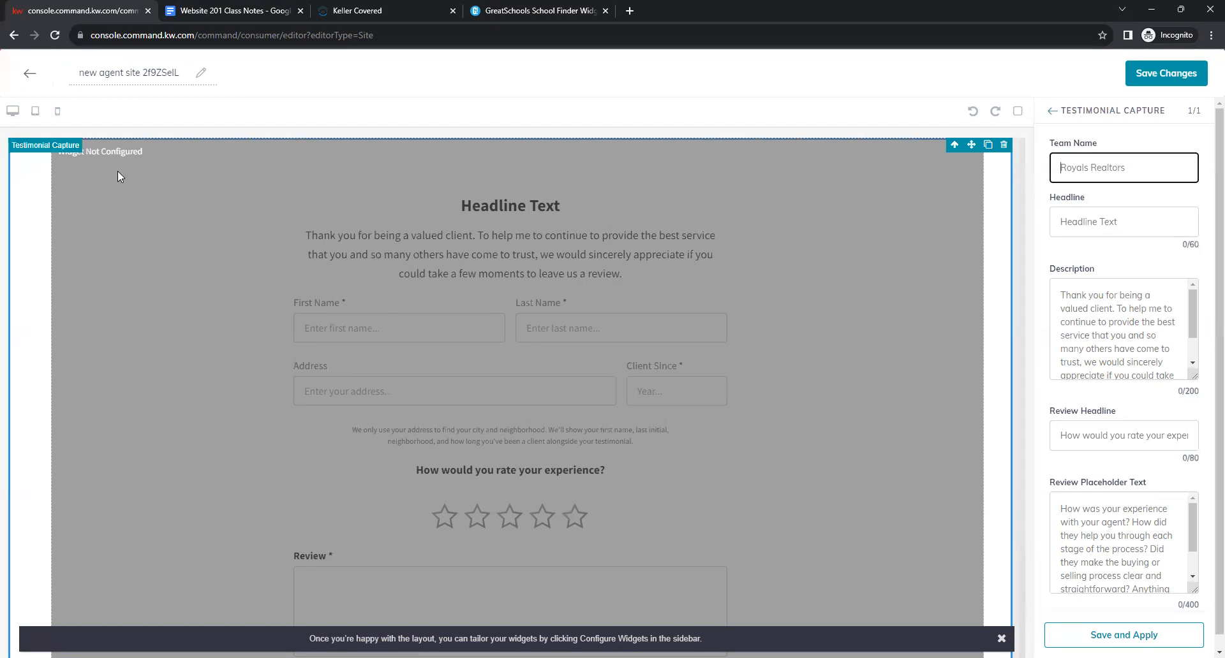
{"action": "left_click", "coordinate": [220, 5]}
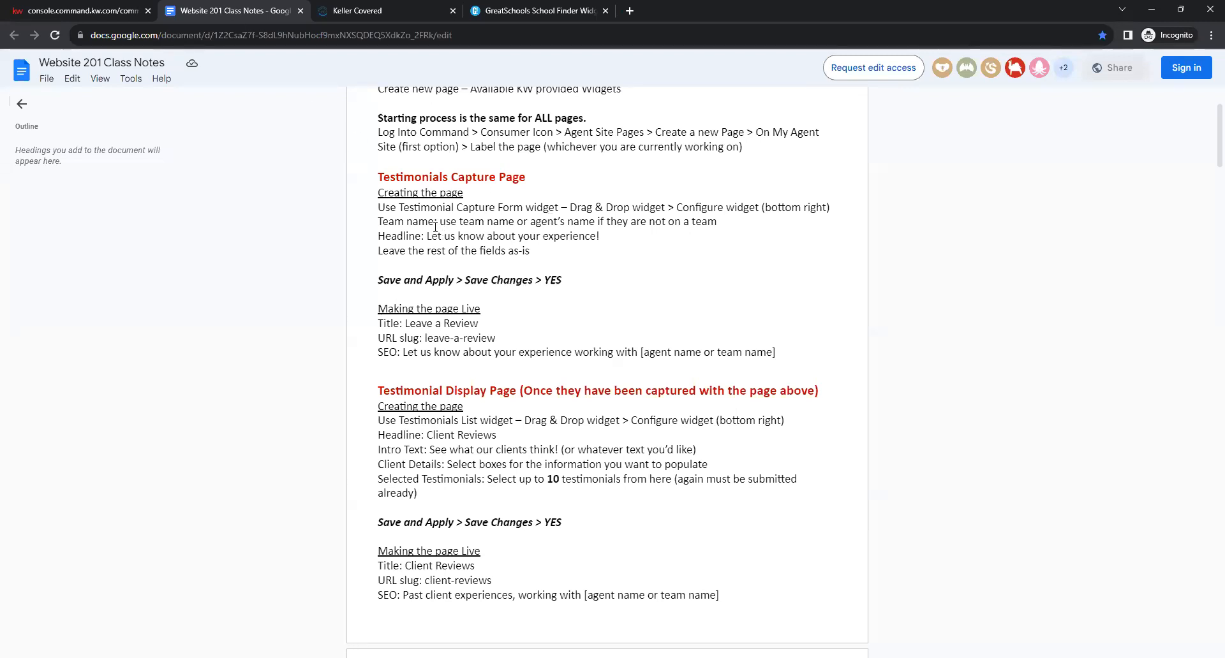
Copy the suggested headline 'Let us know about your experience!' from the notes.
{"action": "left_click_drag", "start_coordinate": [440, 223], "coordinate": [604, 222]}
{"action": "left_click", "coordinate": [532, 224]}
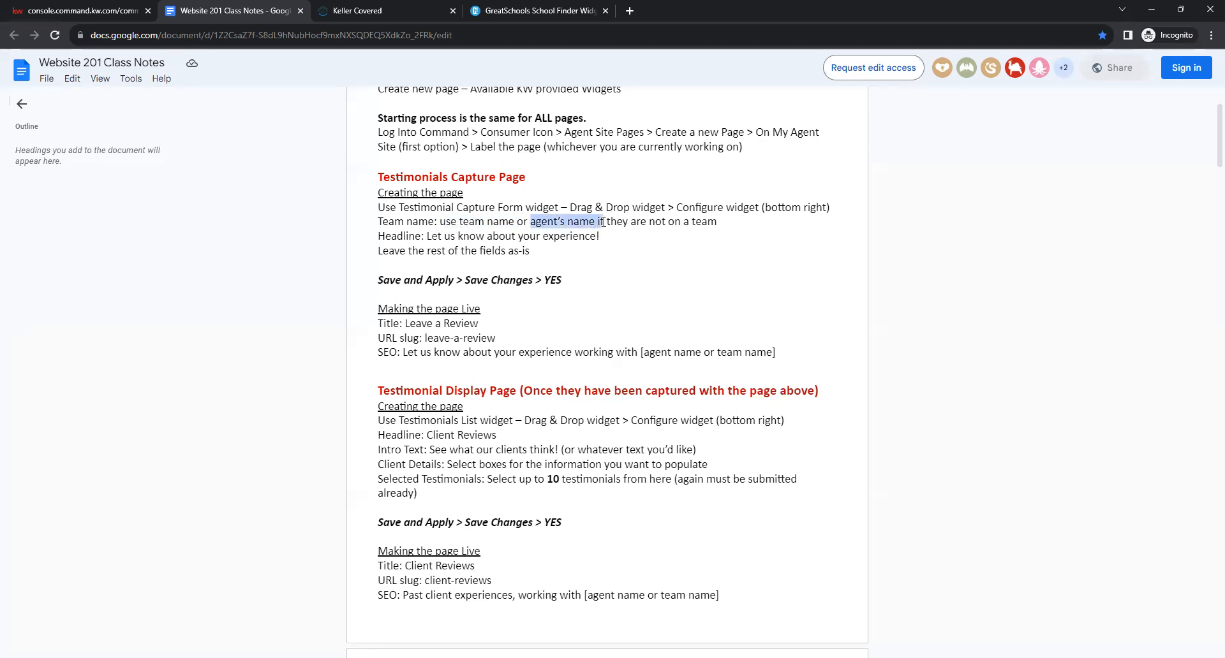
{"action": "left_click", "coordinate": [603, 222]}
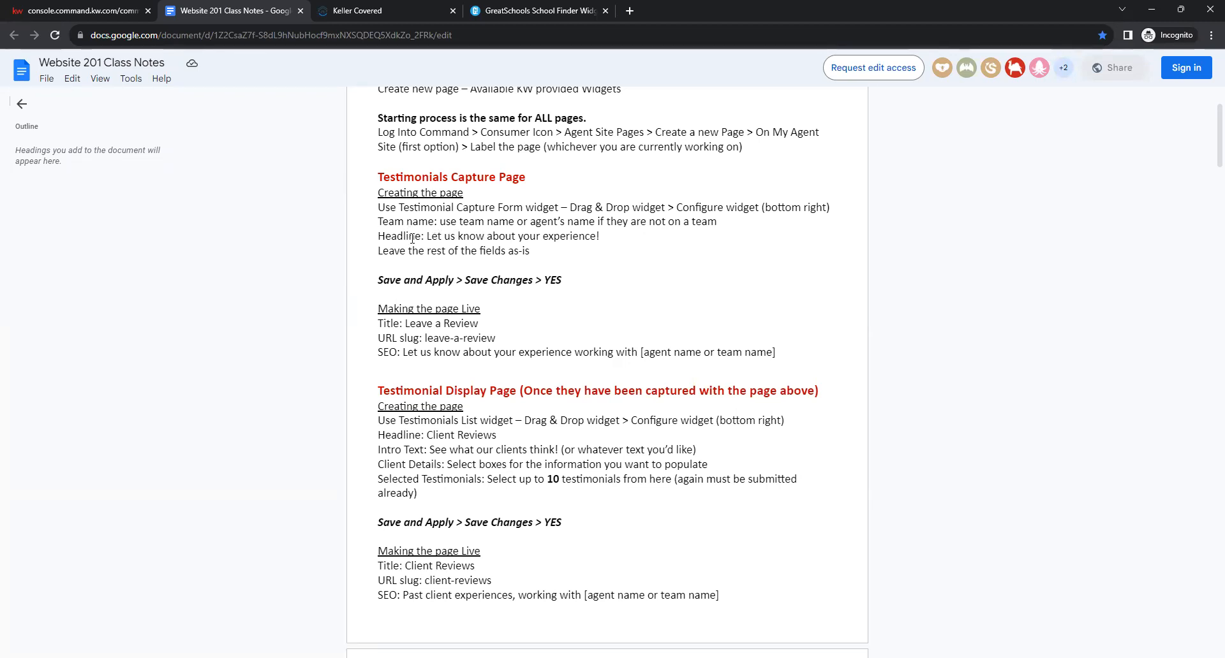
{"action": "left_click_drag", "start_coordinate": [599, 236], "coordinate": [427, 237]}
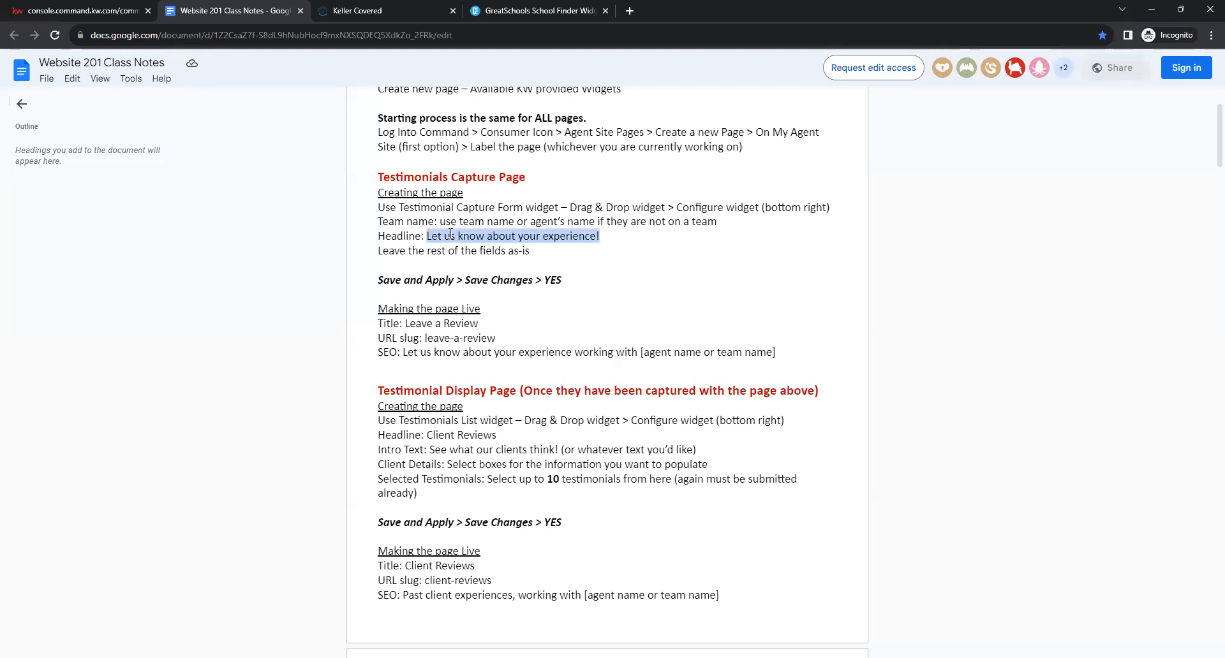
{"action": "right_click", "coordinate": [451, 234]}
{"action": "left_click", "coordinate": [471, 248]}
{"action": "left_click", "coordinate": [107, 5]}
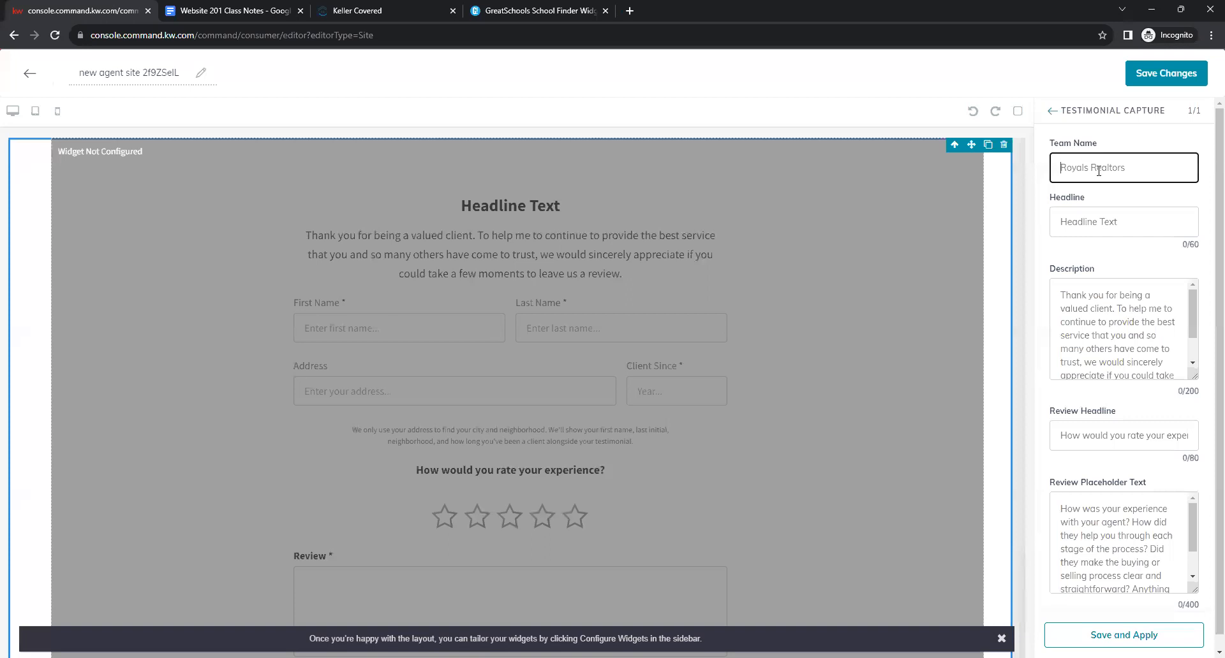
Enter the agent's team name and paste 'Let us know about your experience!' as the Headline.
{"action": "type", "text": "Scit"}
{"action": "type", "text": "tt Le Roy Matk"}
{"action": "key", "text": "BackSpace"}
{"action": "key", "text": "BackSpace"}
{"action": "type", "text": "rketin"}
{"action": "left_click", "coordinate": [1076, 223]}
{"action": "right_click", "coordinate": [1076, 223]}
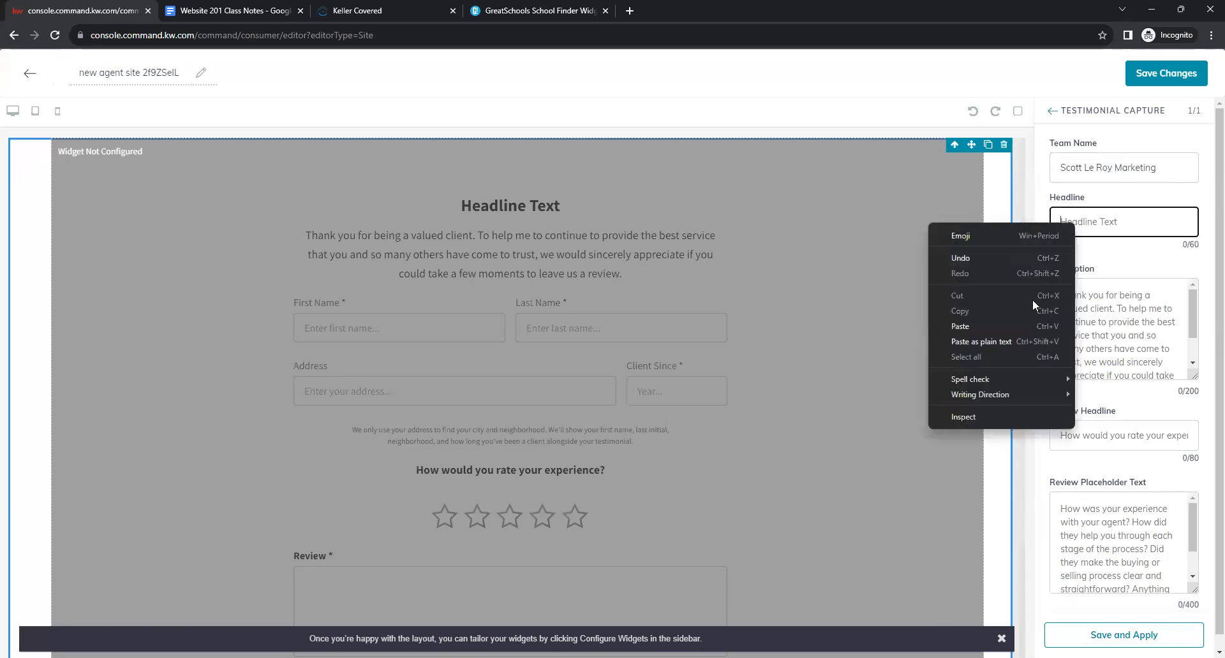
{"action": "left_click", "coordinate": [1028, 325]}
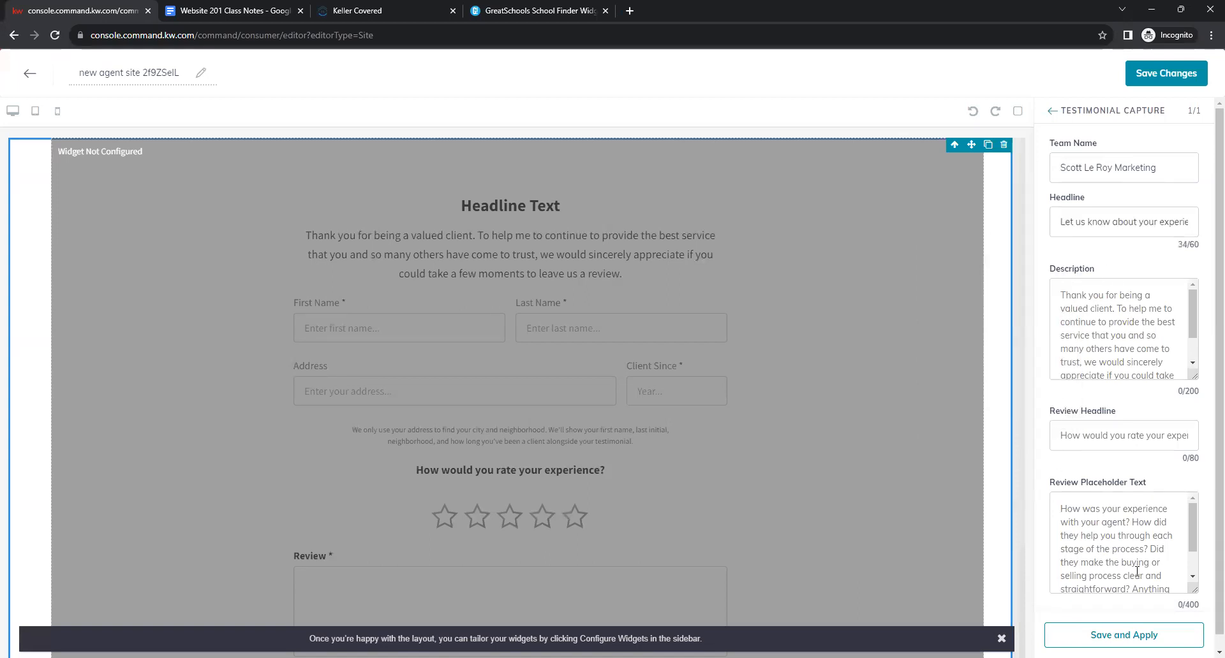
Apply the Testimonial Capture settings and review the updated form preview.
{"action": "scroll", "coordinate": [1131, 434], "scroll_direction": "down", "scroll_amount": 1}
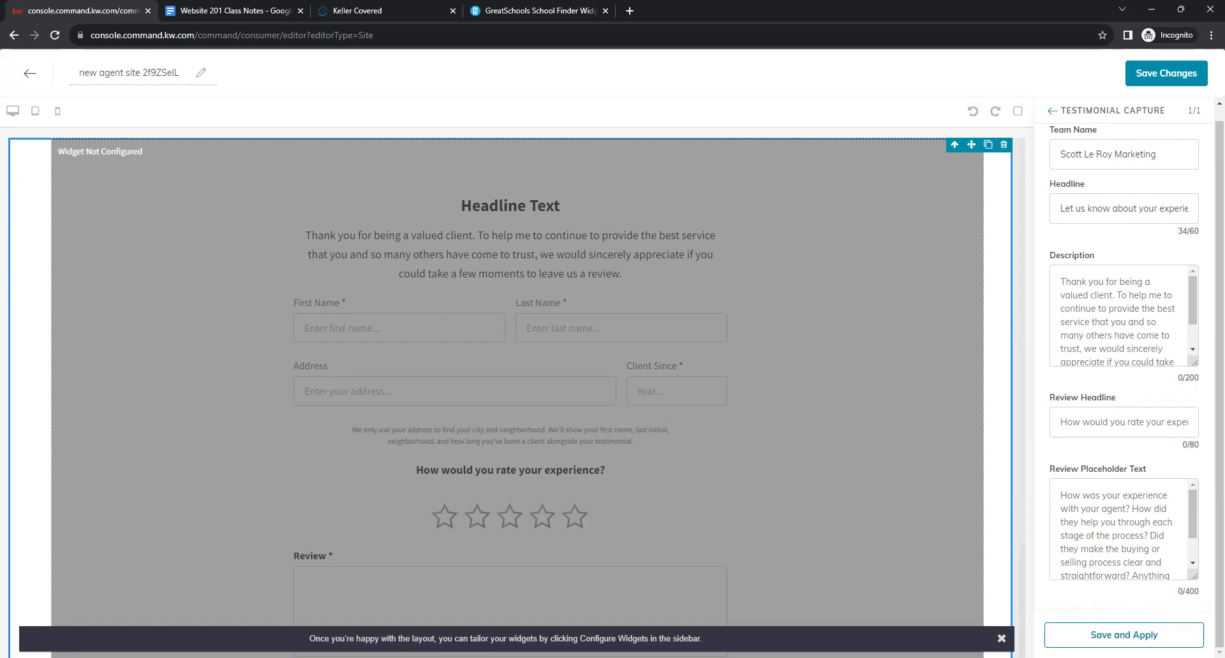
{"action": "left_click", "coordinate": [1124, 634]}
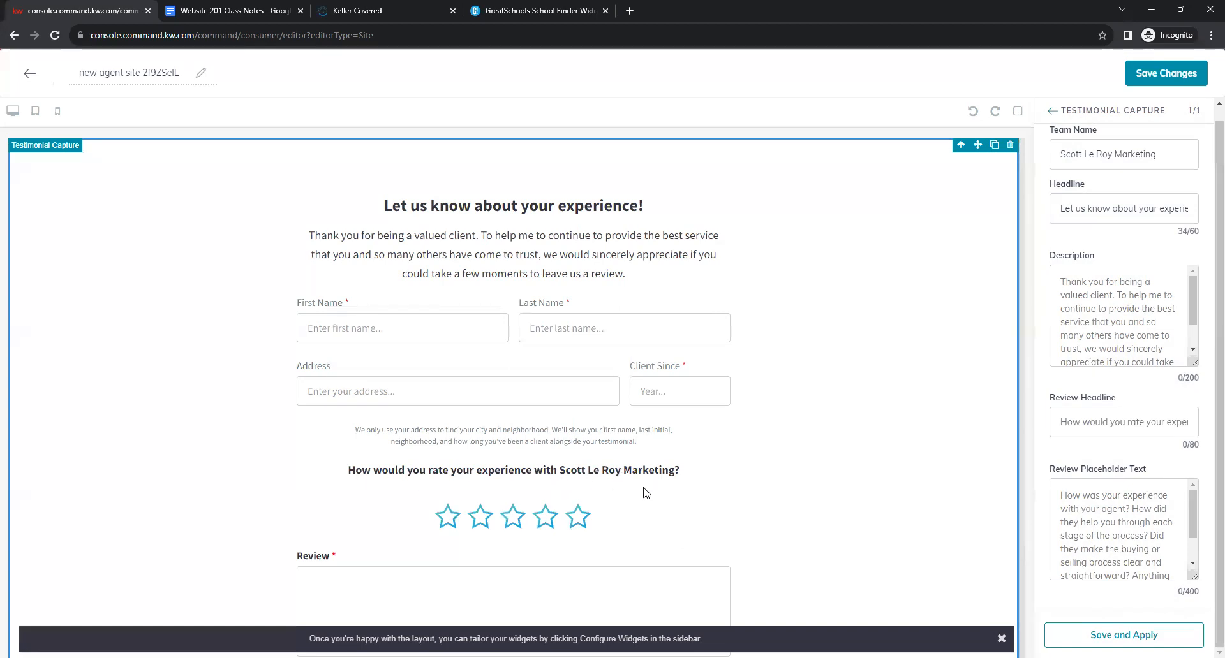
{"action": "scroll", "coordinate": [892, 360], "scroll_direction": "down", "scroll_amount": 2}
{"action": "scroll", "coordinate": [892, 361], "scroll_direction": "up", "scroll_amount": 1}
{"action": "scroll", "coordinate": [892, 360], "scroll_direction": "down", "scroll_amount": 1}
{"action": "scroll", "coordinate": [805, 438], "scroll_direction": "up", "scroll_amount": 1}
{"action": "scroll", "coordinate": [801, 408], "scroll_direction": "up", "scroll_amount": 2}
{"action": "scroll", "coordinate": [231, 327], "scroll_direction": "down", "scroll_amount": 2}
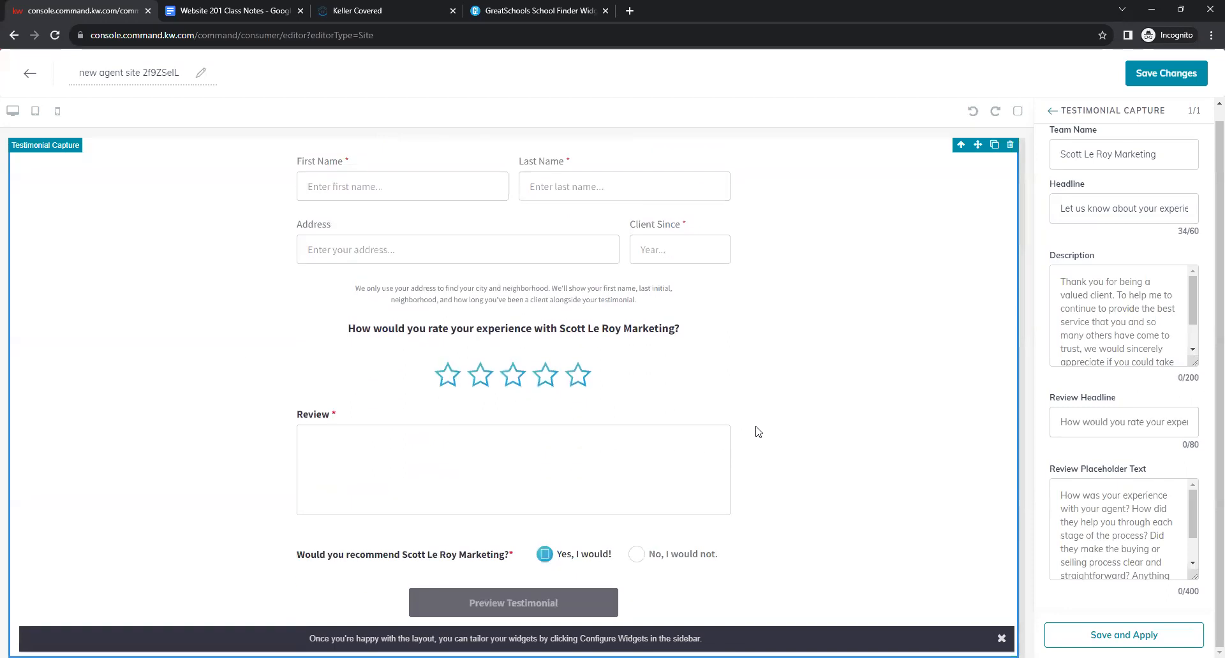
{"action": "scroll", "coordinate": [759, 431], "scroll_direction": "up", "scroll_amount": 2}
{"action": "scroll", "coordinate": [764, 433], "scroll_direction": "down", "scroll_amount": 1}
{"action": "scroll", "coordinate": [764, 431], "scroll_direction": "up", "scroll_amount": 1}
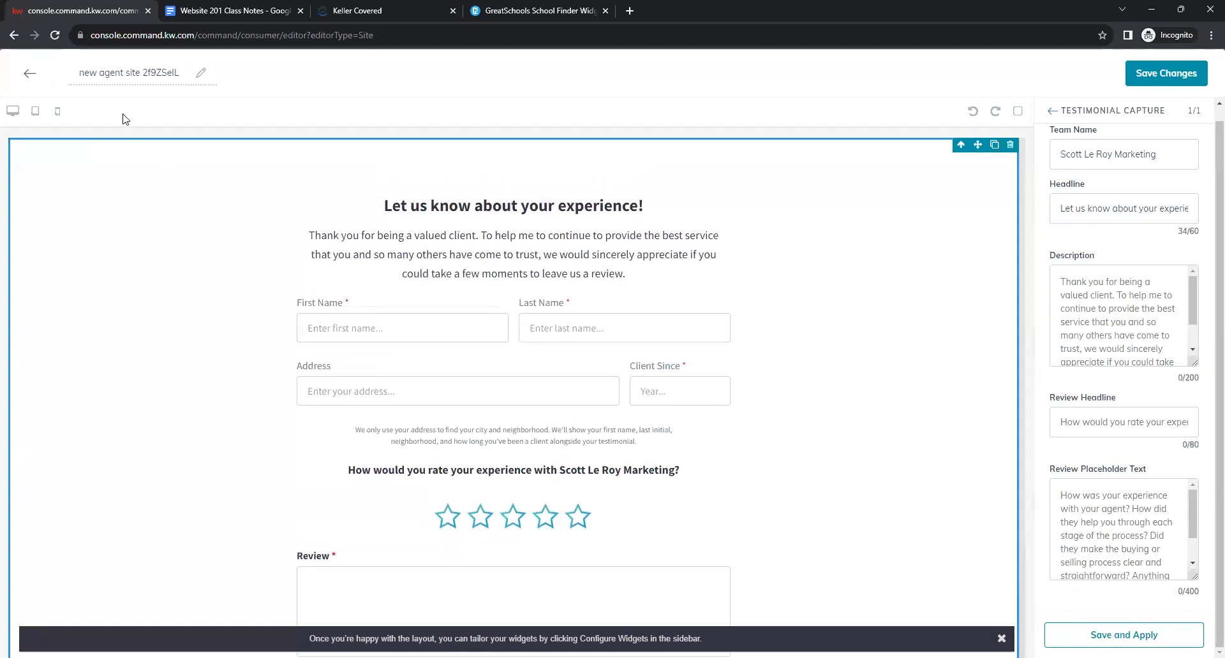
Rename the page to 'Leave a Review!', save it, and skip publishing for now.
{"action": "left_click", "coordinate": [132, 73]}
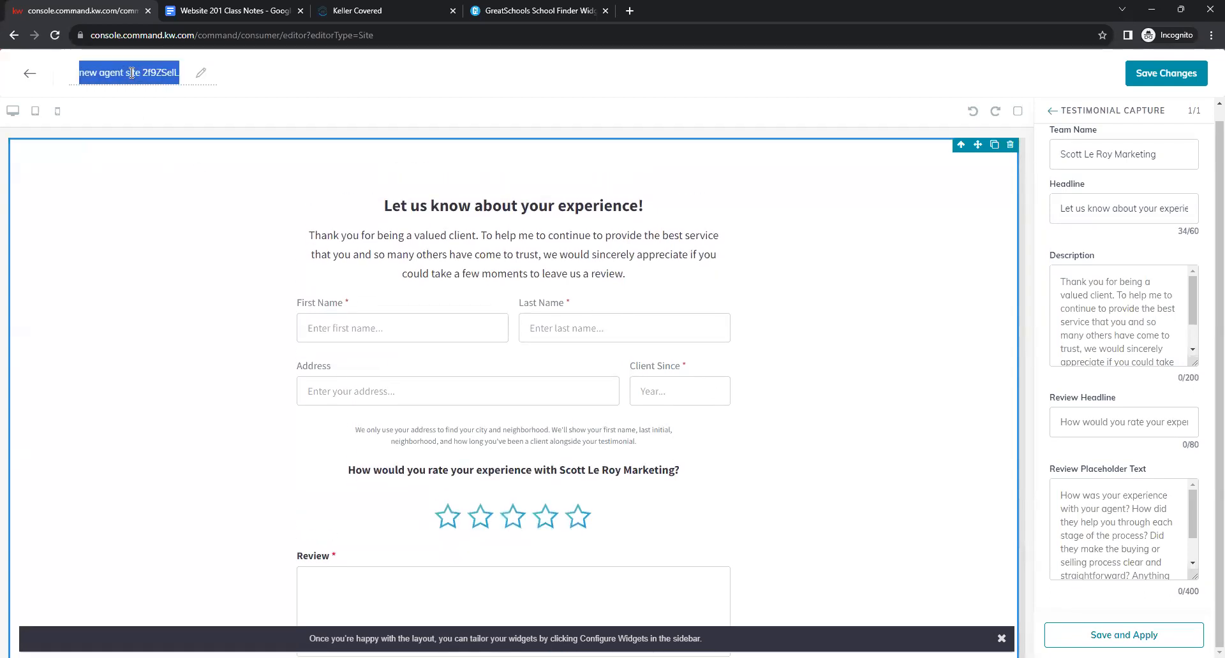
{"action": "key", "text": "BackSpace"}
{"action": "type", "text": "Leave a Review!"}
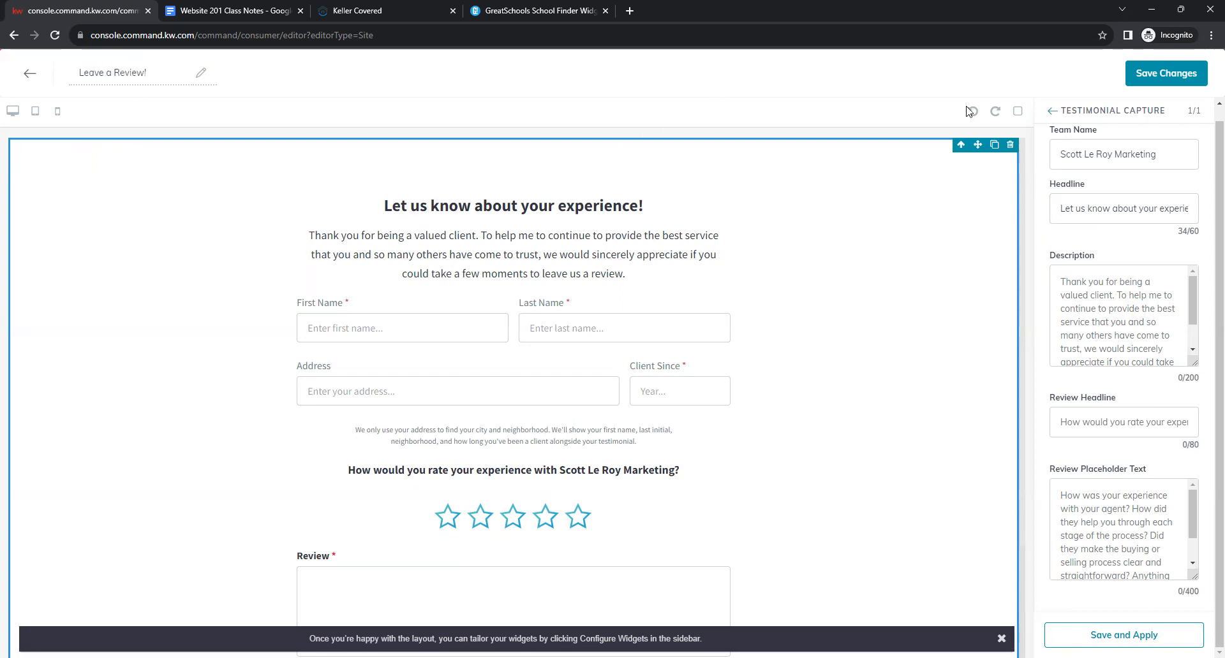
{"action": "left_click", "coordinate": [1147, 77]}
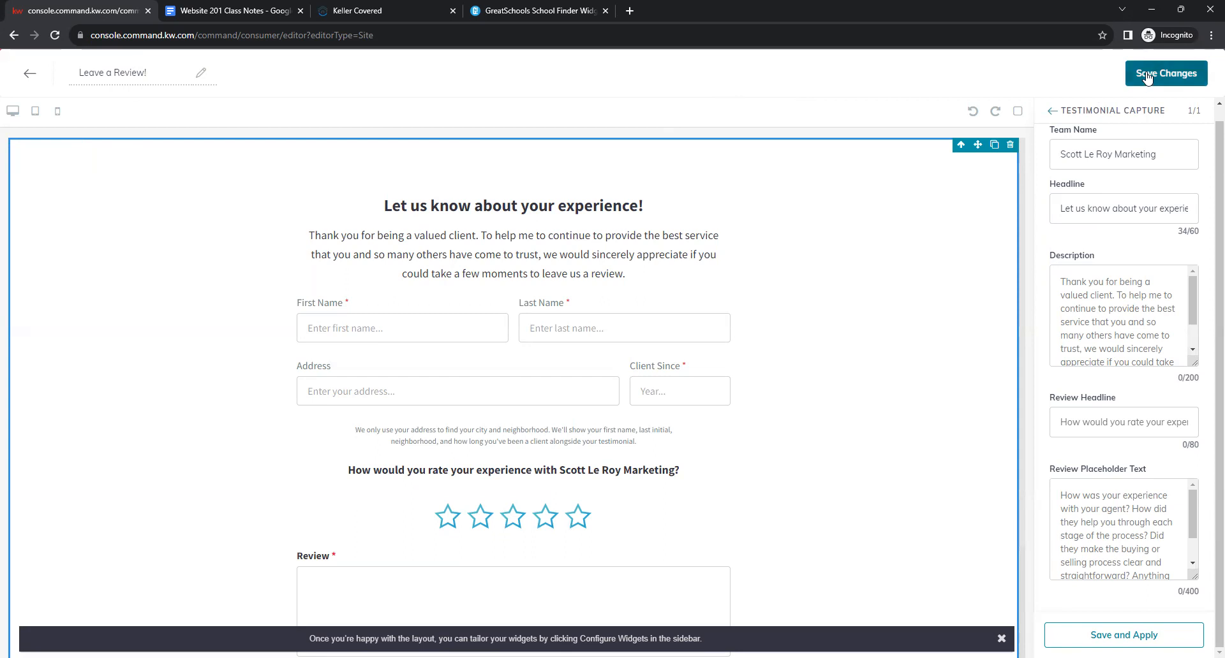
{"action": "left_click", "coordinate": [1147, 77]}
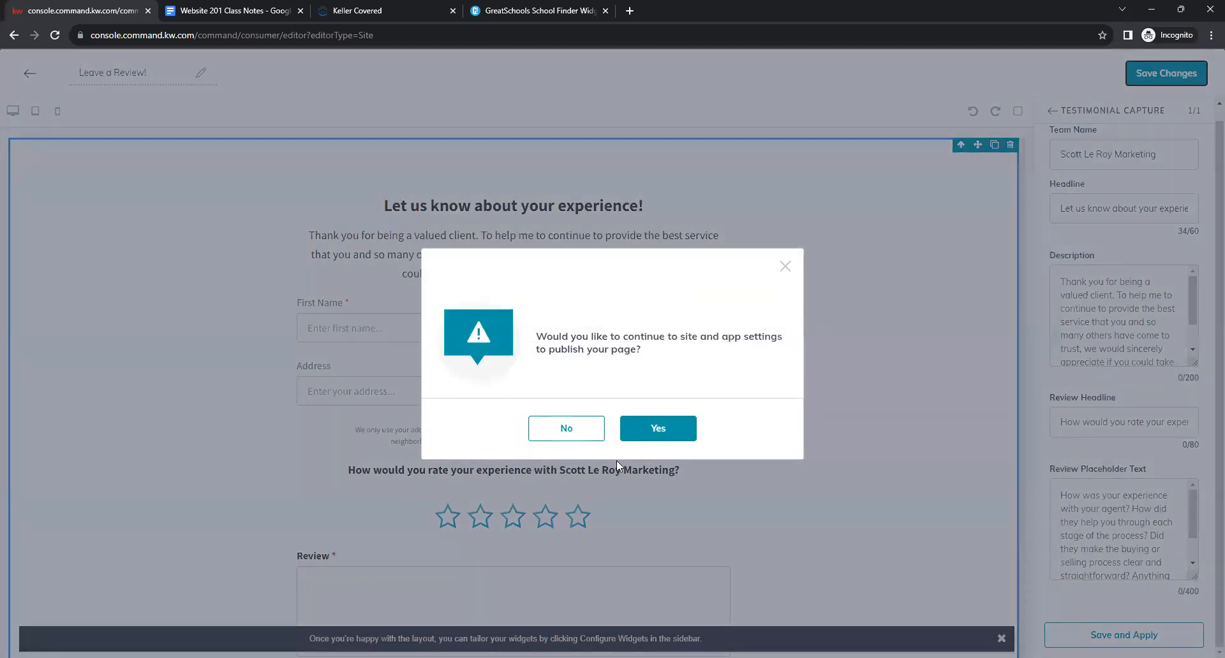
{"action": "left_click", "coordinate": [564, 431]}
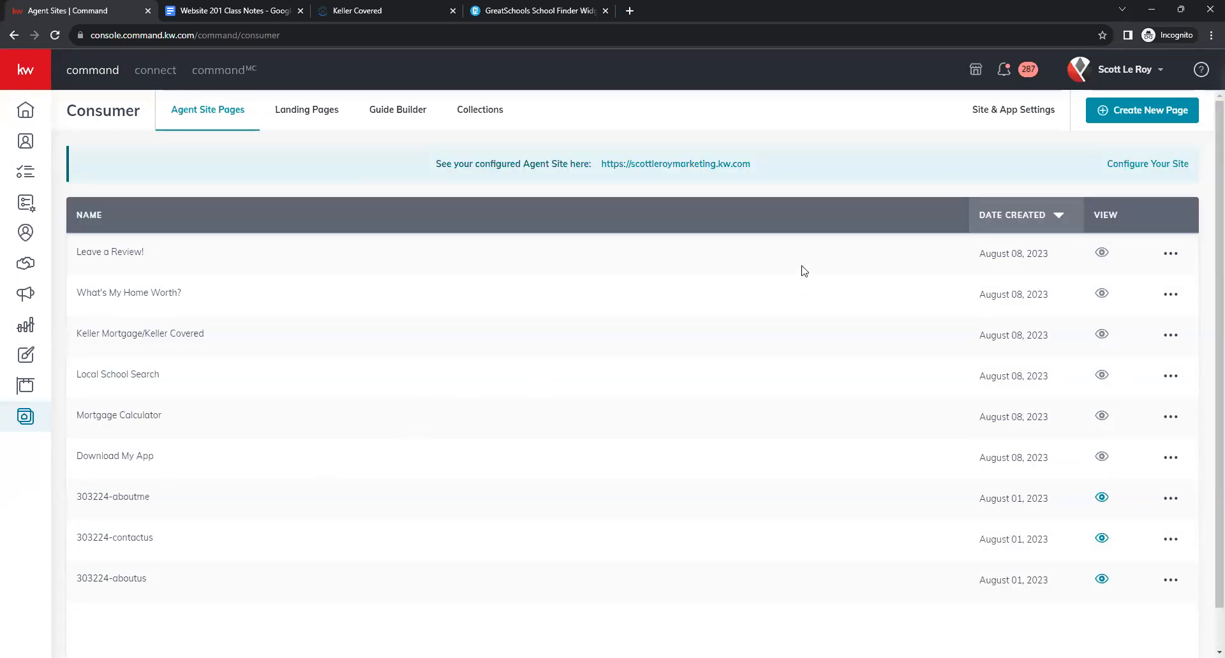
Create a new agent site page and rename it 'See what our Clients are saying'.
{"action": "right_click", "coordinate": [981, 206]}
{"action": "left_click", "coordinate": [1018, 170]}
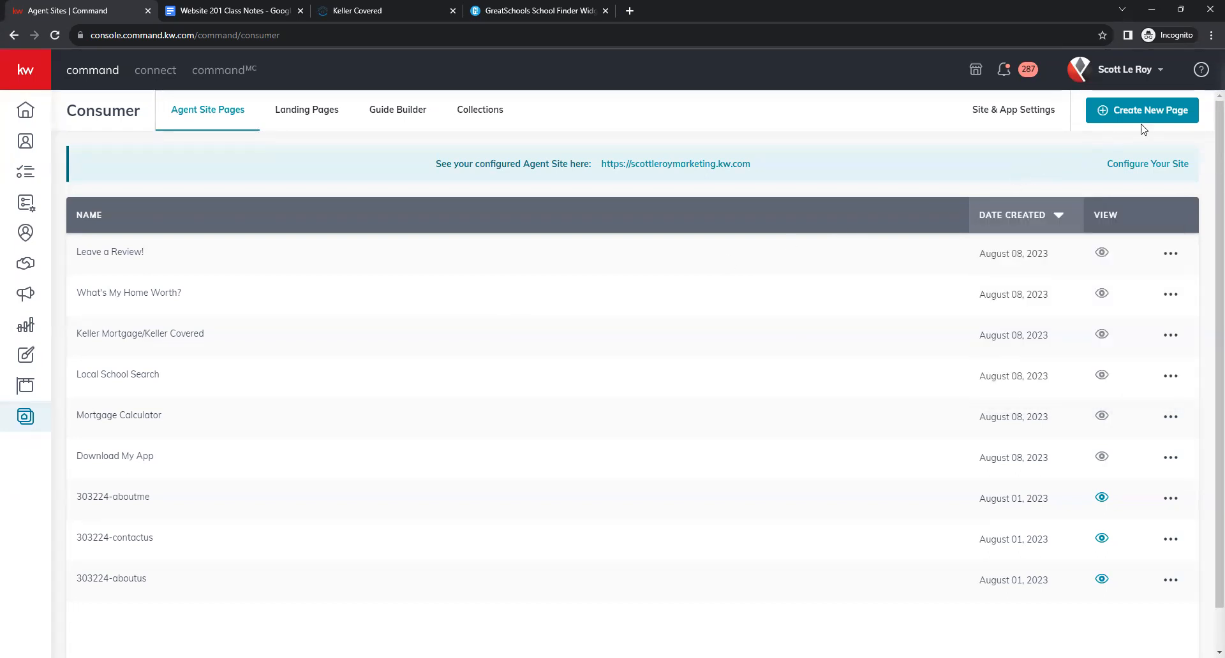
{"action": "left_click", "coordinate": [1178, 117]}
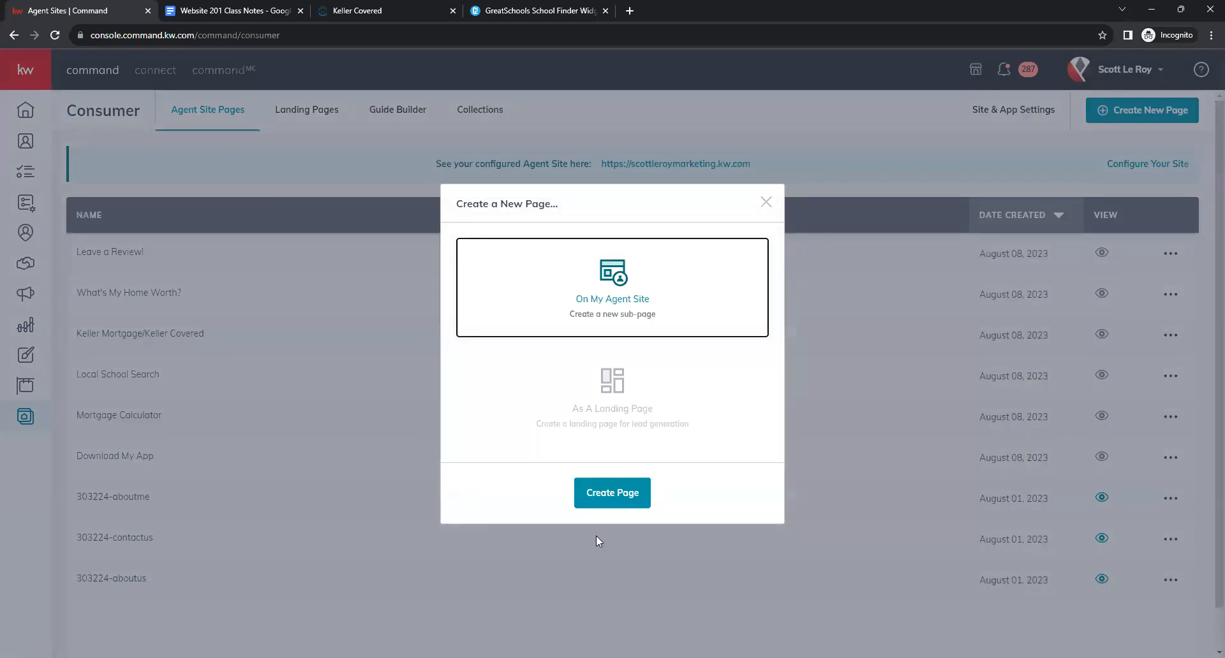
{"action": "left_click", "coordinate": [619, 486]}
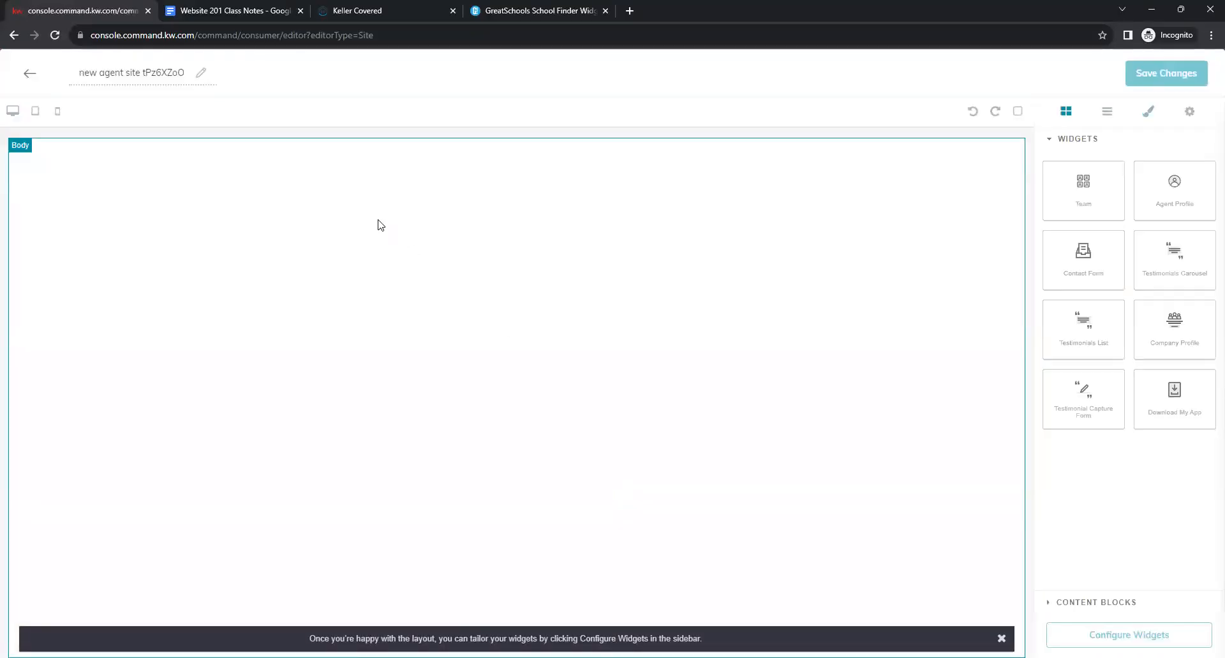
{"action": "triple_click", "coordinate": [139, 73]}
{"action": "key", "text": "BackSpace"}
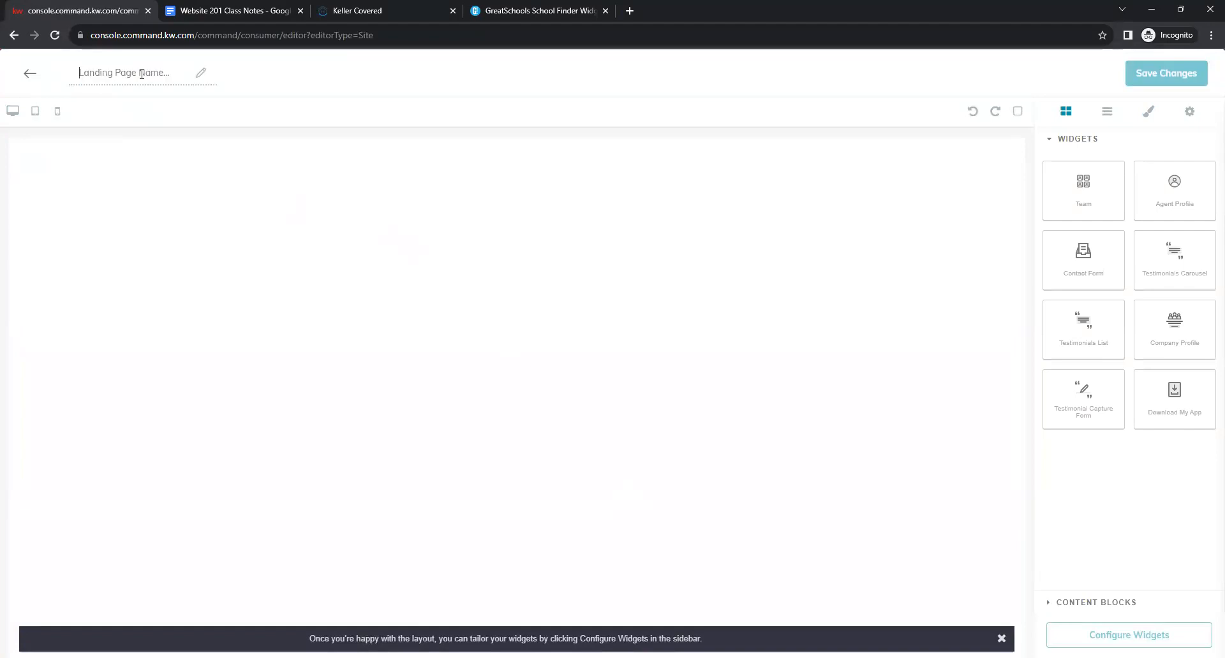
{"action": "type", "text": "See what our"}
{"action": "type", "text": " Clients are saying"}
{"action": "type", "text": "!"}
{"action": "key", "text": "BackSpace"}
{"action": "left_click", "coordinate": [144, 116]}
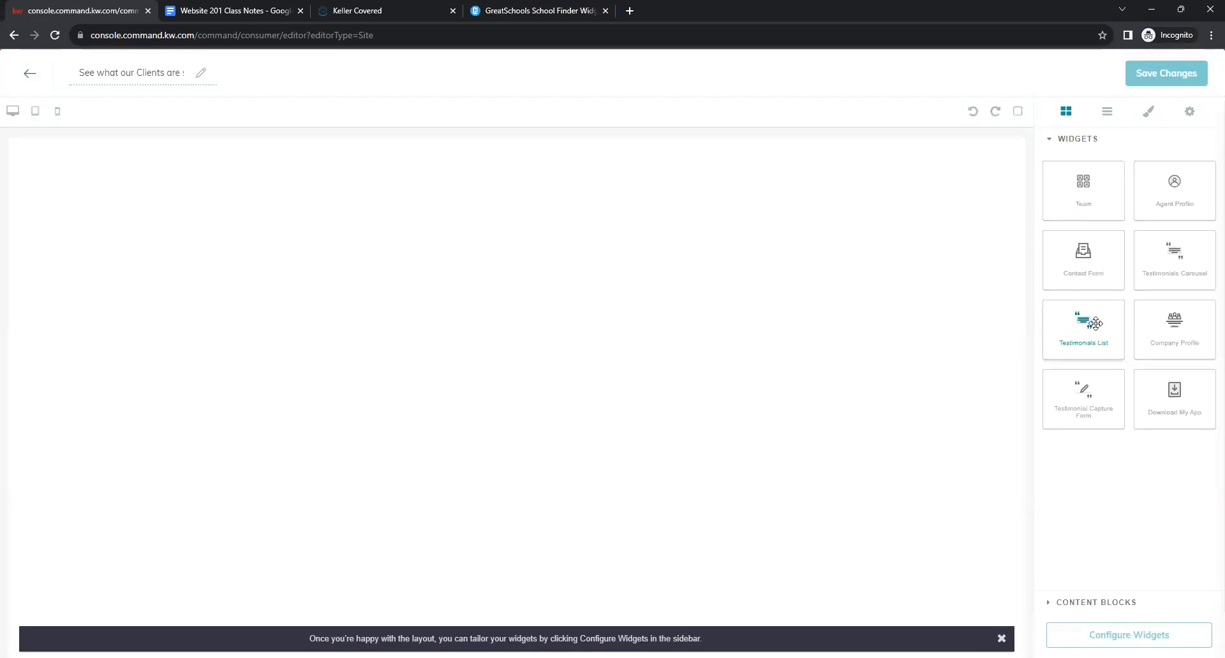
Drop a Testimonials List widget onto the page and open its Headline and Intro Text fields.
{"action": "left_click_drag", "start_coordinate": [1095, 325], "coordinate": [481, 221]}
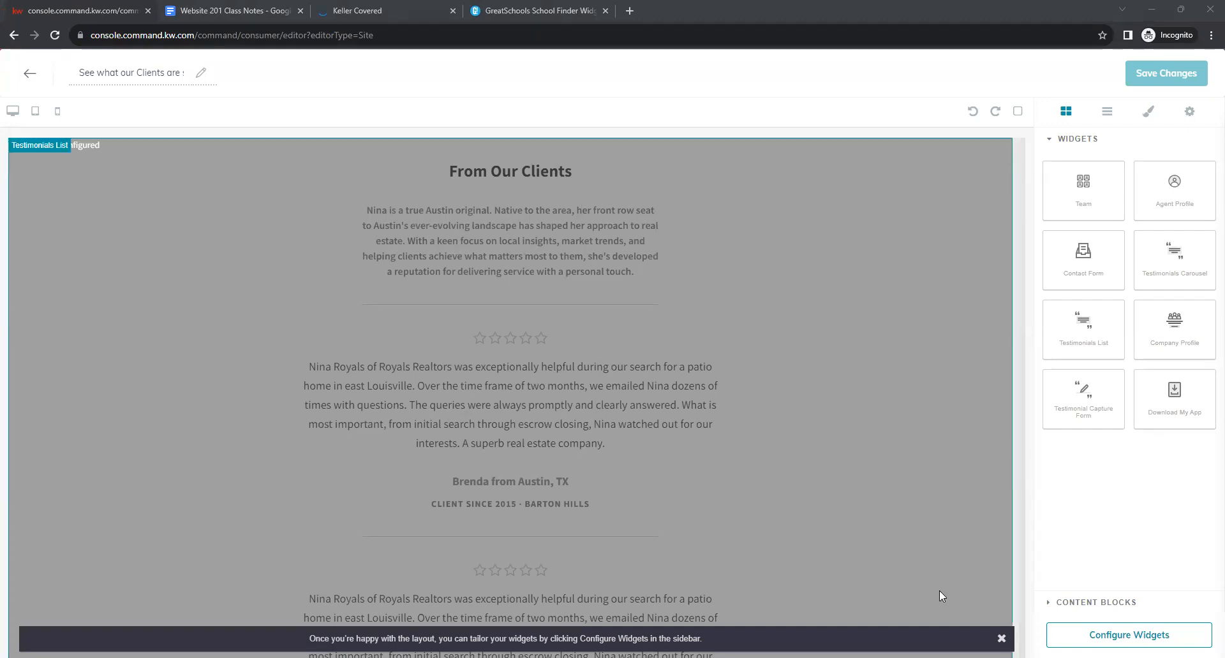
{"action": "left_click", "coordinate": [1093, 634]}
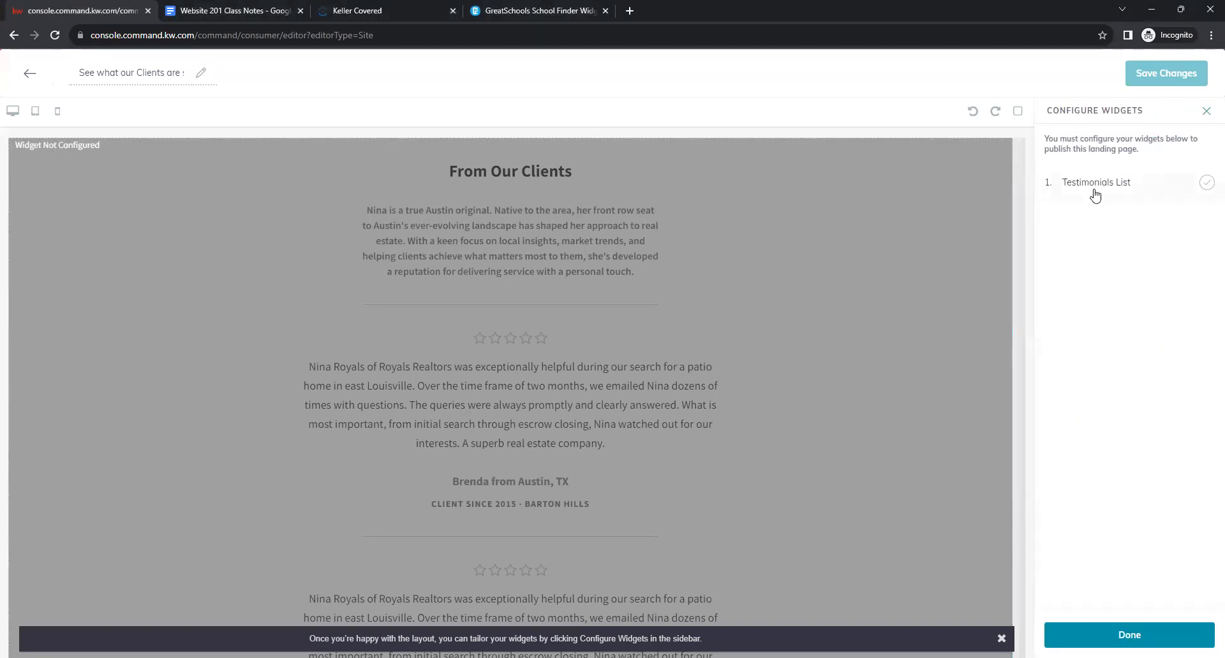
{"action": "left_click", "coordinate": [1127, 191]}
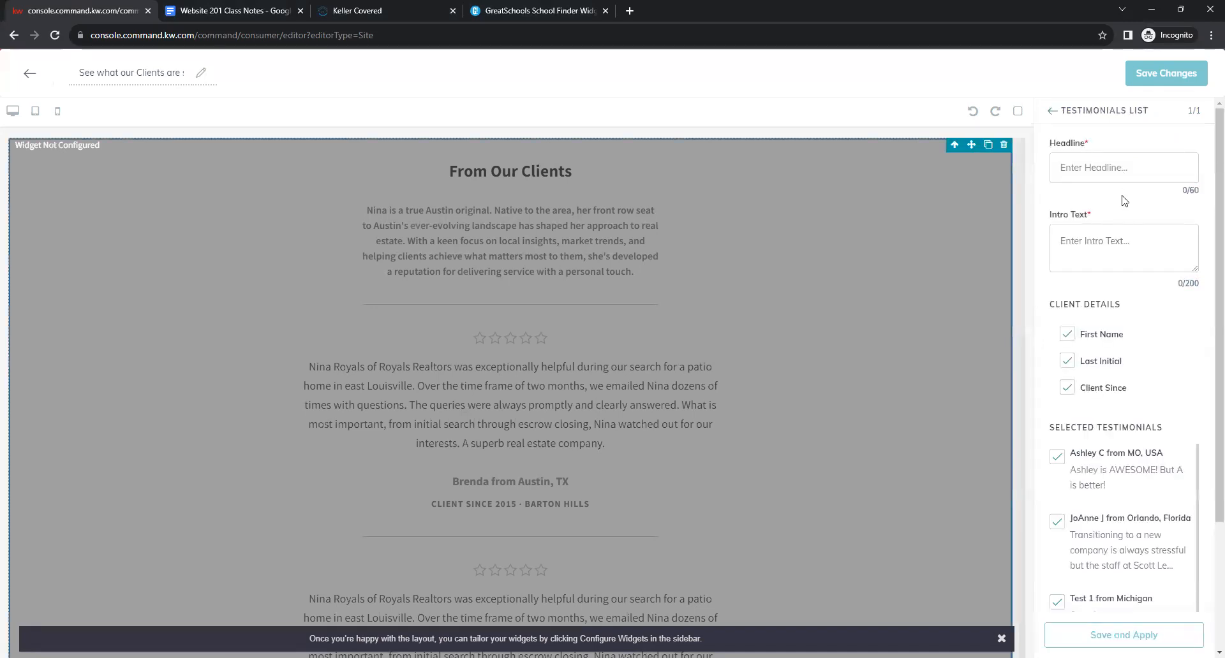
{"action": "left_click", "coordinate": [1082, 162]}
{"action": "left_click", "coordinate": [1155, 242]}
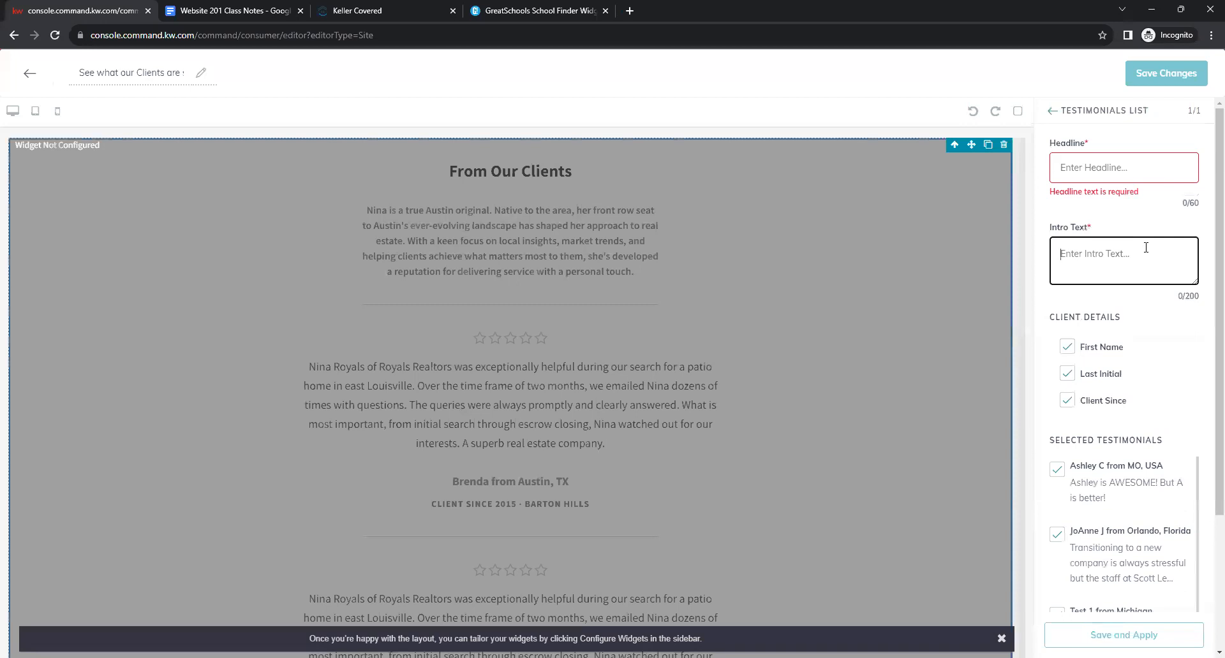
{"action": "left_click", "coordinate": [1085, 180]}
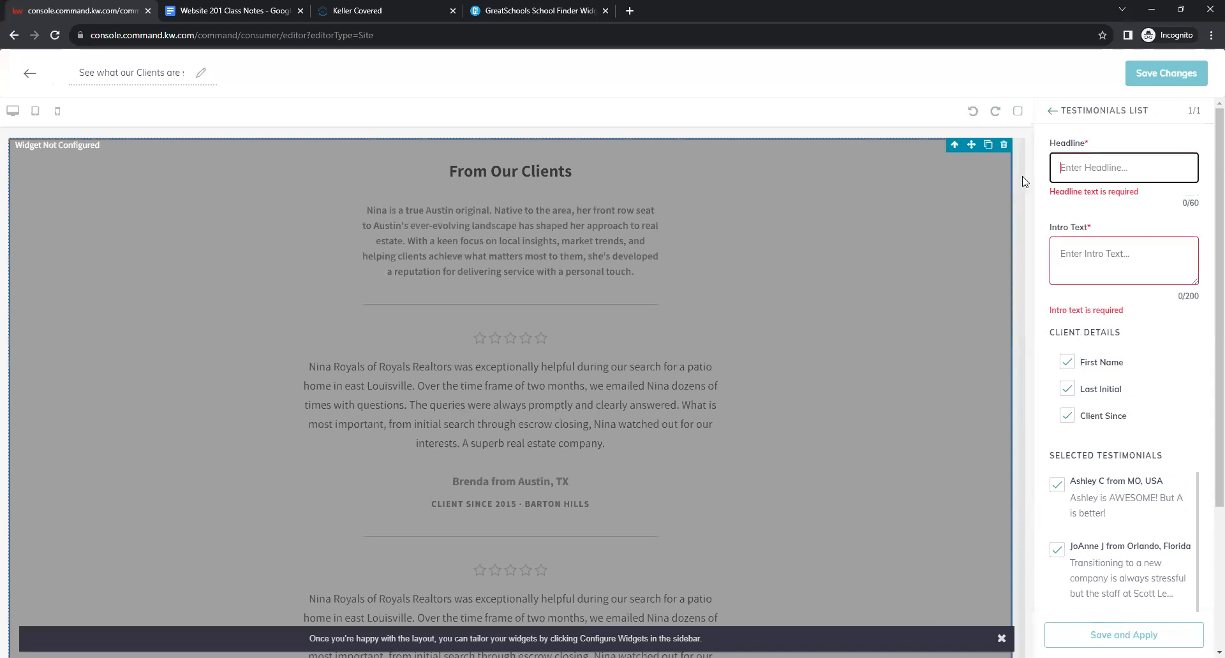
Copy 'Client Reviews' from the class notes and paste it as the testimonials headline.
{"action": "left_click", "coordinate": [249, 7]}
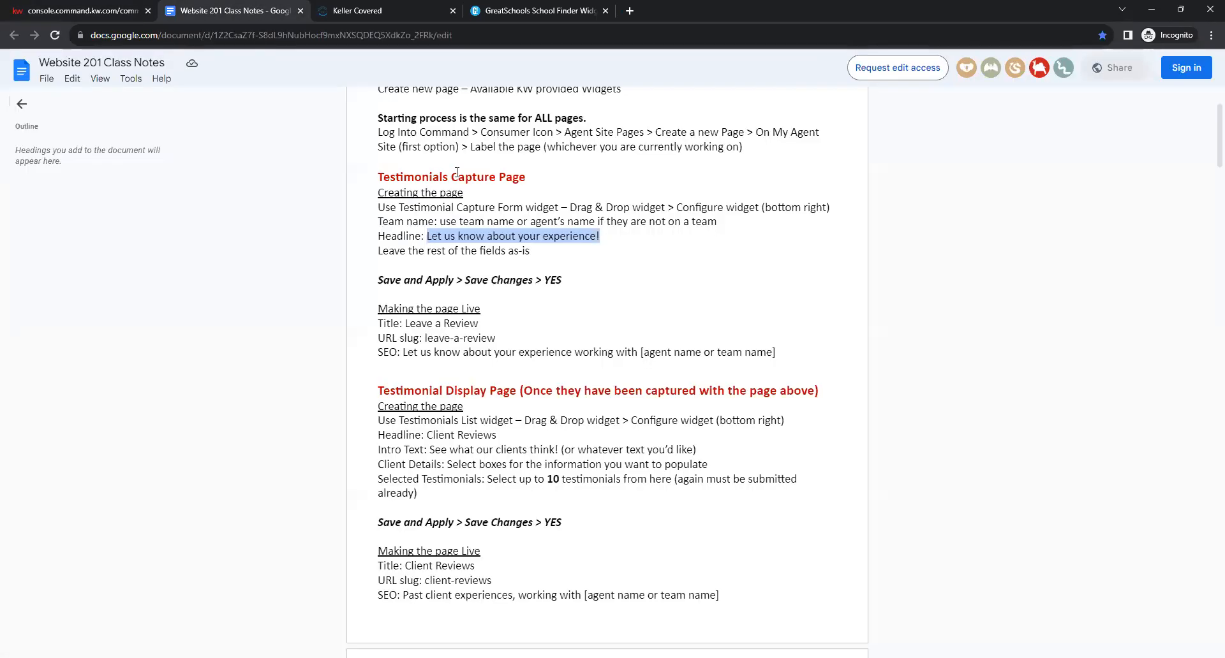
{"action": "scroll", "coordinate": [523, 403], "scroll_direction": "down", "scroll_amount": 1}
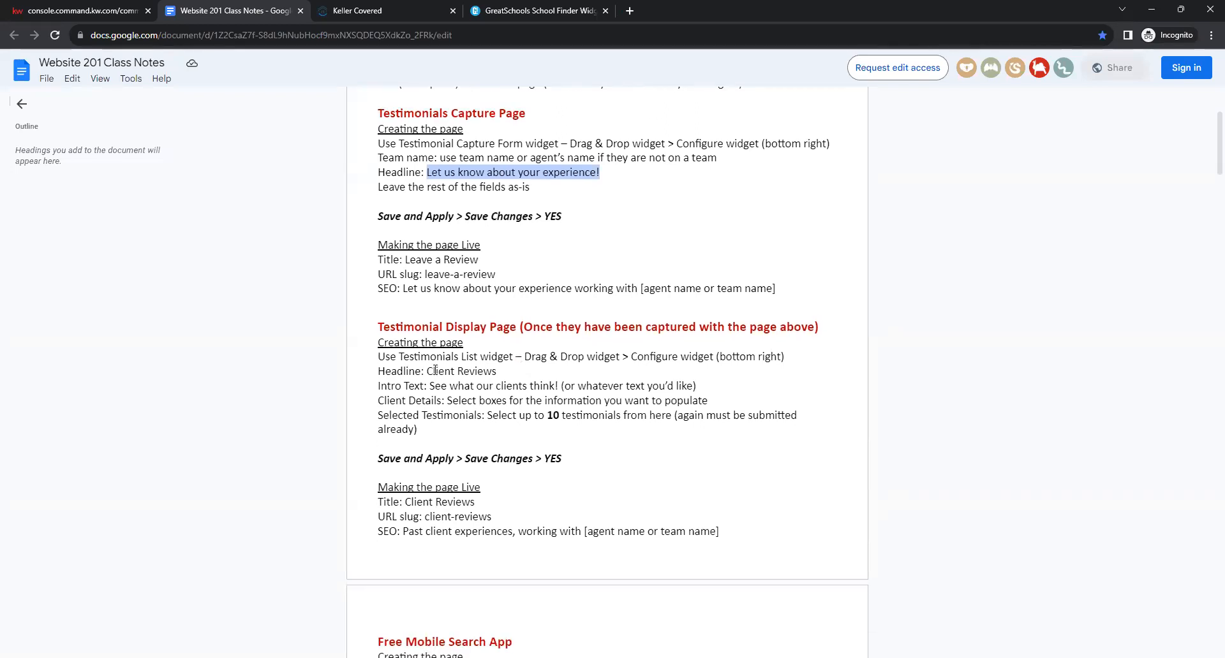
{"action": "left_click", "coordinate": [424, 370]}
{"action": "left_click_drag", "start_coordinate": [425, 371], "coordinate": [497, 374]}
{"action": "key", "text": "ctrl+c"}
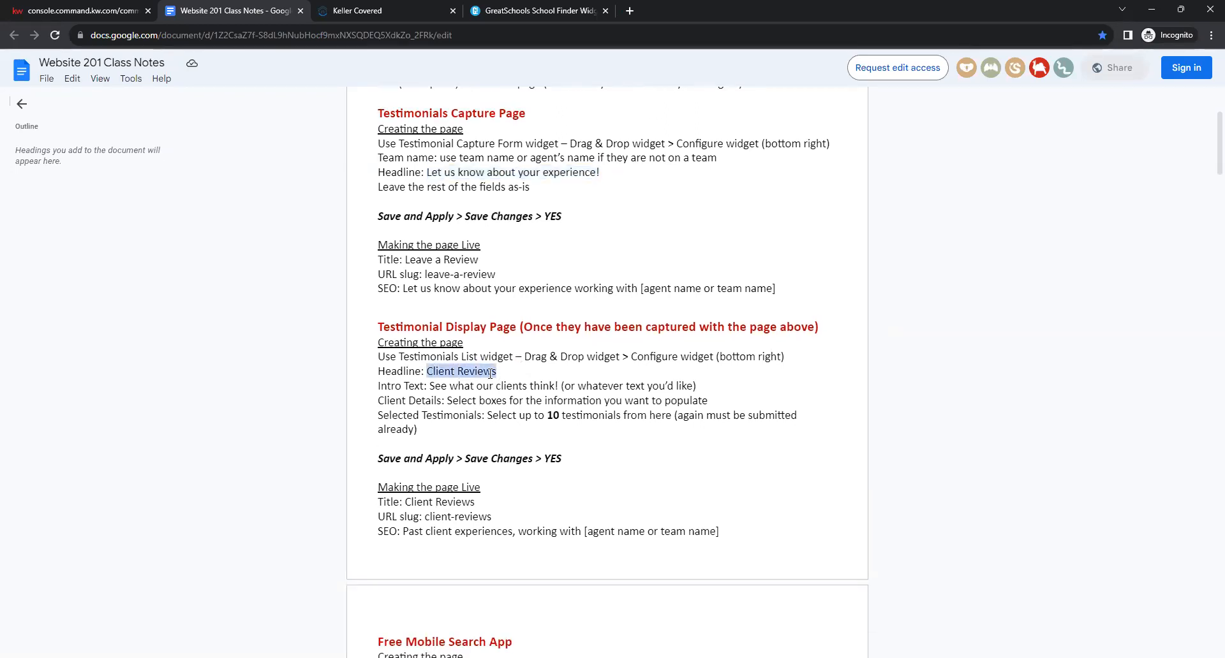
{"action": "left_click", "coordinate": [86, 11]}
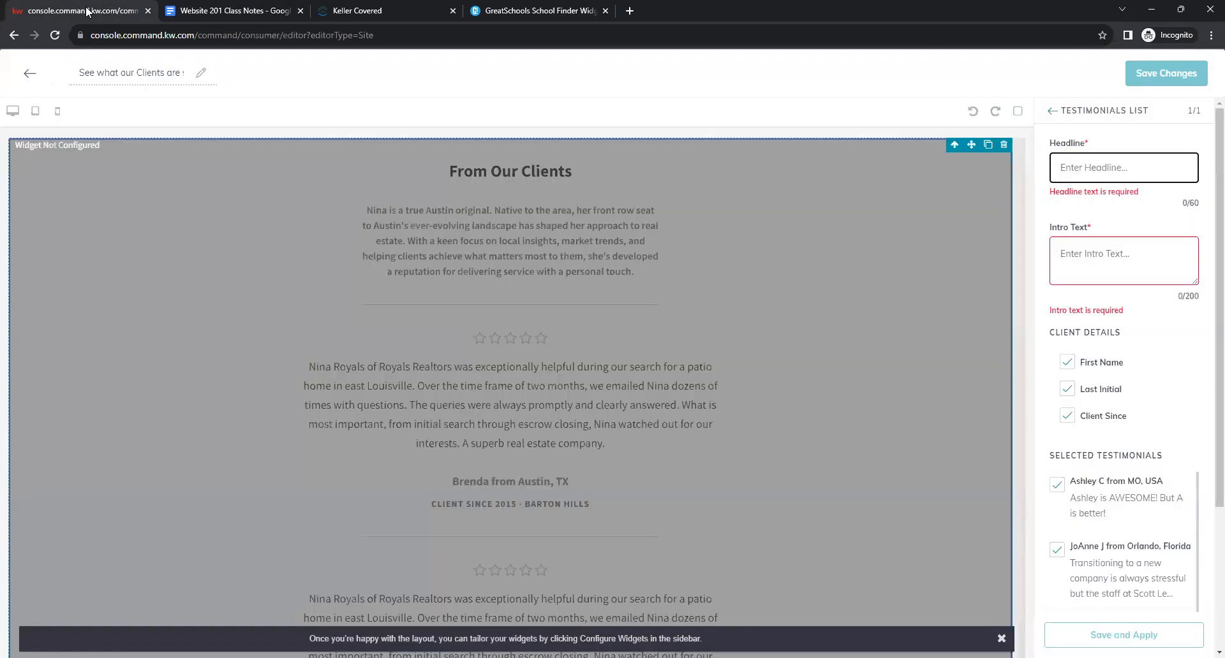
{"action": "right_click", "coordinate": [1095, 171]}
{"action": "left_click", "coordinate": [1014, 271]}
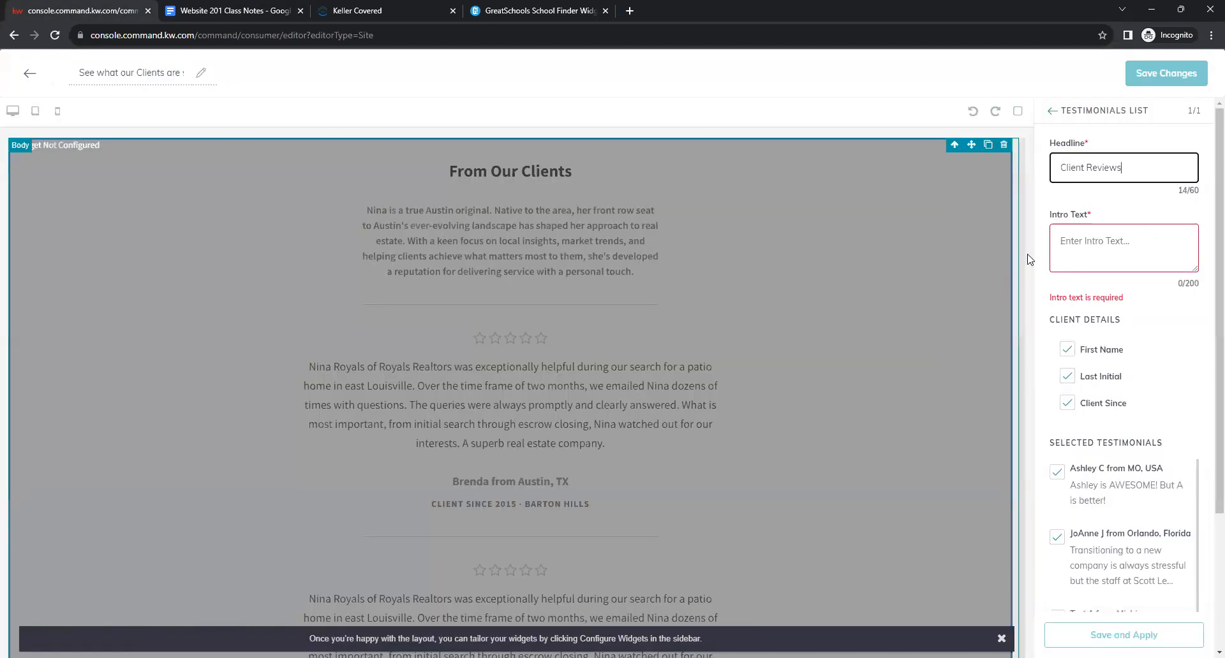
Copy the intro wording 'See what our clients think' from the class notes.
{"action": "left_click", "coordinate": [219, 13]}
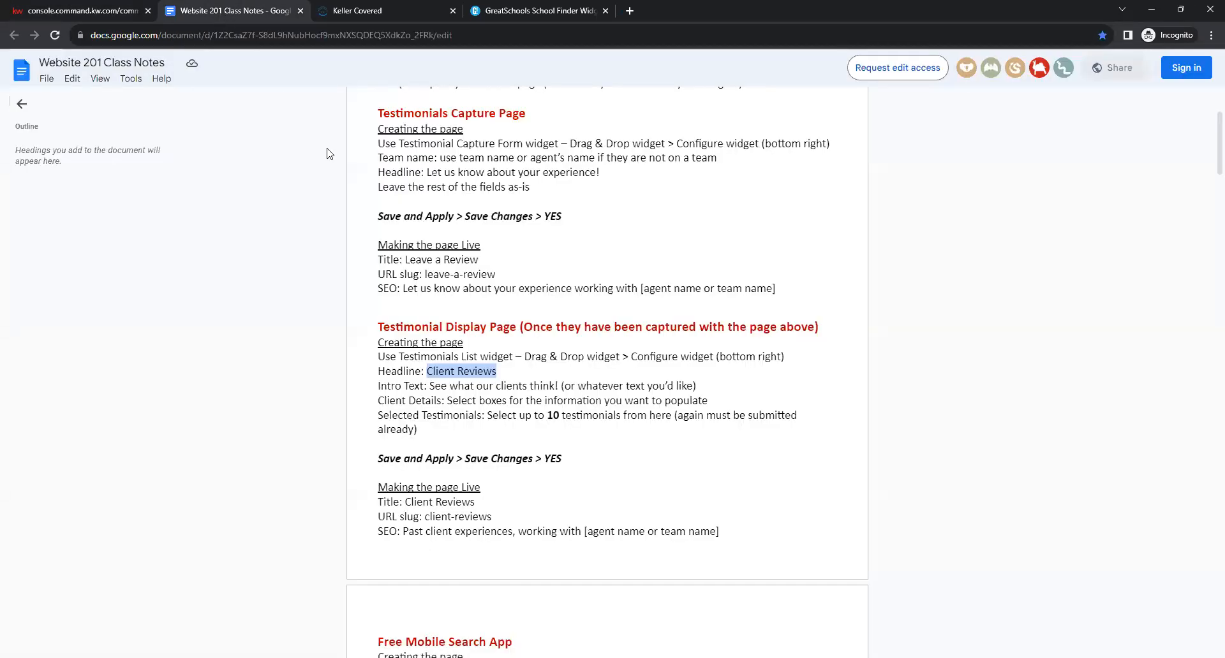
{"action": "left_click", "coordinate": [459, 378]}
{"action": "left_click_drag", "start_coordinate": [559, 384], "coordinate": [429, 385]}
{"action": "right_click", "coordinate": [431, 388]}
{"action": "left_click", "coordinate": [457, 398]}
Paste 'See what our clients think!' into the Testimonials List Intro Text field.
{"action": "left_click", "coordinate": [83, 11]}
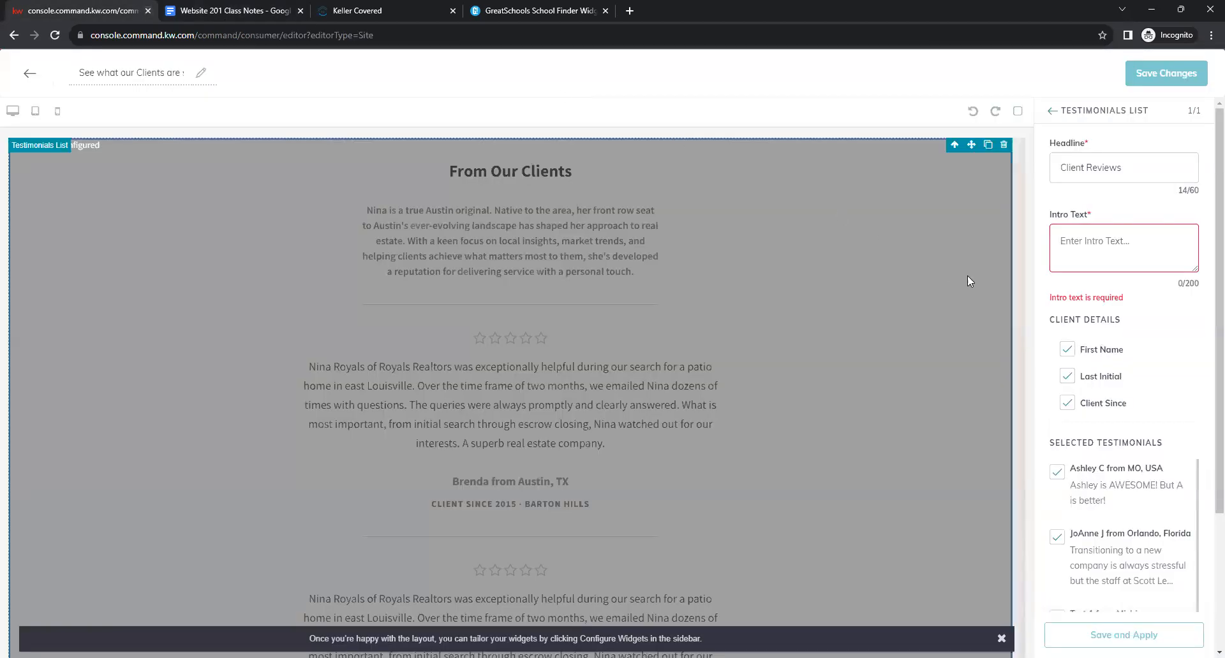
{"action": "right_click", "coordinate": [1078, 247]}
{"action": "left_click", "coordinate": [1014, 328]}
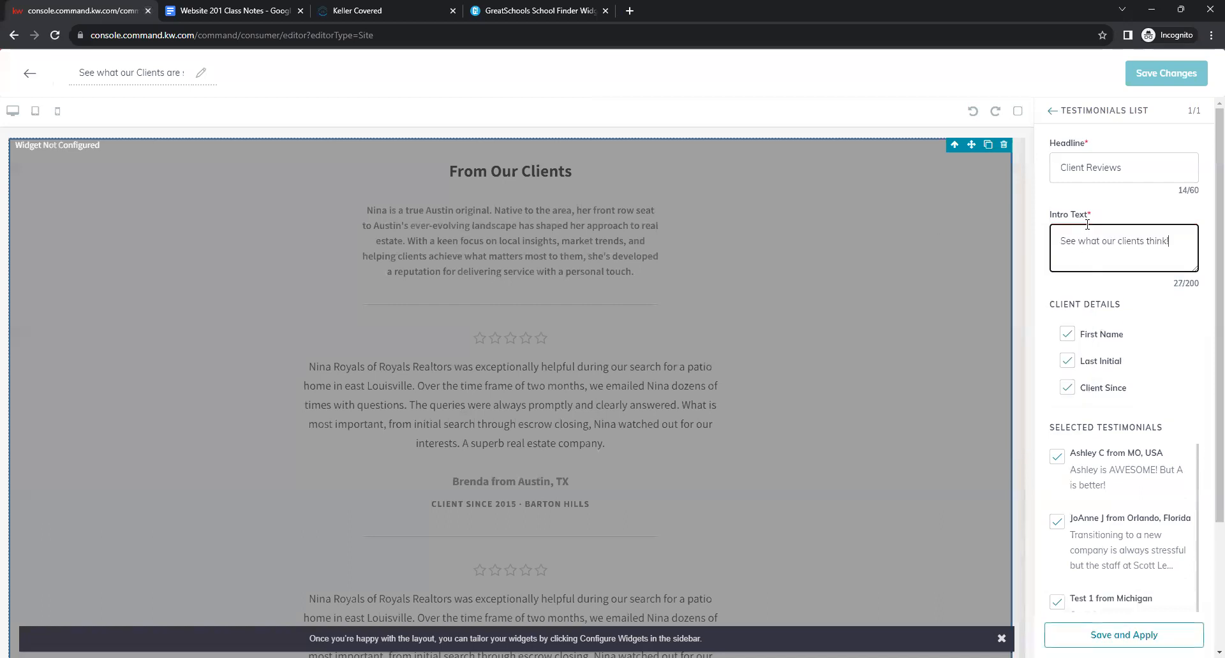
{"action": "left_click", "coordinate": [1097, 203]}
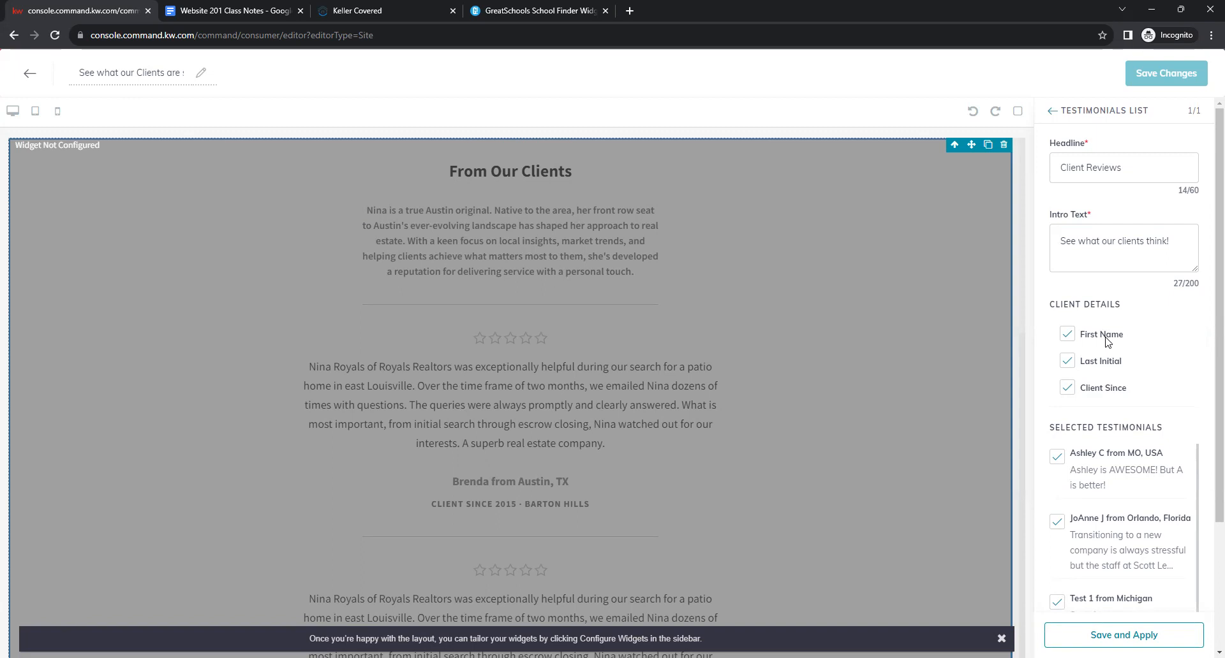
{"action": "scroll", "coordinate": [1183, 431], "scroll_direction": "down", "scroll_amount": 2}
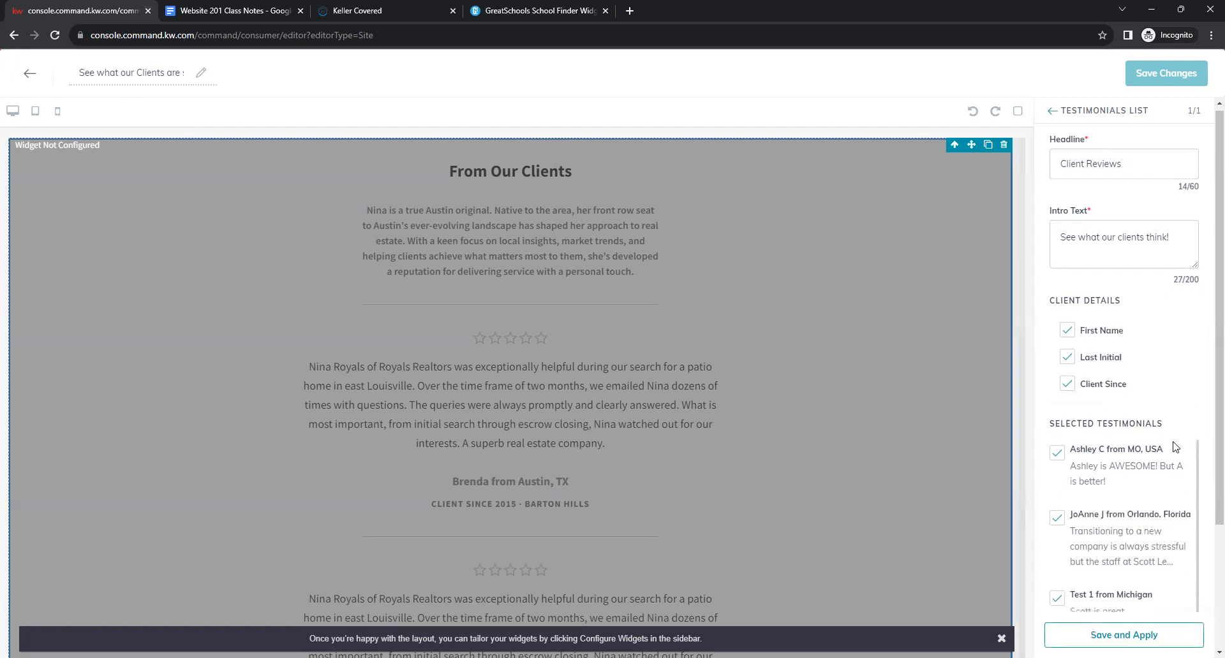
{"action": "scroll", "coordinate": [1174, 442], "scroll_direction": "down", "scroll_amount": 4}
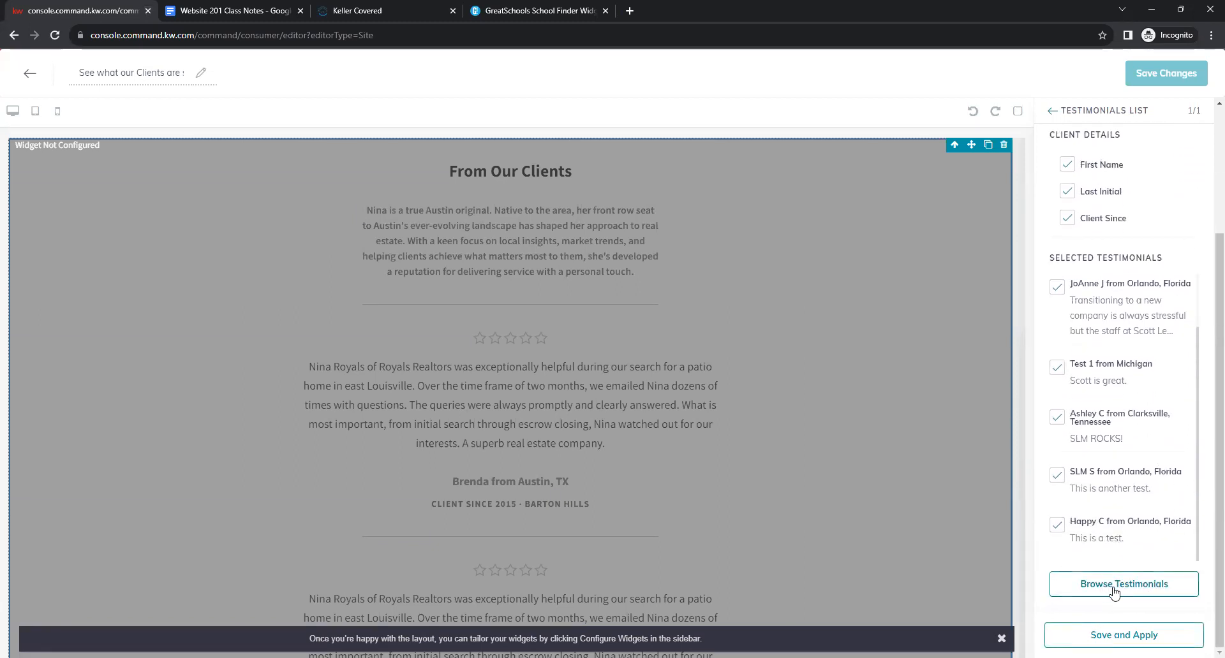
Browse the available testimonials and add the SLM Test entry to the selection.
{"action": "left_click", "coordinate": [1124, 586]}
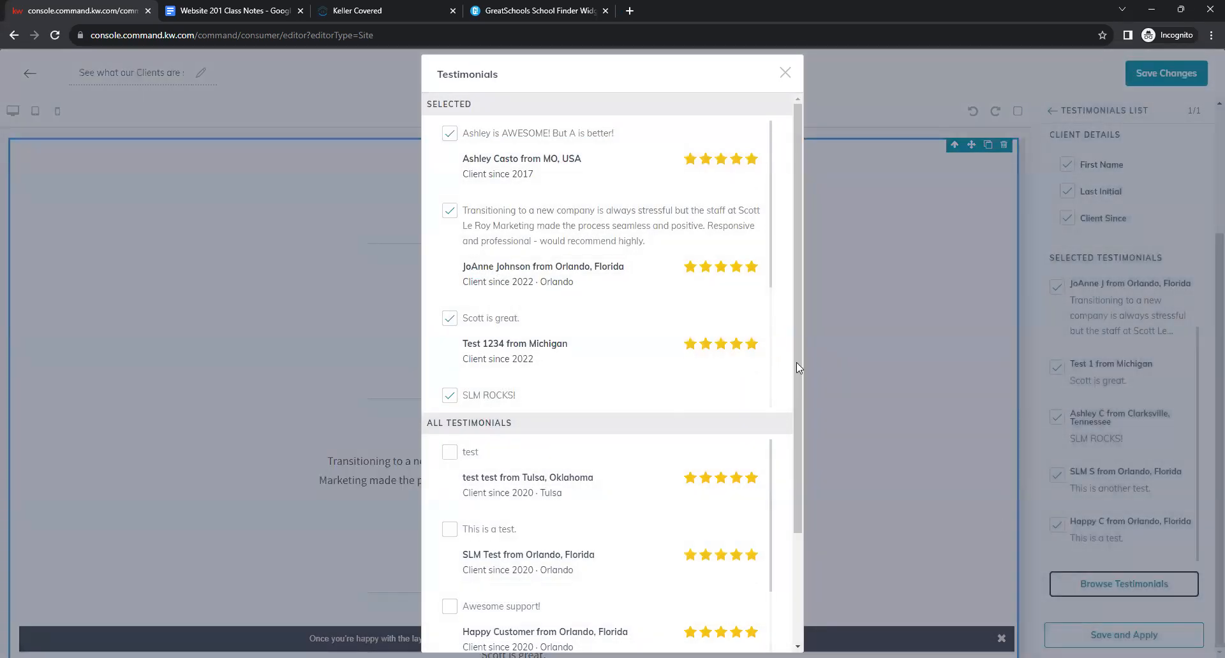
{"action": "left_click_drag", "start_coordinate": [796, 362], "coordinate": [795, 510]}
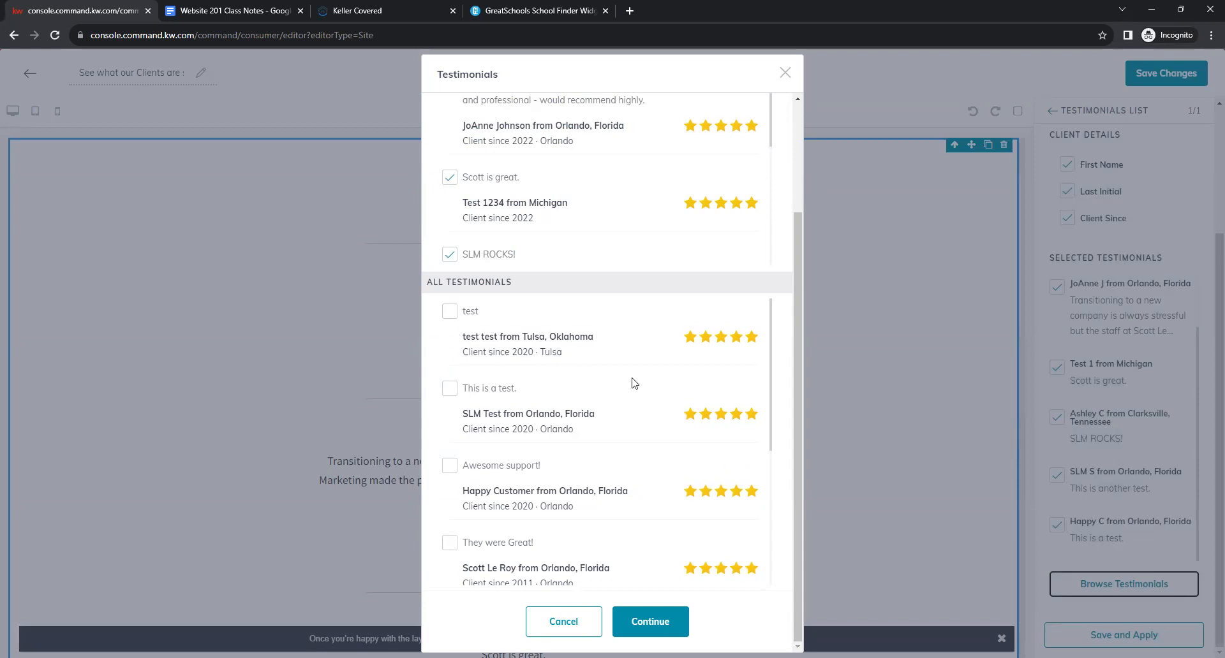
{"action": "left_click", "coordinate": [450, 392]}
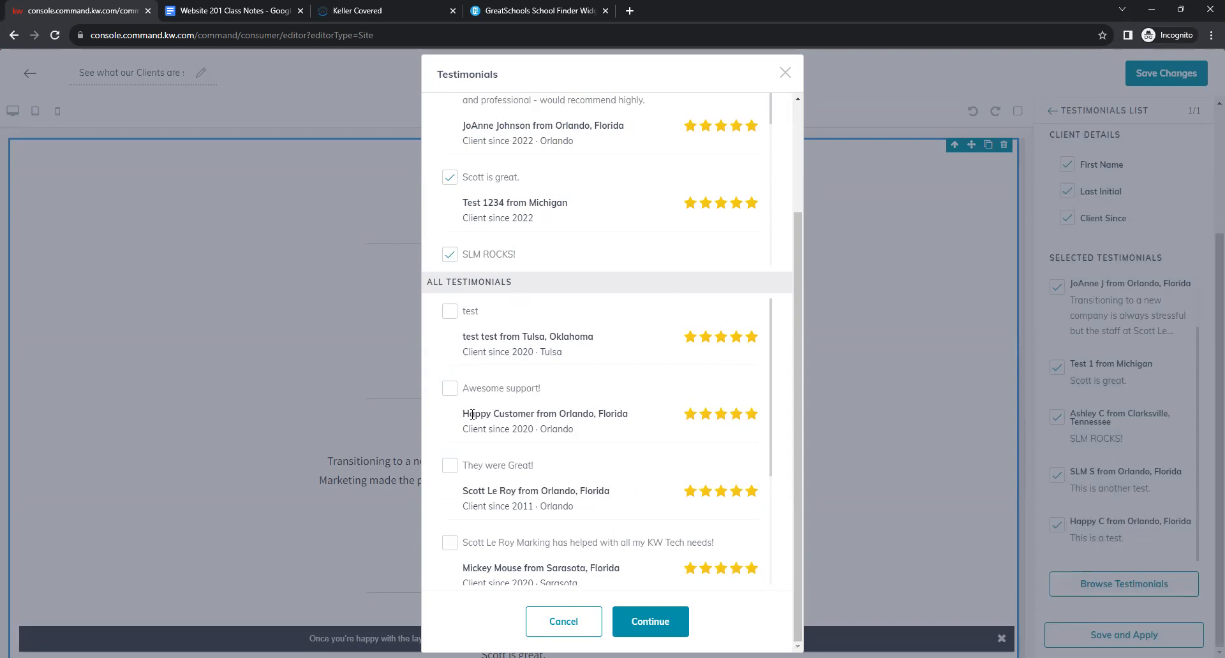
{"action": "scroll", "coordinate": [625, 429], "scroll_direction": "up", "scroll_amount": 2}
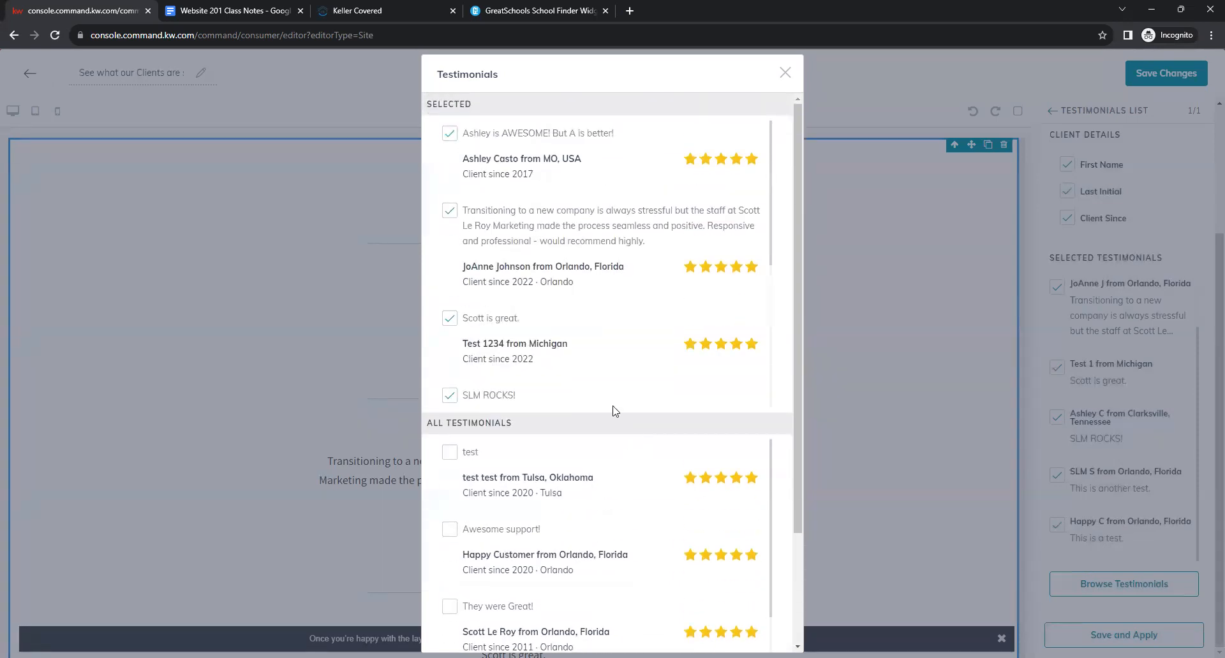
{"action": "scroll", "coordinate": [557, 253], "scroll_direction": "down", "scroll_amount": 1}
{"action": "scroll", "coordinate": [557, 252], "scroll_direction": "down", "scroll_amount": 4}
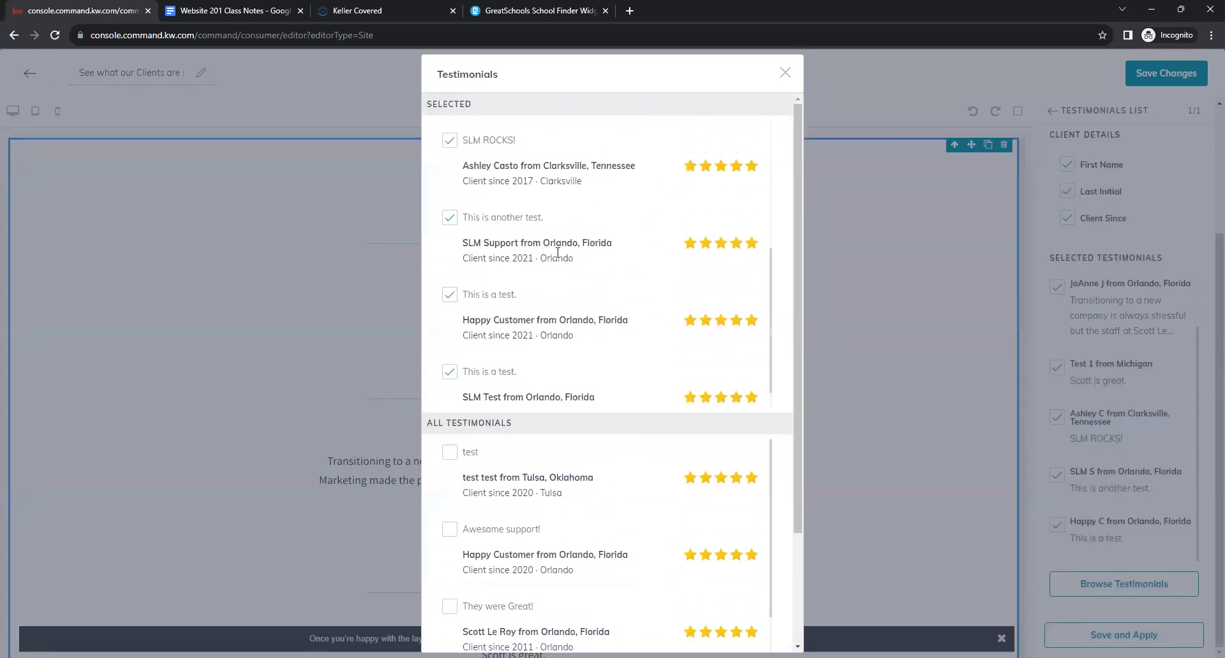
{"action": "scroll", "coordinate": [534, 270], "scroll_direction": "up", "scroll_amount": 1}
{"action": "scroll", "coordinate": [527, 274], "scroll_direction": "down", "scroll_amount": 2}
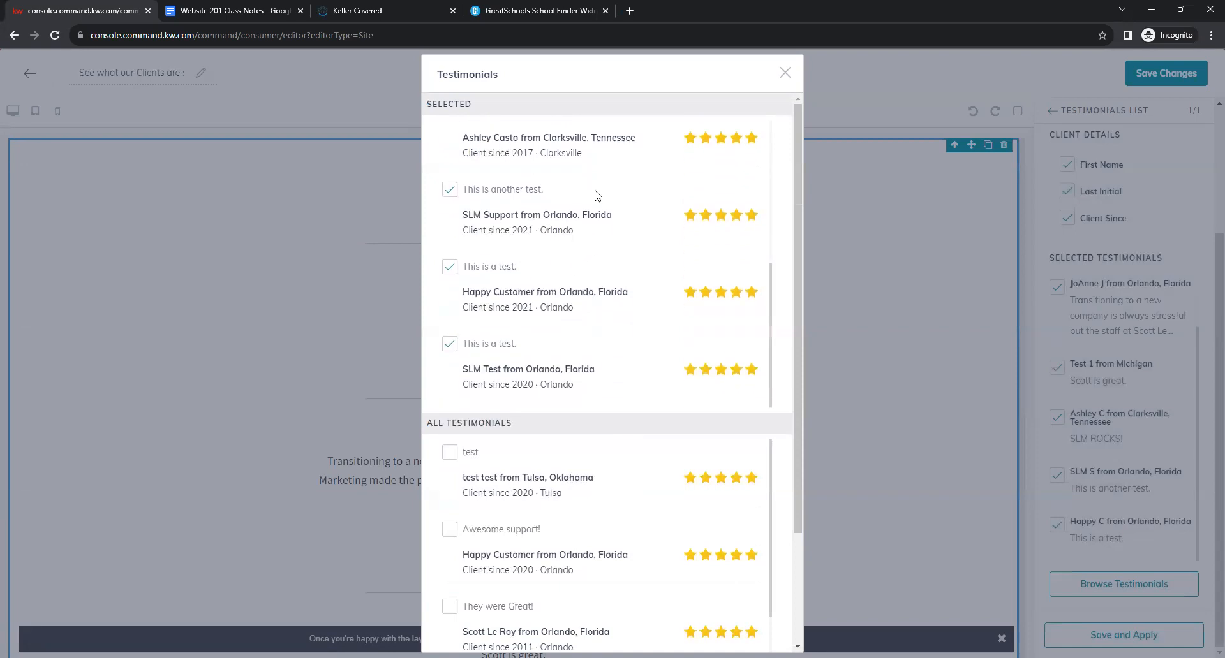
Remove the Happy Customer testimonial and confirm the testimonial selection.
{"action": "left_click", "coordinate": [453, 269]}
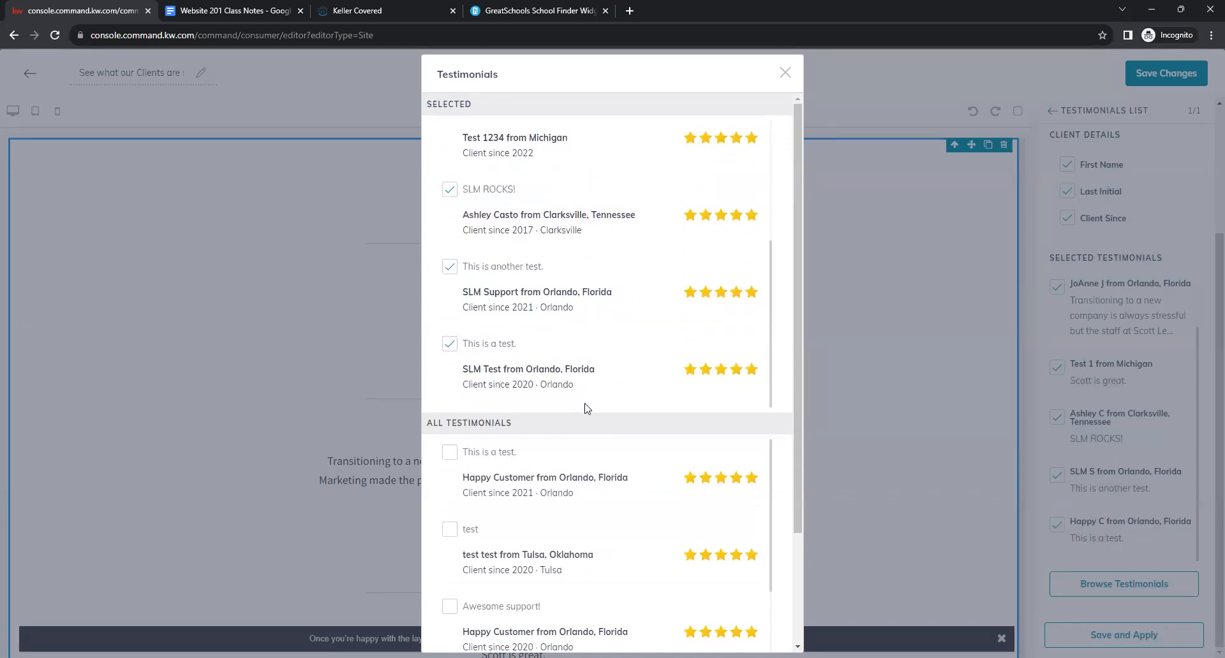
{"action": "scroll", "coordinate": [582, 406], "scroll_direction": "up", "scroll_amount": 3}
{"action": "scroll", "coordinate": [606, 292], "scroll_direction": "down", "scroll_amount": 1}
{"action": "scroll", "coordinate": [608, 293], "scroll_direction": "down", "scroll_amount": 3}
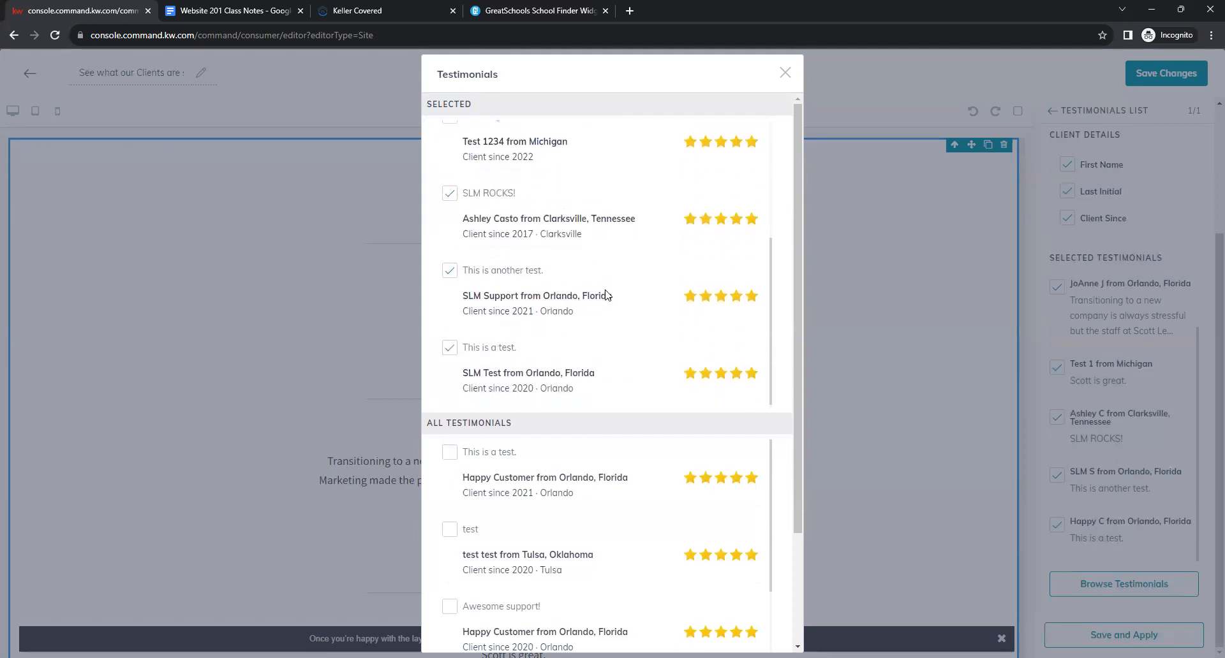
{"action": "scroll", "coordinate": [603, 284], "scroll_direction": "up", "scroll_amount": 3}
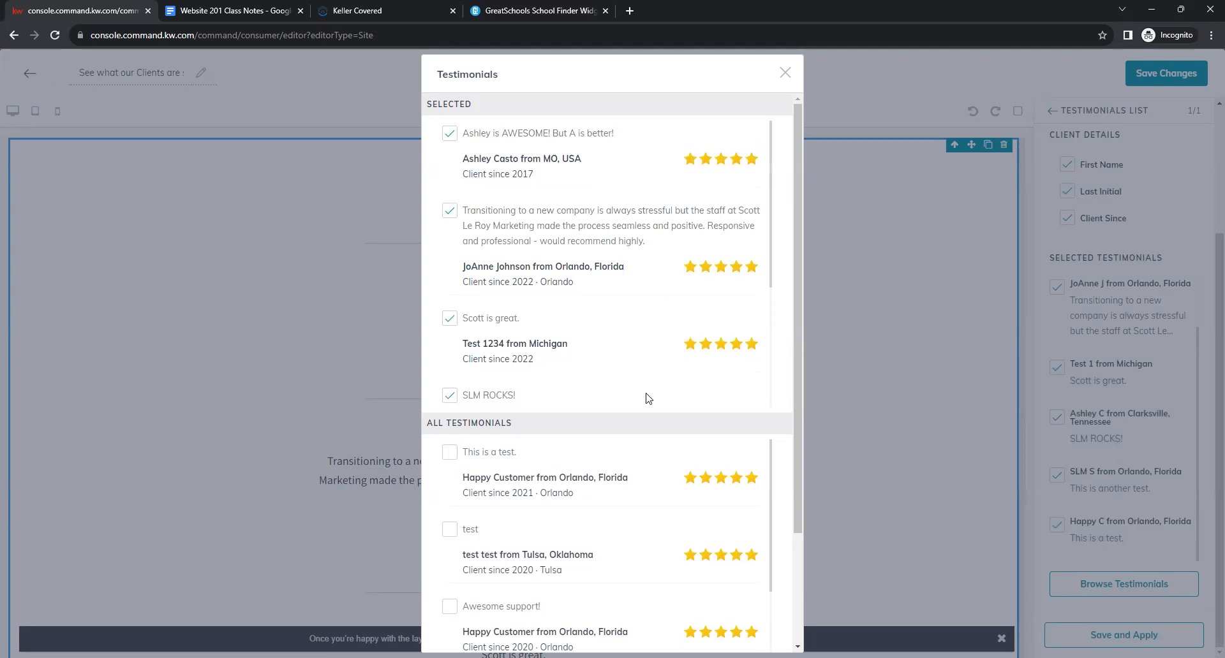
{"action": "scroll", "coordinate": [653, 396], "scroll_direction": "down", "scroll_amount": 3}
{"action": "scroll", "coordinate": [664, 415], "scroll_direction": "down", "scroll_amount": 2}
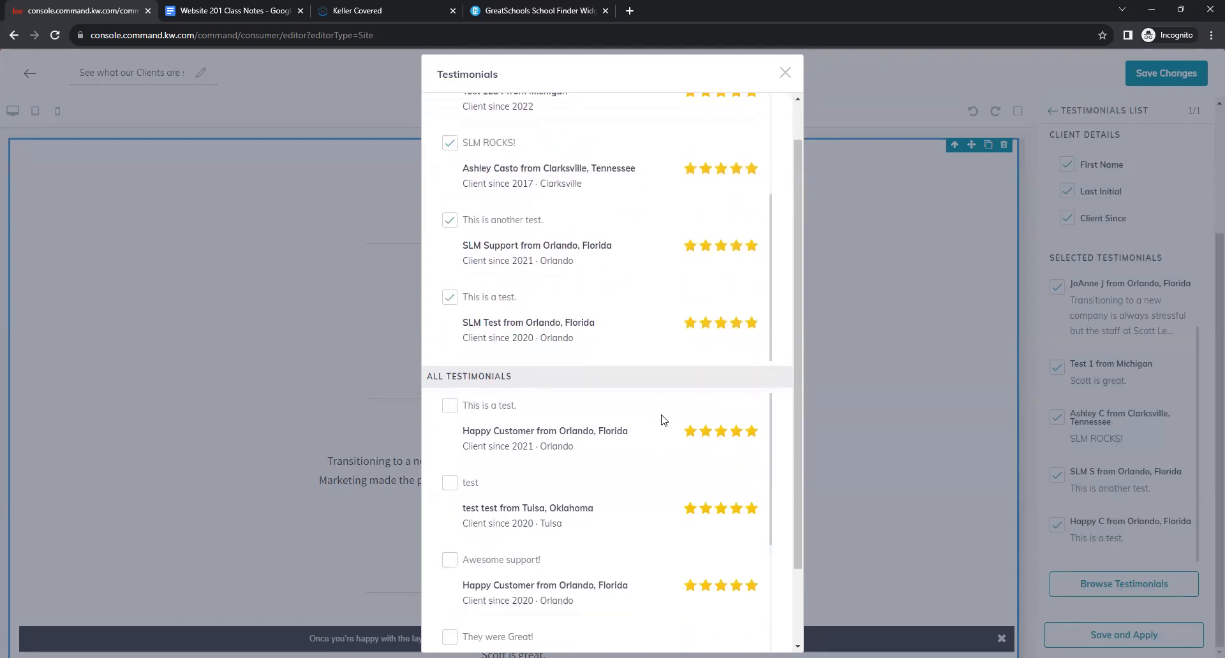
{"action": "scroll", "coordinate": [775, 279], "scroll_direction": "up", "scroll_amount": 2}
{"action": "scroll", "coordinate": [773, 281], "scroll_direction": "down", "scroll_amount": 2}
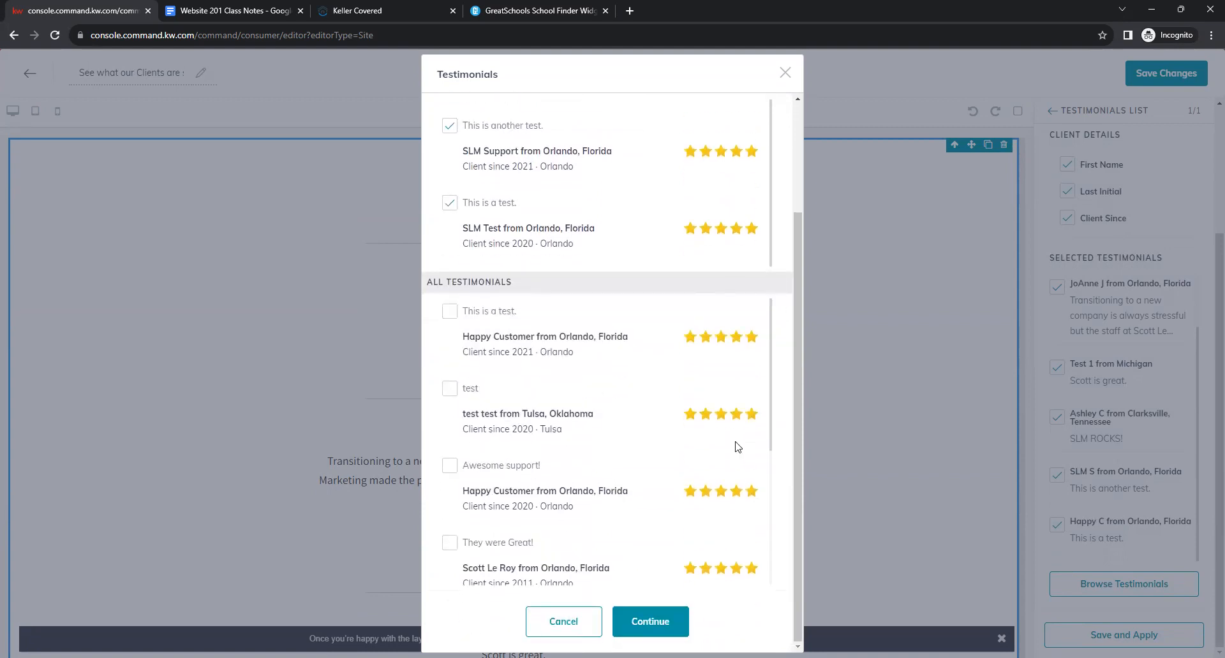
{"action": "left_click", "coordinate": [657, 620]}
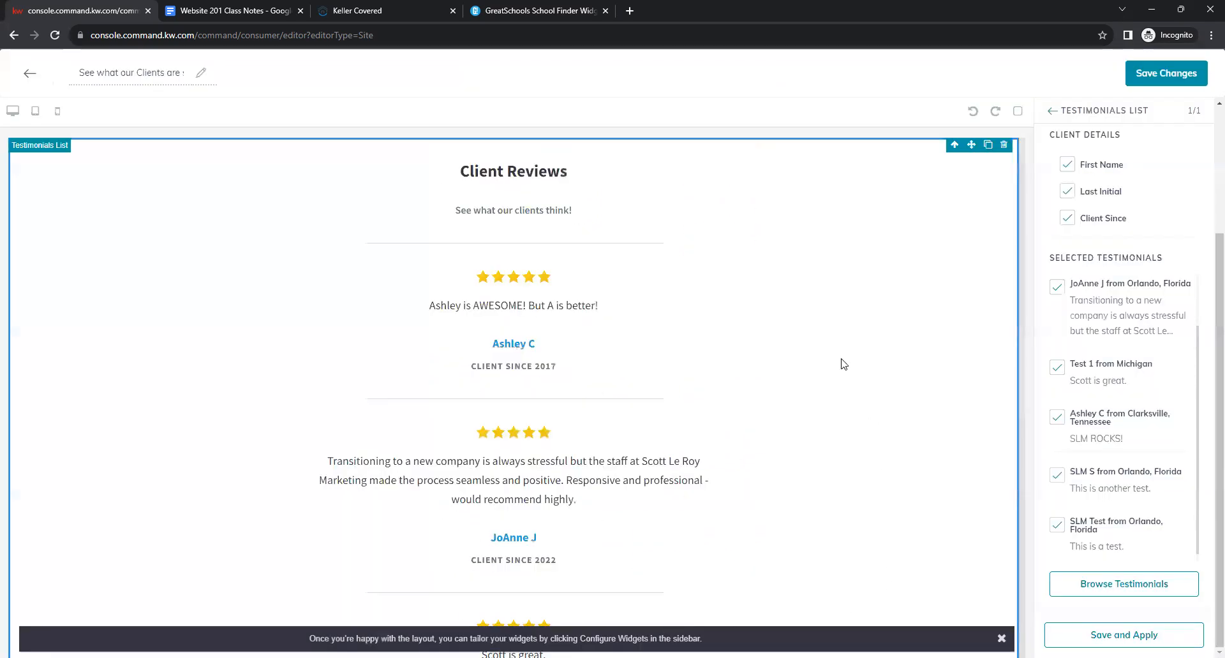
Apply the Testimonials List settings and save the Client Reviews page changes.
{"action": "scroll", "coordinate": [421, 343], "scroll_direction": "down", "scroll_amount": 7}
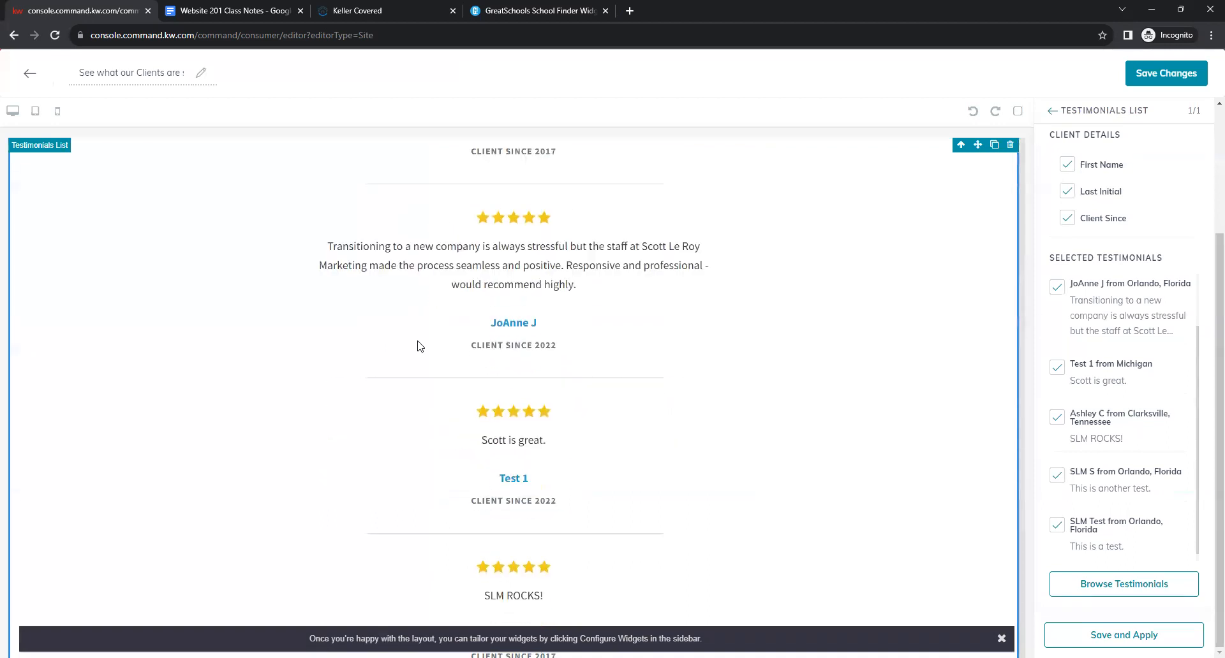
{"action": "scroll", "coordinate": [446, 369], "scroll_direction": "up", "scroll_amount": 7}
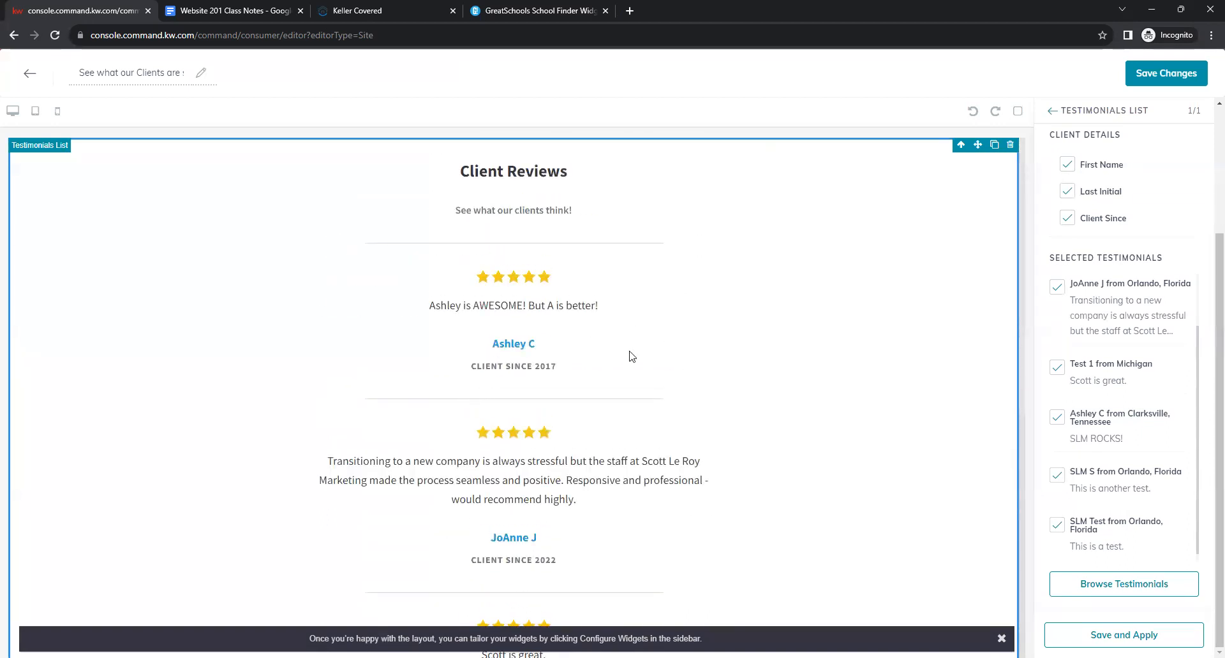
{"action": "left_click", "coordinate": [1126, 635]}
{"action": "left_click", "coordinate": [1166, 73]}
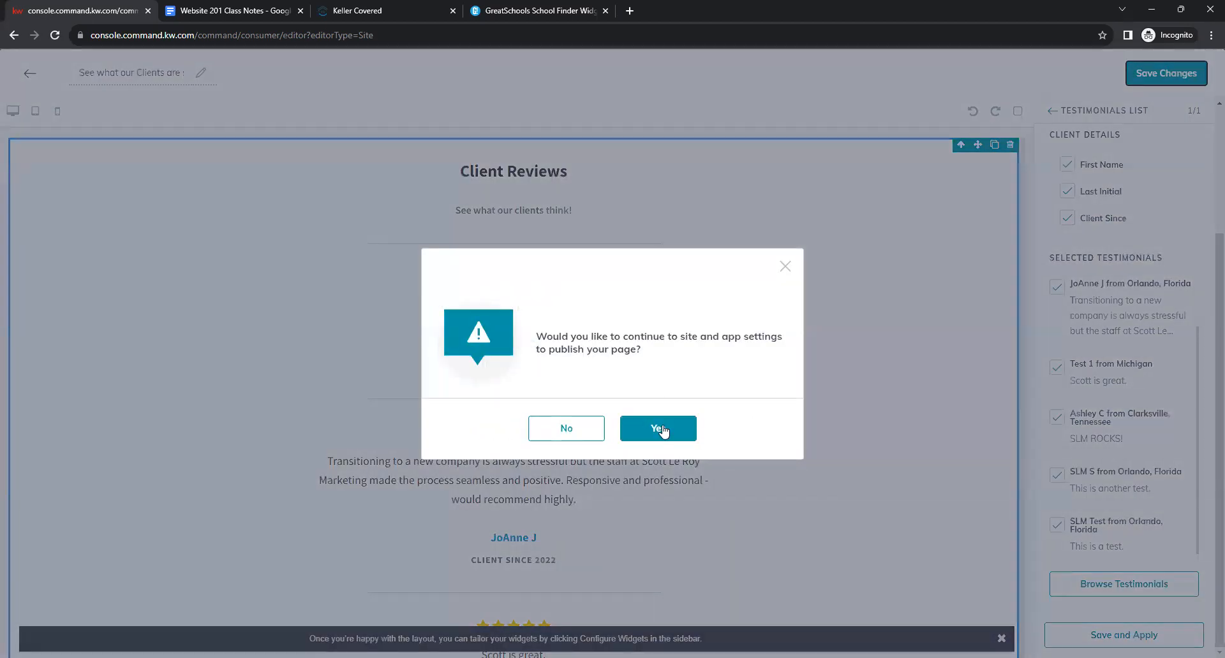
Decline publishing, then load the Website 201 - Custom Page doc link in the Keller Covered tab.
{"action": "left_click", "coordinate": [560, 439]}
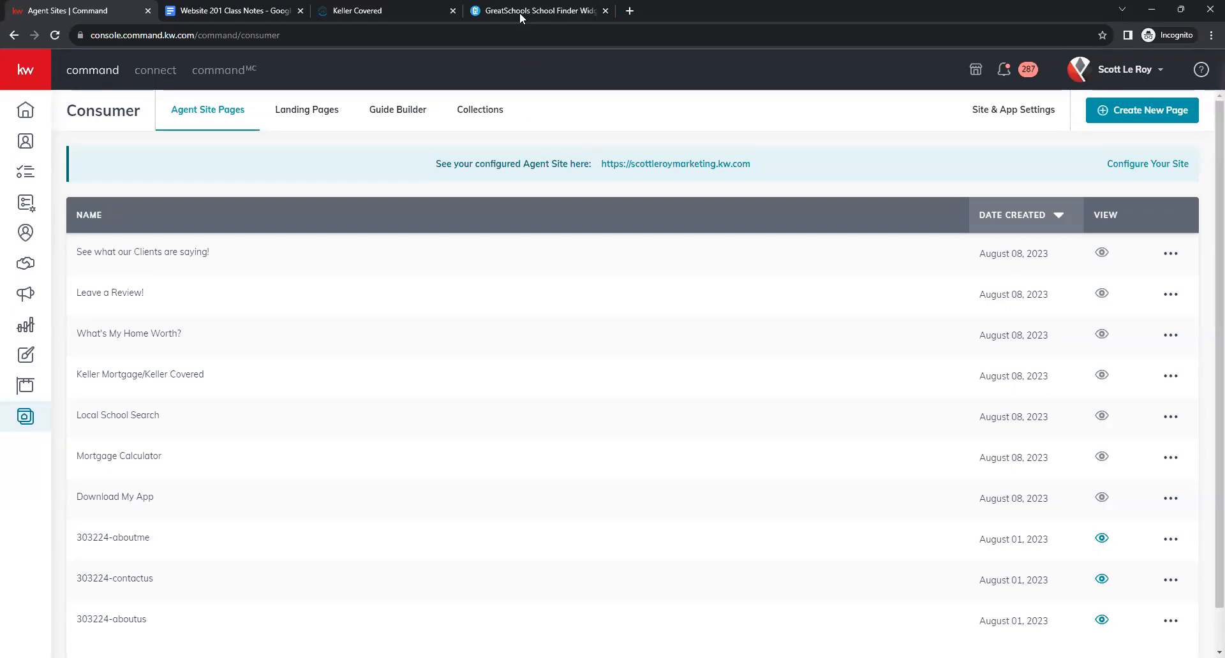
{"action": "left_click", "coordinate": [366, 10]}
{"action": "left_click", "coordinate": [374, 30]}
{"action": "key", "text": "ctrl+v"}
{"action": "key", "text": "Return"}
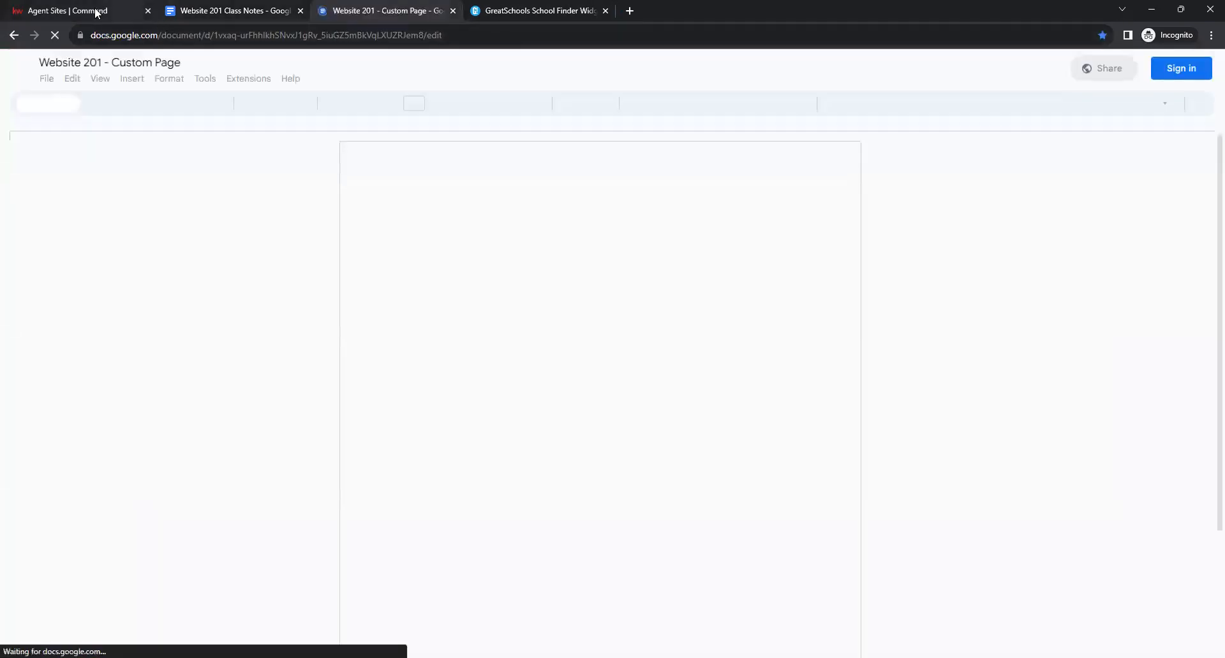
Return to the Agent Sites | Command tab showing the pages list.
{"action": "left_click", "coordinate": [97, 12]}
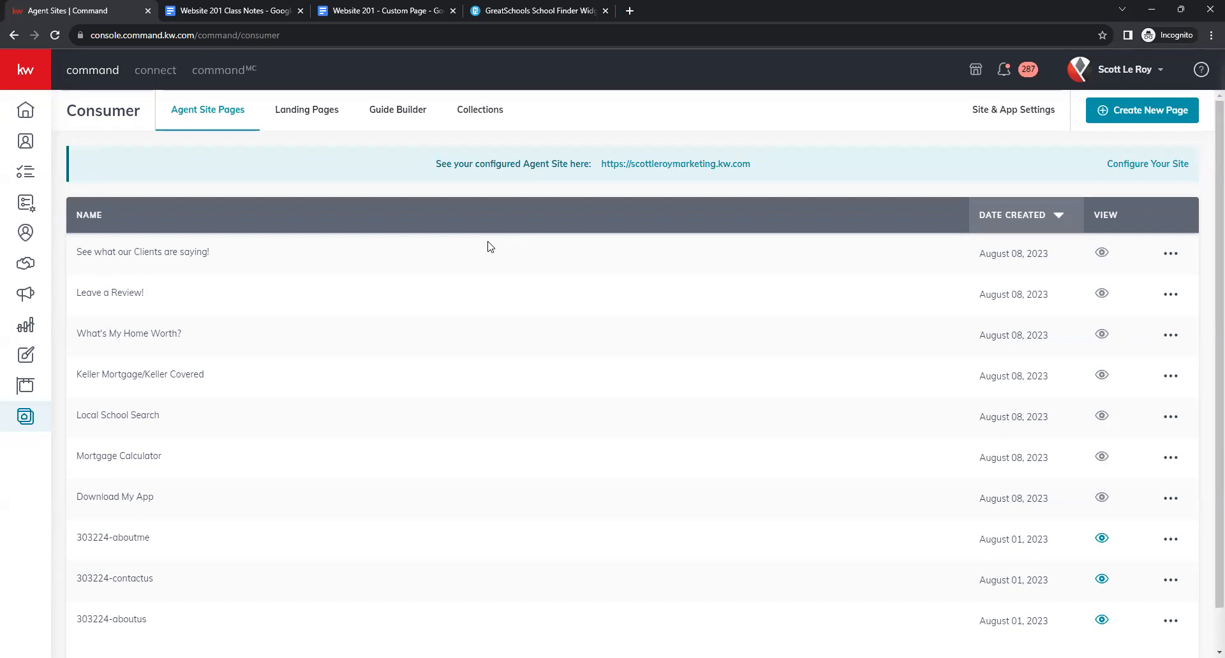
Create a new agent site page named 'Sold Properties'.
{"action": "left_click", "coordinate": [1149, 113]}
{"action": "left_click", "coordinate": [616, 493]}
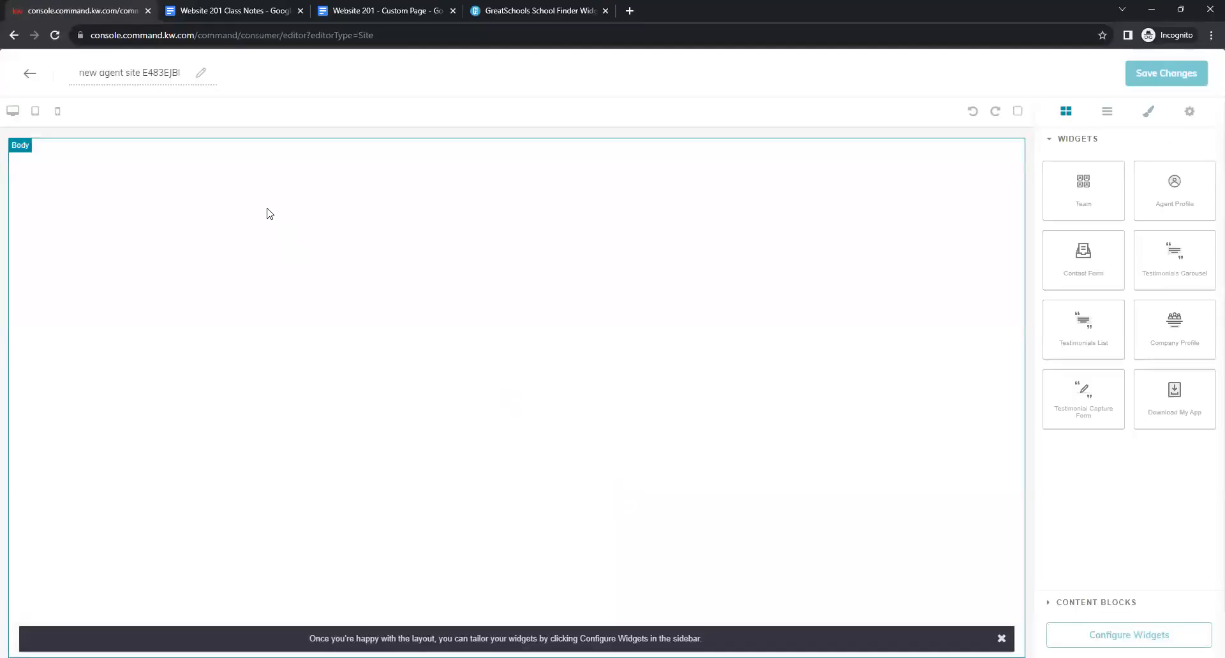
{"action": "triple_click", "coordinate": [163, 75]}
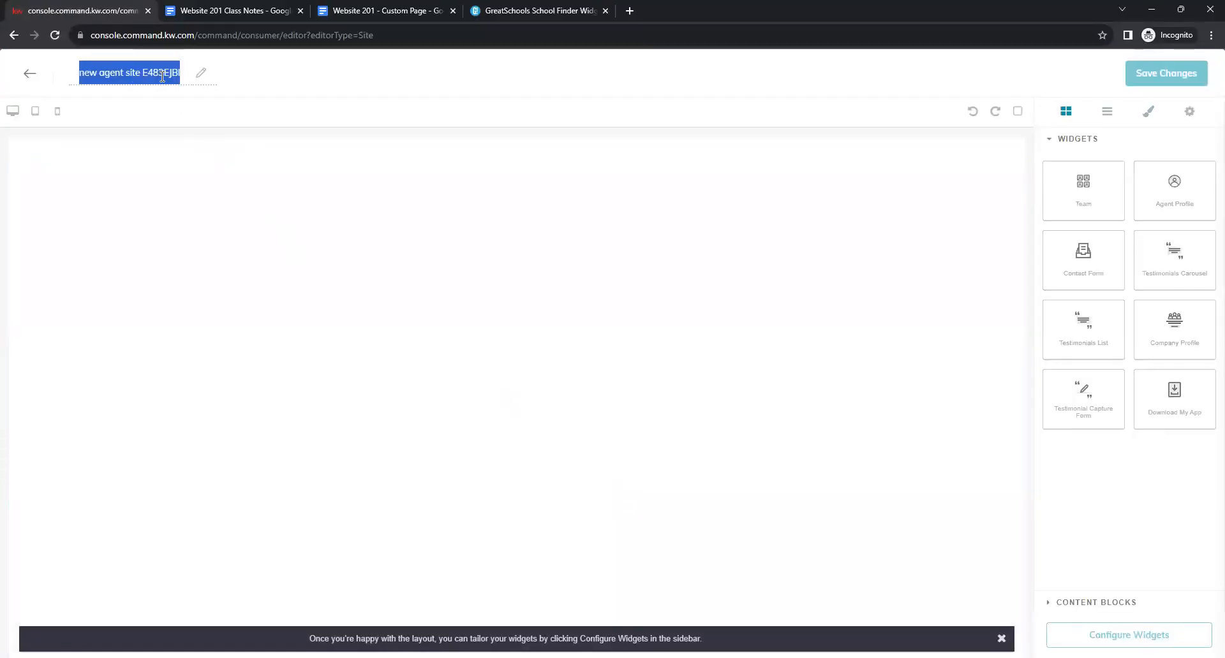
{"action": "type", "text": "Sold Properties"}
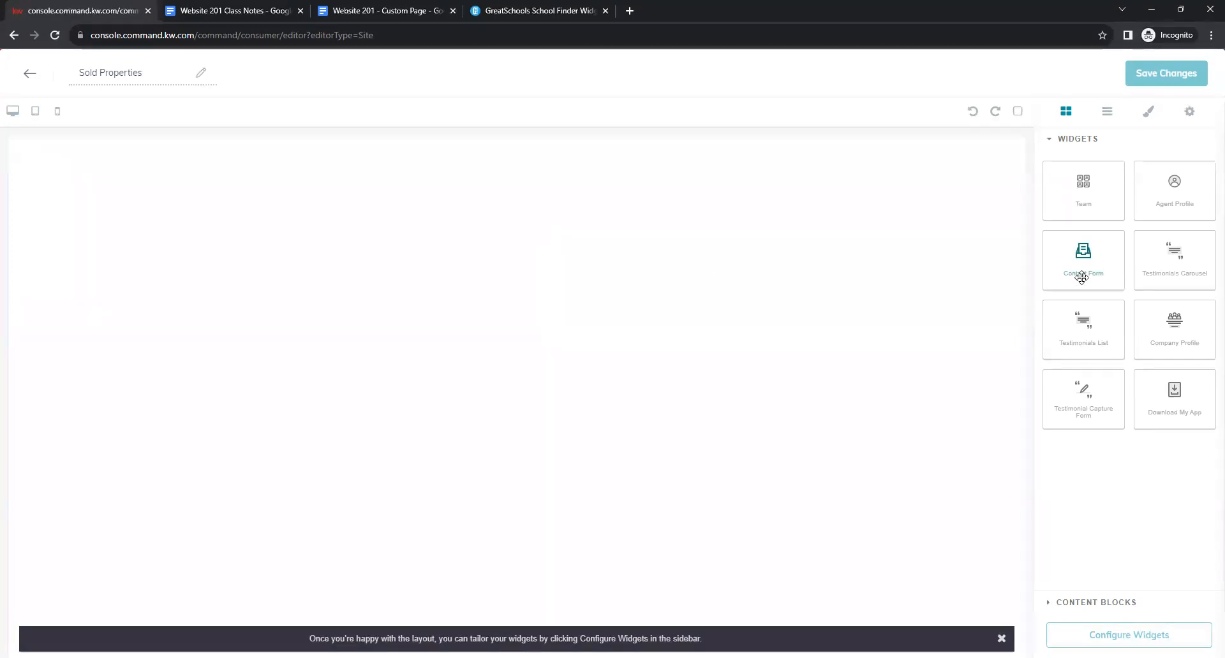
Add a contact form to the page with a text block above it.
{"action": "left_click_drag", "start_coordinate": [1093, 272], "coordinate": [732, 351]}
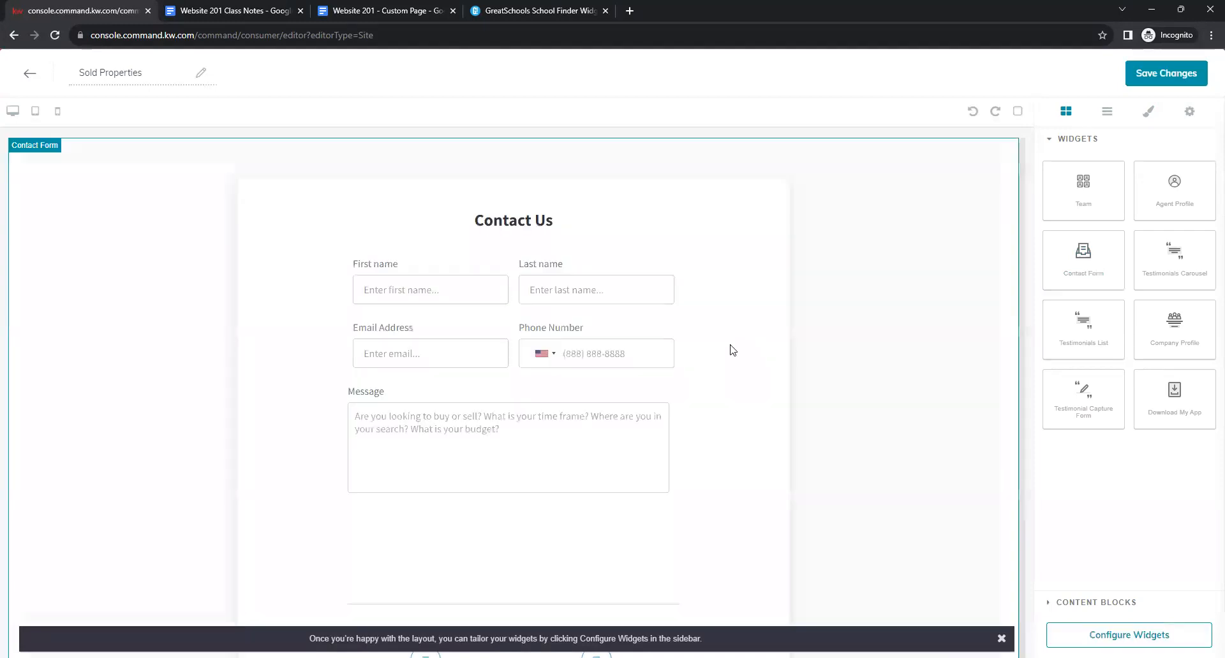
{"action": "left_click", "coordinate": [1109, 606]}
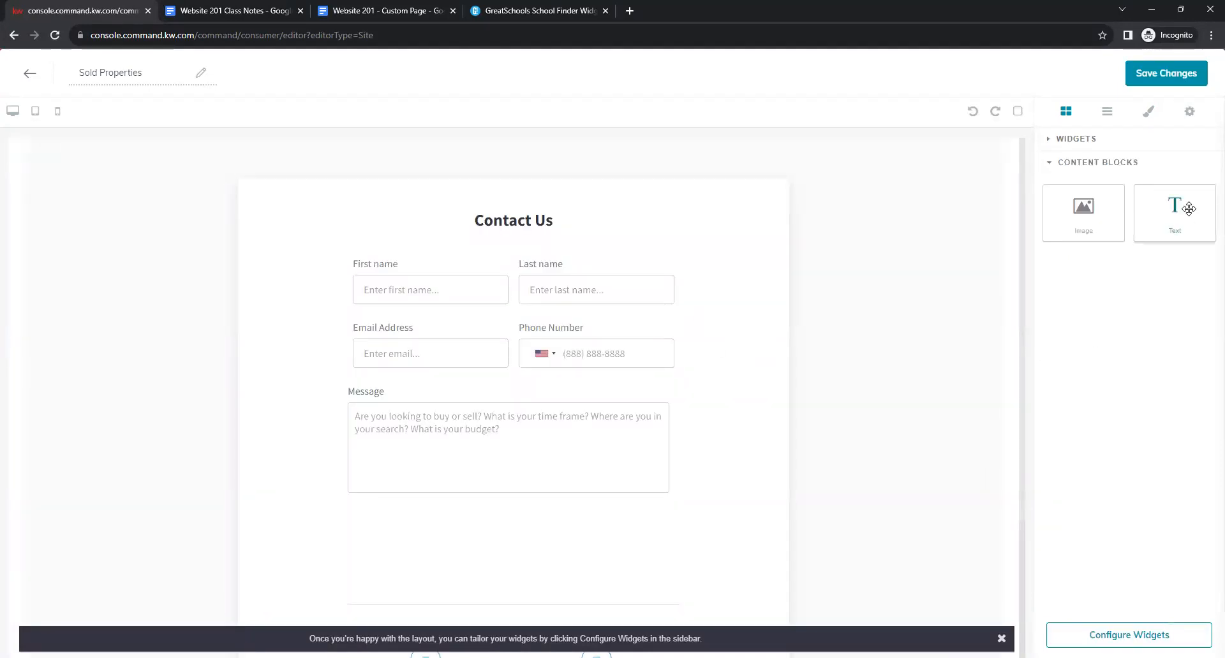
{"action": "left_click_drag", "start_coordinate": [1183, 208], "coordinate": [853, 143]}
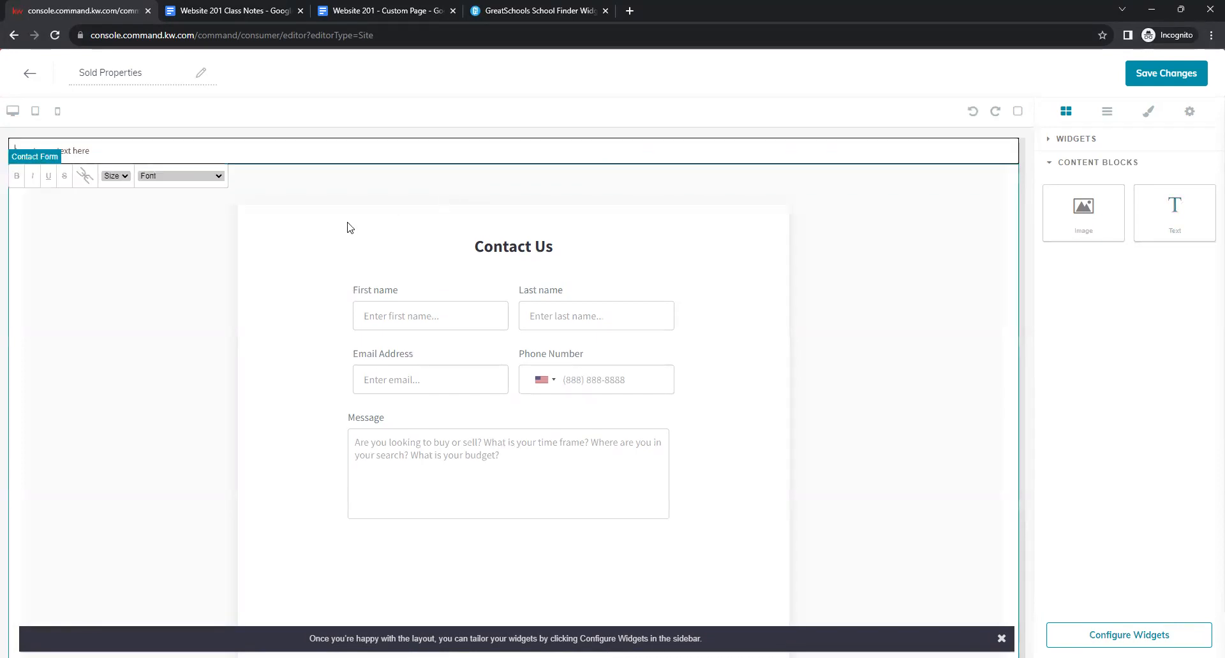
{"action": "left_click", "coordinate": [377, 6]}
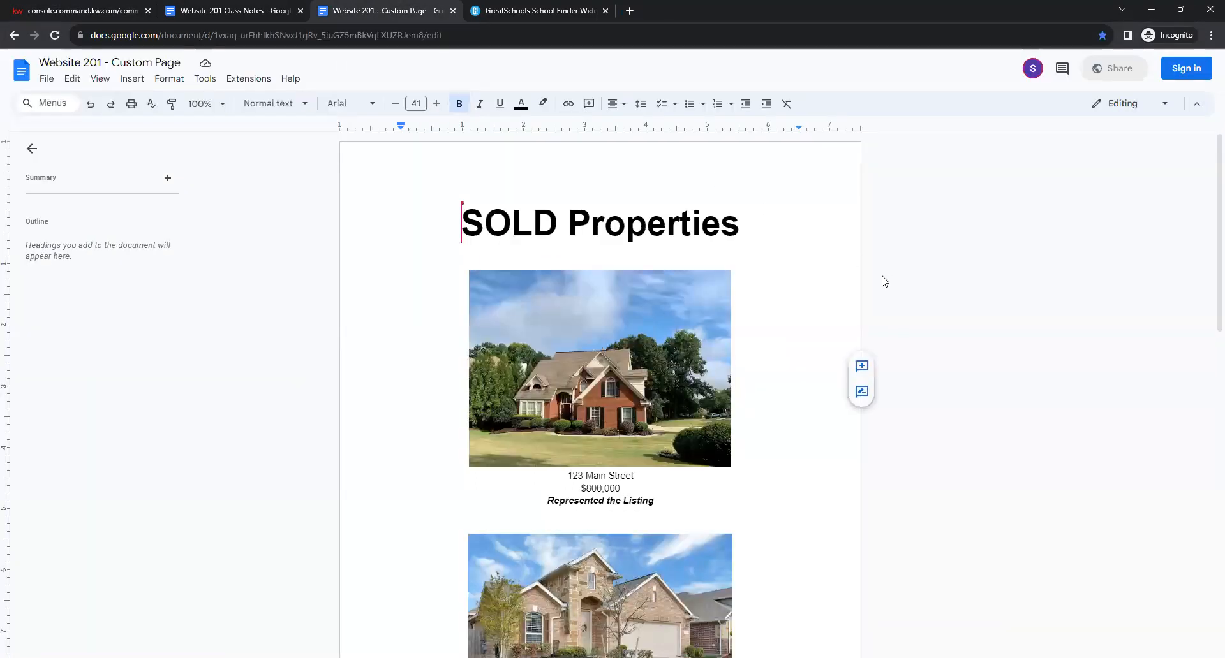
Click through the first house photo, the 123 Main Street caption and the SOLD Properties title.
{"action": "left_click", "coordinate": [1053, 380]}
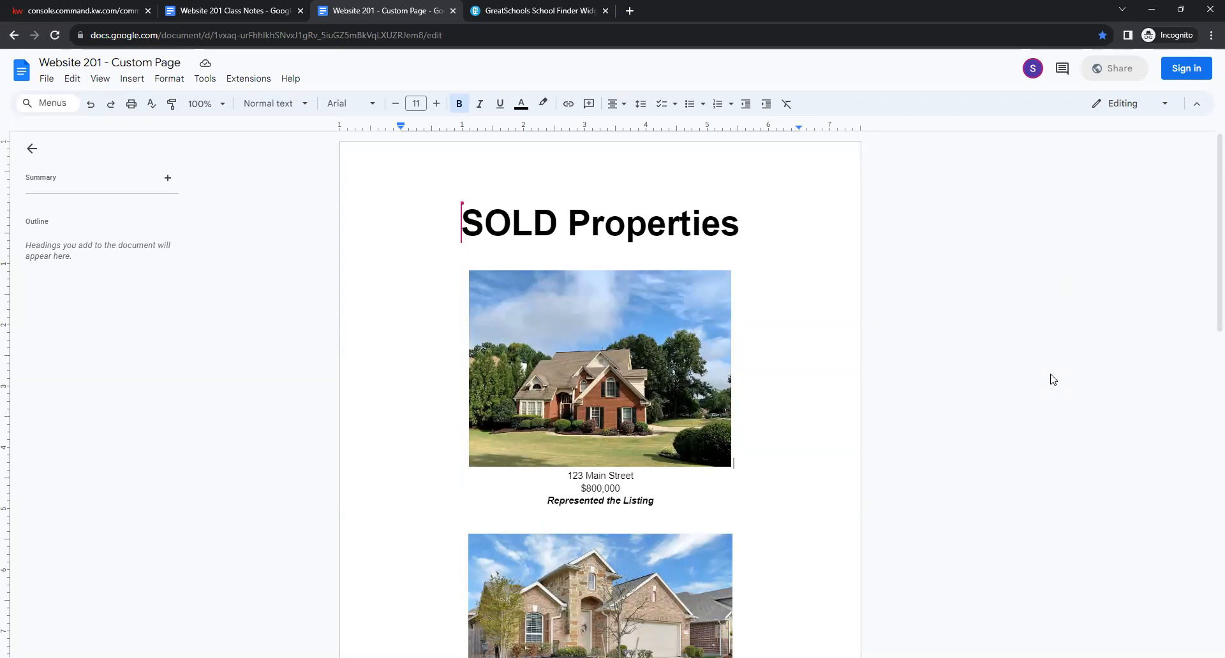
{"action": "left_click", "coordinate": [603, 396]}
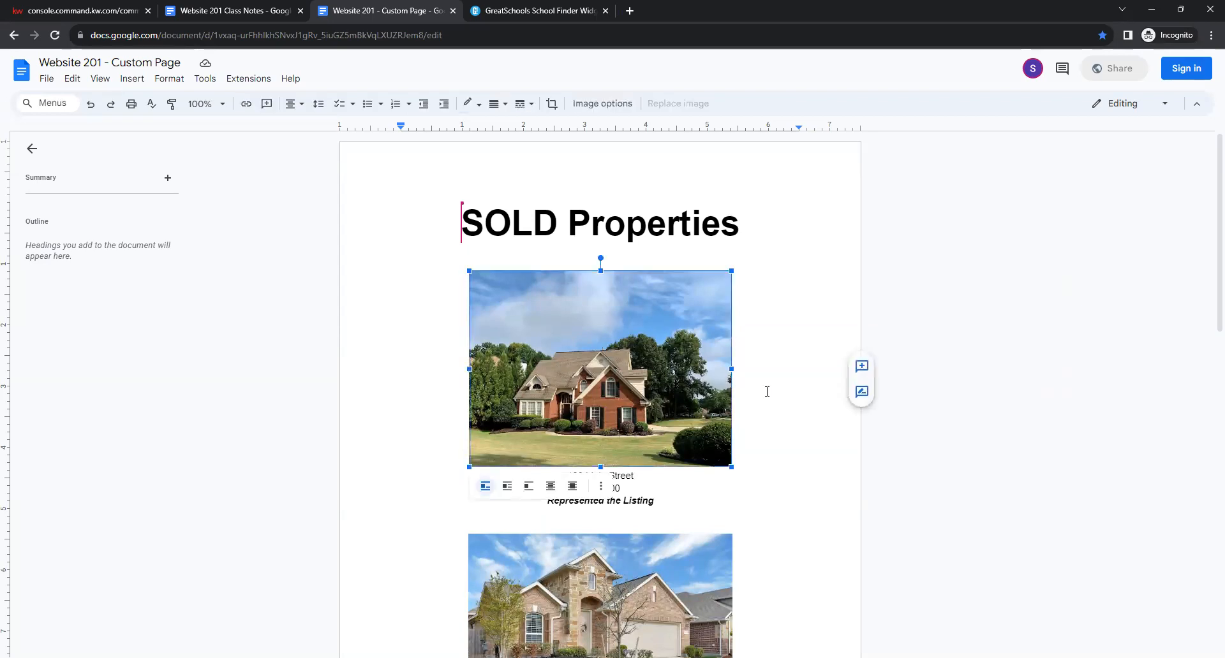
{"action": "left_click", "coordinate": [825, 405]}
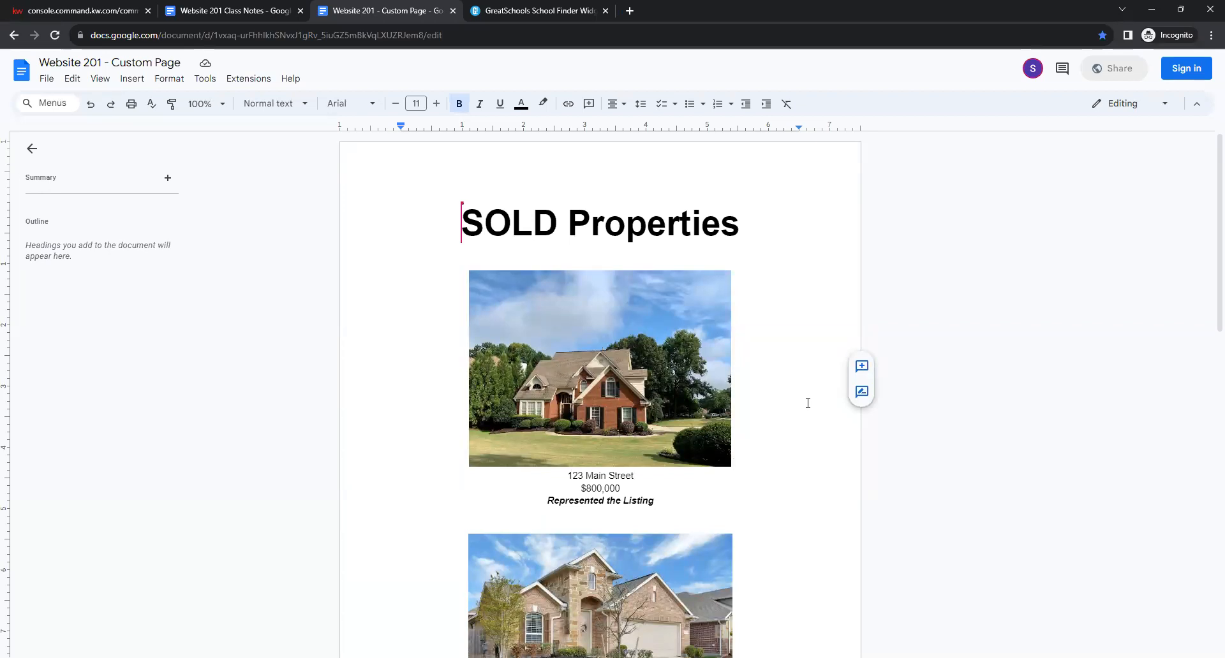
{"action": "double_click", "coordinate": [807, 403]}
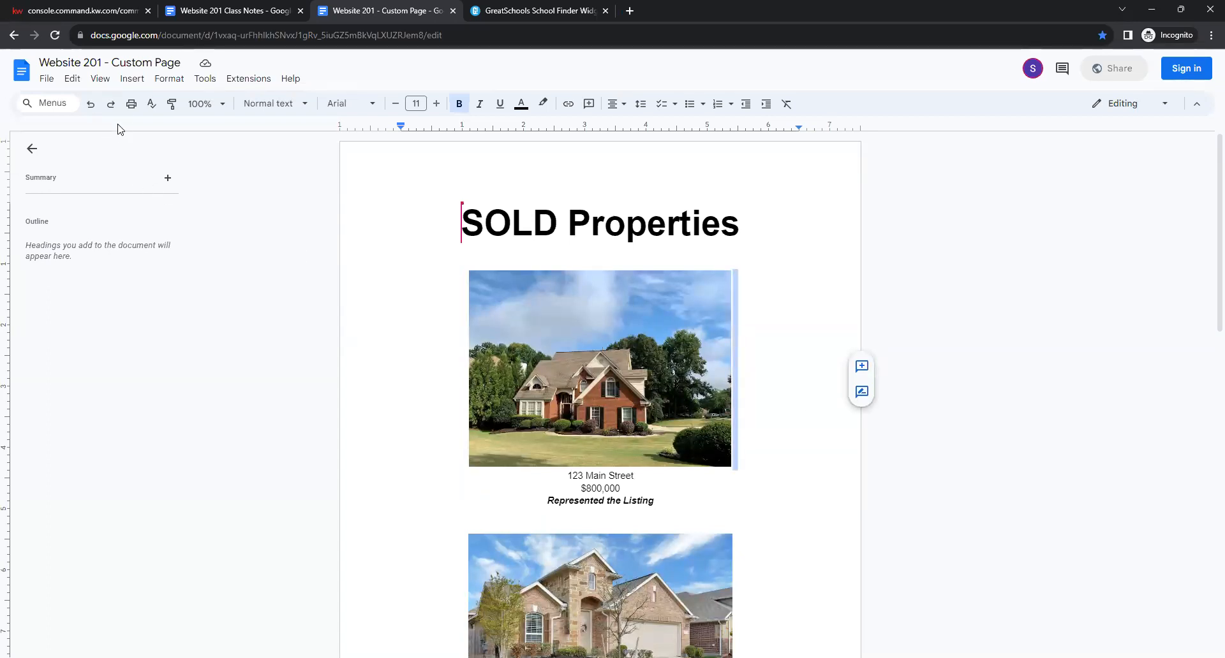
{"action": "left_click", "coordinate": [144, 83]}
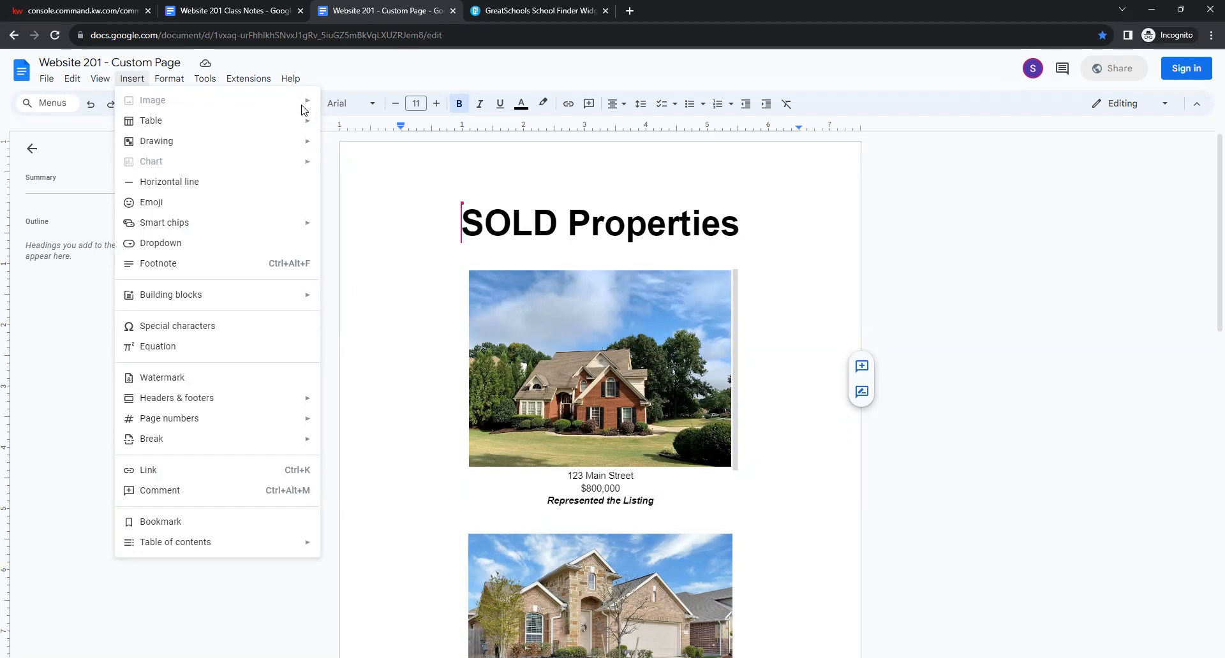
{"action": "left_click", "coordinate": [338, 331]}
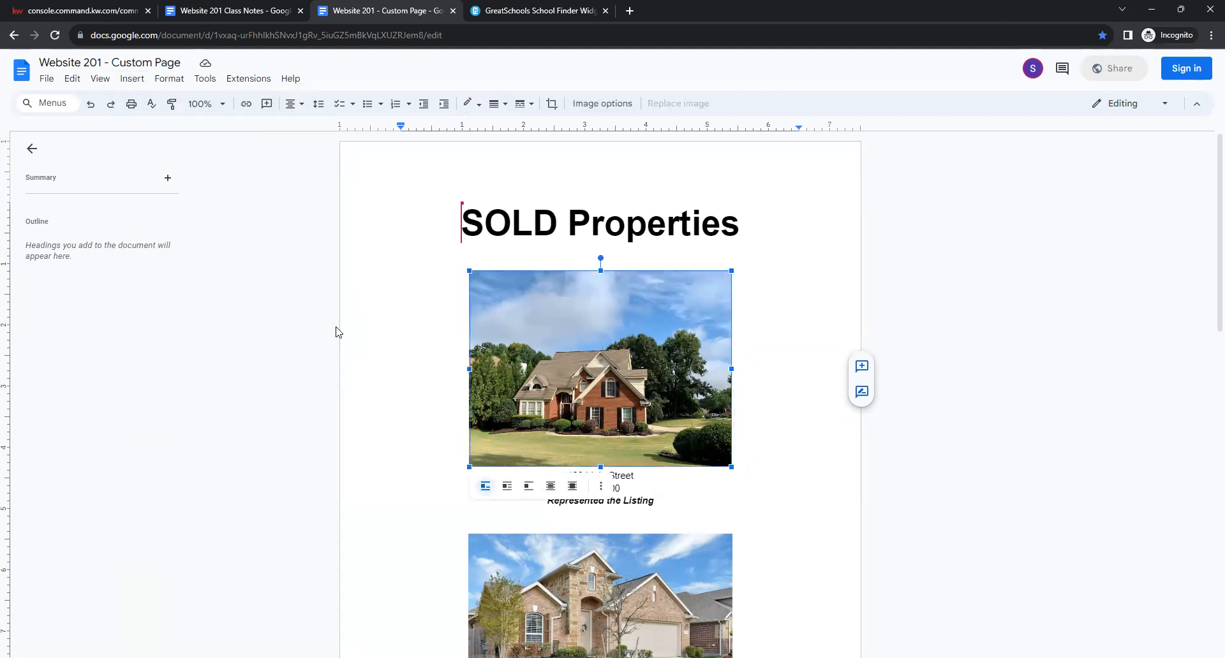
{"action": "left_click", "coordinate": [793, 514]}
{"action": "left_click", "coordinate": [579, 476]}
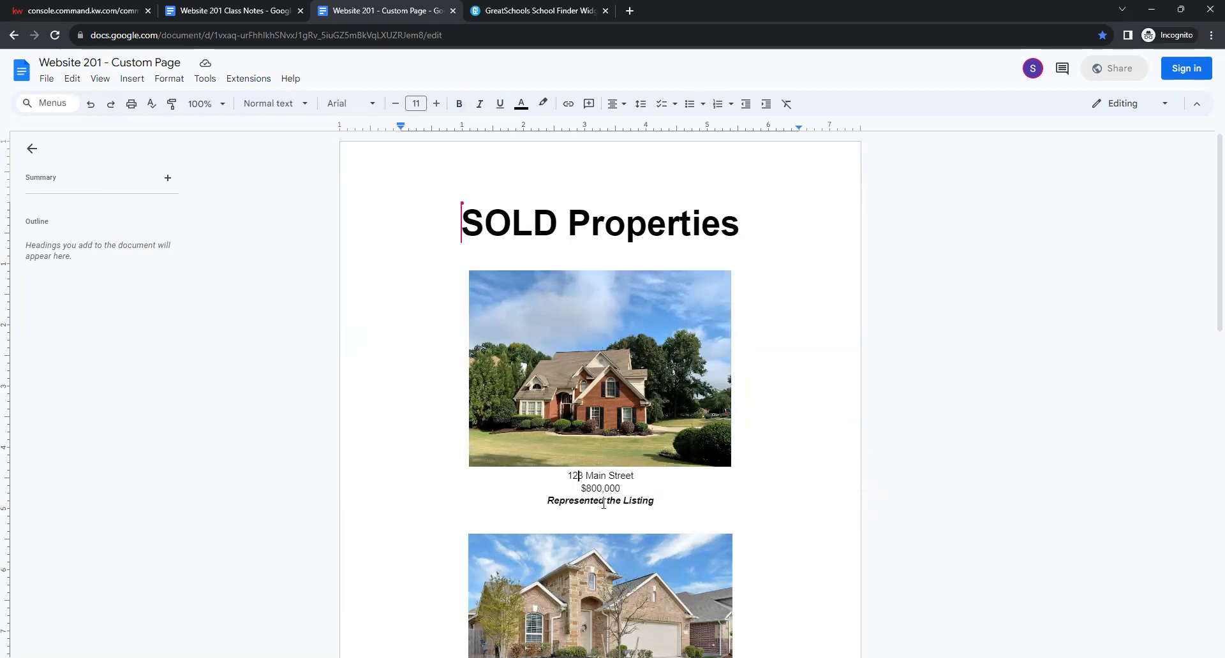
{"action": "left_click", "coordinate": [598, 500]}
{"action": "left_click", "coordinate": [568, 220]}
Left-align the whole document, then set it back to centered alignment.
{"action": "key", "text": "ctrl+a"}
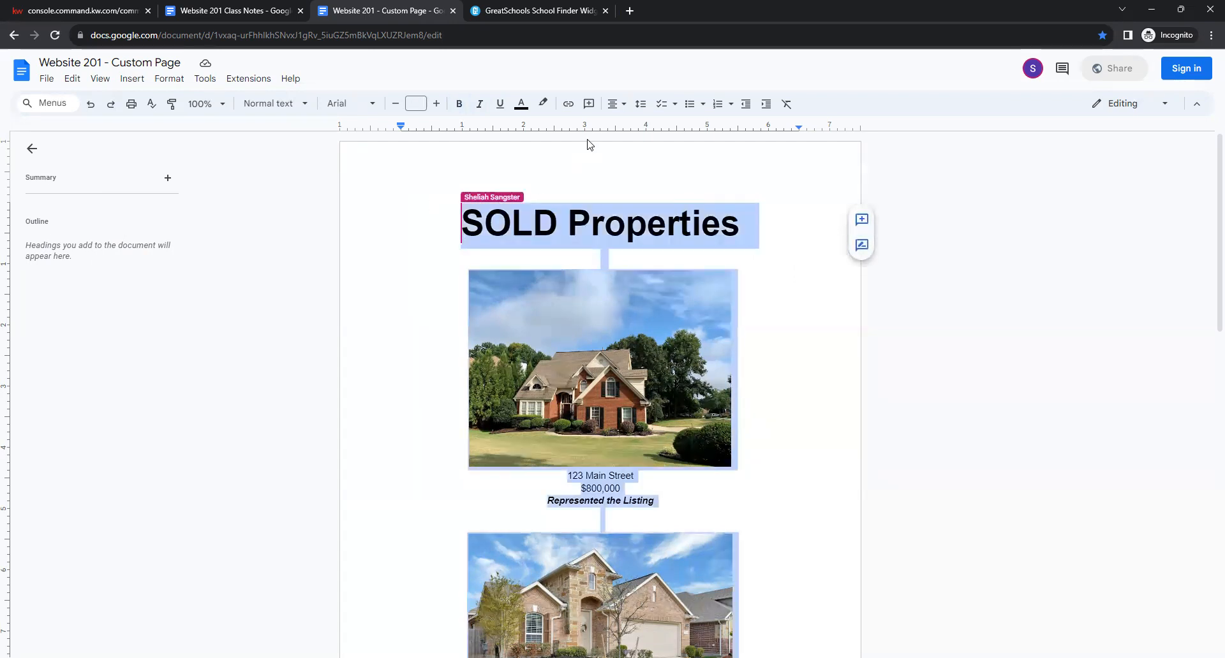
{"action": "left_click", "coordinate": [616, 103]}
{"action": "left_click", "coordinate": [616, 128]}
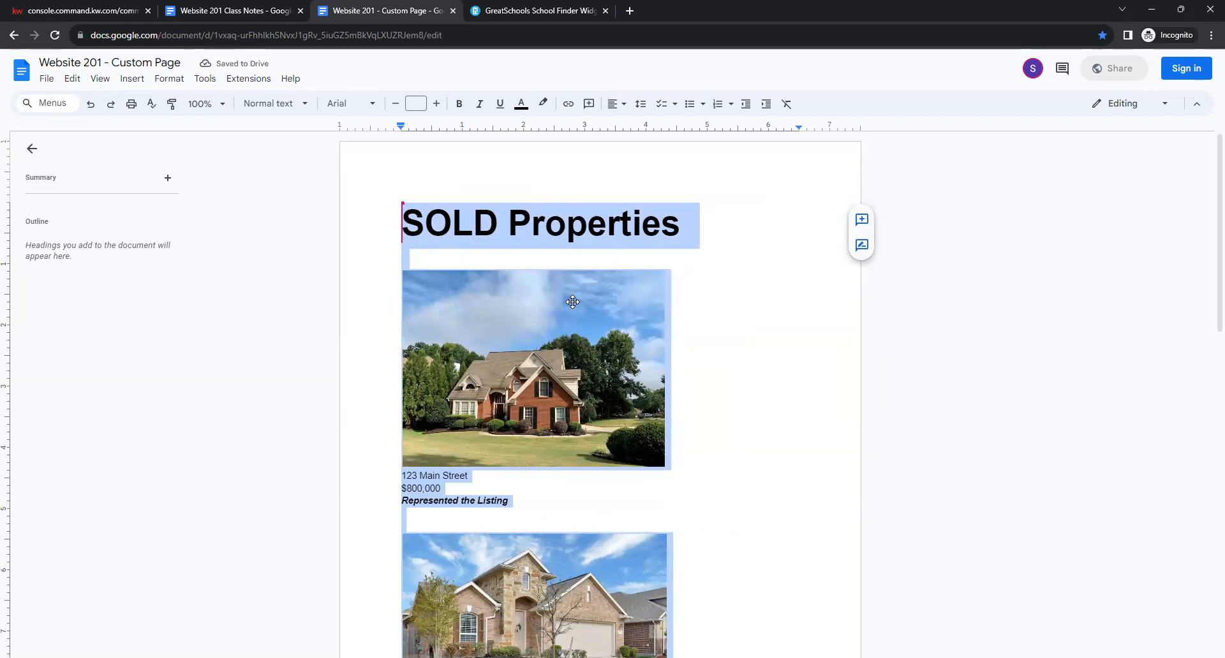
{"action": "left_click", "coordinate": [614, 105]}
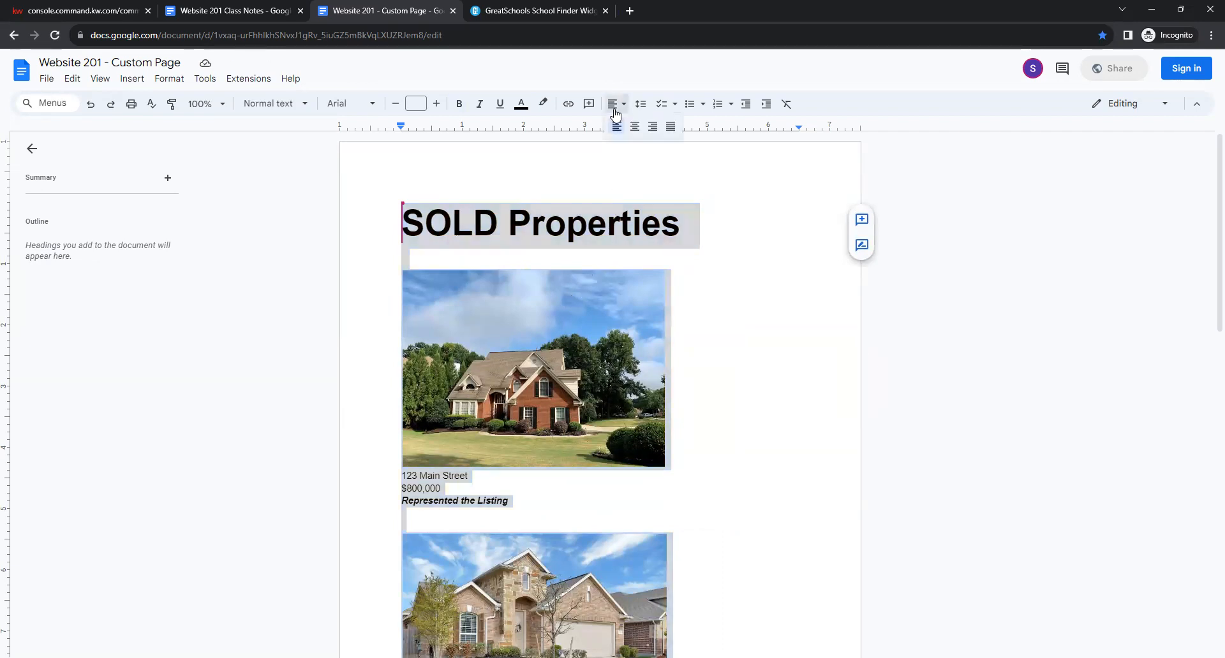
{"action": "left_click", "coordinate": [635, 128]}
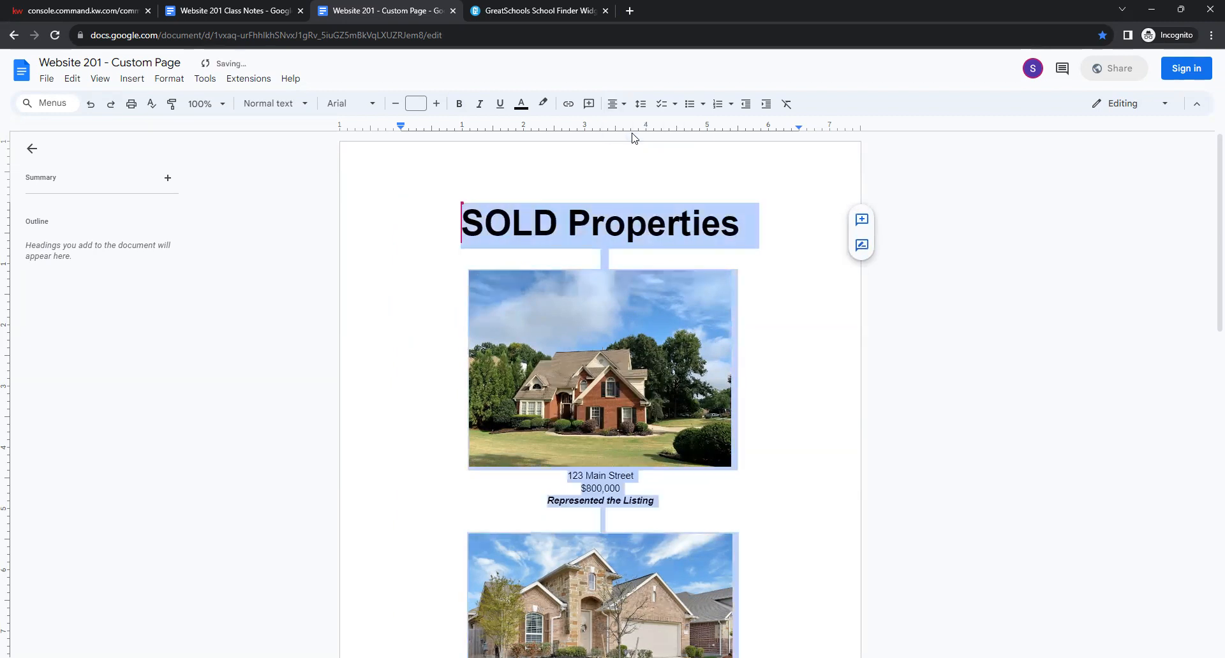
{"action": "left_click", "coordinate": [619, 226]}
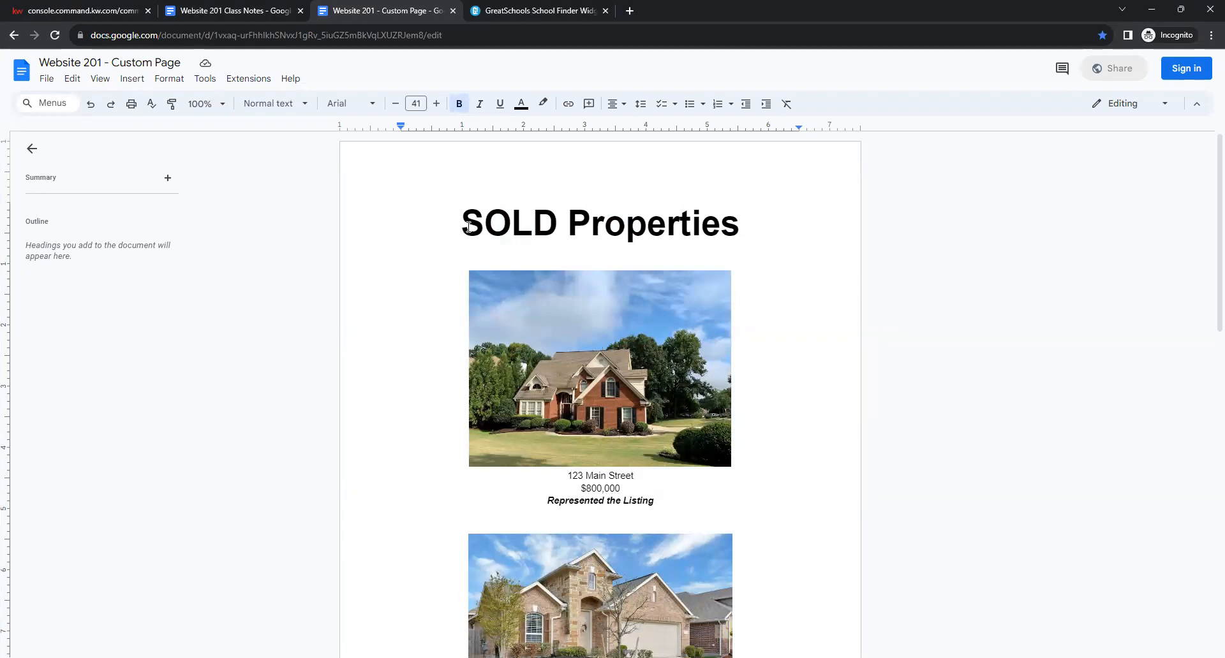
Select and copy the entire SOLD Properties document.
{"action": "key", "text": "ctrl+a"}
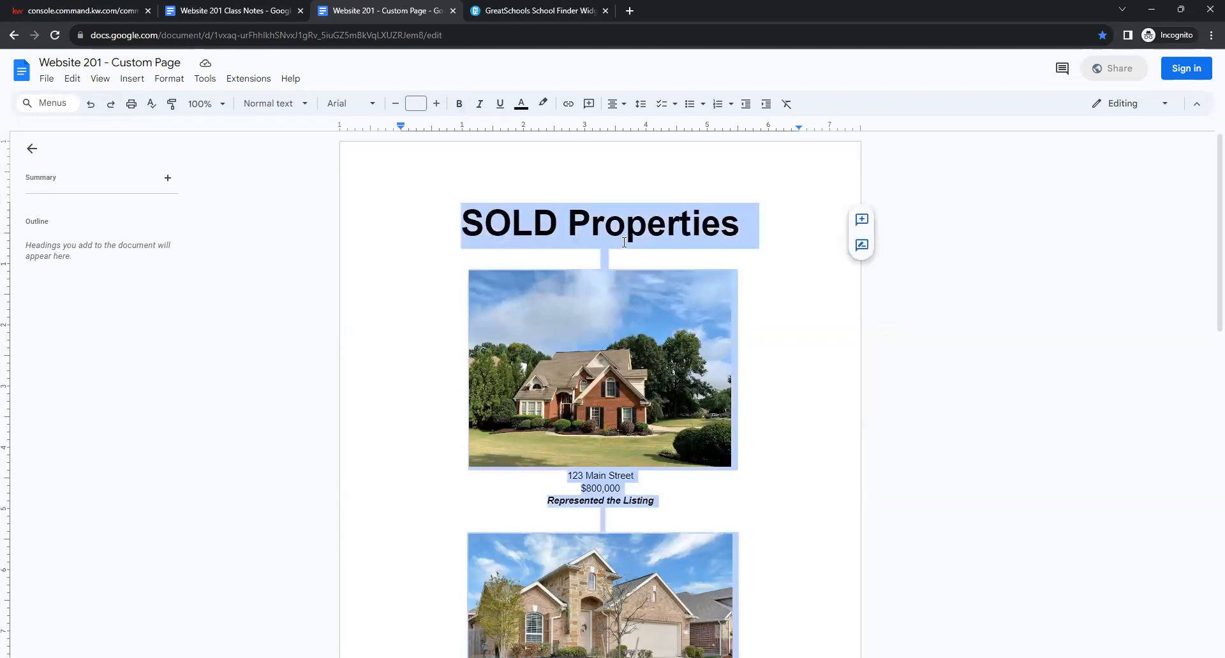
{"action": "scroll", "coordinate": [619, 242], "scroll_direction": "down", "scroll_amount": 10}
{"action": "scroll", "coordinate": [611, 282], "scroll_direction": "up", "scroll_amount": 10}
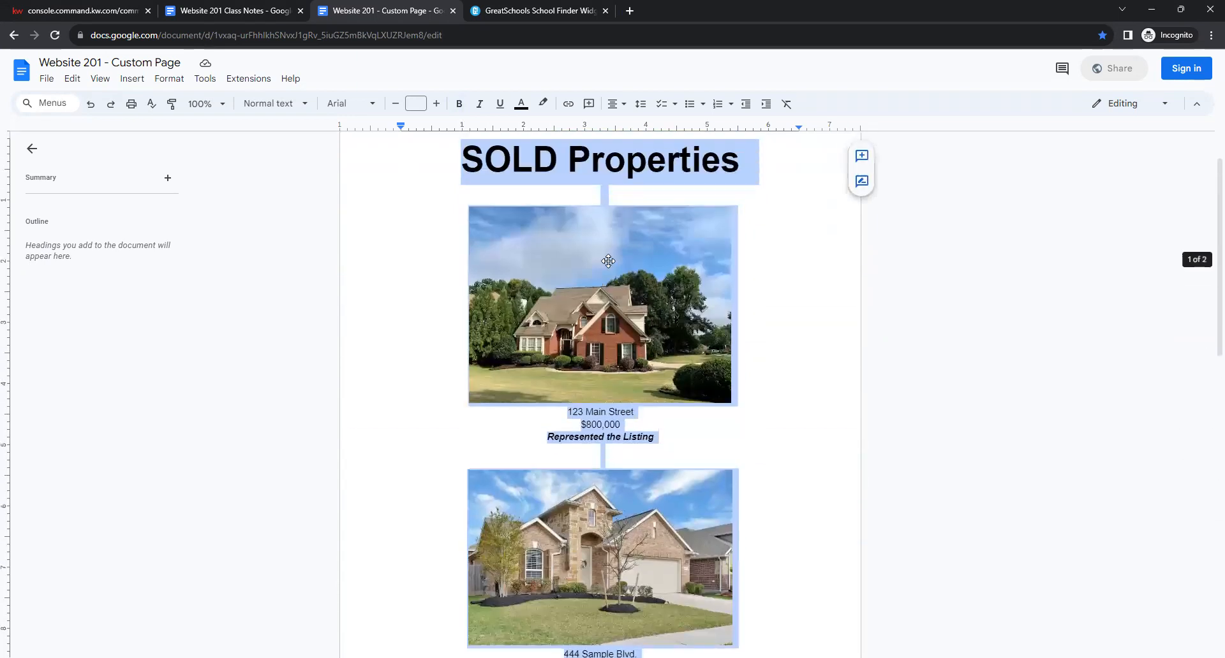
{"action": "right_click", "coordinate": [610, 257]}
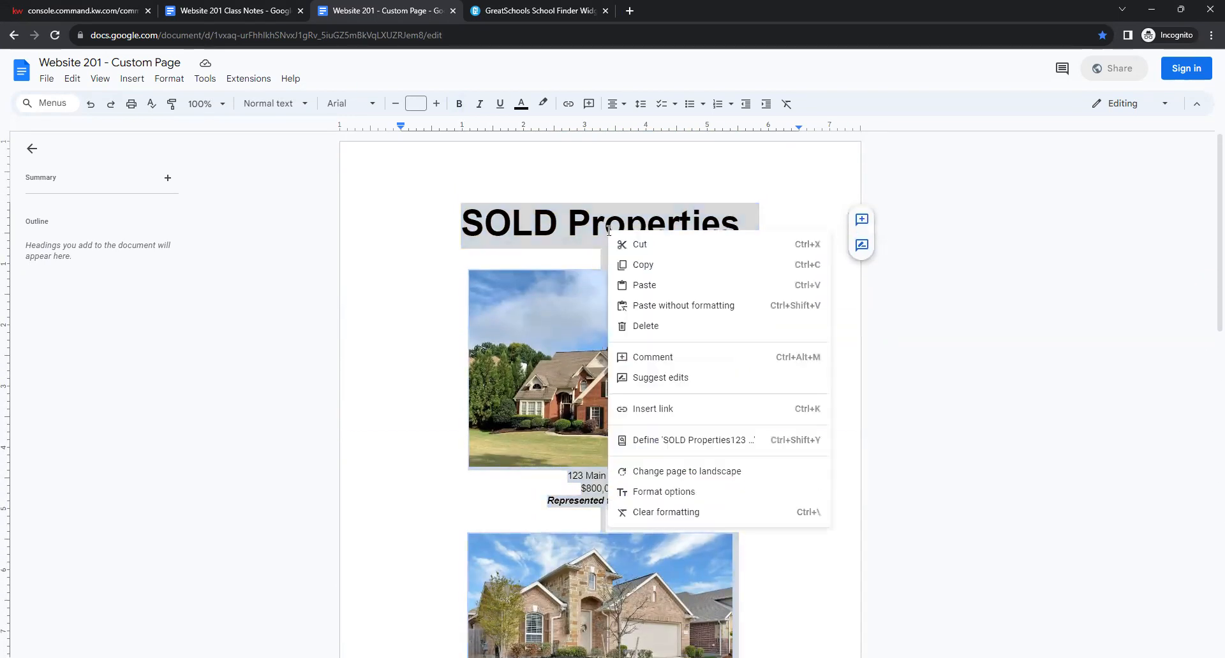
{"action": "left_click", "coordinate": [645, 265]}
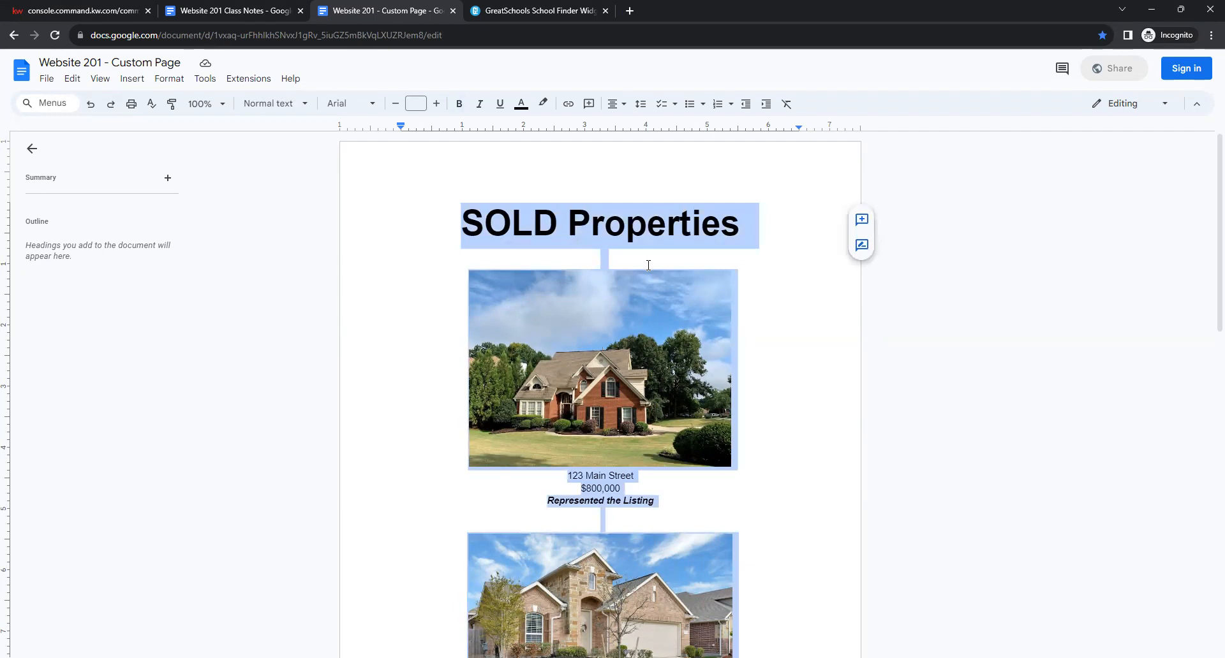
Replace the 'Insert your text here' placeholder with the pasted SOLD Properties listings and photos.
{"action": "left_click", "coordinate": [78, 10]}
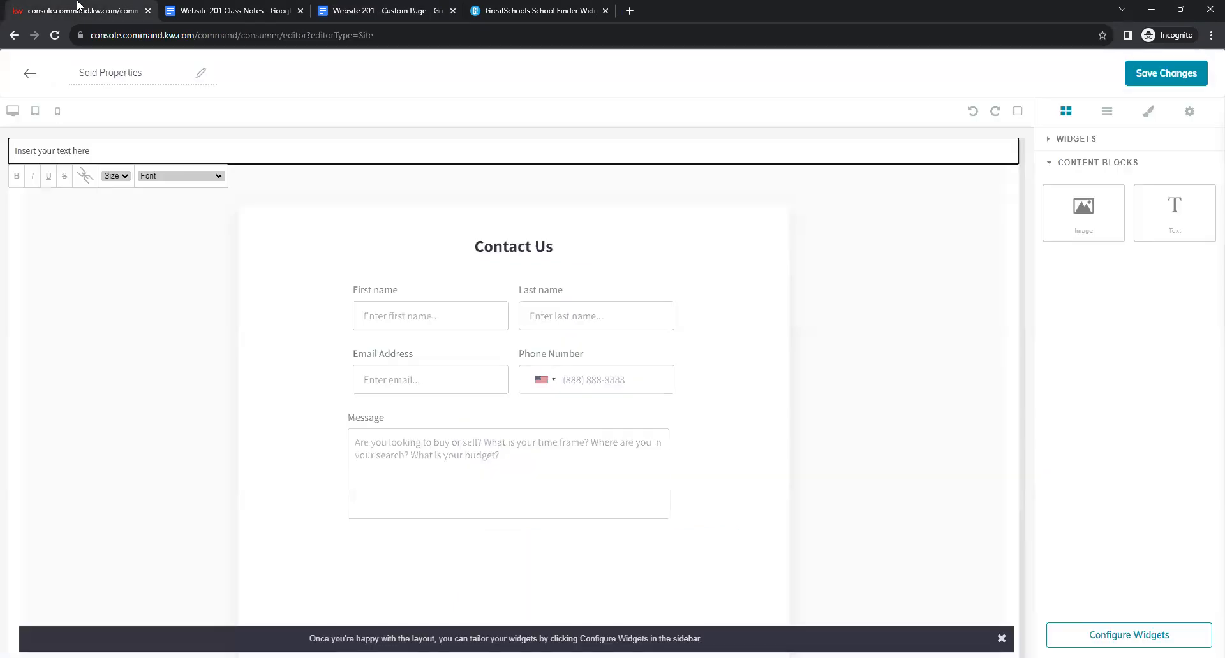
{"action": "left_click", "coordinate": [154, 154]}
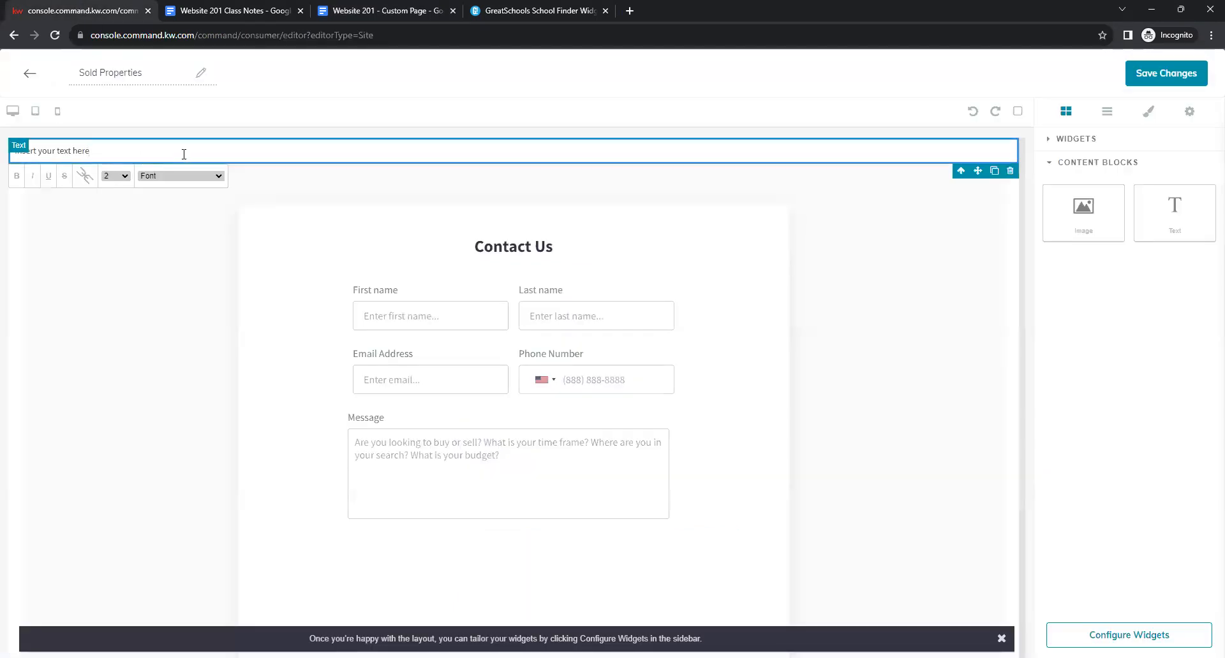
{"action": "triple_click", "coordinate": [98, 155]}
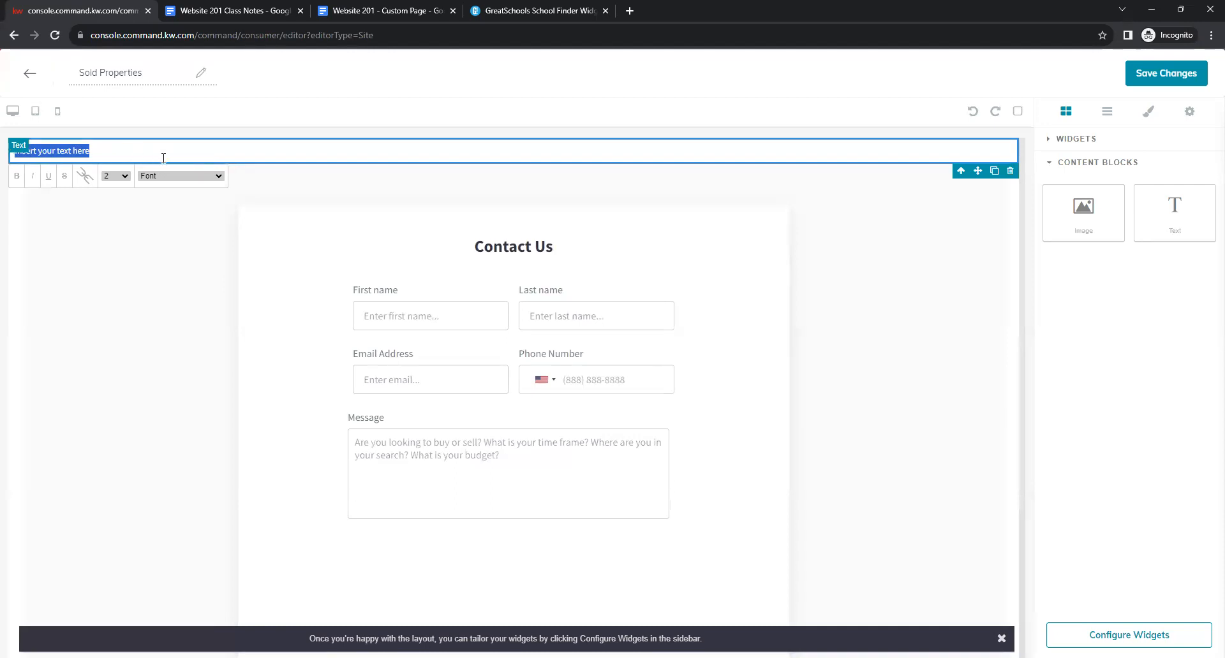
{"action": "key", "text": "BackSpace"}
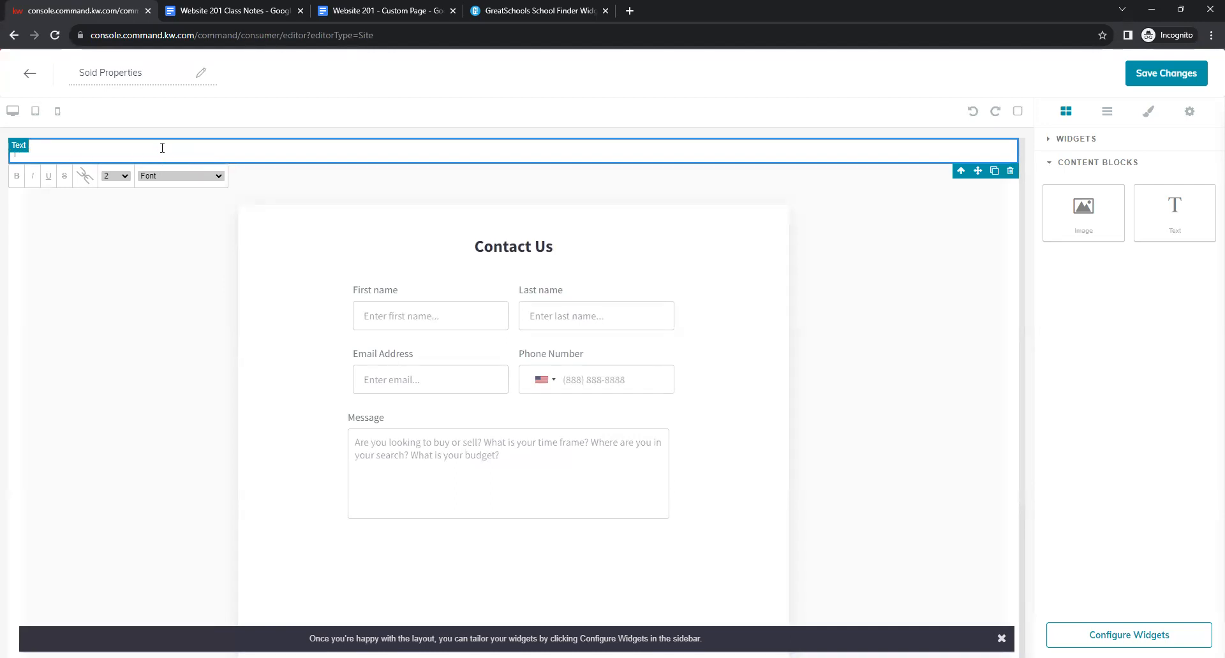
{"action": "right_click", "coordinate": [162, 148]}
{"action": "left_click", "coordinate": [192, 251]}
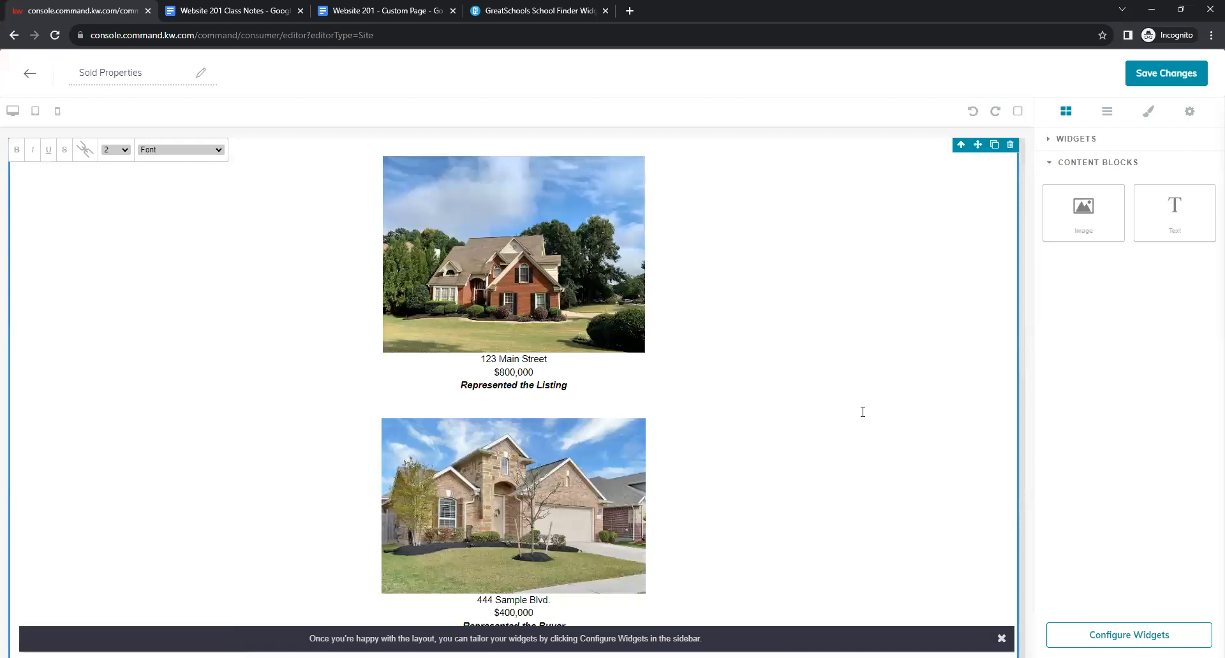
Check the pasted listings and save the Sold Properties page.
{"action": "scroll", "coordinate": [887, 323], "scroll_direction": "up", "scroll_amount": 1}
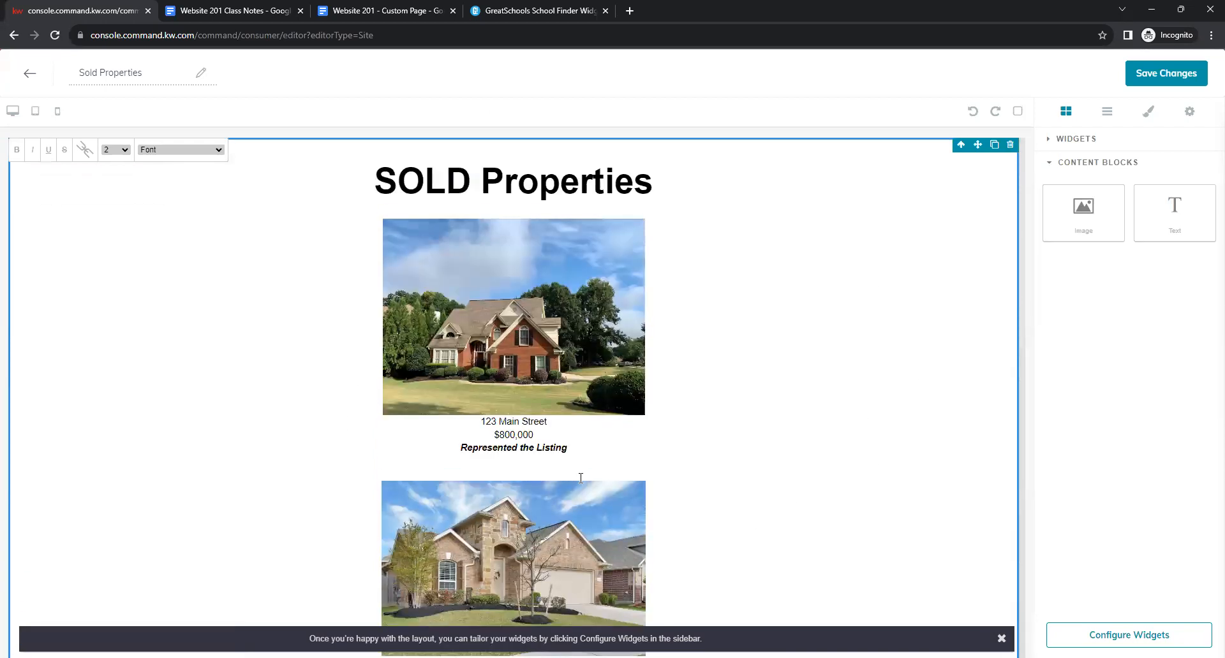
{"action": "scroll", "coordinate": [802, 375], "scroll_direction": "down", "scroll_amount": 4}
{"action": "scroll", "coordinate": [801, 374], "scroll_direction": "up", "scroll_amount": 4}
{"action": "left_click", "coordinate": [1143, 77]}
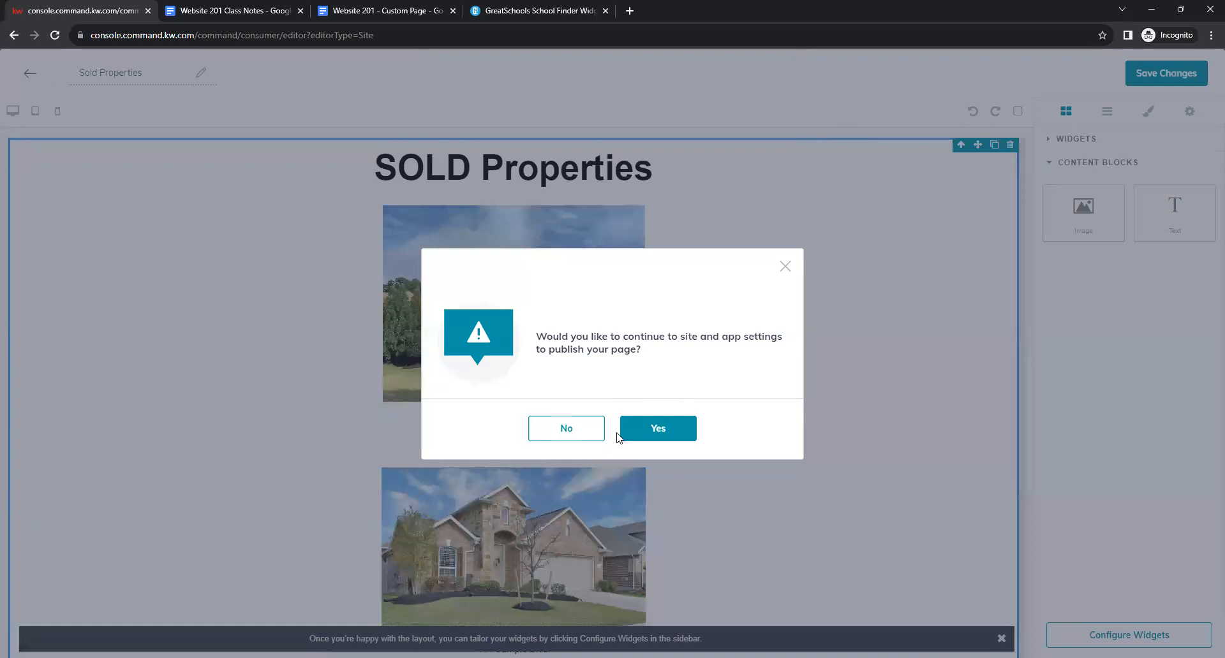
Confirm publishing to continue to the Site & App Settings Agent Site Pages list.
{"action": "left_click", "coordinate": [654, 427]}
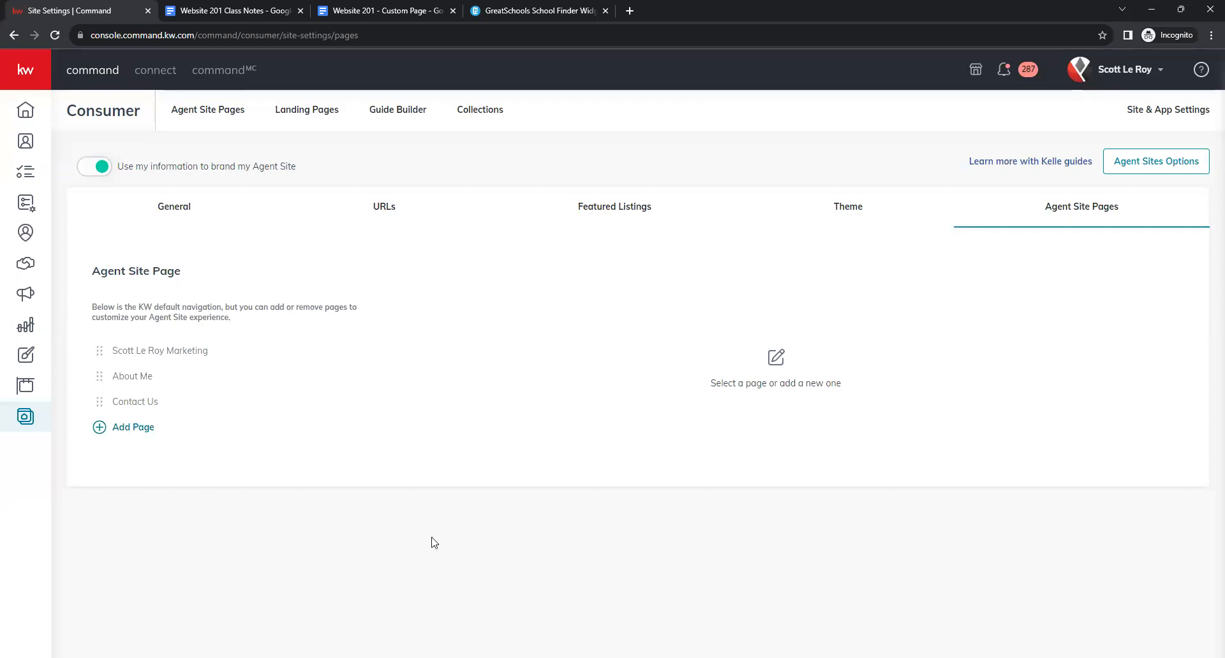
Open Site & App Settings to the Agent Site Pages navigation settings.
{"action": "left_click", "coordinate": [26, 428]}
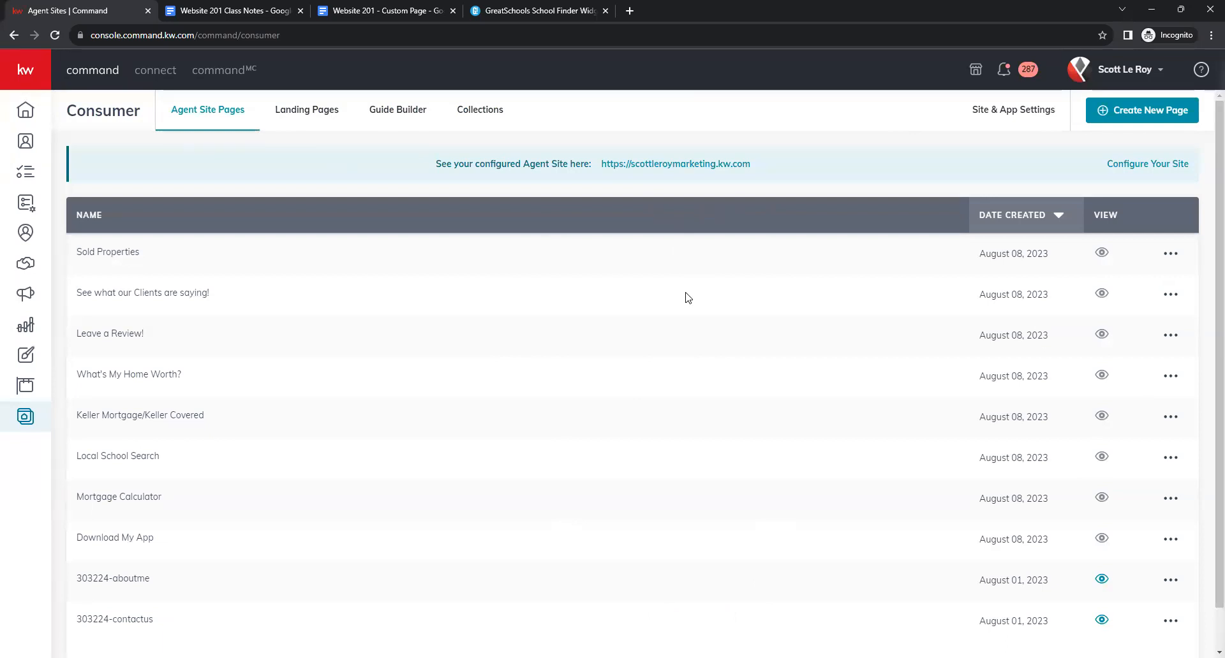
{"action": "left_click", "coordinate": [1014, 112]}
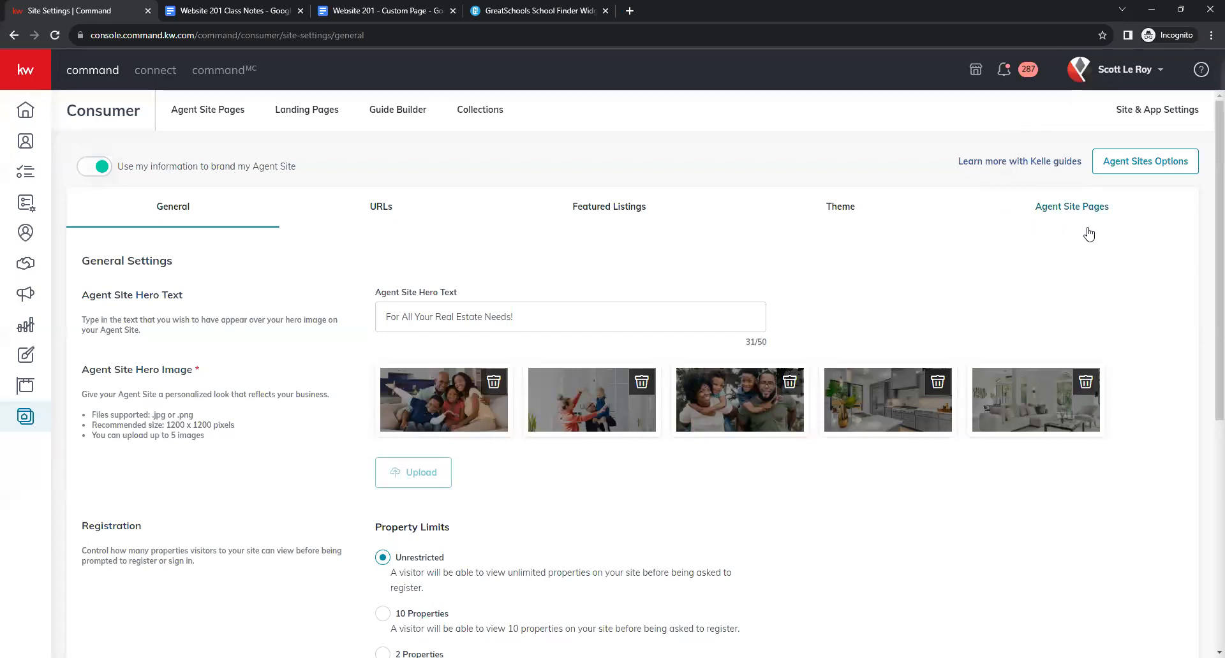
{"action": "left_click", "coordinate": [1056, 214]}
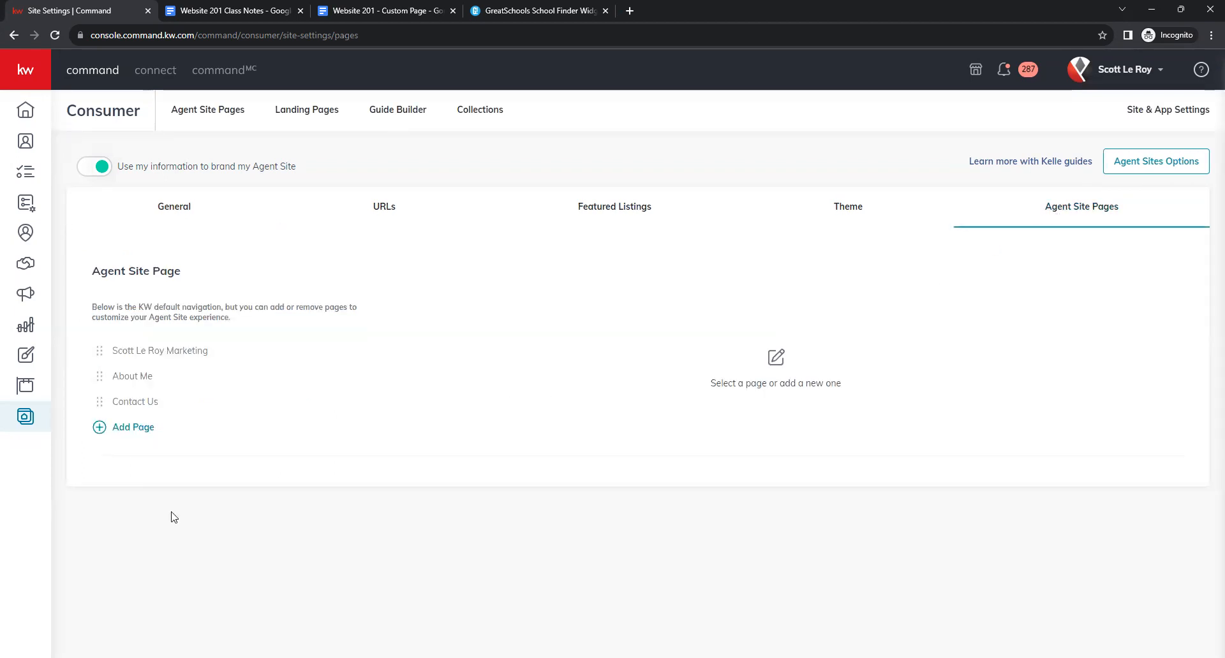
Add a navigation page linked to Download My App and inspect its title, slug and SEO fields.
{"action": "left_click", "coordinate": [121, 438]}
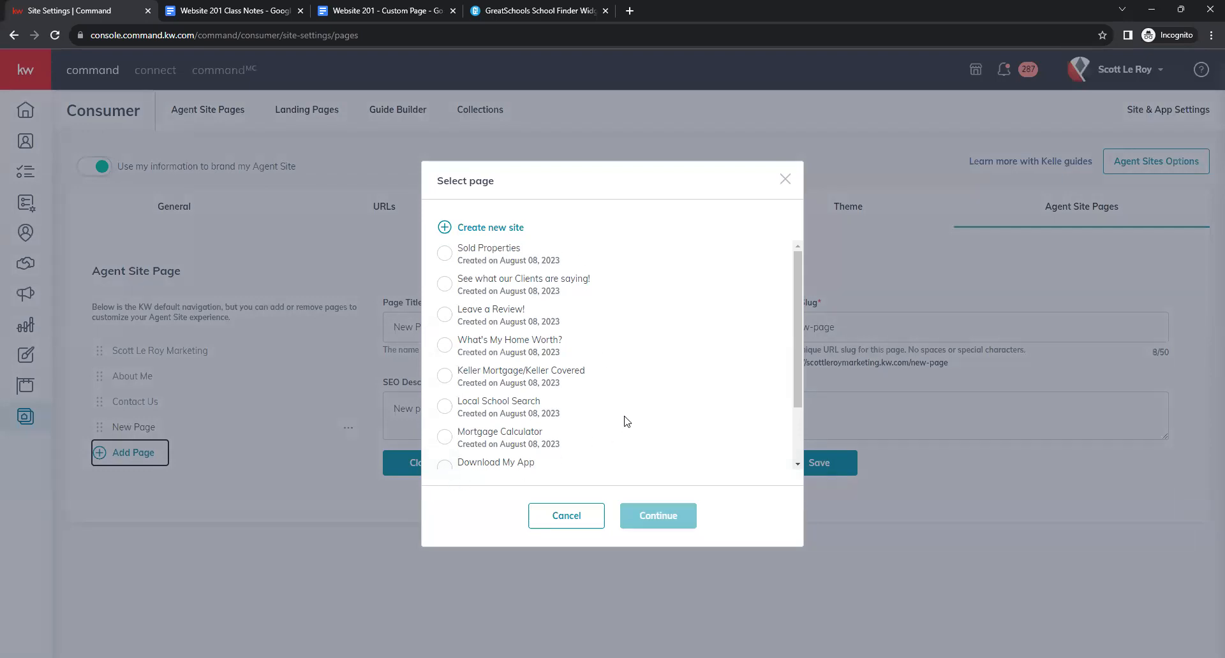
{"action": "scroll", "coordinate": [539, 393], "scroll_direction": "down", "scroll_amount": 1}
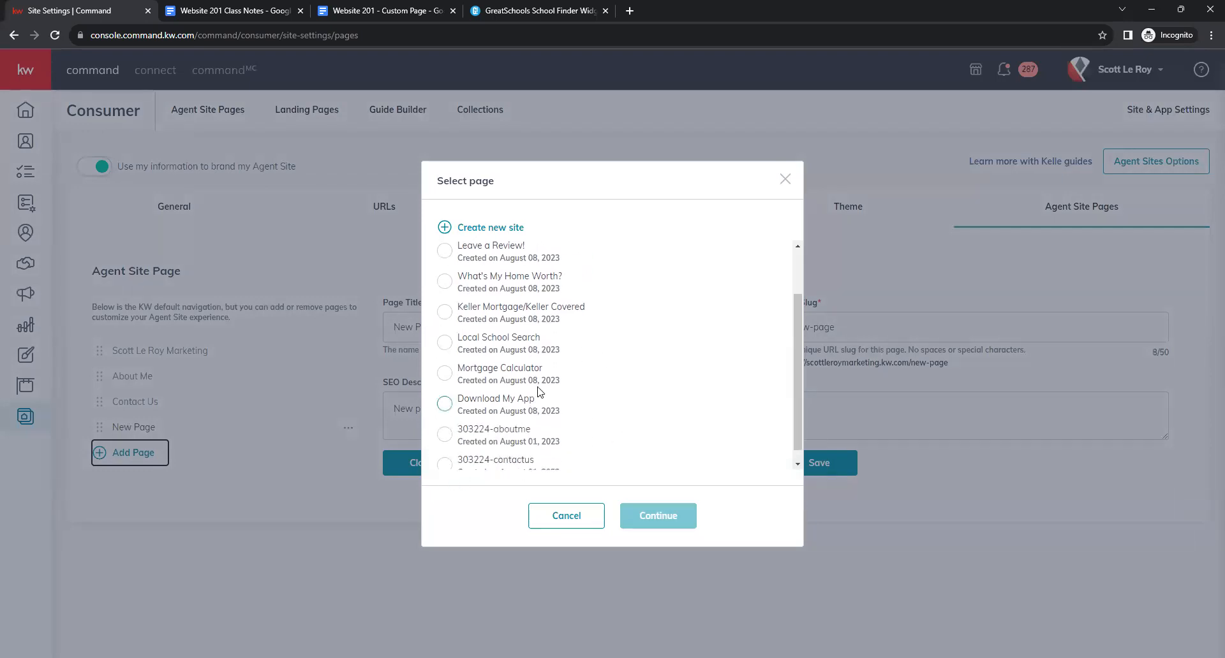
{"action": "left_click", "coordinate": [445, 404]}
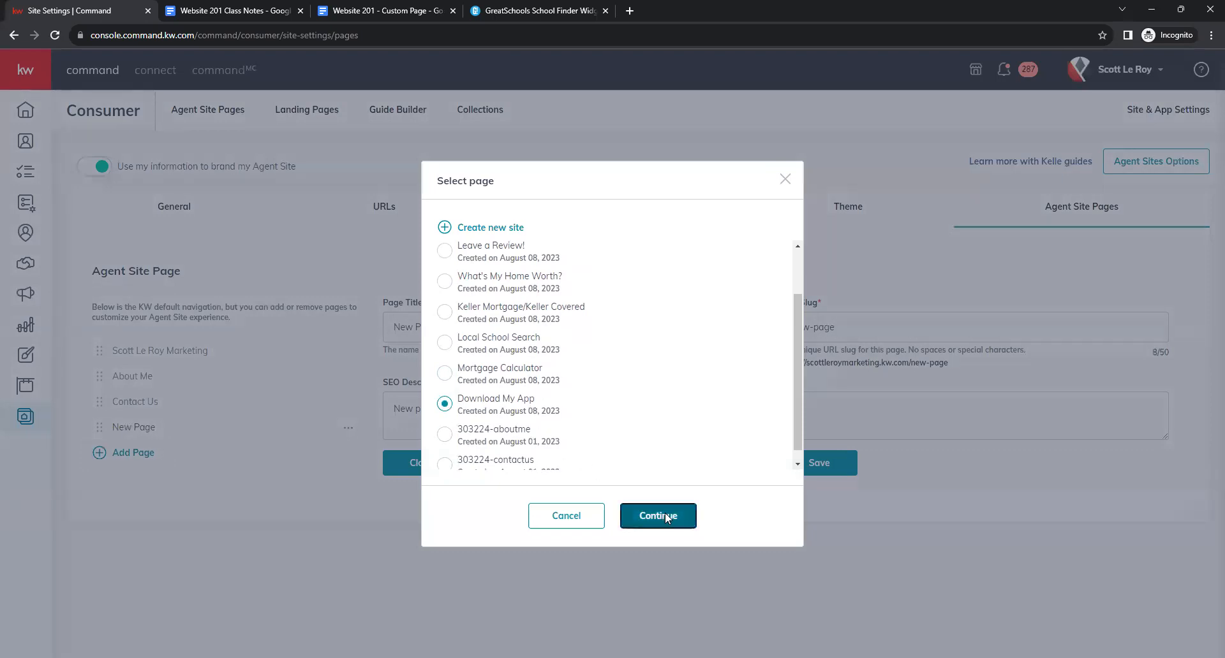
{"action": "left_click", "coordinate": [658, 515]}
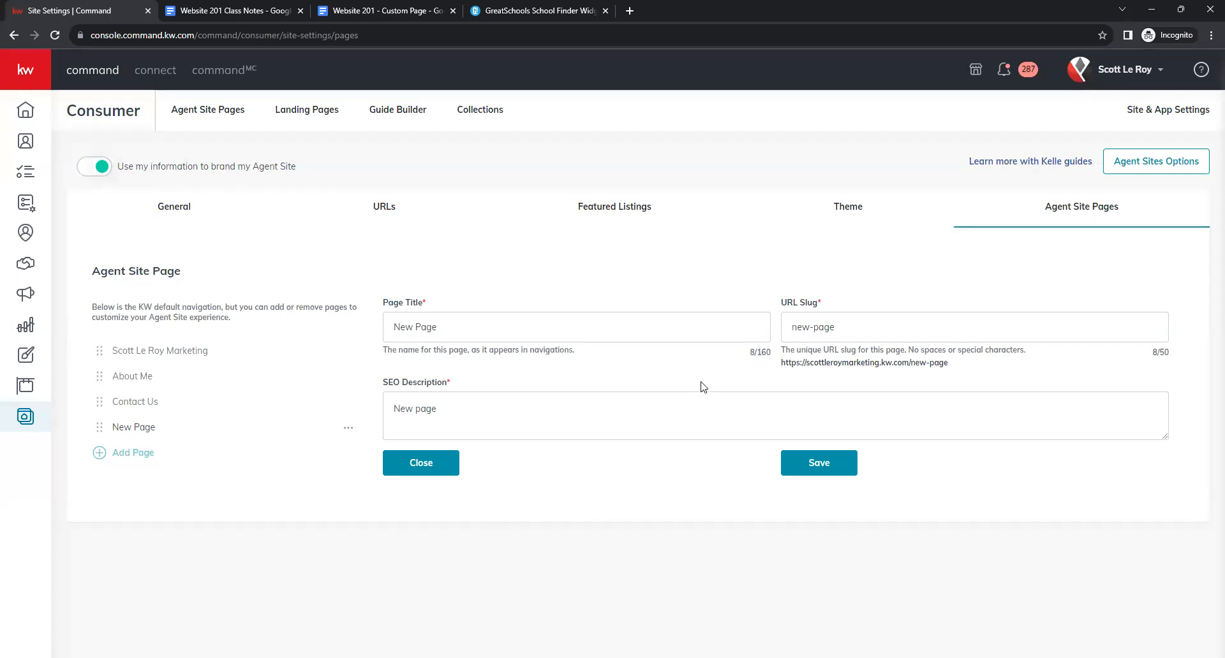
{"action": "left_click", "coordinate": [612, 337]}
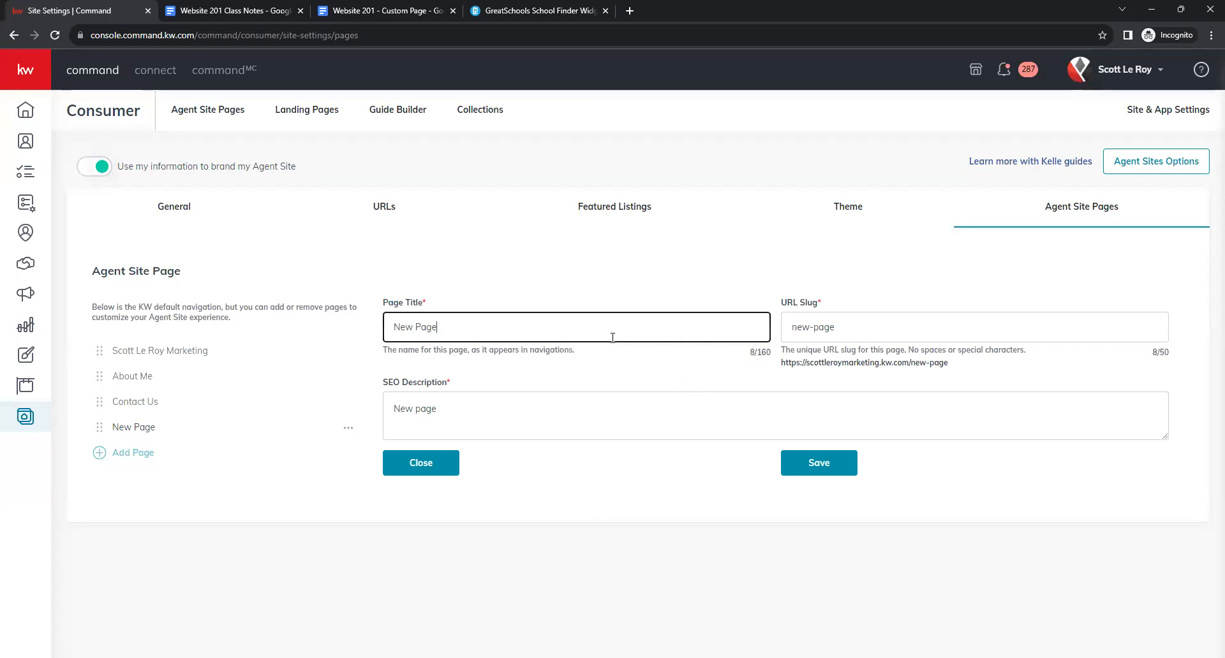
{"action": "left_click", "coordinate": [882, 336]}
{"action": "left_click", "coordinate": [522, 411]}
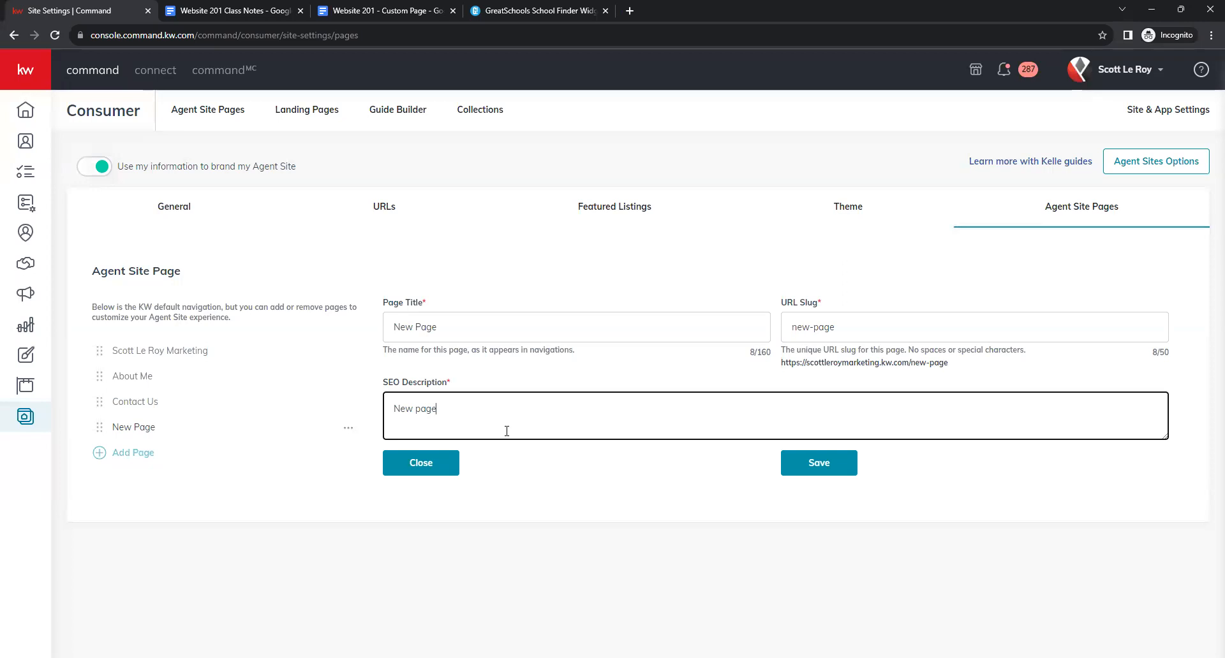
Review the class notes' example page title, URL slug and SEO description lines for making a page live.
{"action": "left_click", "coordinate": [234, 10]}
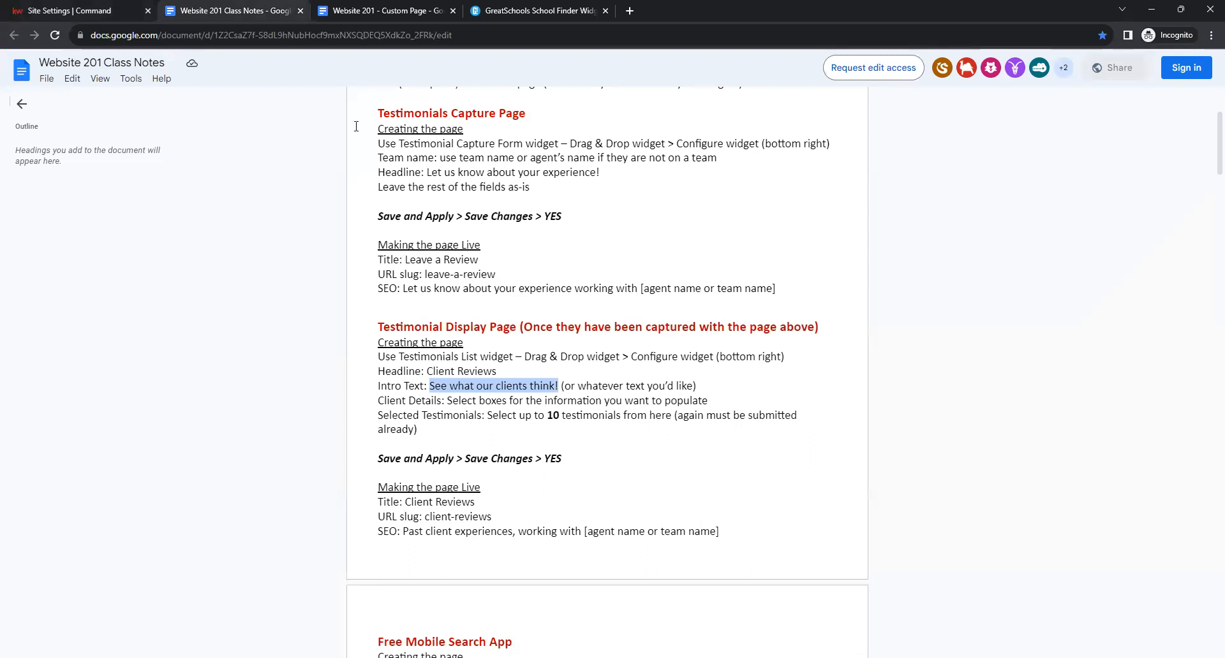
{"action": "left_click", "coordinate": [682, 472]}
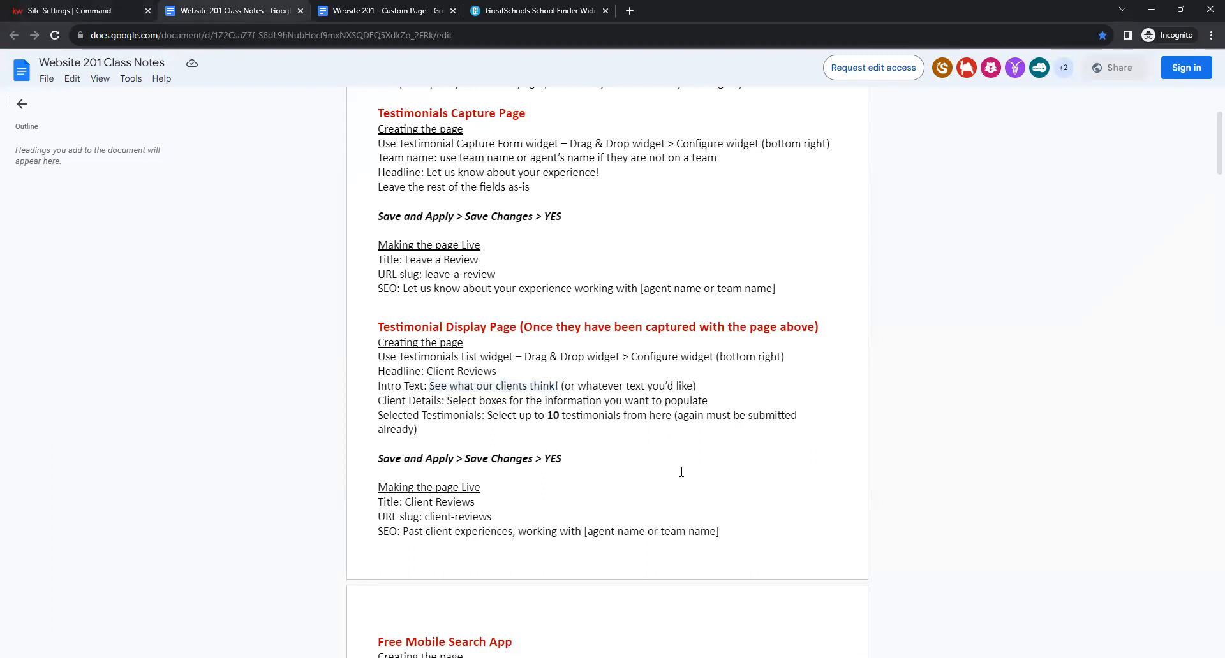
{"action": "scroll", "coordinate": [638, 470], "scroll_direction": "down", "scroll_amount": 1}
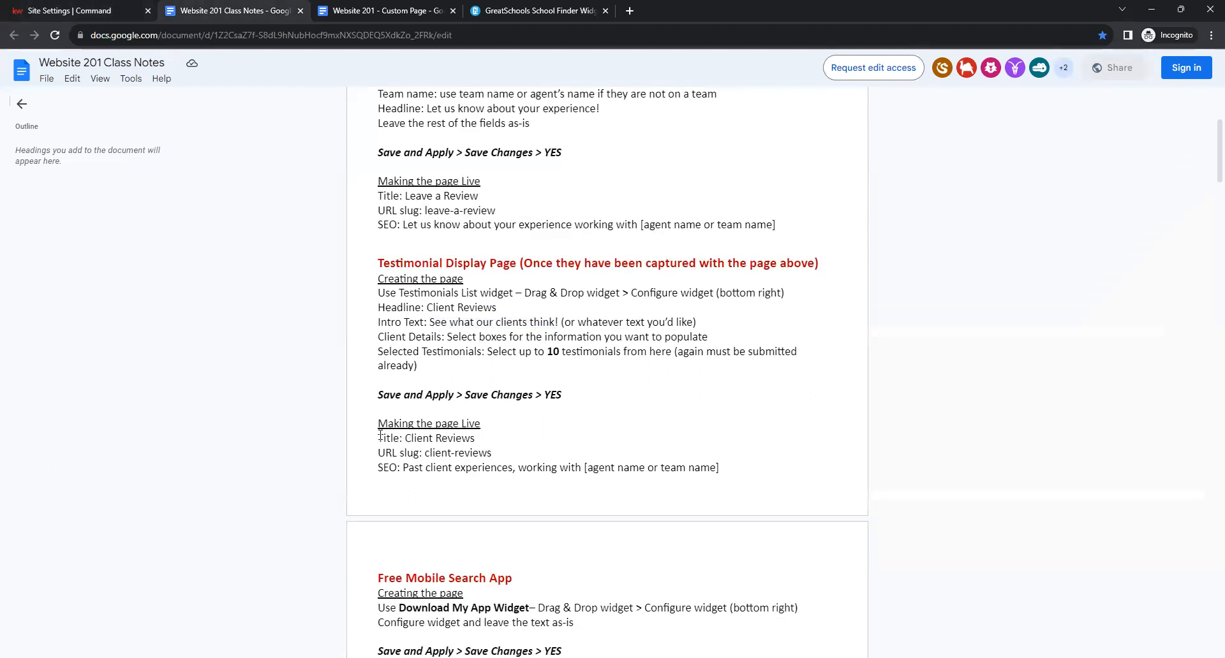
{"action": "left_click_drag", "start_coordinate": [380, 436], "coordinate": [488, 454]}
{"action": "left_click", "coordinate": [376, 464]}
{"action": "left_click_drag", "start_coordinate": [382, 467], "coordinate": [672, 481]}
{"action": "left_click", "coordinate": [630, 492]}
{"action": "key", "text": "ctrl+Home"}
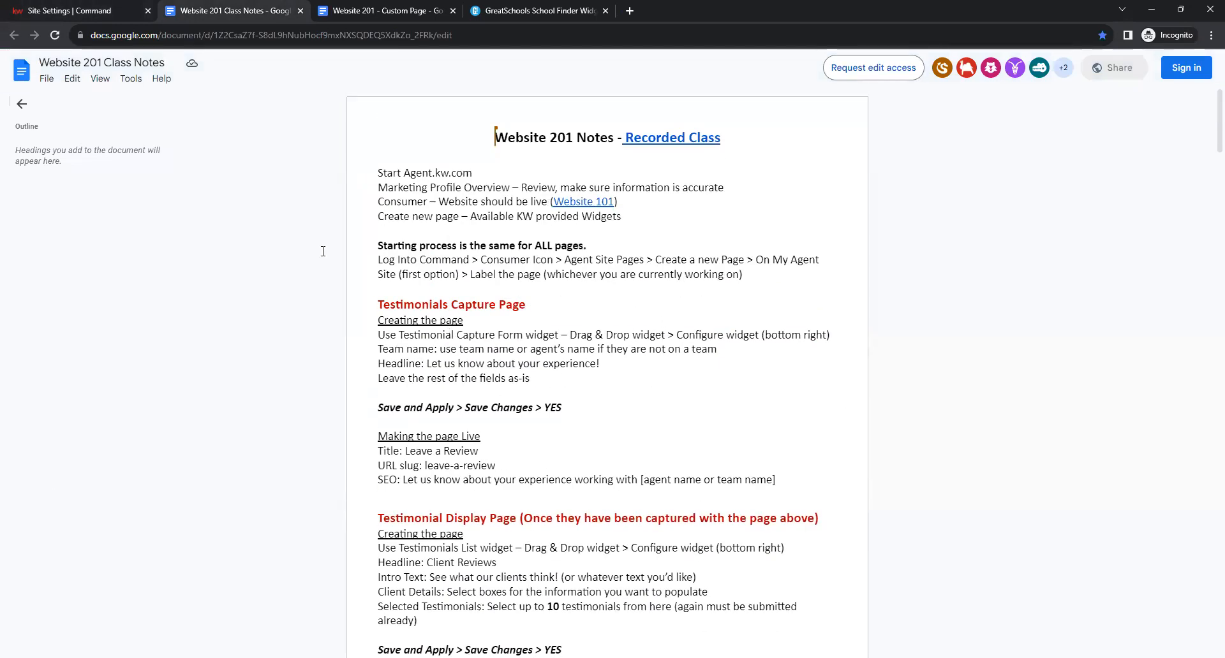
Set the page title to 'Download My App!' and the URL slug to 'download-app'.
{"action": "left_click", "coordinate": [92, 11]}
{"action": "left_click", "coordinate": [557, 325]}
{"action": "key", "text": "ctrl+a"}
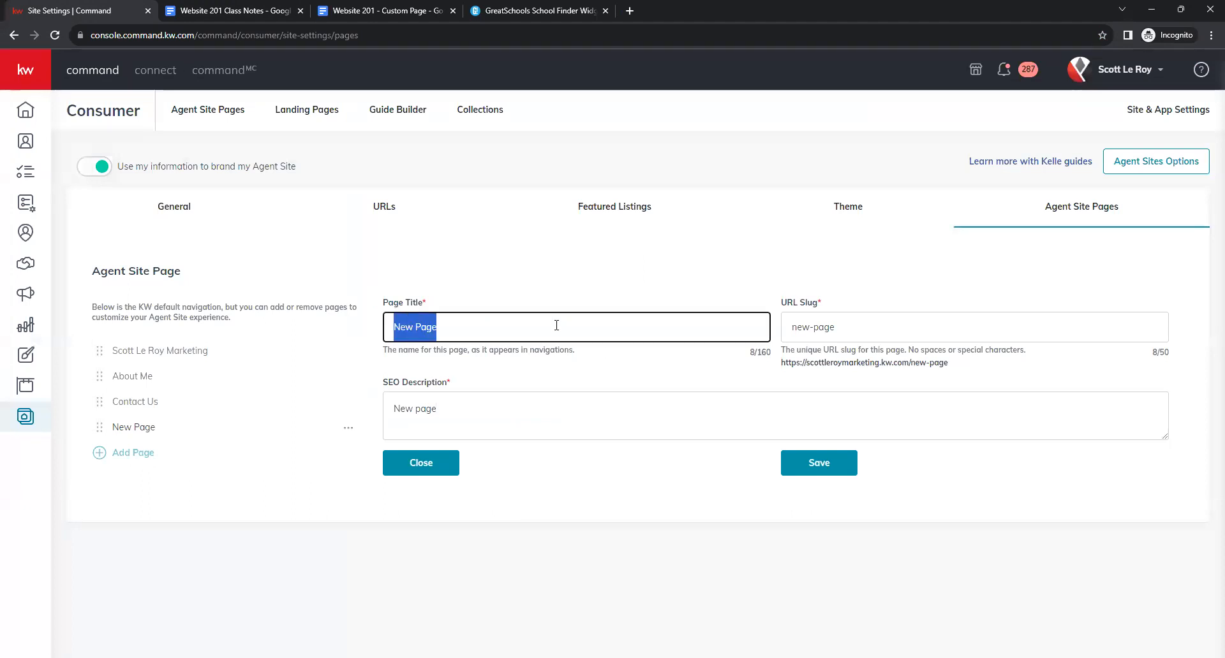
{"action": "type", "text": "Download My "}
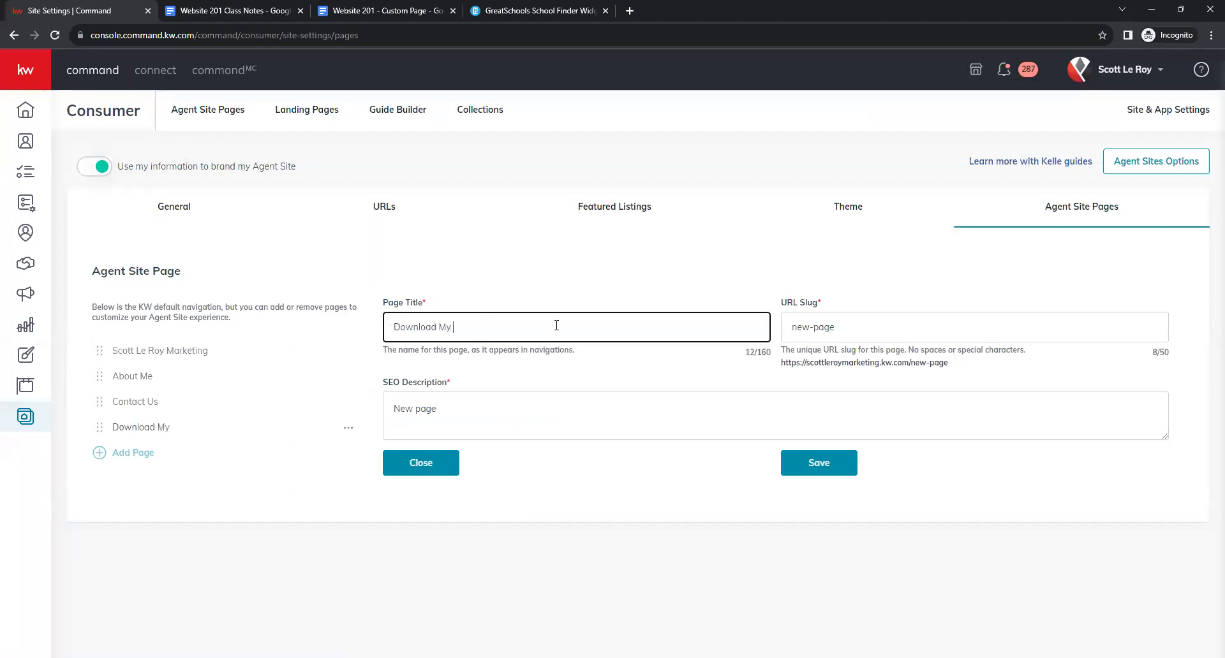
{"action": "type", "text": "App!"}
{"action": "key", "text": "Tab"}
{"action": "type", "text": "dow"}
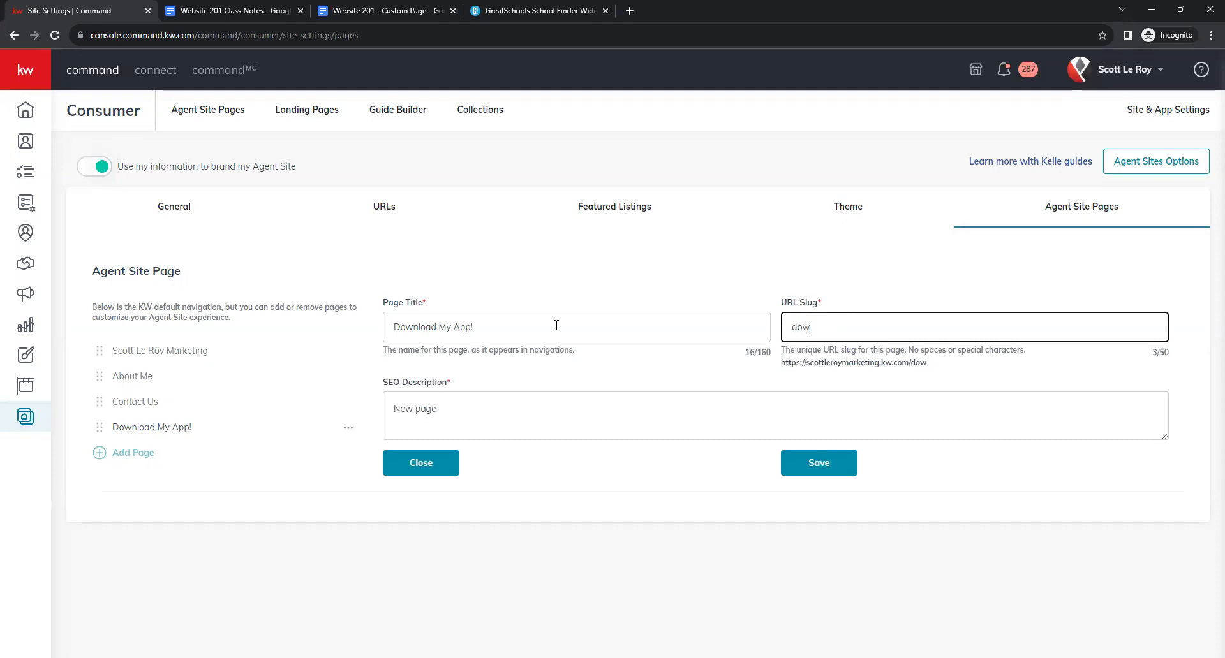
{"action": "type", "text": "nload-app"}
{"action": "left_click", "coordinate": [774, 372]}
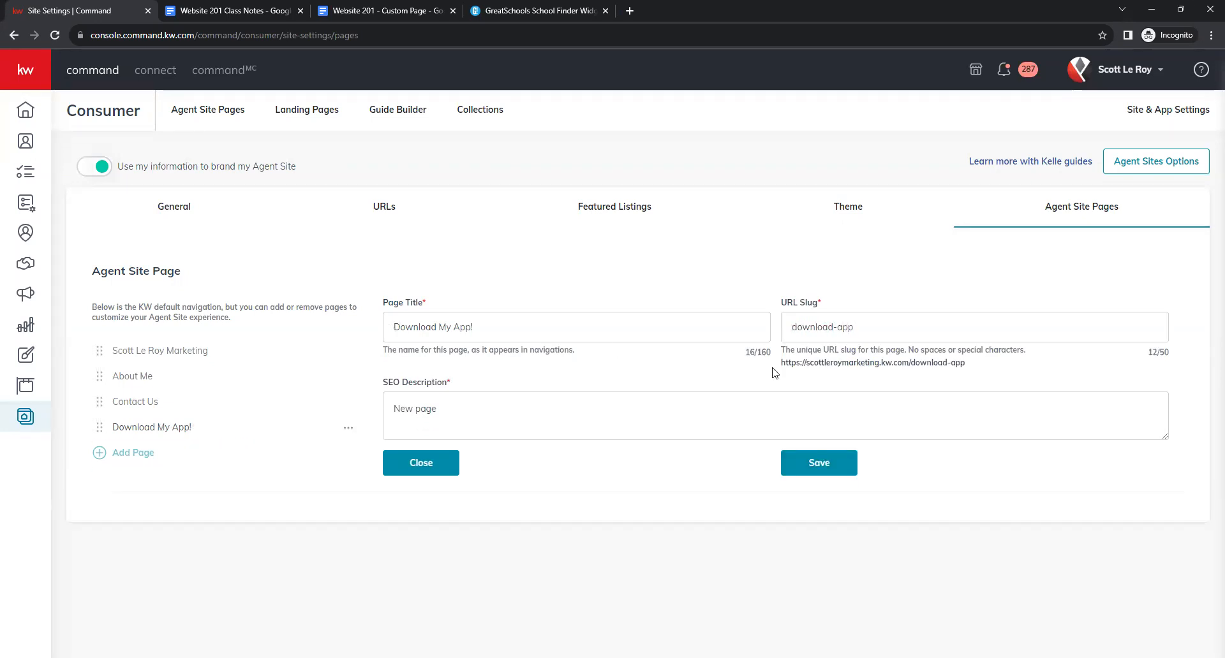
{"action": "left_click", "coordinate": [839, 332]}
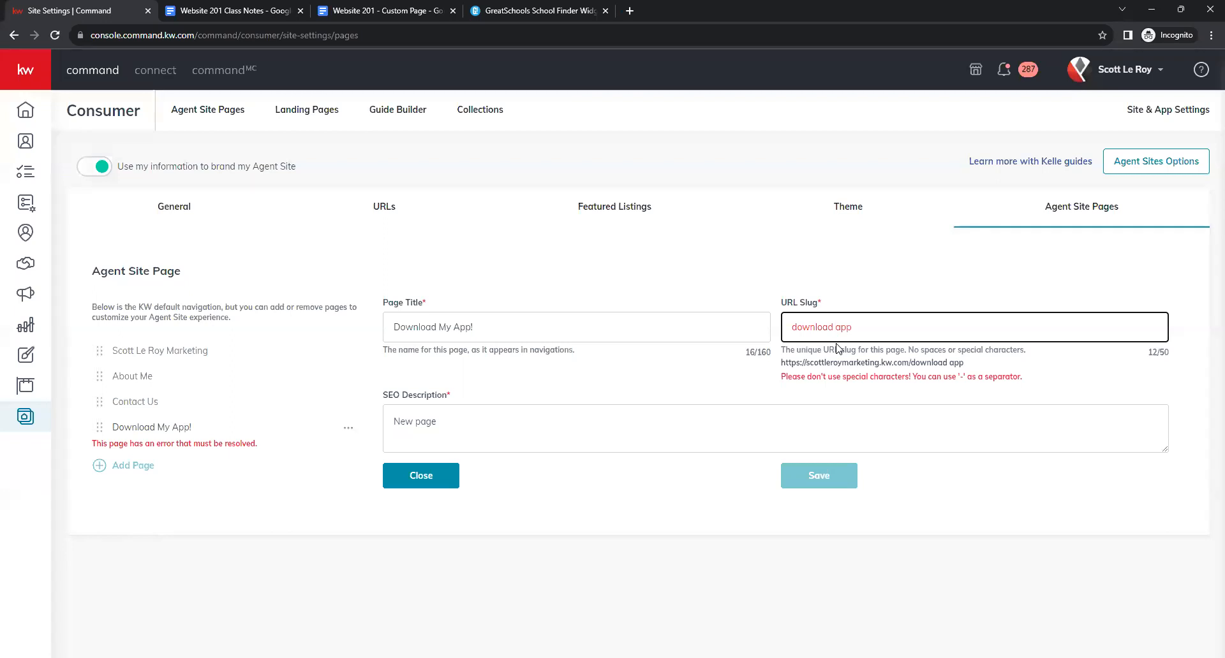
{"action": "key", "text": "BackSpace"}
{"action": "type", "text": "-"}
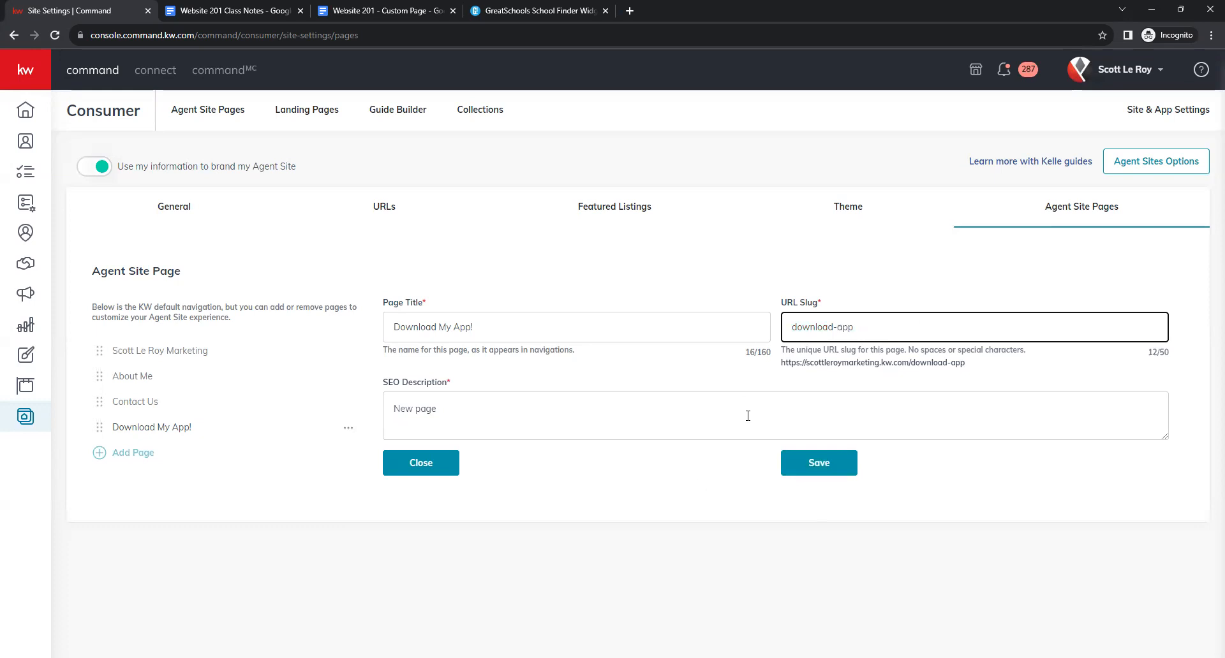
Enter the SEO description 'Download My Mobile App!' and save the page.
{"action": "triple_click", "coordinate": [555, 411]}
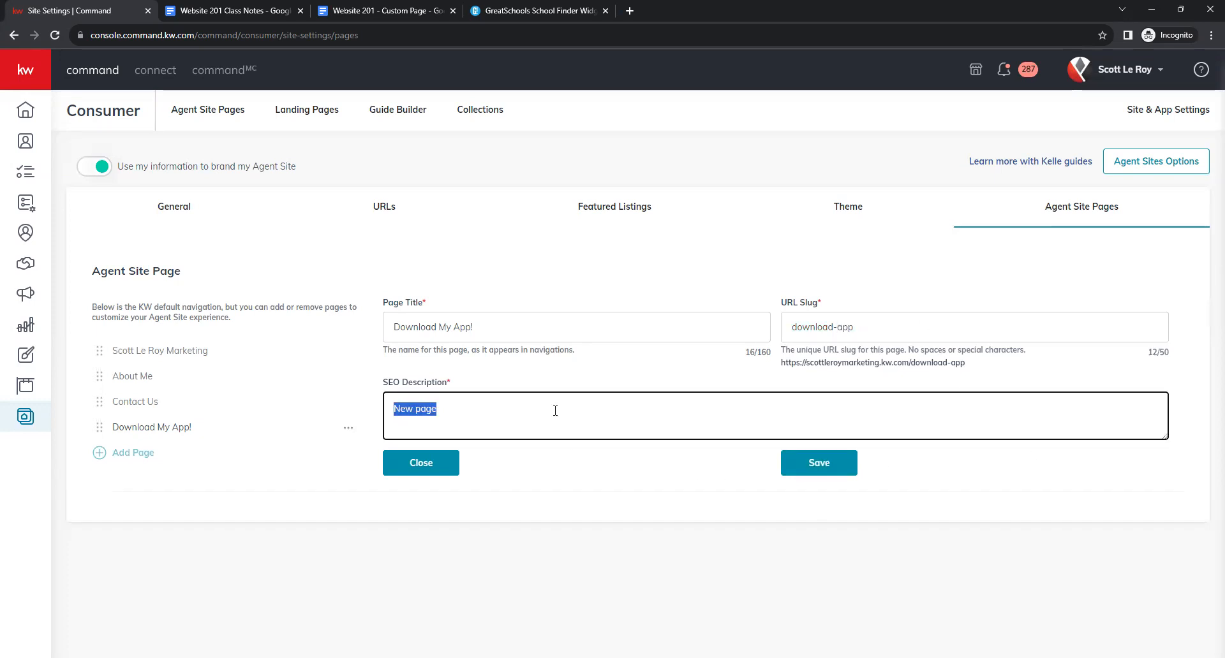
{"action": "type", "text": "Downlo"}
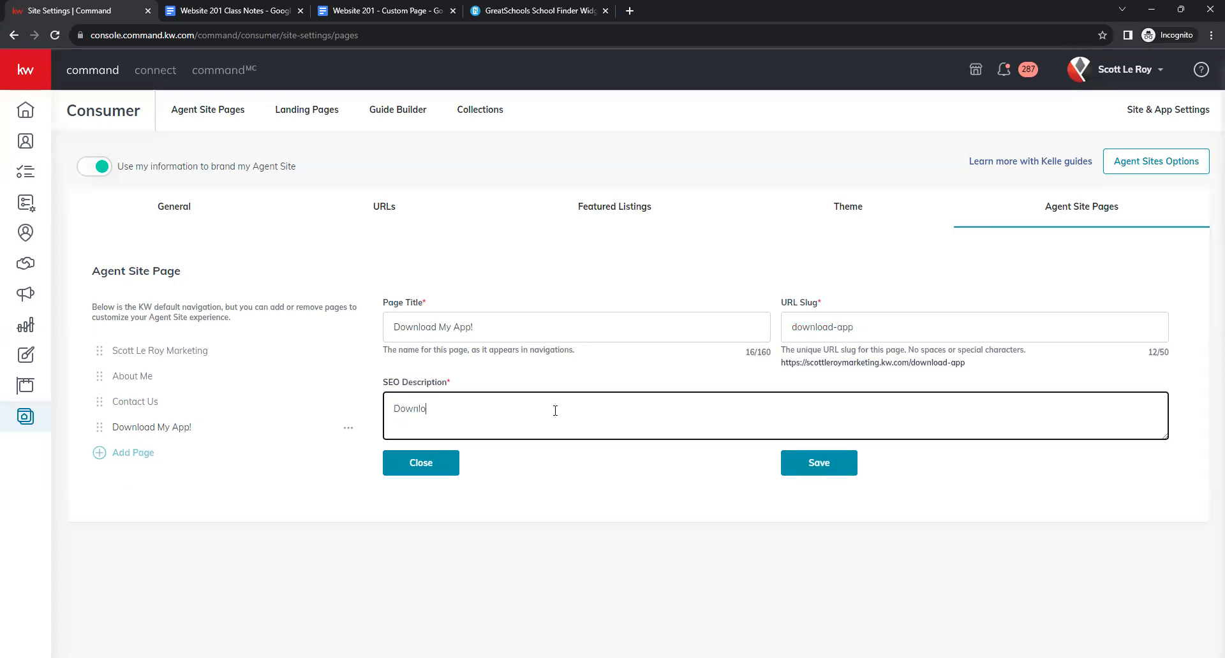
{"action": "type", "text": "ad My M"}
{"action": "key", "text": "BackSpace"}
{"action": "key", "text": "BackSpace"}
{"action": "type", "text": "App!"}
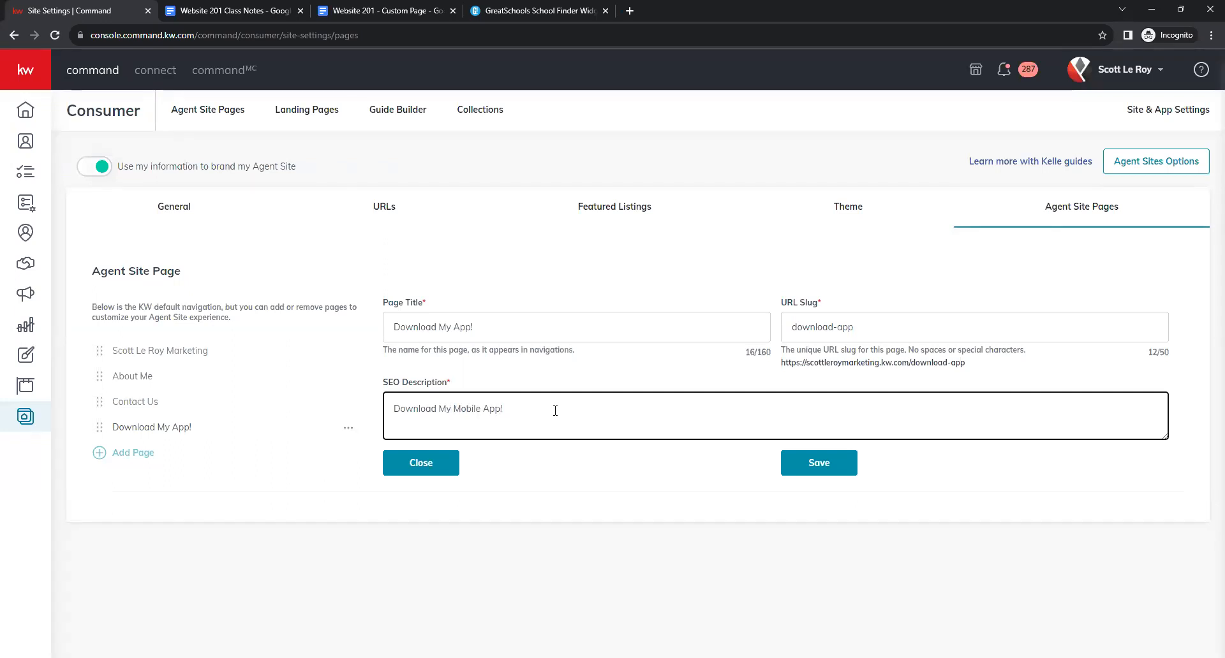
{"action": "left_click", "coordinate": [572, 495]}
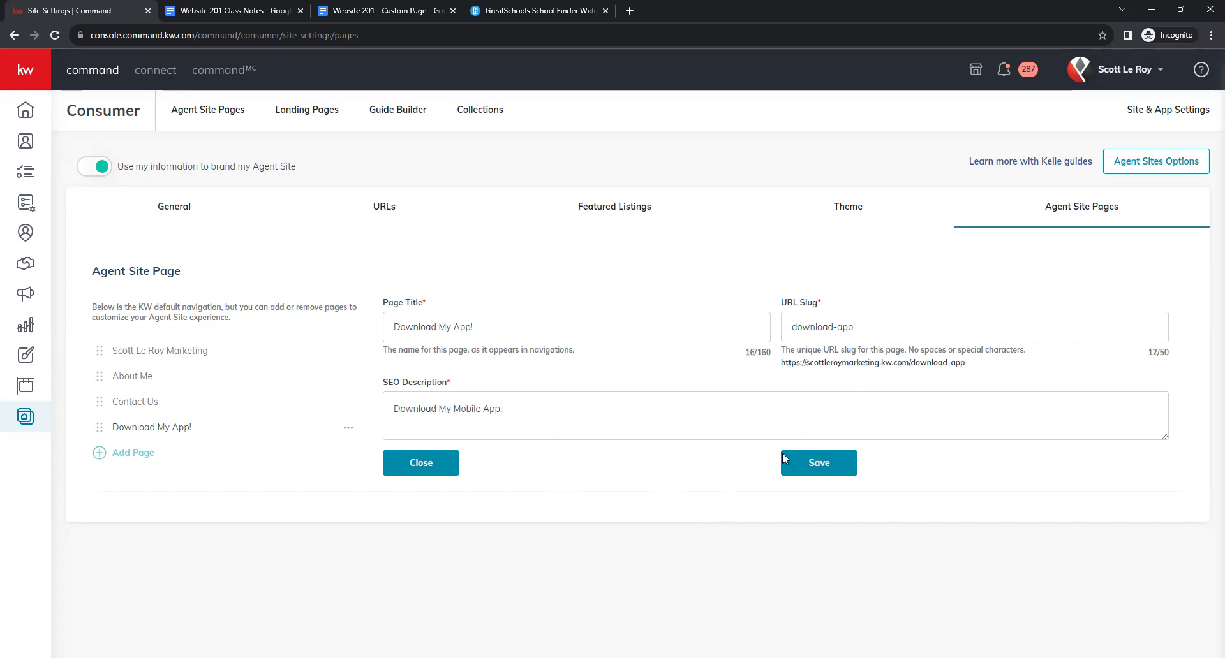
{"action": "left_click", "coordinate": [832, 465]}
Add and save a Mortgage Calculator page with slug mortgage-calculator and a check-it-out SEO description.
{"action": "left_click", "coordinate": [135, 452]}
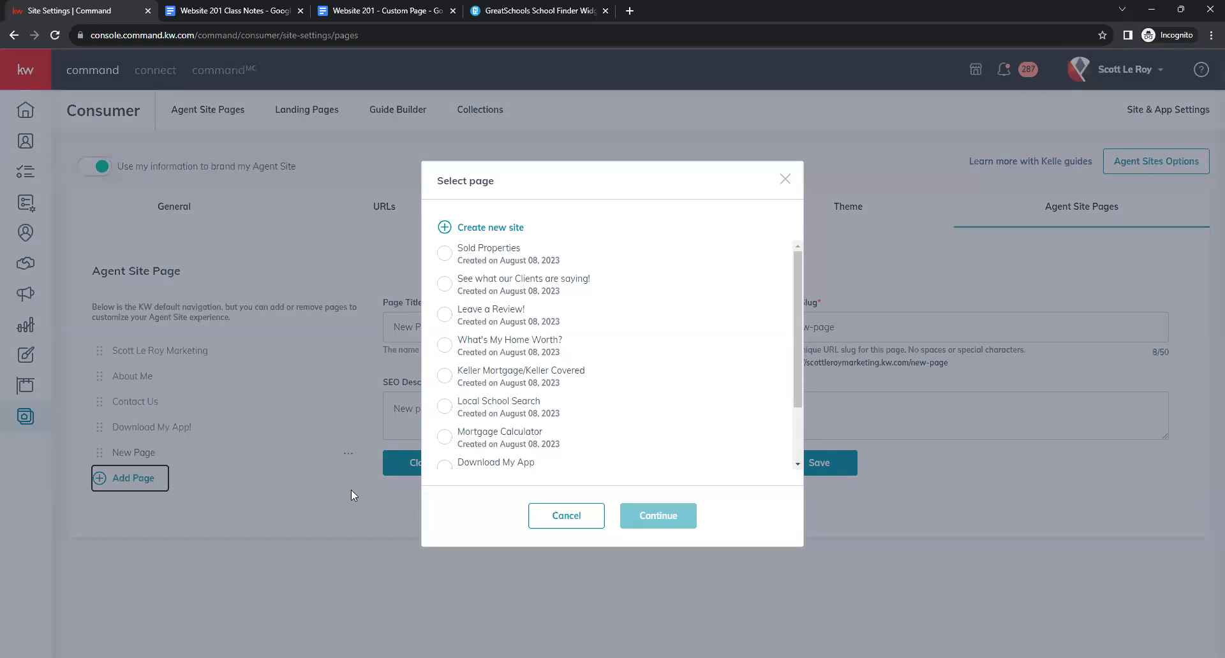
{"action": "left_click", "coordinate": [445, 436]}
{"action": "left_click", "coordinate": [658, 516]}
{"action": "triple_click", "coordinate": [476, 330]}
{"action": "type", "text": "Mortgage Calculator"}
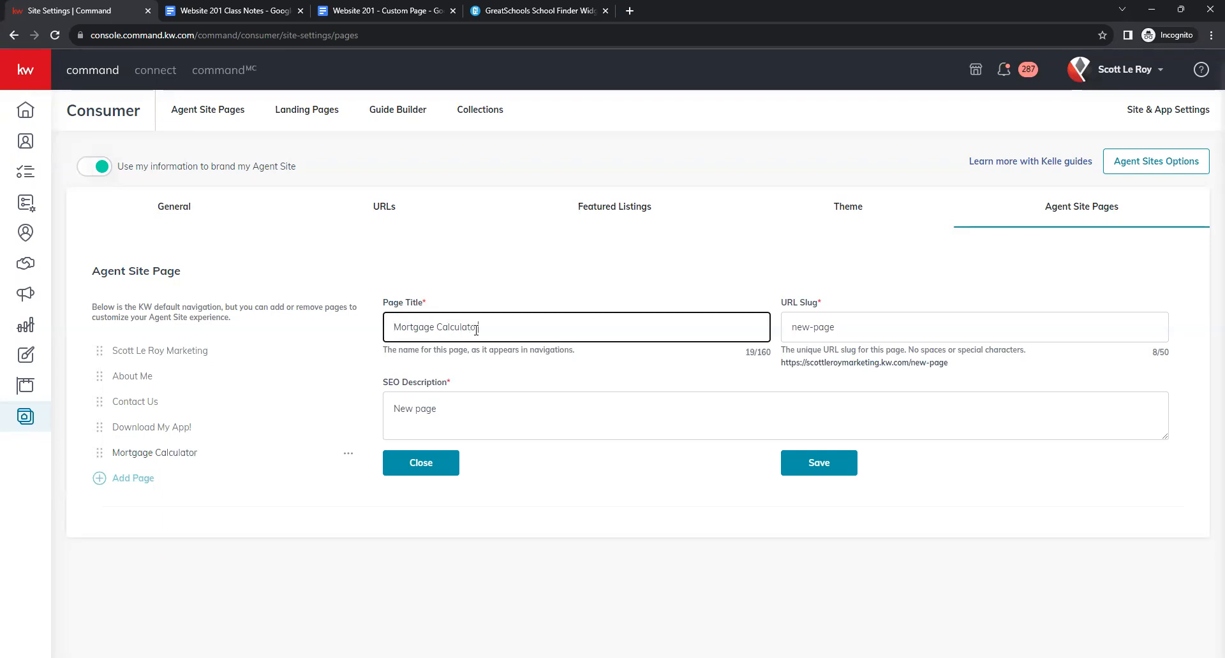
{"action": "key", "text": "Tab"}
{"action": "type", "text": ",or"}
{"action": "key", "text": "BackSpace"}
{"action": "key", "text": "BackSpace"}
{"action": "key", "text": "BackSpace"}
{"action": "type", "text": "mortg"}
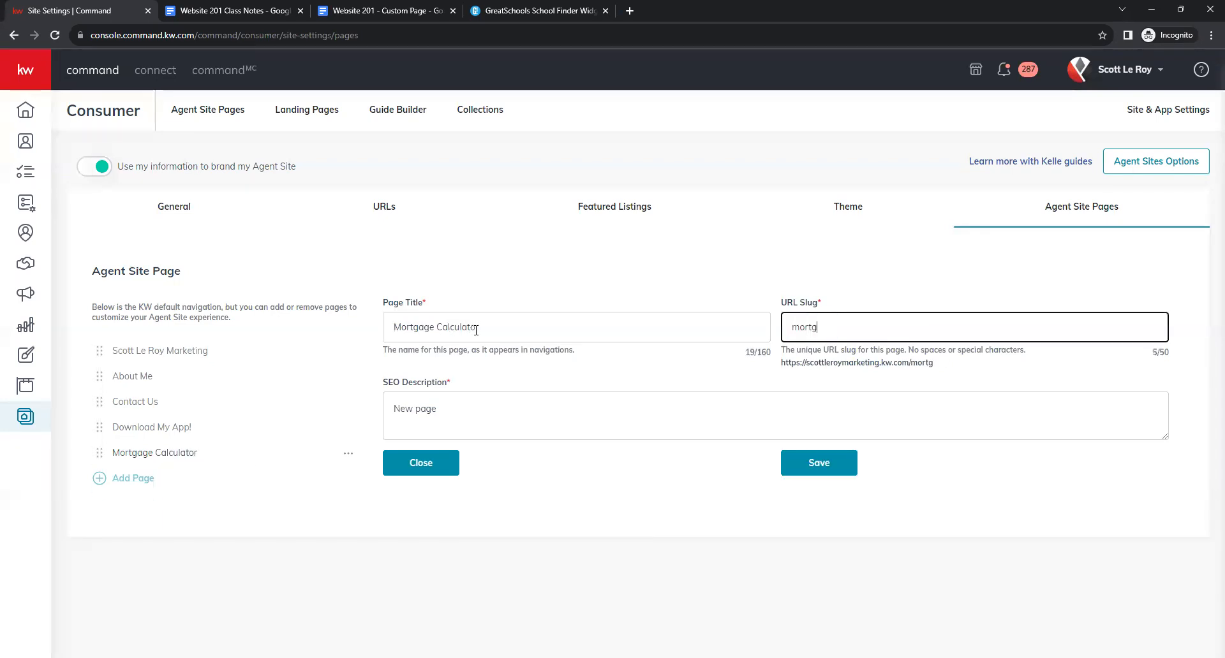
{"action": "type", "text": "age-calculator"}
{"action": "key", "text": "Tab"}
{"action": "key", "text": "ctrl+a"}
{"action": "type", "text": "Che"}
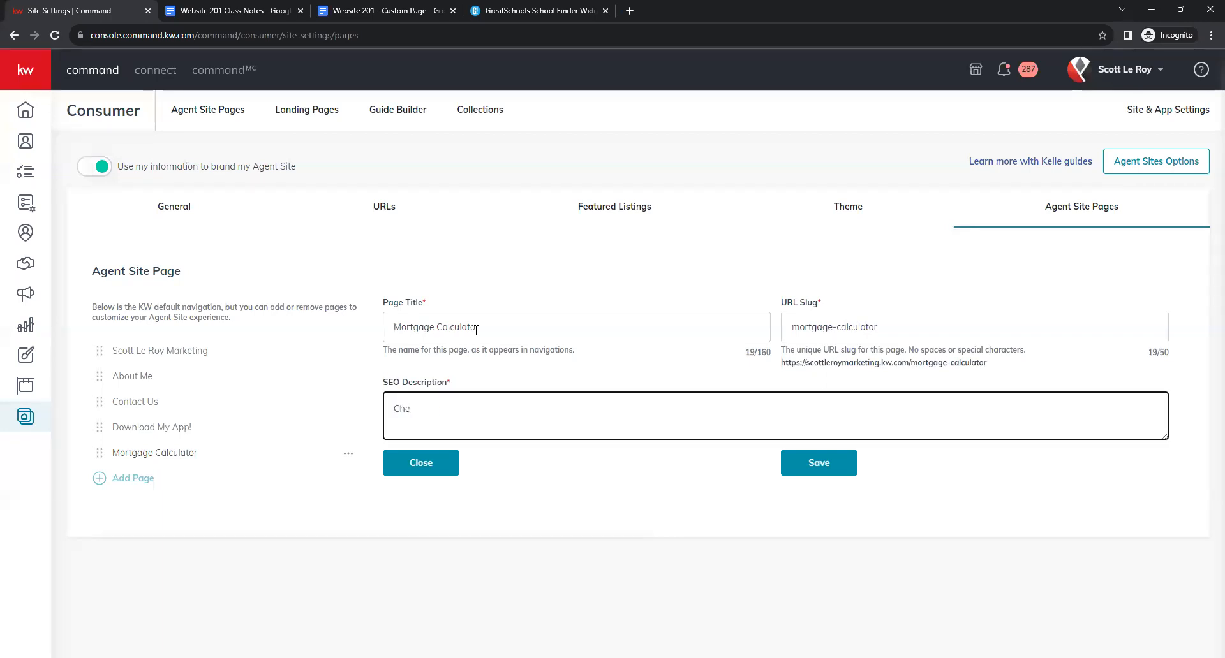
{"action": "type", "text": "ck out this Mortgage Cal"}
{"action": "left_click", "coordinate": [830, 477]}
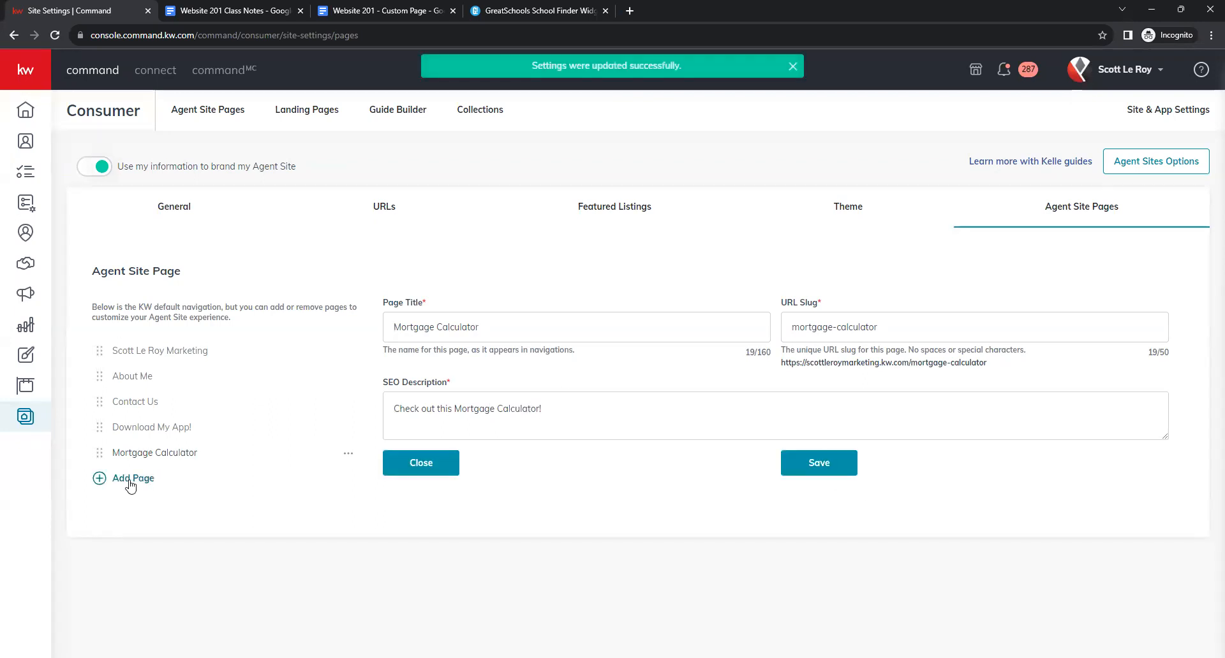
Add and save a Local School Search page, slug School-search, described 'Check out this local School search!'.
{"action": "left_click", "coordinate": [131, 485]}
{"action": "left_click", "coordinate": [445, 406]}
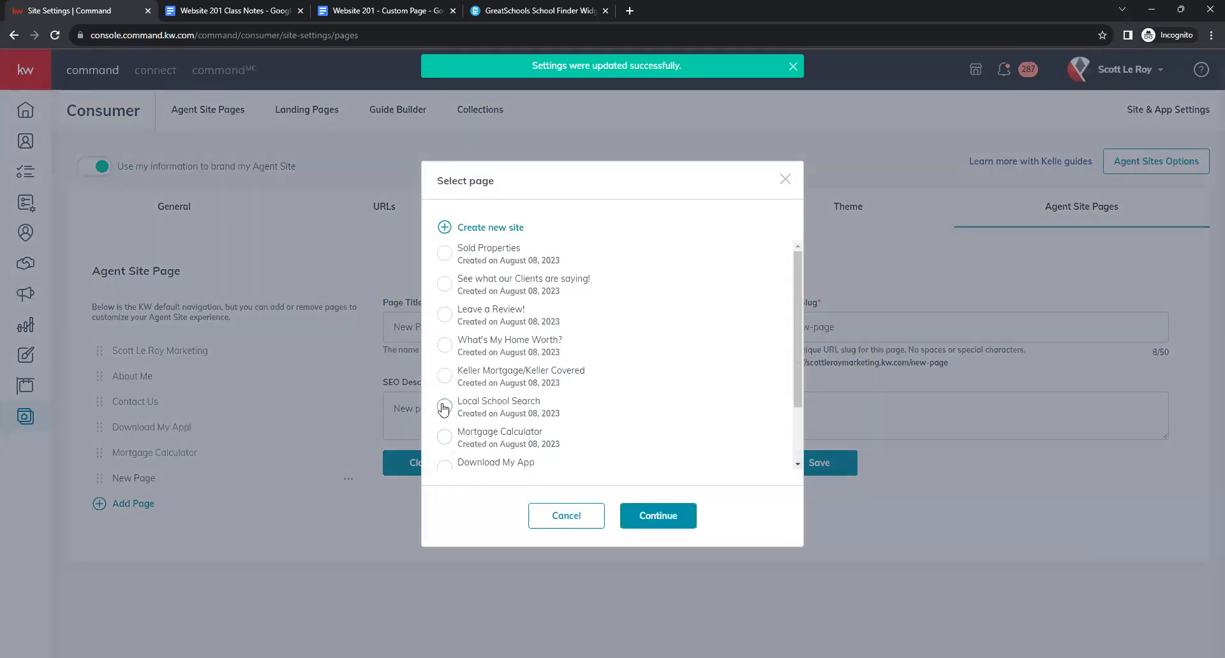
{"action": "left_click", "coordinate": [673, 523]}
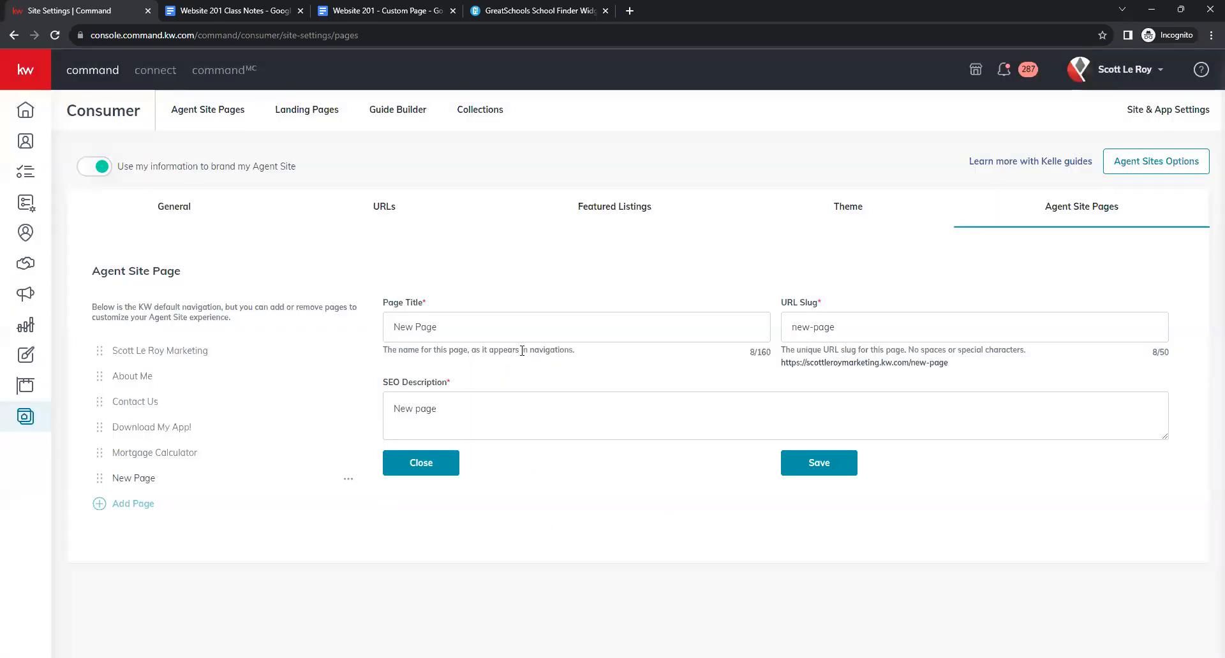
{"action": "double_click", "coordinate": [509, 326]}
{"action": "triple_click", "coordinate": [503, 328]}
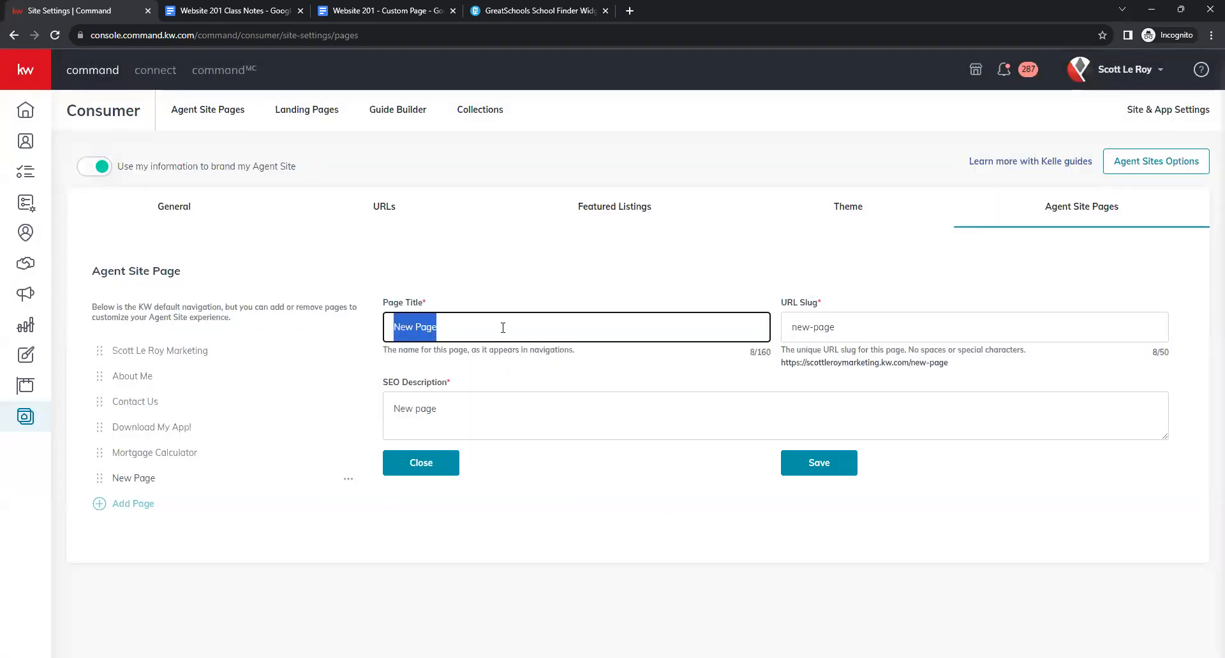
{"action": "type", "text": "Local School"}
{"action": "key", "text": "Tab"}
{"action": "type", "text": "School-search"}
{"action": "key", "text": "Tab"}
{"action": "key", "text": "ctrl+a"}
{"action": "type", "text": "Check out this local School sear"}
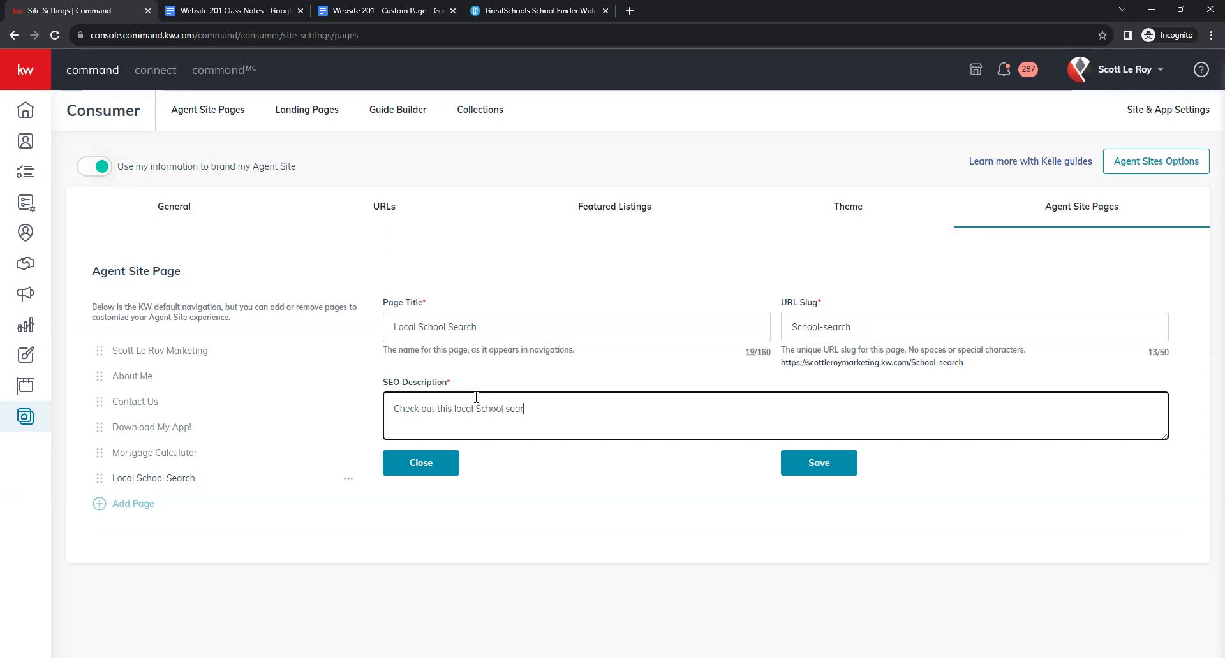
{"action": "type", "text": "ch!"}
{"action": "left_click", "coordinate": [819, 462]}
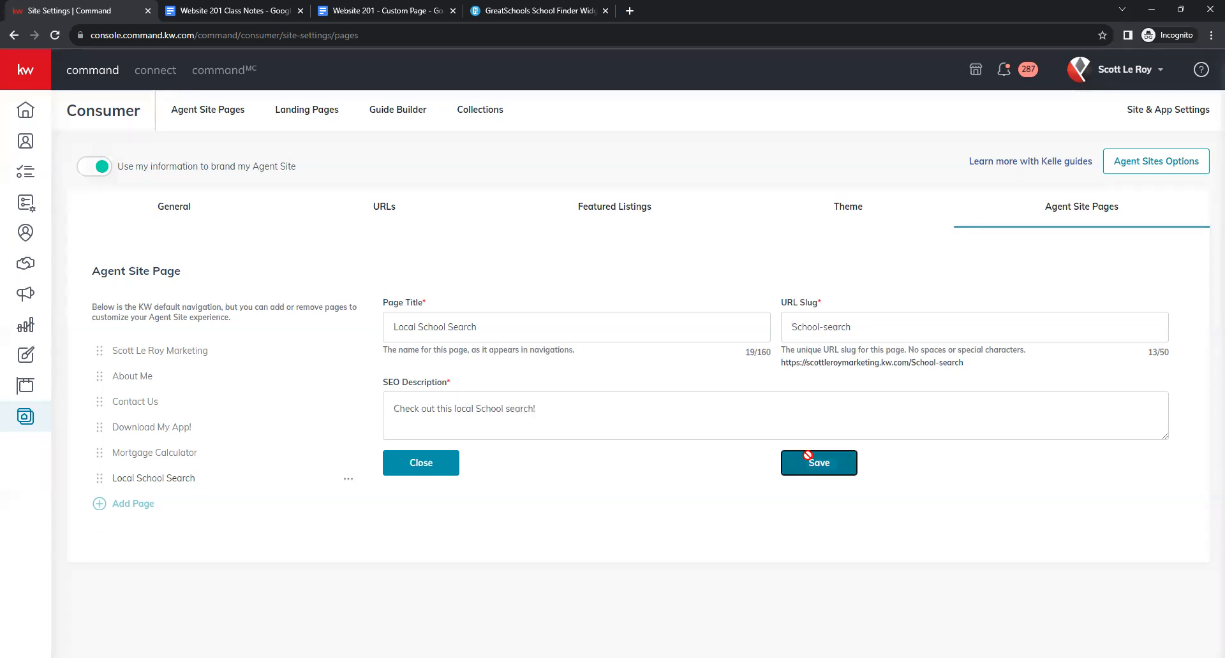
{"action": "left_click", "coordinate": [131, 504]}
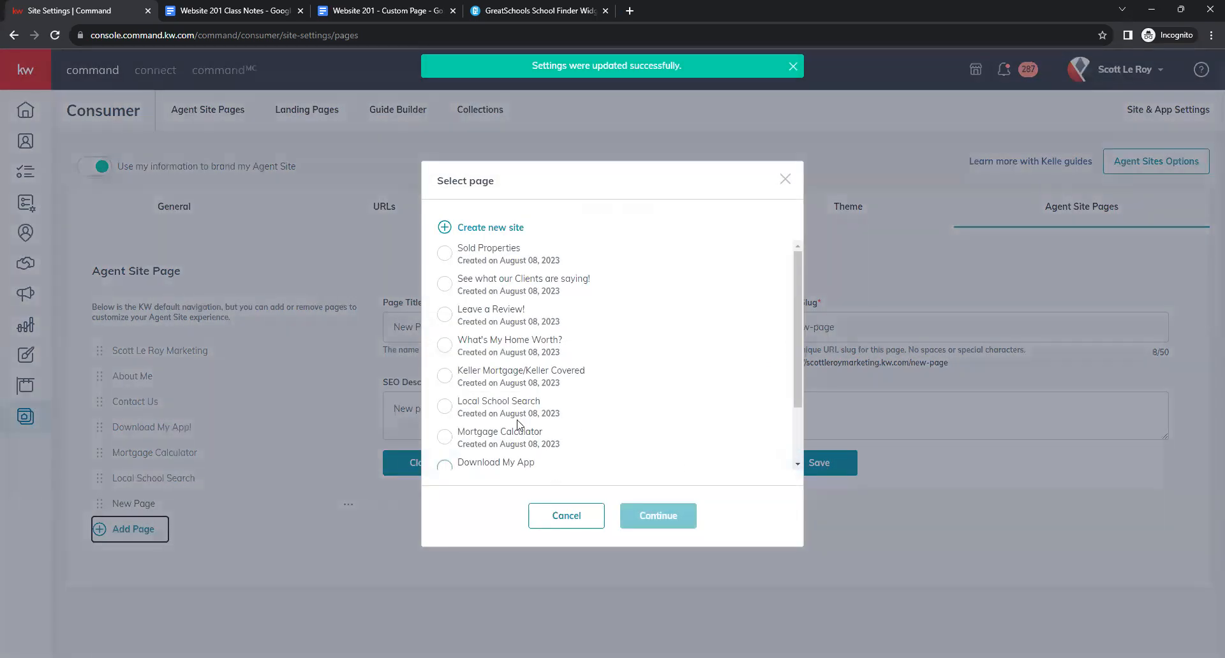
Add and save a Keller Mortgage/Keller Covered page with slug Keller-Mortgage and a matching description.
{"action": "left_click", "coordinate": [445, 375]}
{"action": "left_click", "coordinate": [631, 518]}
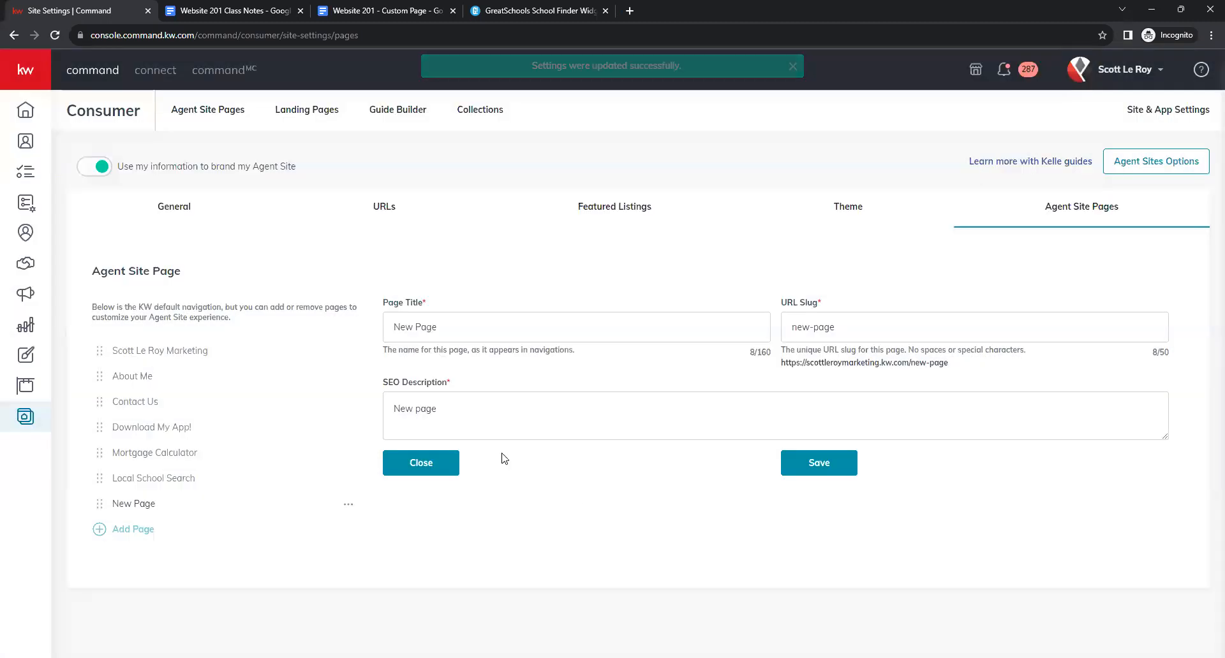
{"action": "triple_click", "coordinate": [449, 338]}
{"action": "type", "text": "Keller"}
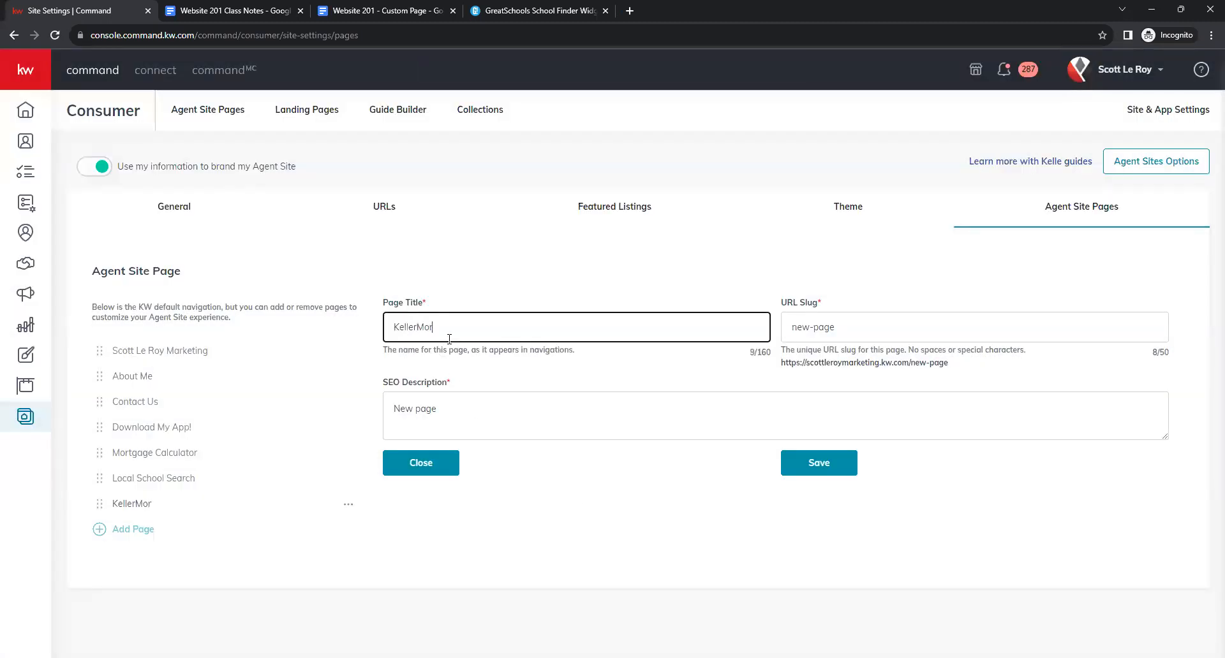
{"action": "type", "text": " Mortgage/Keller Covered"}
{"action": "key", "text": "Tab"}
{"action": "type", "text": "Keller-Mortgage"}
{"action": "key", "text": "Tab"}
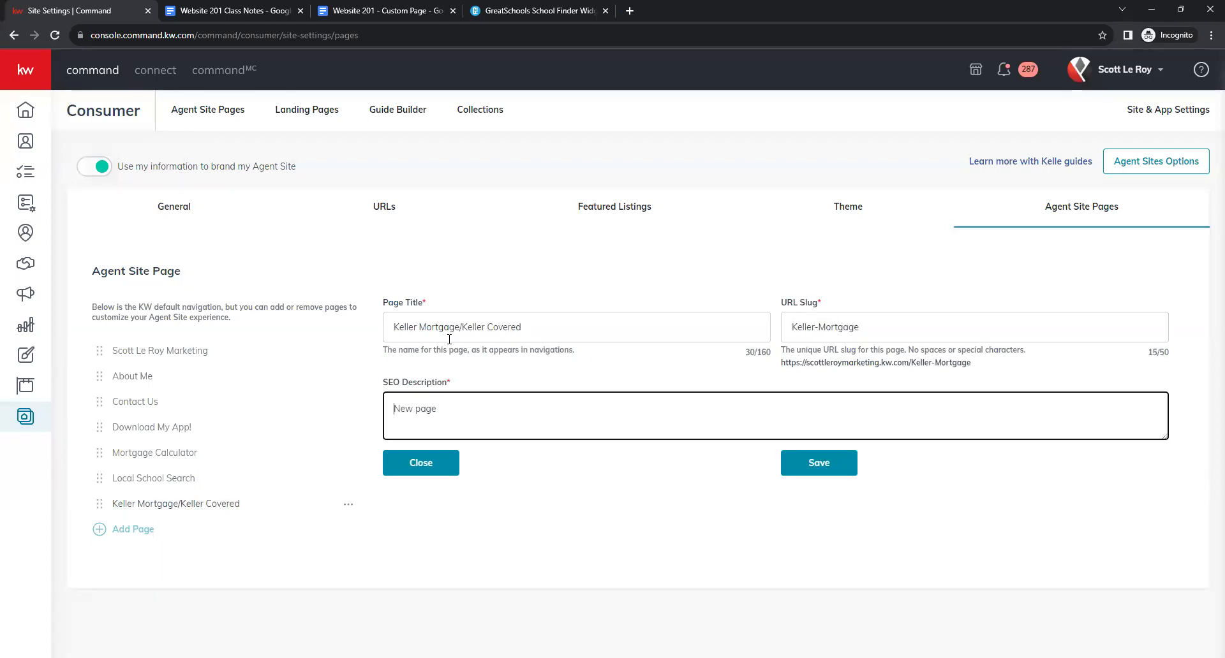
{"action": "key", "text": "ctrl+a"}
{"action": "type", "text": "L"}
{"action": "key", "text": "BackSpace"}
{"action": "type", "text": "Keller Mortgage Keller Cov"}
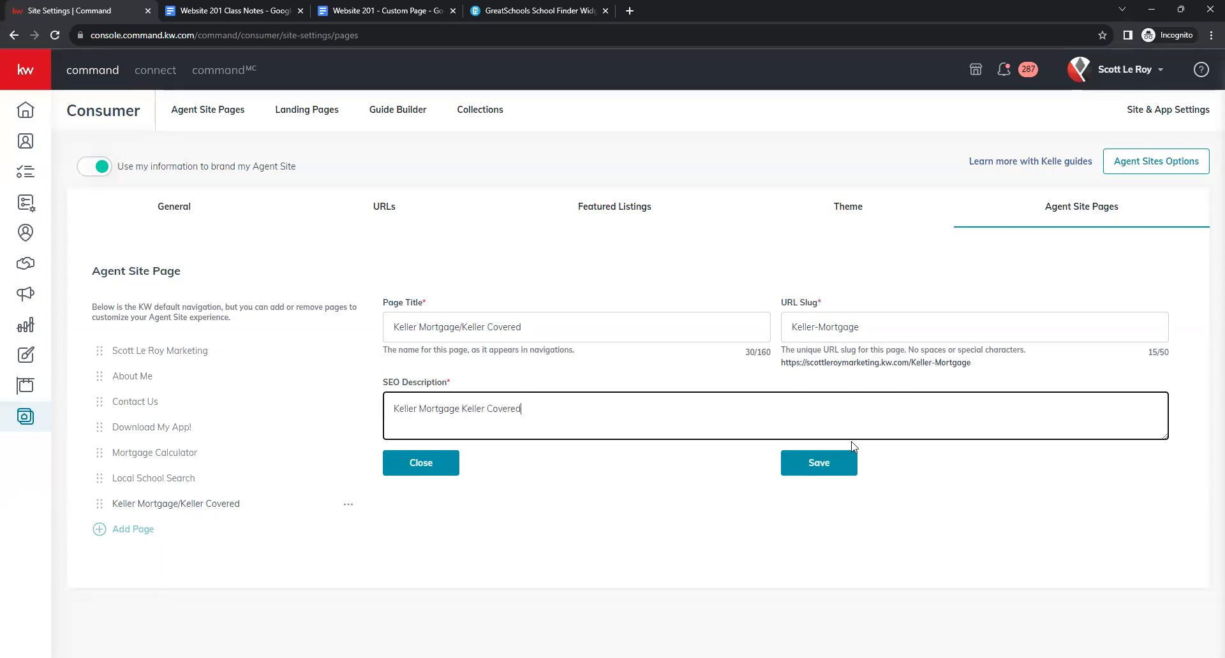
{"action": "left_click", "coordinate": [848, 463]}
Add a What's My Home Worth? page, slug home-worth, described 'Find out what your home is worth'.
{"action": "left_click", "coordinate": [134, 530]}
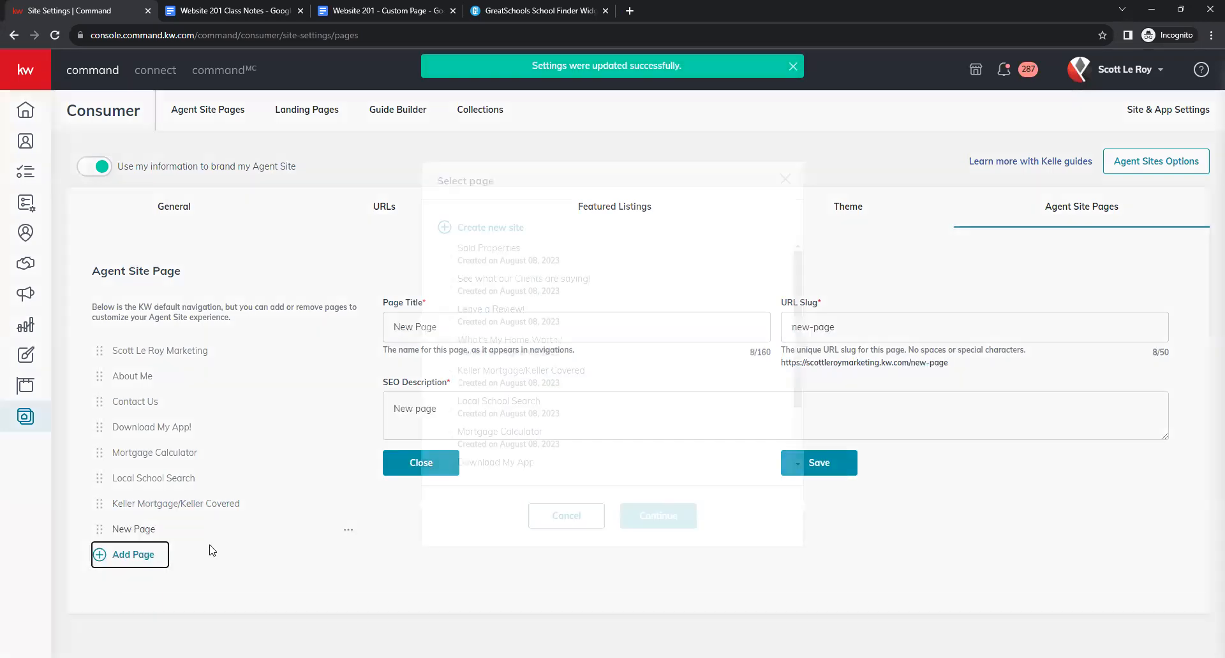
{"action": "left_click", "coordinate": [469, 346]}
{"action": "left_click", "coordinate": [649, 522]}
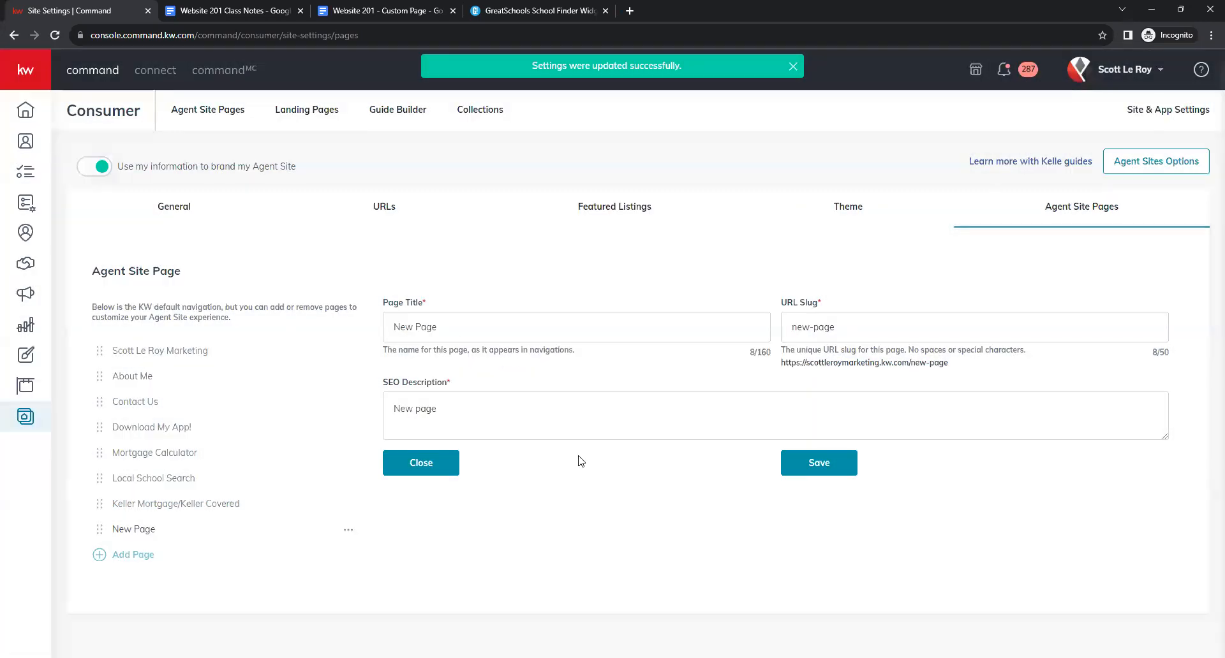
{"action": "left_click", "coordinate": [451, 327]}
{"action": "key", "text": "ctrl+shift+Left"}
{"action": "key", "text": "ctrl+shift+Left"}
{"action": "type", "text": "Waht'"}
{"action": "key", "text": "BackSpace"}
{"action": "key", "text": "BackSpace"}
{"action": "key", "text": "BackSpace"}
{"action": "key", "text": "BackSpace"}
{"action": "type", "text": "hat's My Hone Wort"}
{"action": "key", "text": "Tab"}
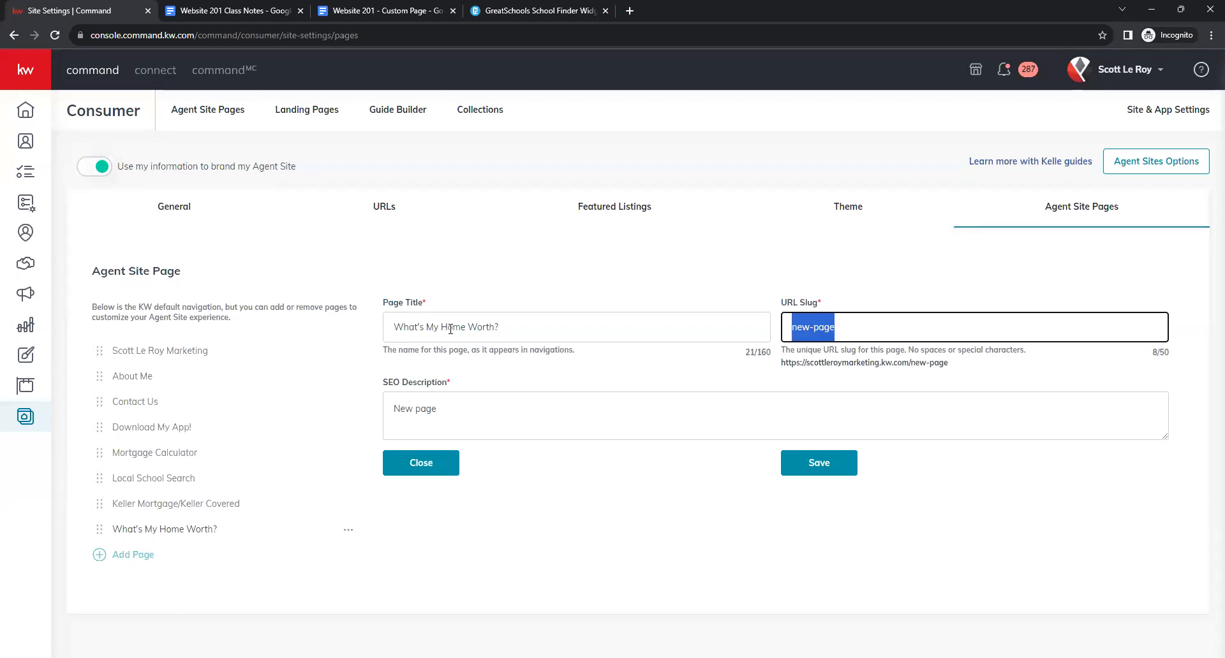
{"action": "type", "text": "home-w"}
{"action": "key", "text": "Tab"}
{"action": "key", "text": "ctrl+a"}
{"action": "type", "text": "Find out what your home is worth"}
Save What's My Home Worth?, then add and save a Leave a Review! page with slug leave-review.
{"action": "left_click", "coordinate": [807, 462]}
{"action": "left_click", "coordinate": [135, 556]}
{"action": "left_click", "coordinate": [475, 317]}
{"action": "left_click", "coordinate": [638, 516]}
{"action": "left_click", "coordinate": [416, 322]}
{"action": "triple_click", "coordinate": [416, 322]}
{"action": "type", "text": "Leave a Review!"}
{"action": "key", "text": "Tab"}
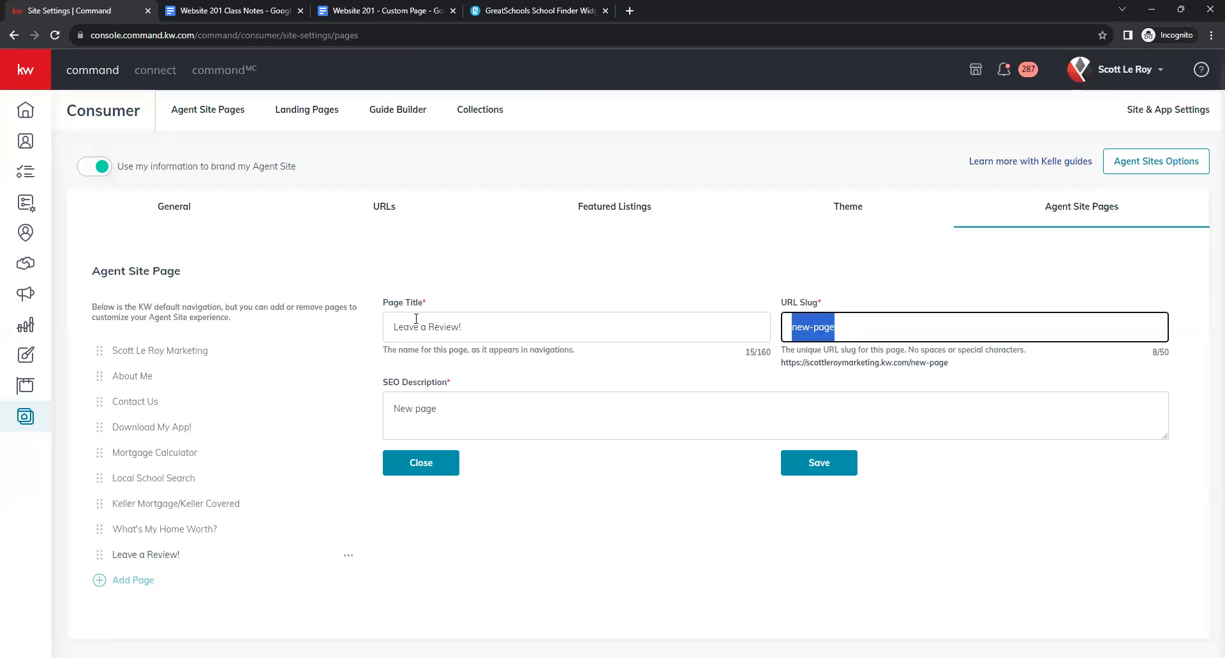
{"action": "type", "text": "leave-re"}
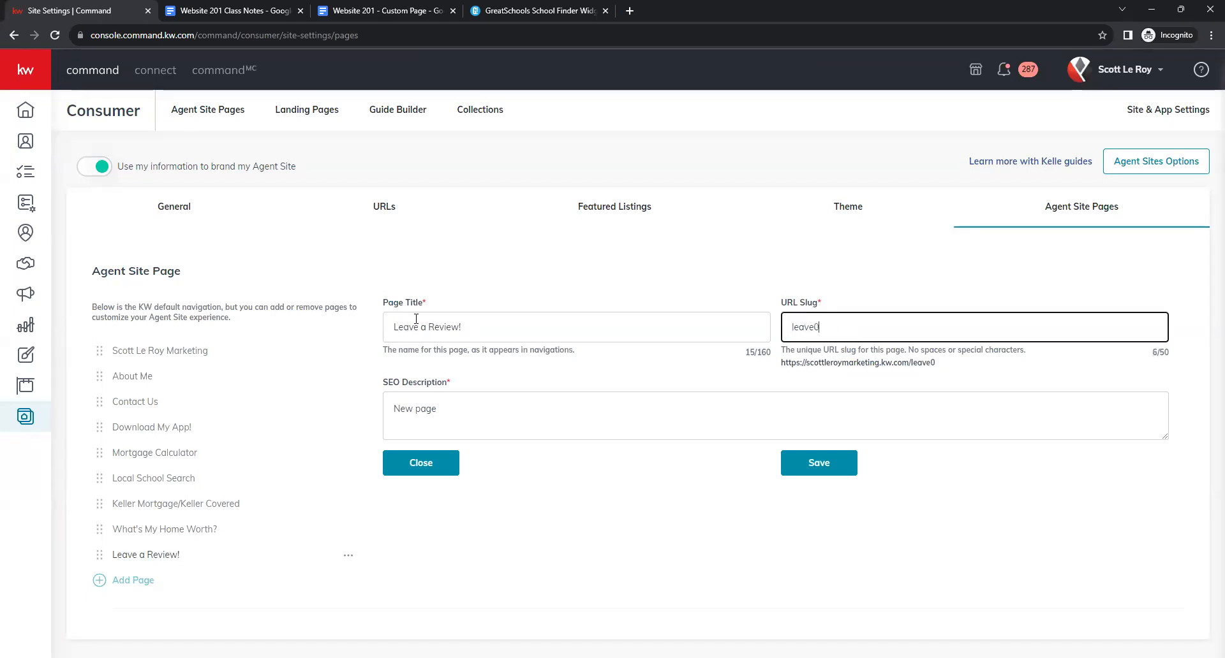
{"action": "type", "text": "view"}
{"action": "key", "text": "Tab"}
{"action": "key", "text": "ctrl+a"}
{"action": "type", "text": "Lea"}
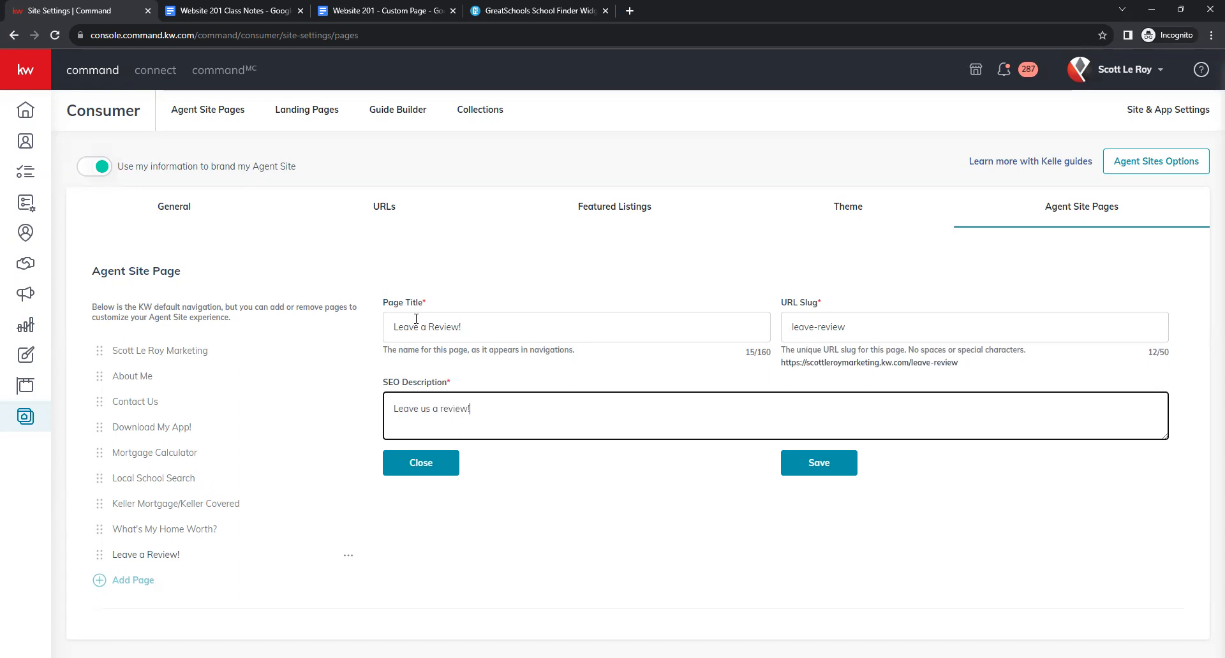
{"action": "left_click", "coordinate": [791, 461]}
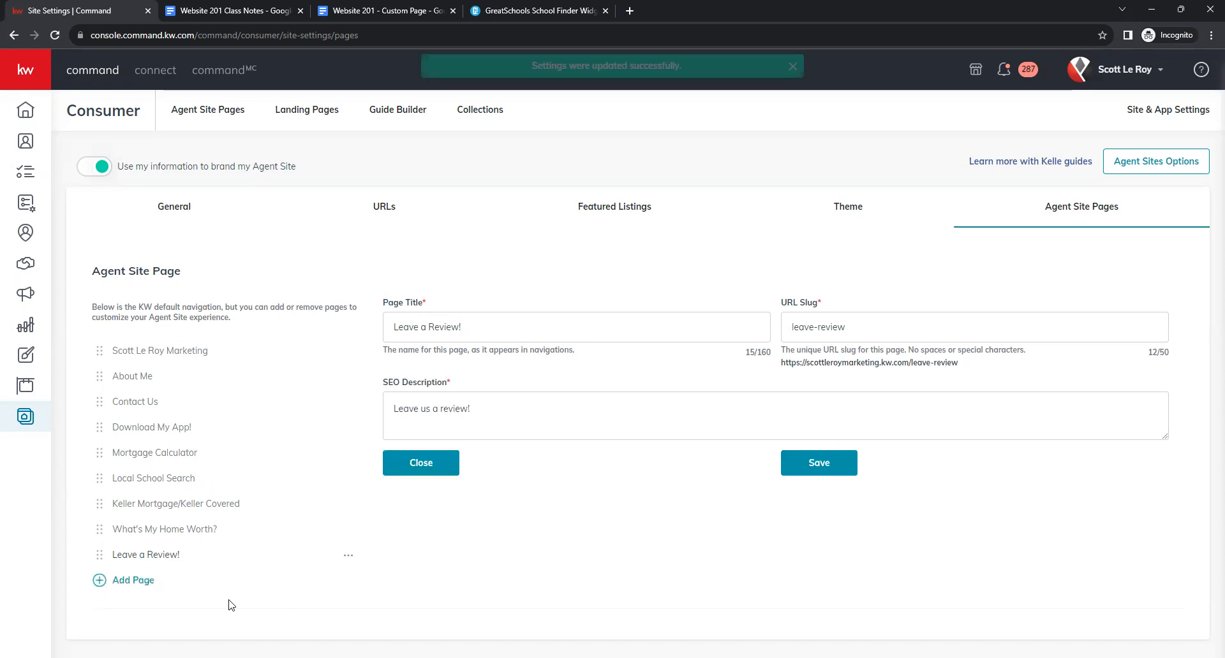
Start a Client Reviews page linked to See what our Clients are saying!, slug client-reviews, with a matching description.
{"action": "left_click", "coordinate": [122, 581]}
{"action": "left_click", "coordinate": [445, 283]}
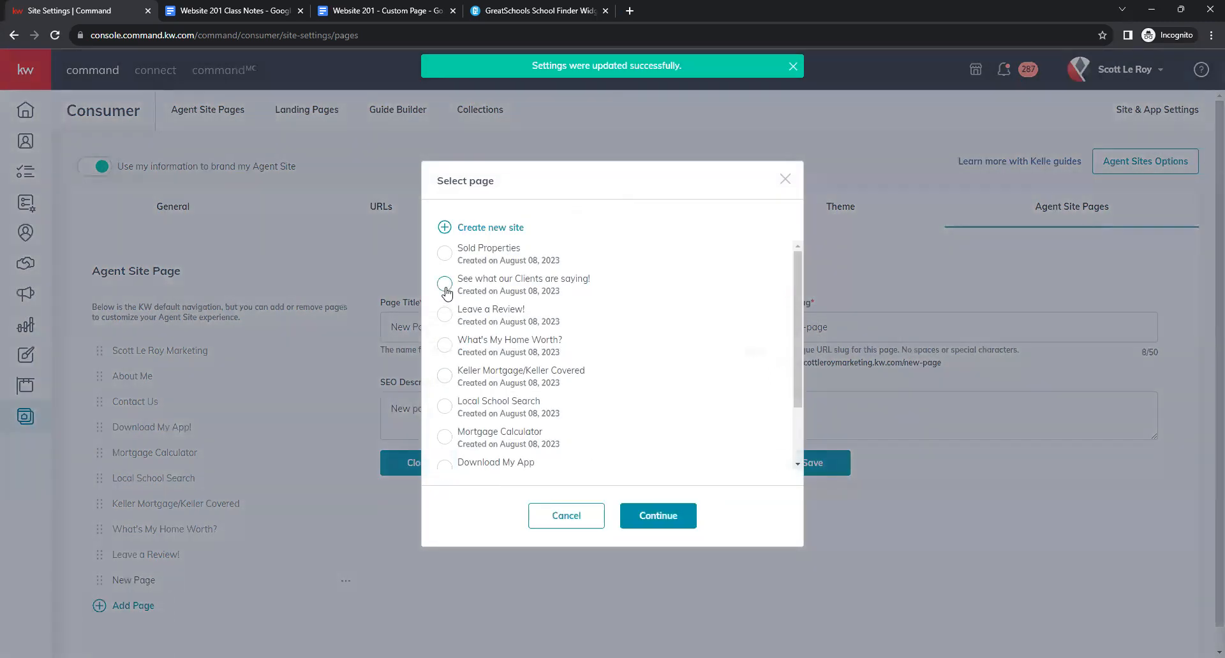
{"action": "left_click", "coordinate": [632, 514]}
{"action": "triple_click", "coordinate": [482, 323]}
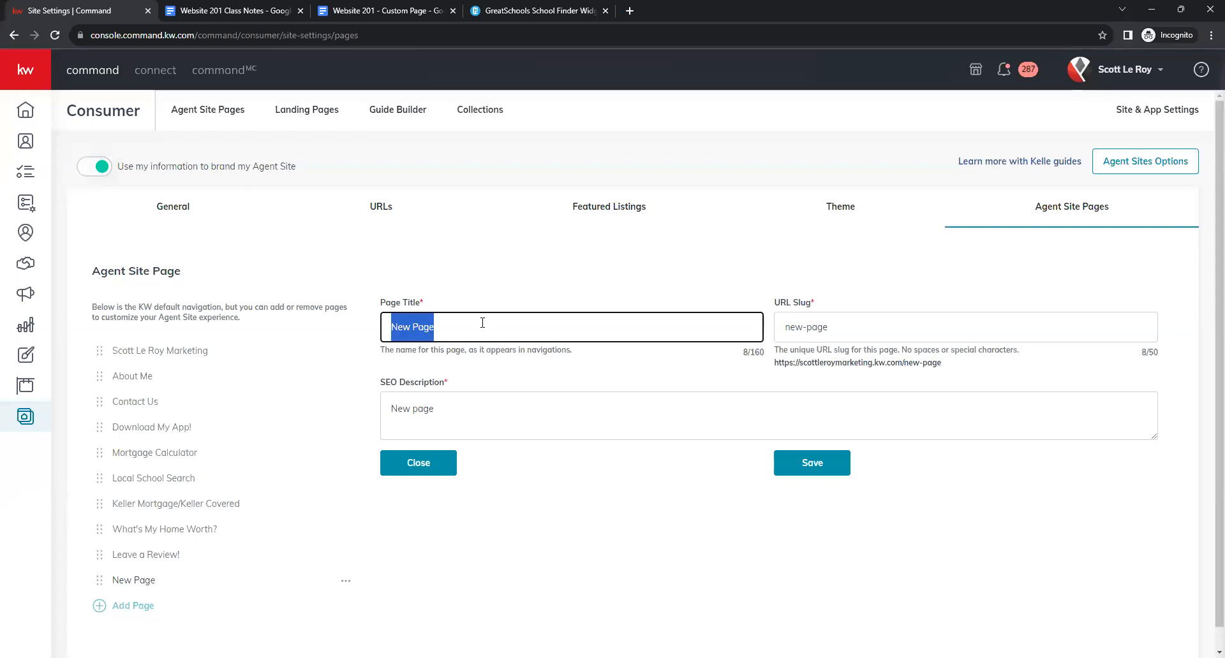
{"action": "type", "text": "Client Reviews"}
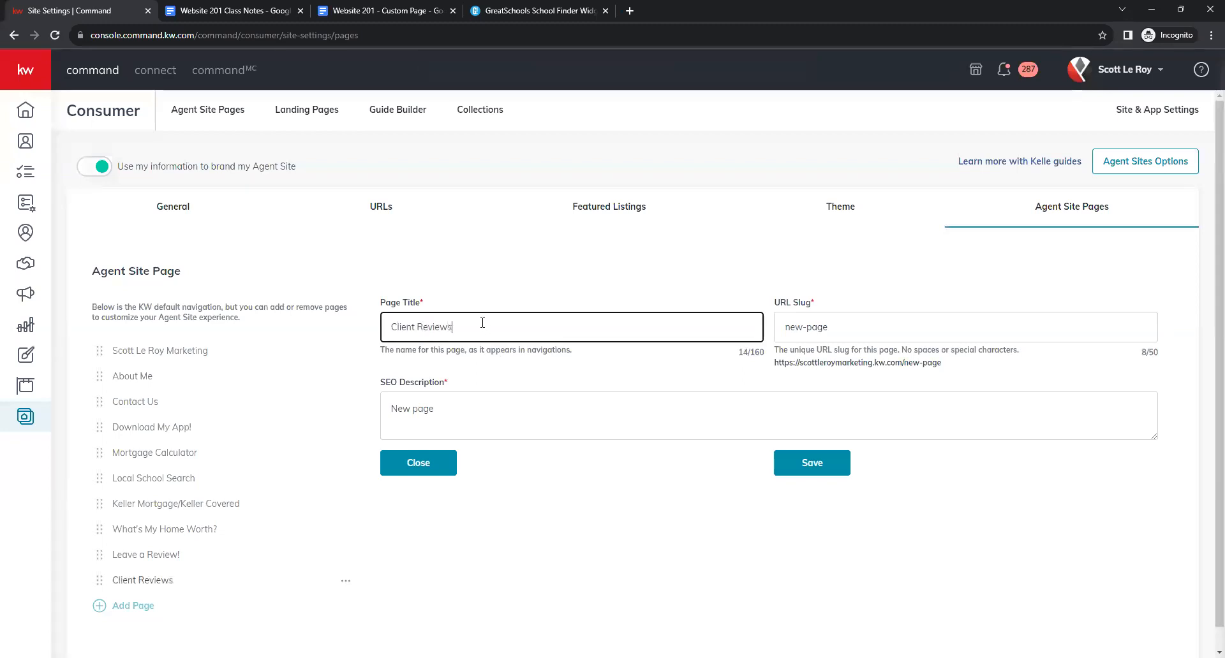
{"action": "key", "text": "Tab"}
{"action": "type", "text": "client-reviews"}
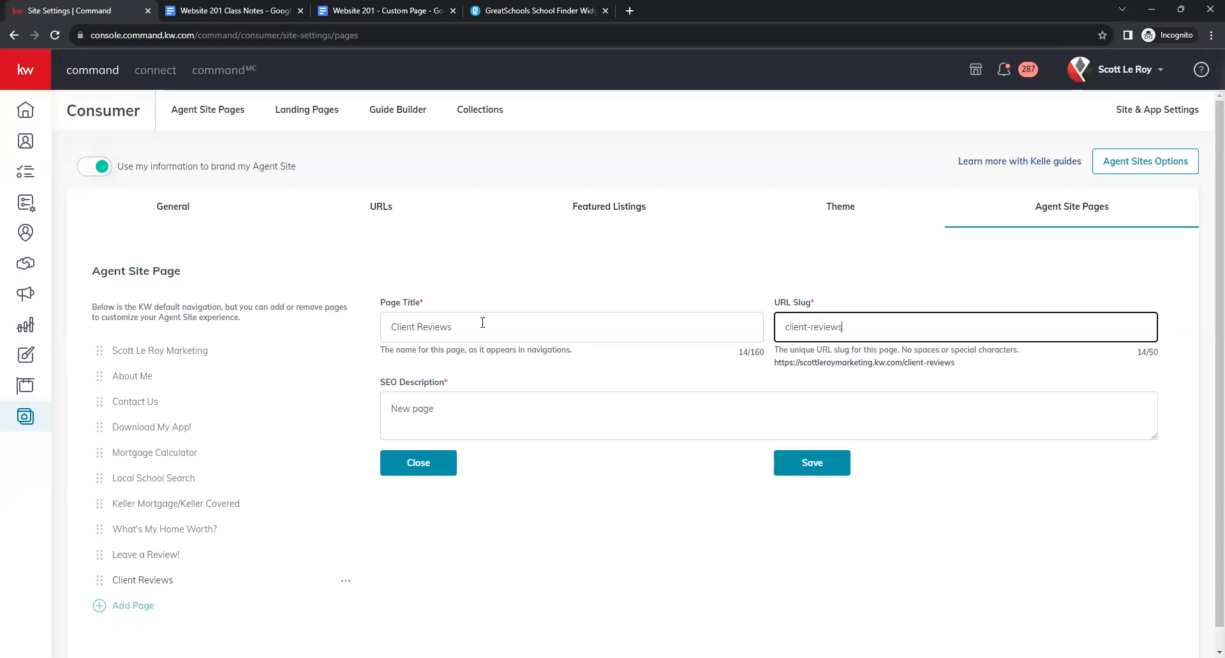
{"action": "key", "text": "Tab"}
{"action": "key", "text": "ctrl+a"}
{"action": "type", "text": "See what ou"}
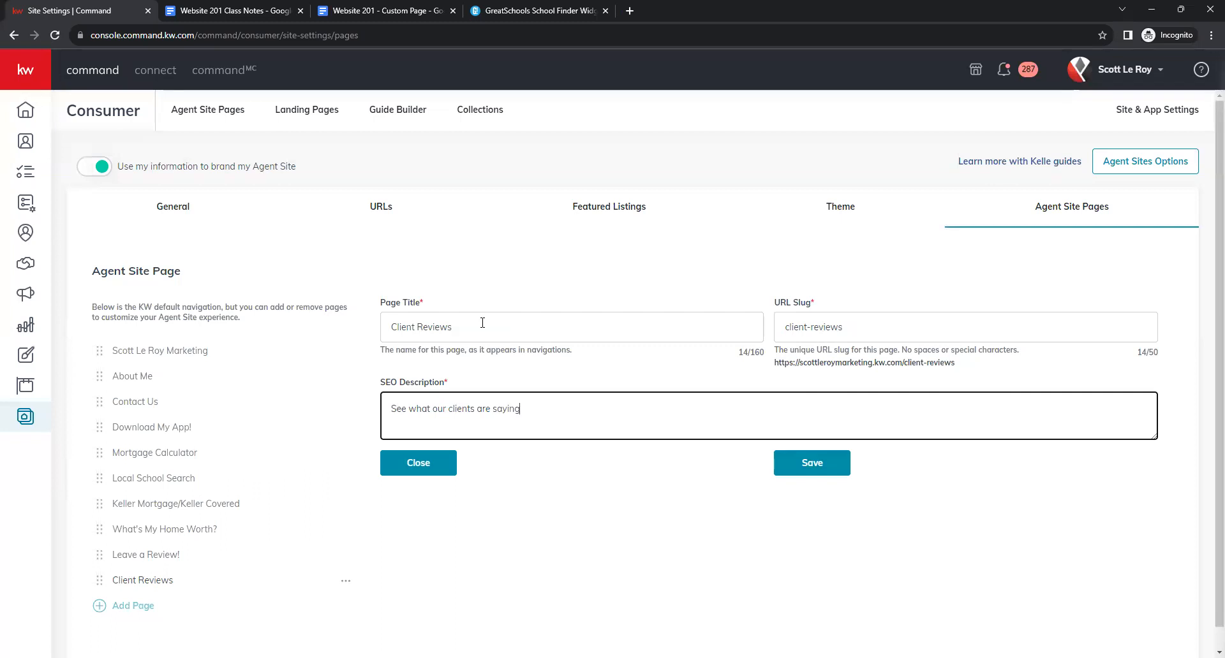
Save Client Reviews and add a page linked to Sold Properties, titled Sold Properties.
{"action": "left_click", "coordinate": [783, 464]}
{"action": "left_click", "coordinate": [131, 608]}
{"action": "left_click", "coordinate": [477, 254]}
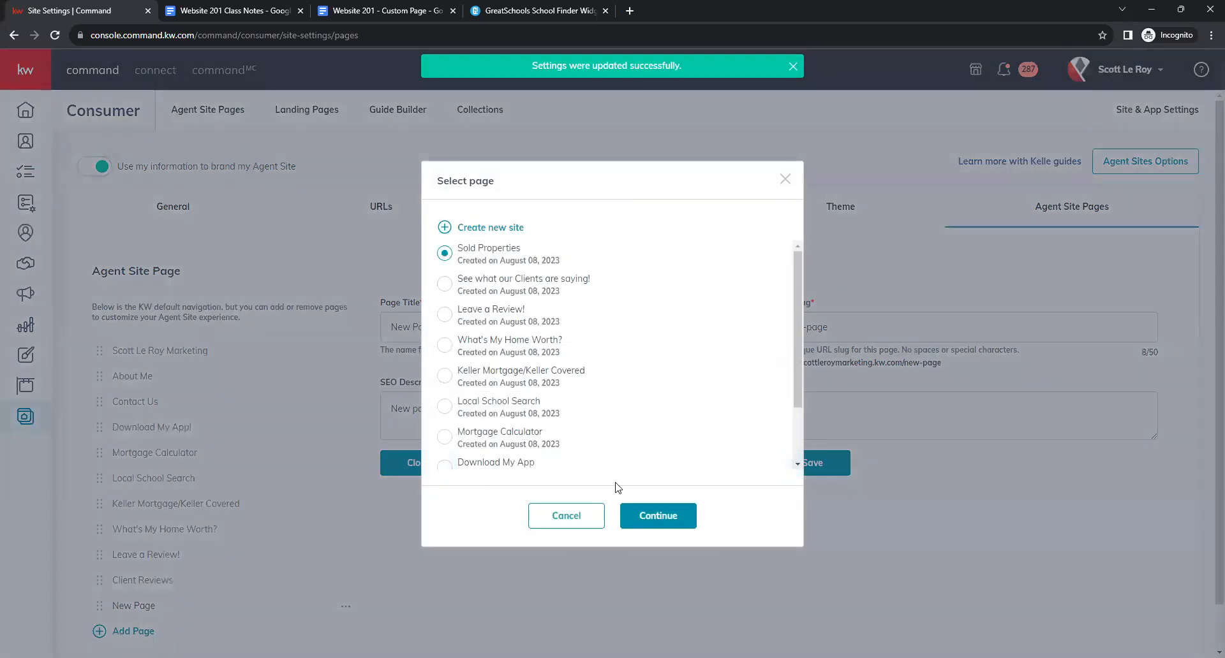
{"action": "left_click", "coordinate": [661, 517]}
{"action": "double_click", "coordinate": [439, 330]}
{"action": "left_click", "coordinate": [440, 349]}
{"action": "left_click", "coordinate": [444, 331]}
{"action": "key", "text": "ctrl+shift+Left"}
{"action": "key", "text": "ctrl+shift+Left"}
{"action": "type", "text": "Cold P"}
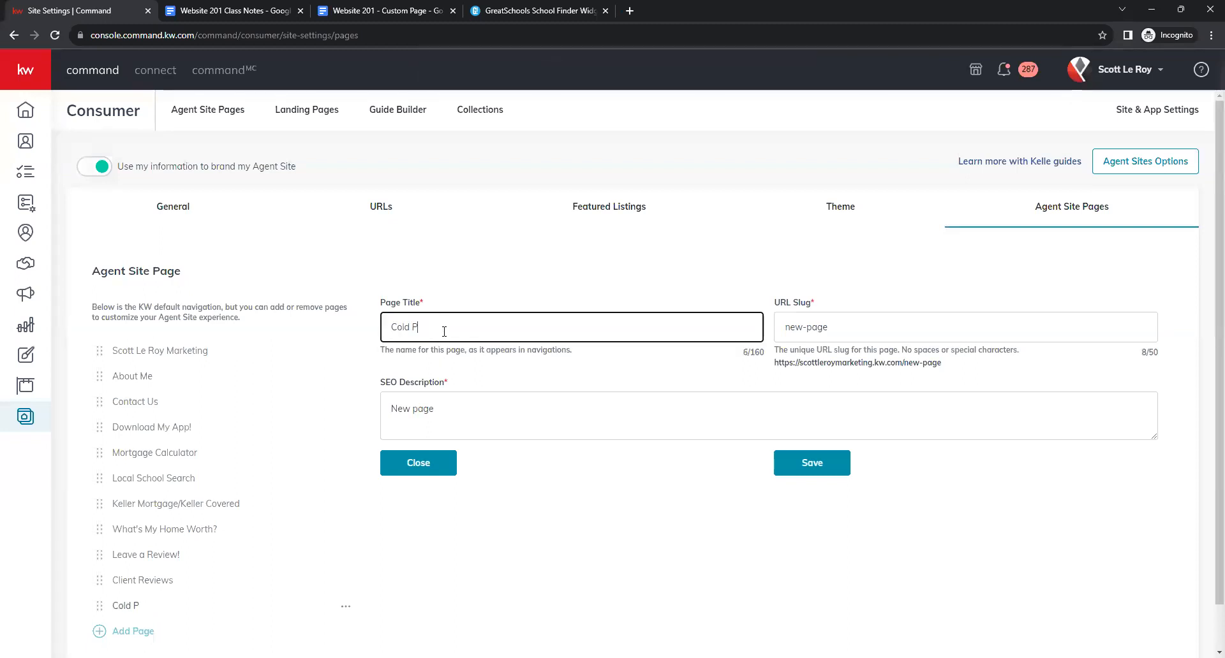
{"action": "type", "text": "Properties"}
Give it slug sold and description 'Check out these sold properties!', and save it.
{"action": "key", "text": "Tab"}
{"action": "type", "text": "sold"}
{"action": "key", "text": "Tab"}
{"action": "key", "text": "ctrl+a"}
{"action": "type", "text": "Check out these sold prop"}
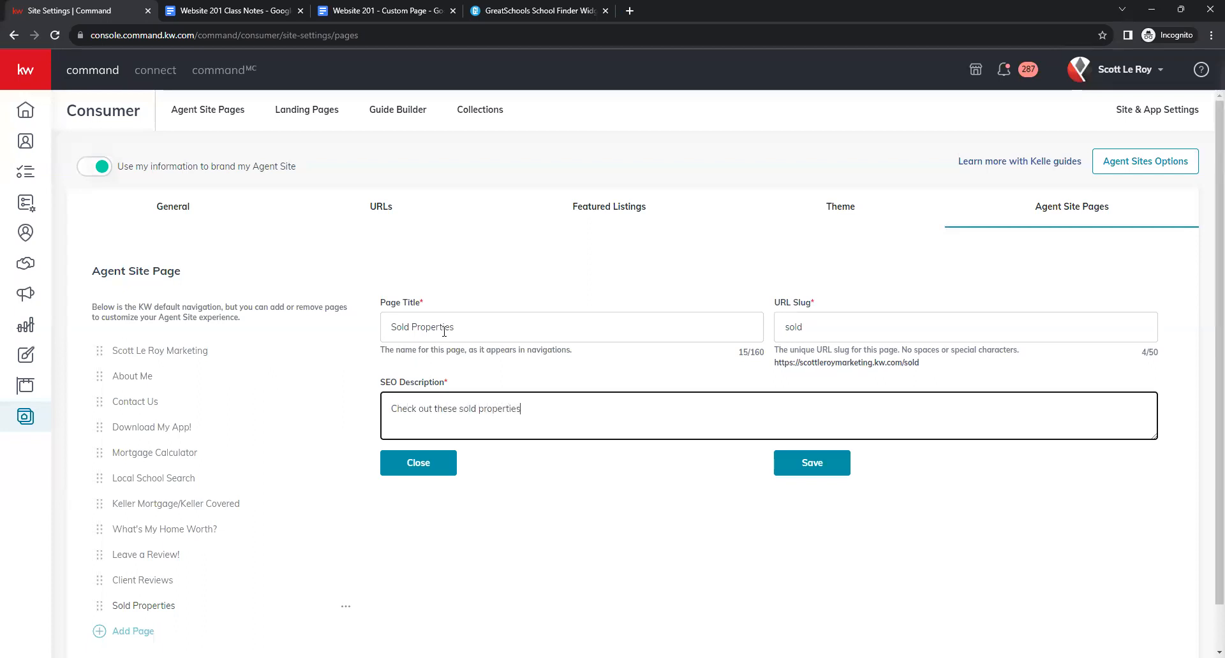
{"action": "left_click", "coordinate": [791, 462]}
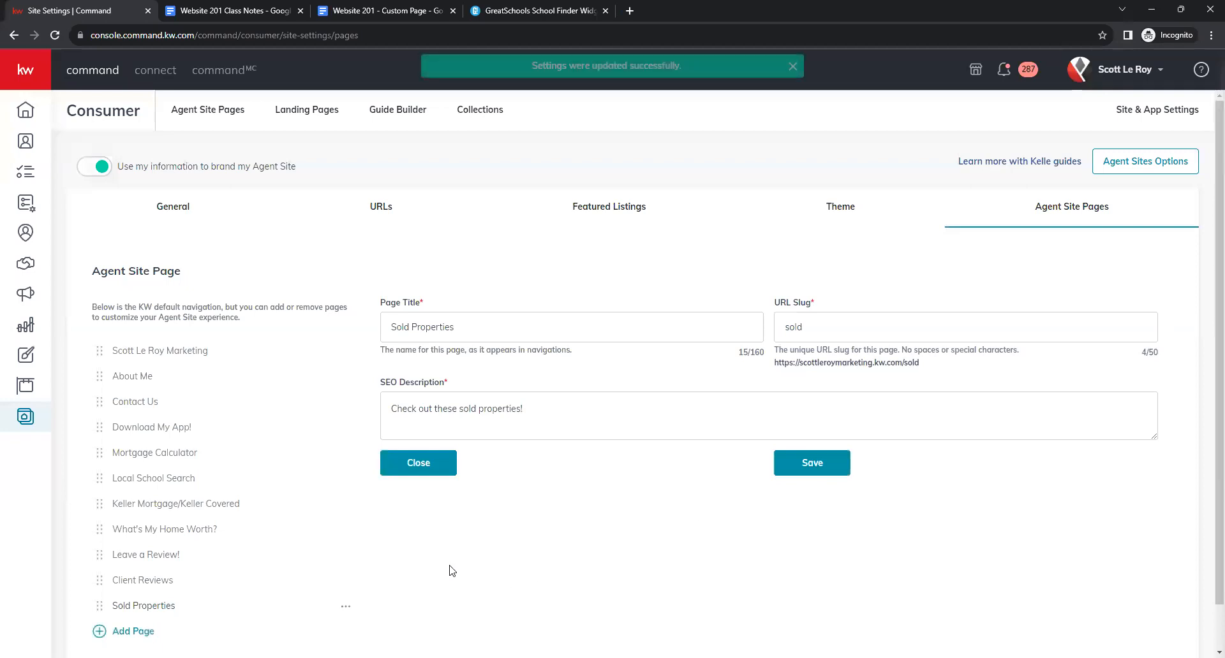
{"action": "scroll", "coordinate": [361, 553], "scroll_direction": "down", "scroll_amount": 1}
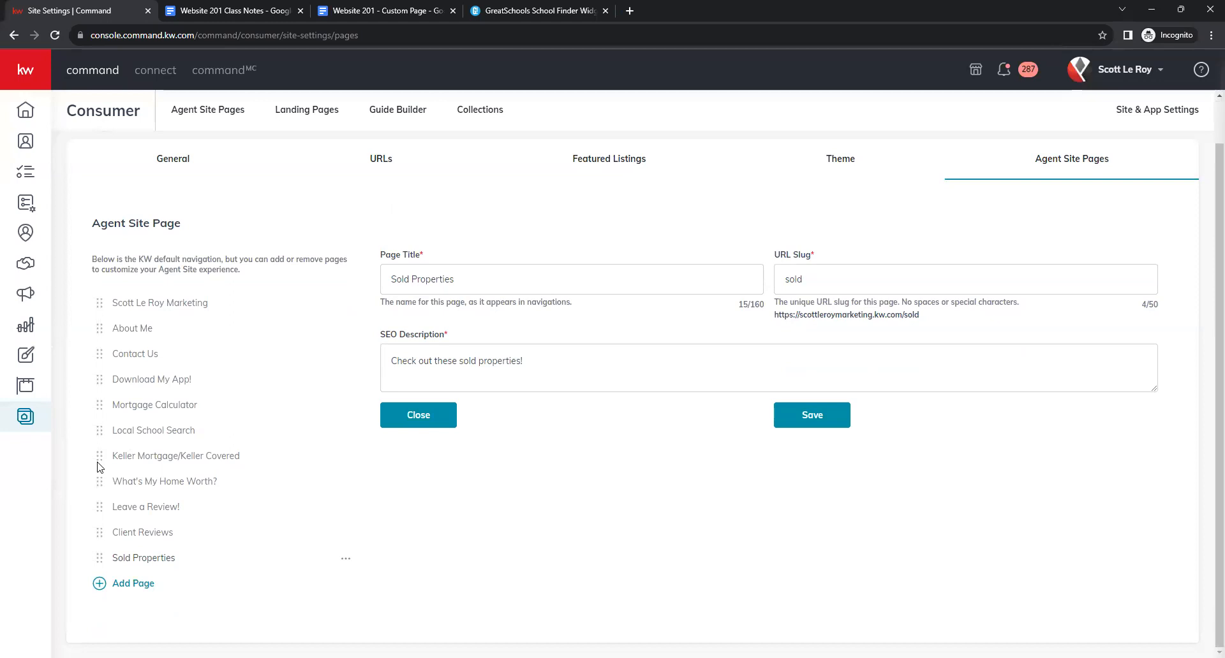
Move Keller Mortgage/Keller Covered higher in the navigation and return to the Agent Site Pages list.
{"action": "mouse_move", "coordinate": [101, 461]}
{"action": "left_mouse_down"}
{"action": "mouse_move", "coordinate": [101, 391]}
{"action": "mouse_move", "coordinate": [93, 514]}
{"action": "mouse_move", "coordinate": [99, 456]}
{"action": "left_mouse_up"}
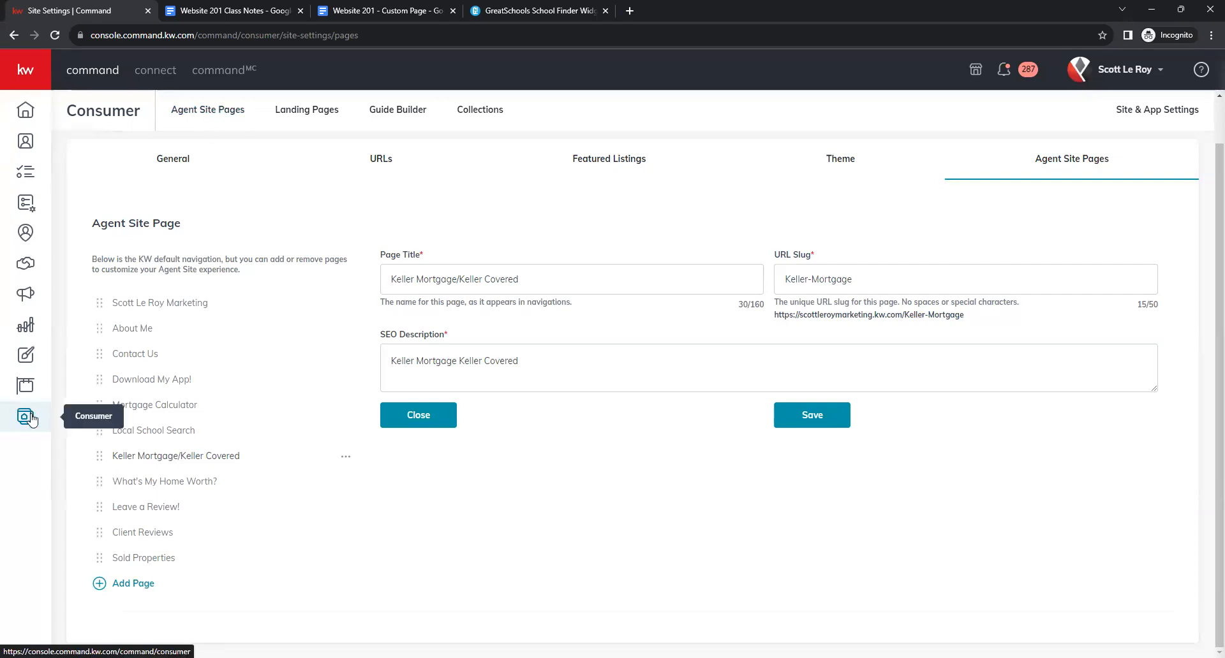
{"action": "left_click", "coordinate": [196, 124]}
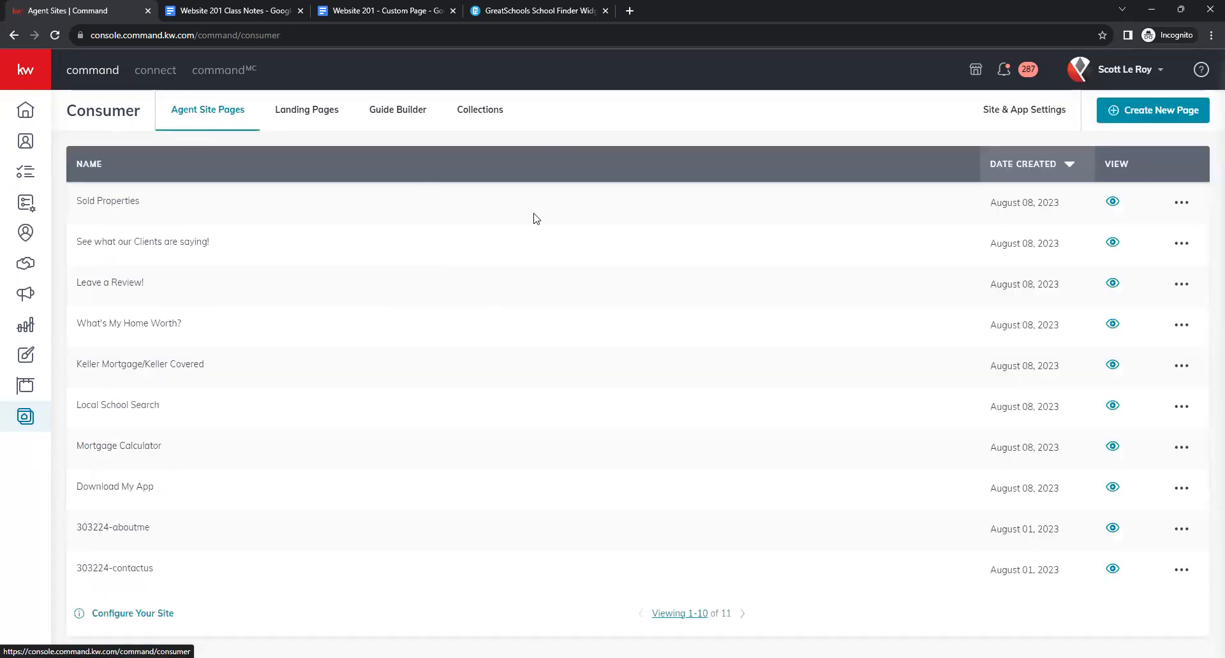
{"action": "scroll", "coordinate": [751, 345], "scroll_direction": "down", "scroll_amount": 1}
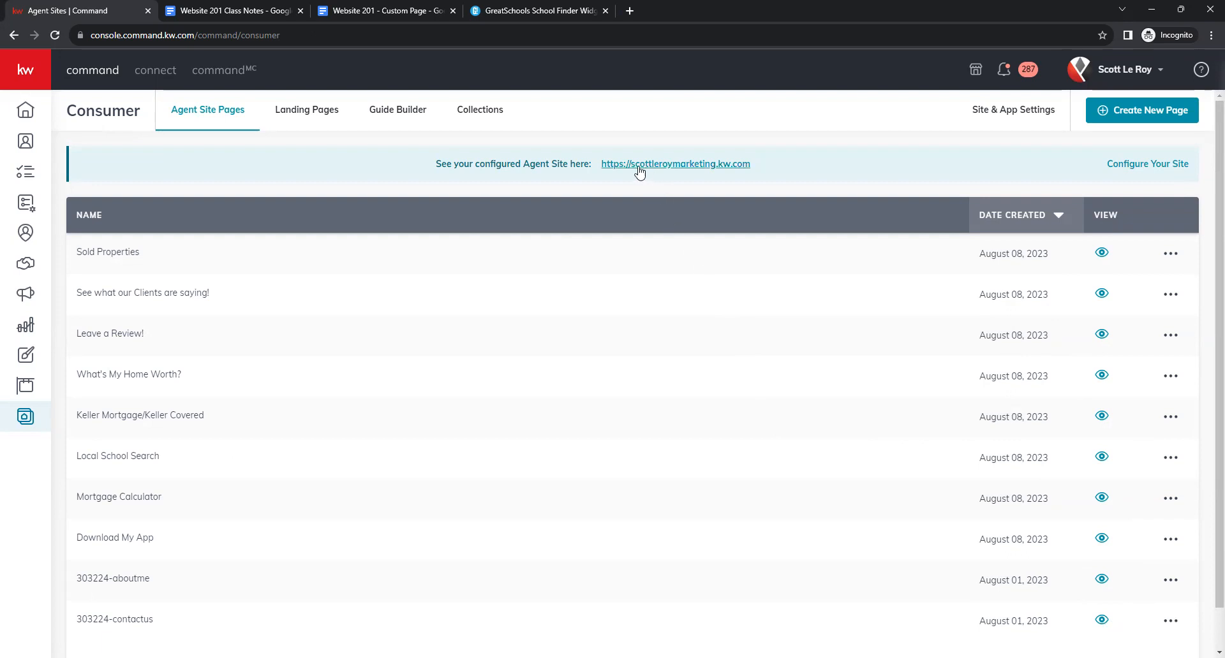
Open the live agent site in a new tab and visit the Download My App! page.
{"action": "left_click", "coordinate": [679, 168]}
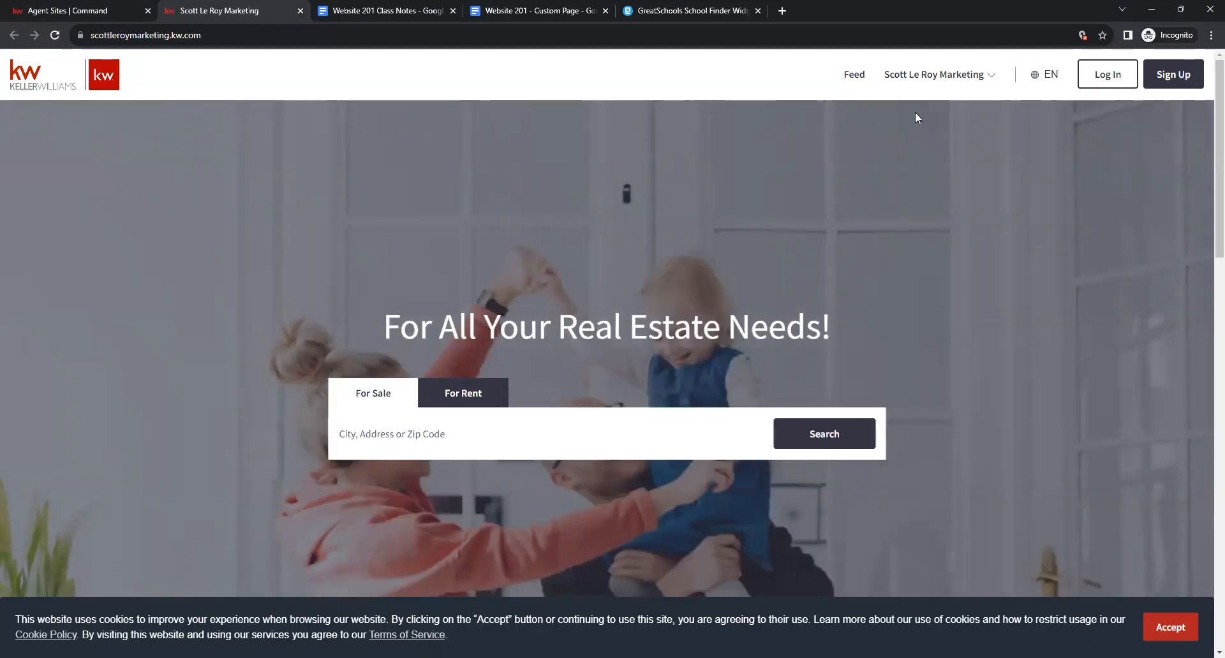
{"action": "left_click", "coordinate": [964, 78]}
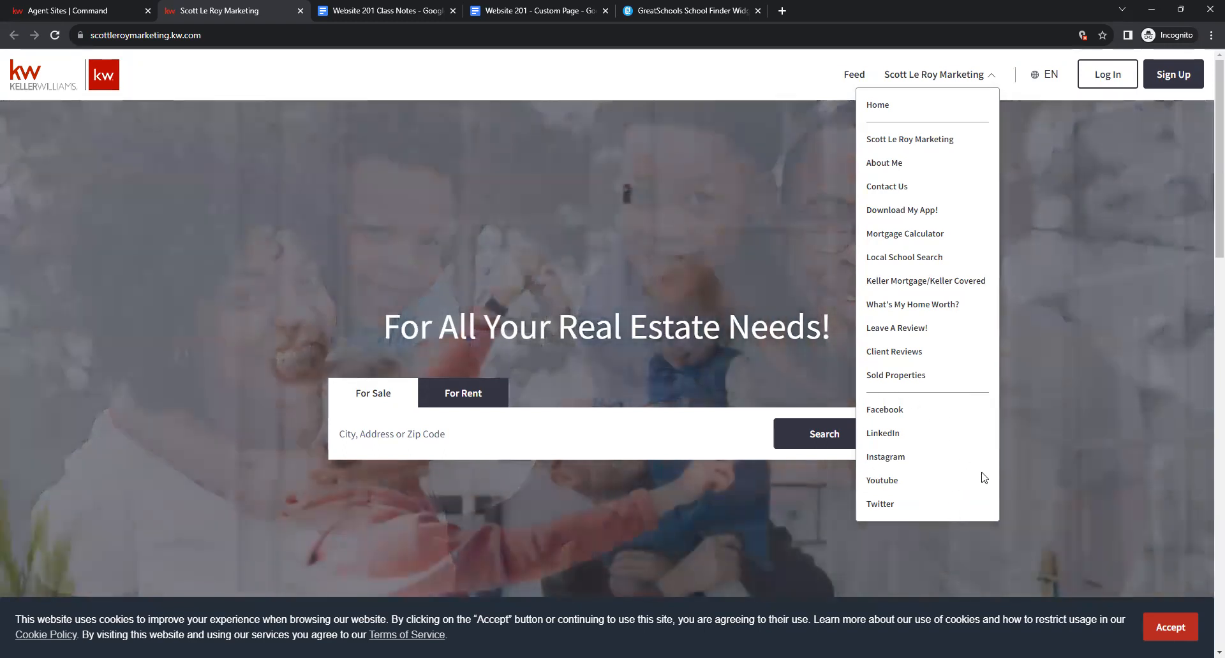
{"action": "left_click", "coordinate": [901, 212]}
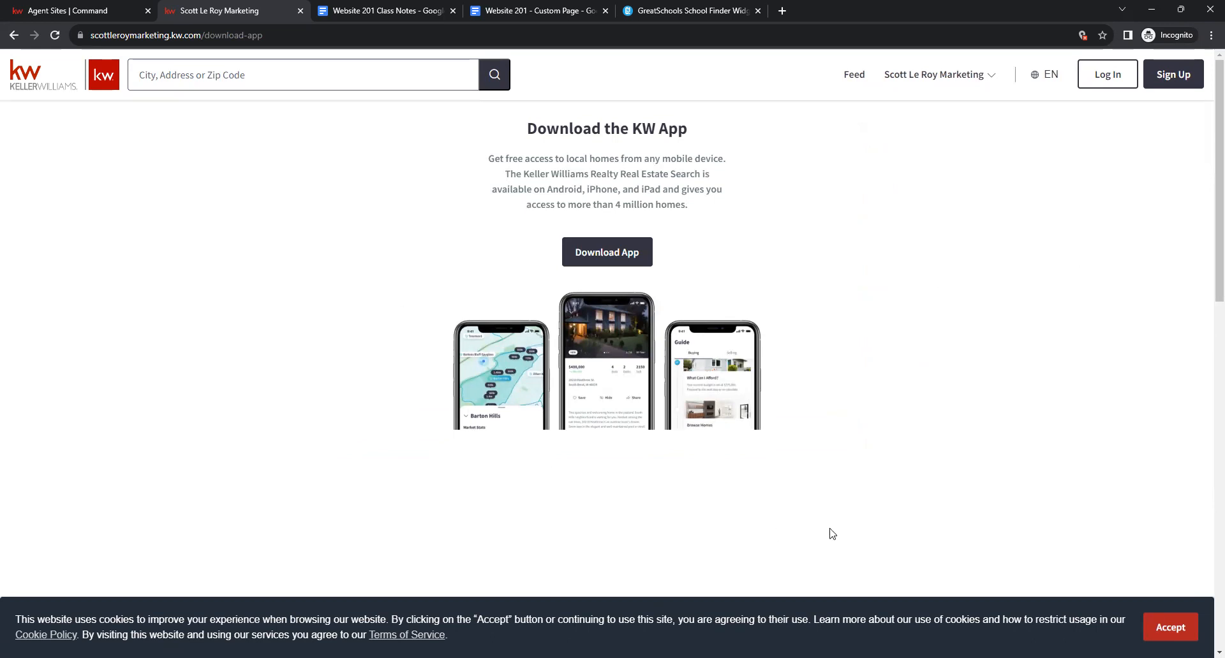
On the Mortgage Calculator page, enter a 500000 home value with a 15% down payment.
{"action": "left_click", "coordinate": [949, 76]}
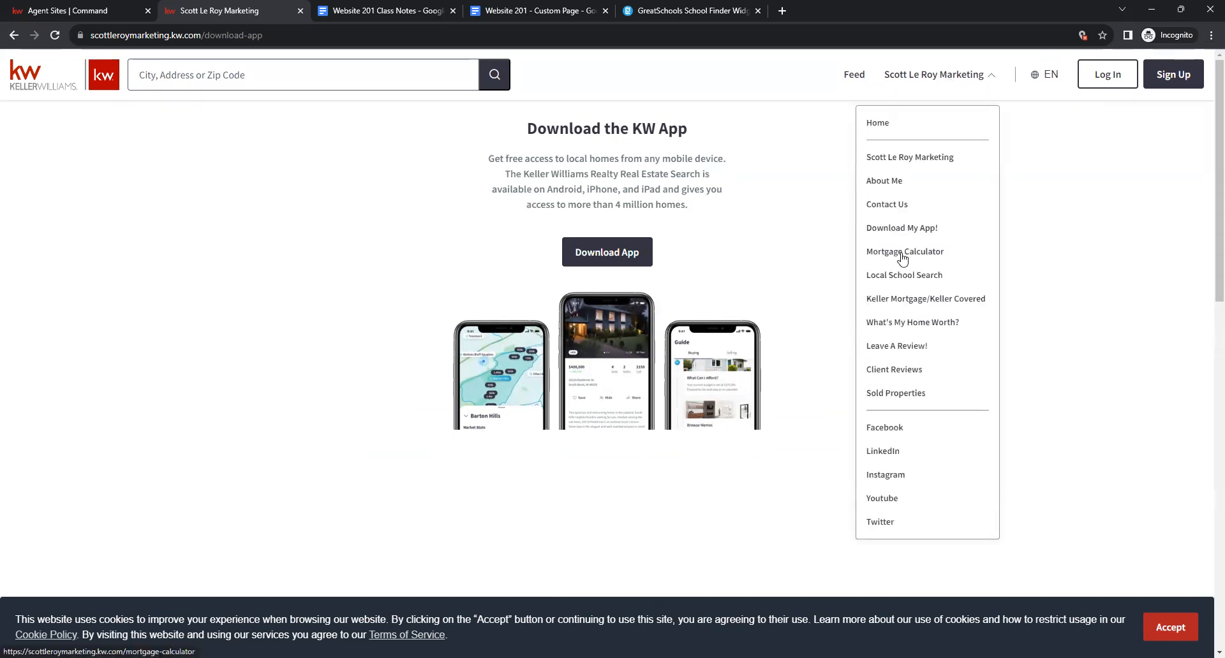
{"action": "left_click", "coordinate": [904, 257]}
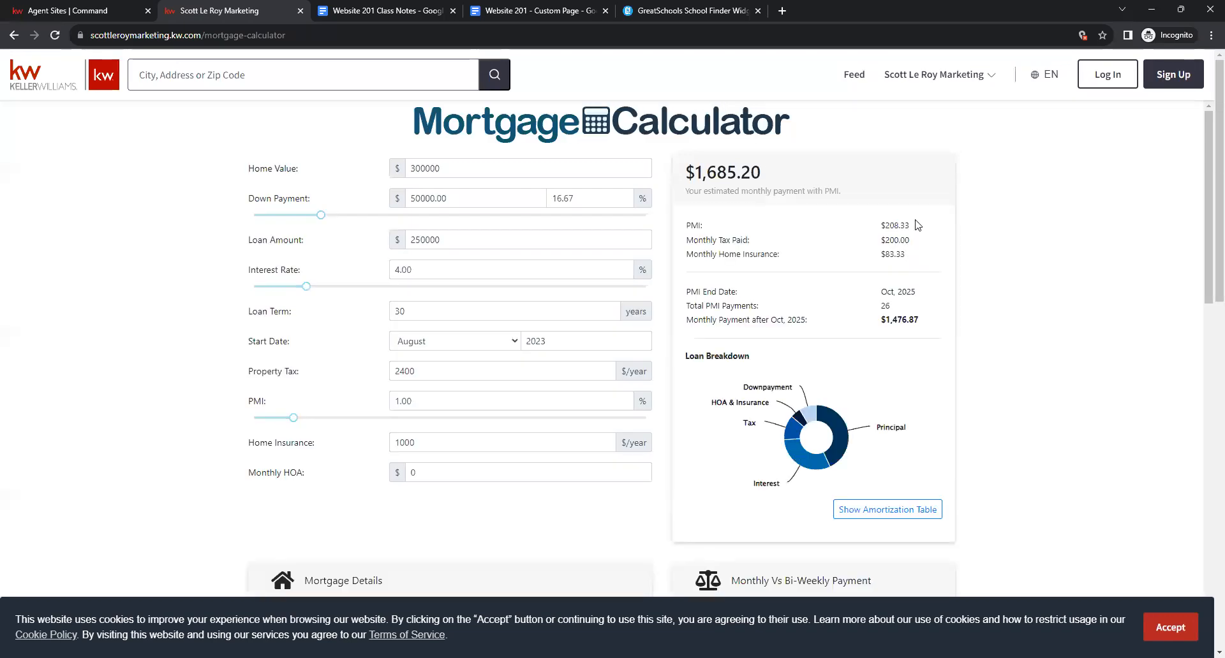
{"action": "left_click", "coordinate": [1170, 627]}
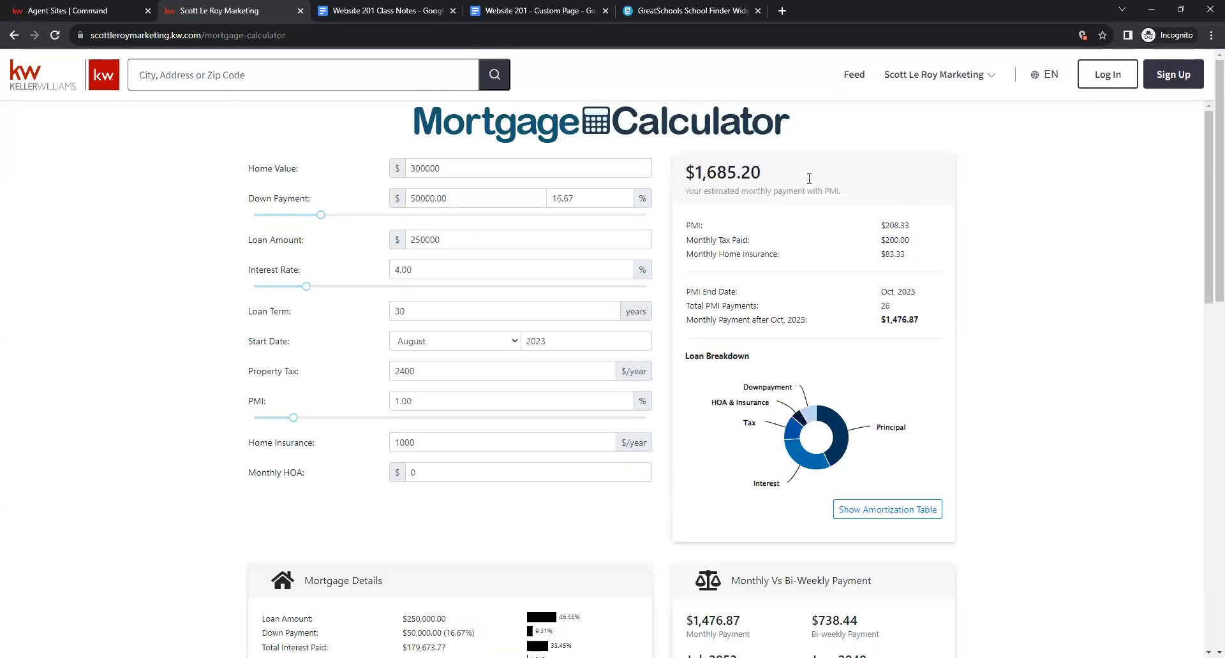
{"action": "left_click", "coordinate": [512, 173]}
{"action": "double_click", "coordinate": [512, 173]}
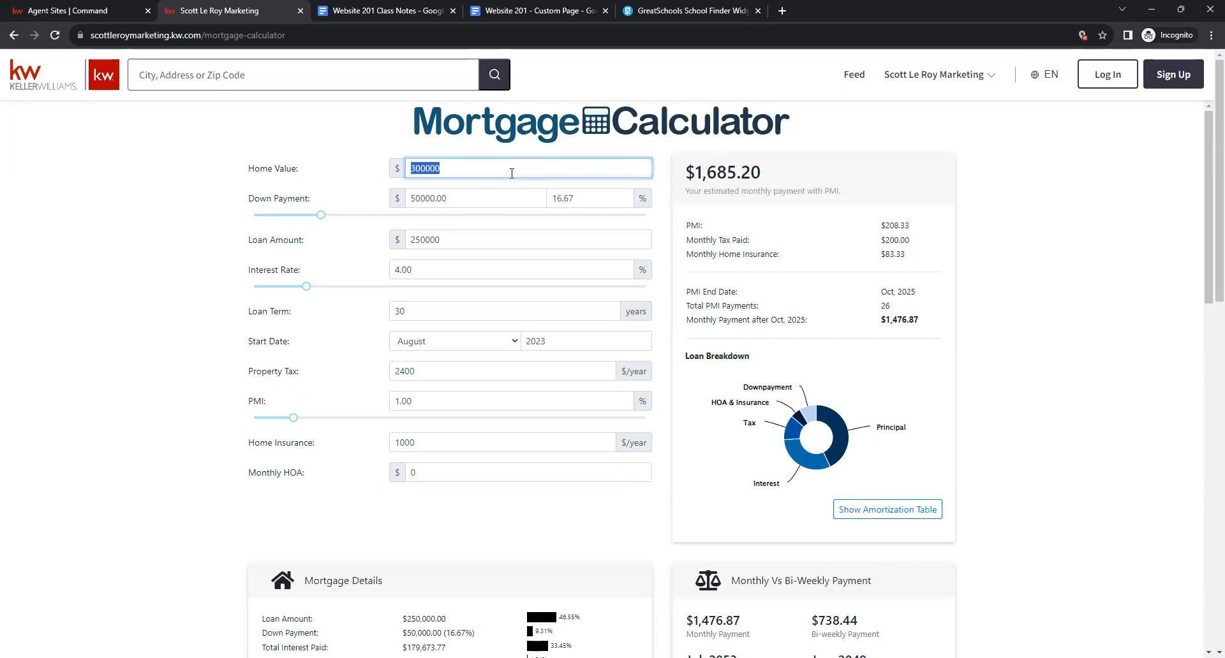
{"action": "type", "text": "50000"}
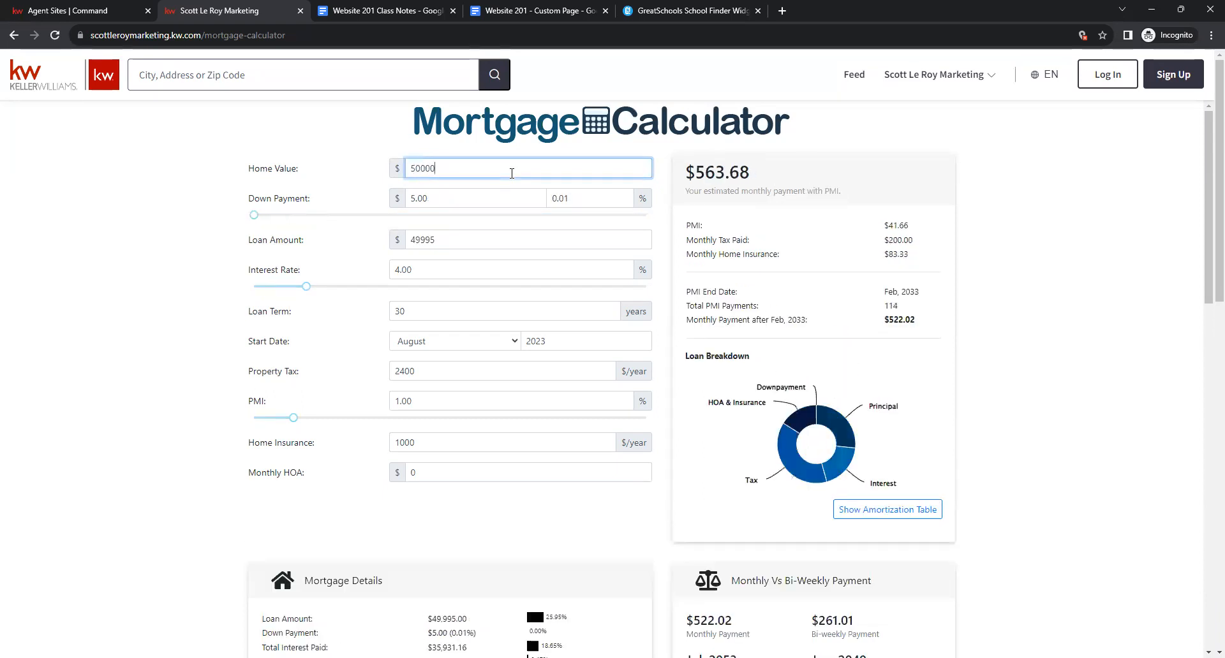
{"action": "type", "text": "0"}
{"action": "left_click_drag", "start_coordinate": [254, 215], "coordinate": [313, 215]}
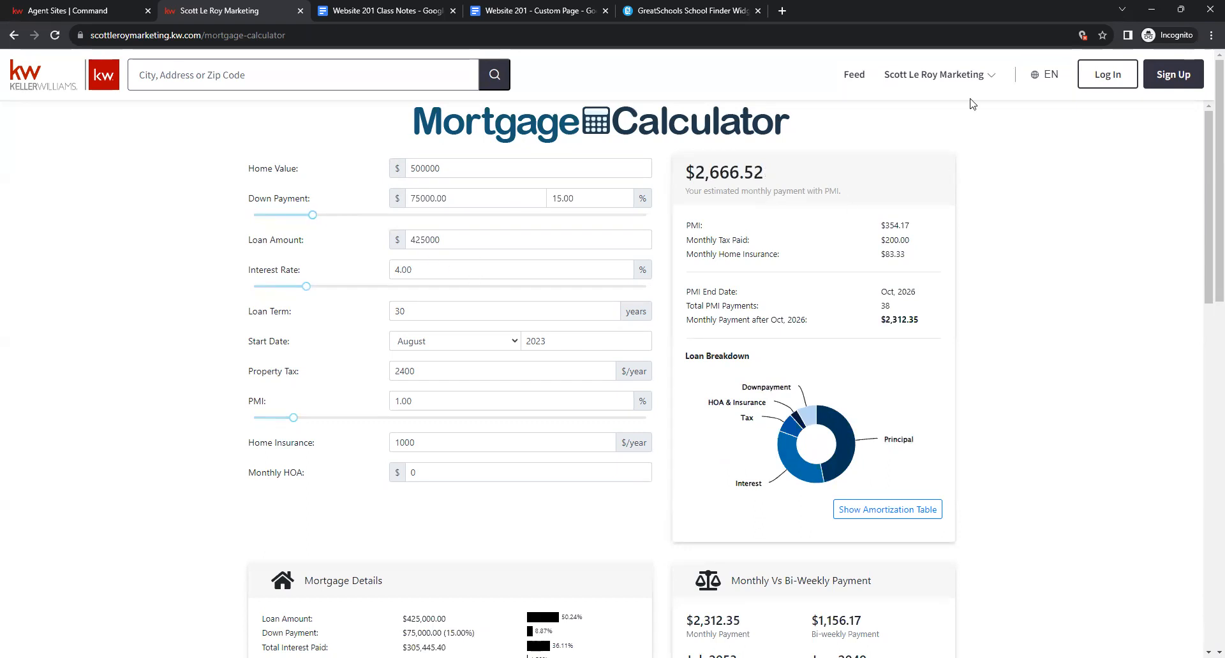
{"action": "left_click", "coordinate": [947, 74]}
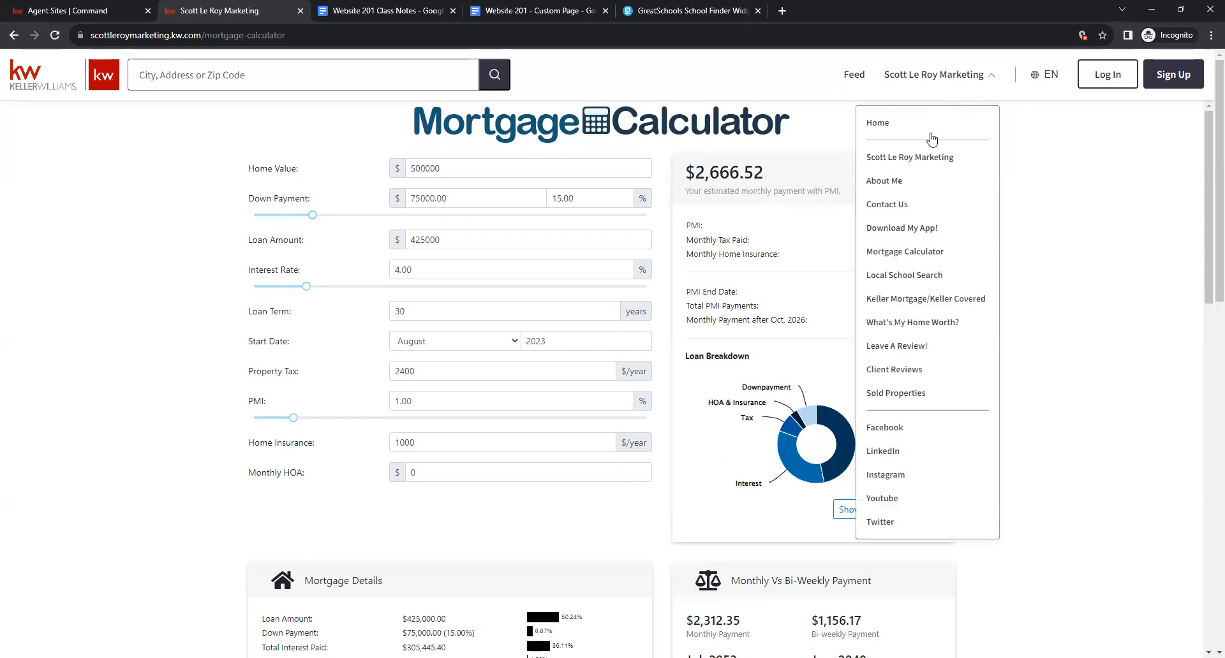
Try the Local School Search page's map, nearby school list and search form.
{"action": "left_click", "coordinate": [911, 277]}
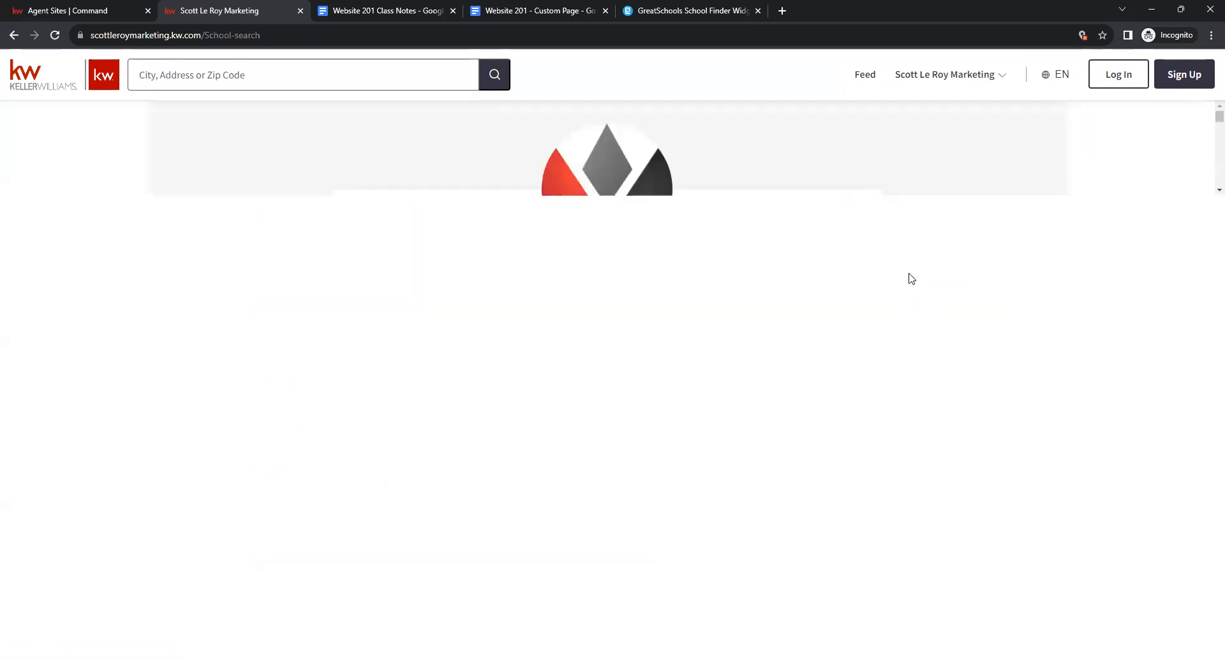
{"action": "scroll", "coordinate": [874, 264], "scroll_direction": "down", "scroll_amount": 1}
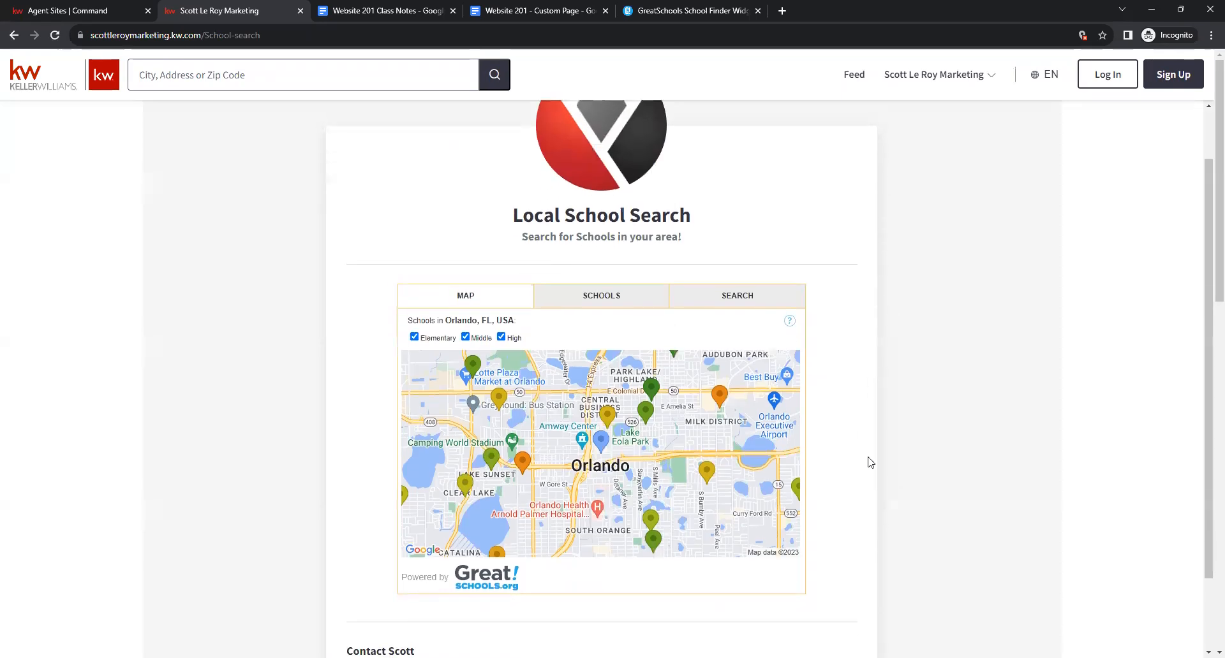
{"action": "left_click_drag", "start_coordinate": [517, 324], "coordinate": [425, 337]}
{"action": "left_click", "coordinate": [445, 326]}
{"action": "left_click", "coordinate": [599, 298]}
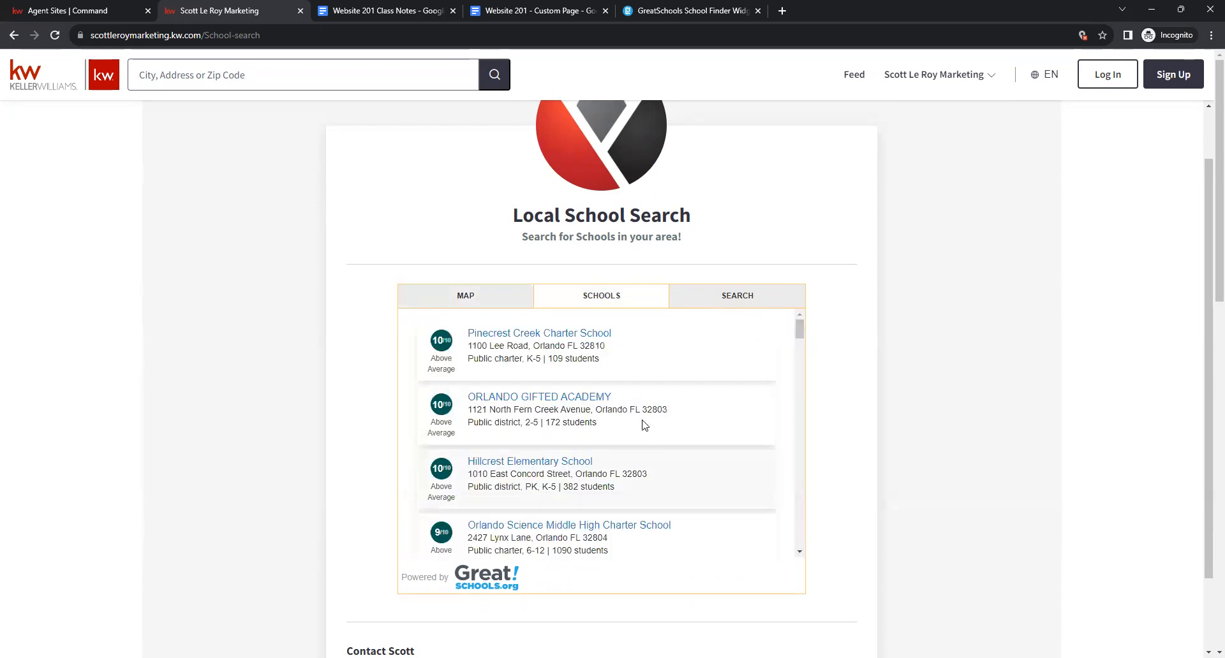
{"action": "left_click", "coordinate": [721, 296]}
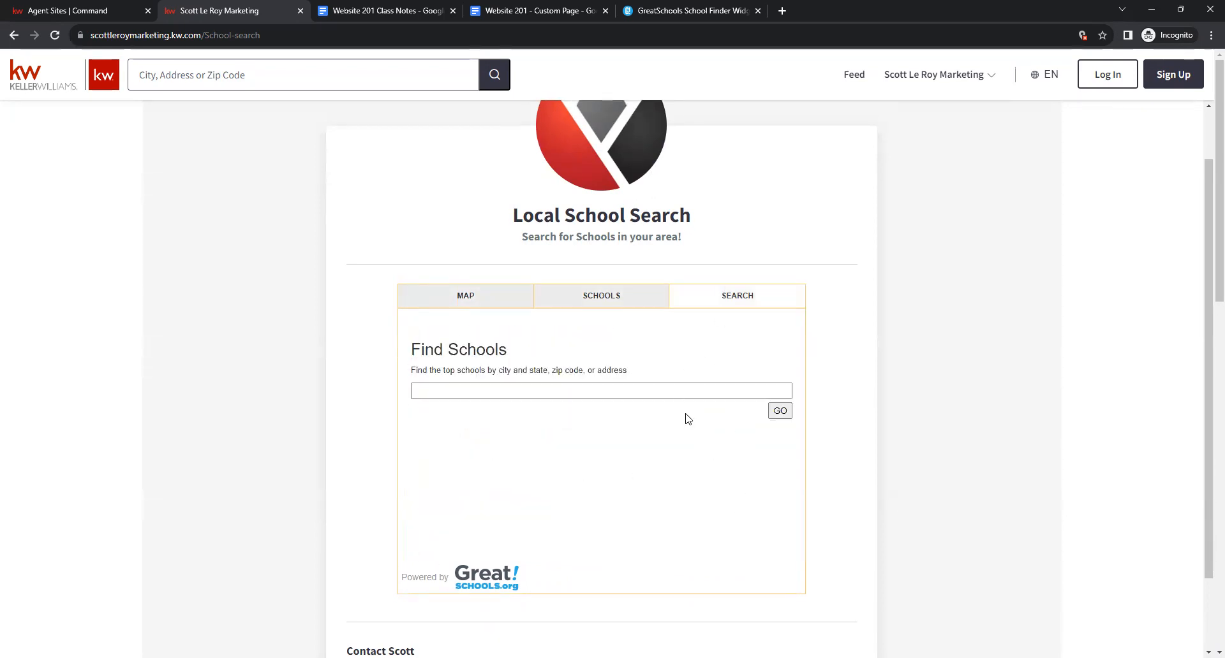
{"action": "scroll", "coordinate": [709, 430], "scroll_direction": "up", "scroll_amount": 1}
{"action": "scroll", "coordinate": [716, 428], "scroll_direction": "down", "scroll_amount": 4}
{"action": "scroll", "coordinate": [799, 376], "scroll_direction": "up", "scroll_amount": 3}
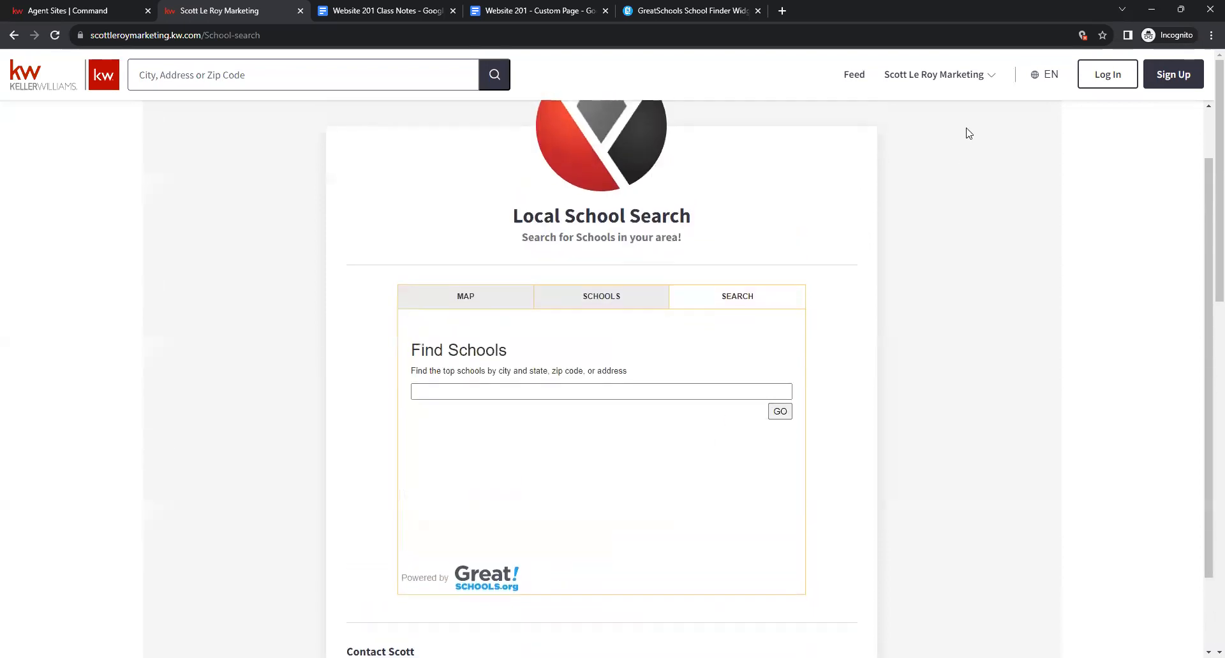
Open the Keller Mortgage/Keller Covered page and scroll through its savings content.
{"action": "left_click", "coordinate": [970, 78]}
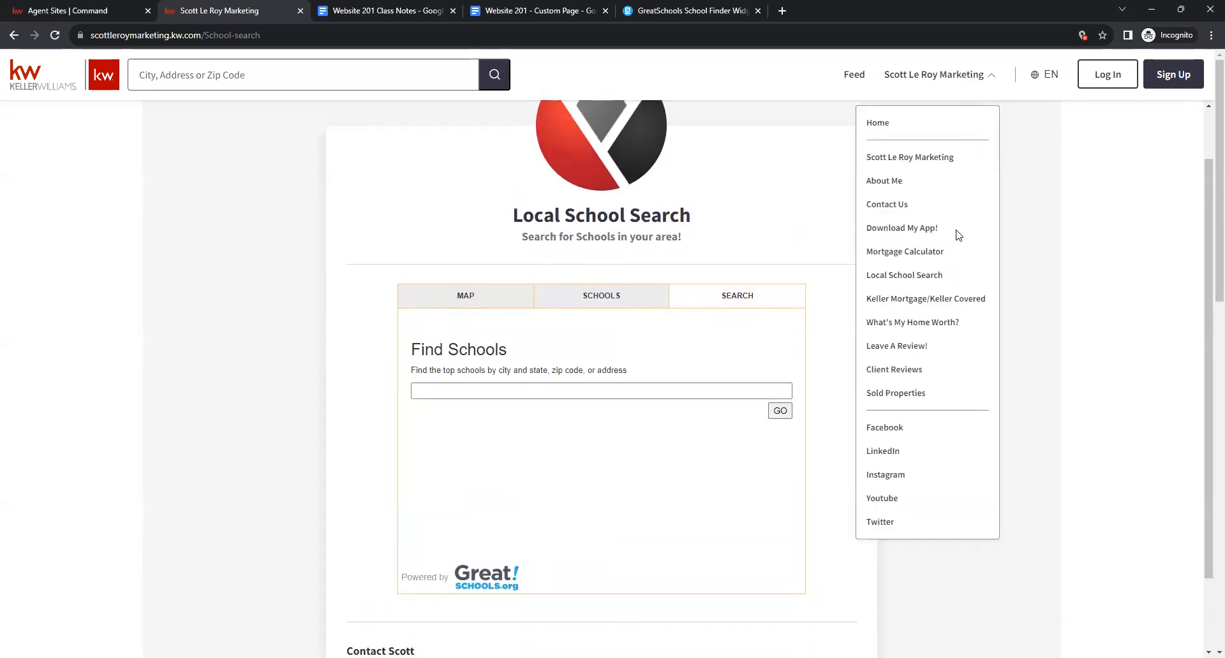
{"action": "left_click", "coordinate": [961, 301]}
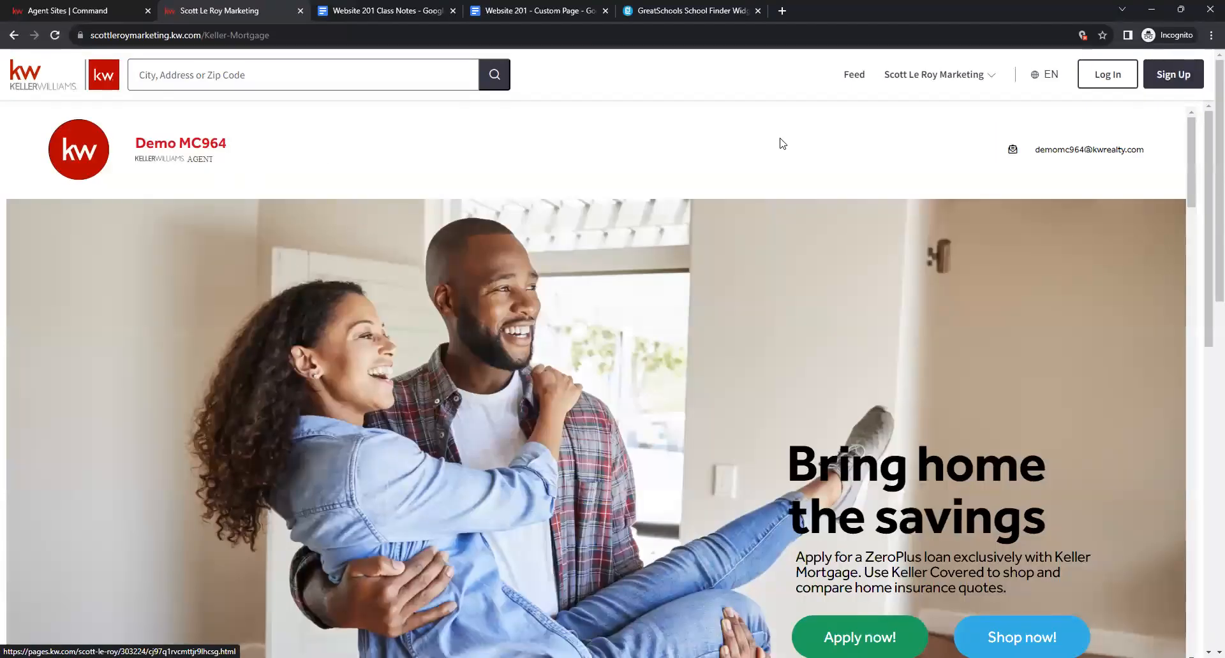
{"action": "scroll", "coordinate": [780, 236], "scroll_direction": "down", "scroll_amount": 10}
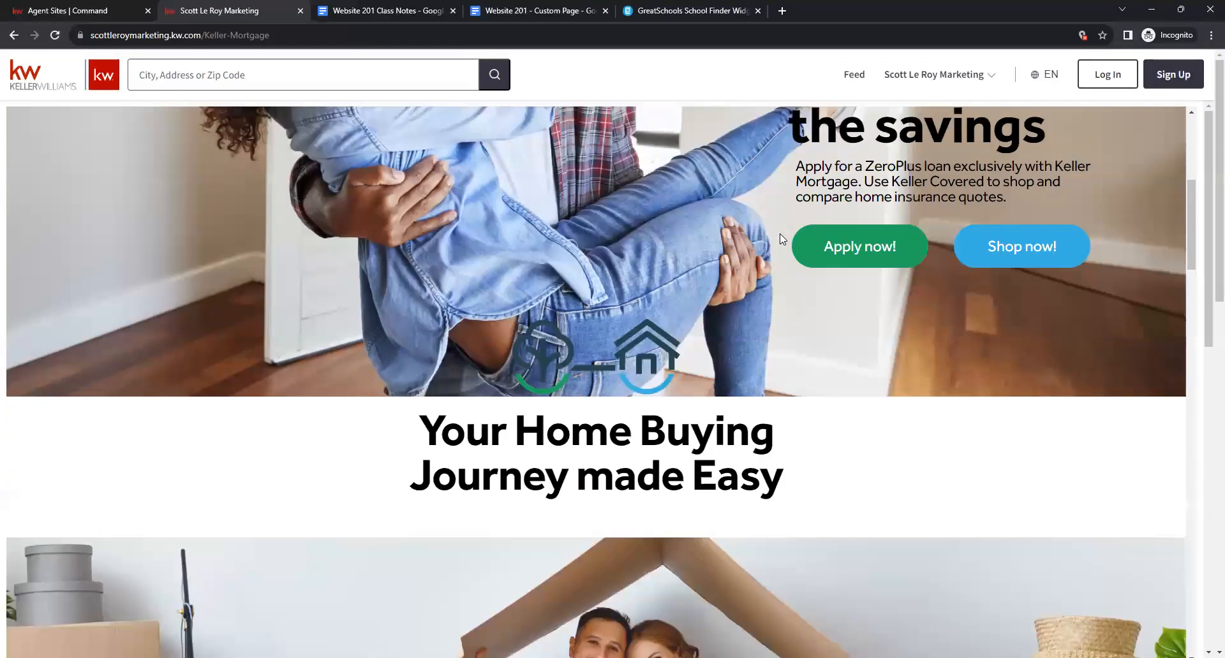
{"action": "scroll", "coordinate": [782, 239], "scroll_direction": "down", "scroll_amount": 20}
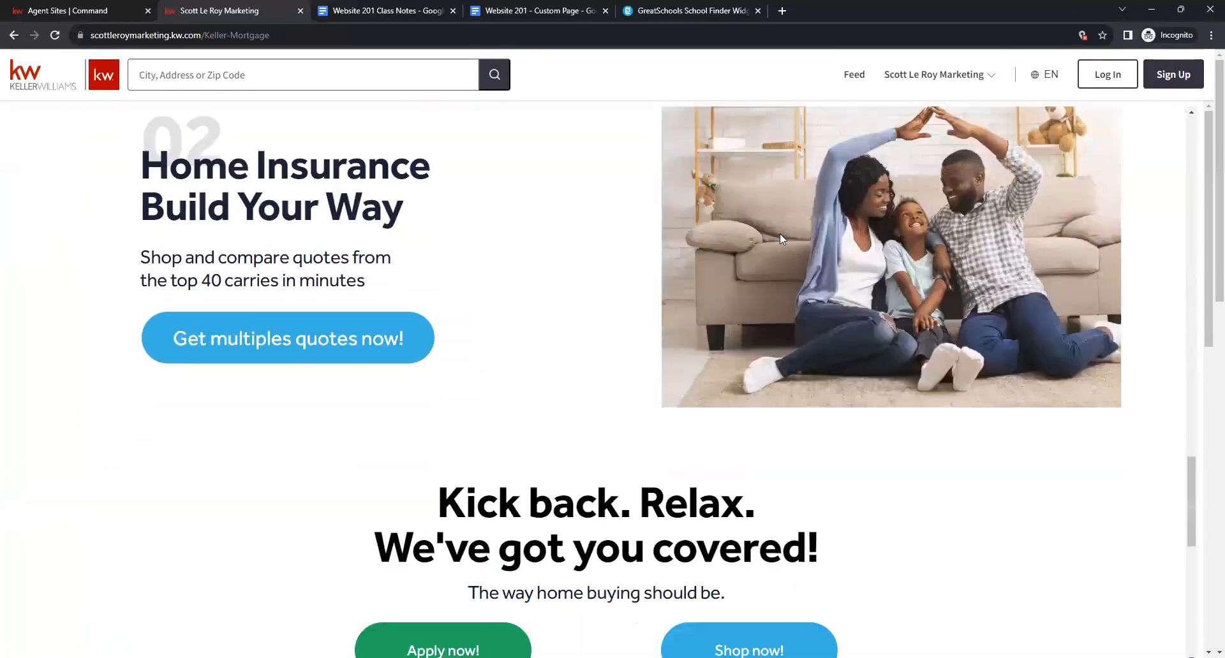
{"action": "scroll", "coordinate": [721, 211], "scroll_direction": "up", "scroll_amount": 20}
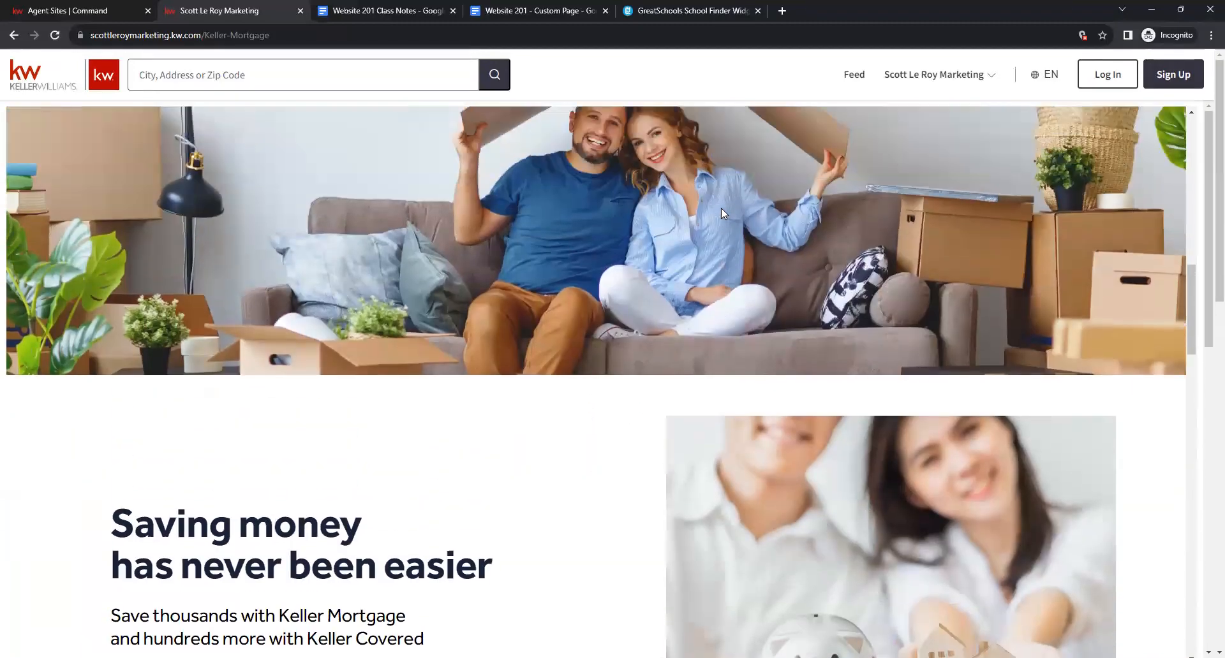
{"action": "scroll", "coordinate": [721, 208], "scroll_direction": "up", "scroll_amount": 10}
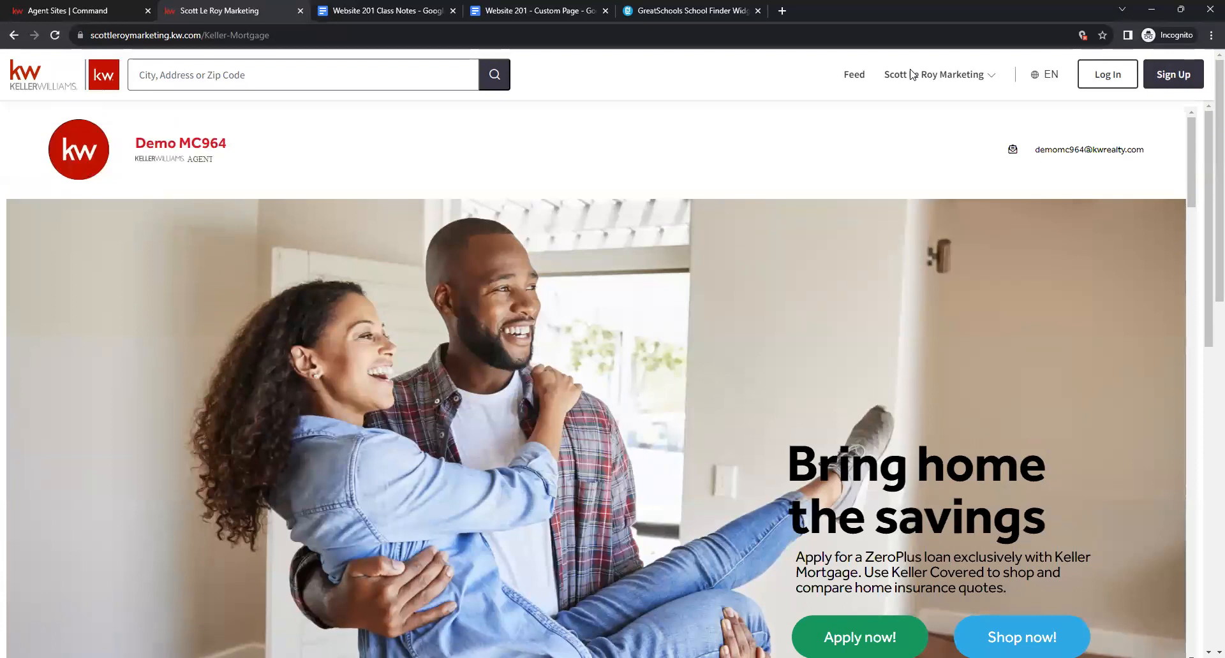
{"action": "left_click", "coordinate": [911, 74]}
Visit the What's My Home Worth? page, then the Leave A Review! page.
{"action": "left_click", "coordinate": [911, 322]}
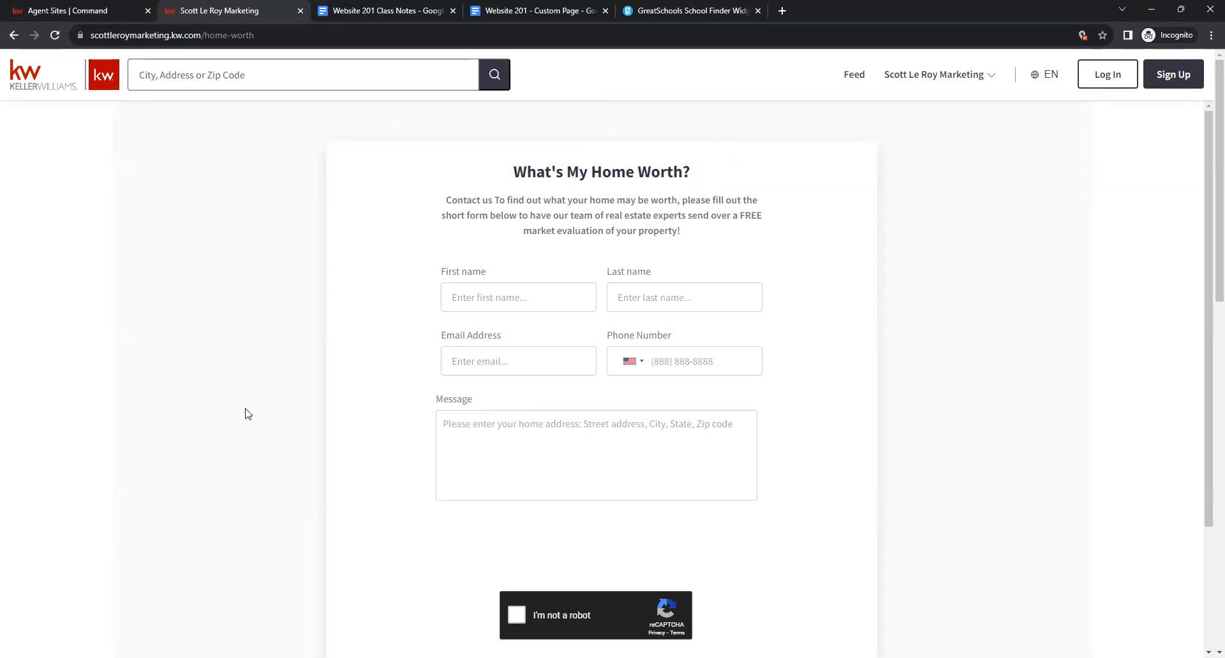
{"action": "left_click", "coordinate": [939, 83]}
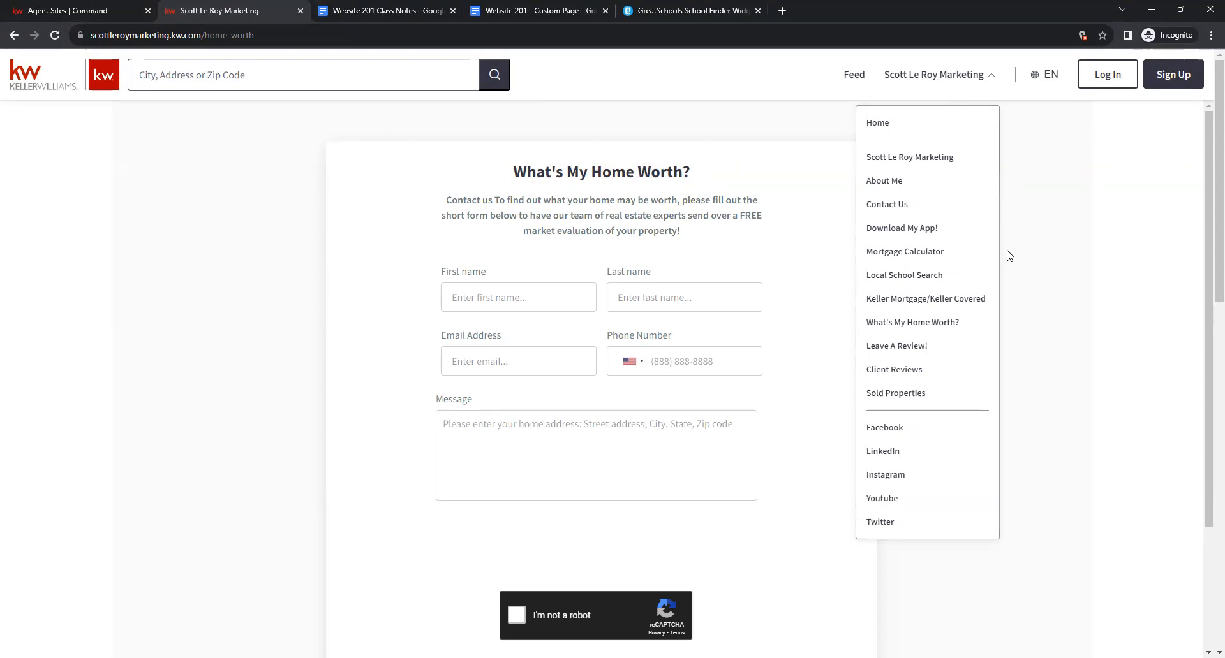
{"action": "left_click", "coordinate": [901, 350]}
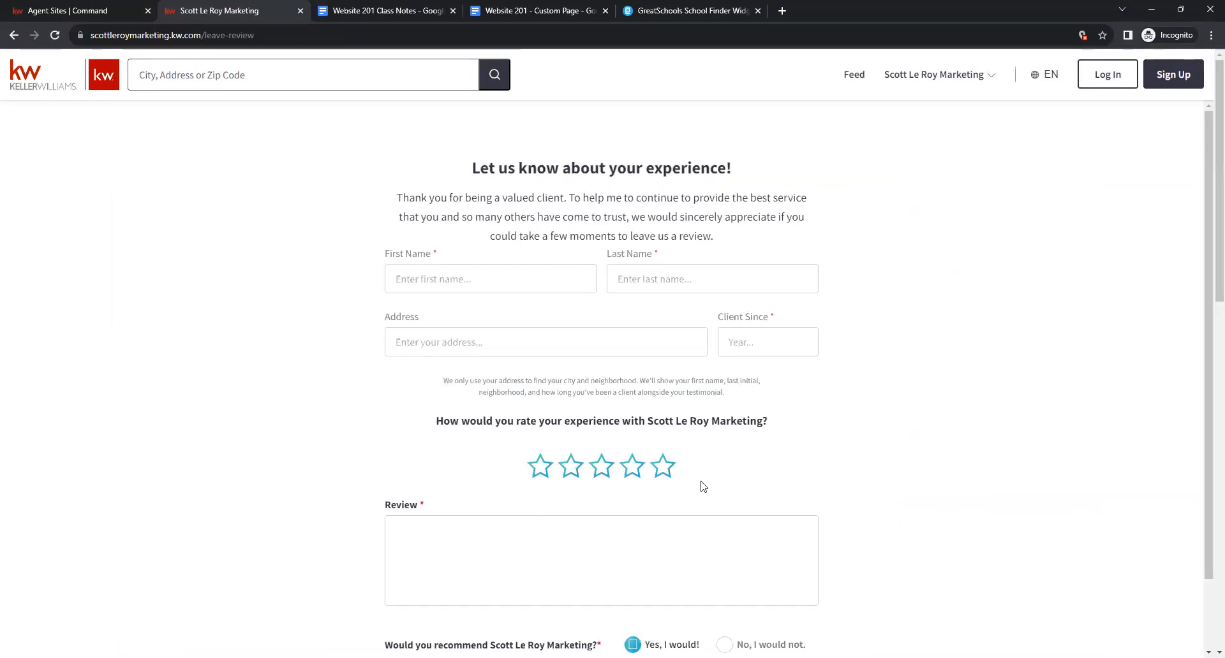
{"action": "scroll", "coordinate": [916, 314], "scroll_direction": "down", "scroll_amount": 1}
{"action": "scroll", "coordinate": [927, 312], "scroll_direction": "up", "scroll_amount": 1}
{"action": "scroll", "coordinate": [927, 311], "scroll_direction": "down", "scroll_amount": 1}
{"action": "scroll", "coordinate": [927, 310], "scroll_direction": "up", "scroll_amount": 1}
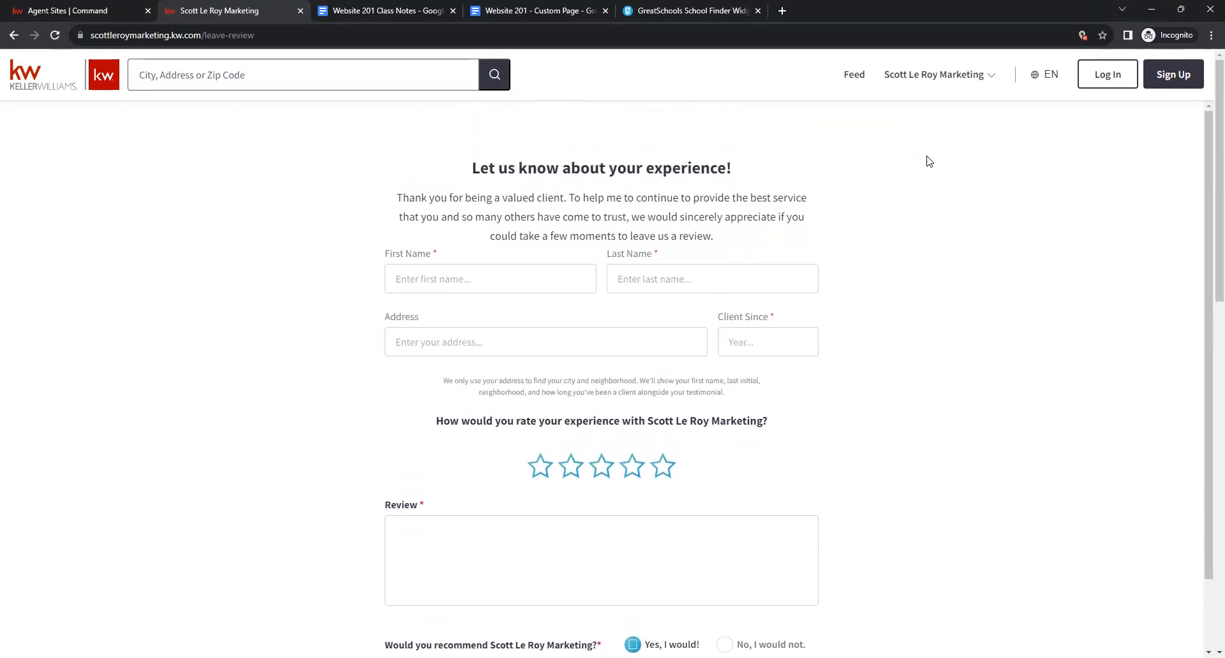
Open the Client Reviews page and load the remaining reviews with Show More.
{"action": "left_click", "coordinate": [936, 83]}
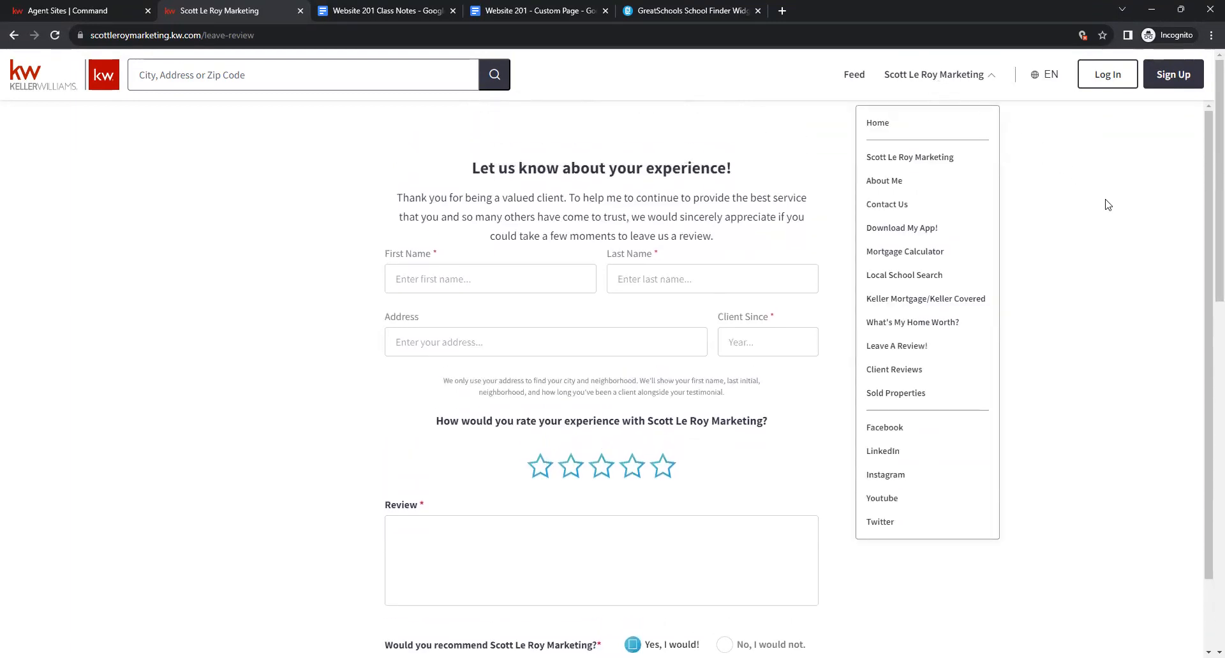
{"action": "left_click", "coordinate": [895, 371]}
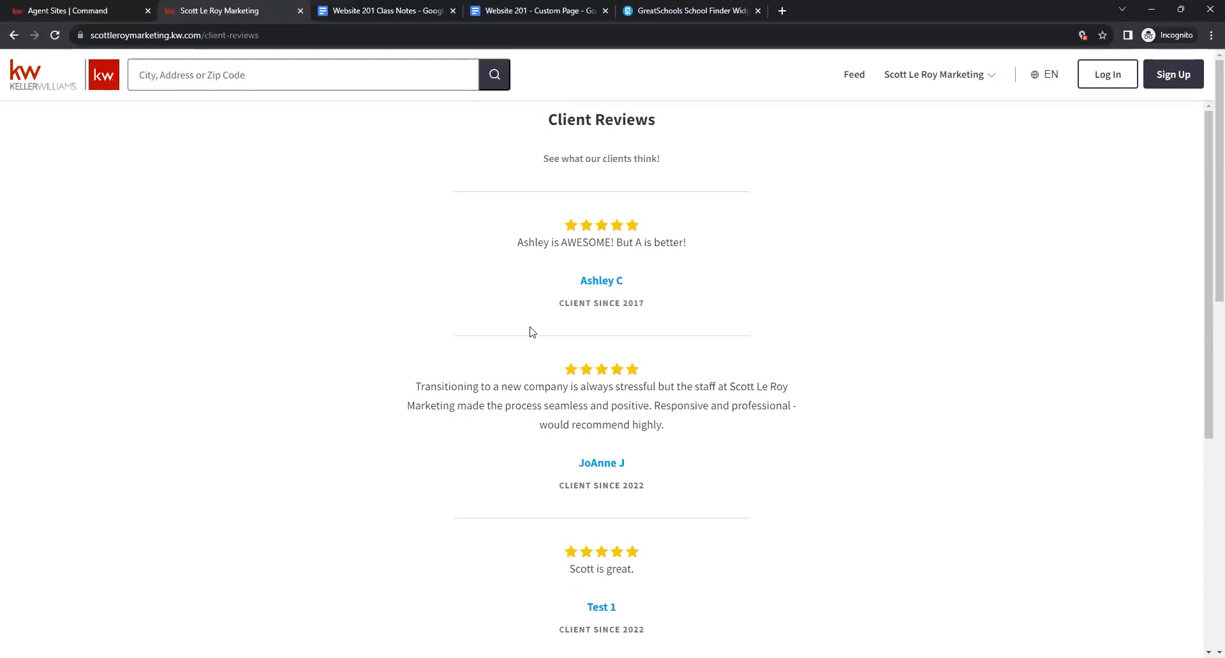
{"action": "scroll", "coordinate": [760, 276], "scroll_direction": "down", "scroll_amount": 5}
{"action": "scroll", "coordinate": [759, 279], "scroll_direction": "up", "scroll_amount": 2}
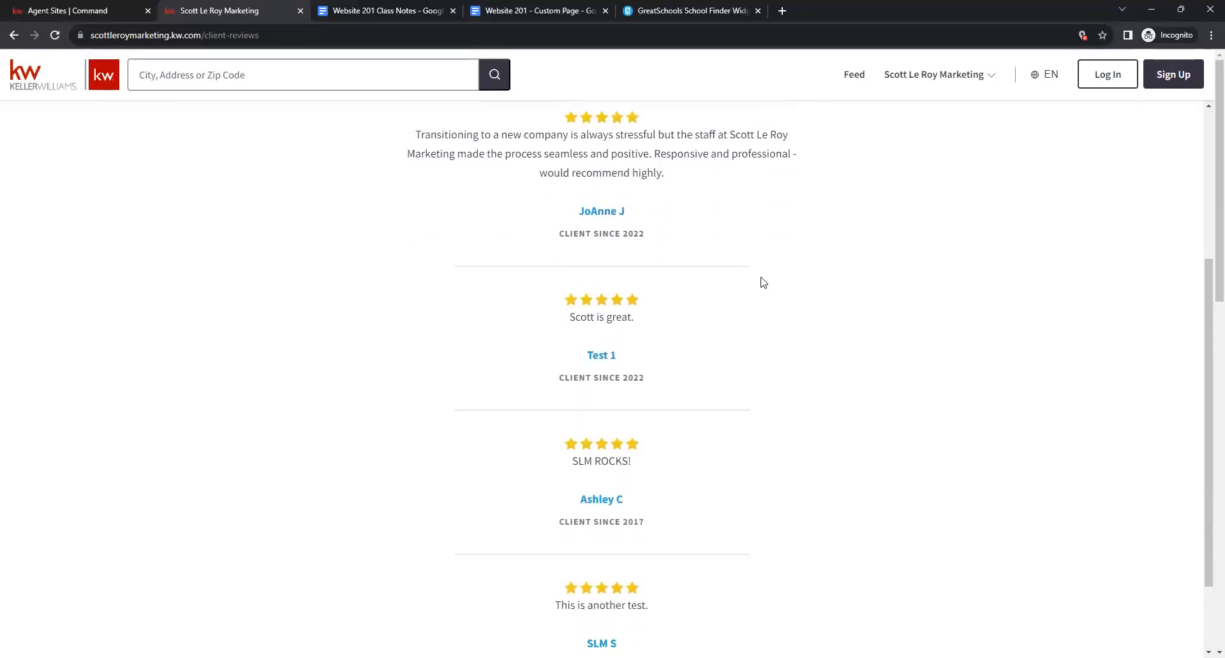
{"action": "scroll", "coordinate": [760, 281], "scroll_direction": "down", "scroll_amount": 2}
{"action": "left_click", "coordinate": [609, 629]}
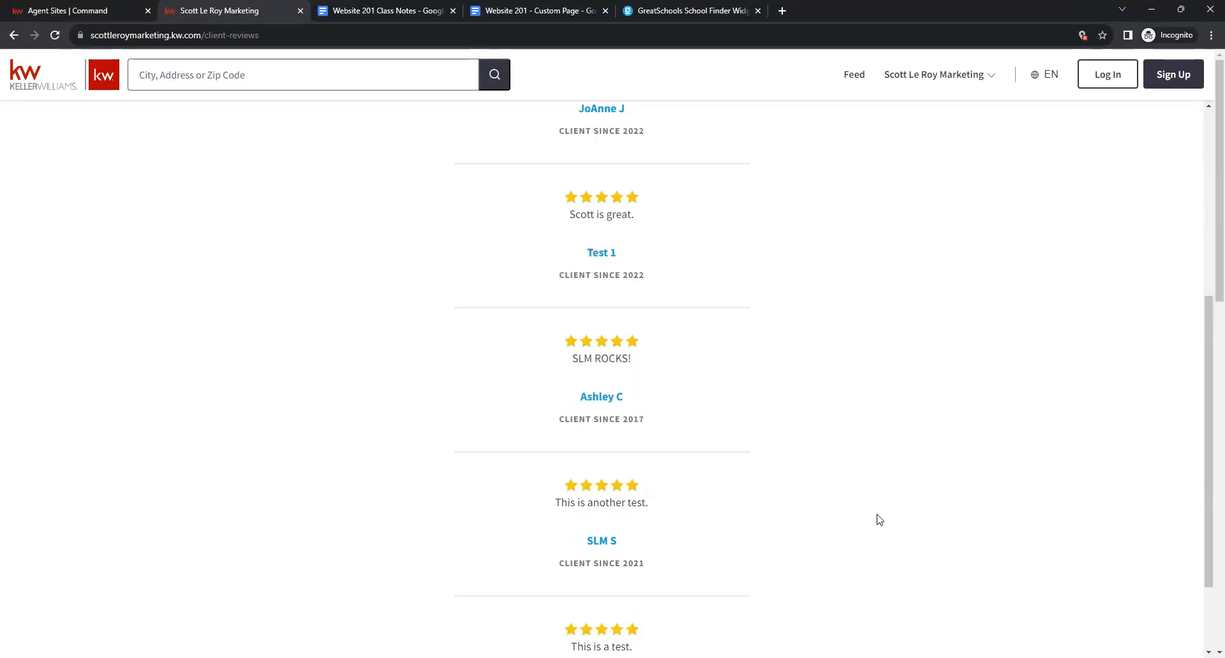
{"action": "scroll", "coordinate": [884, 504], "scroll_direction": "down", "scroll_amount": 1}
{"action": "scroll", "coordinate": [926, 434], "scroll_direction": "up", "scroll_amount": 4}
{"action": "scroll", "coordinate": [958, 375], "scroll_direction": "up", "scroll_amount": 3}
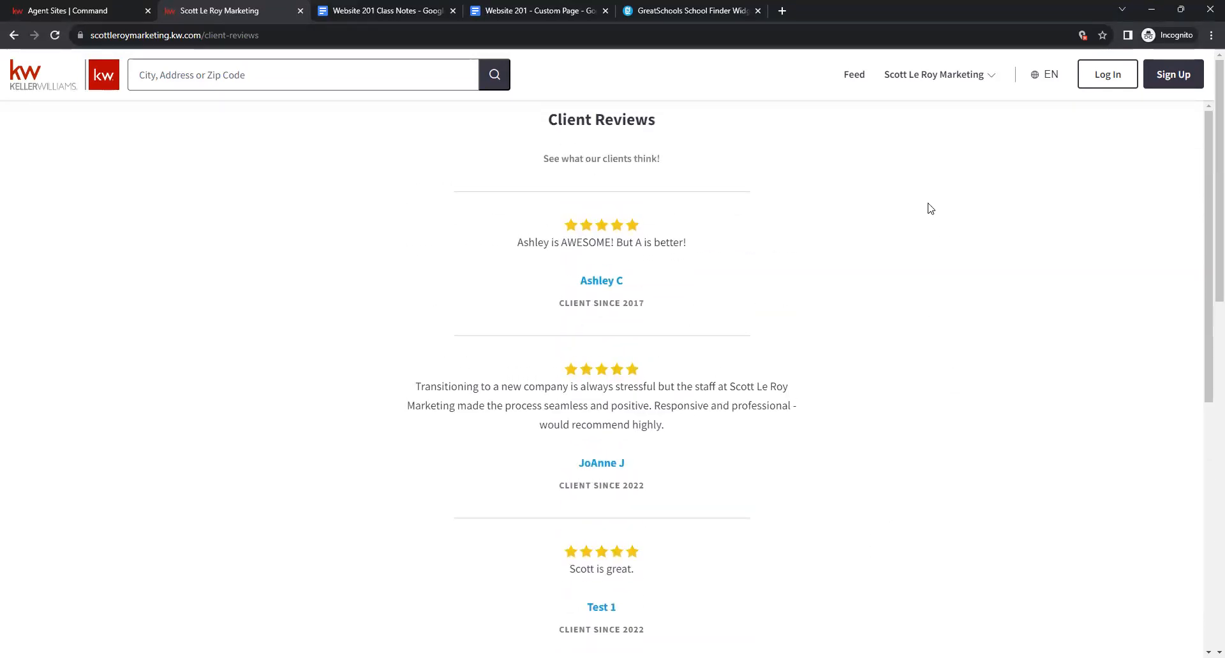
Open the Sold Properties page showing 123 Main Street and 444 Sample Blvd.
{"action": "left_click", "coordinate": [936, 76]}
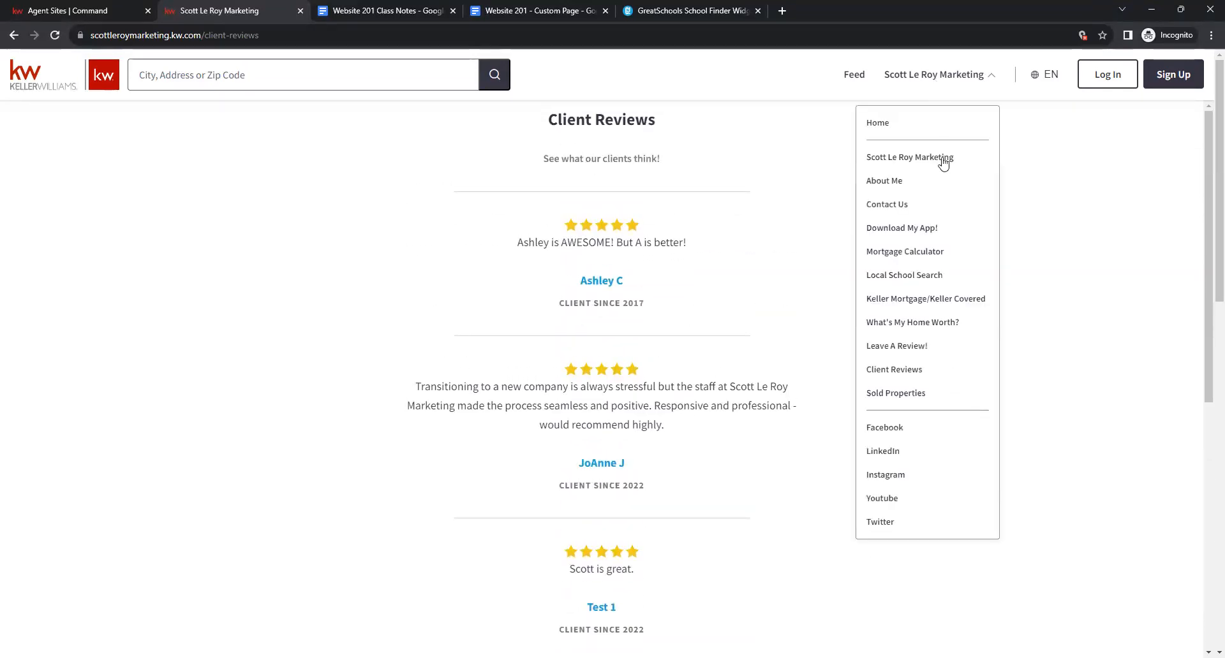
{"action": "left_click", "coordinate": [898, 394]}
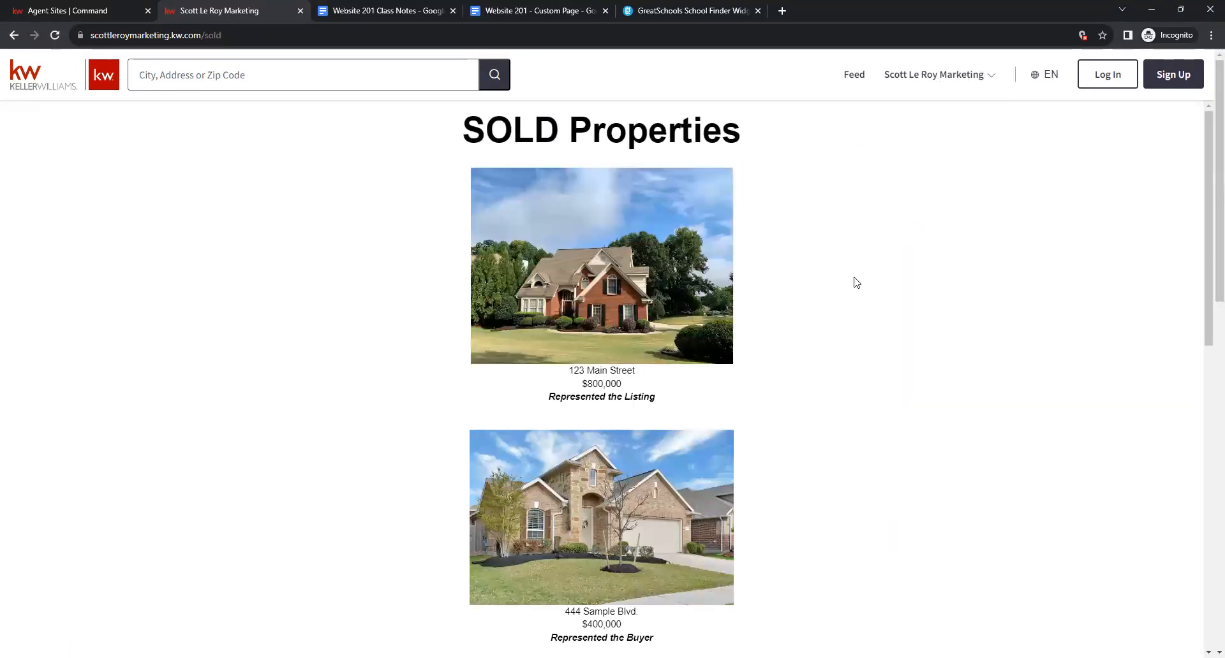
{"action": "scroll", "coordinate": [857, 282], "scroll_direction": "down", "scroll_amount": 5}
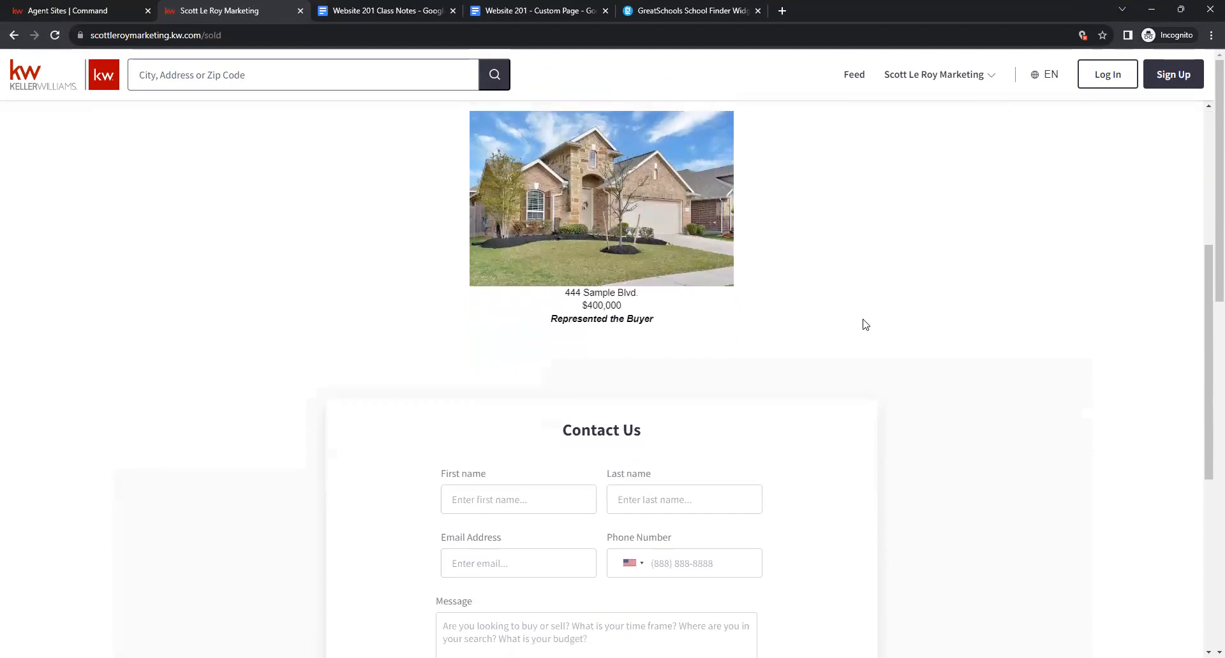
{"action": "scroll", "coordinate": [946, 369], "scroll_direction": "up", "scroll_amount": 5}
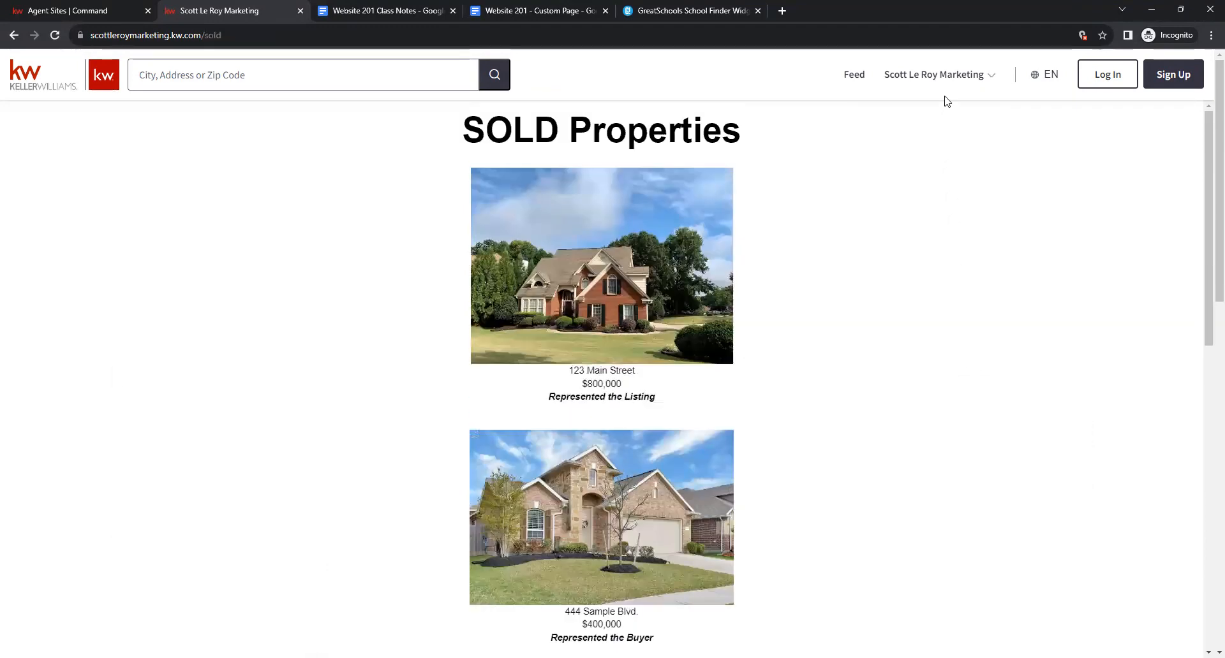